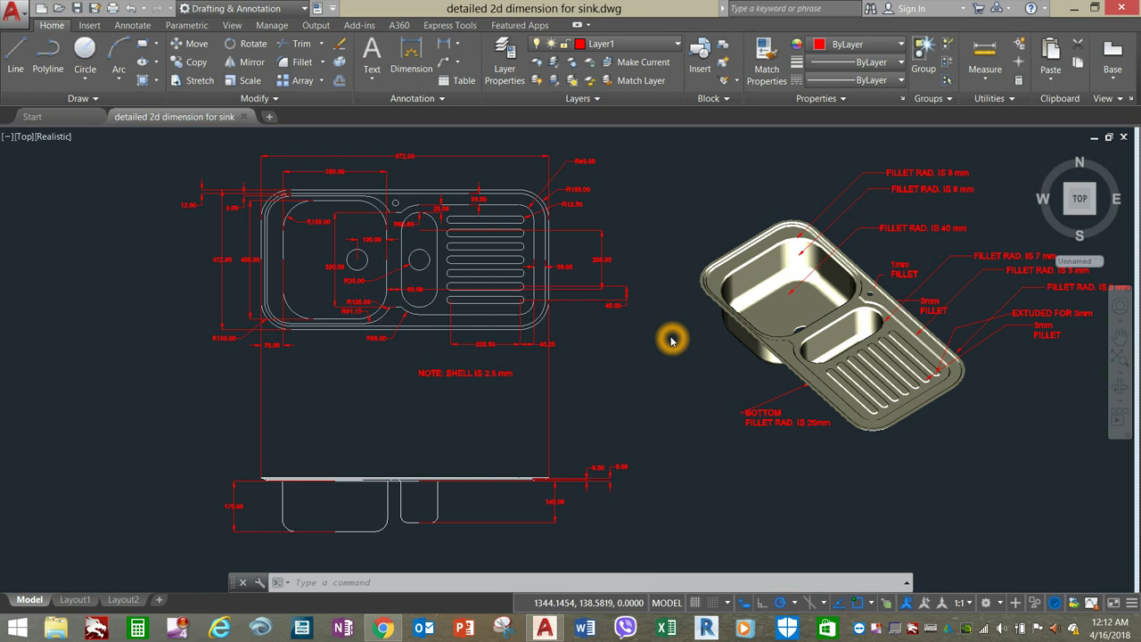
- Create a new drawing from the acadiso3D template
click(22, 17)
click(43, 87)
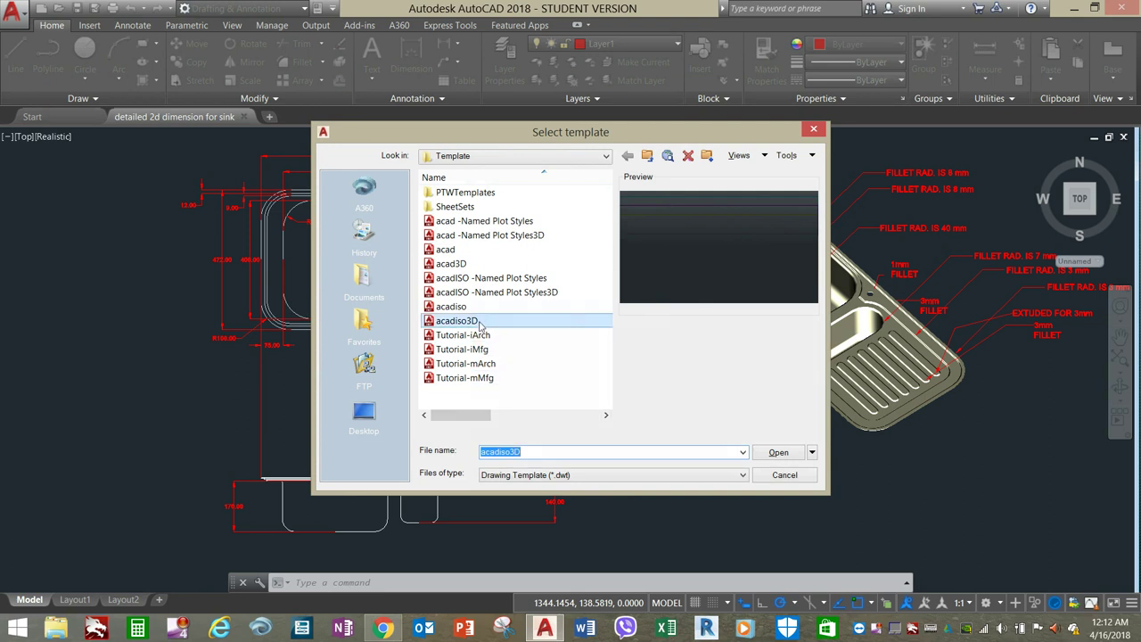
click(481, 321)
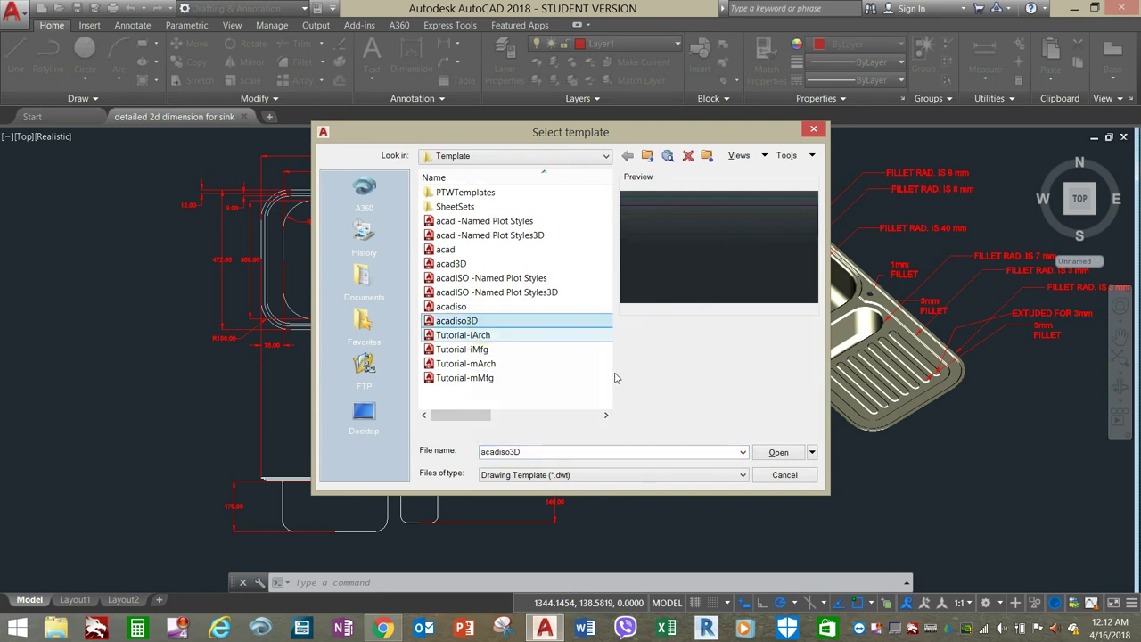
click(776, 455)
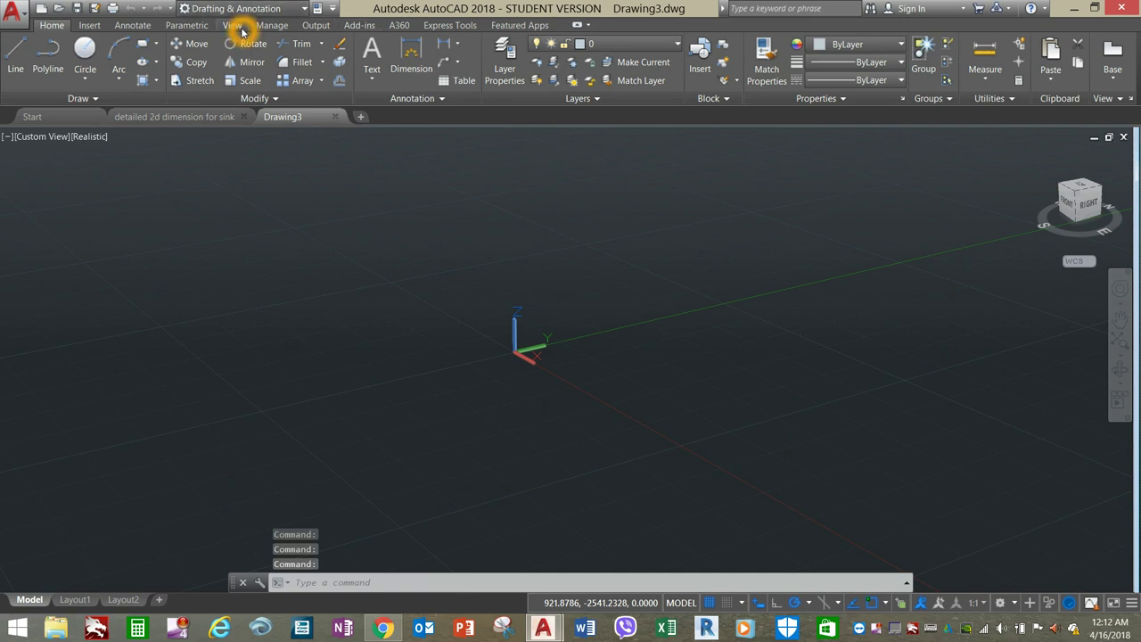
- Tile the two open drawings vertically, with the dimensioned sink drawing ahead of the new blank drawing
click(233, 26)
click(540, 64)
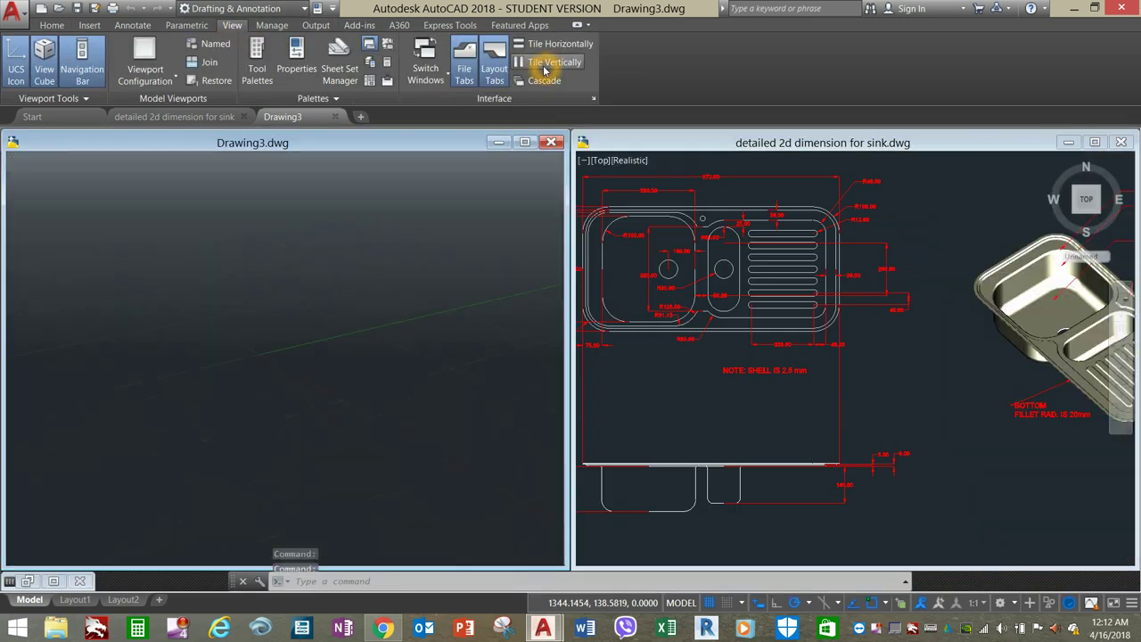
click(610, 141)
click(533, 62)
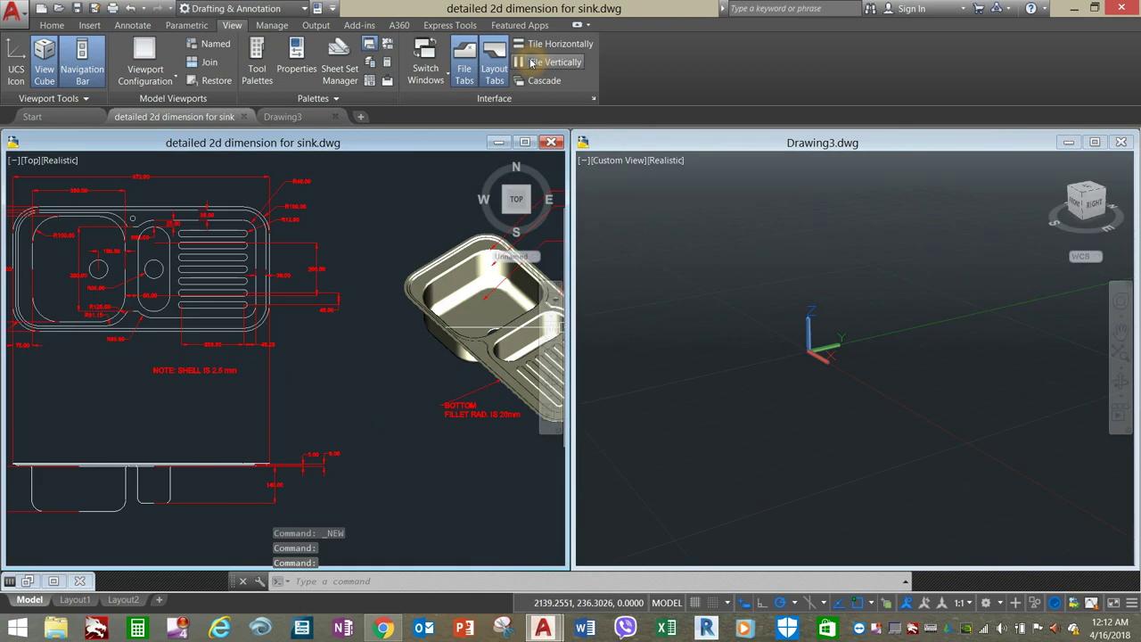
- Set the new drawing to parallel projection and show it from the Top view
click(786, 287)
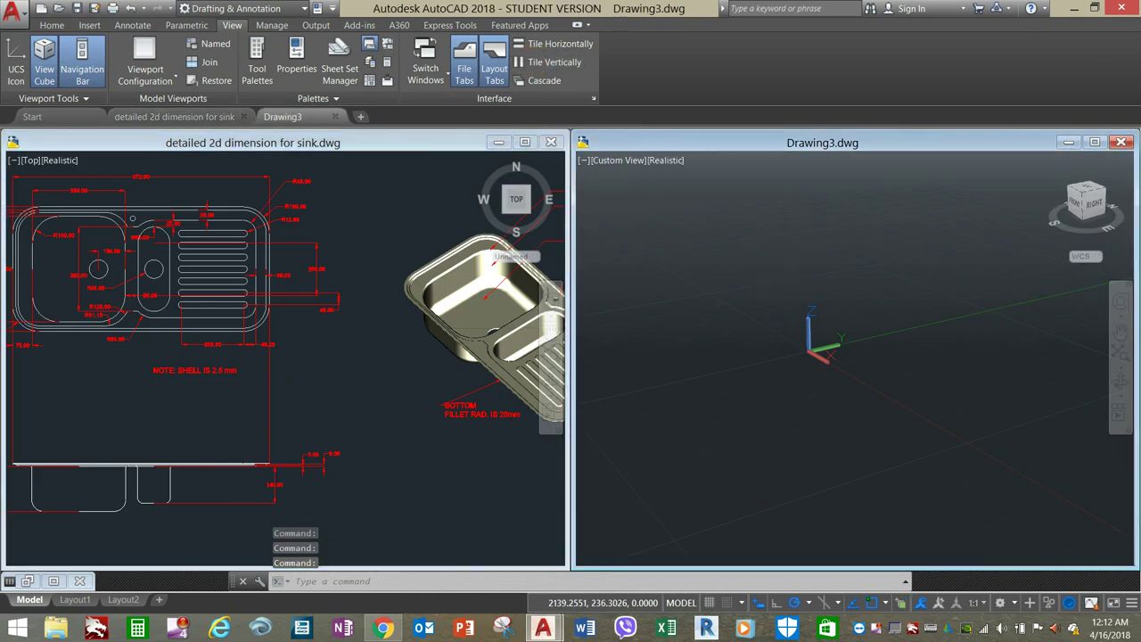
click(1127, 244)
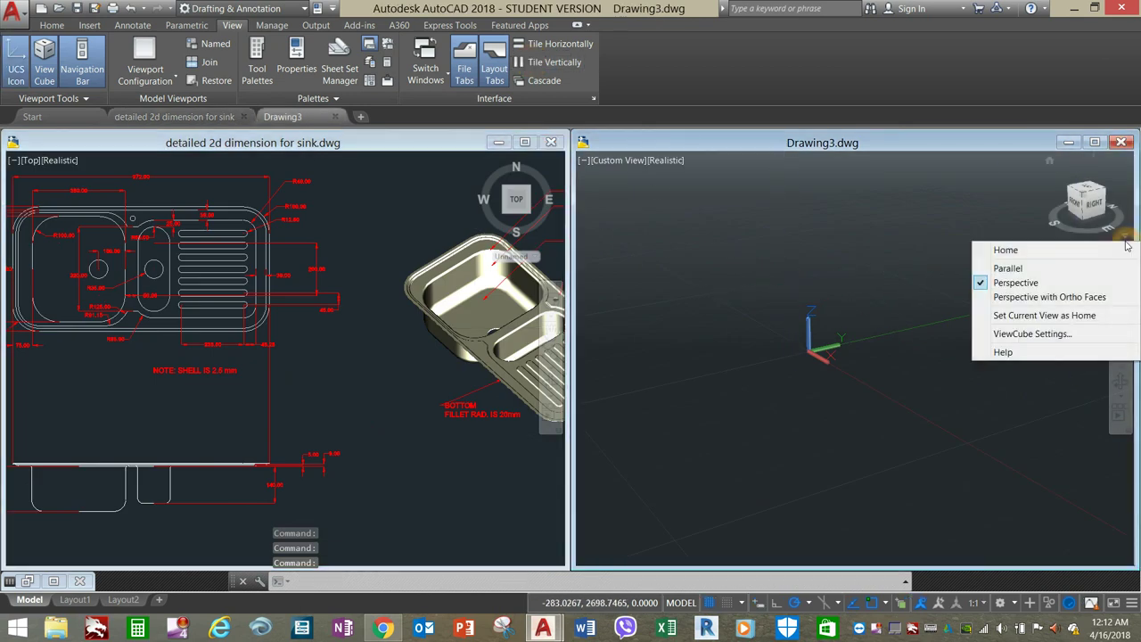
click(1049, 269)
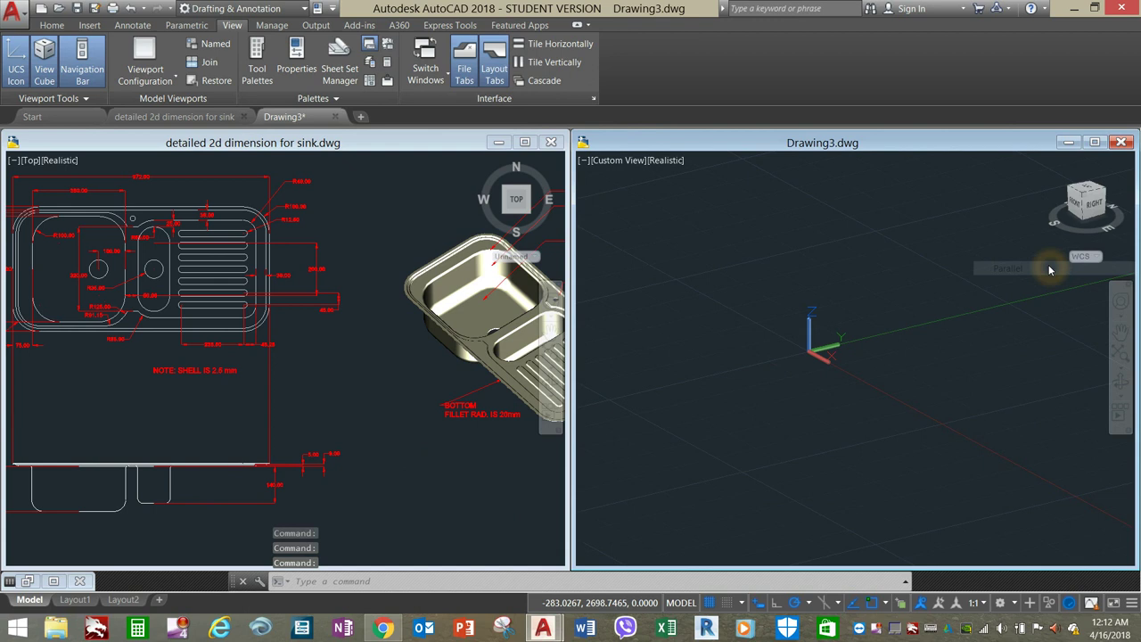
click(621, 170)
click(647, 191)
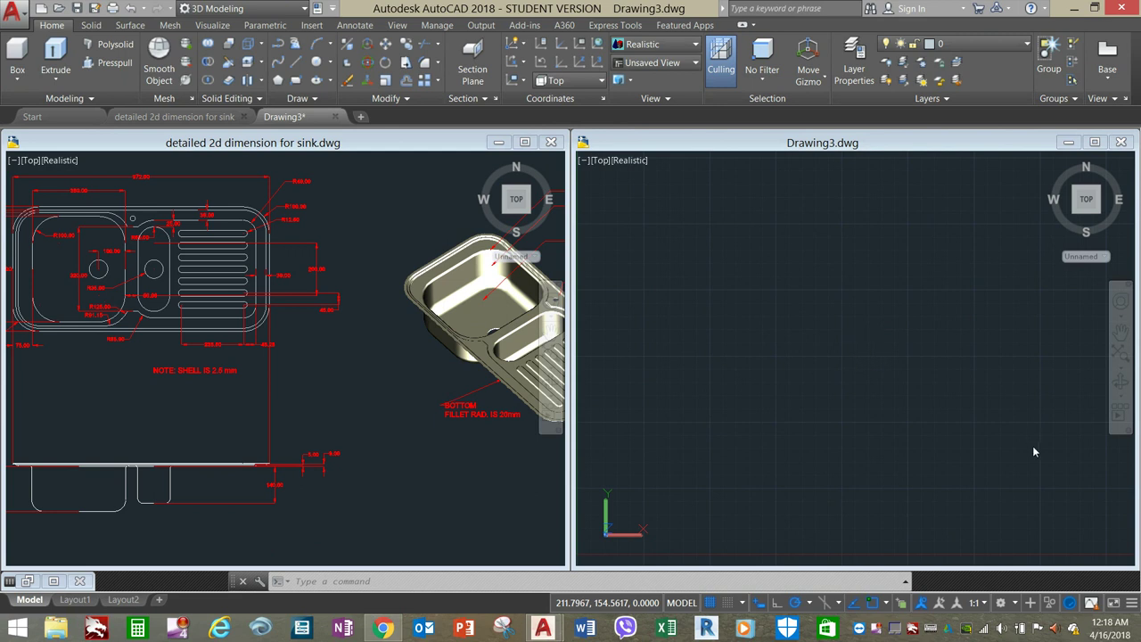
- Set the workspace to 3D Modeling
click(1036, 455)
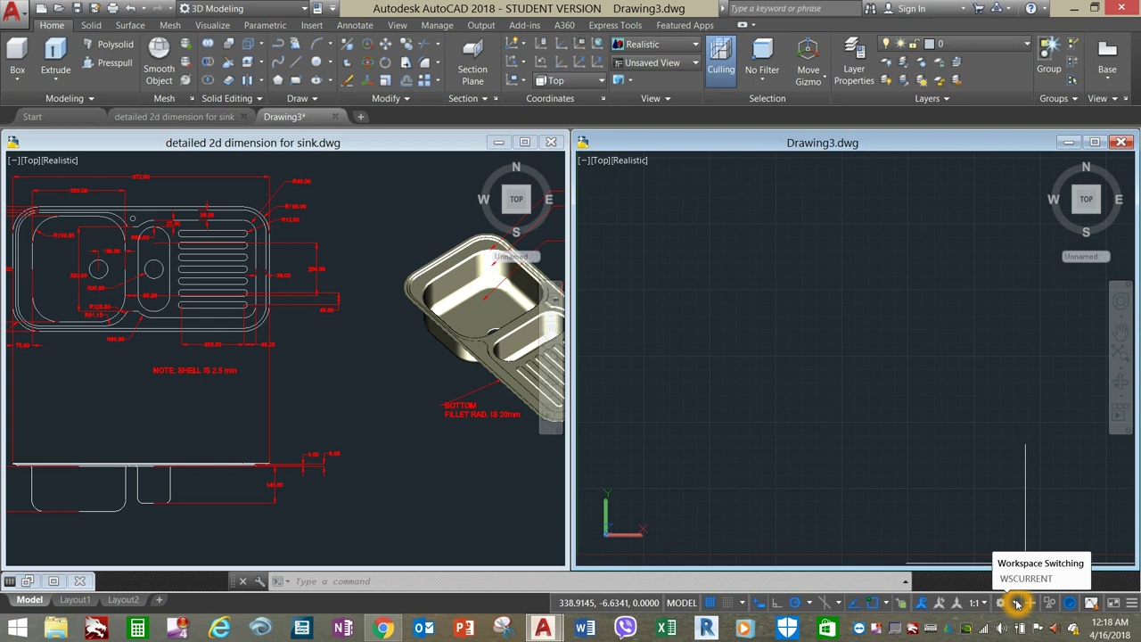
click(1018, 604)
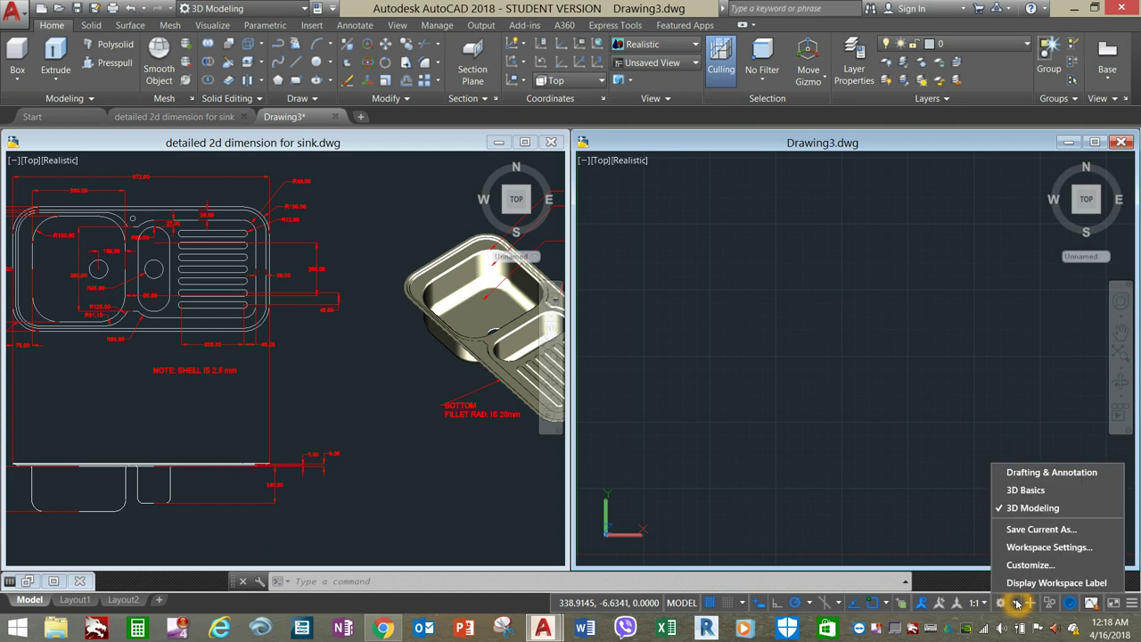
click(1063, 516)
click(945, 486)
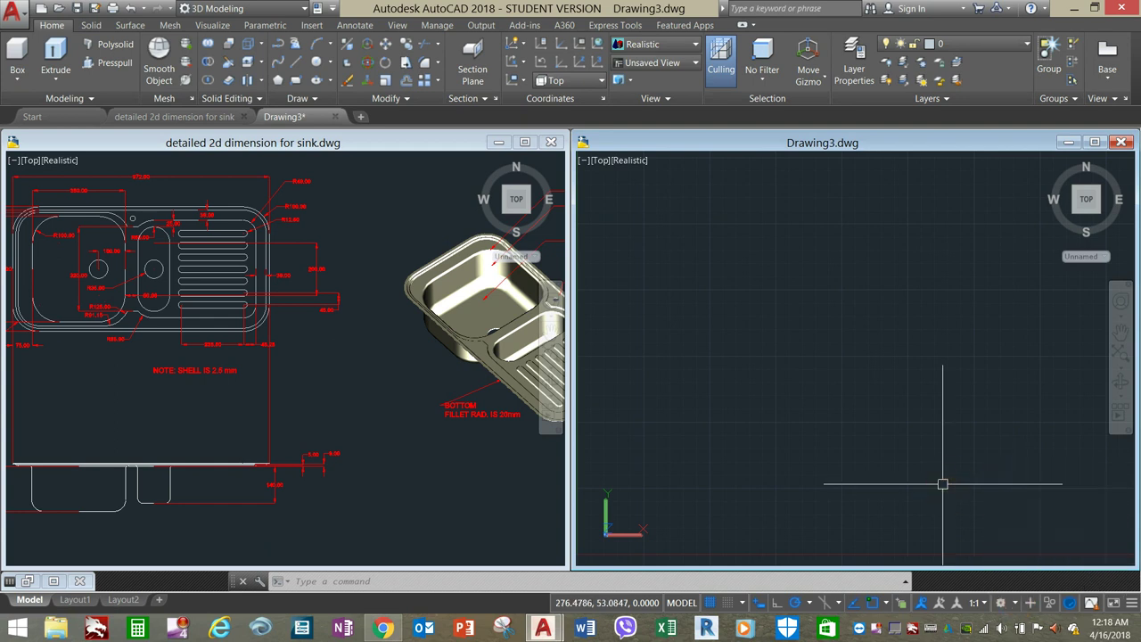
- Make sure dynamic input, object snap tracking and 2D object snap are on for the new drawing
click(763, 604)
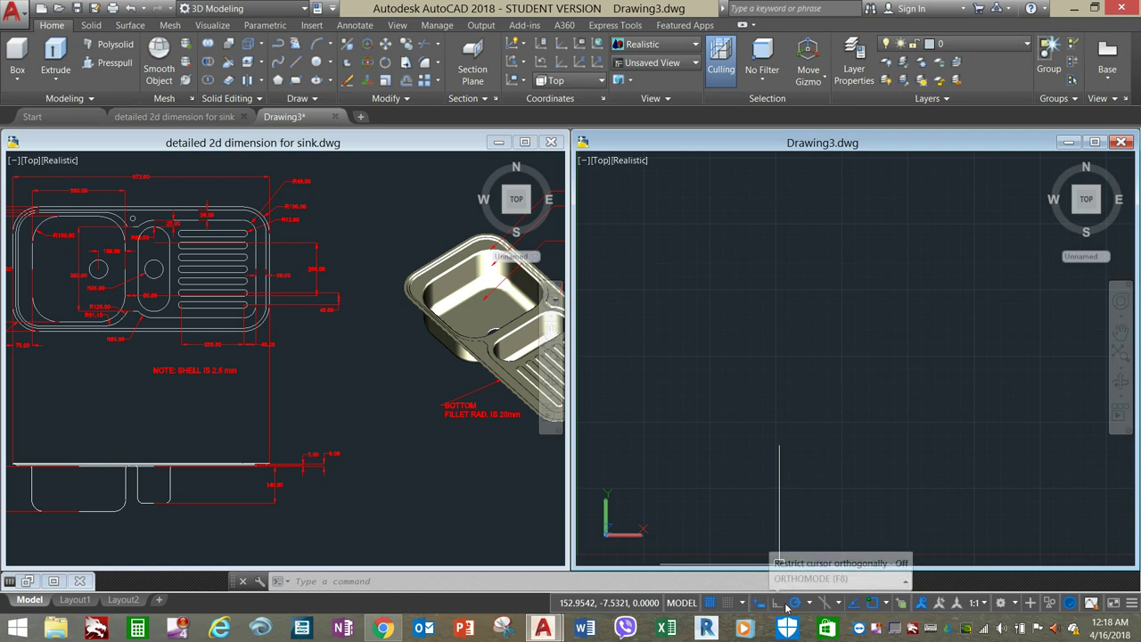
click(855, 606)
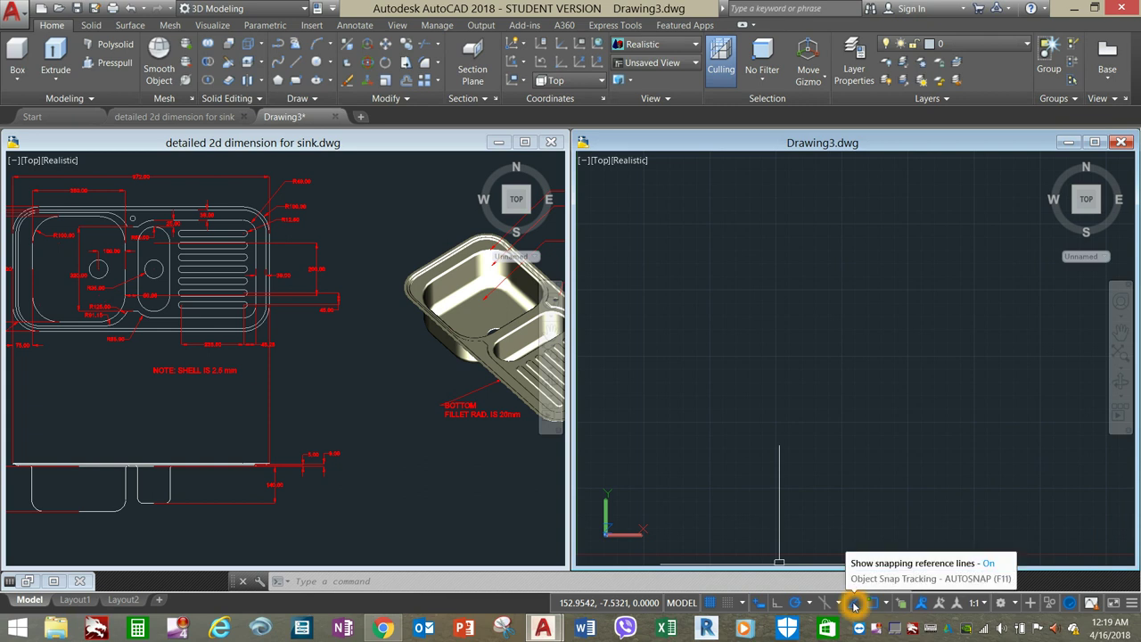
click(871, 605)
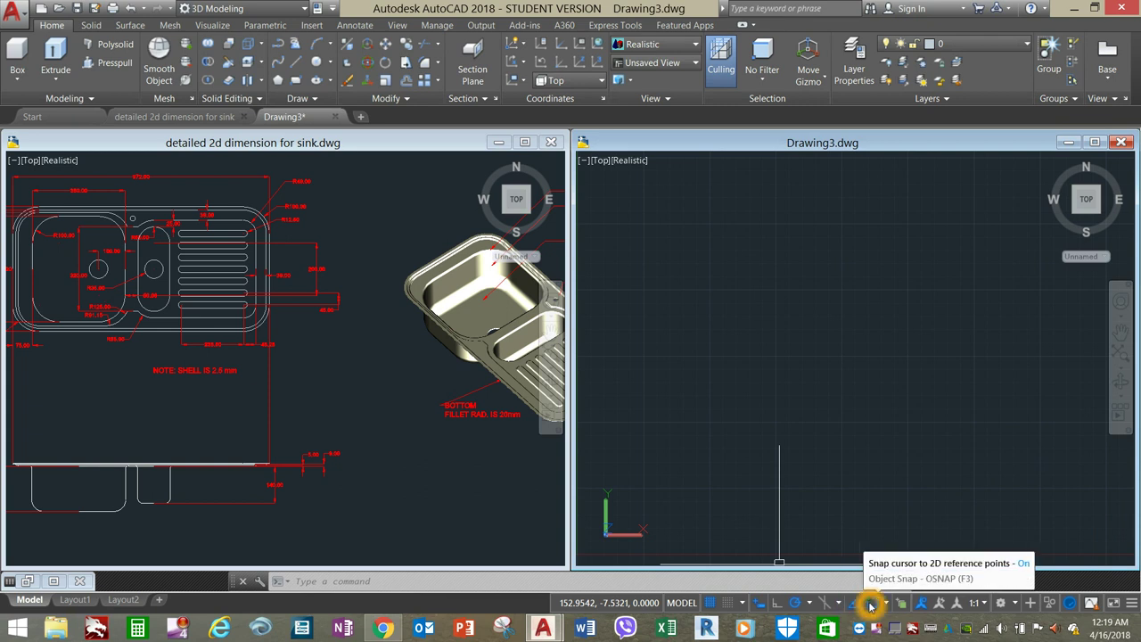
click(805, 469)
- Frame the sink's dimensioned plan view in the reference drawing and examine its overall dimensions
click(295, 400)
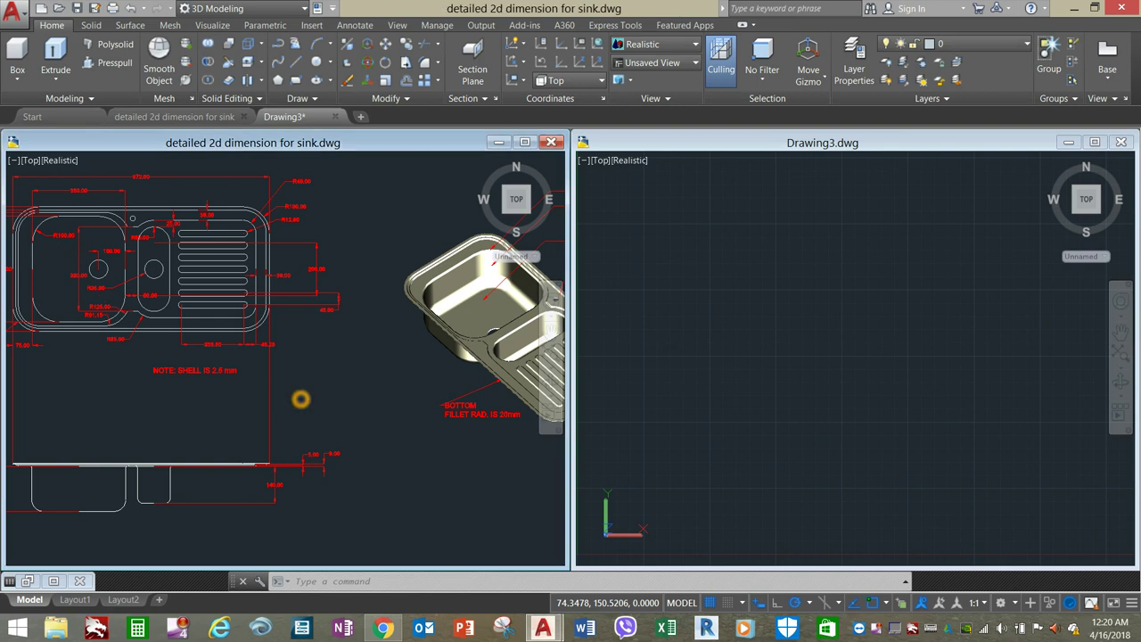
text(p)
key(Return)
mouse_move(313, 383)
mouse_down()
mouse_move(407, 369)
mouse_move(449, 394)
mouse_up()
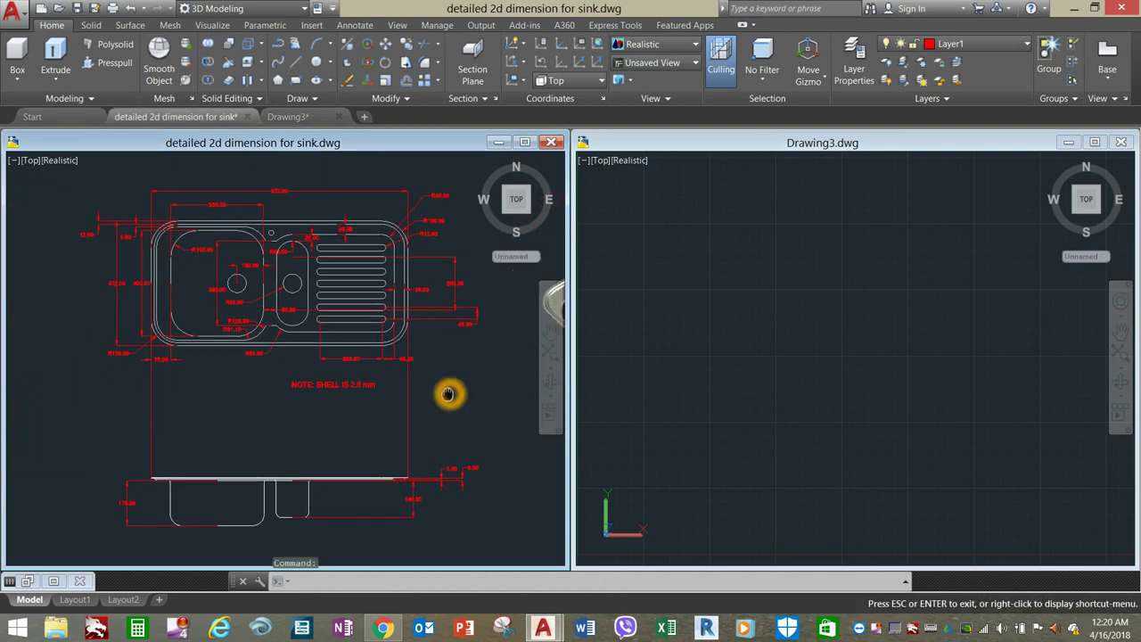
scroll(359, 387, up, 2)
key(Escape)
- Start a polyline in the new drawing with a horizontal lower side 972 mm long
click(648, 242)
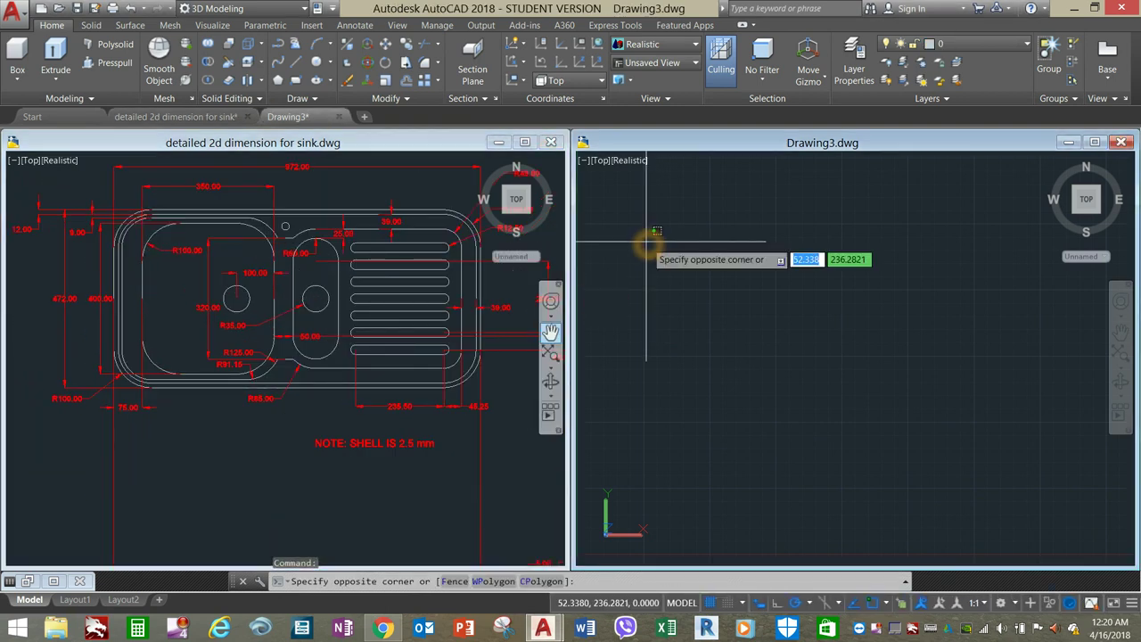
click(687, 191)
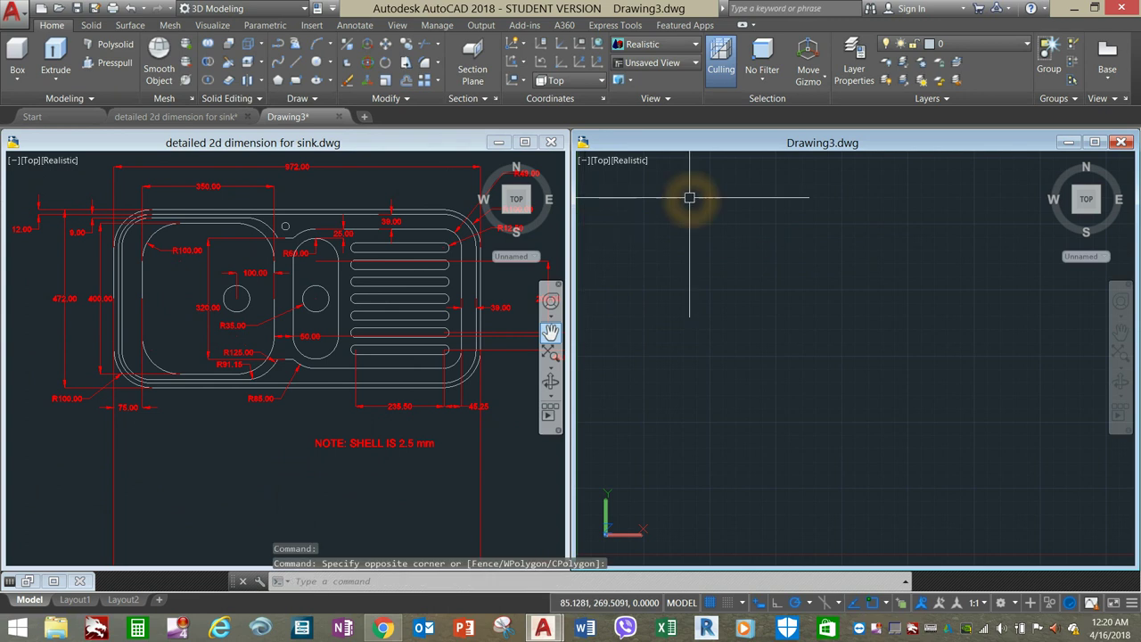
click(277, 45)
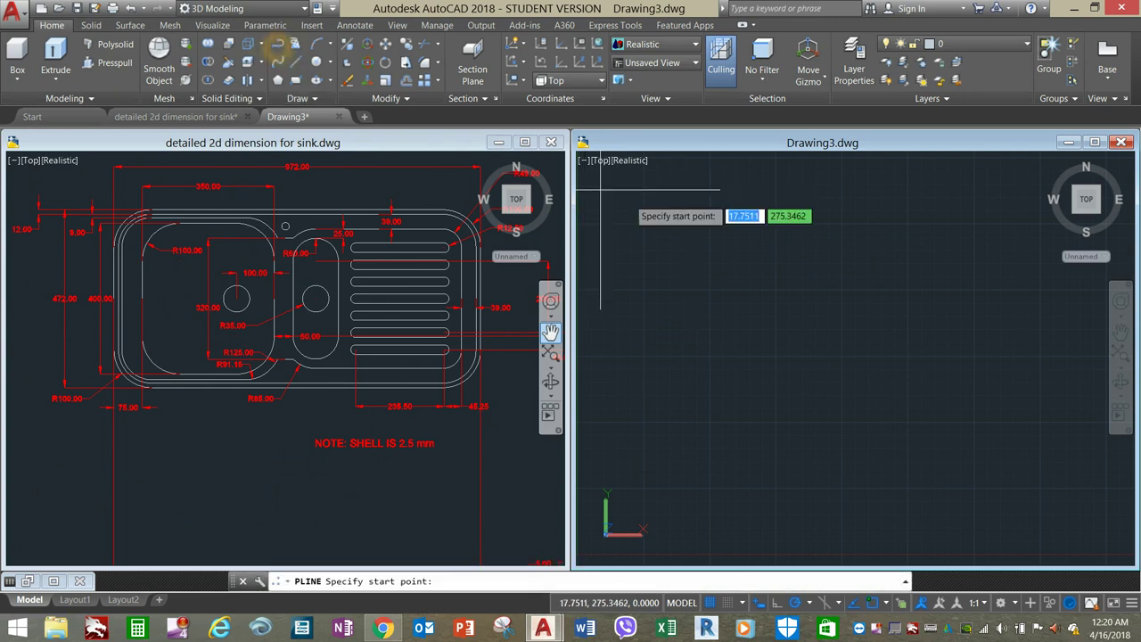
click(680, 288)
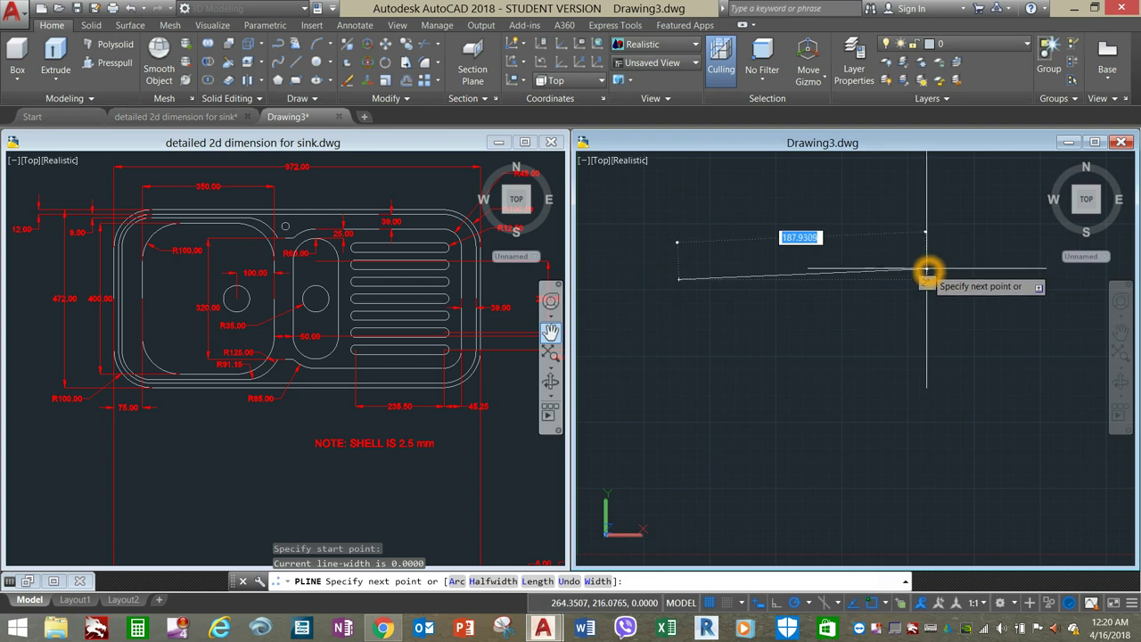
text(972)
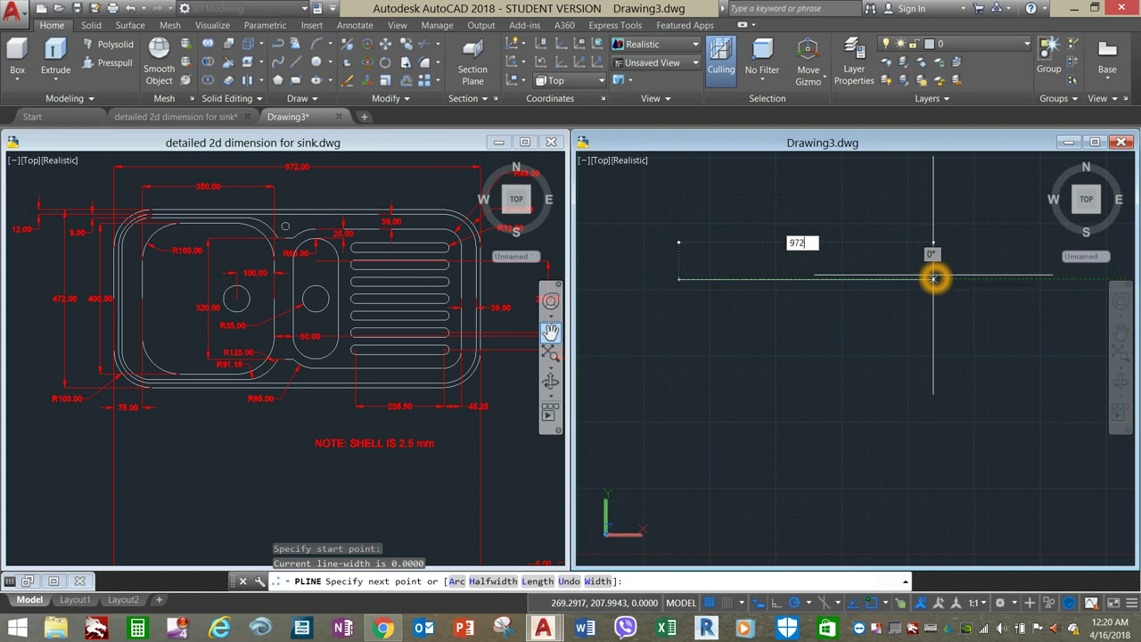
key(Return)
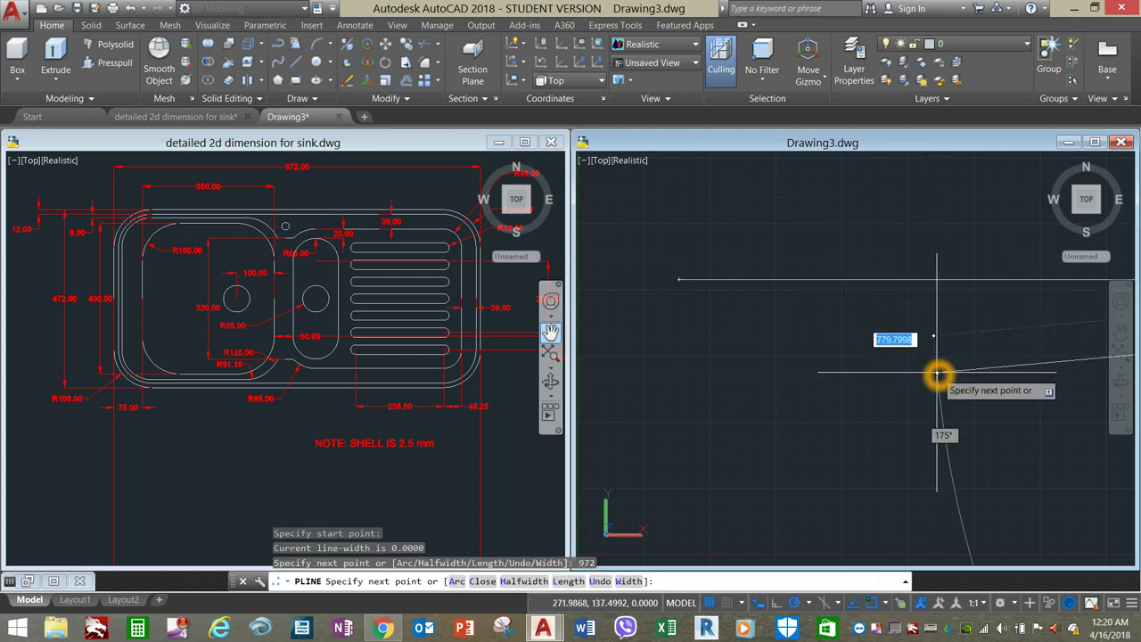
- Continue the polyline 472 mm upward, then across and back to its start point to complete the sink's outer rectangle
scroll(792, 378, down, 4)
key(Escape)
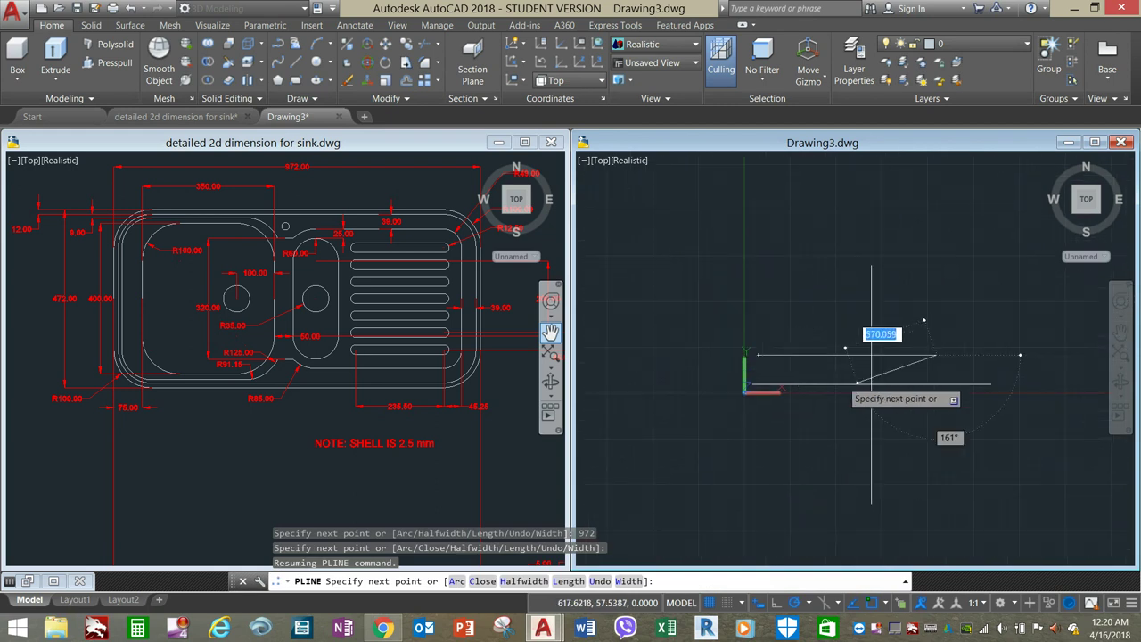
click(931, 284)
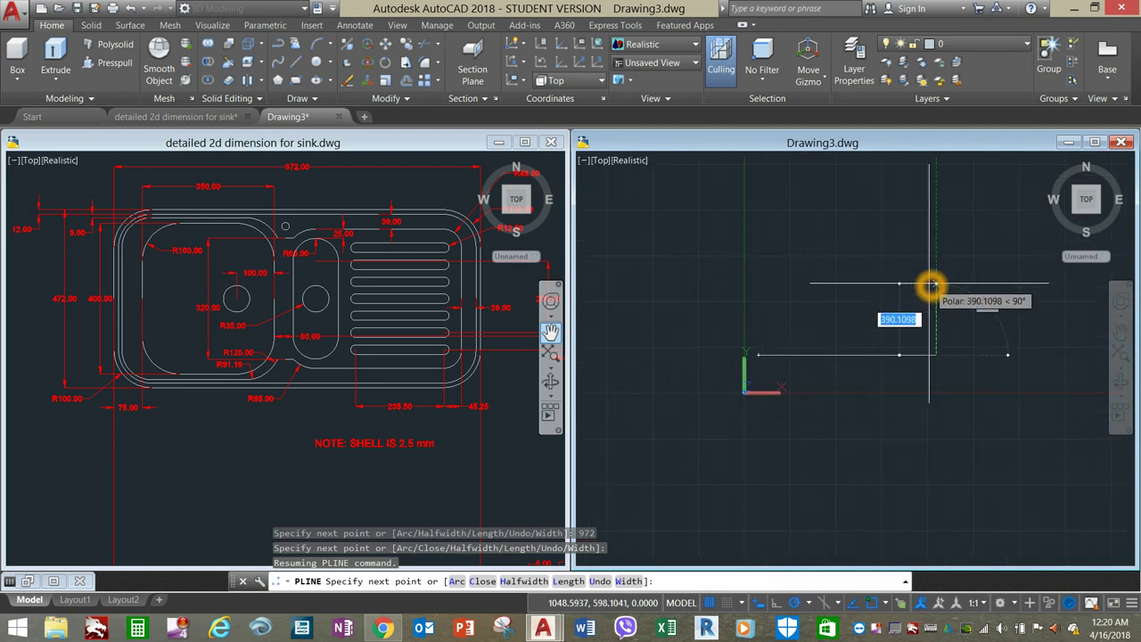
text(472)
key(Return)
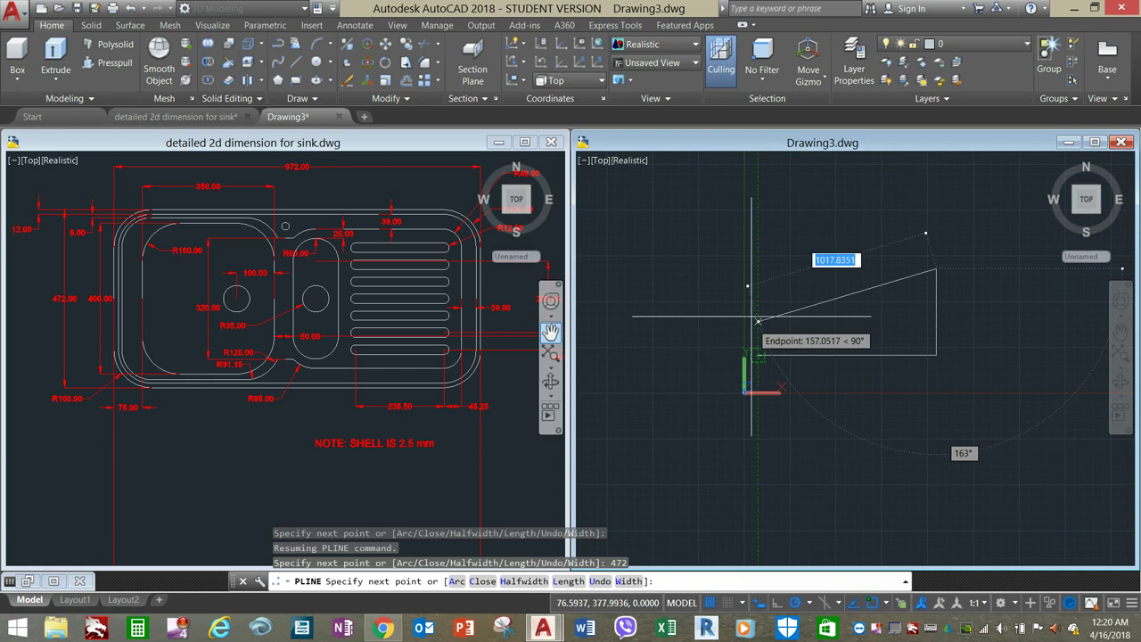
click(760, 269)
click(758, 355)
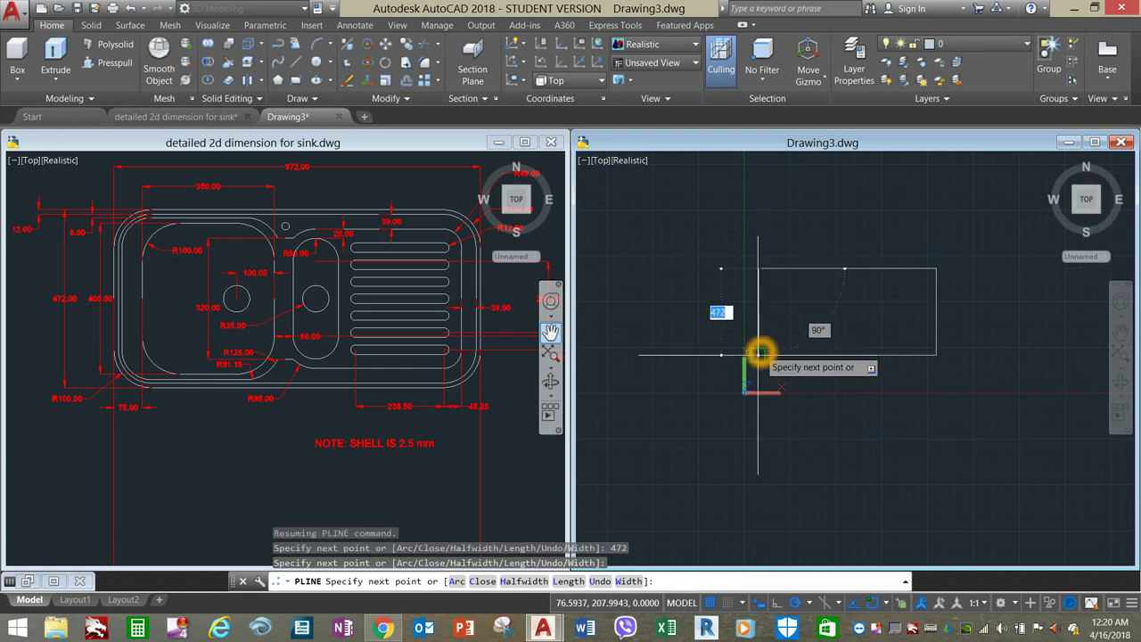
right_click(784, 316)
click(797, 324)
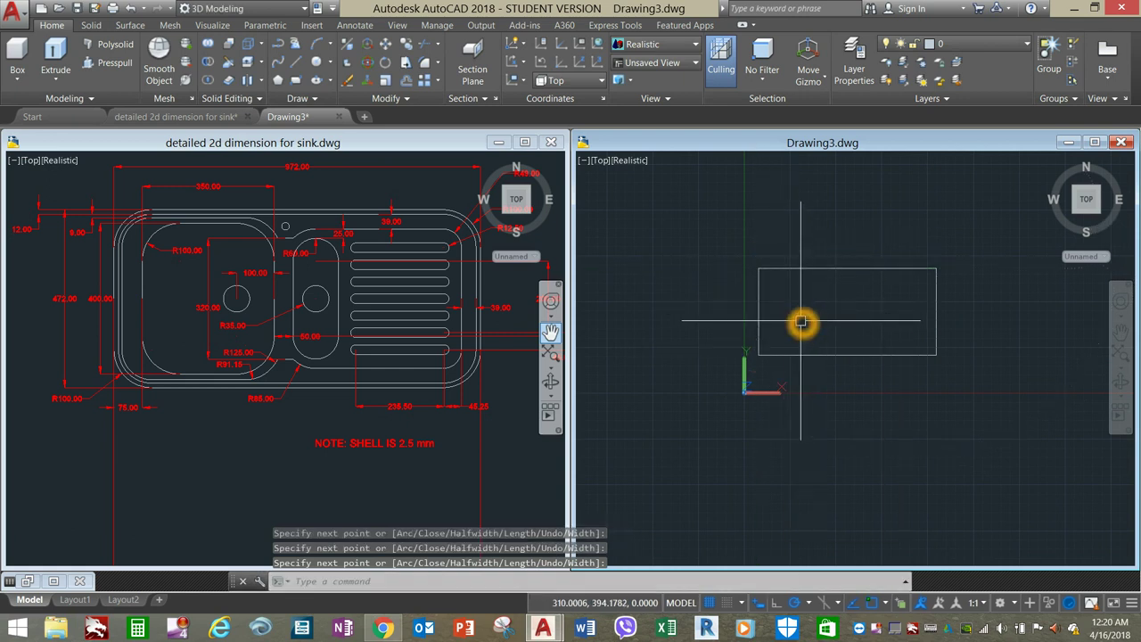
- Fillet the two upper corners of the sink's outer rectangle with a radius of 100, using the Multiple option
middle_drag(798, 326, 765, 314)
scroll(765, 314, up, 2)
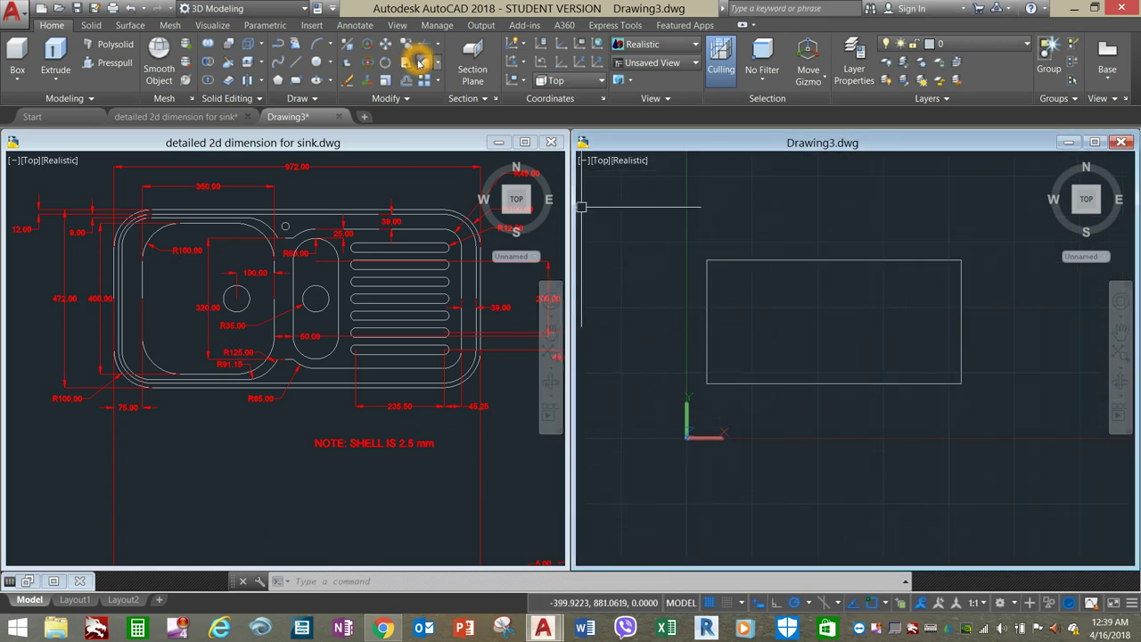
click(423, 64)
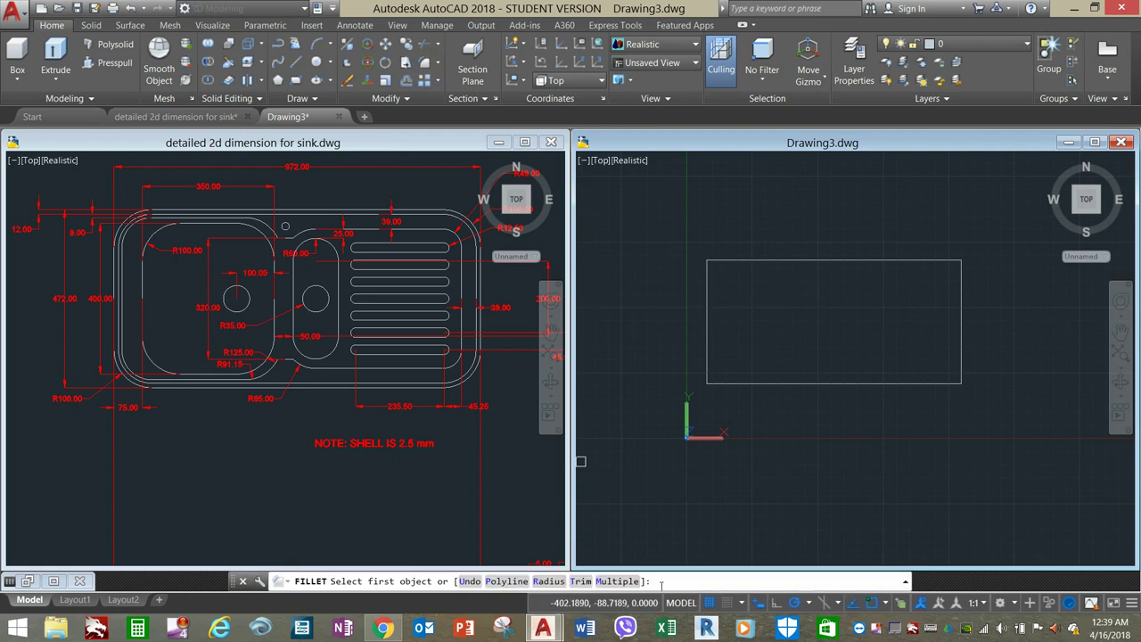
click(548, 582)
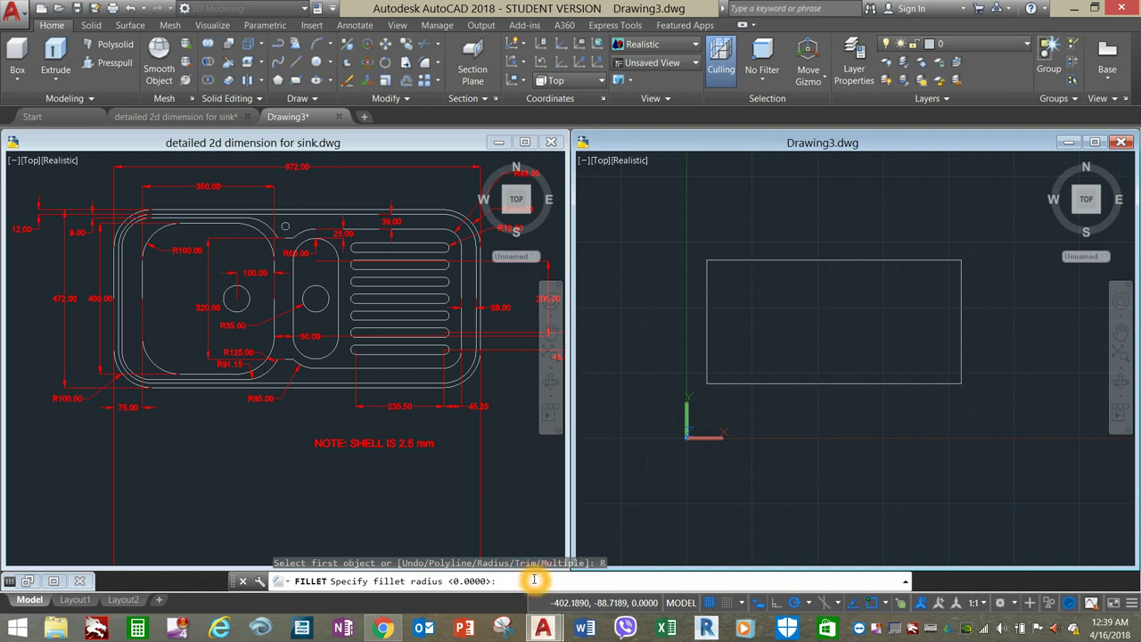
key(Return)
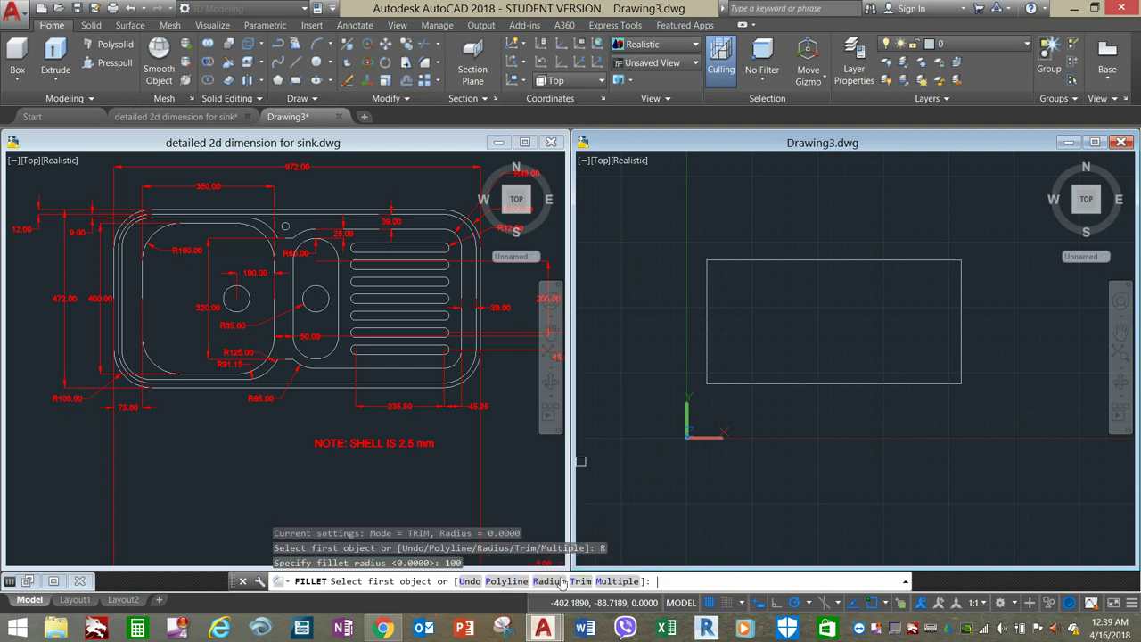
click(609, 581)
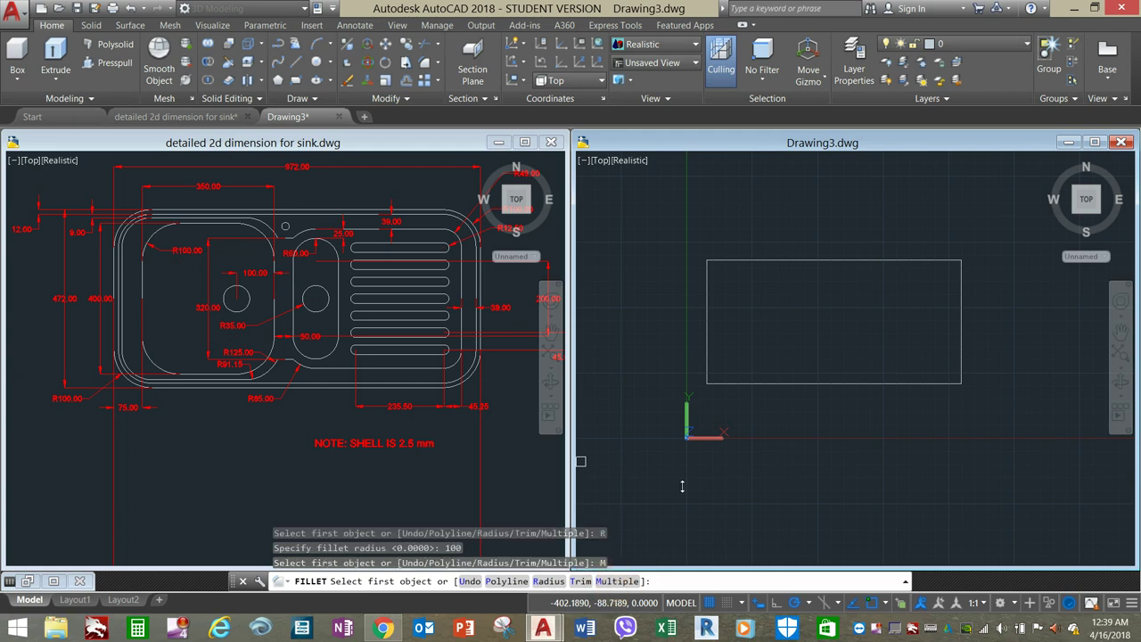
click(708, 283)
click(739, 263)
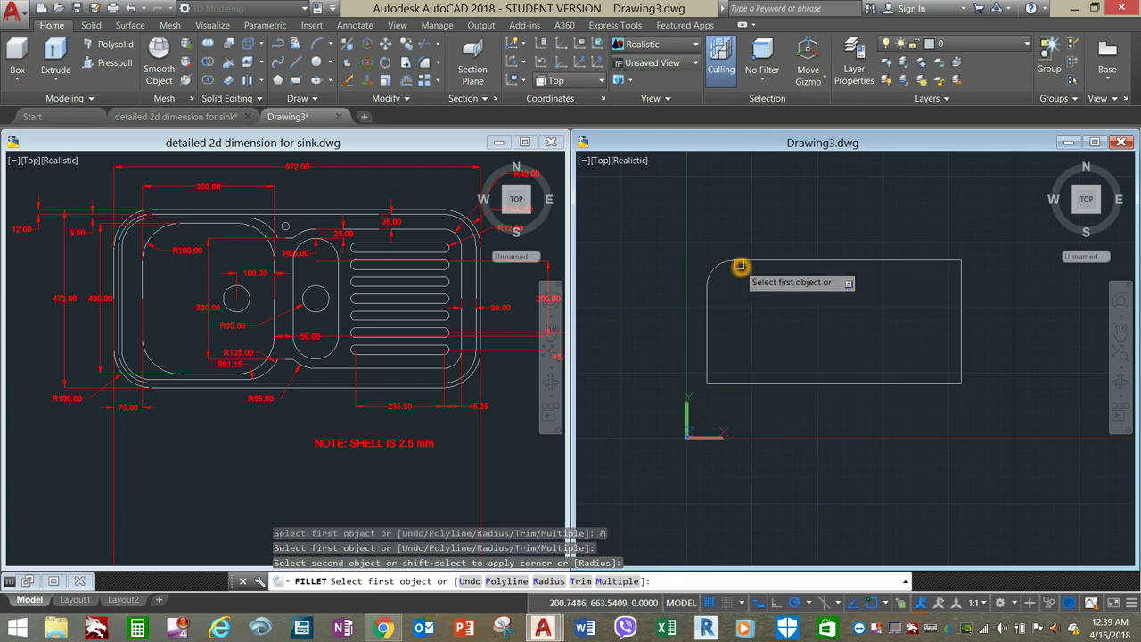
click(911, 259)
click(962, 286)
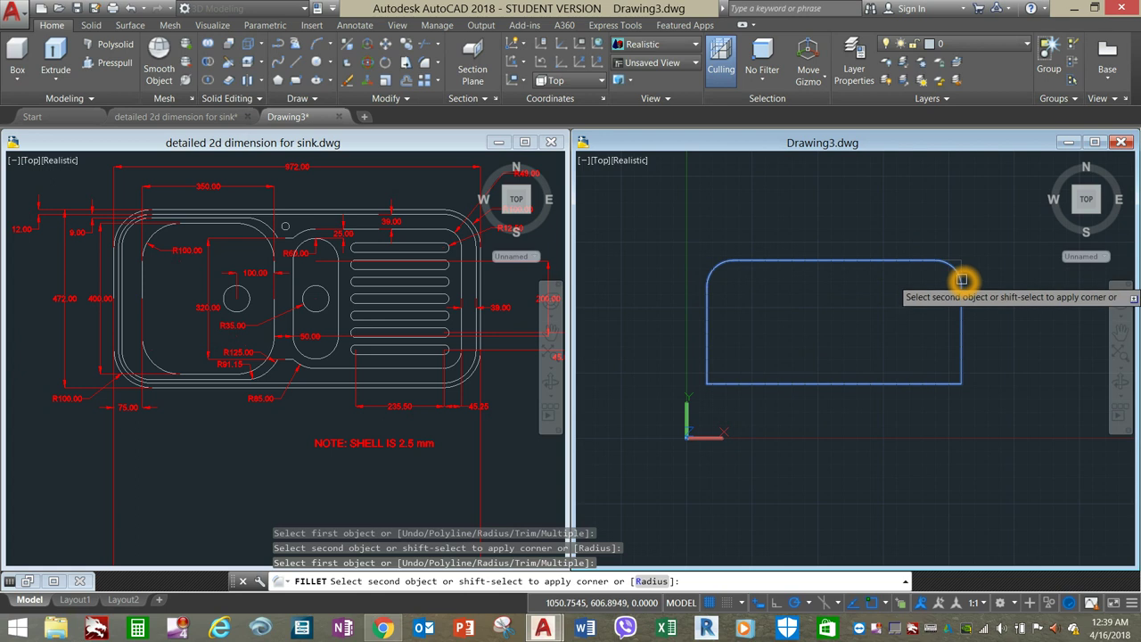
- Fillet the two lower corners of the outer rectangle with the same radius and end the Fillet command
click(961, 334)
click(952, 382)
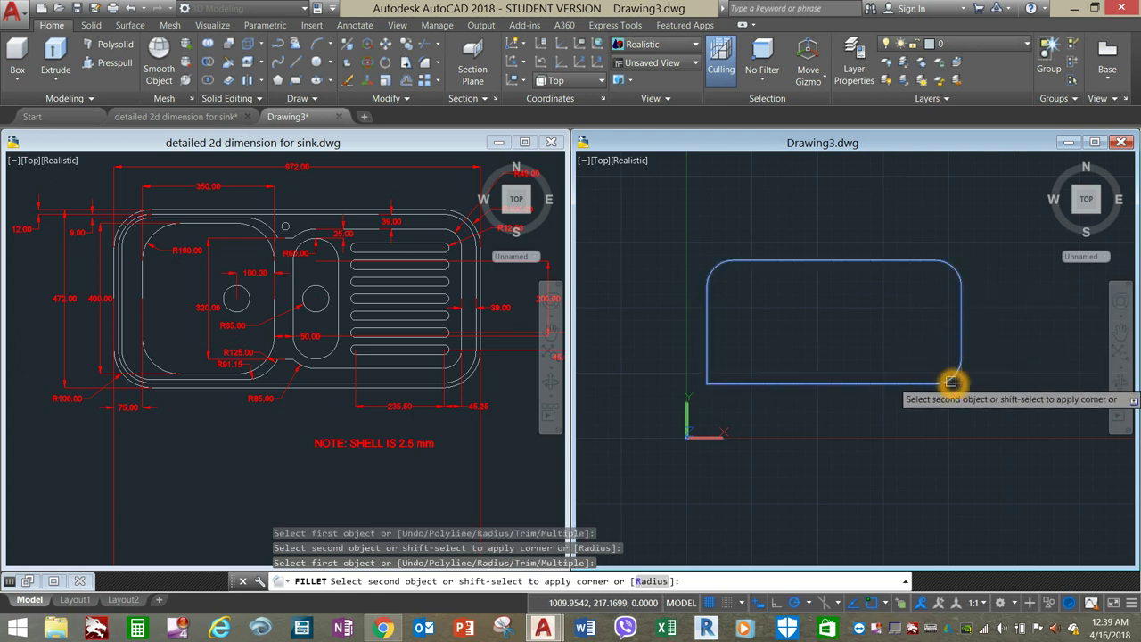
click(757, 384)
click(707, 355)
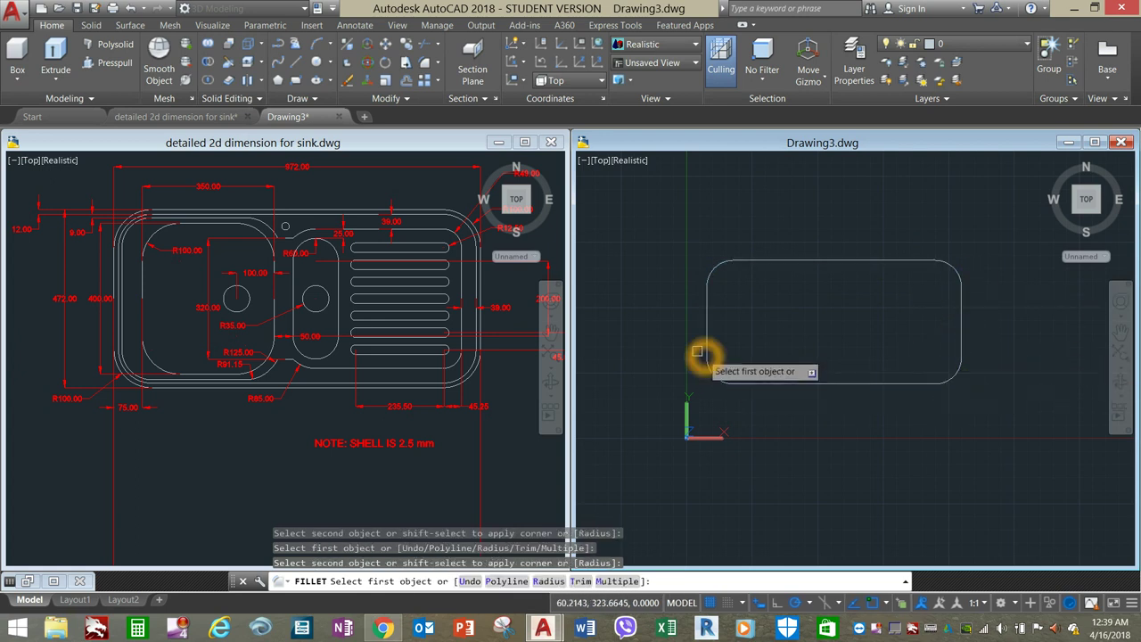
right_click(626, 286)
click(654, 301)
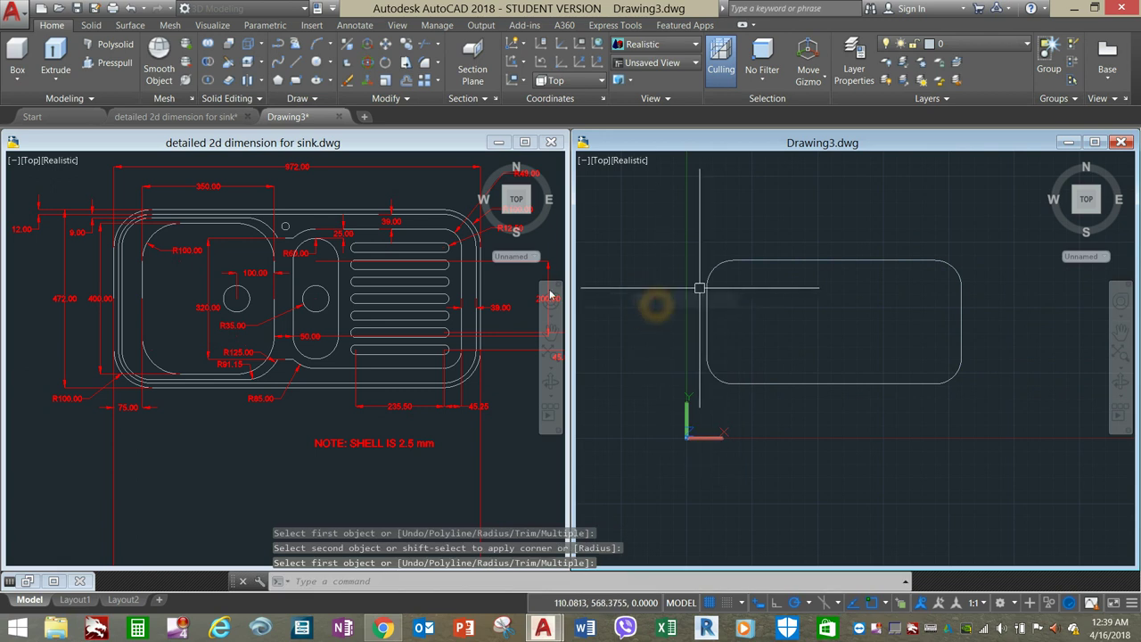
- Check the rim spacing in the reference drawing and offset the sink's rounded outer outline 12 mm inward
click(44, 275)
middle_drag(40, 250, 132, 266)
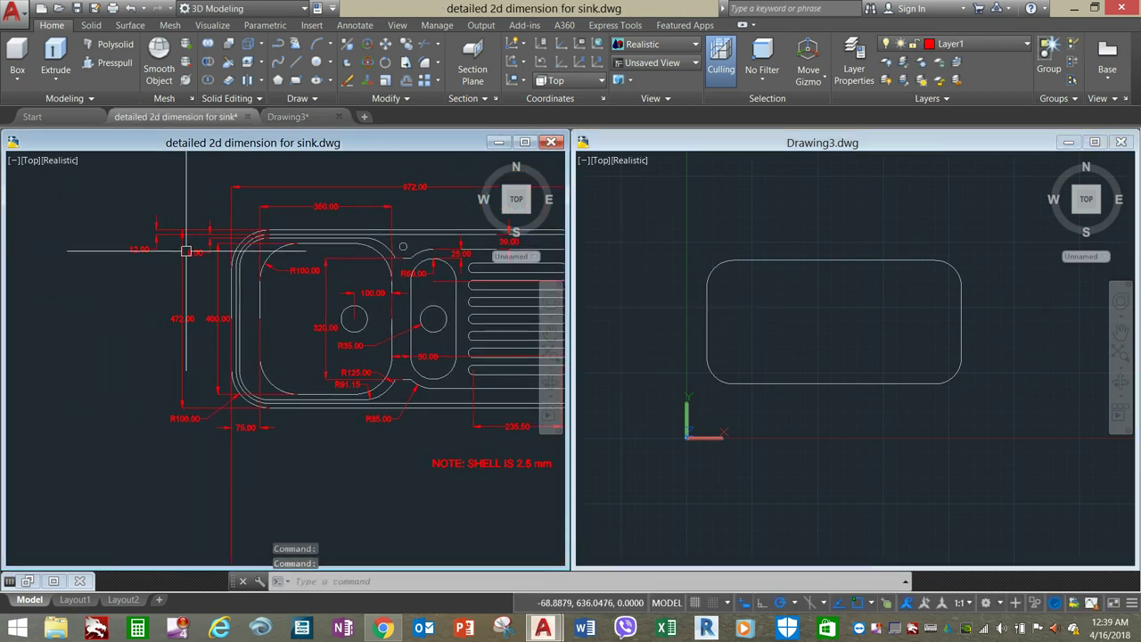
scroll(268, 241, up, 4)
mouse_move(273, 240)
middle_down()
mouse_move(357, 266)
mouse_move(337, 259)
middle_up()
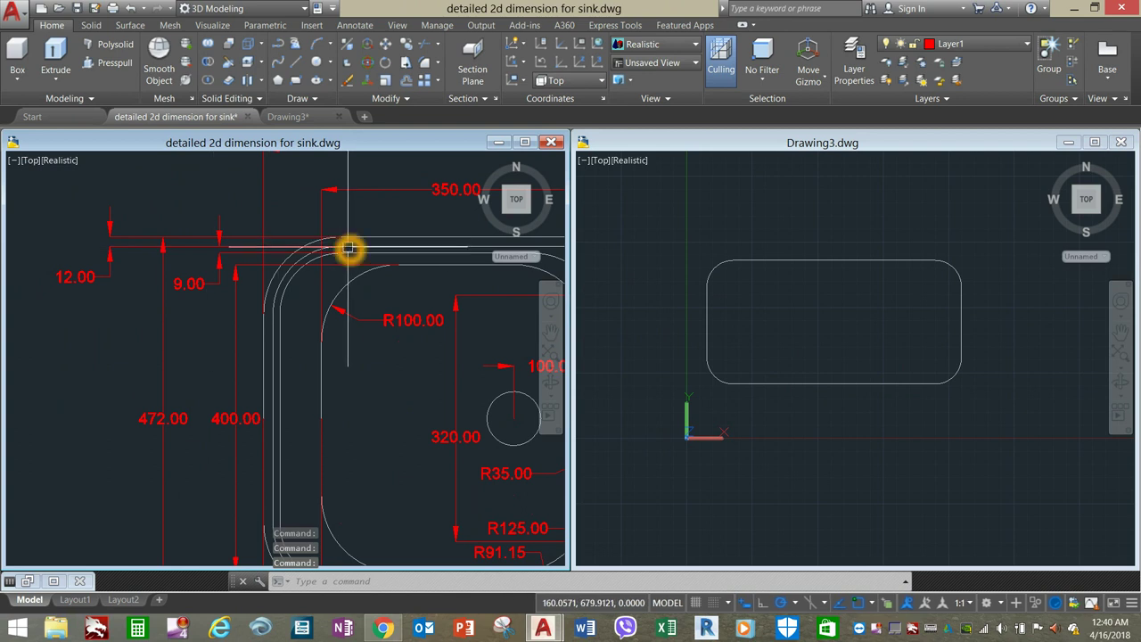
click(777, 337)
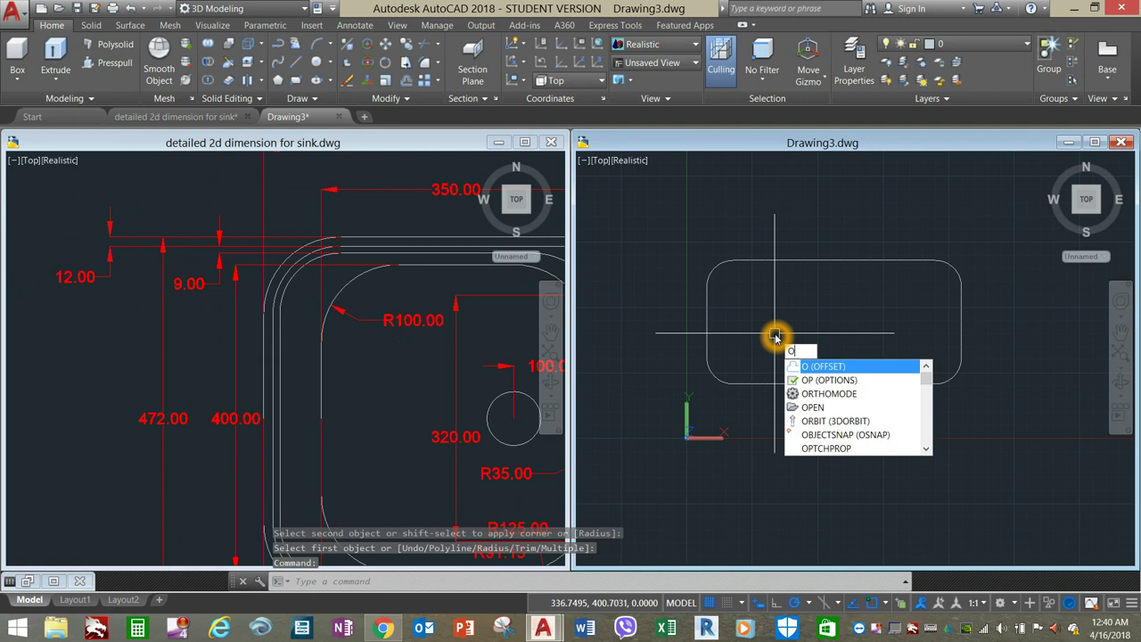
key(Return)
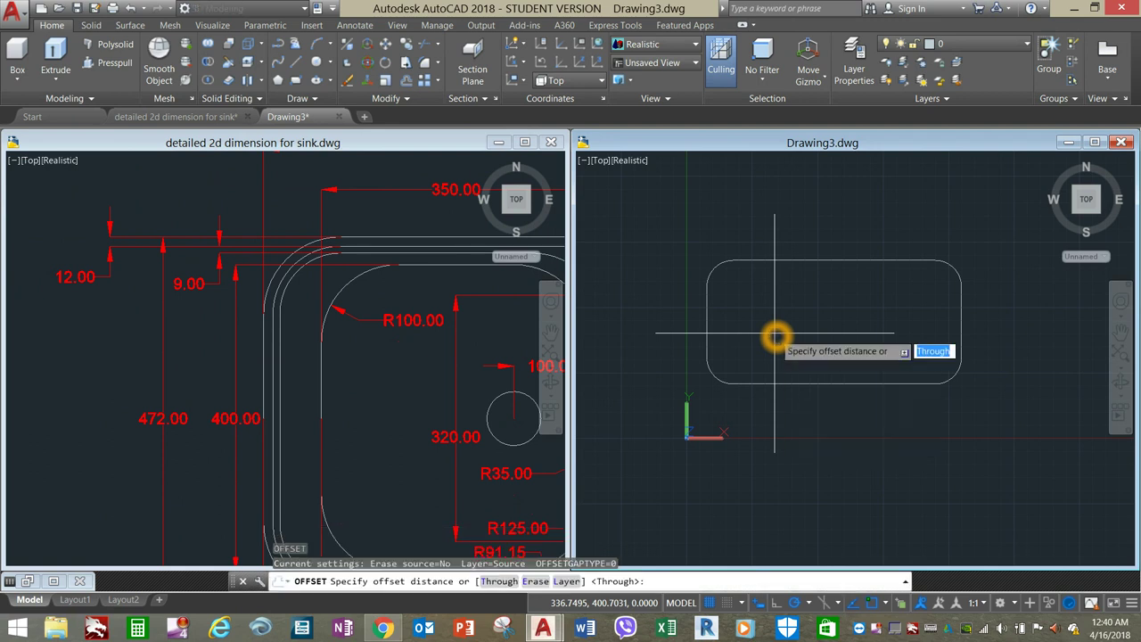
key(Return)
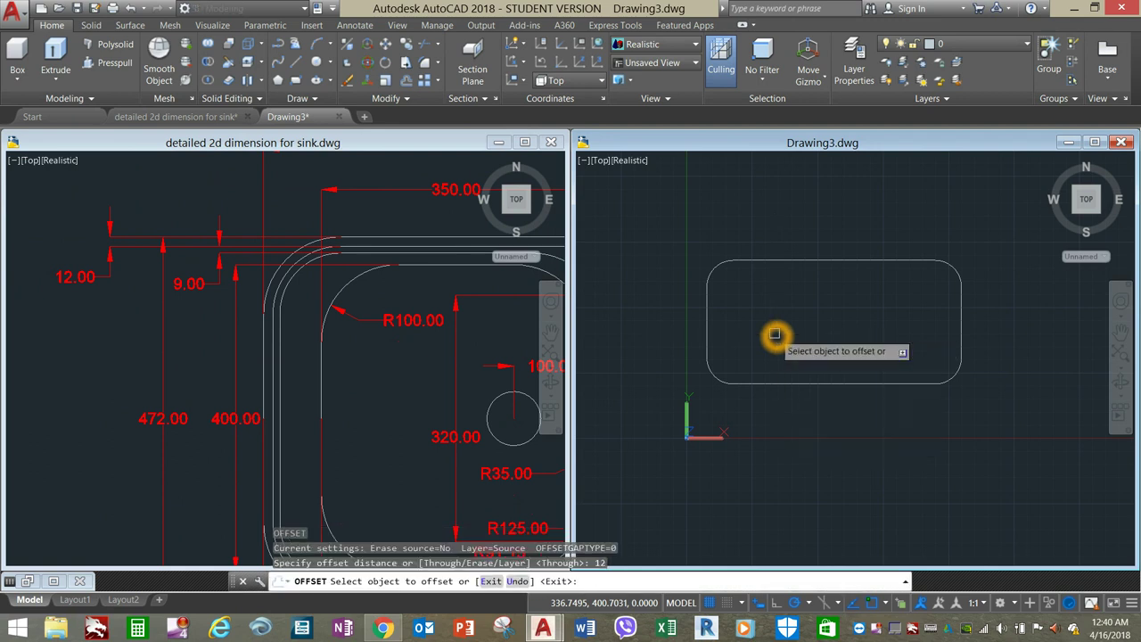
click(782, 260)
click(783, 282)
right_click(783, 283)
click(790, 297)
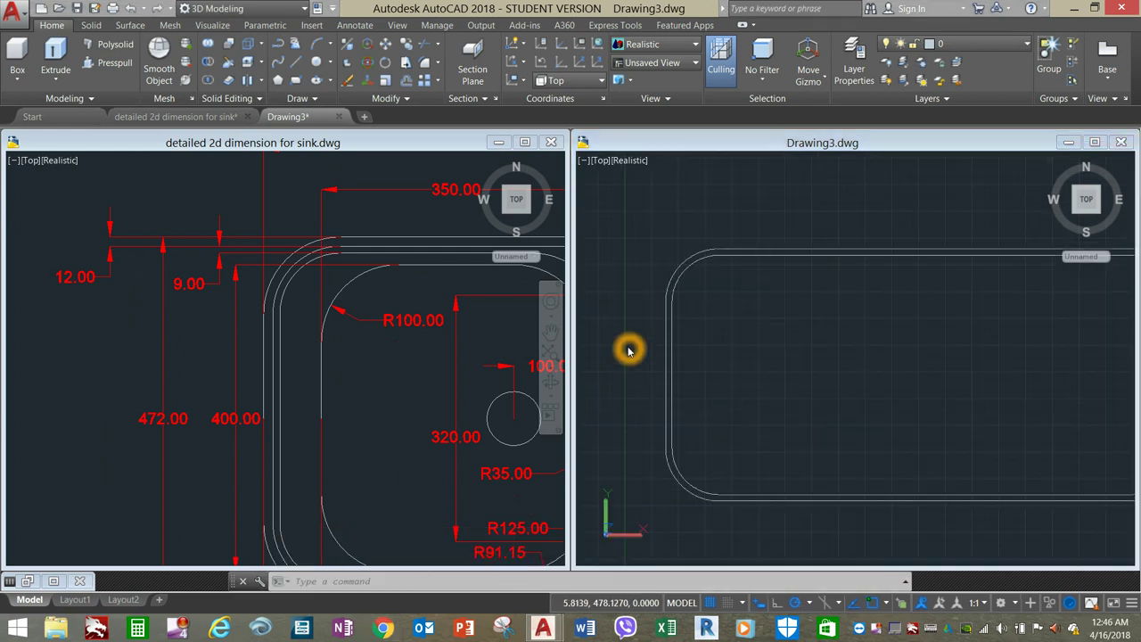
- Offset the inner of the two rim outlines a further 9 mm inward
click(125, 290)
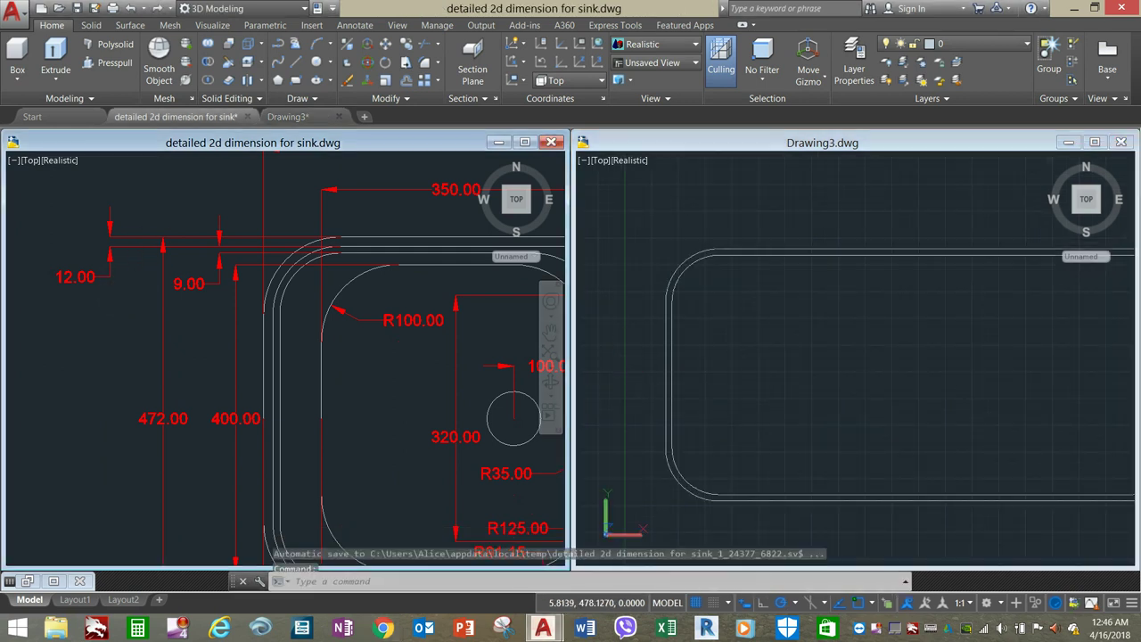
click(743, 299)
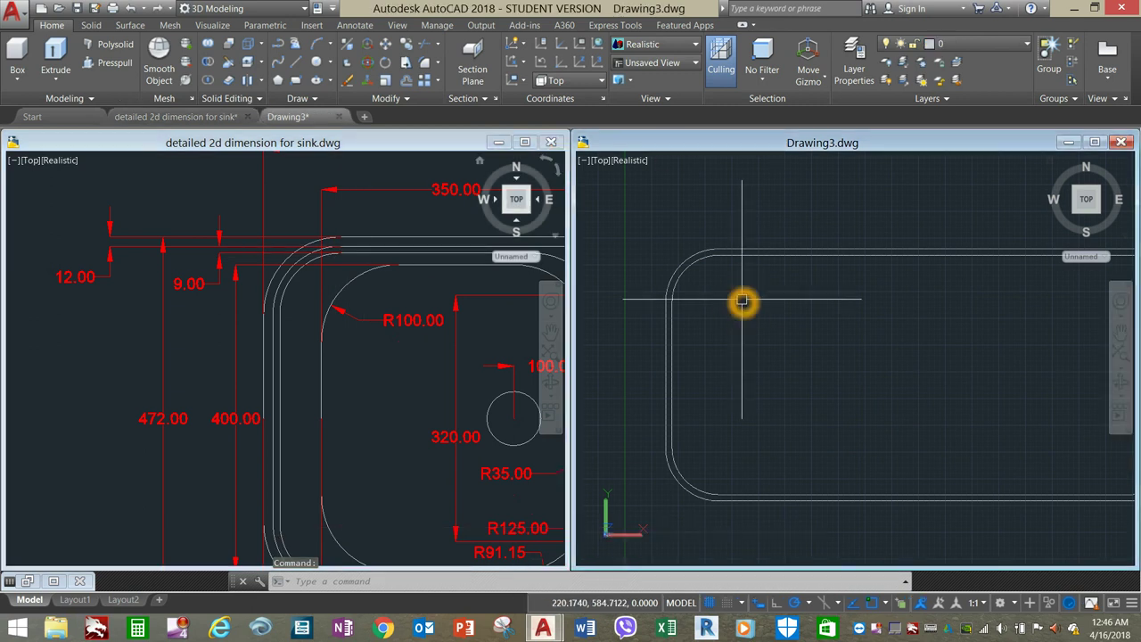
text(o)
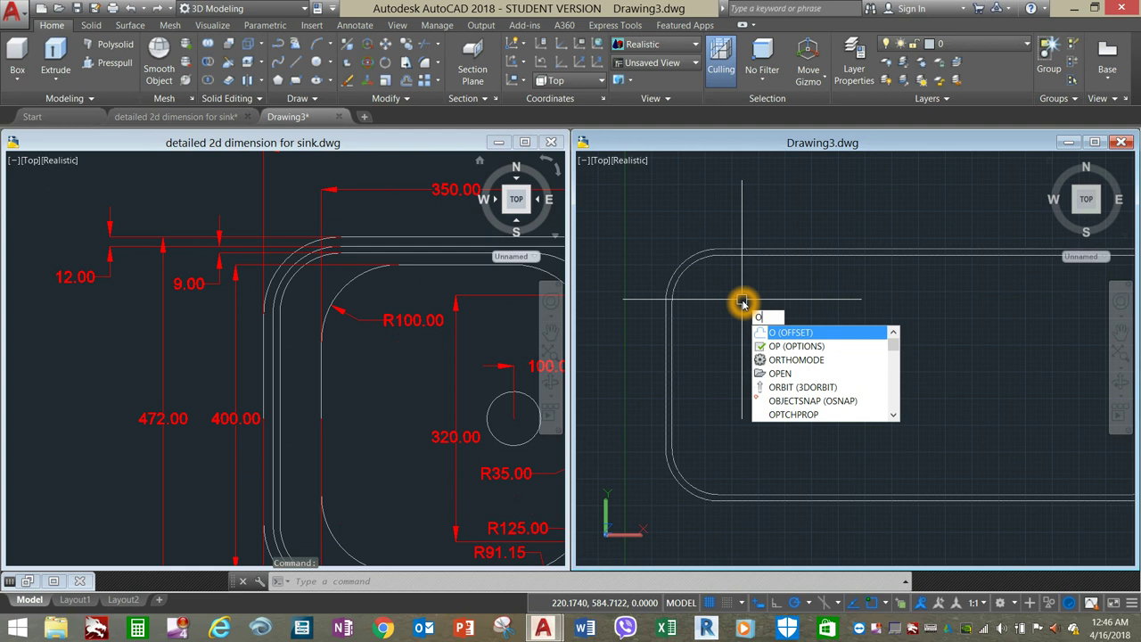
key(Return)
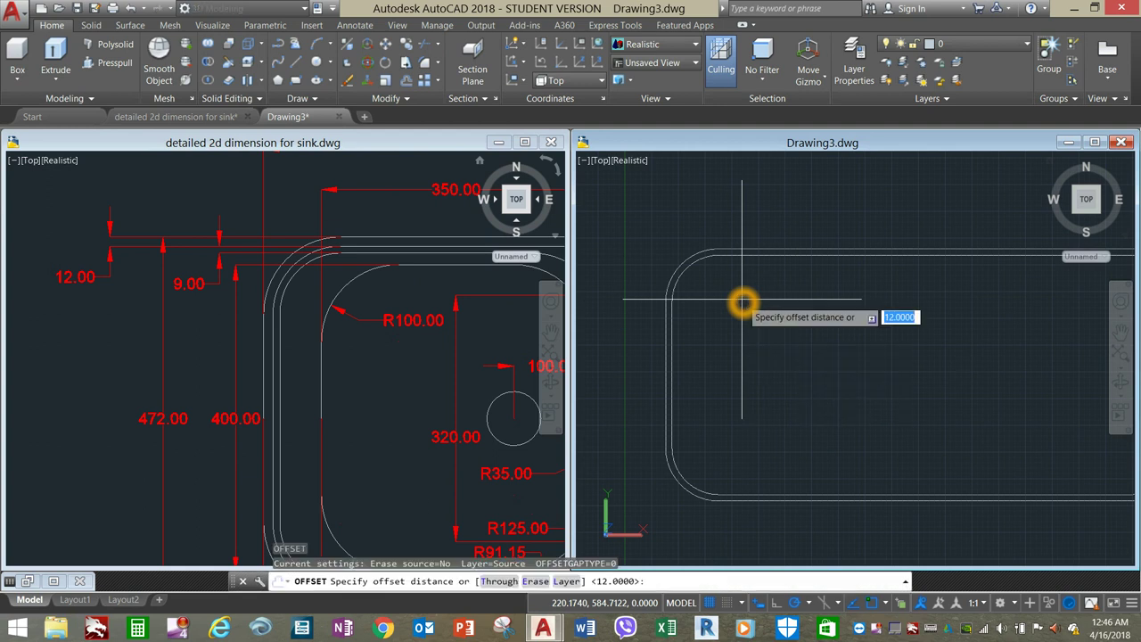
key(Return)
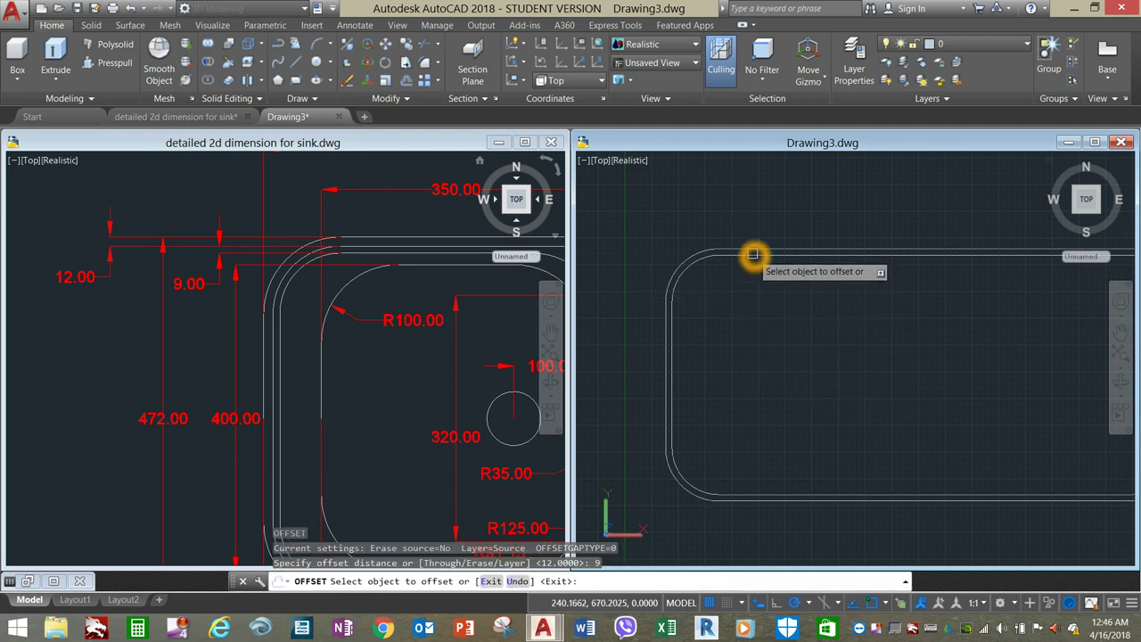
click(754, 256)
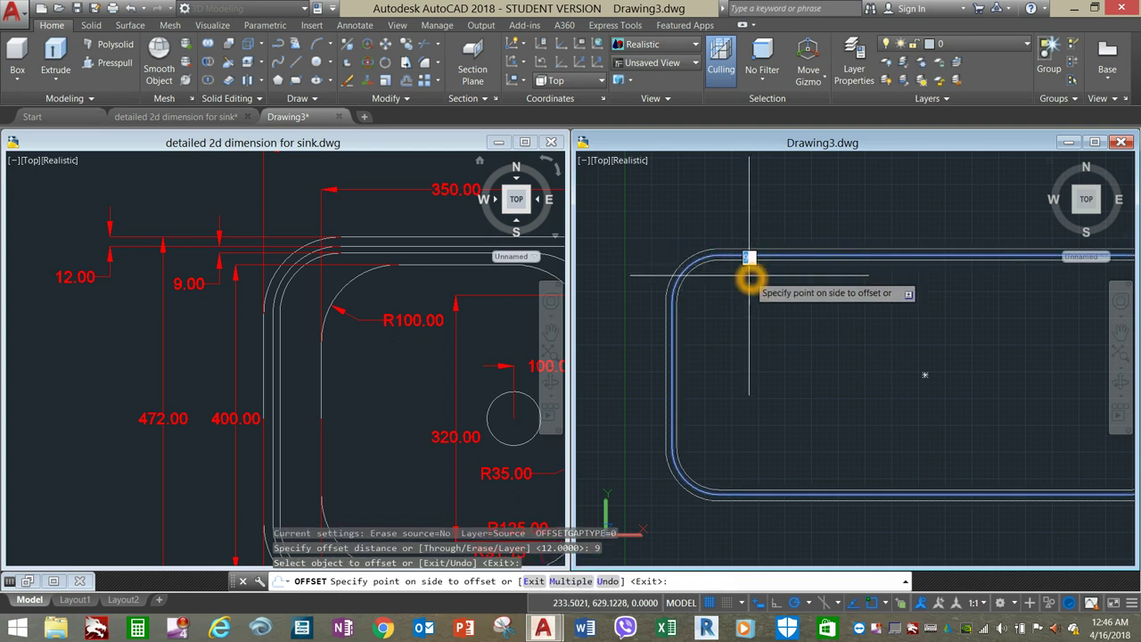
click(749, 276)
right_click(749, 276)
click(772, 288)
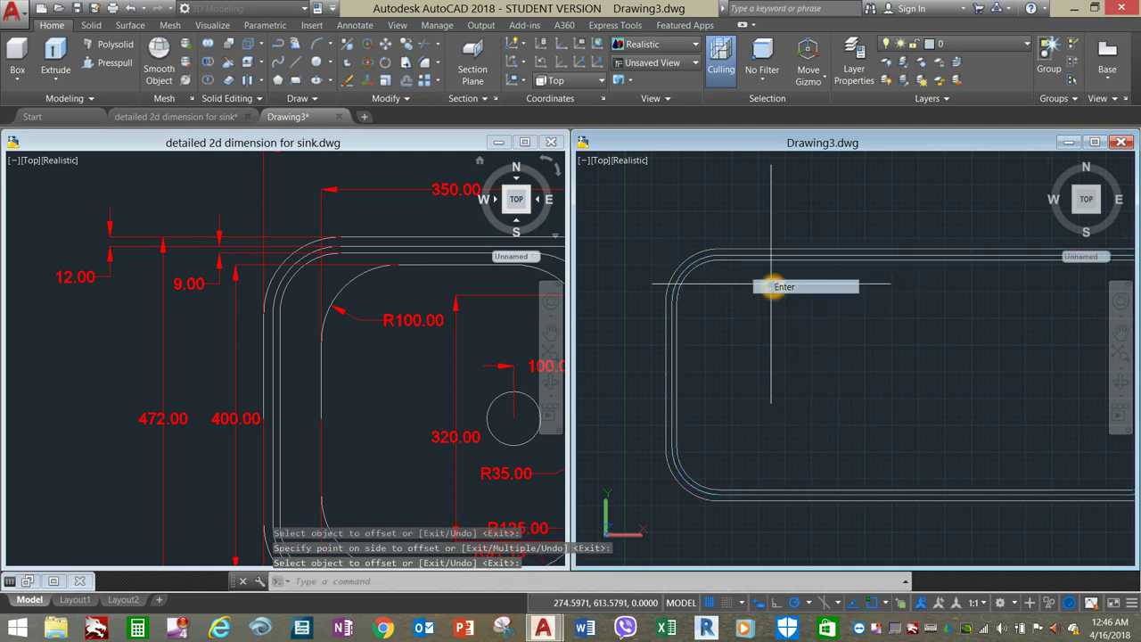
- Examine the large bowl's outline in the reference drawing and its distance from the sink's outer edge
click(397, 366)
mouse_move(395, 365)
middle_down()
mouse_move(315, 306)
mouse_move(255, 289)
mouse_move(247, 305)
middle_up()
scroll(316, 306, down, 3)
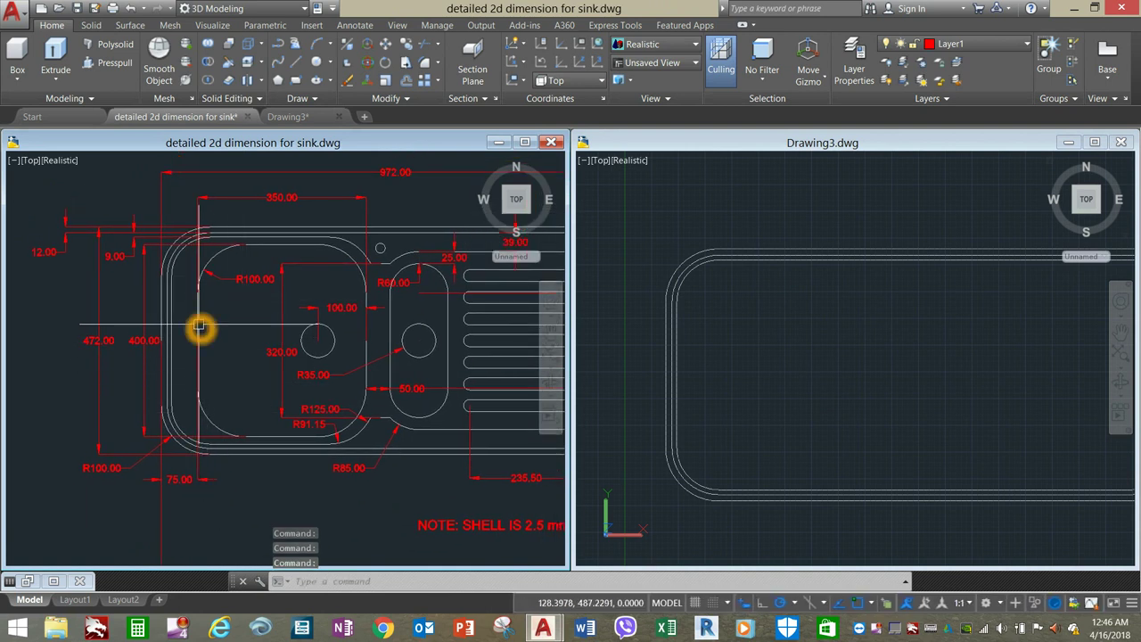
click(198, 322)
click(202, 280)
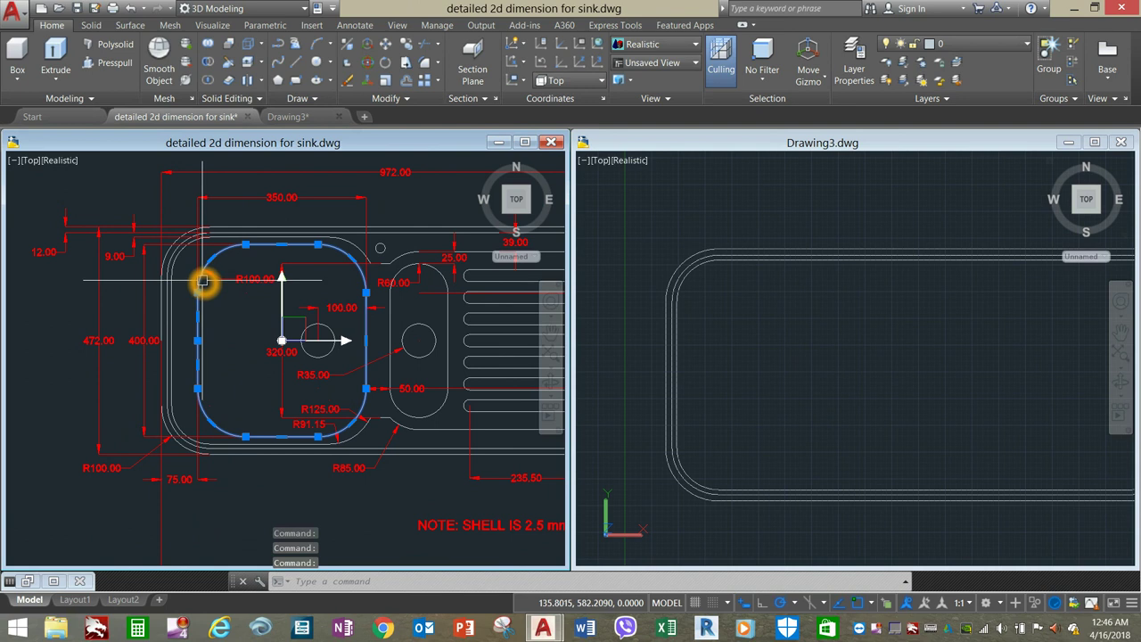
click(242, 492)
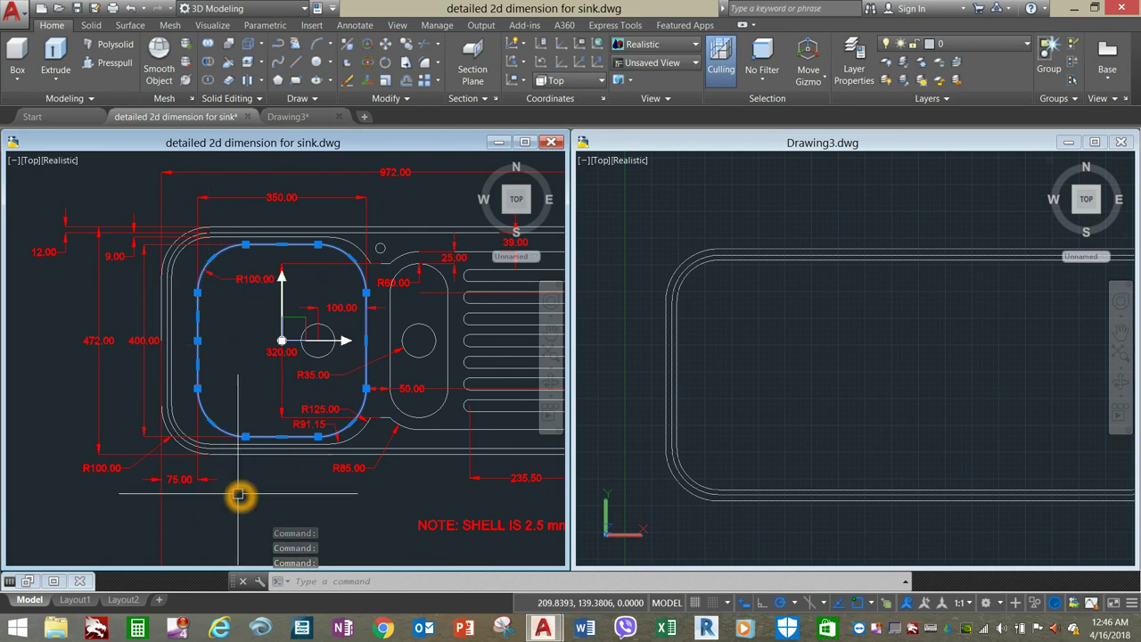
key(Escape)
click(198, 327)
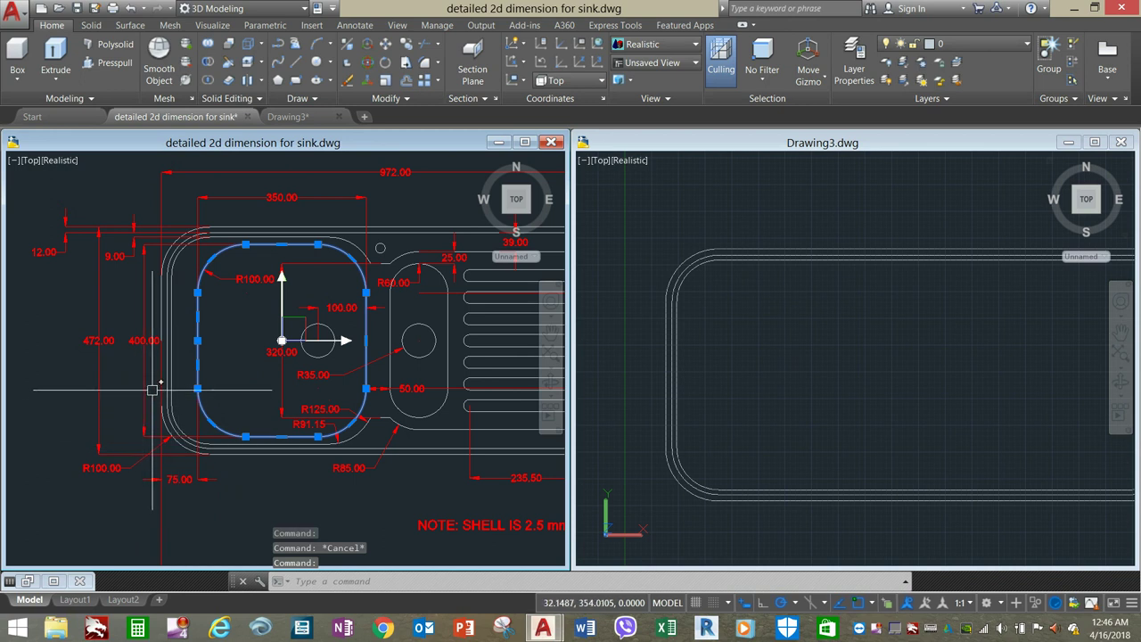
click(160, 290)
click(158, 325)
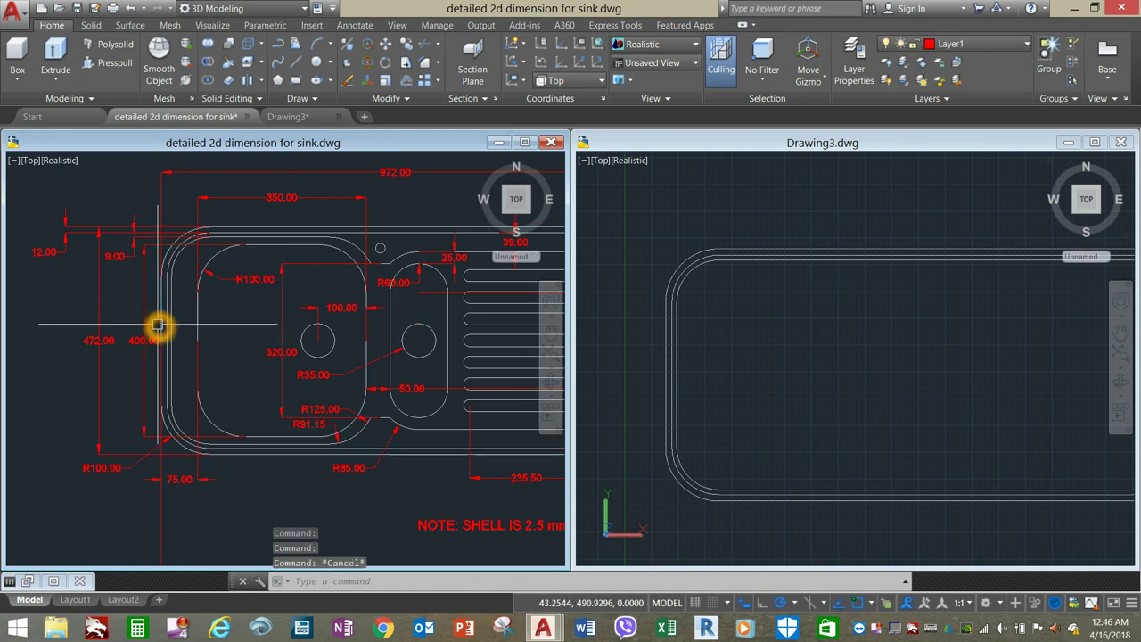
key(Escape)
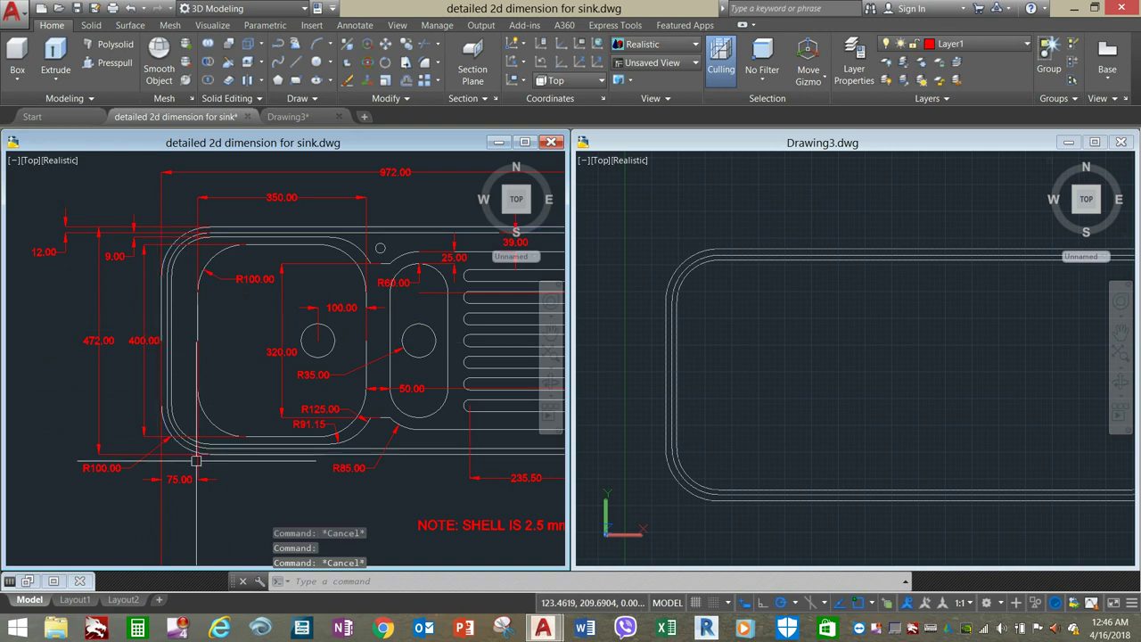
- Start a line 75 mm inside the midpoint of the outline's outer left side and draw its first segment 200 mm upward
click(713, 385)
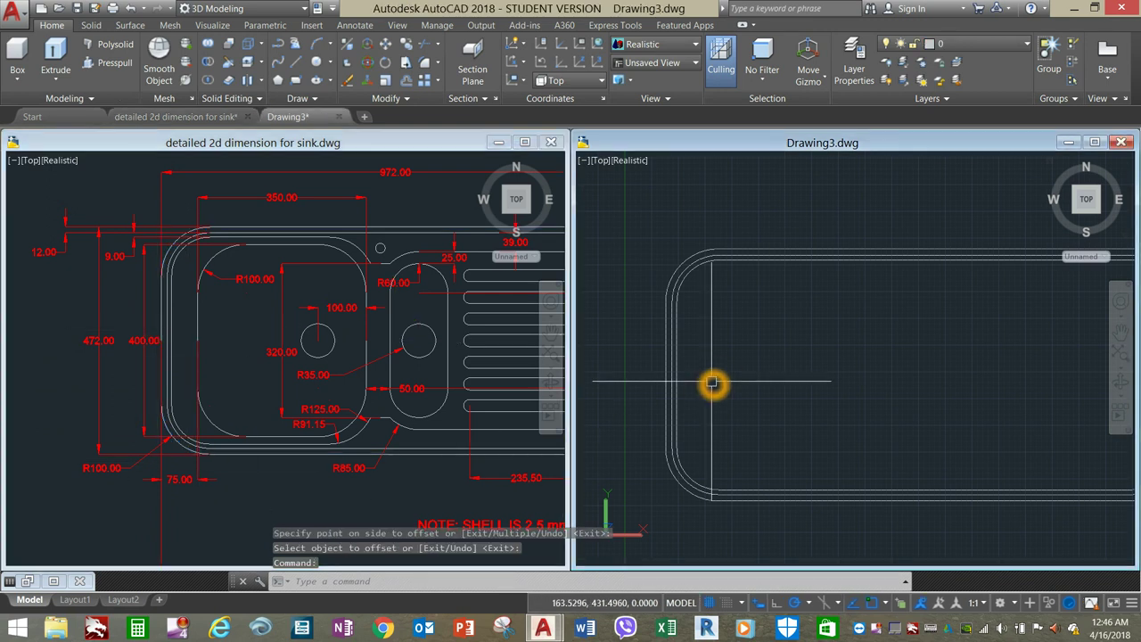
text(L)
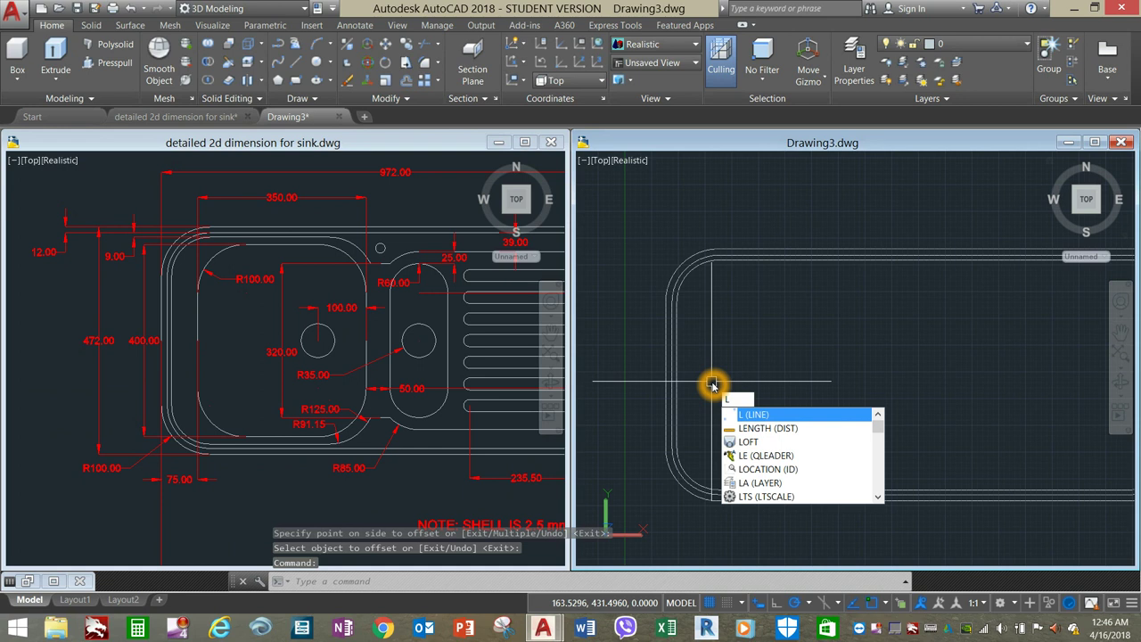
key(Return)
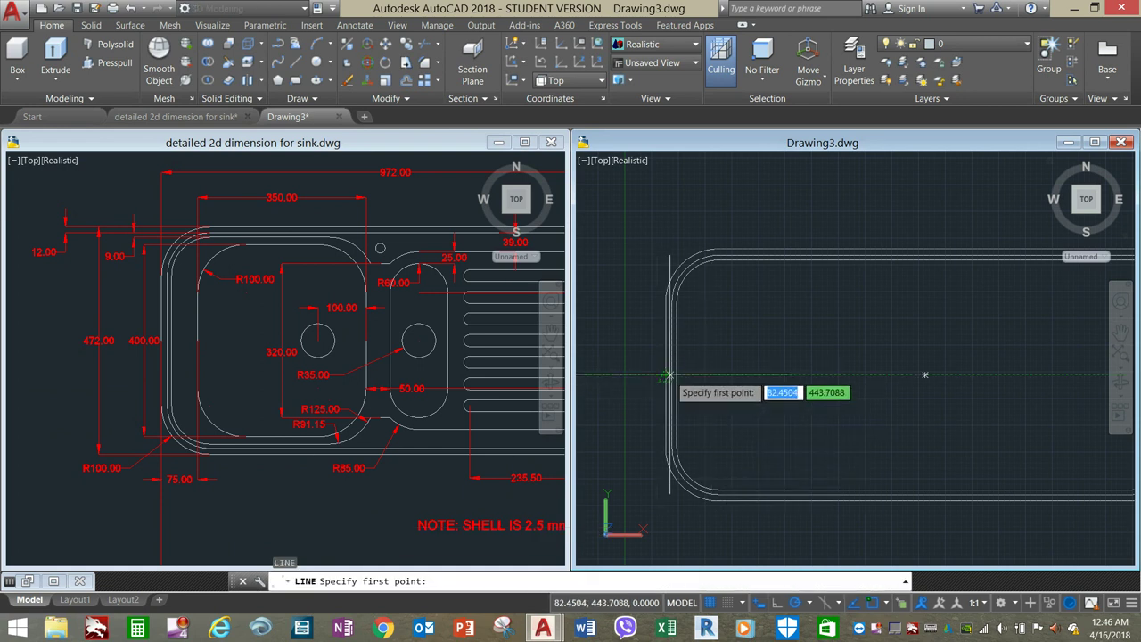
click(711, 376)
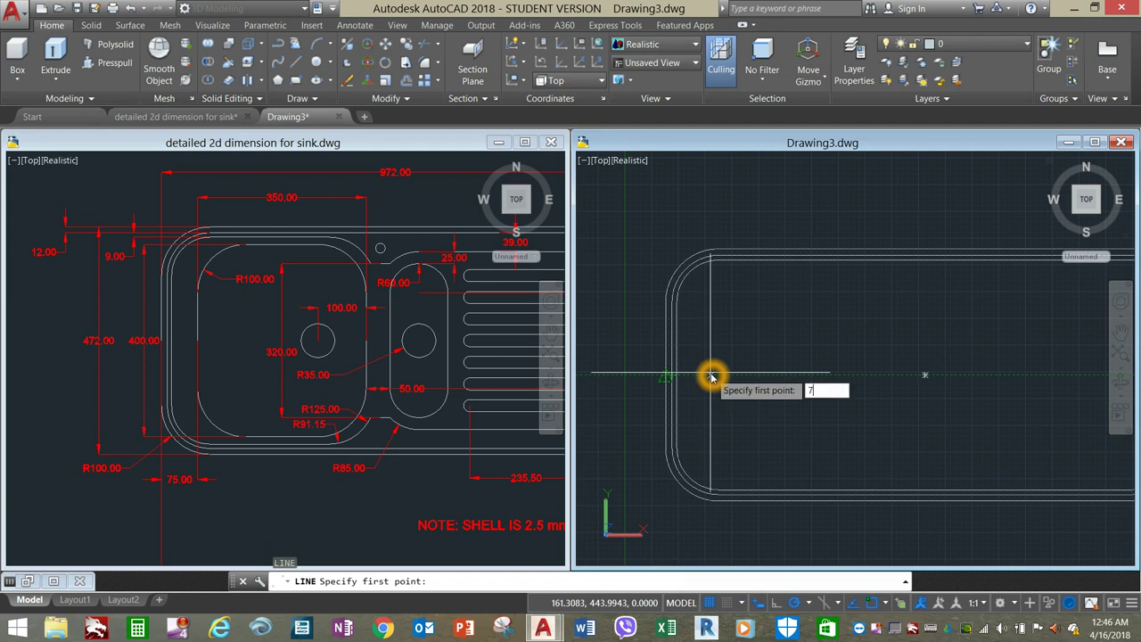
key(Return)
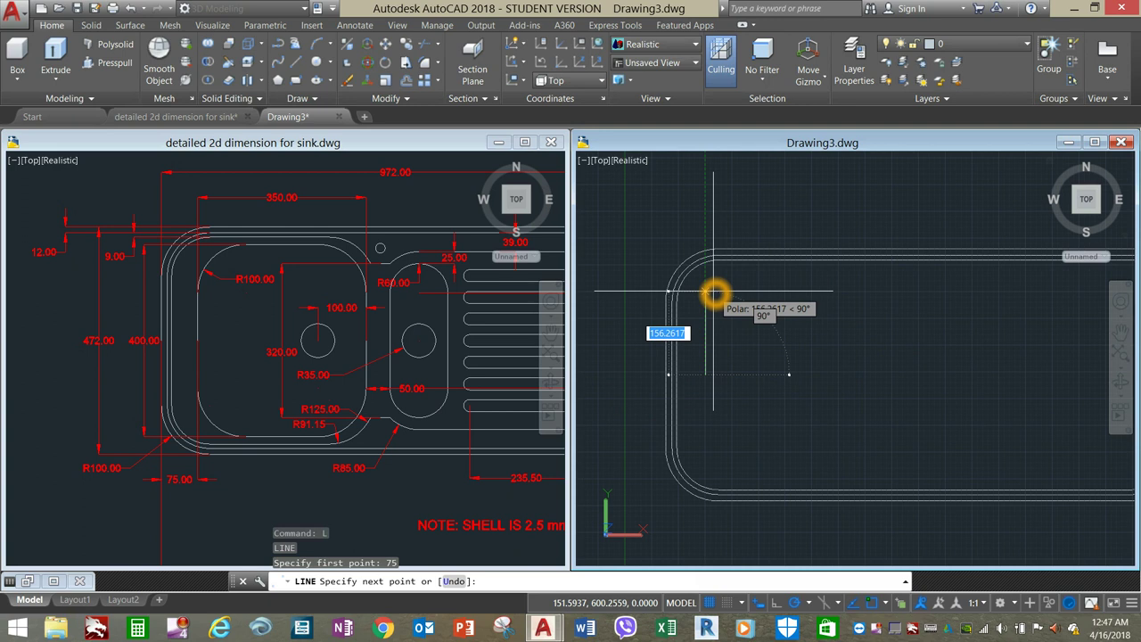
text(200)
key(Return)
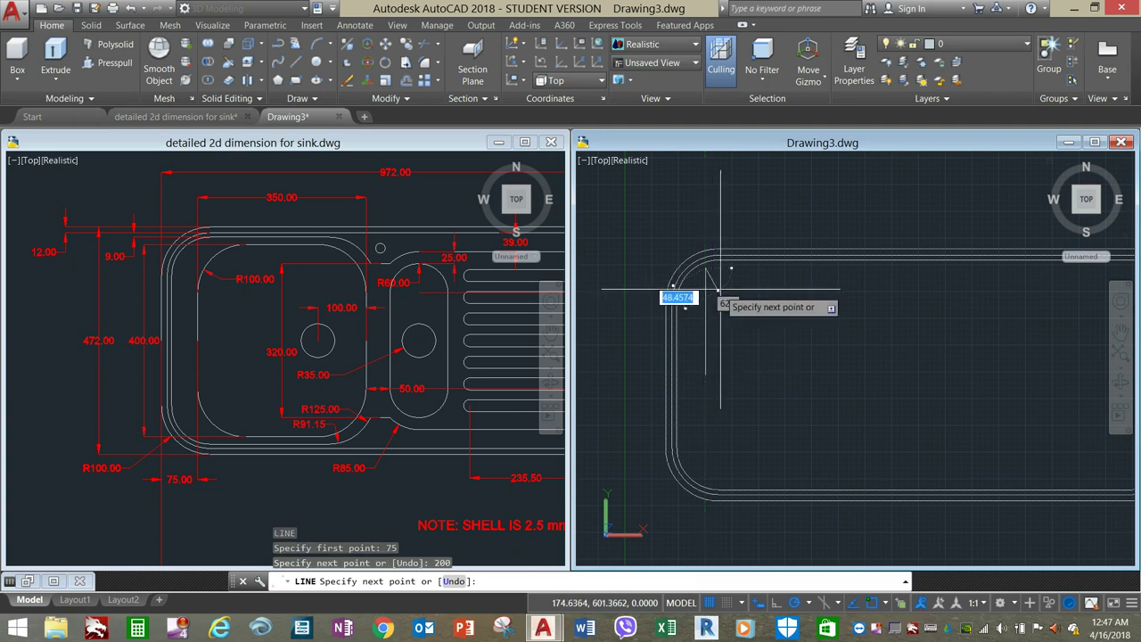
- Continue the large bowl's outline from the first segment with a 350 mm line to the right and a 400 mm line downward
click(824, 269)
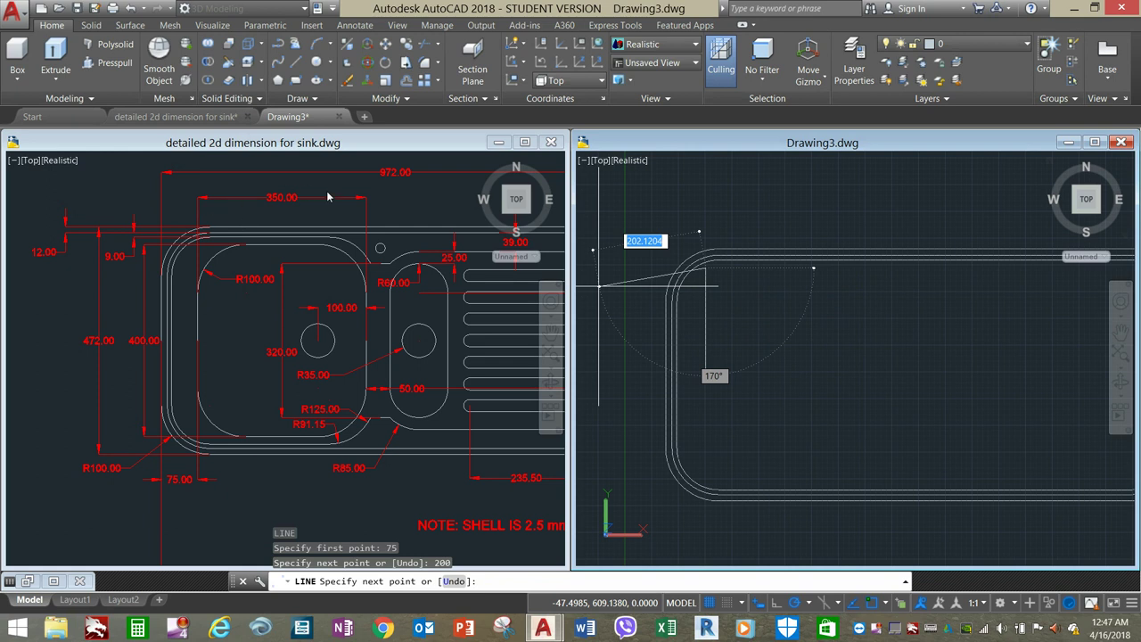
click(902, 267)
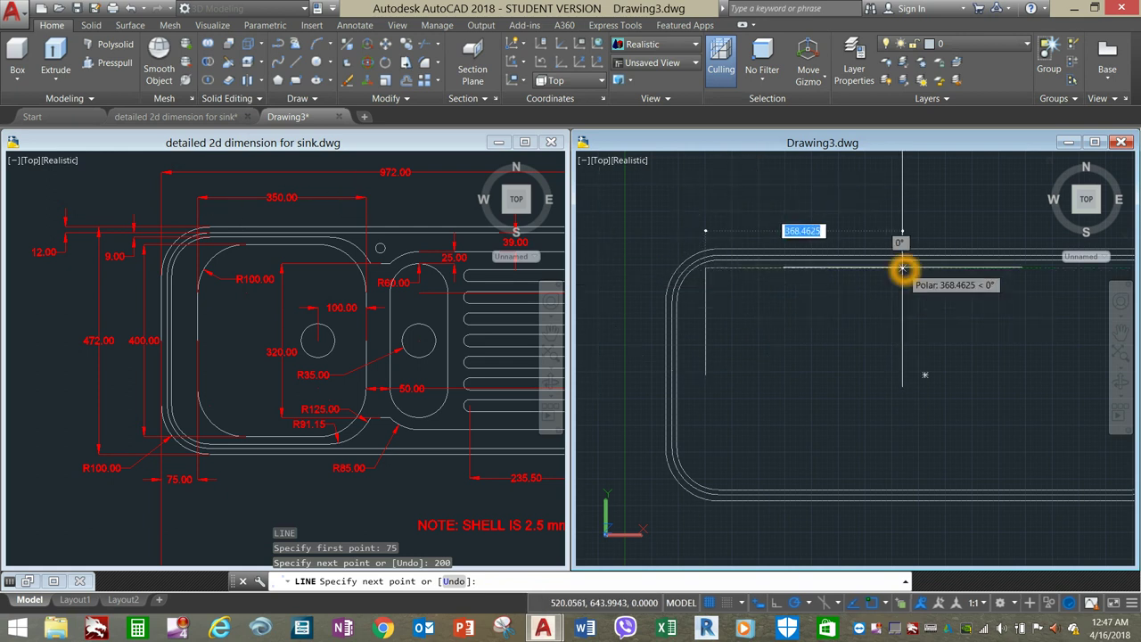
text(350)
key(Return)
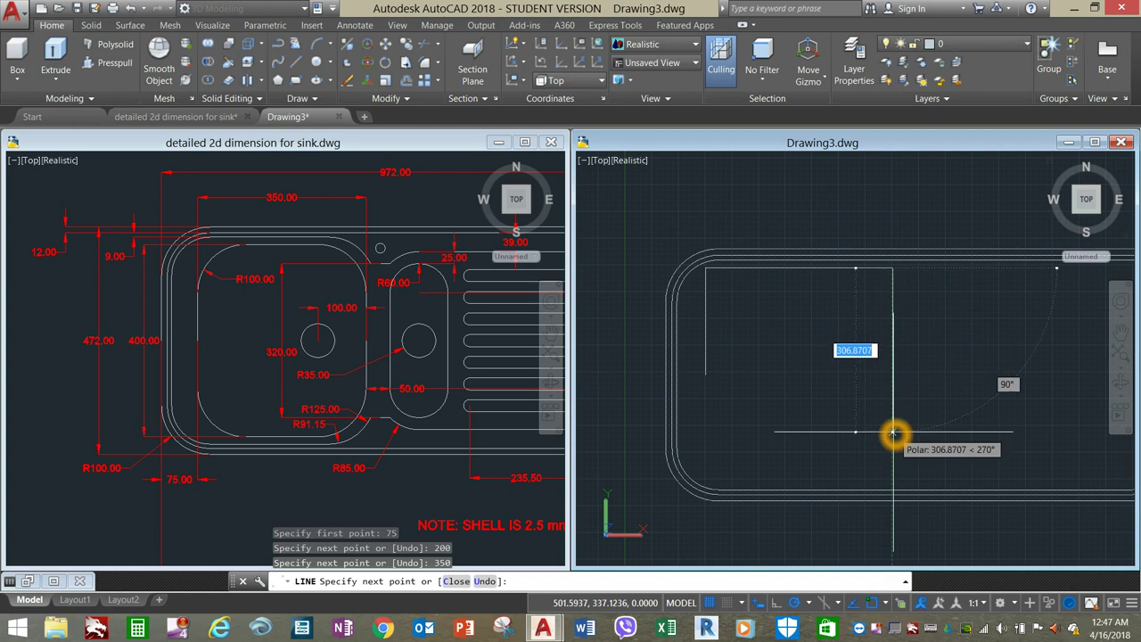
text(4)
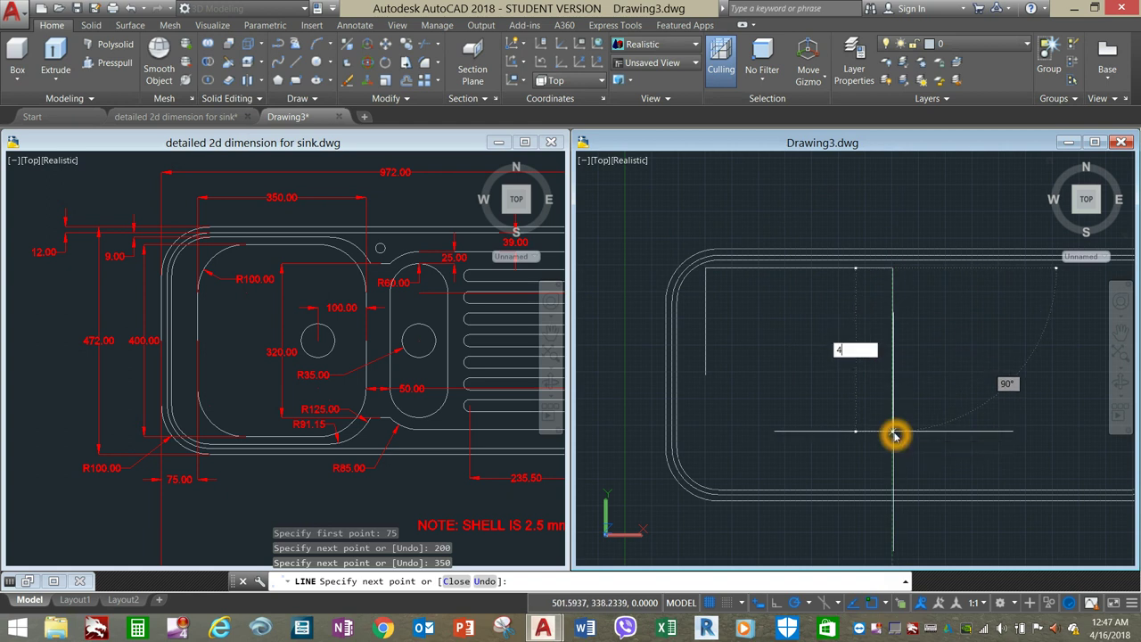
text(00)
key(Return)
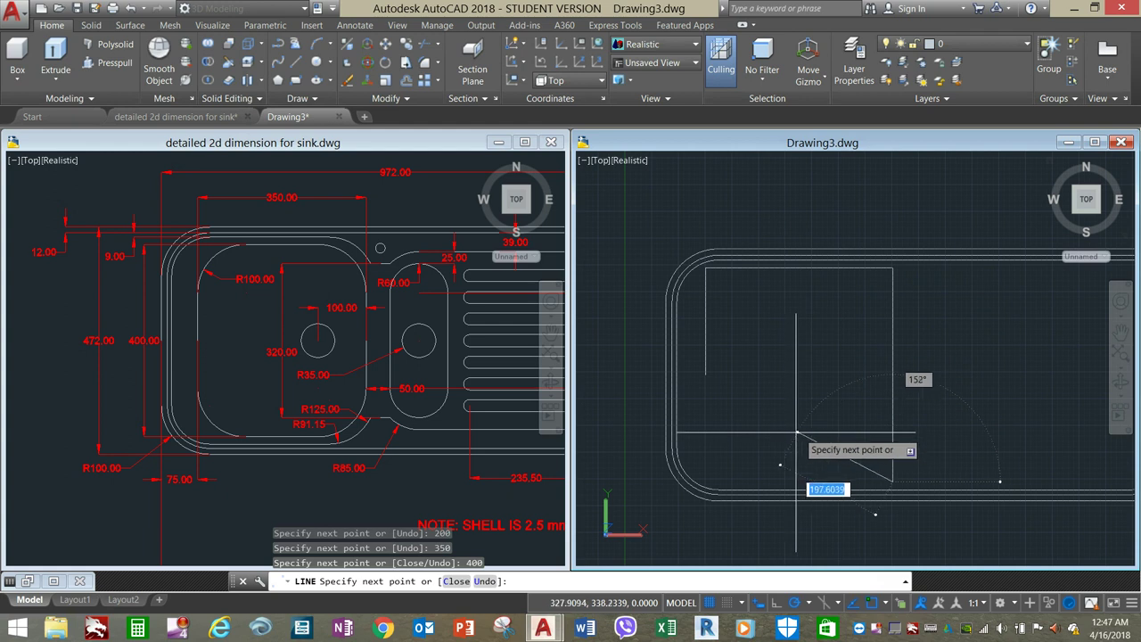
- Complete the large bowl's rectangle with its bottom side and the lower left side back to the line's start point, ending the Line command
click(721, 479)
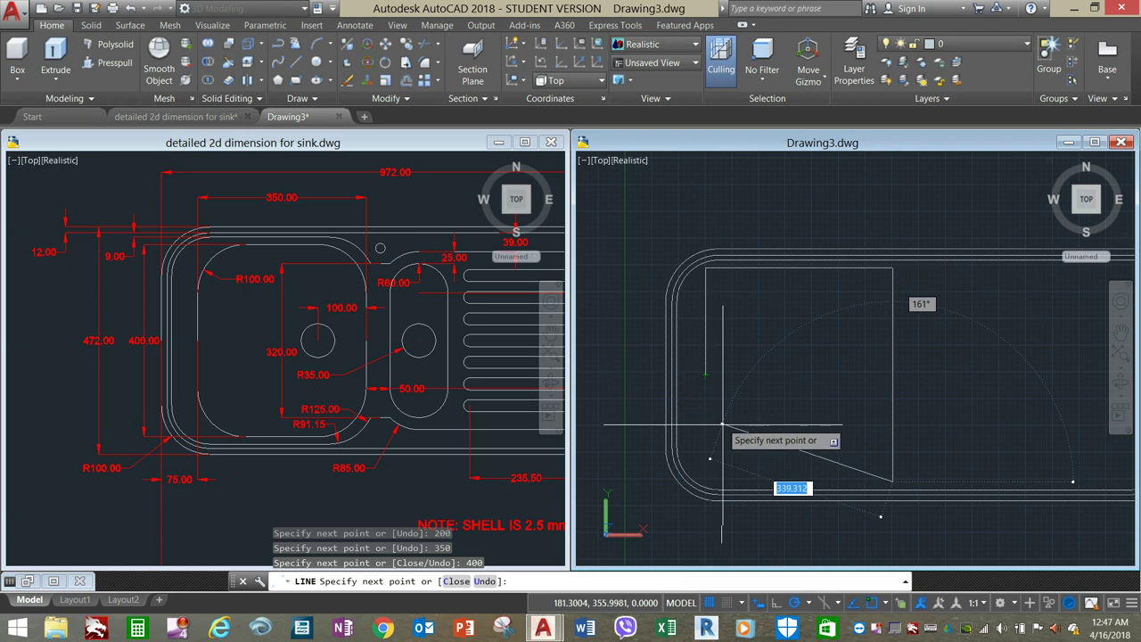
click(707, 481)
click(706, 376)
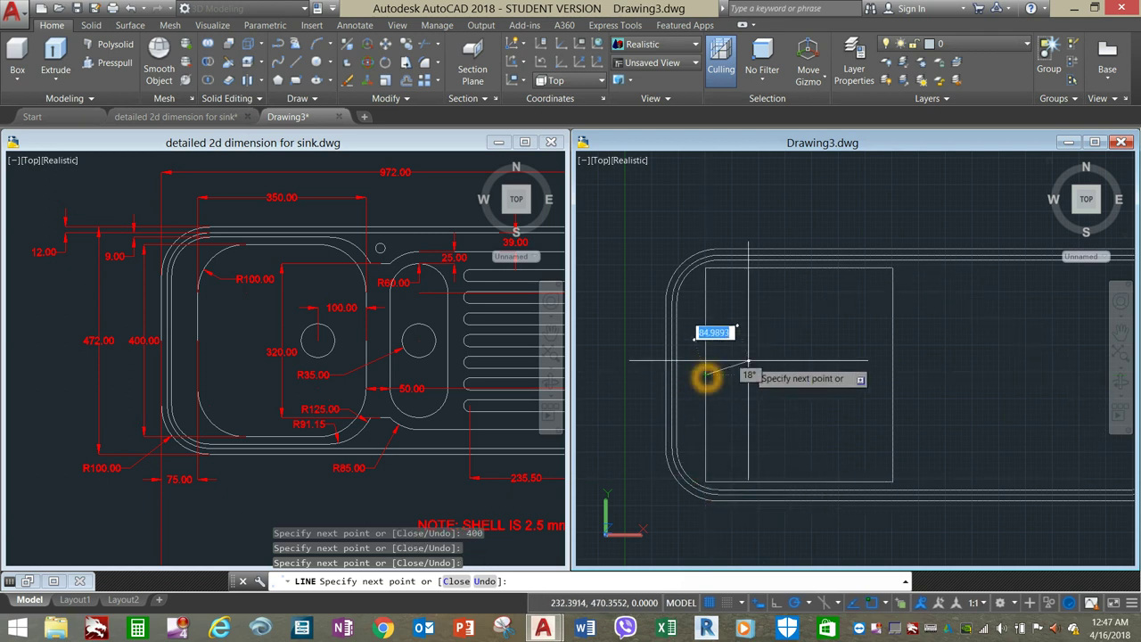
right_click(748, 362)
click(768, 383)
click(706, 303)
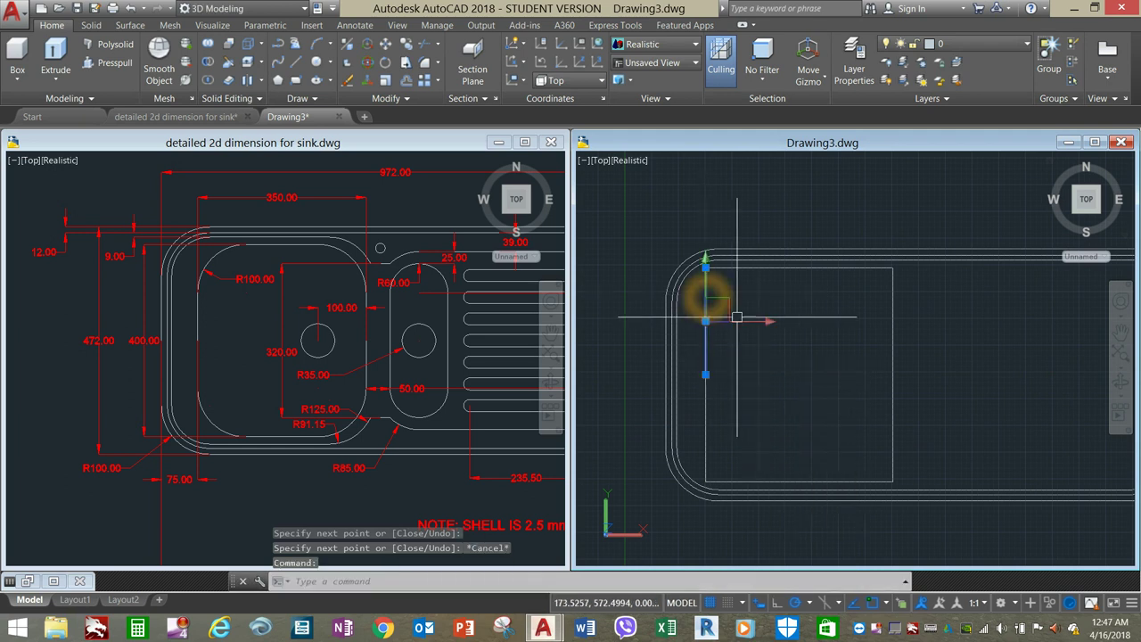
click(798, 323)
key(Escape)
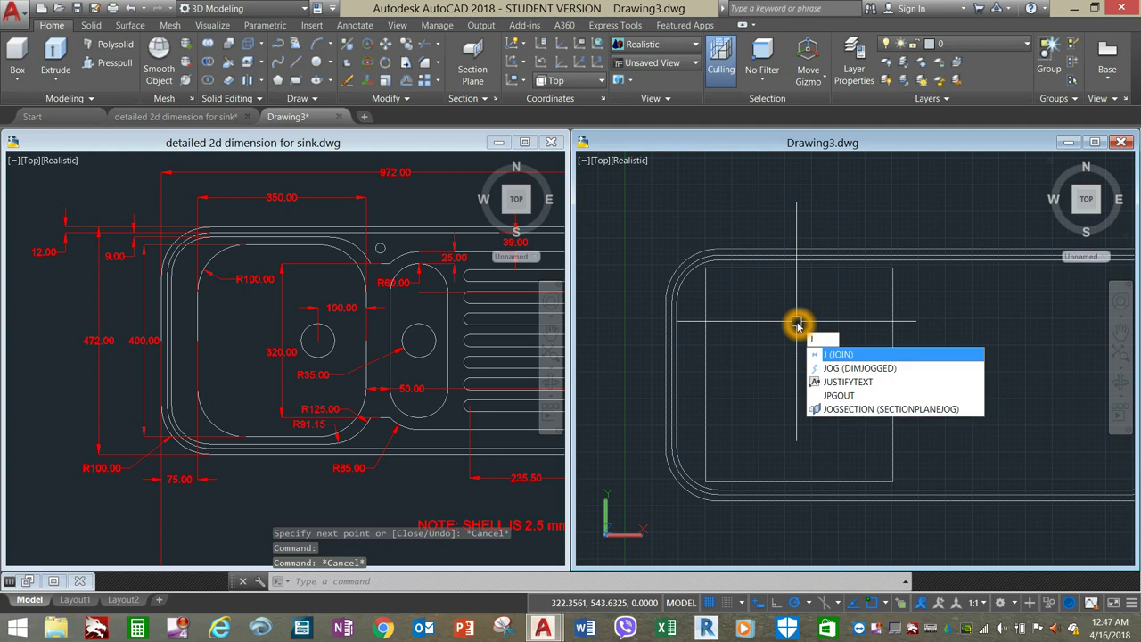
- Join the five line segments of the large bowl's rectangle into one polyline
key(Return)
click(785, 267)
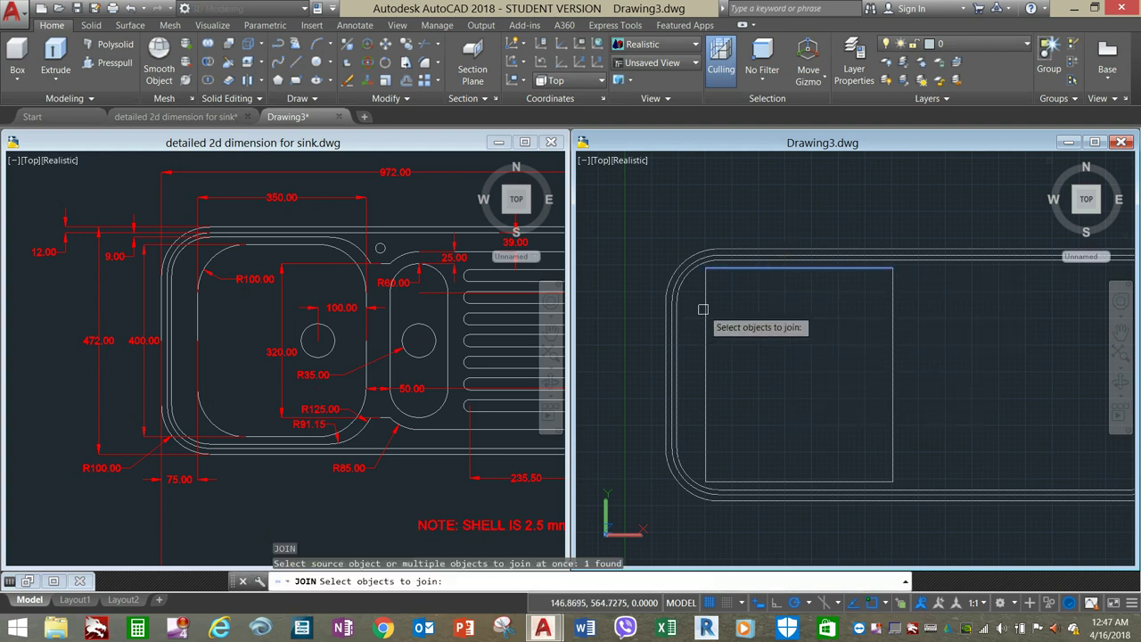
click(704, 308)
click(709, 416)
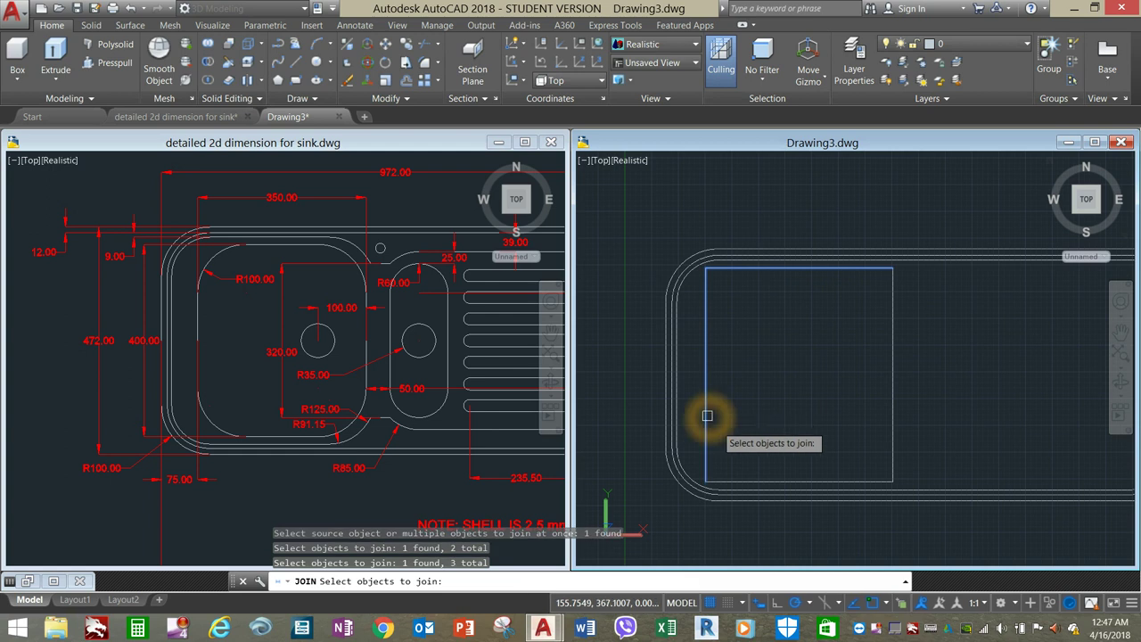
click(769, 480)
click(891, 437)
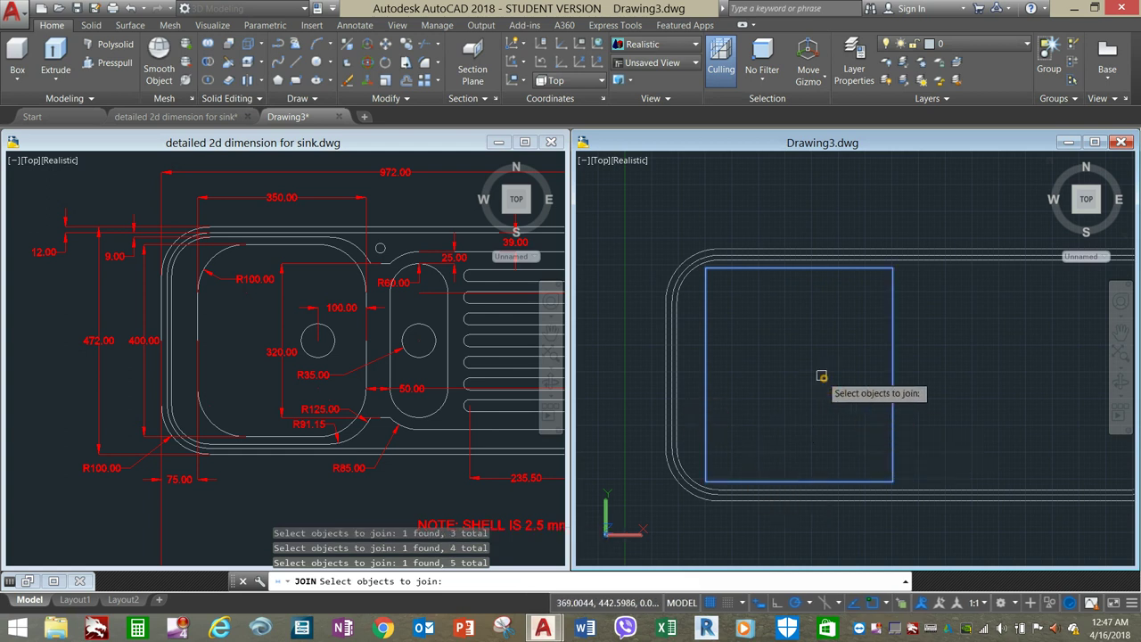
key(Return)
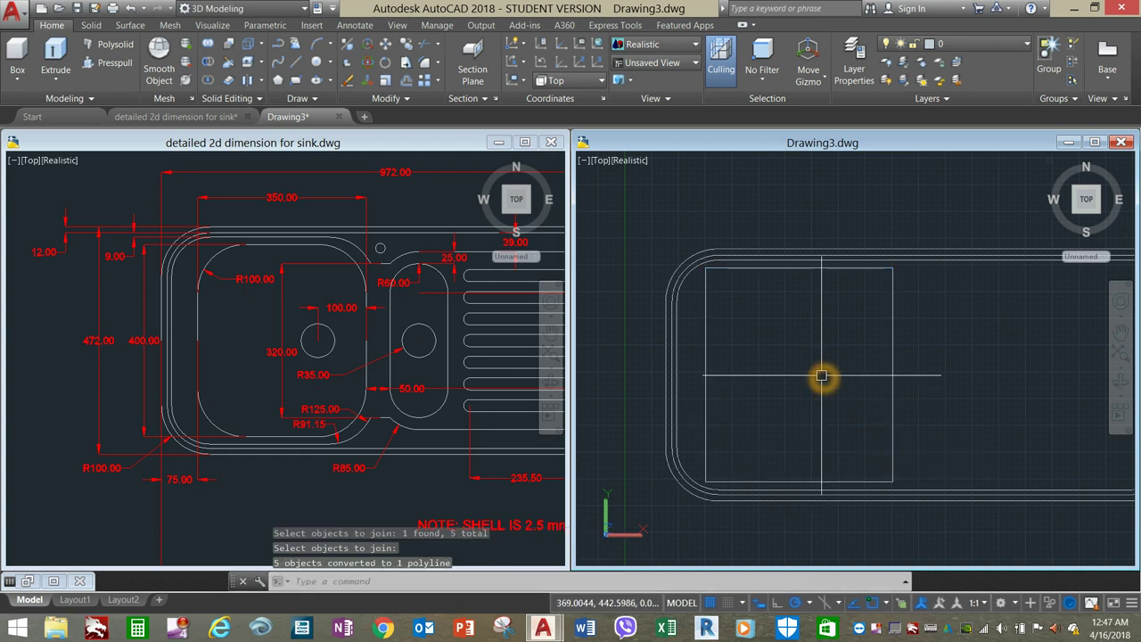
- Fillet the upper-left corner of the large bowl's rectangle with a 100 mm radius, using the Multiple option
click(428, 70)
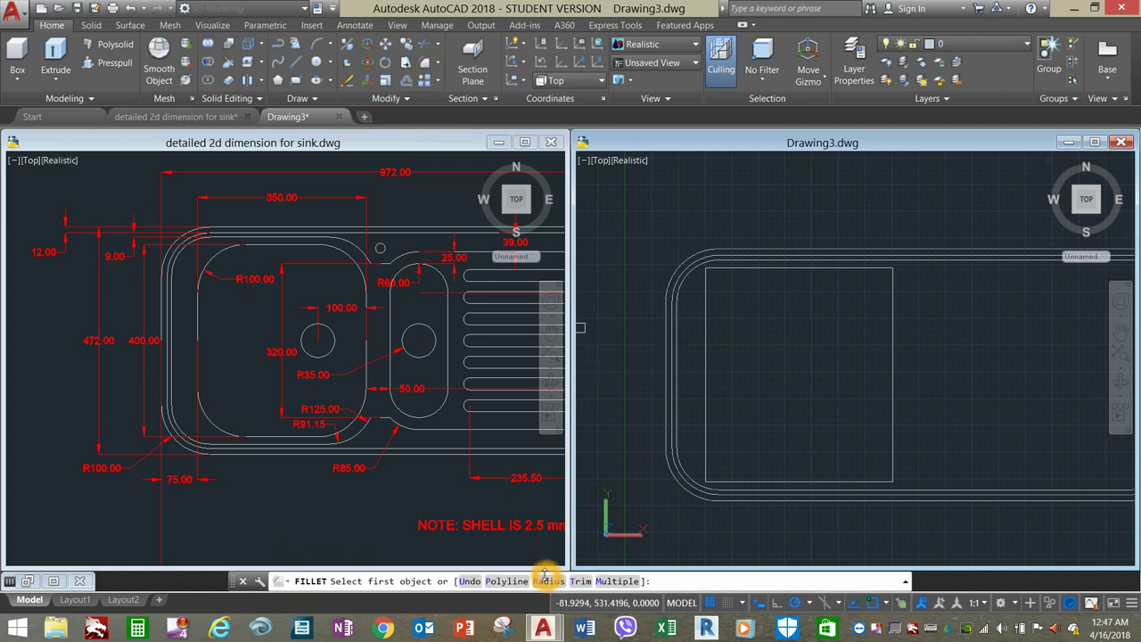
click(549, 581)
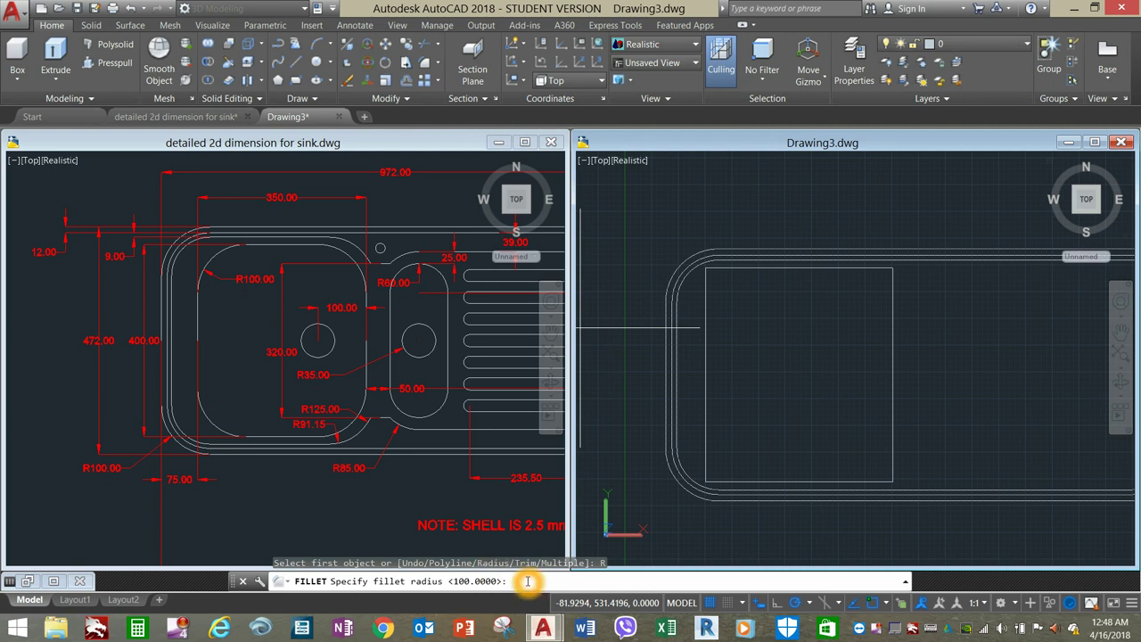
key(Return)
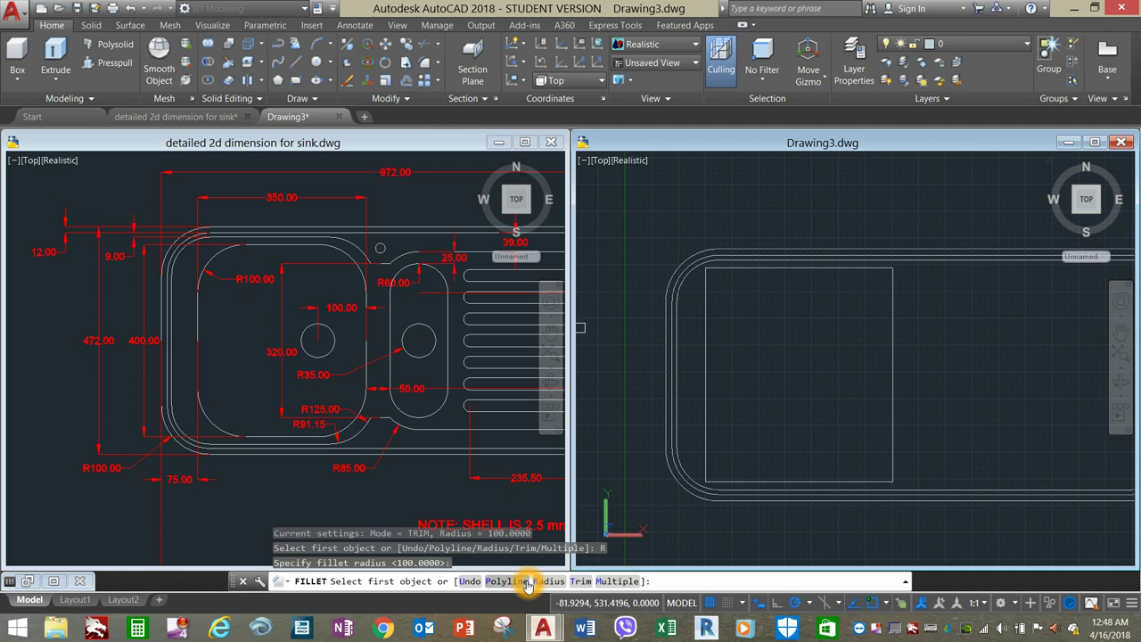
click(618, 582)
click(707, 305)
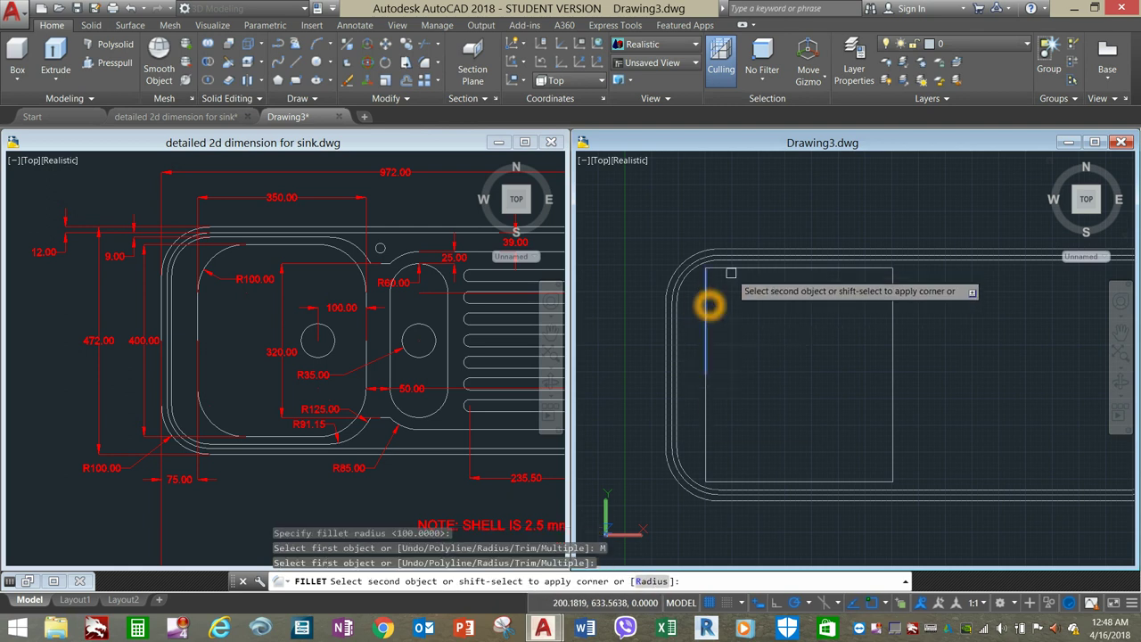
click(732, 268)
- Fillet the other three corners of the large bowl's outline with the same 100 mm radius and end the command
click(864, 278)
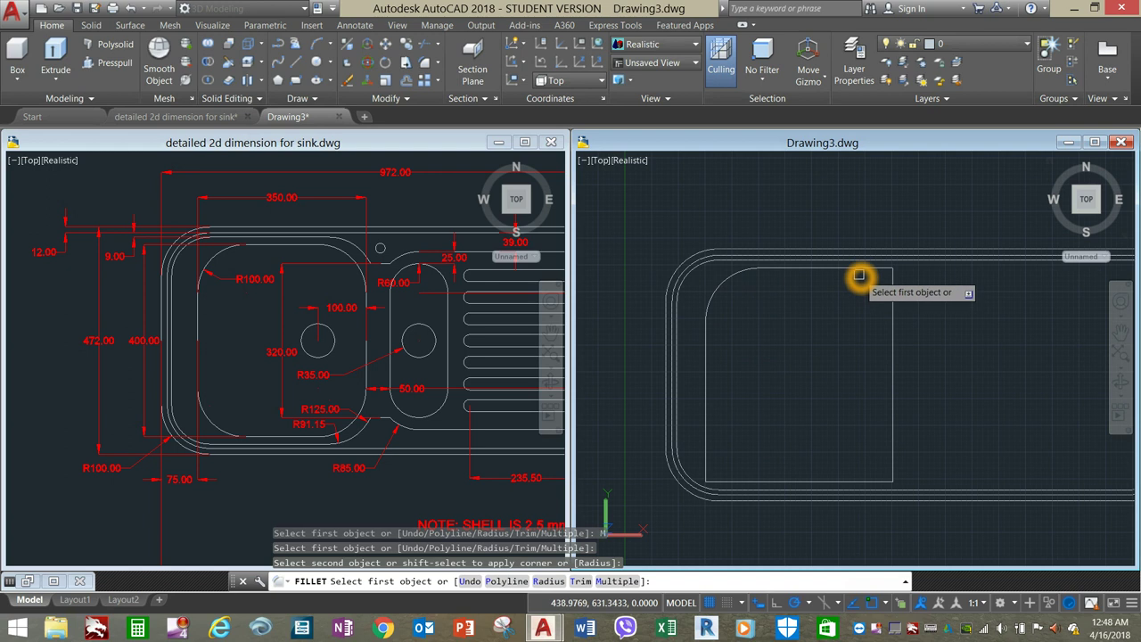
click(859, 268)
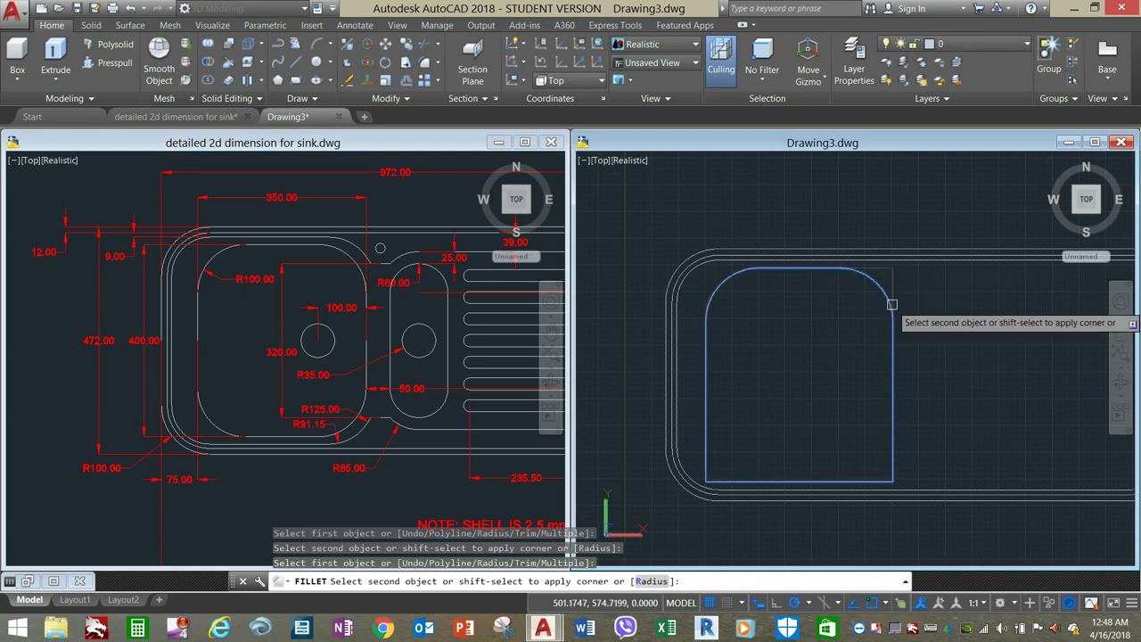
click(893, 307)
click(893, 439)
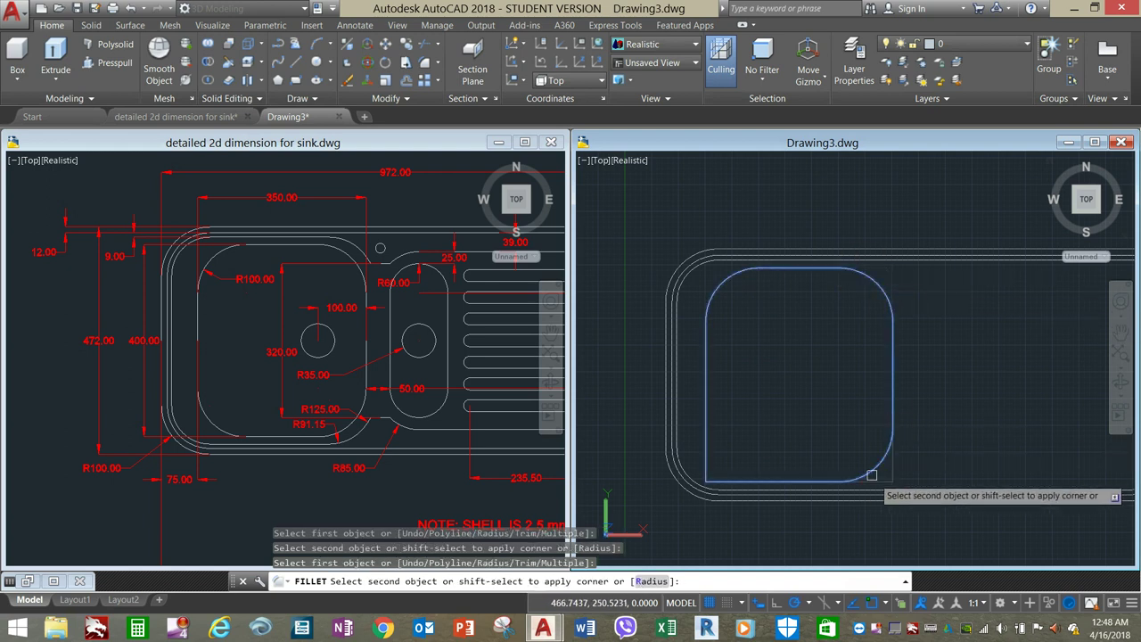
click(873, 479)
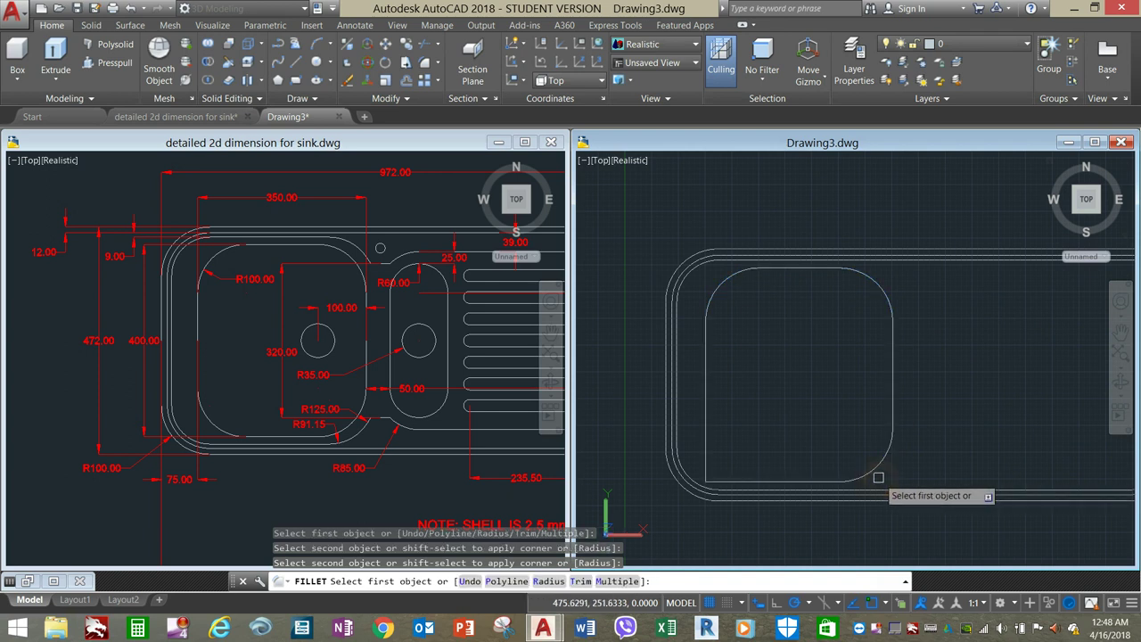
click(707, 458)
click(740, 478)
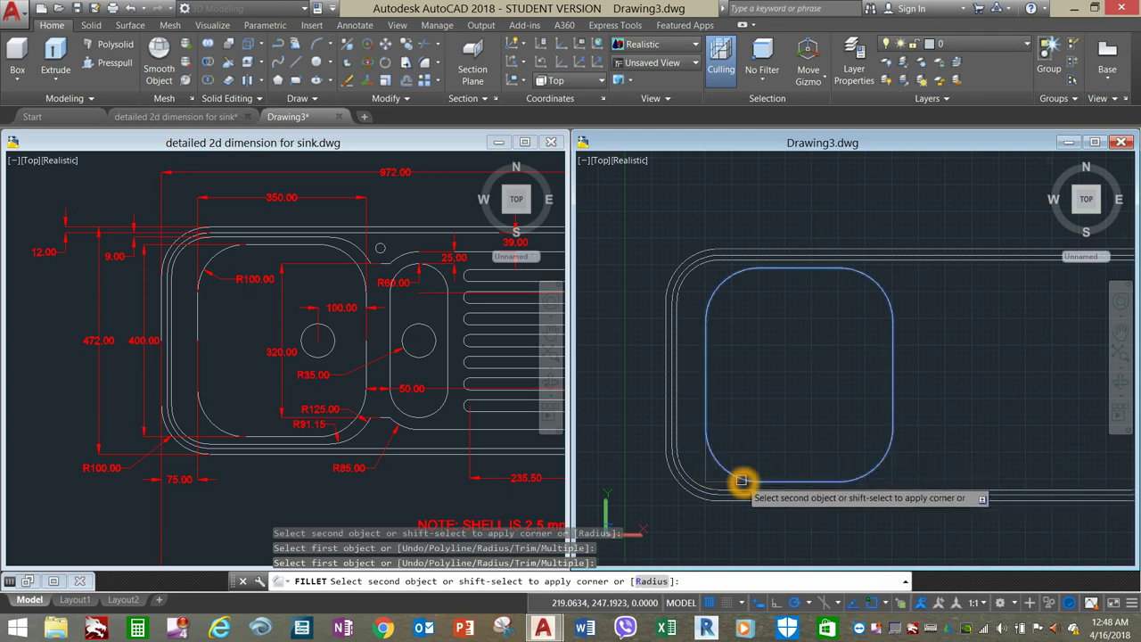
right_click(747, 396)
click(772, 417)
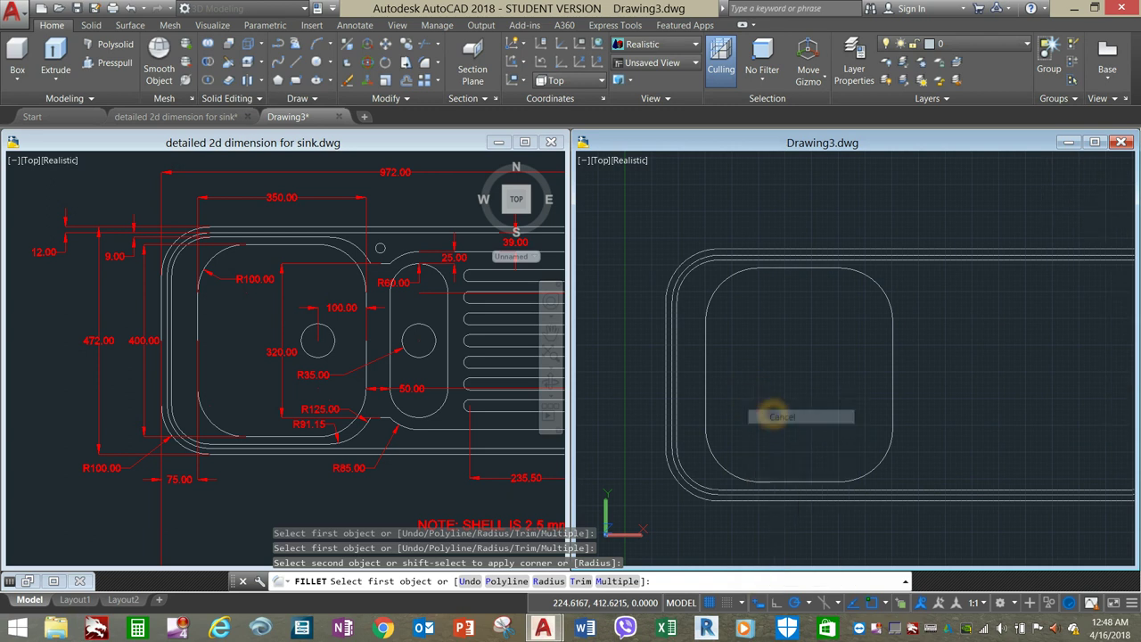
- Examine the small bowl in the reference drawing: its distance from the large bowl, its height and its end radius
click(417, 488)
click(408, 327)
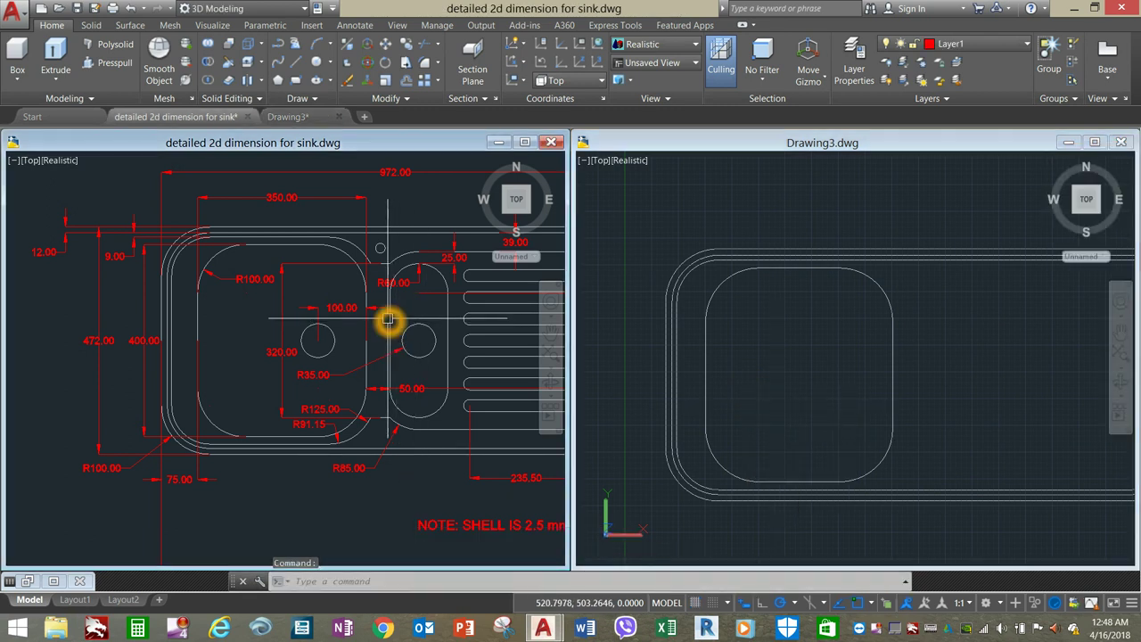
key(Escape)
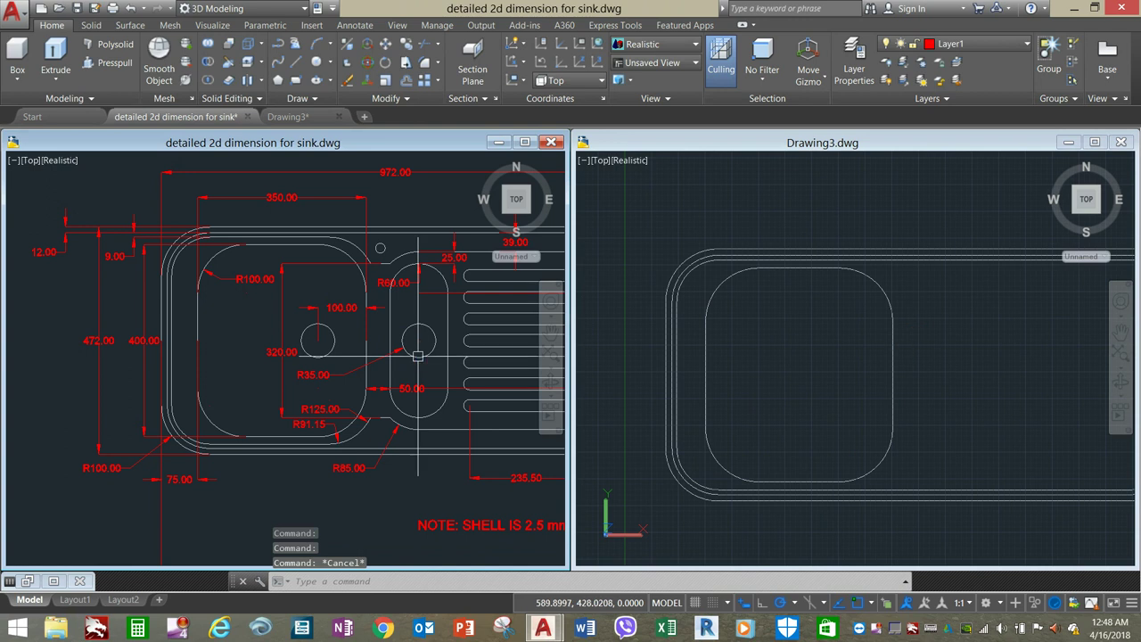
click(370, 341)
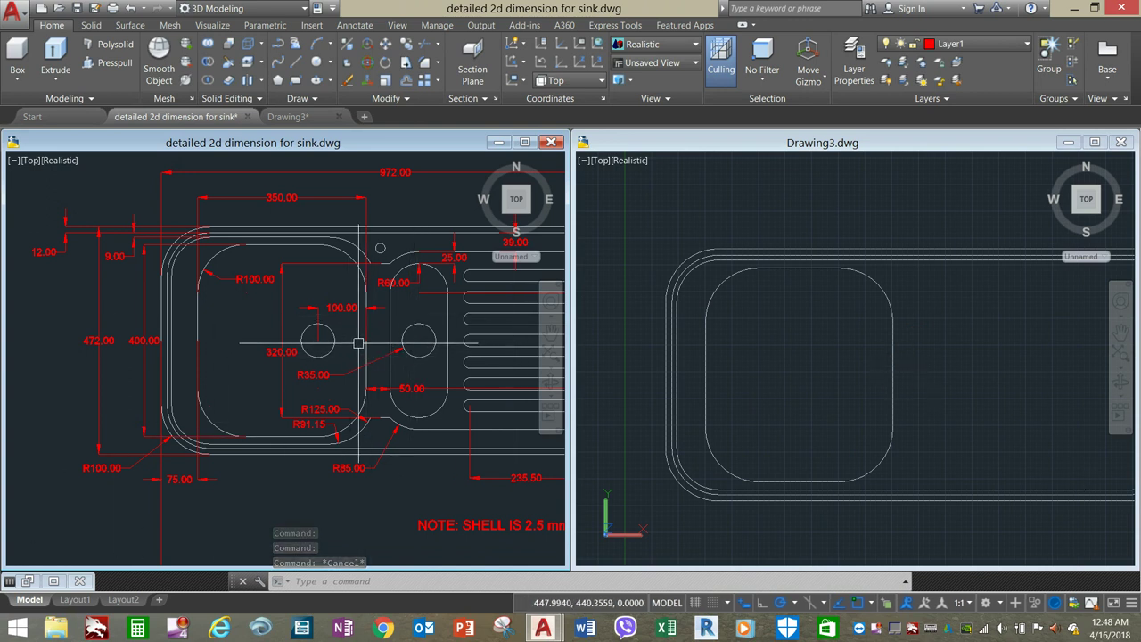
click(383, 331)
click(395, 369)
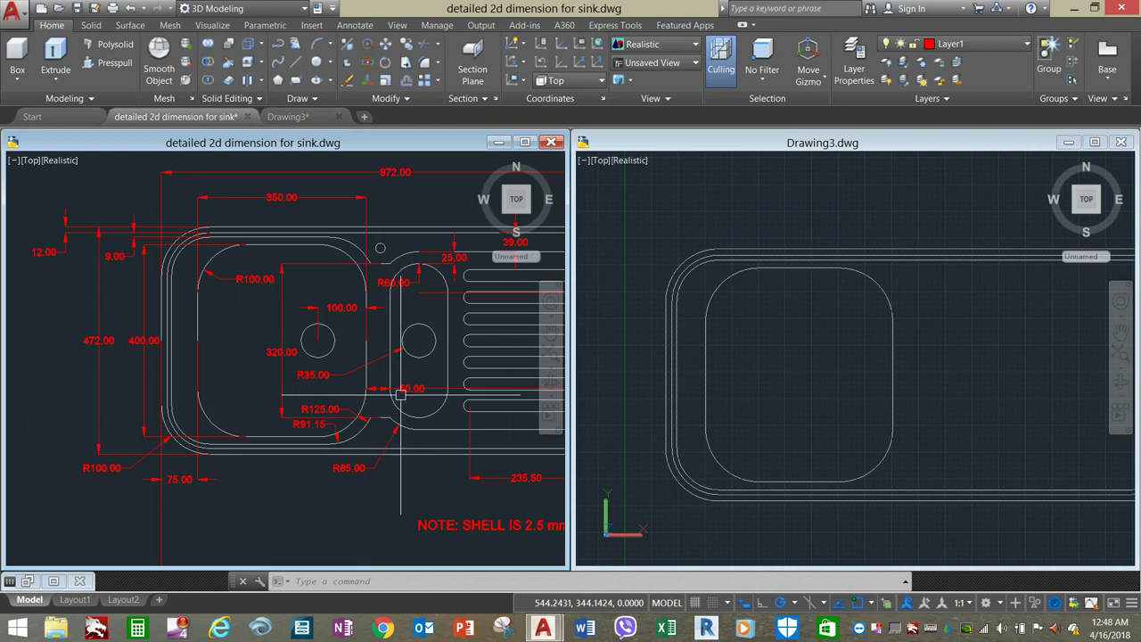
click(429, 399)
scroll(429, 399, up, 3)
scroll(429, 399, down, 2)
text(p)
key(Return)
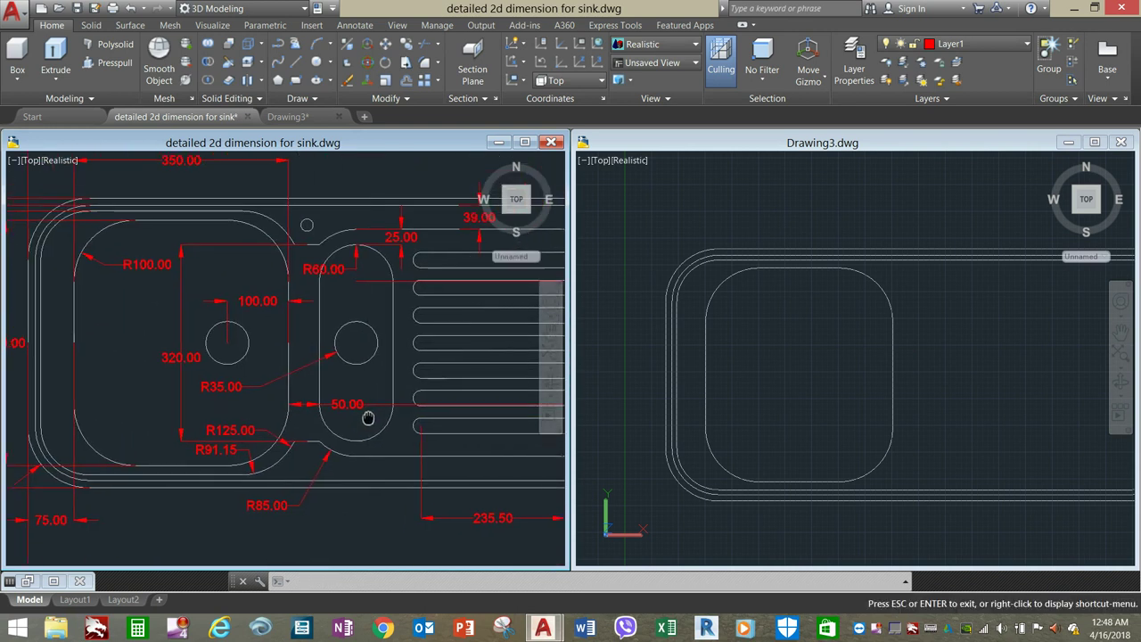
drag(365, 416, 241, 413)
scroll(243, 408, up, 2)
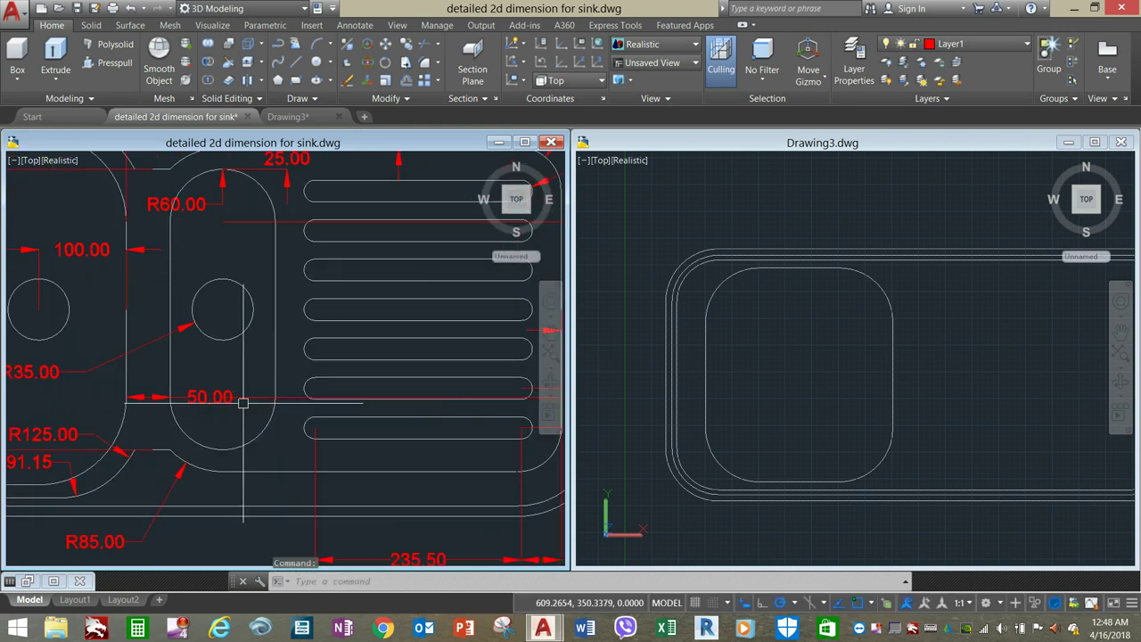
scroll(244, 406, down, 1)
key(Escape)
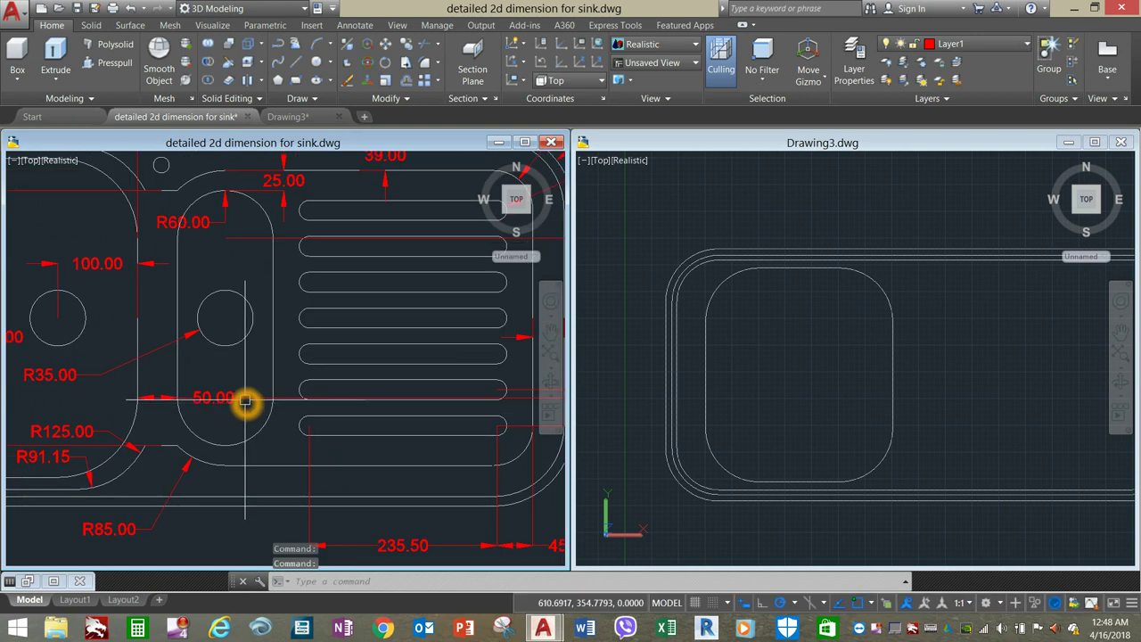
scroll(246, 402, down, 1)
scroll(232, 405, down, 1)
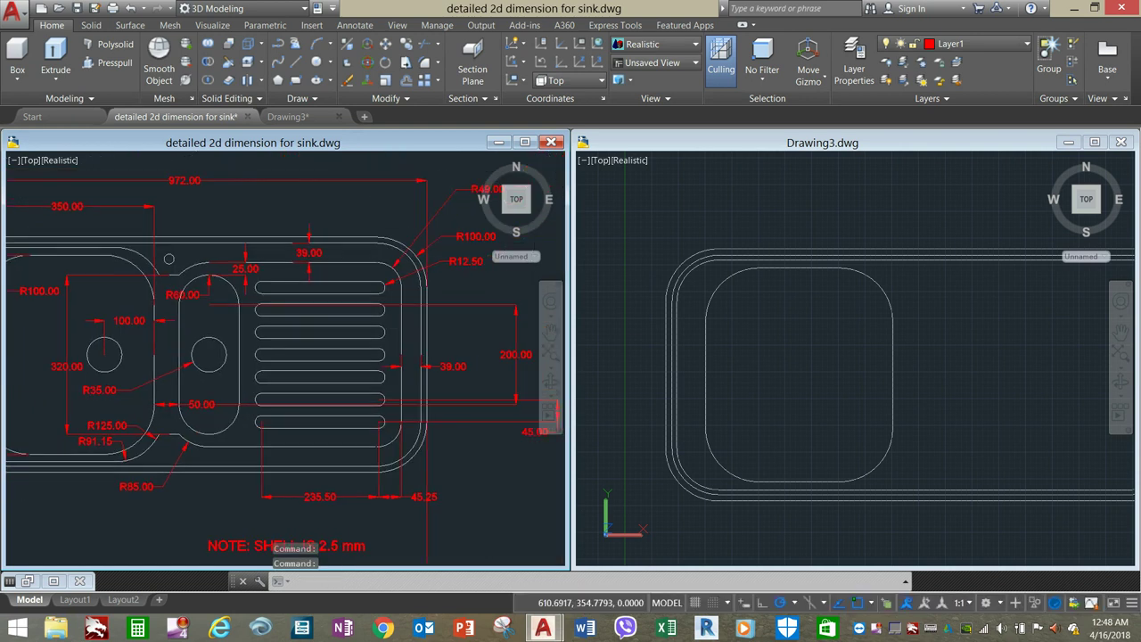
- Start a line 50 mm to the right of the large bowl's right-side midpoint, drawing 100 mm up and 120 mm right
click(799, 359)
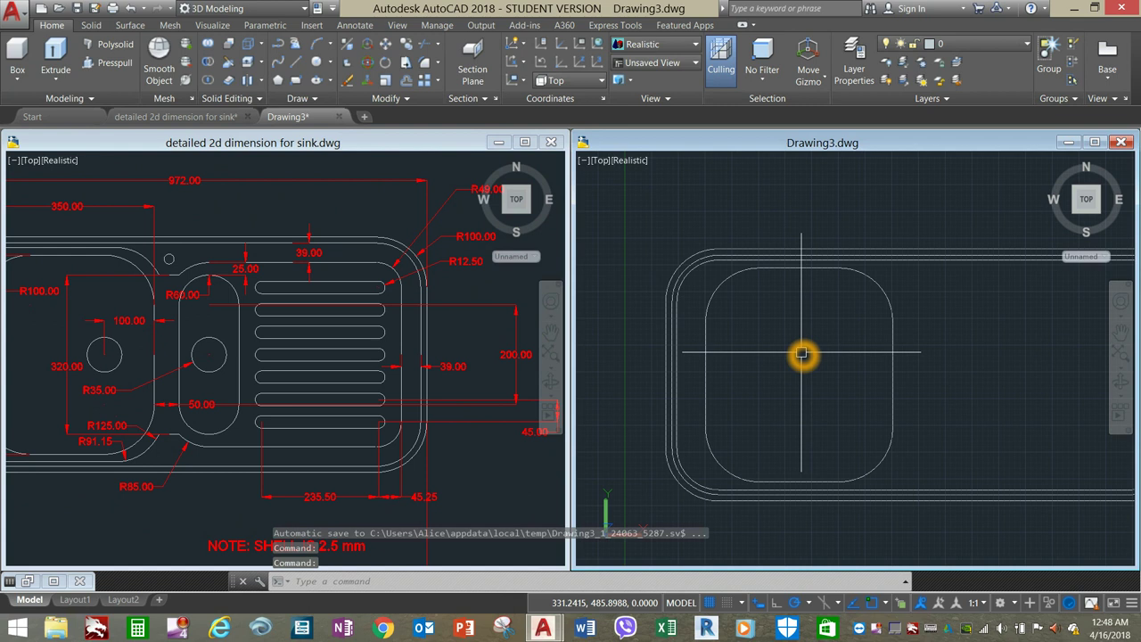
text(l)
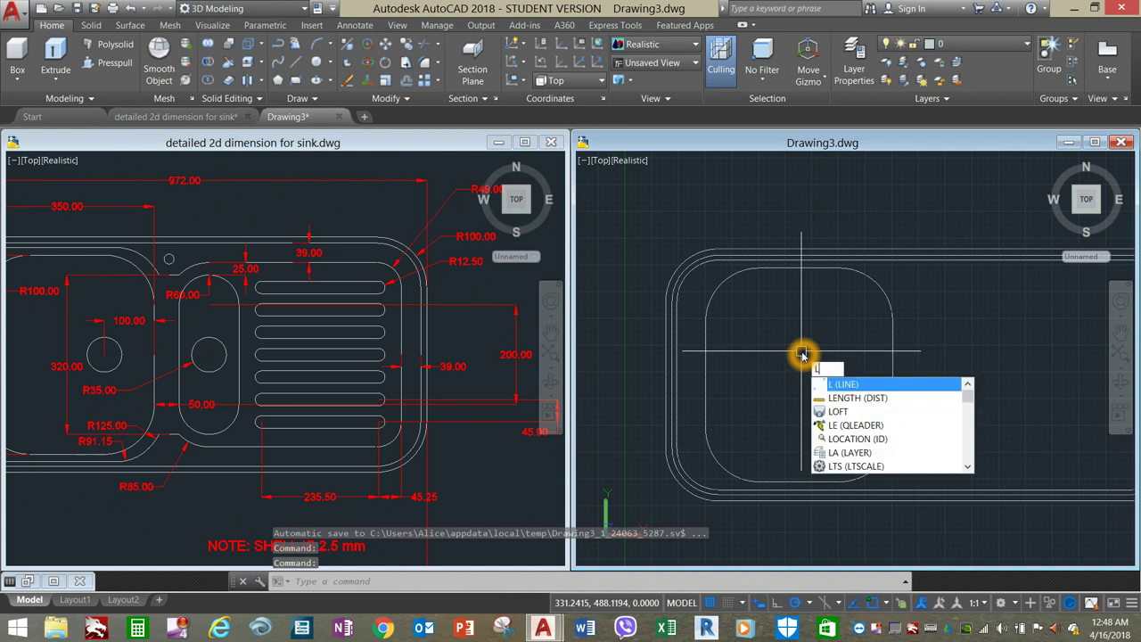
key(Return)
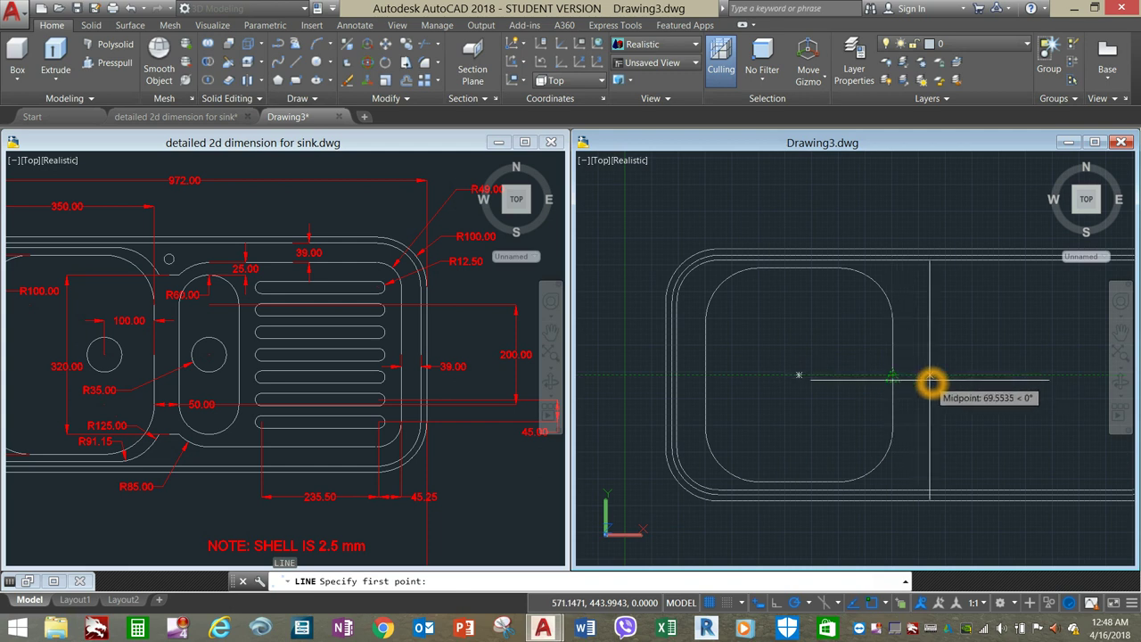
text(50)
key(Return)
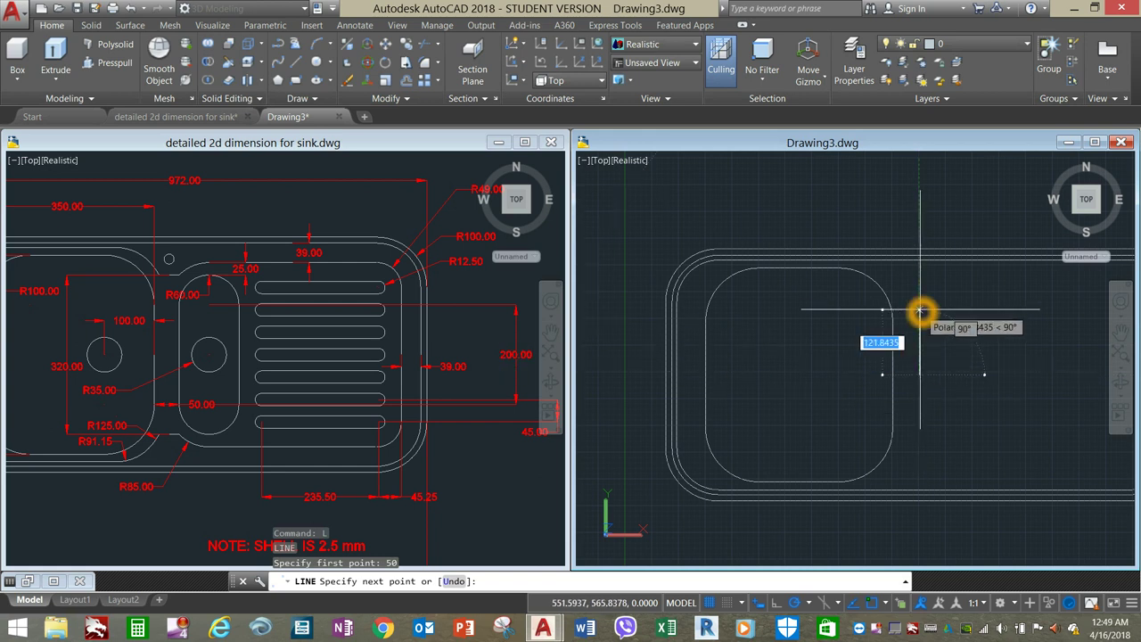
text(100)
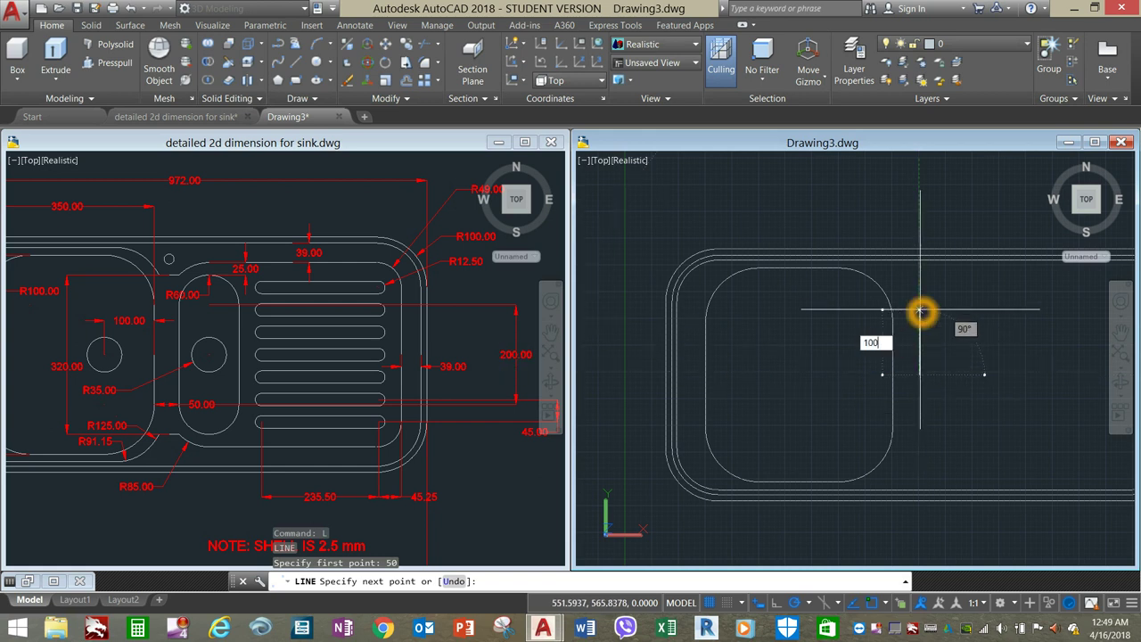
key(Return)
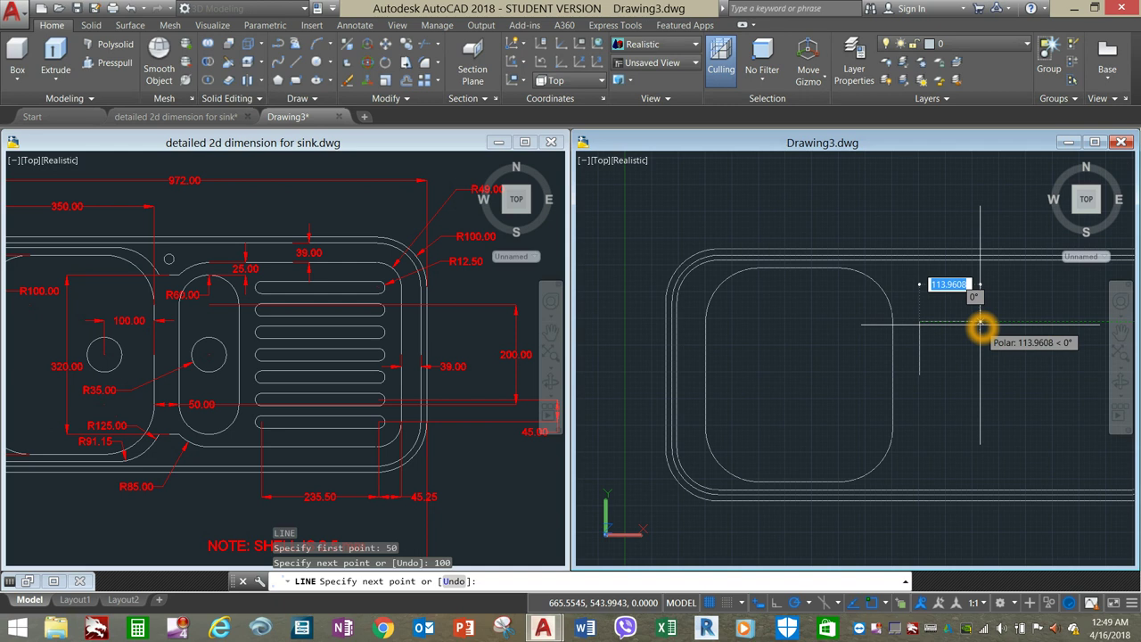
text(120)
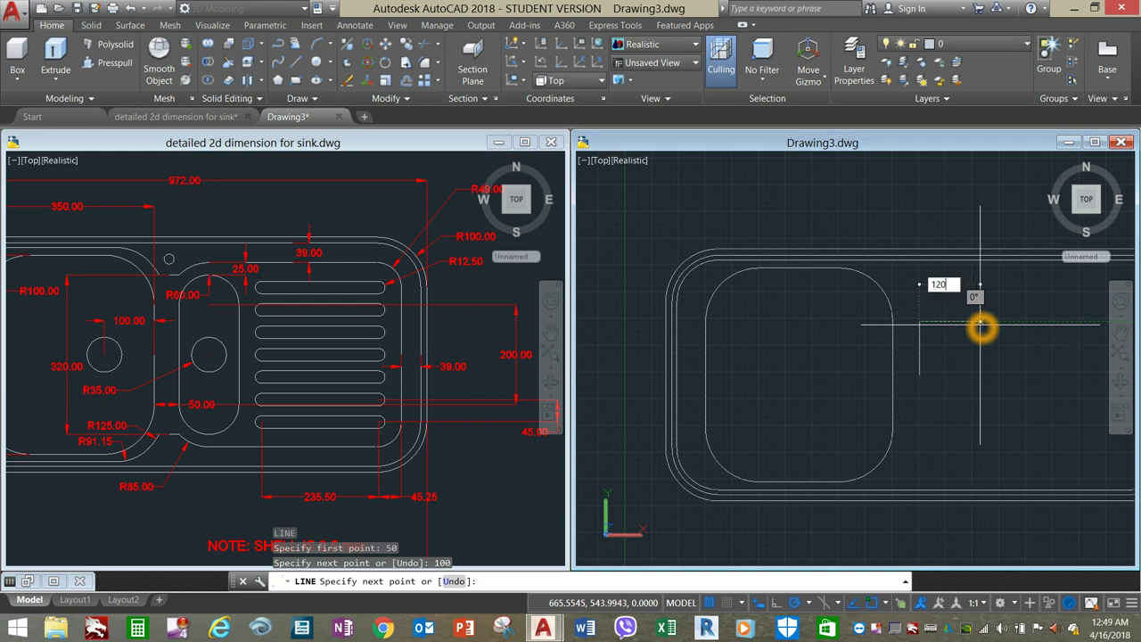
key(Return)
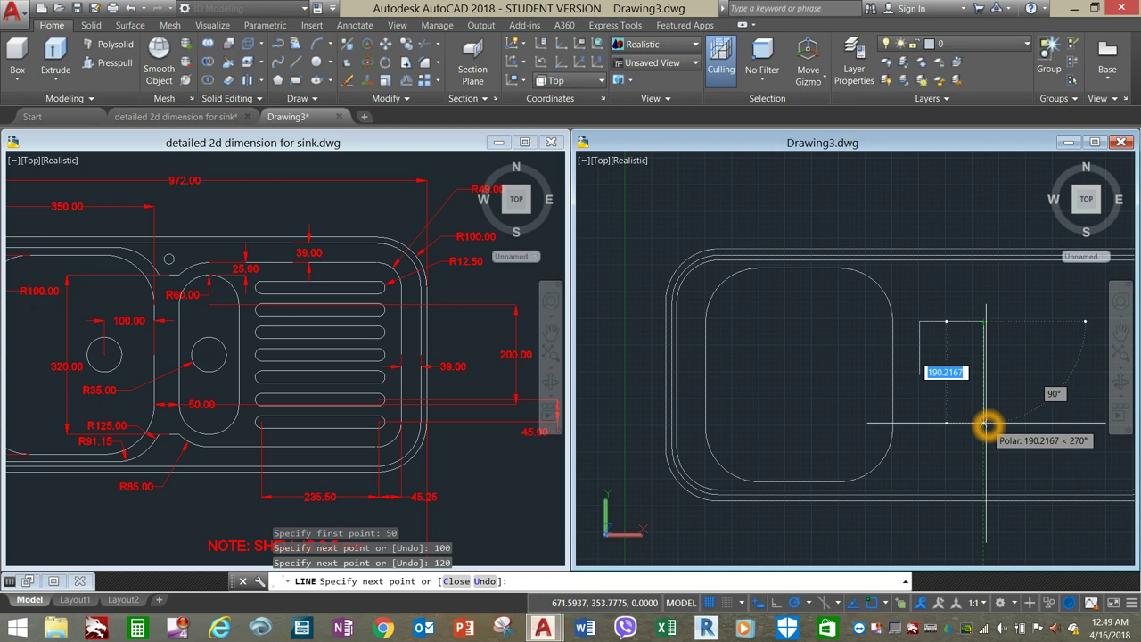
- Continue the line 200 mm down and 120 mm left, return to its start point to complete the rectangle, and end the command
text(2)
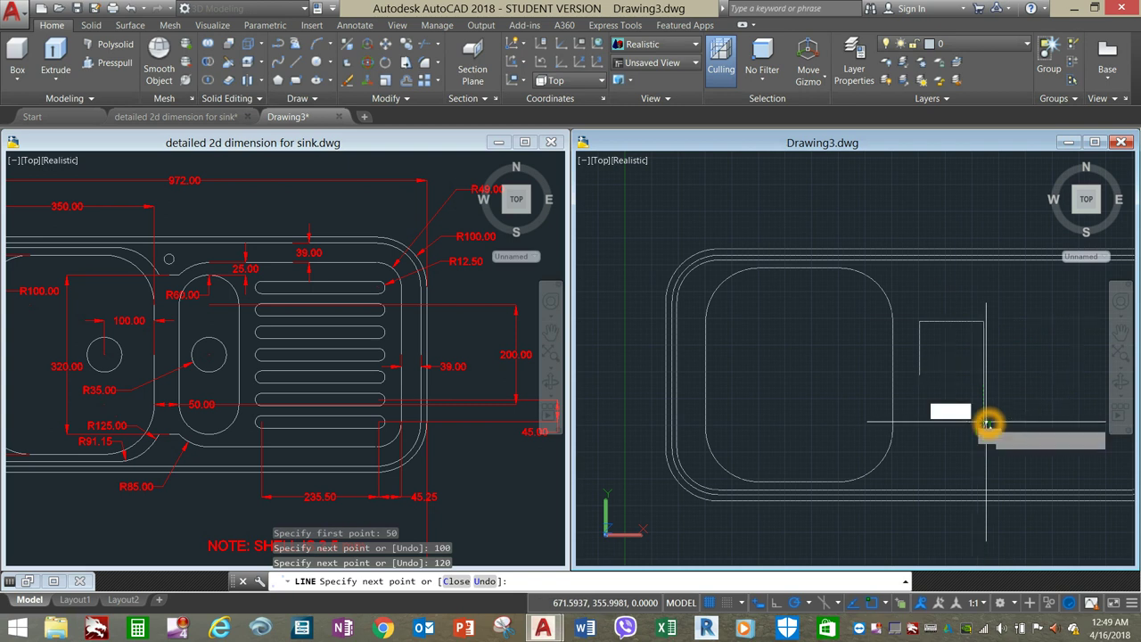
key(Return)
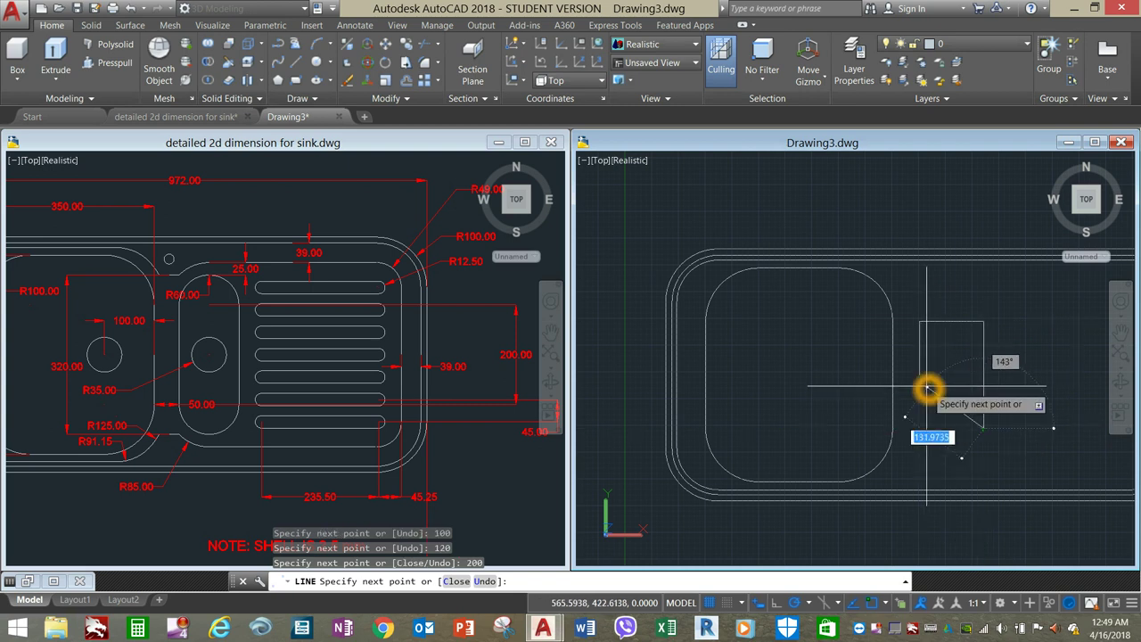
text(120)
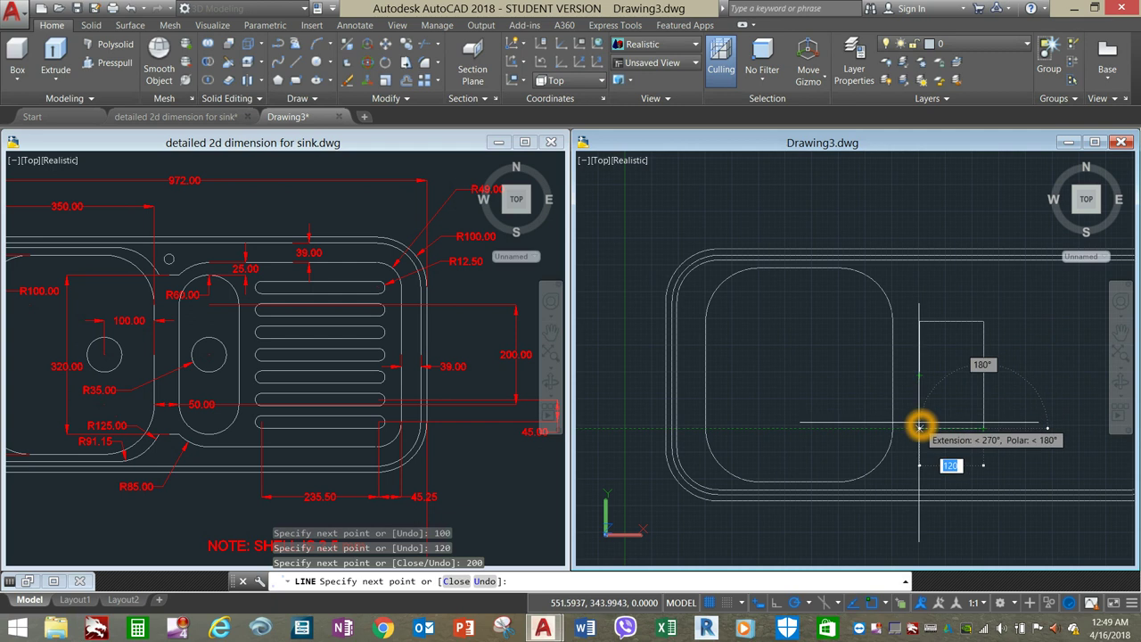
key(Return)
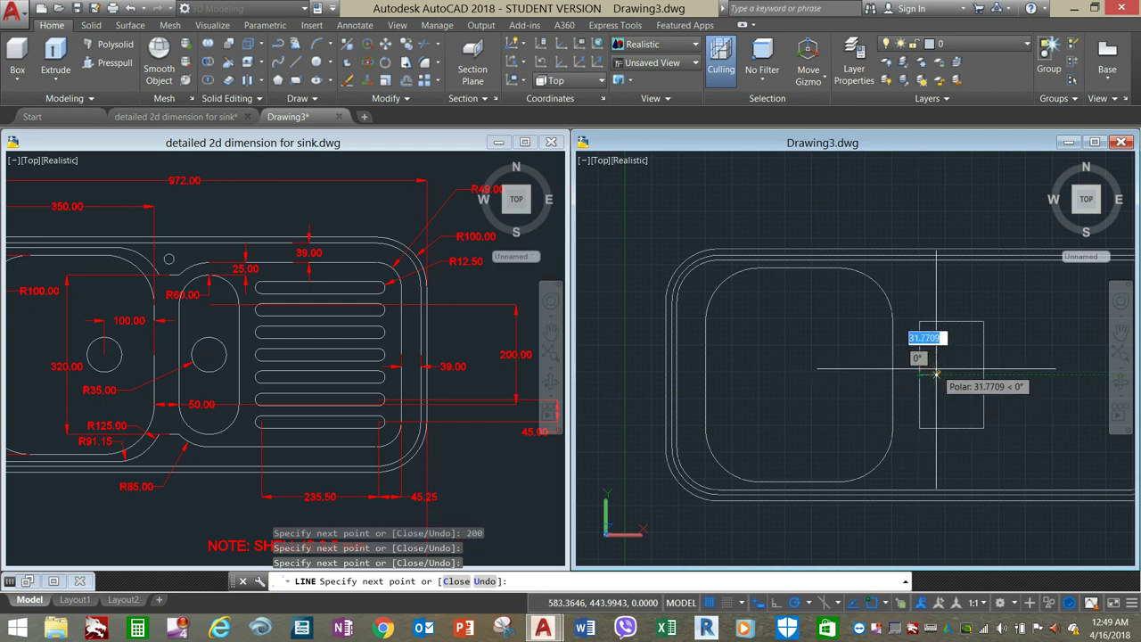
right_click(914, 367)
click(938, 377)
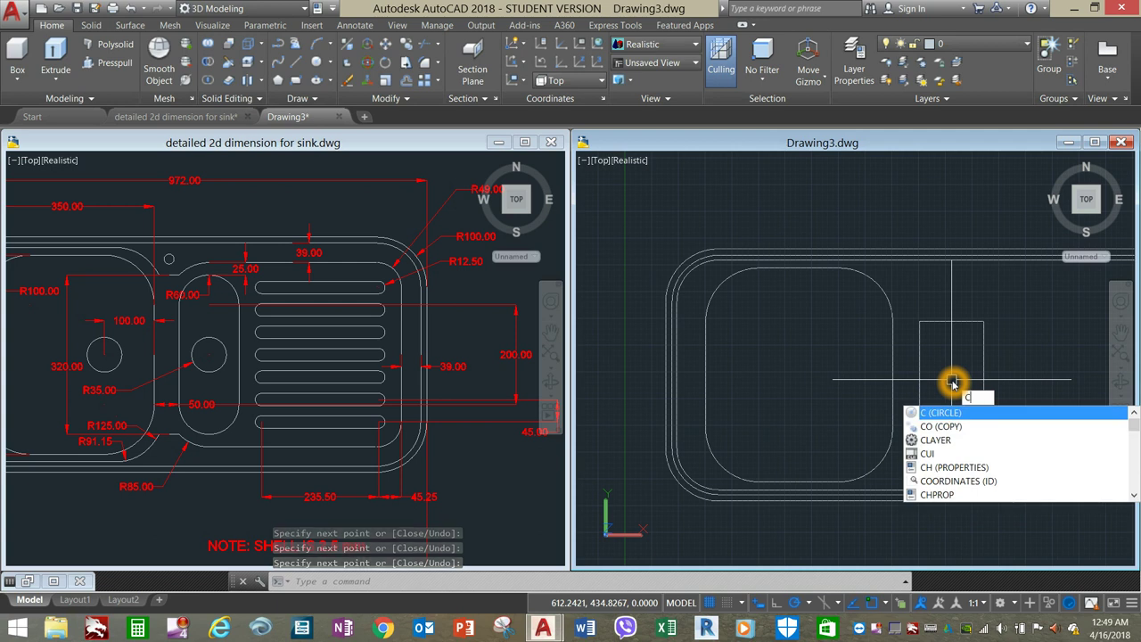
- Draw two circles of 60 mm radius centred on the midpoints of the small rectangle's upper and lower sides
key(Return)
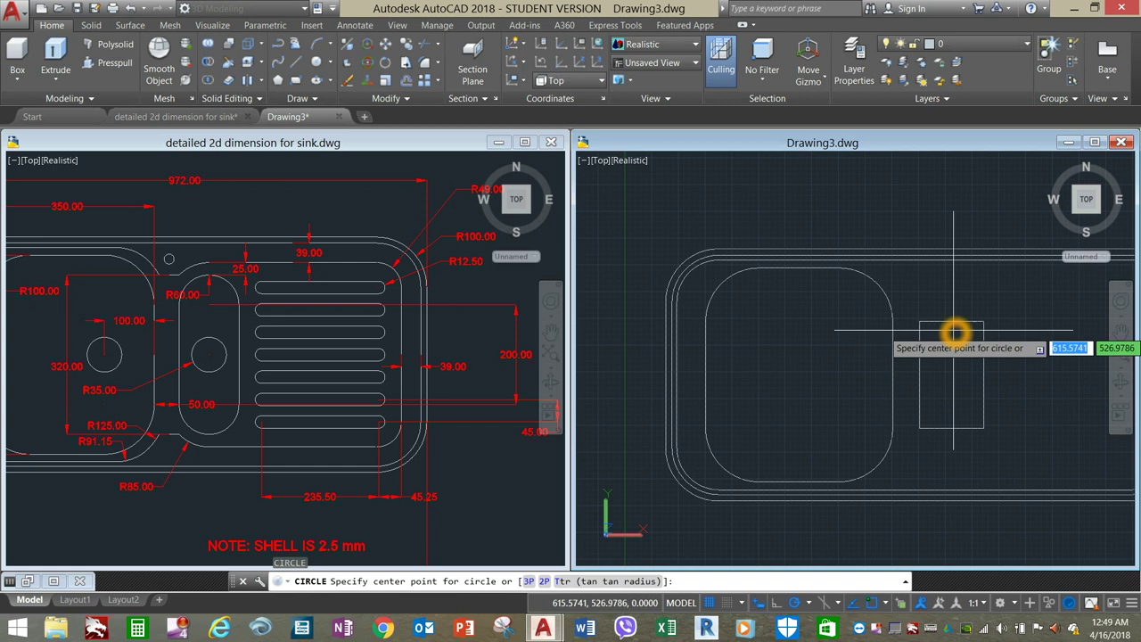
click(951, 321)
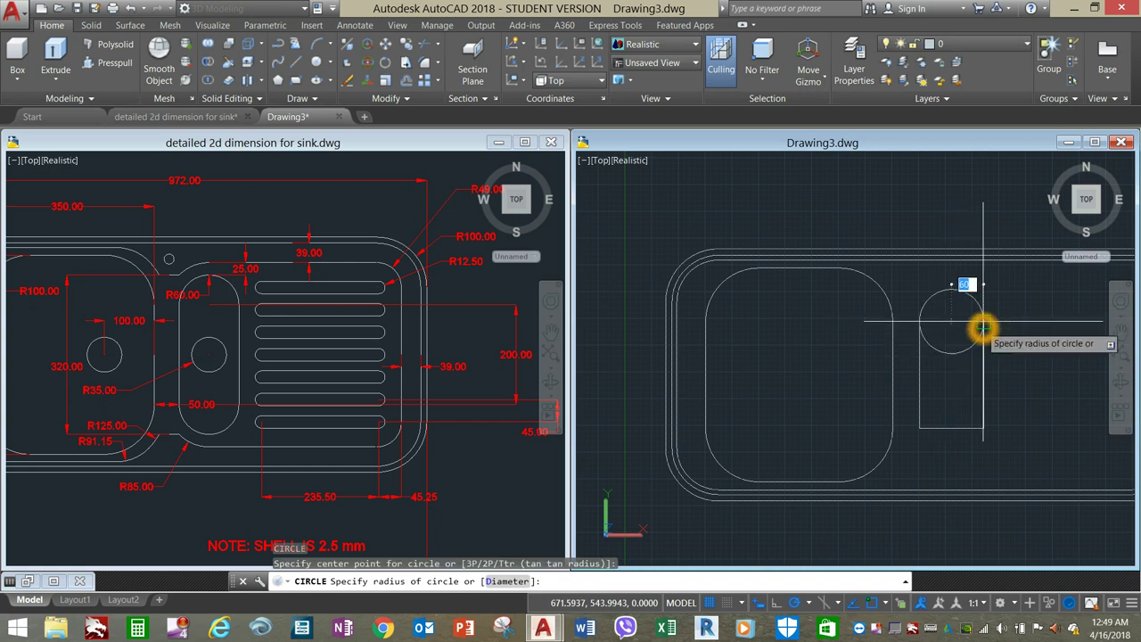
click(983, 328)
right_click(947, 137)
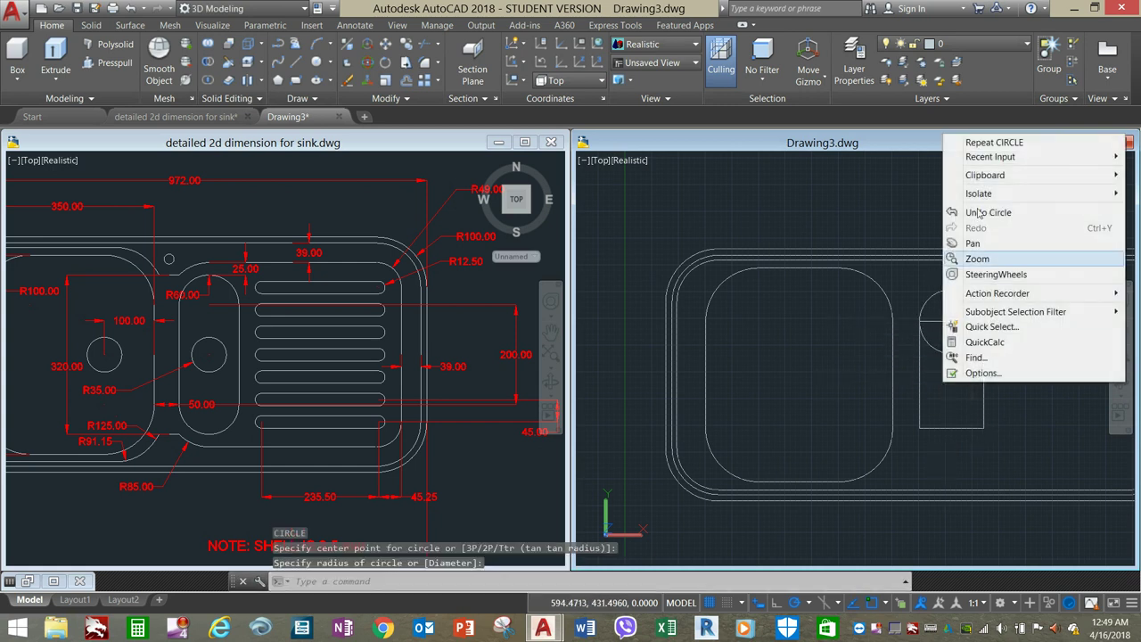
click(992, 142)
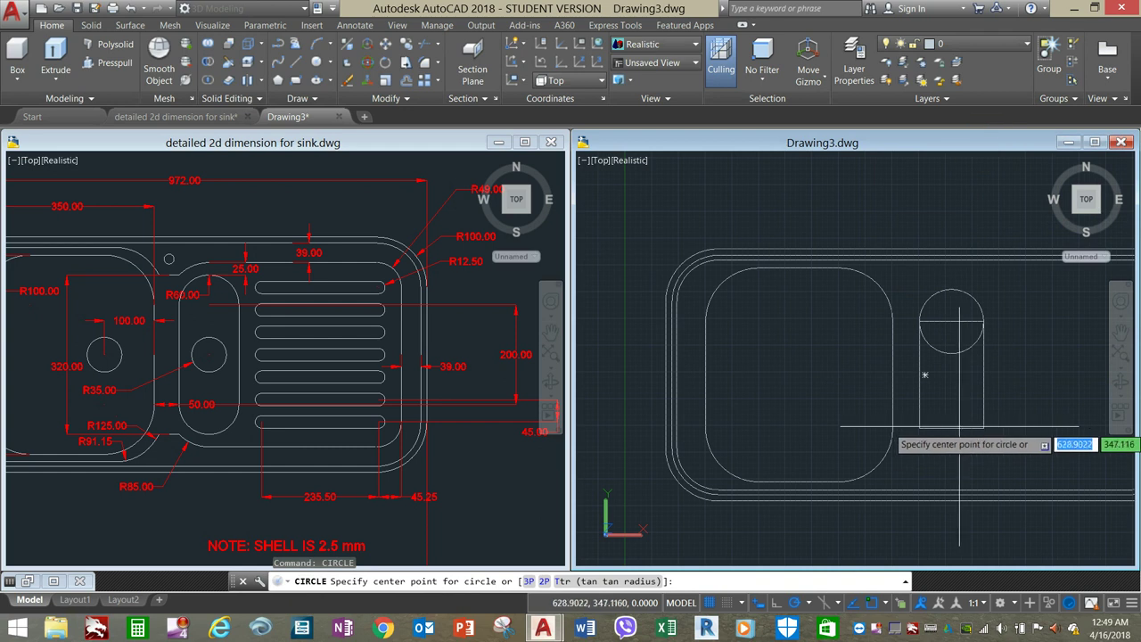
click(954, 429)
click(982, 430)
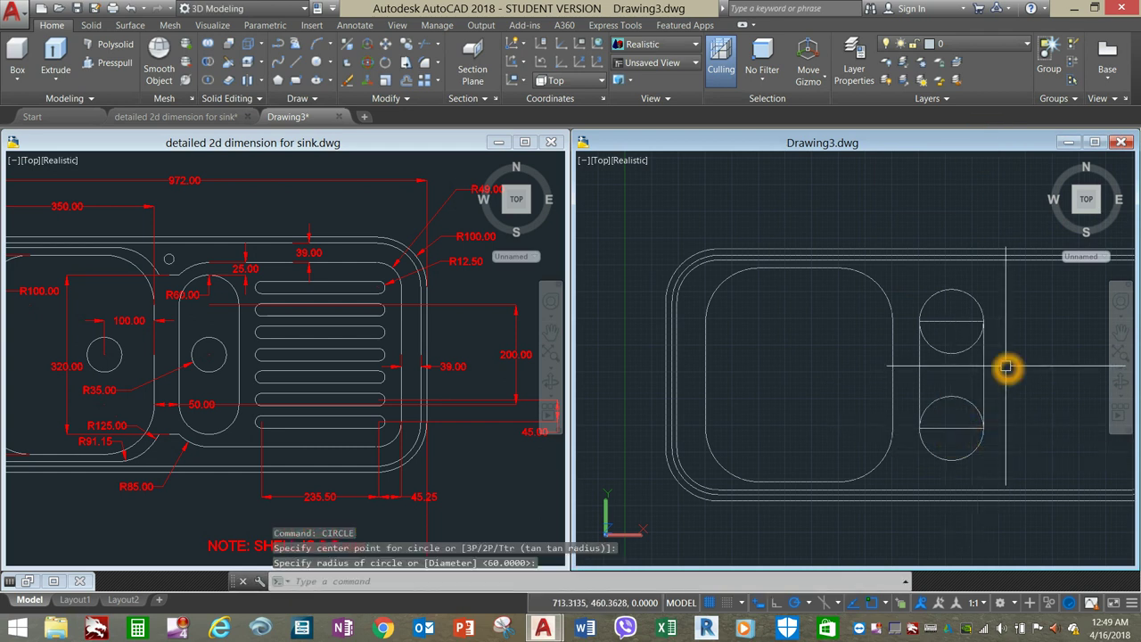
- Trim away the halves of both circles that lie inside the small rectangle and end the command
text(TR)
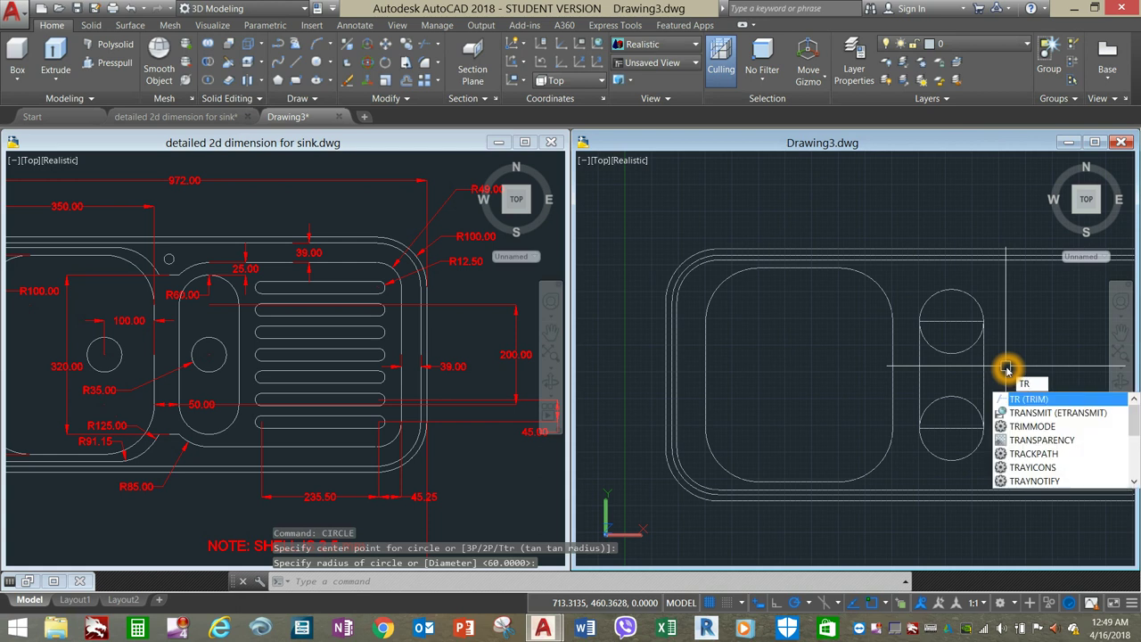
key(Return)
key(Return)
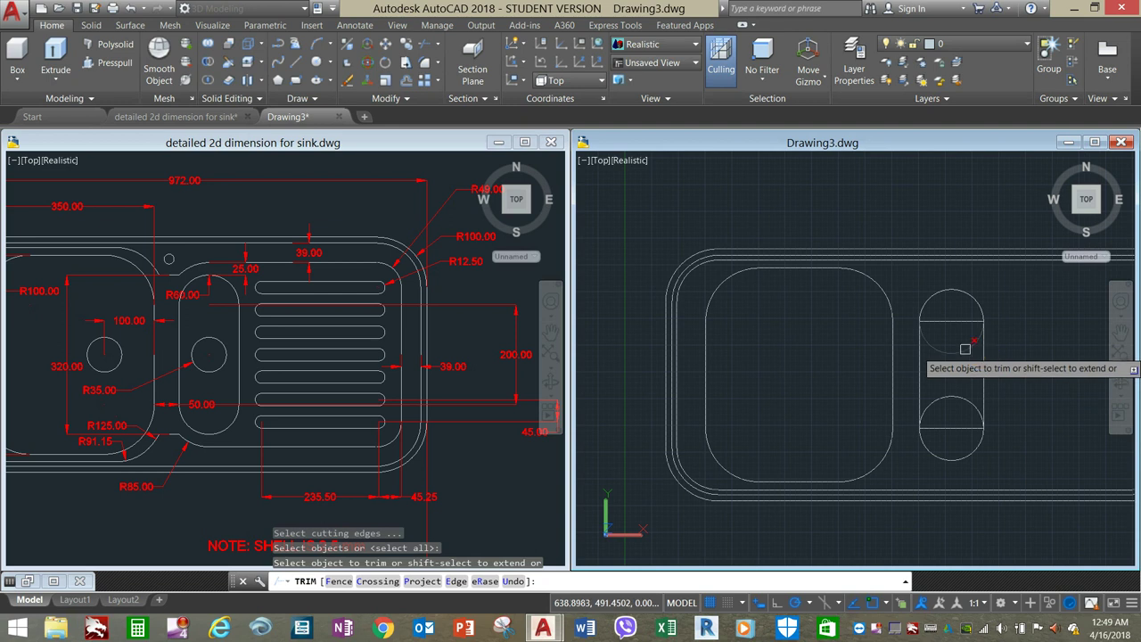
right_click(1023, 358)
click(1036, 363)
- Delete the two horizontal lines inside the small bowl's outline
click(950, 322)
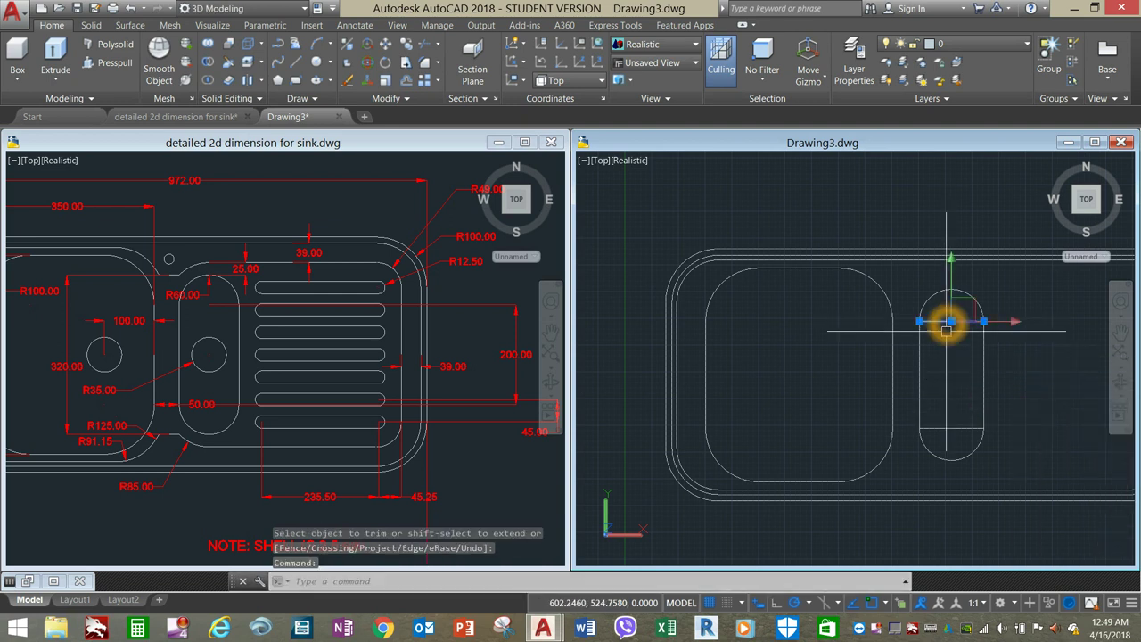
click(952, 427)
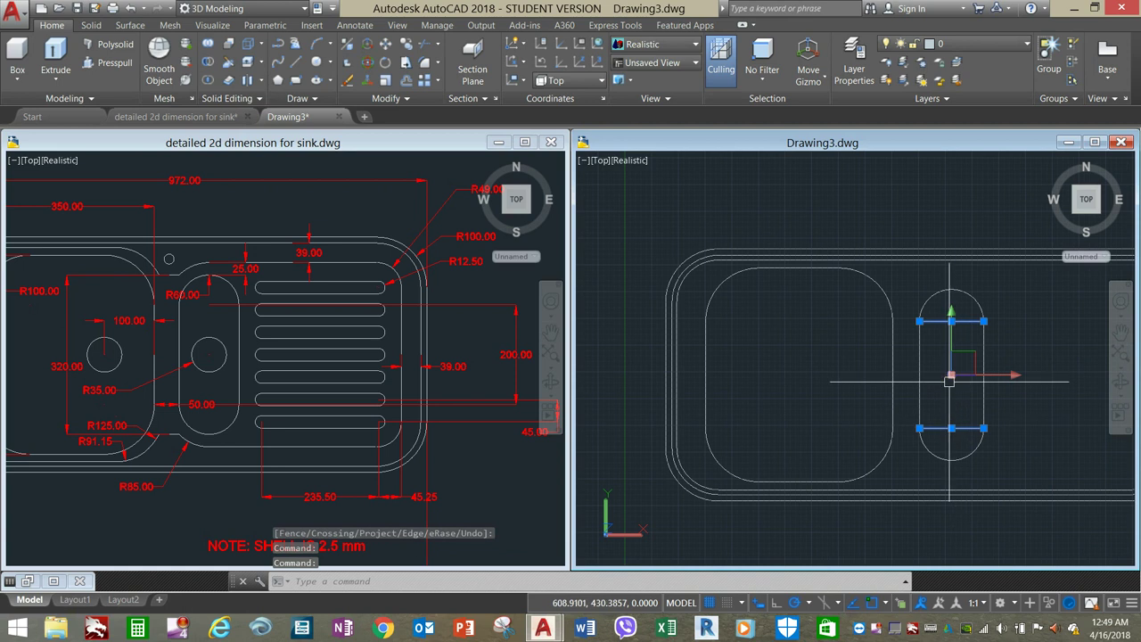
key(Delete)
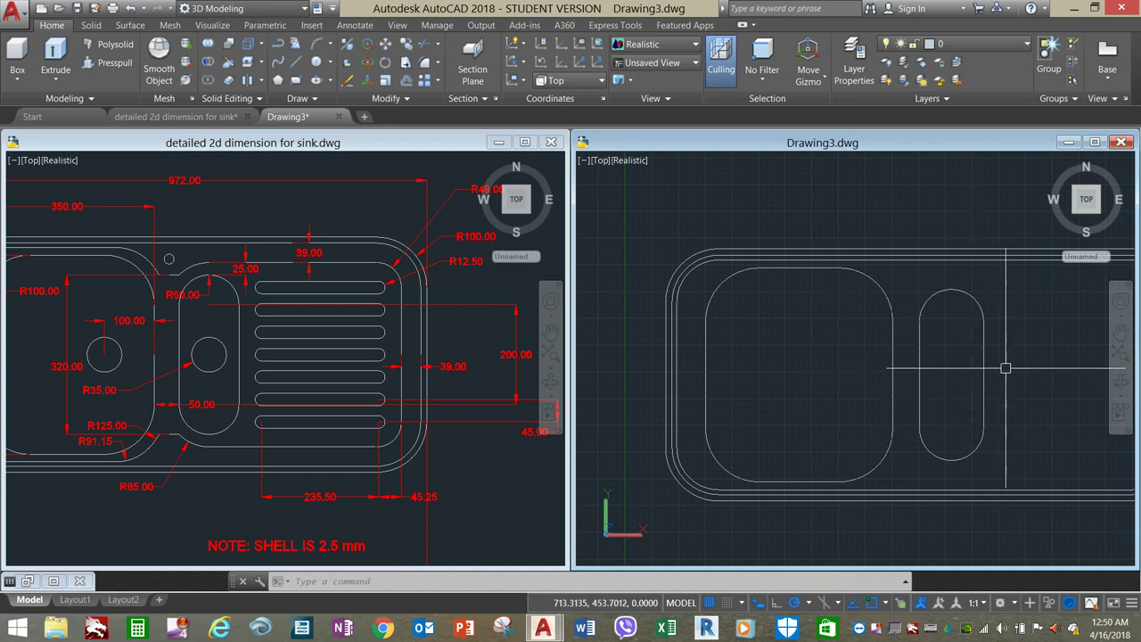
- Join the lines and arcs of the small bowl's outline into one polyline
text(l)
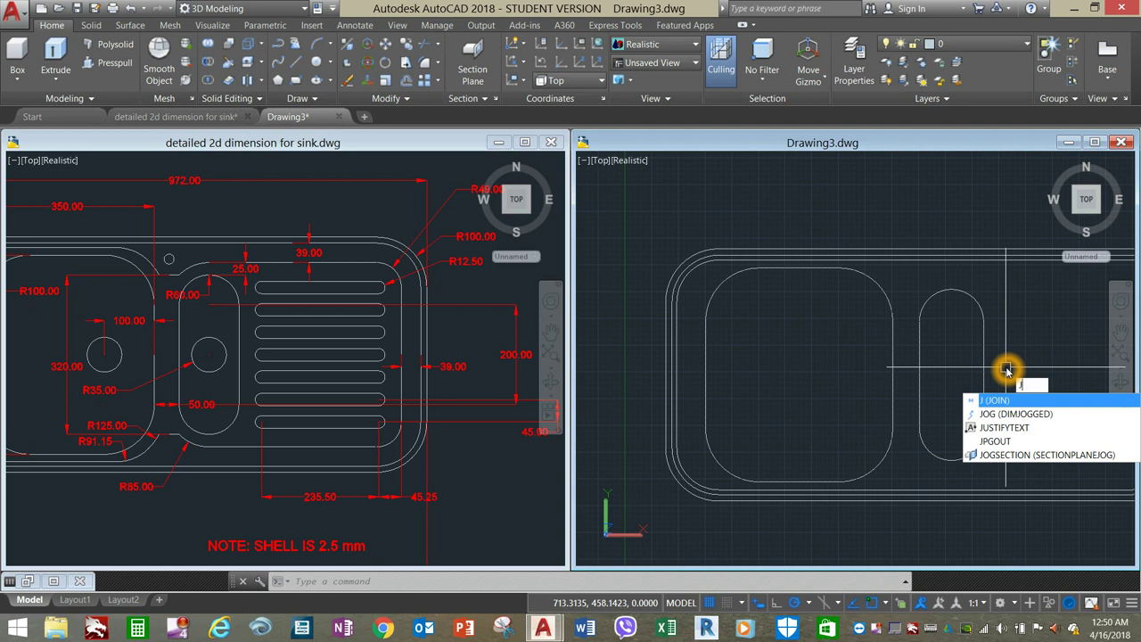
key(Return)
click(998, 462)
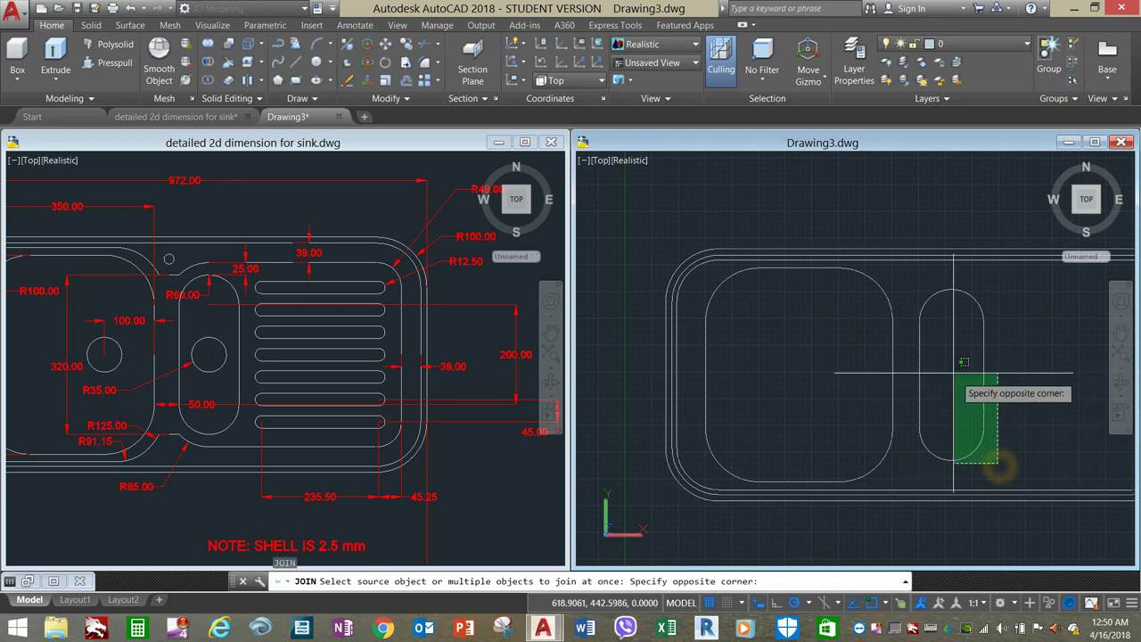
click(910, 282)
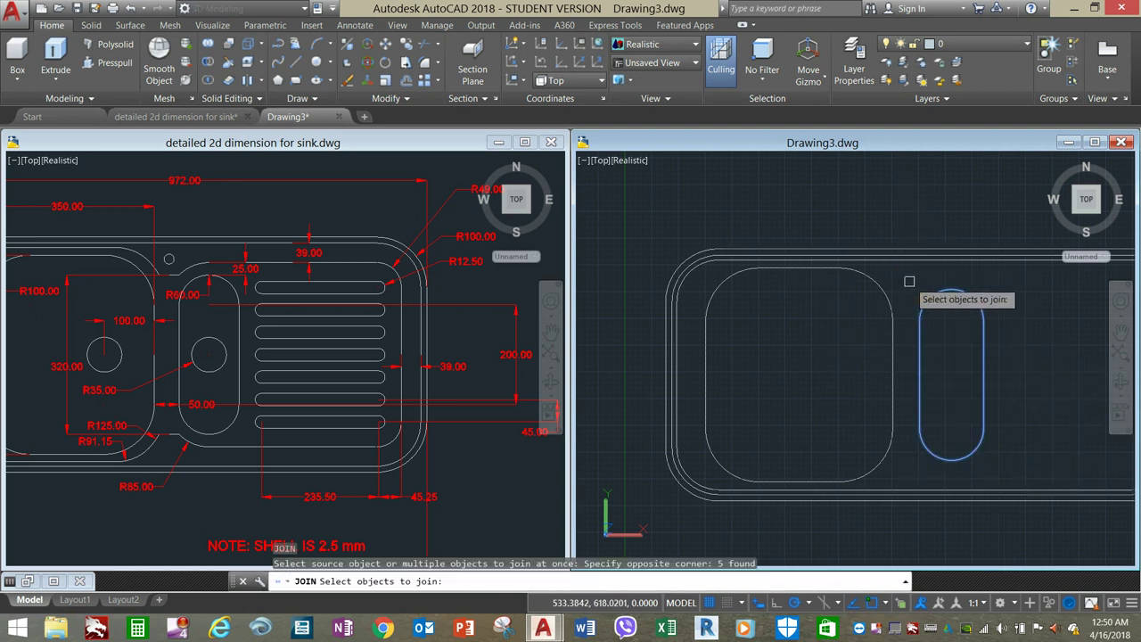
key(Return)
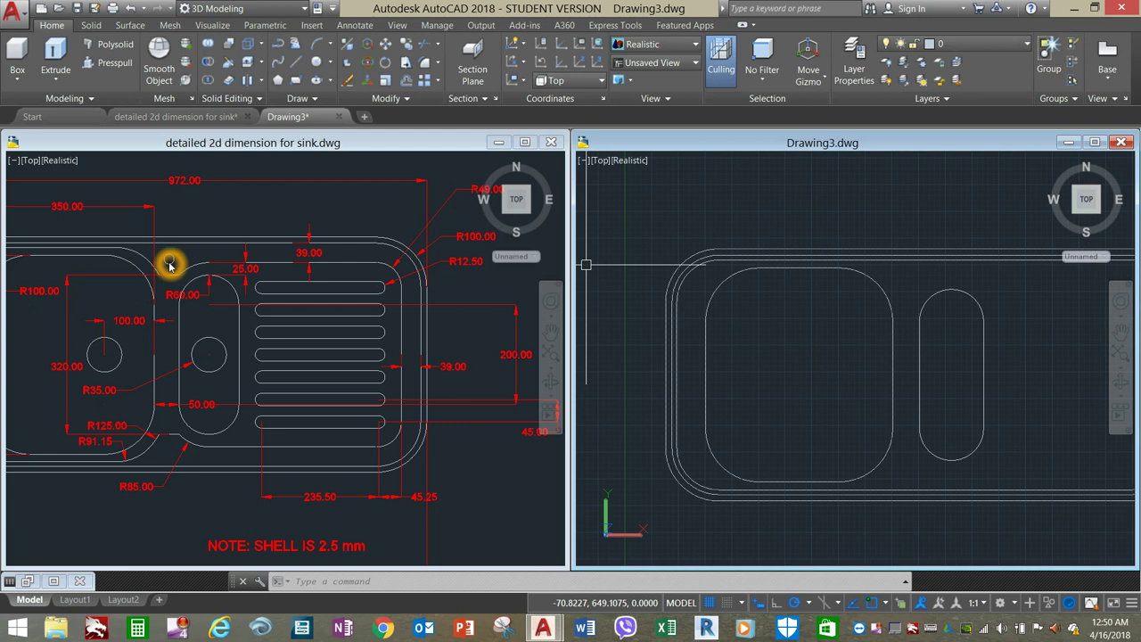
- Offset the outlines of the large and small bowls outward by 25 mm
click(845, 372)
click(867, 375)
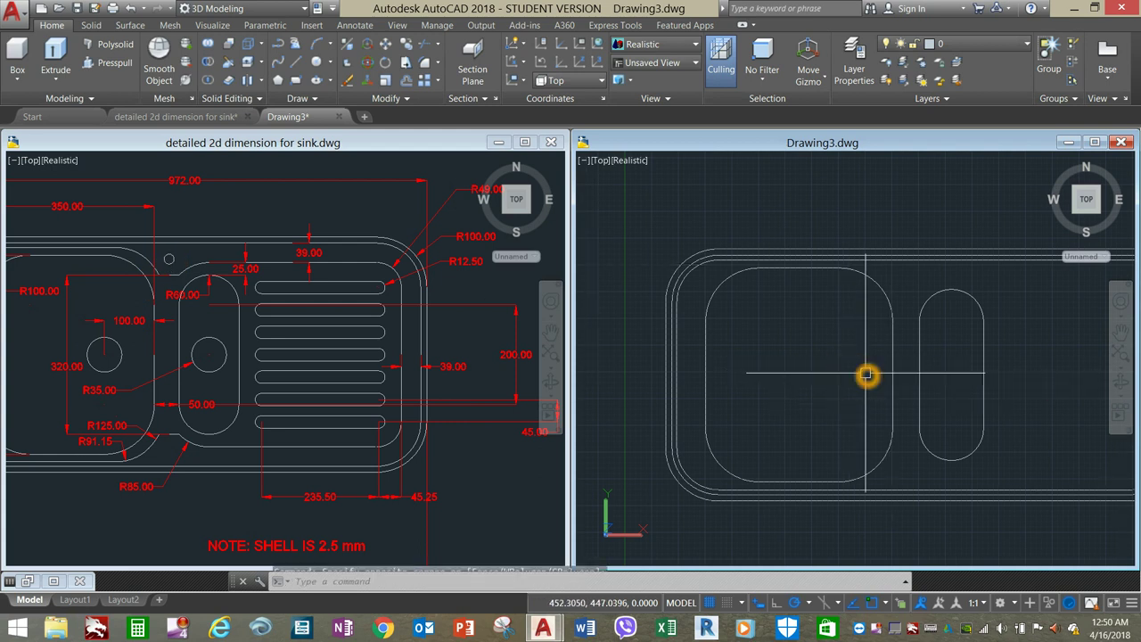
click(863, 373)
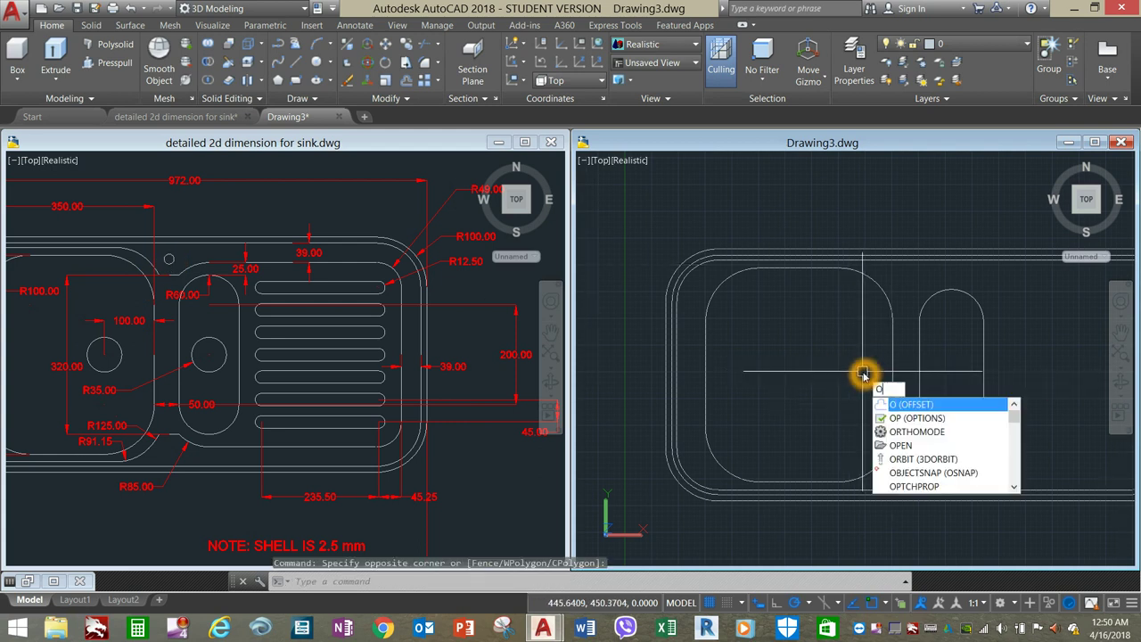
key(Return)
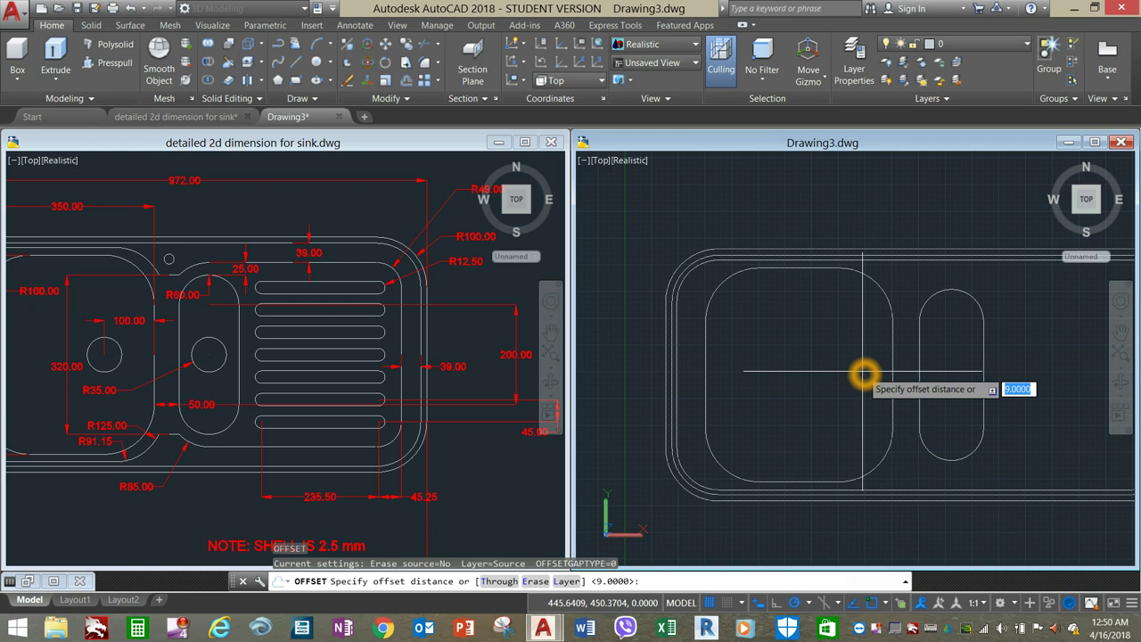
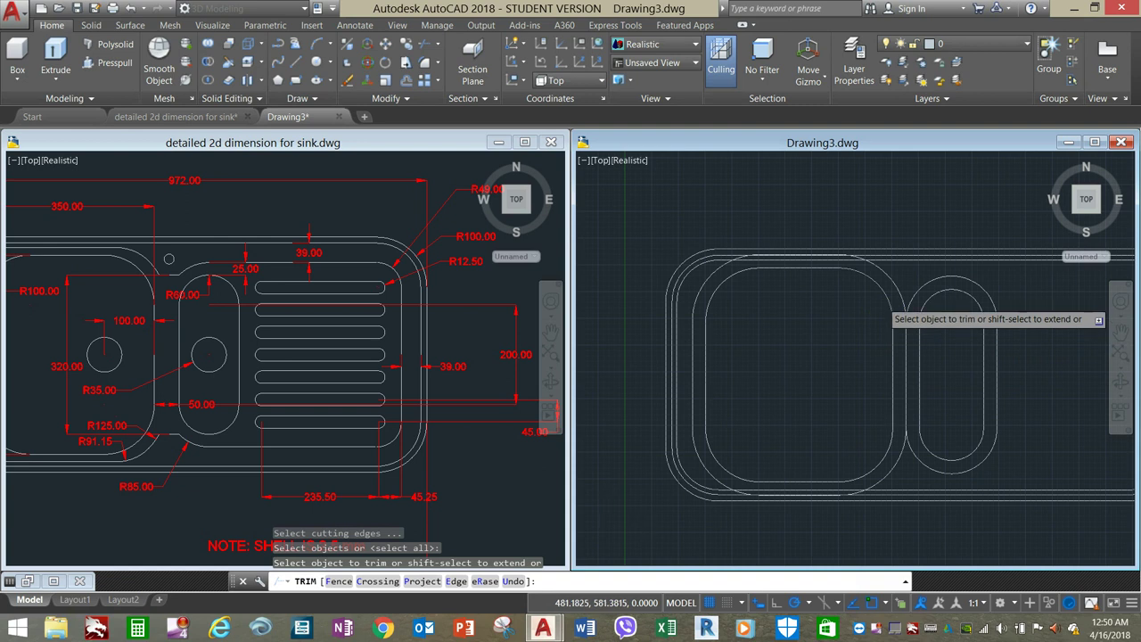
- Trim the large bowl's offset outline where its upper-right arc crosses the rim outlines, and end the Trim command
click(837, 224)
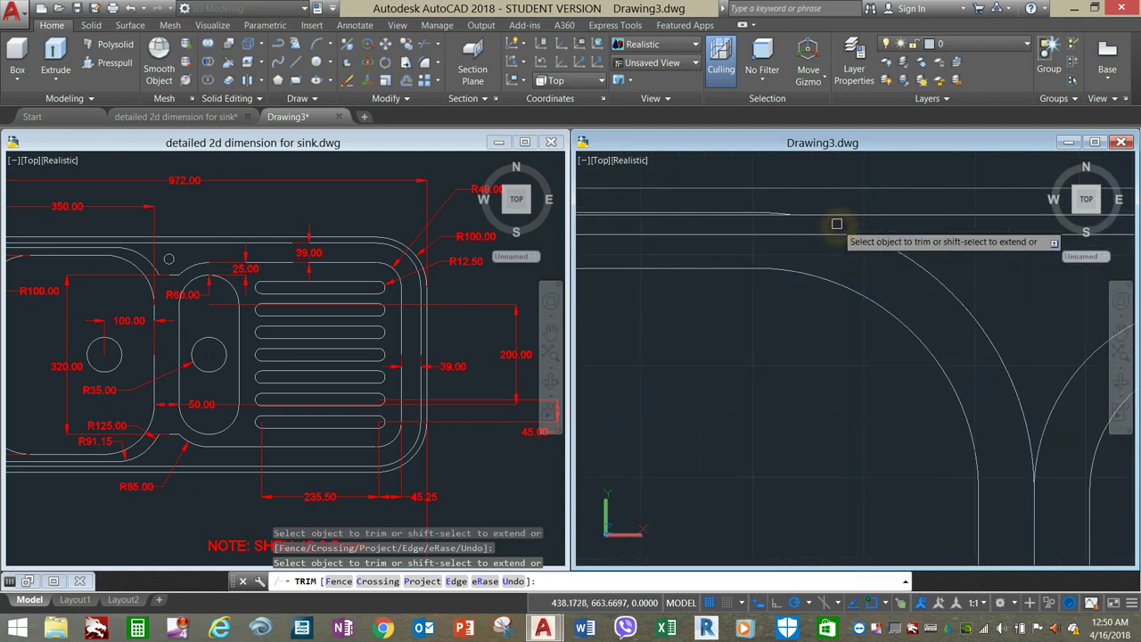
scroll(837, 224, down, 5)
scroll(835, 478, up, 3)
scroll(835, 479, up, 5)
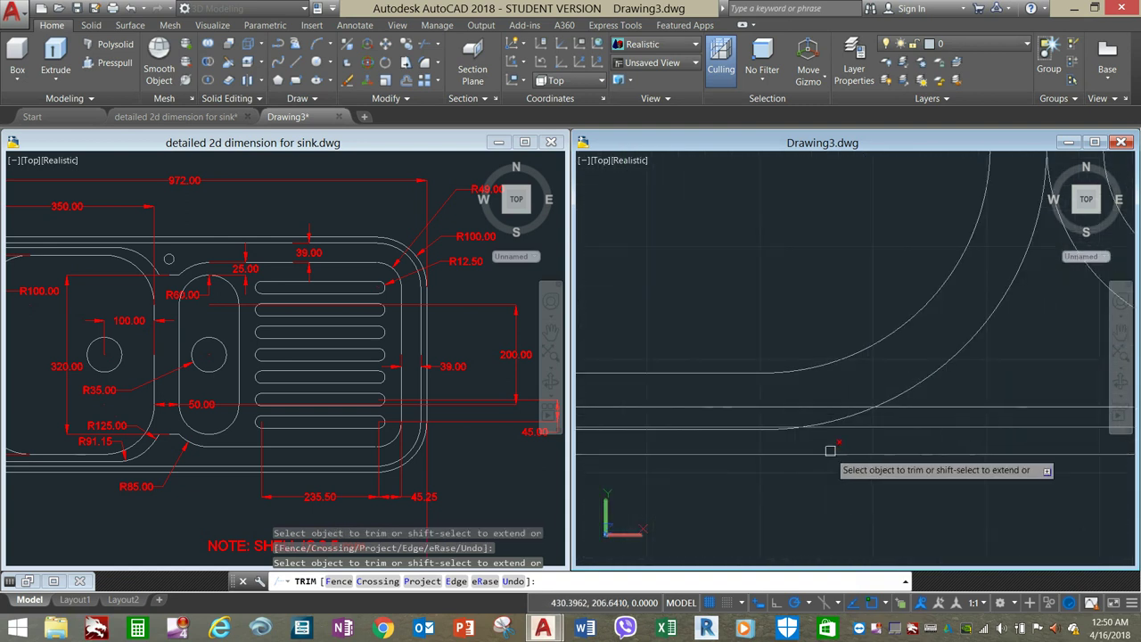
scroll(841, 421, down, 5)
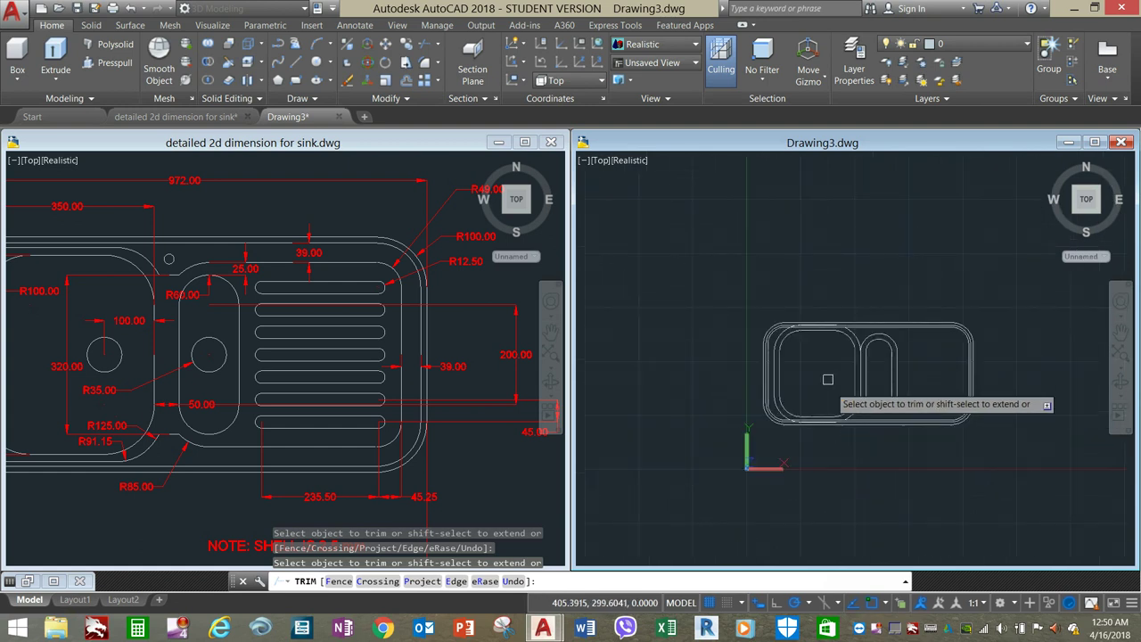
right_click(809, 285)
click(833, 288)
scroll(807, 330, up, 4)
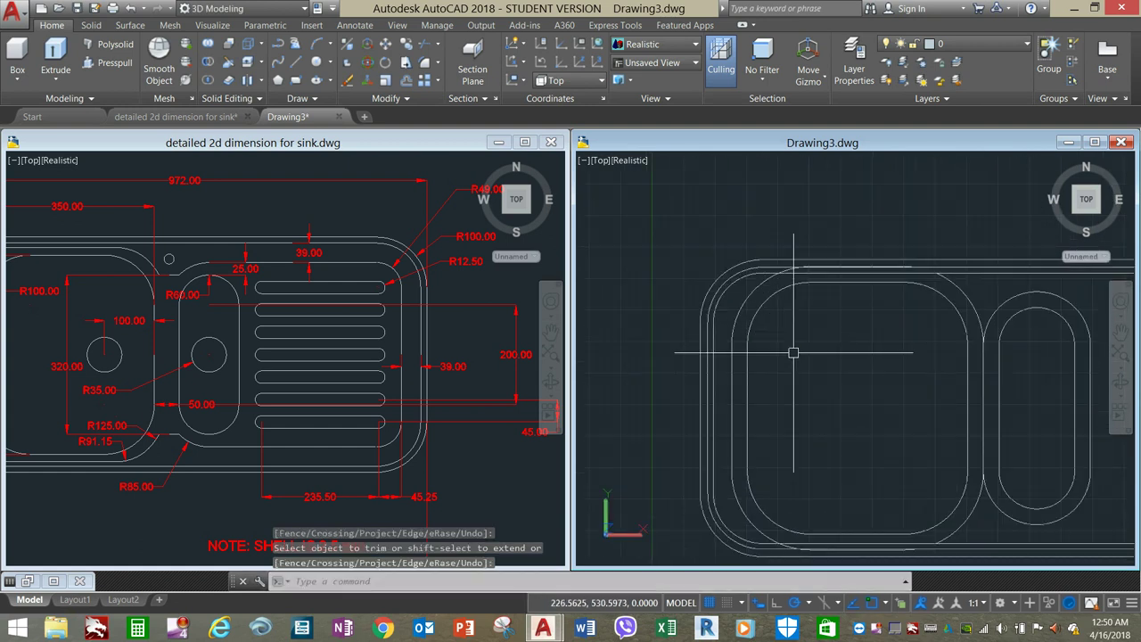
- Delete the remaining left part of the large bowl's offset outline
click(737, 330)
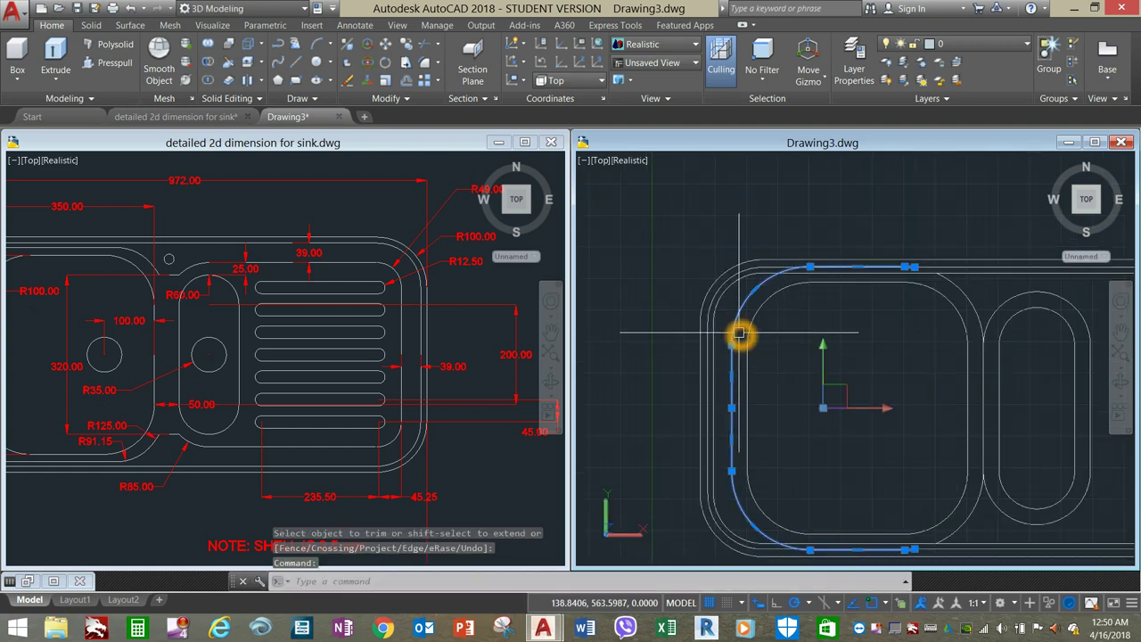
key(Delete)
scroll(758, 366, down, 2)
middle_drag(737, 372, 724, 369)
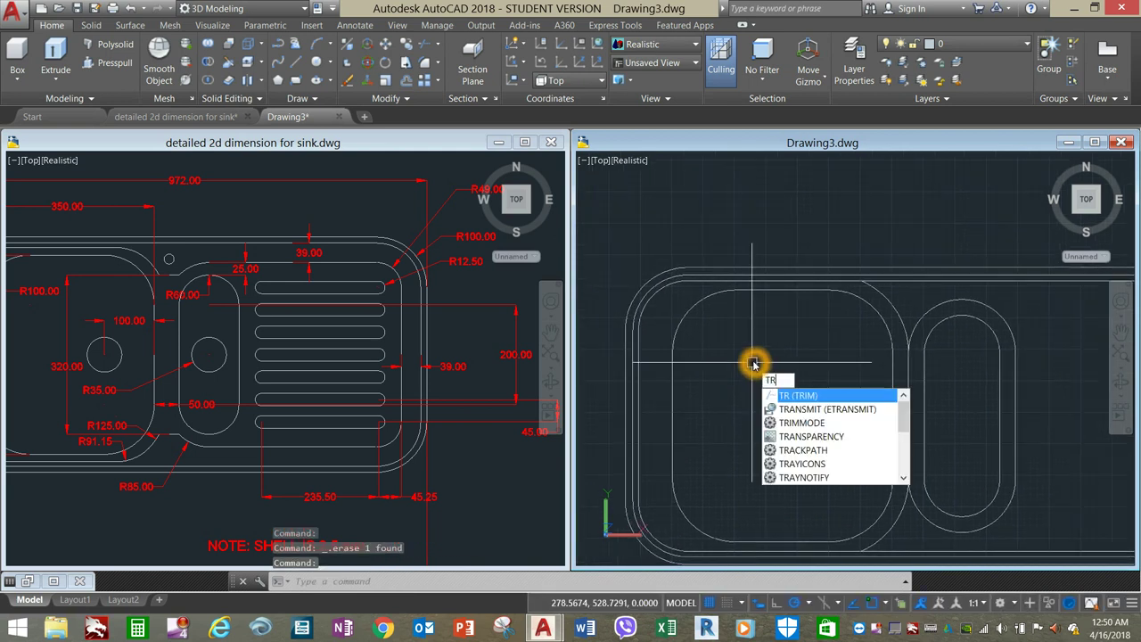
- Trim the innermost rim outline's upper and lower lines beyond the large bowl's offset arcs and end the Trim command
key(Return)
key(Return)
middle_drag(874, 356, 837, 273)
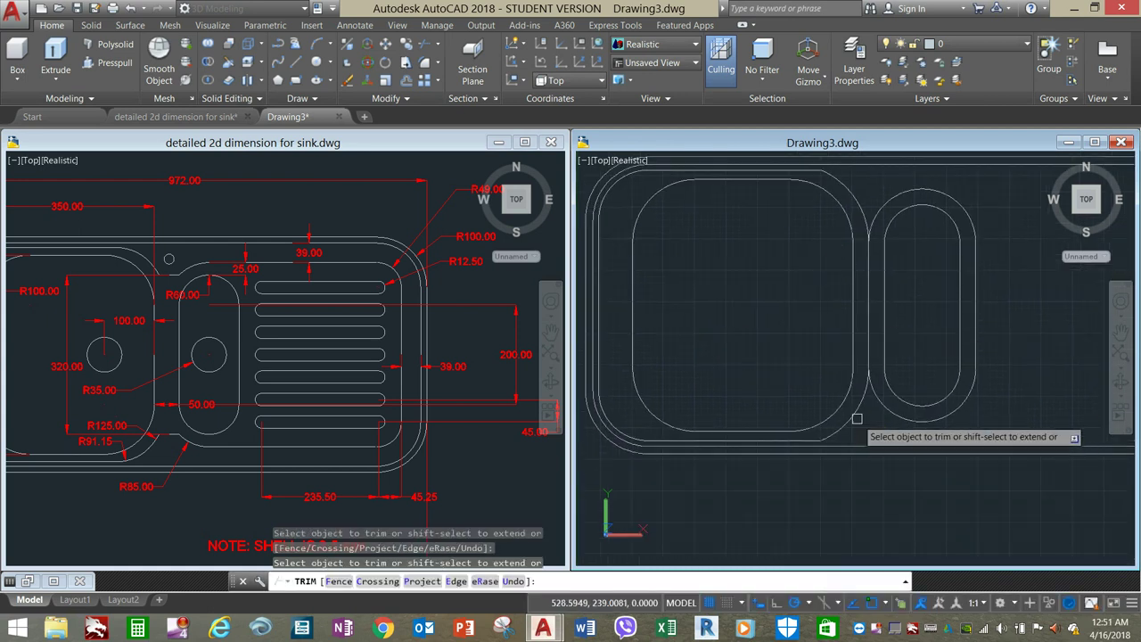
right_click(806, 356)
click(830, 490)
scroll(818, 366, down, 3)
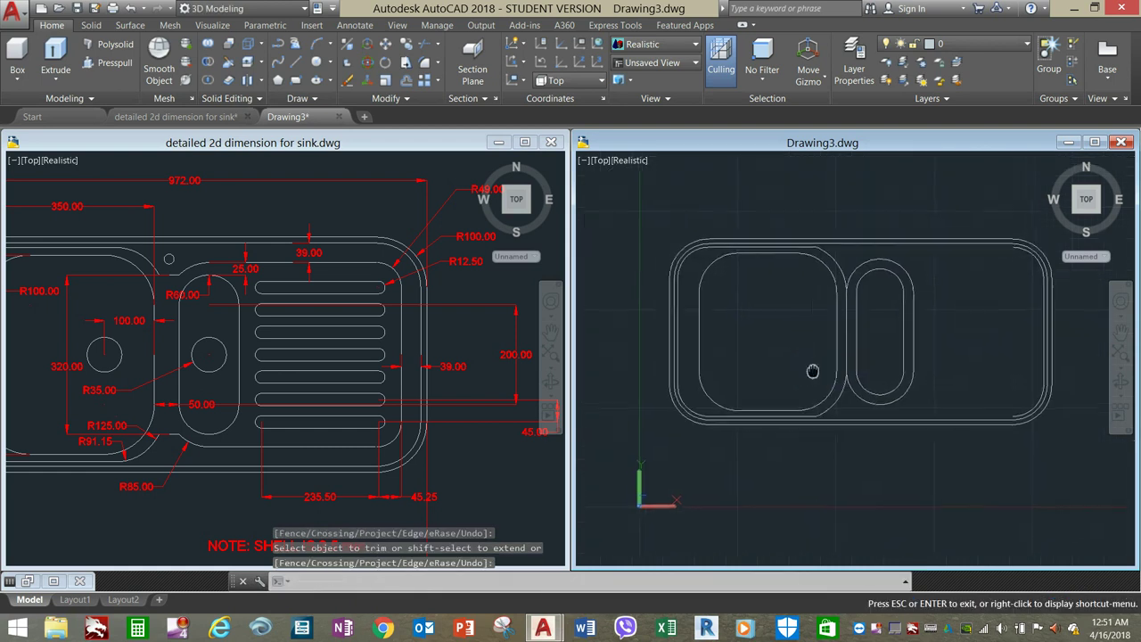
key(Escape)
- Delete the leftover right end of the innermost rim outline
scroll(1011, 313, up, 5)
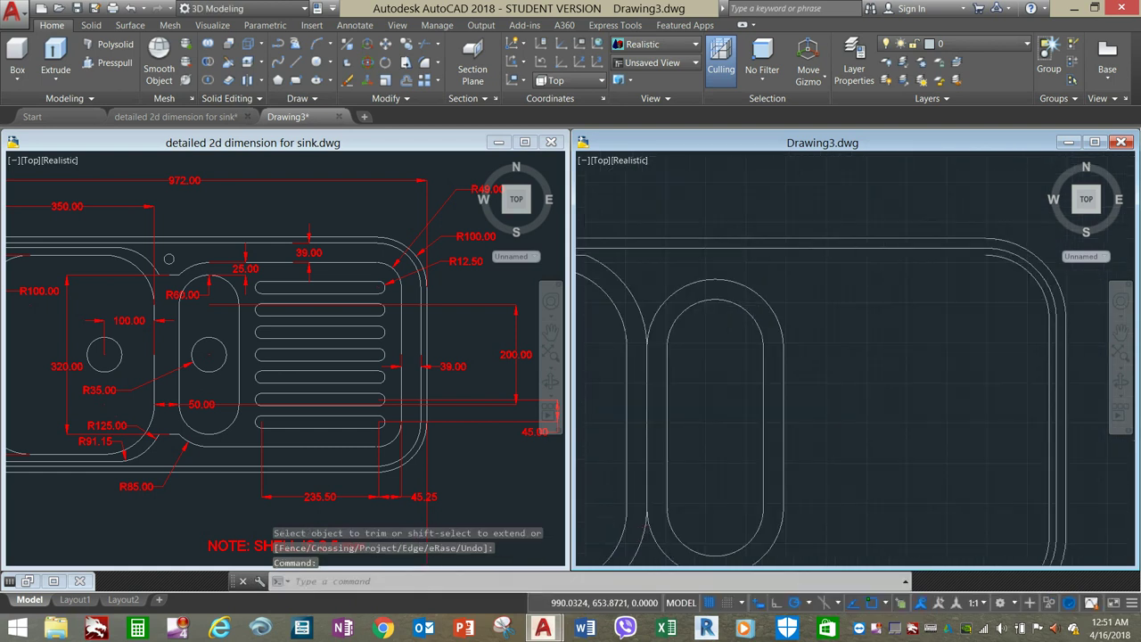
click(1008, 262)
scroll(934, 322, down, 4)
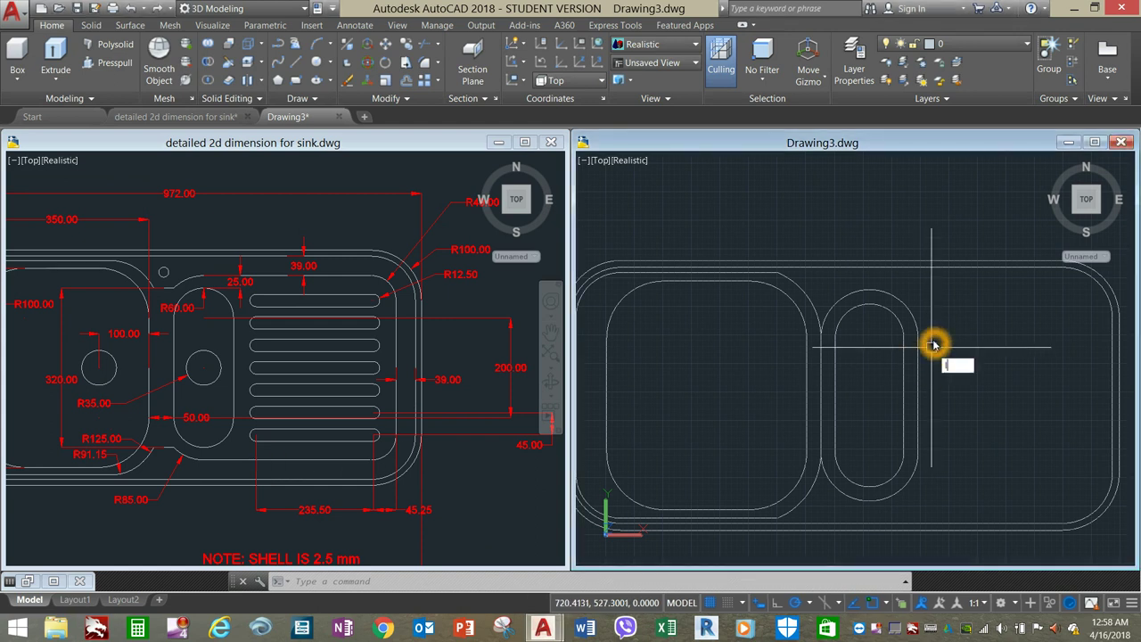
- Draw a horizontal line to the right from the uppermost point of the small bowl's offset outline
key(Return)
click(872, 291)
click(871, 291)
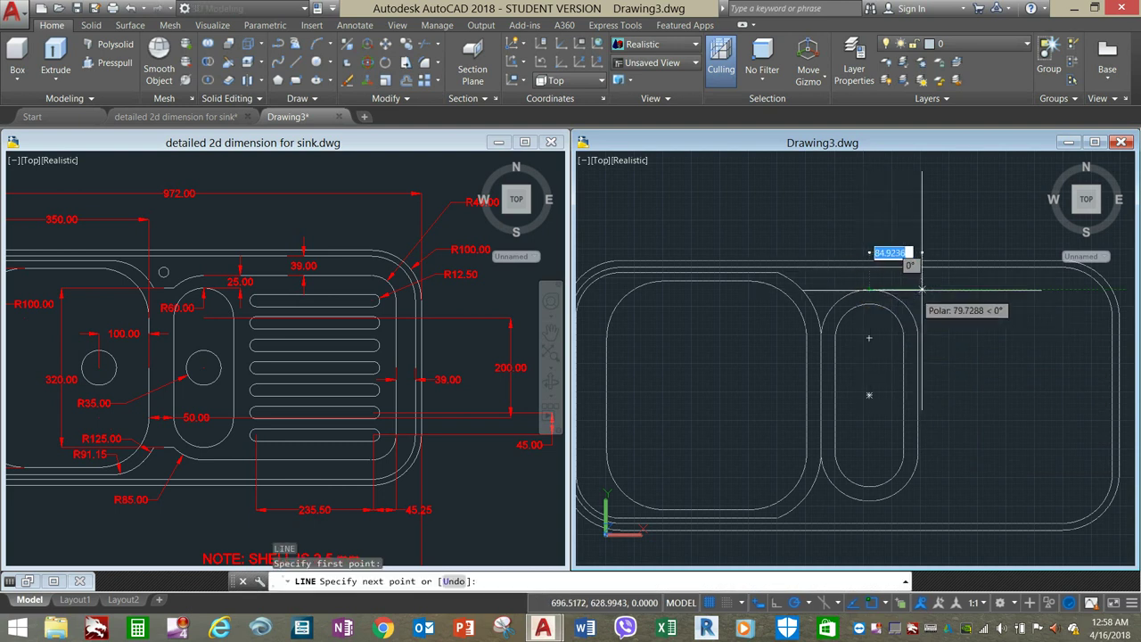
click(1033, 290)
right_click(1024, 327)
click(1031, 335)
middle_drag(1022, 333, 886, 324)
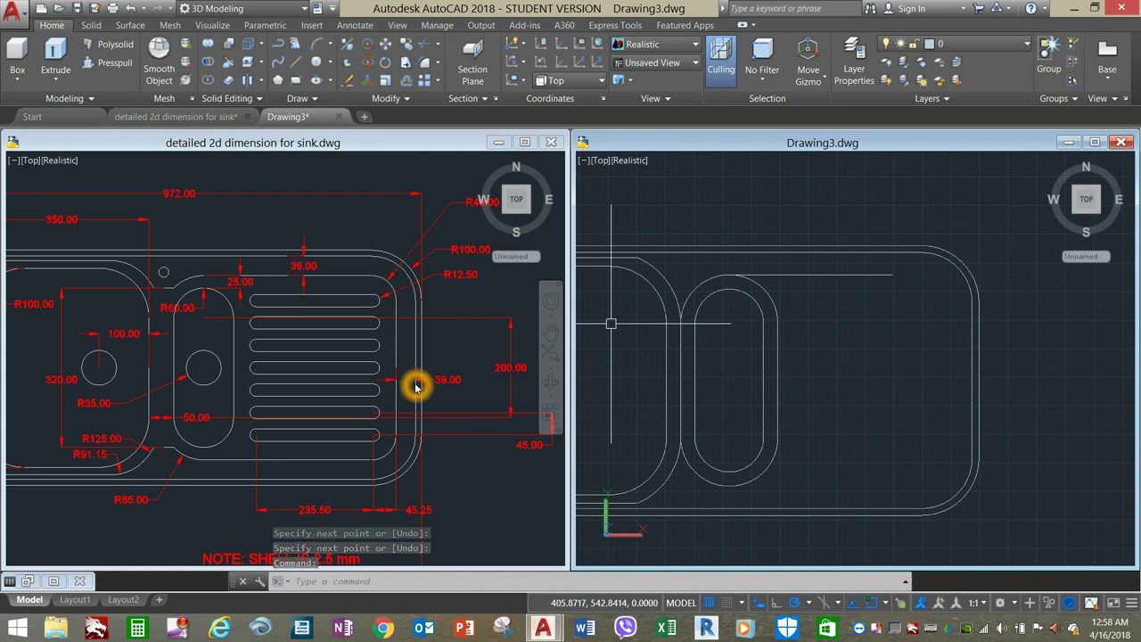
- Draw a vertical line upward past the rim, starting 39 mm inward from the midpoint of the inner rim outline's right edge
click(460, 395)
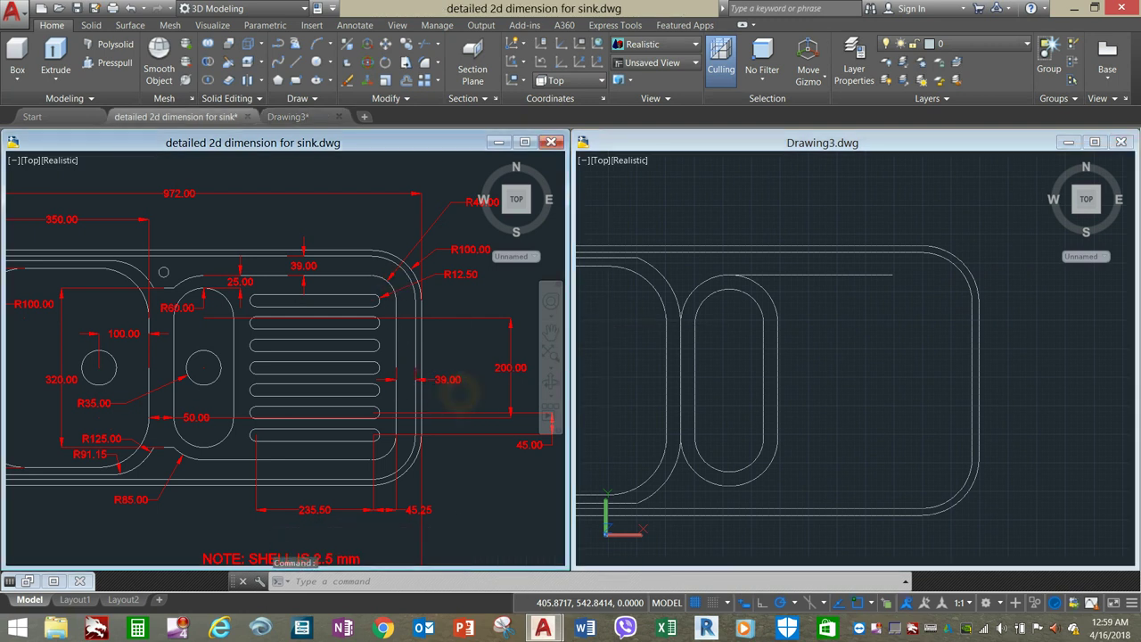
click(901, 430)
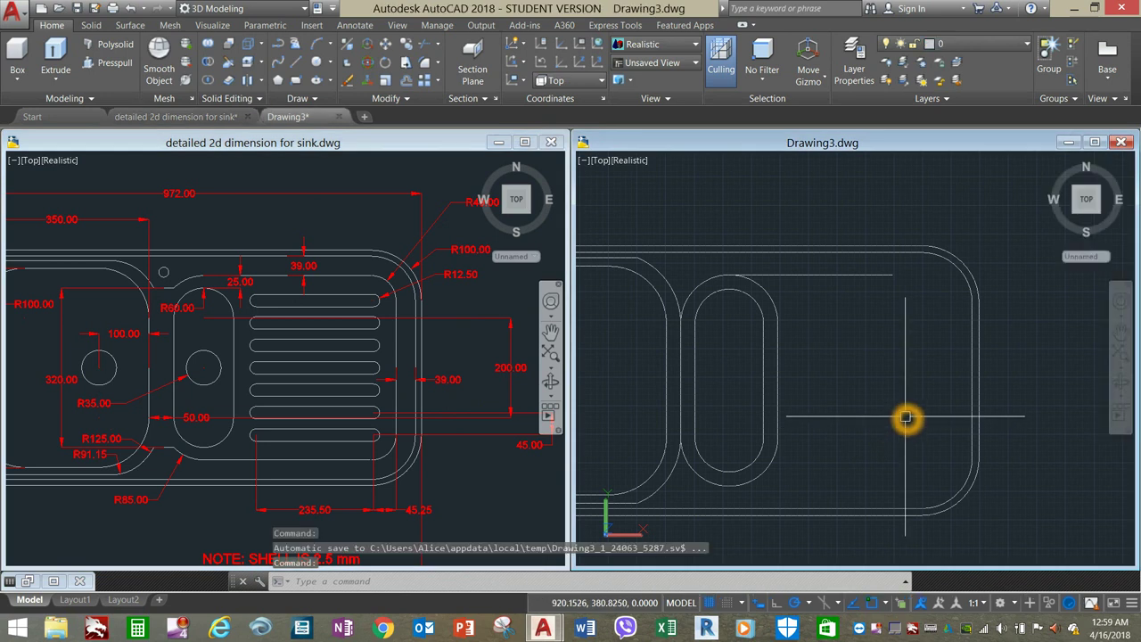
text(L)
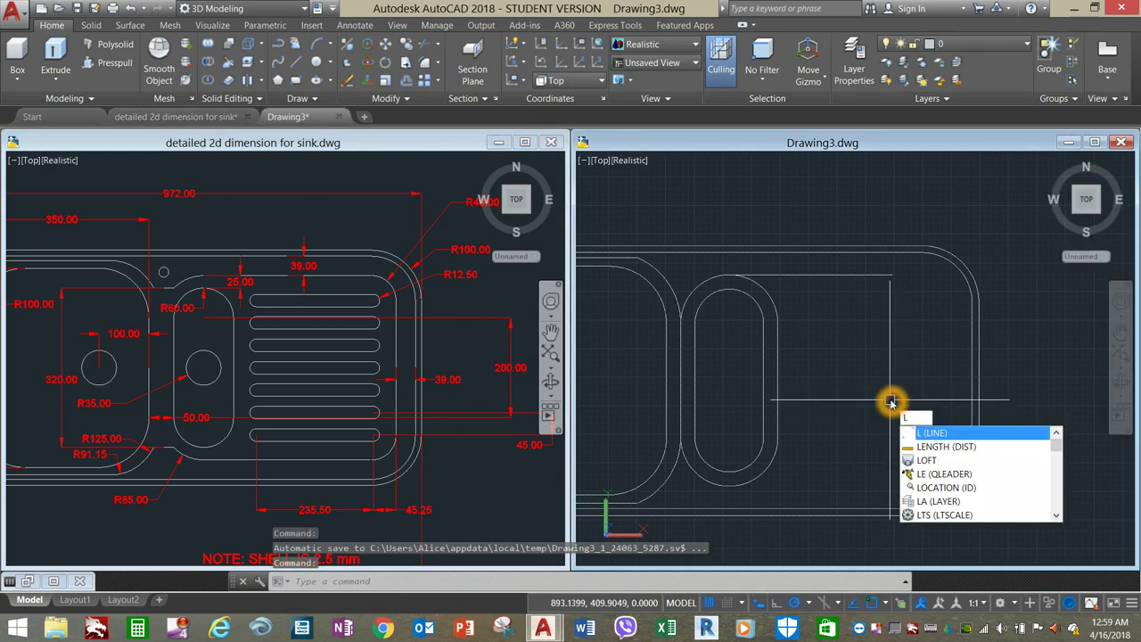
key(Return)
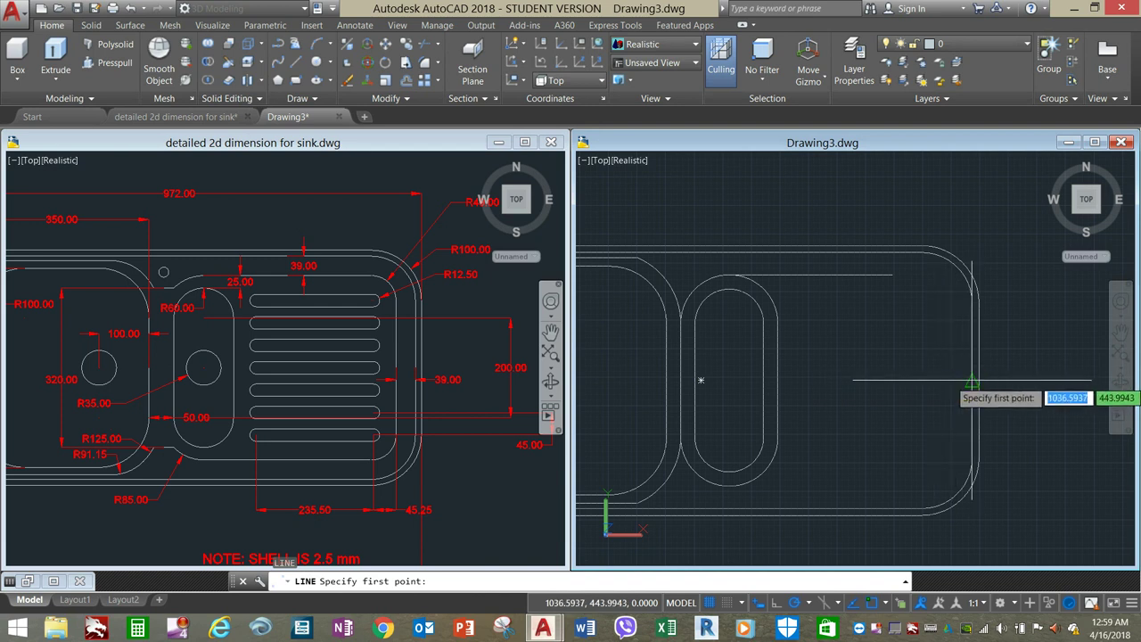
click(922, 383)
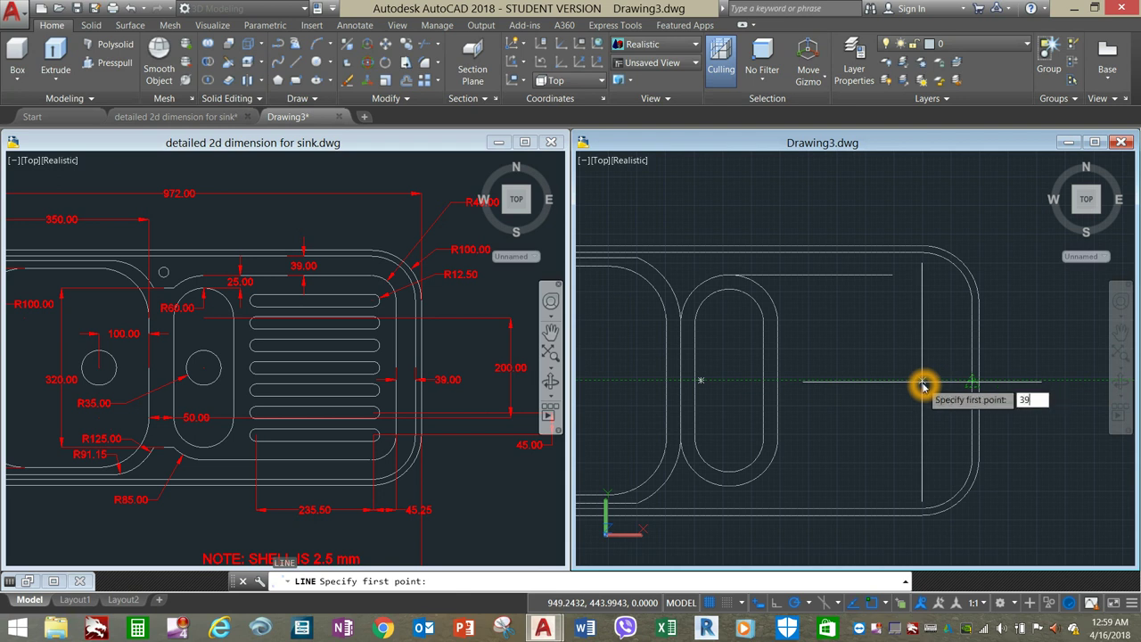
text(39)
key(Return)
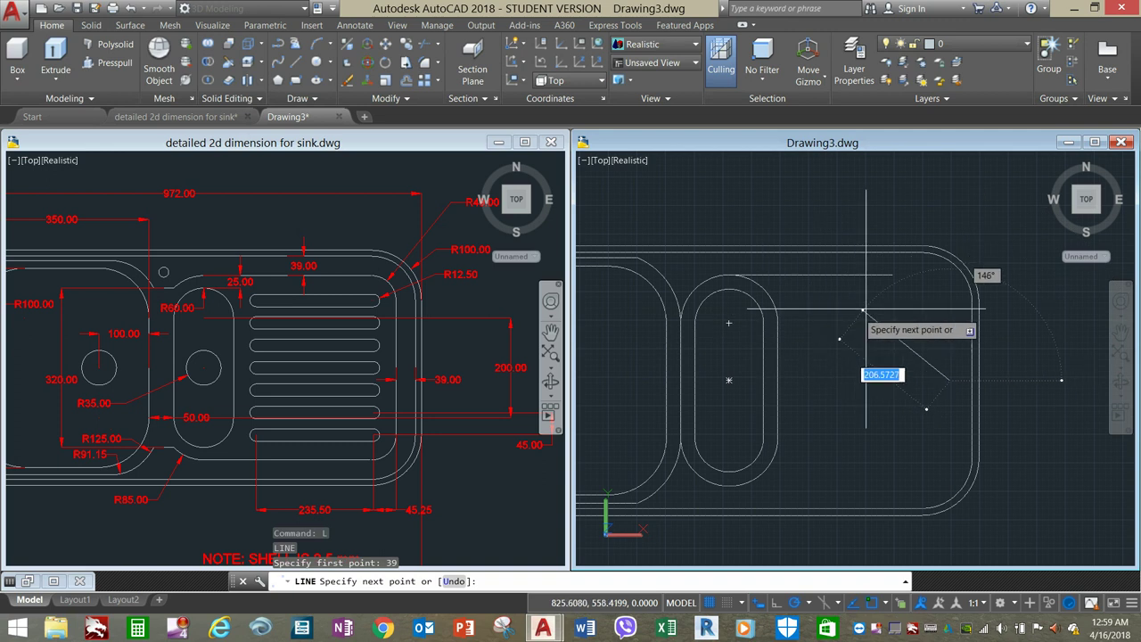
click(950, 230)
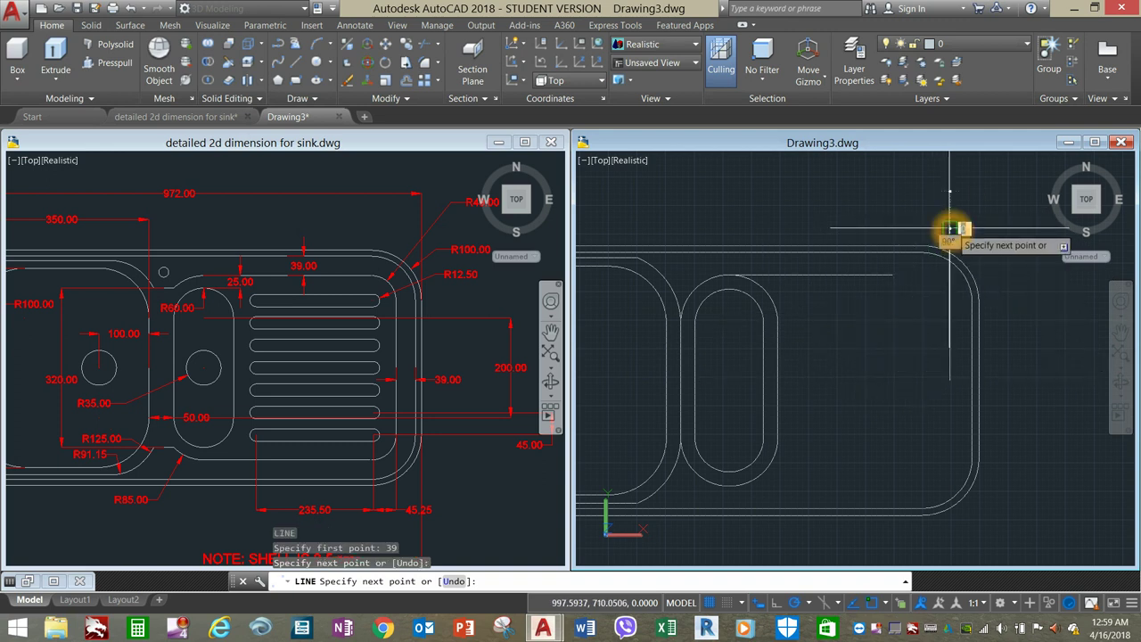
right_click(981, 225)
click(986, 225)
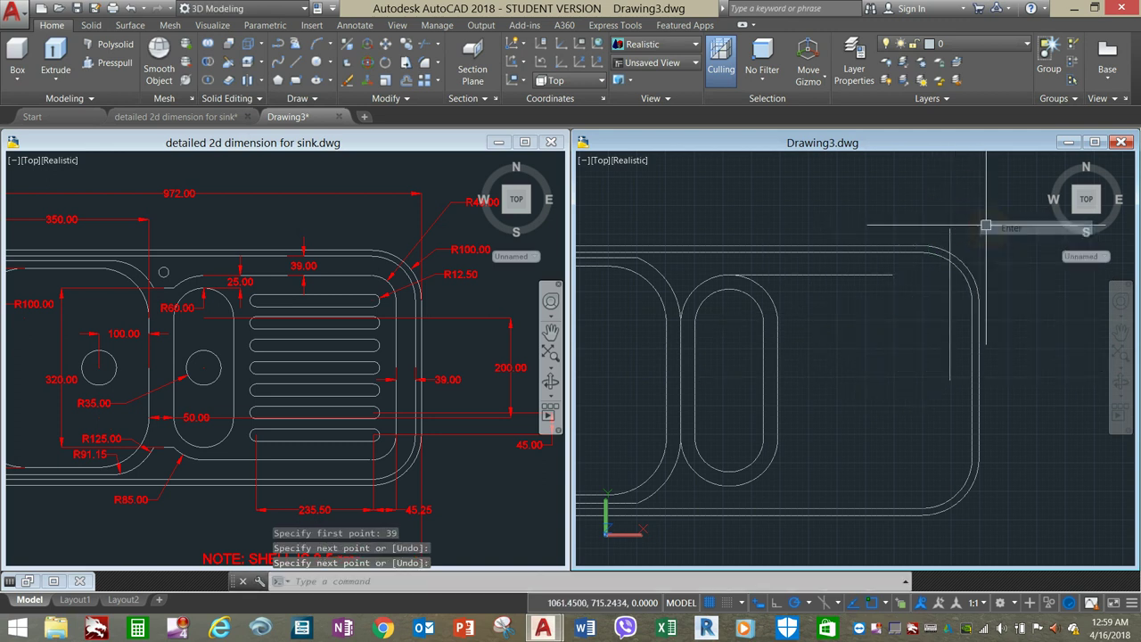
- Extend the horizontal line above the drainboard area to the new vertical line
click(898, 298)
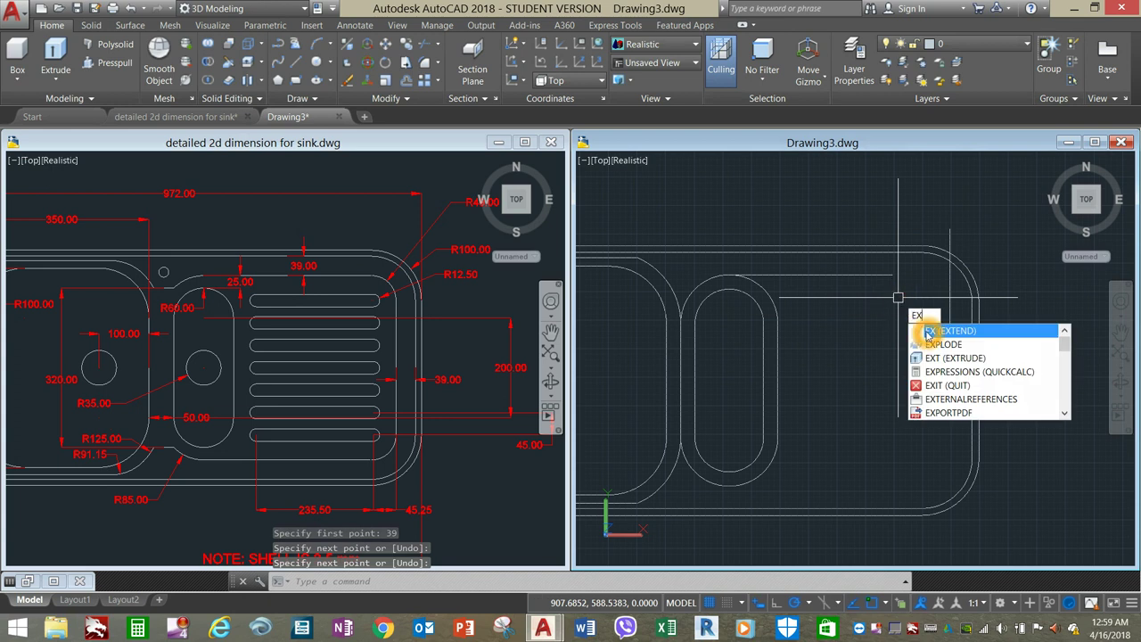
key(Return)
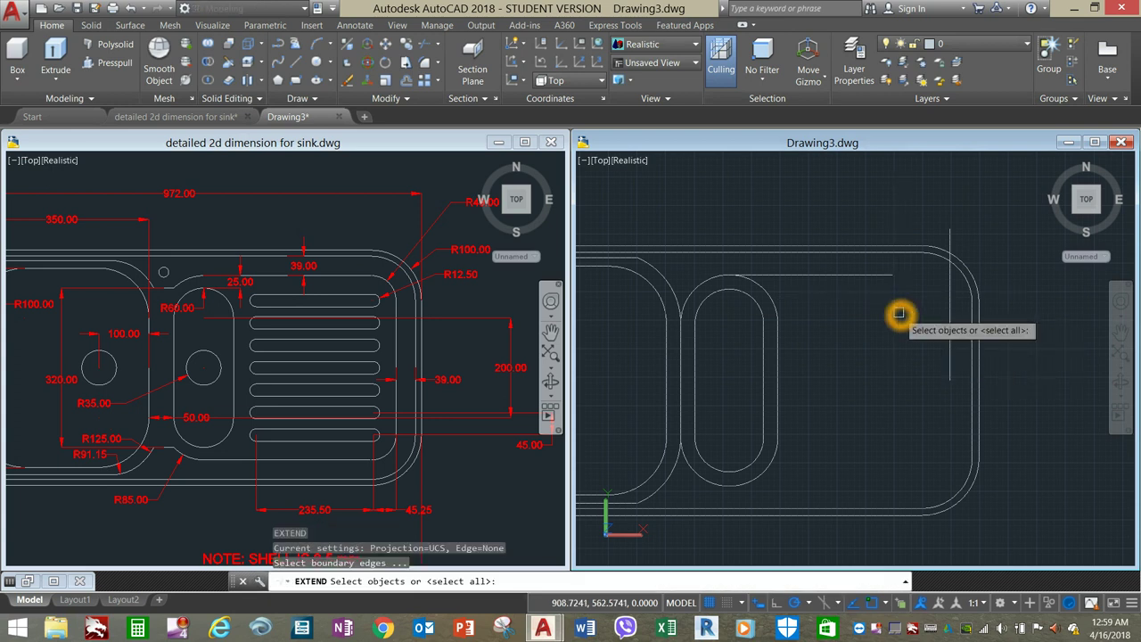
key(Return)
click(889, 283)
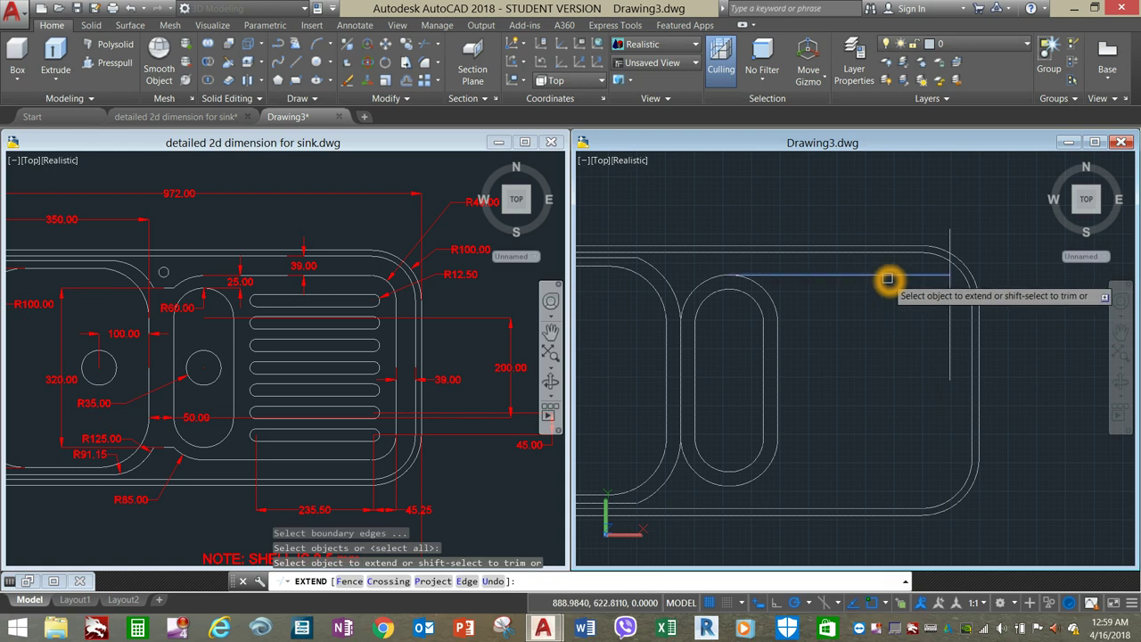
right_click(884, 311)
click(897, 322)
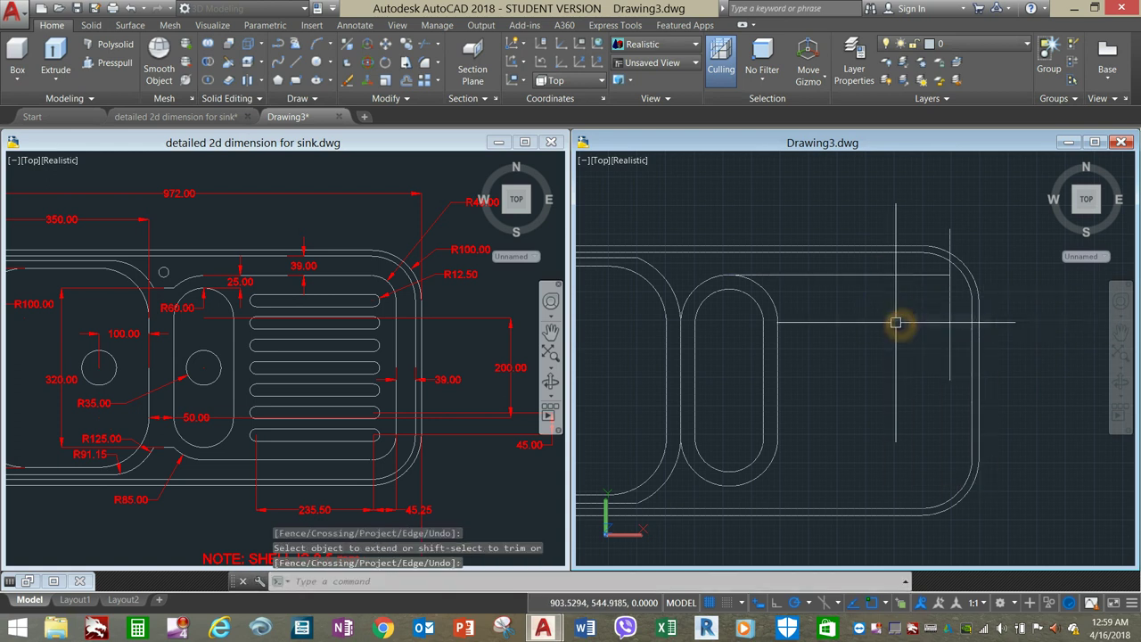
- Extend the vertical line of the drainboard area down to the lower part of the inner rim outline
click(894, 407)
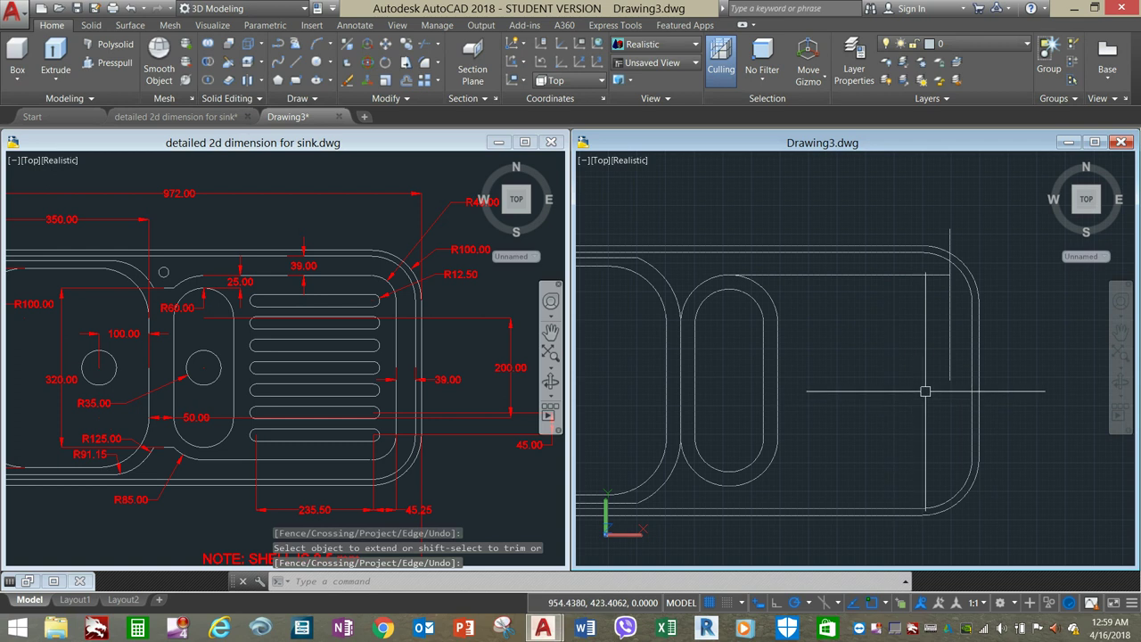
click(950, 364)
click(894, 396)
text(EX)
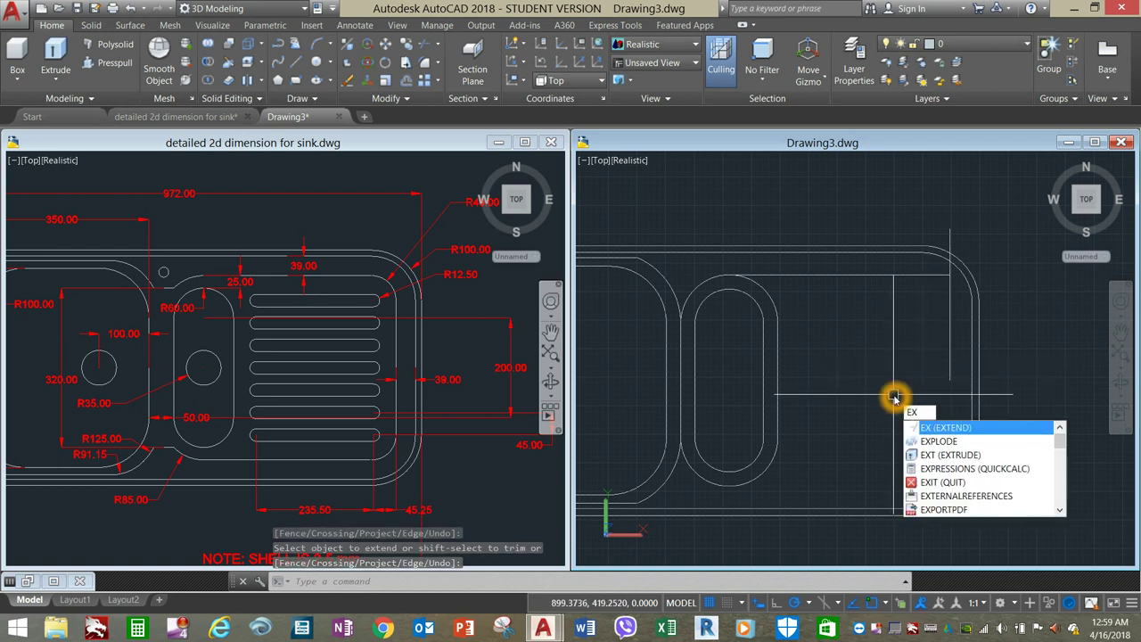
key(Return)
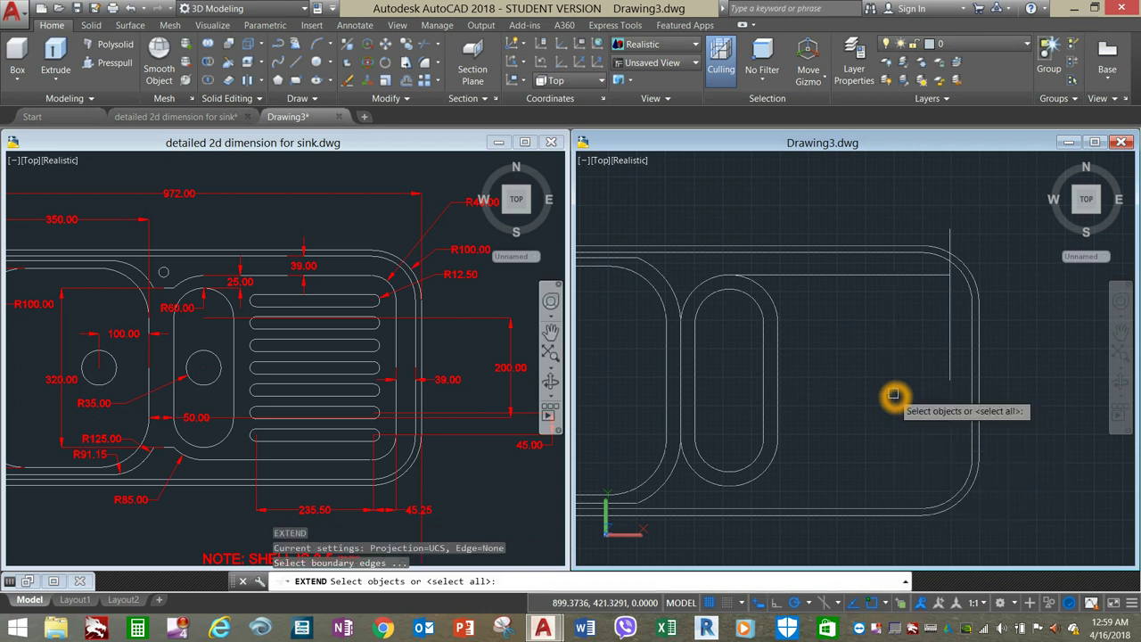
key(Return)
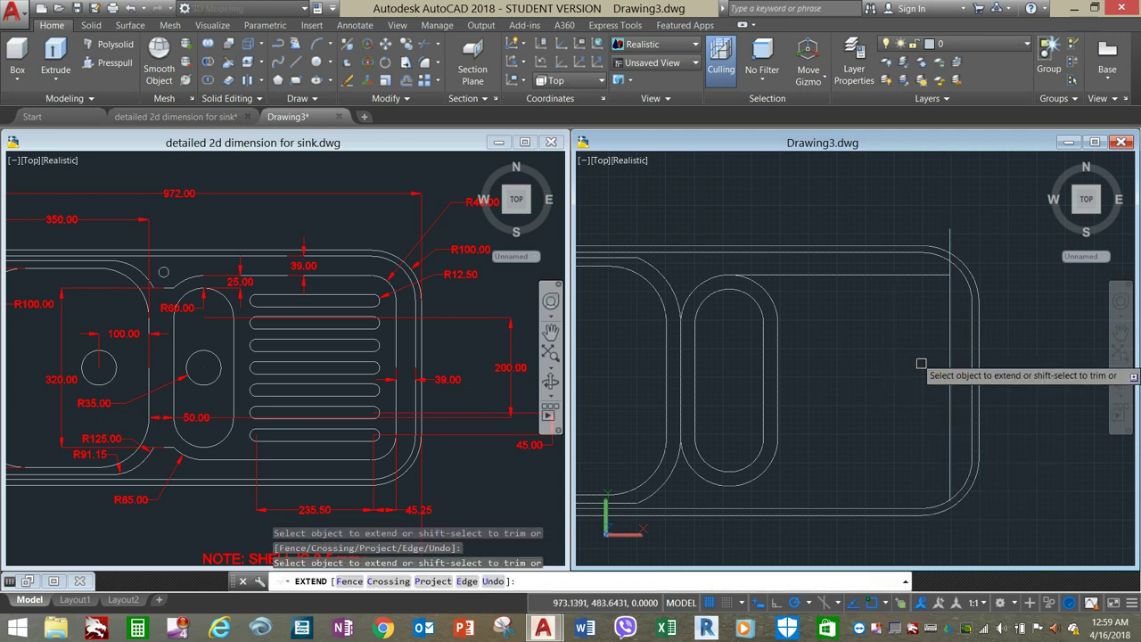
right_click(894, 396)
click(908, 403)
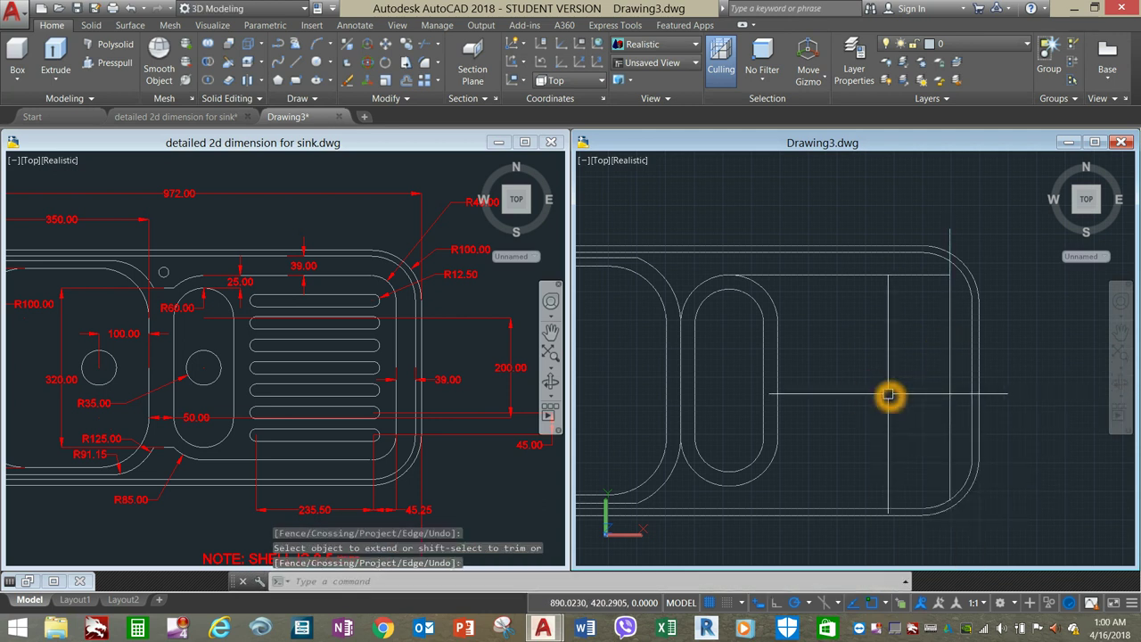
- Draw a horizontal line from the lowest point of the small bowl's offset outline to the vertical drainboard line
text(L)
key(Return)
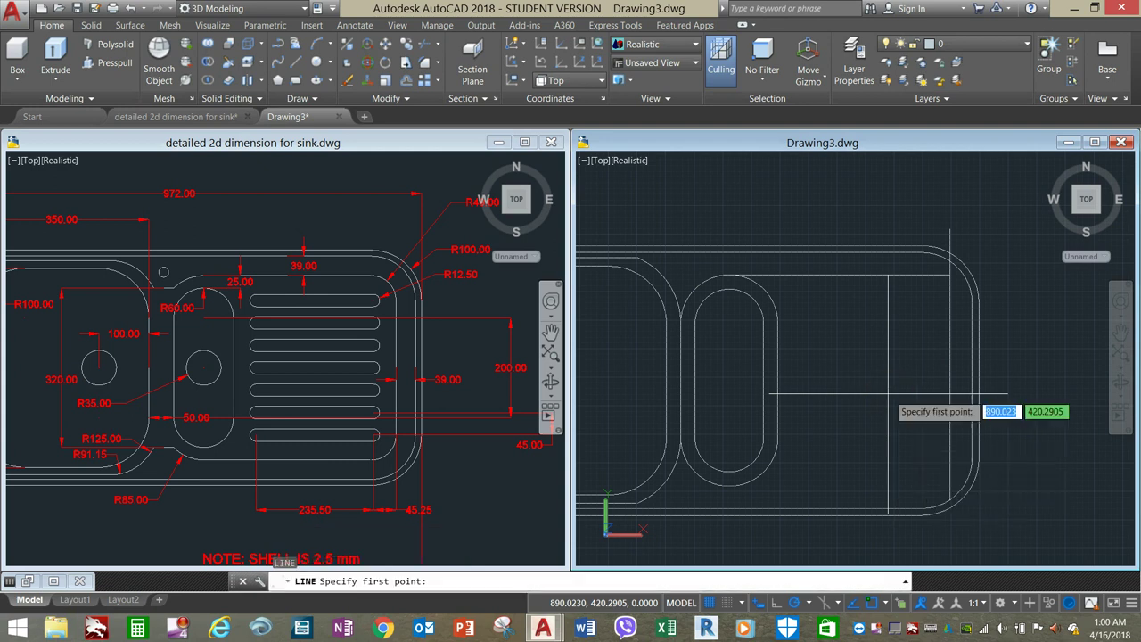
click(728, 486)
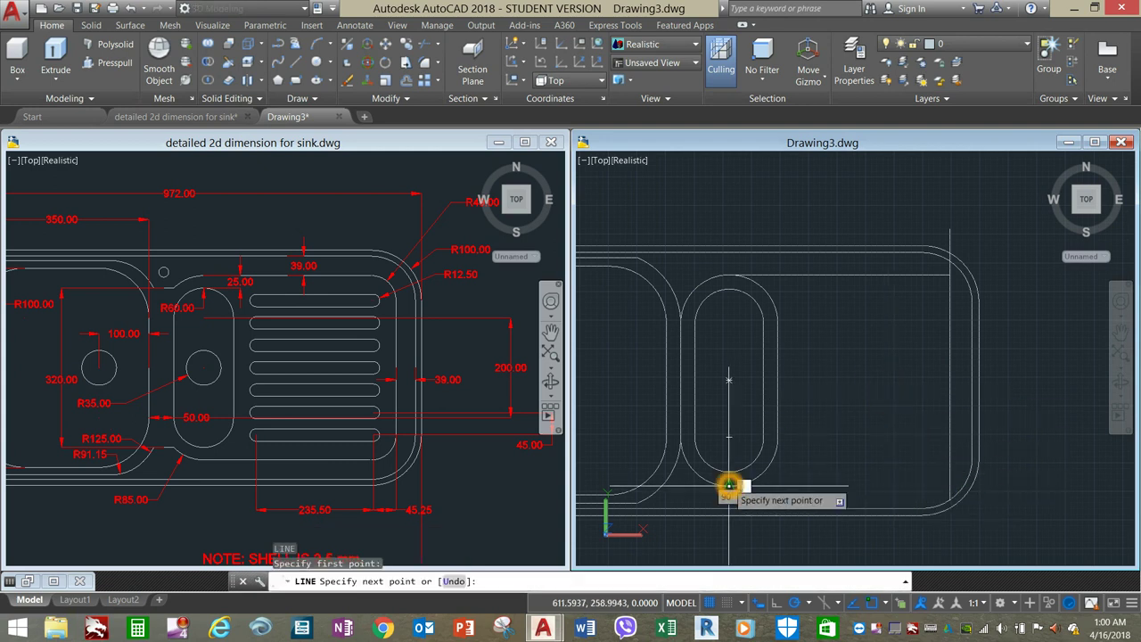
click(950, 486)
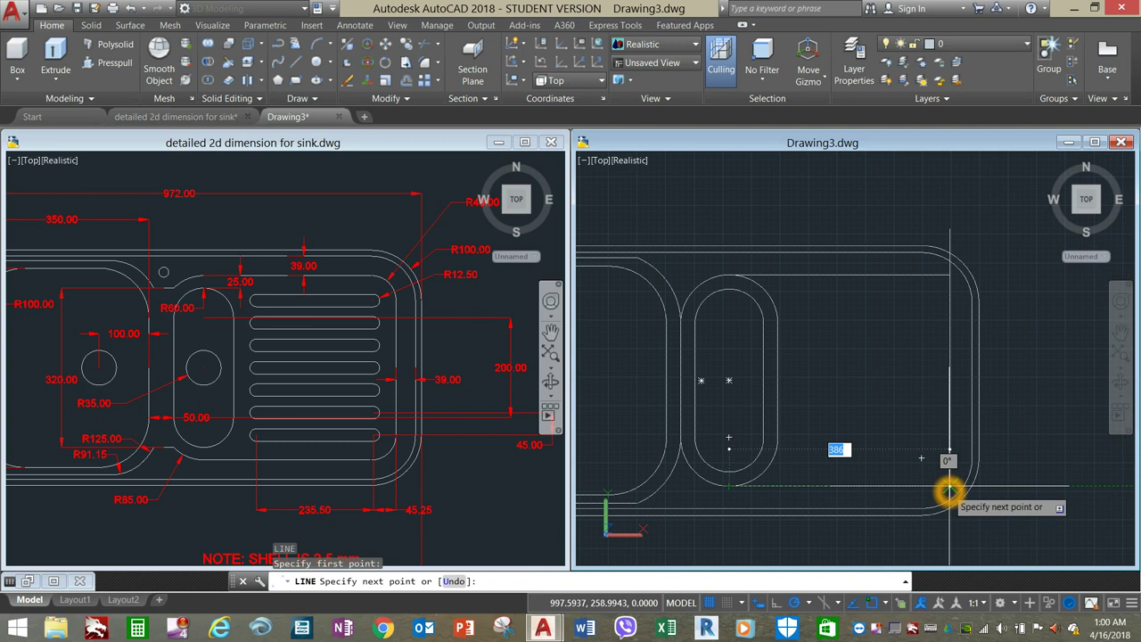
right_click(902, 426)
click(929, 432)
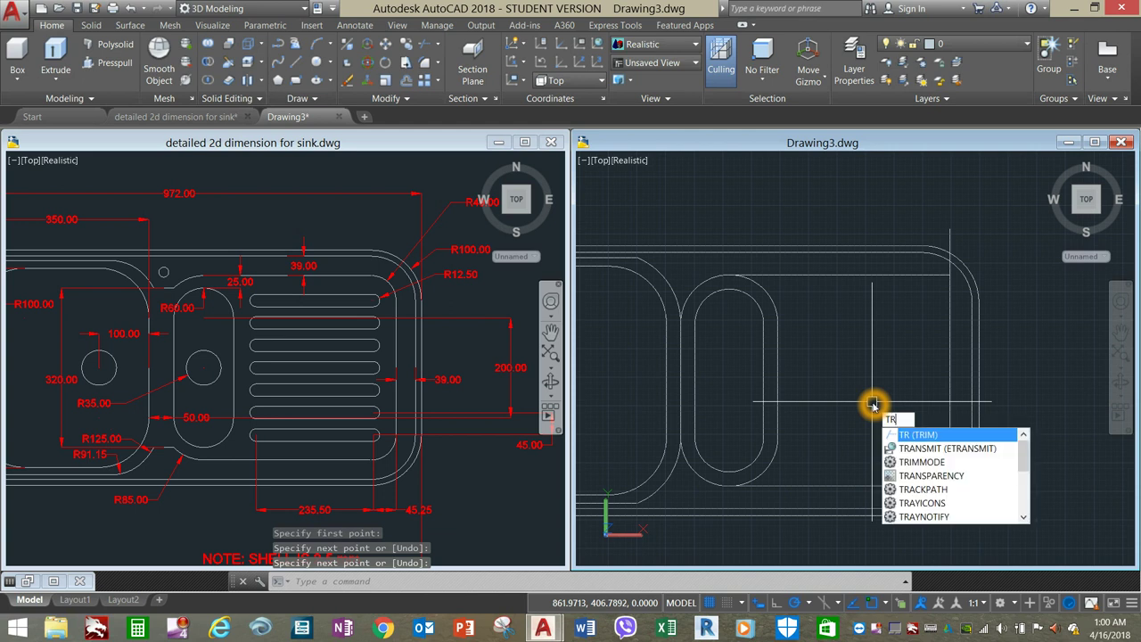
- Trim the vertical drainboard line's ends above the upper and below the lower horizontal lines
key(Return)
key(Return)
scroll(950, 250, up, 3)
click(944, 211)
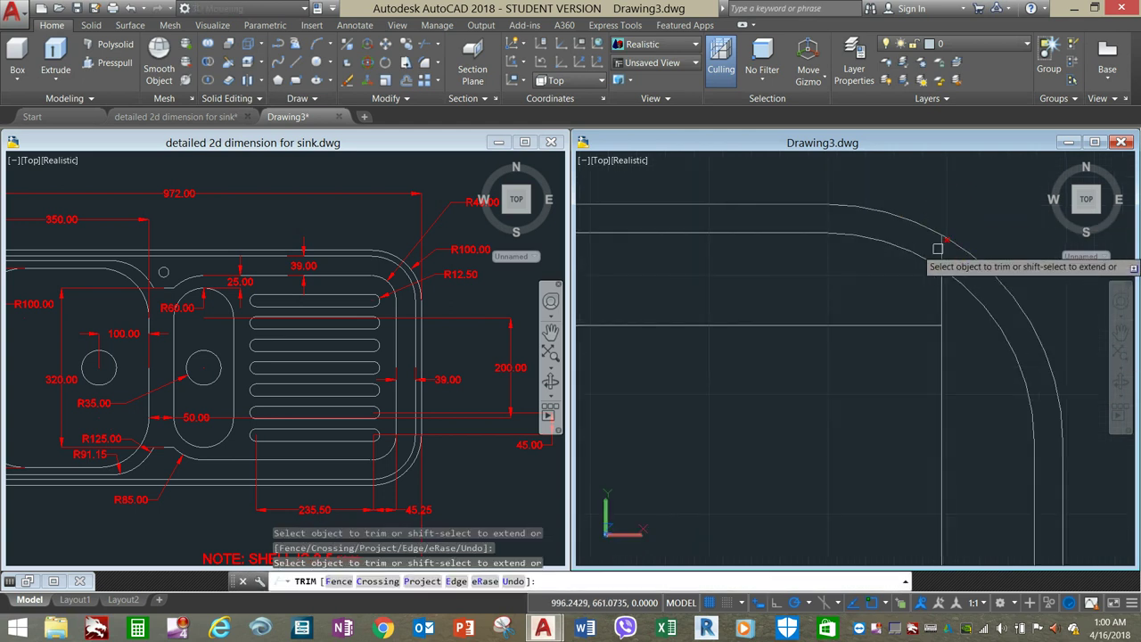
click(946, 283)
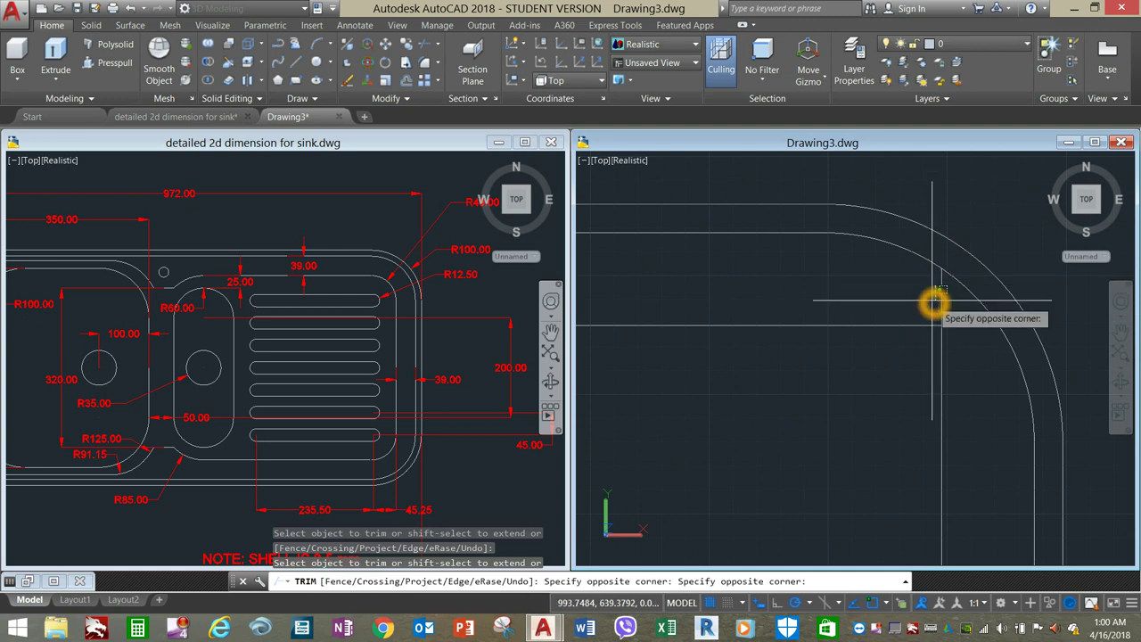
click(941, 297)
scroll(932, 308, down, 5)
scroll(952, 382, up, 5)
click(1026, 344)
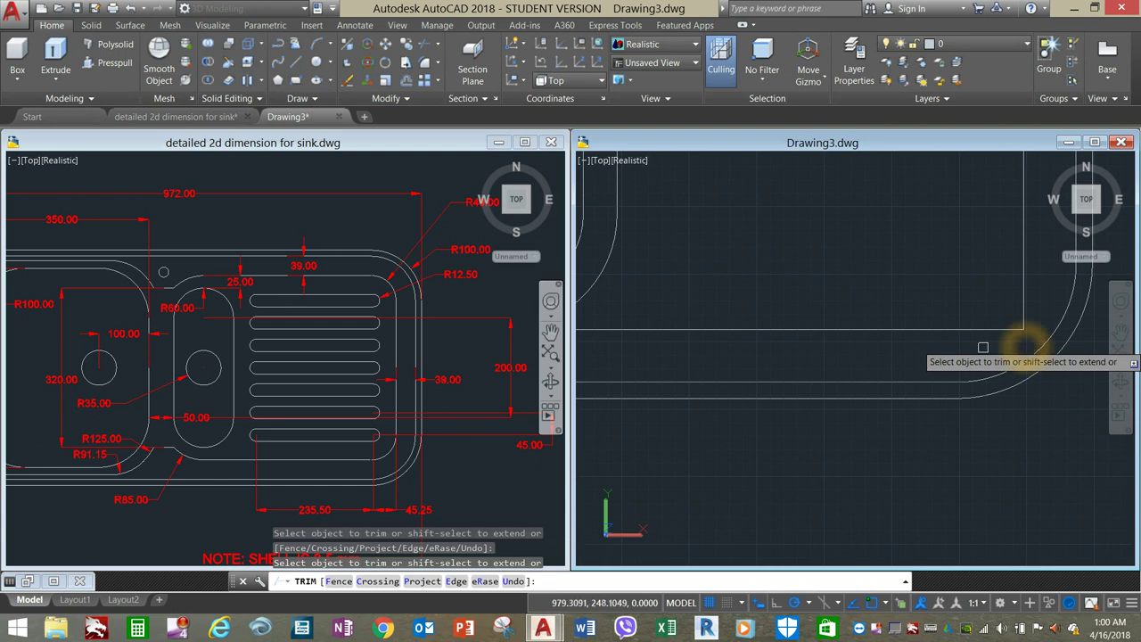
- Trim the small bowl's offset outline arcs on the drainboard side and erase the leftover vertical segment
scroll(878, 332, down, 3)
scroll(879, 331, down, 3)
middle_drag(874, 351, 893, 385)
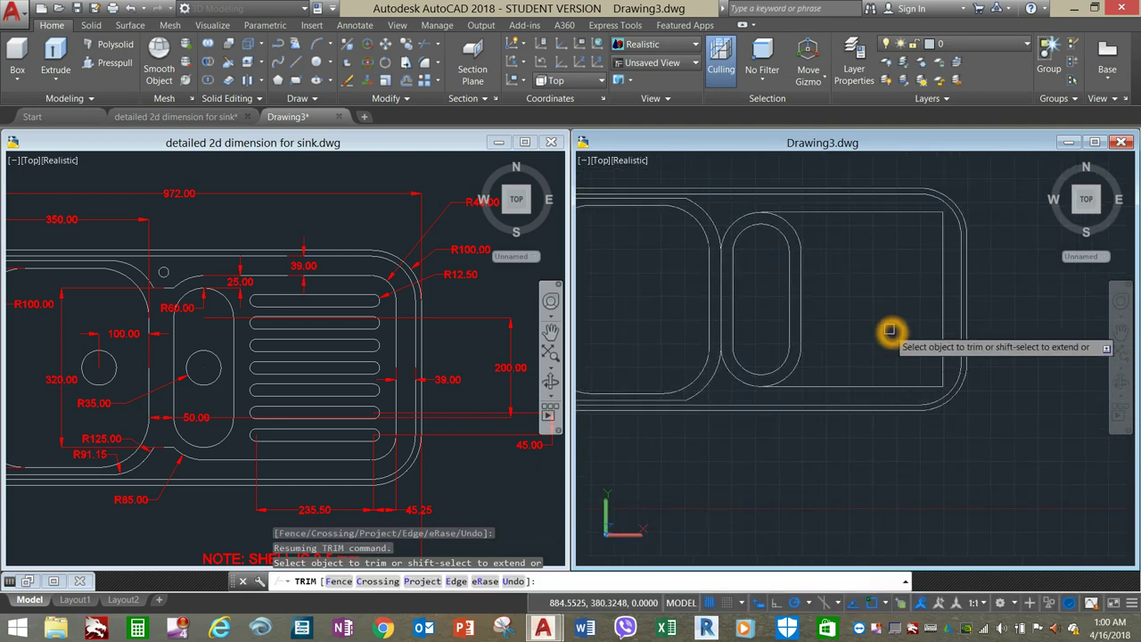
click(791, 227)
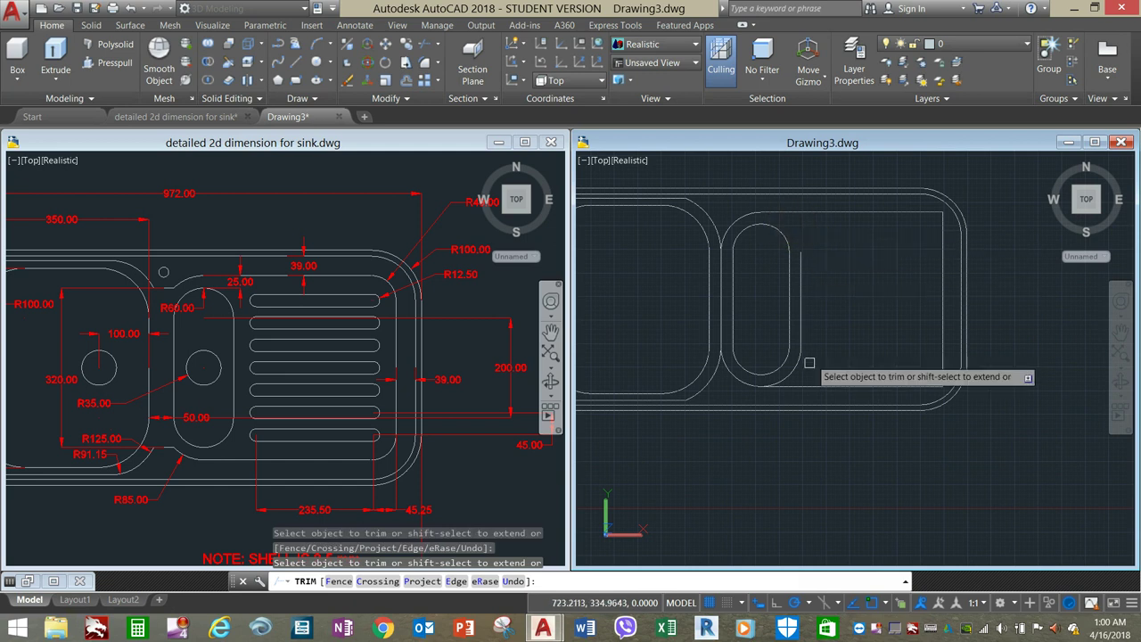
right_click(836, 312)
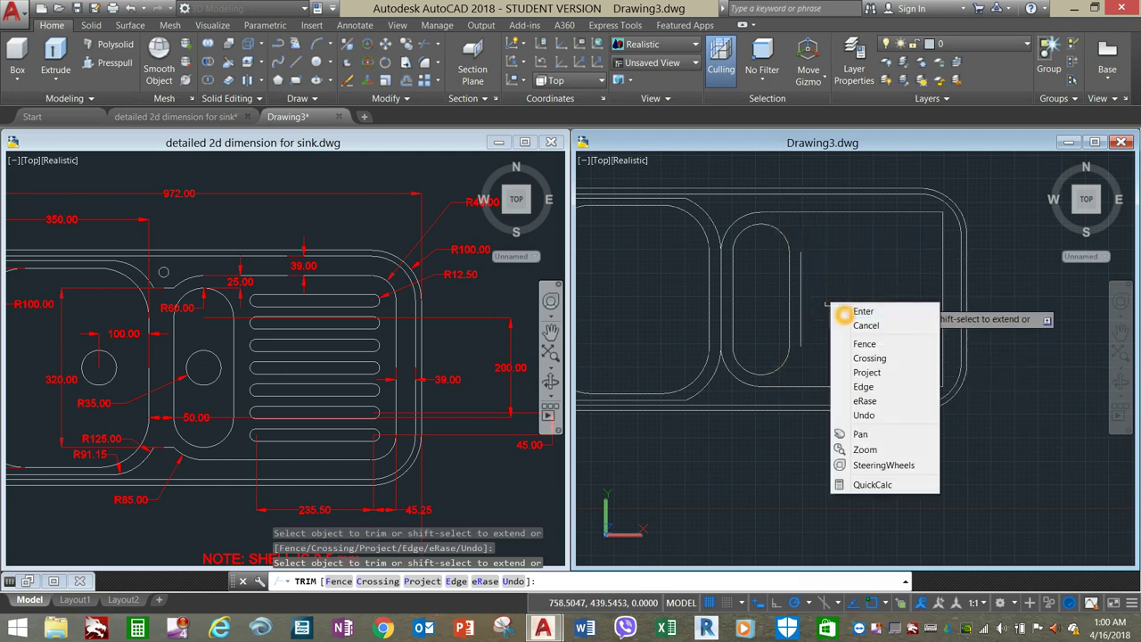
click(844, 313)
click(804, 308)
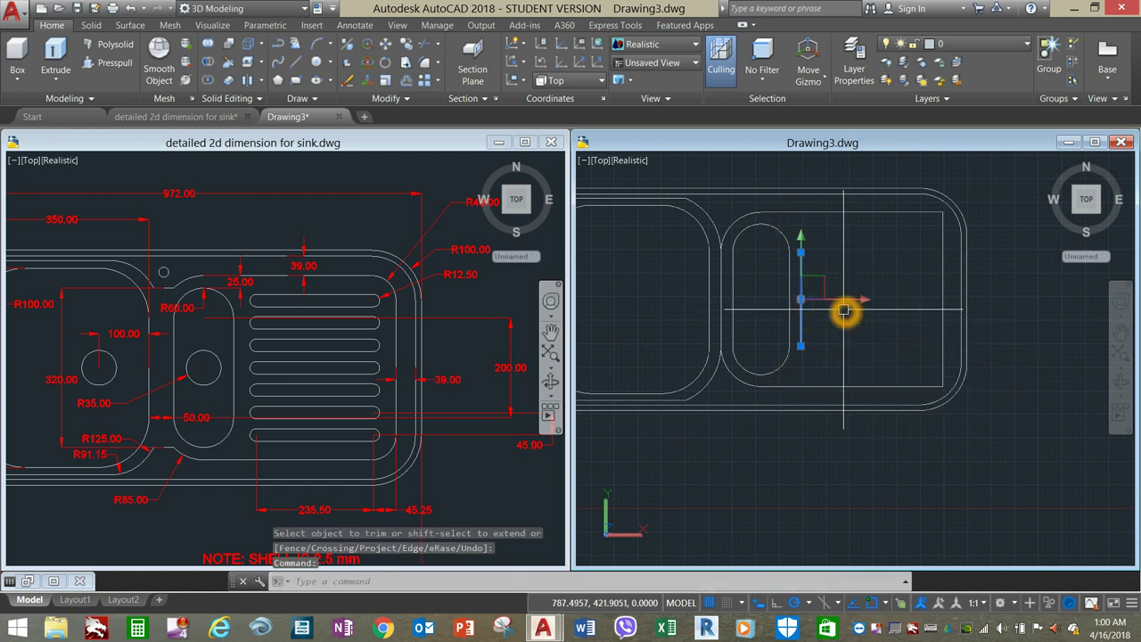
key(Delete)
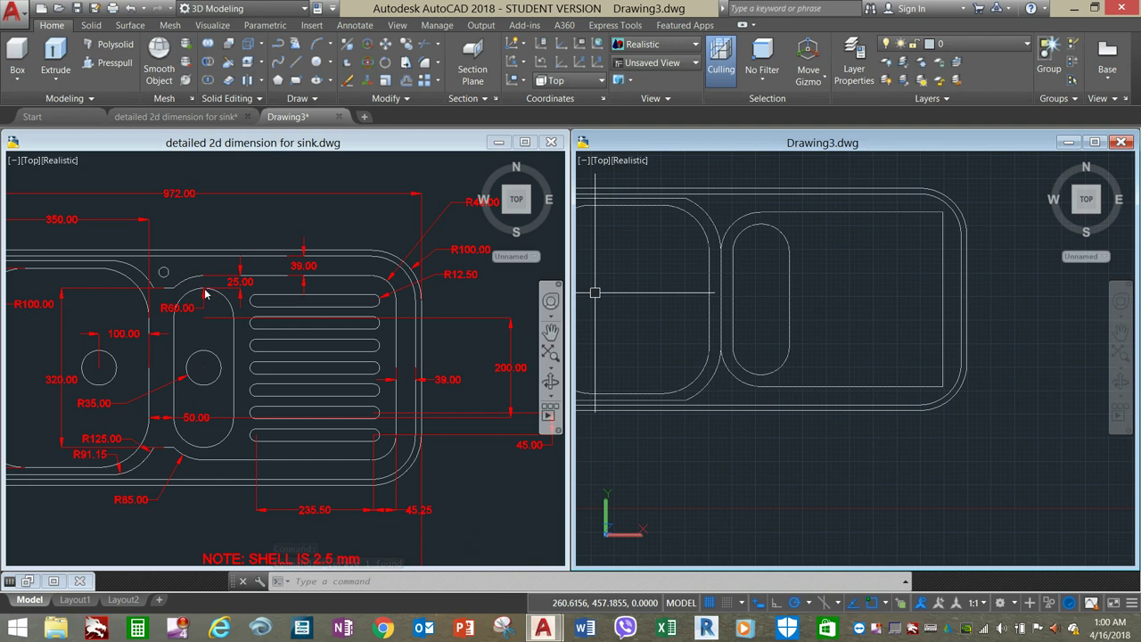
- Draw a horizontal line from the small bowl's highest point to the large bowl's offset outline
click(761, 224)
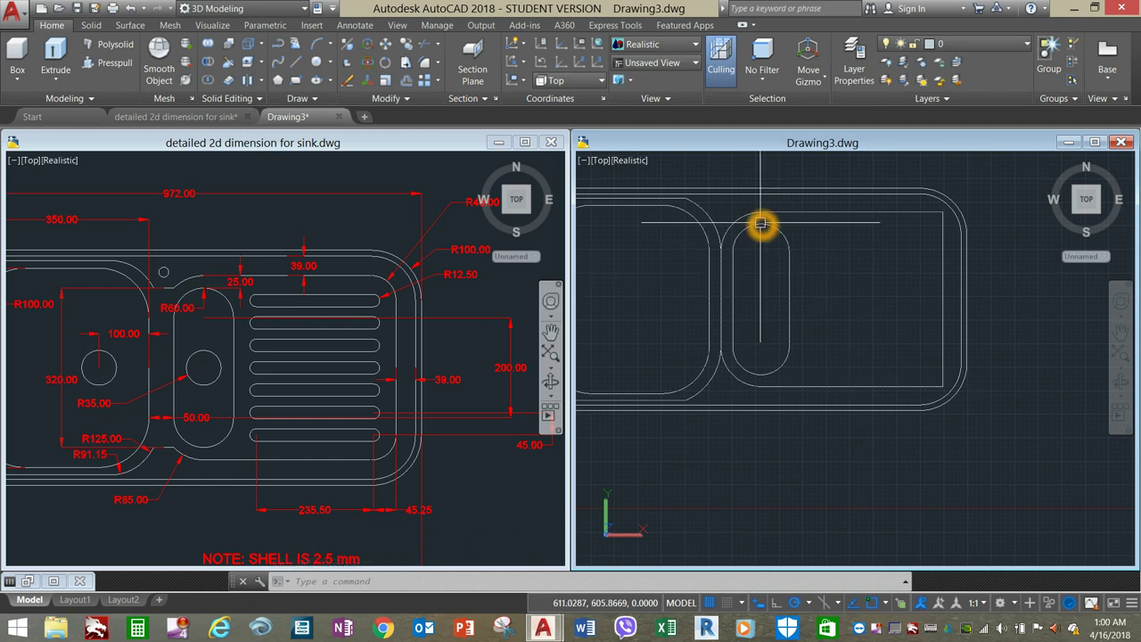
key(Escape)
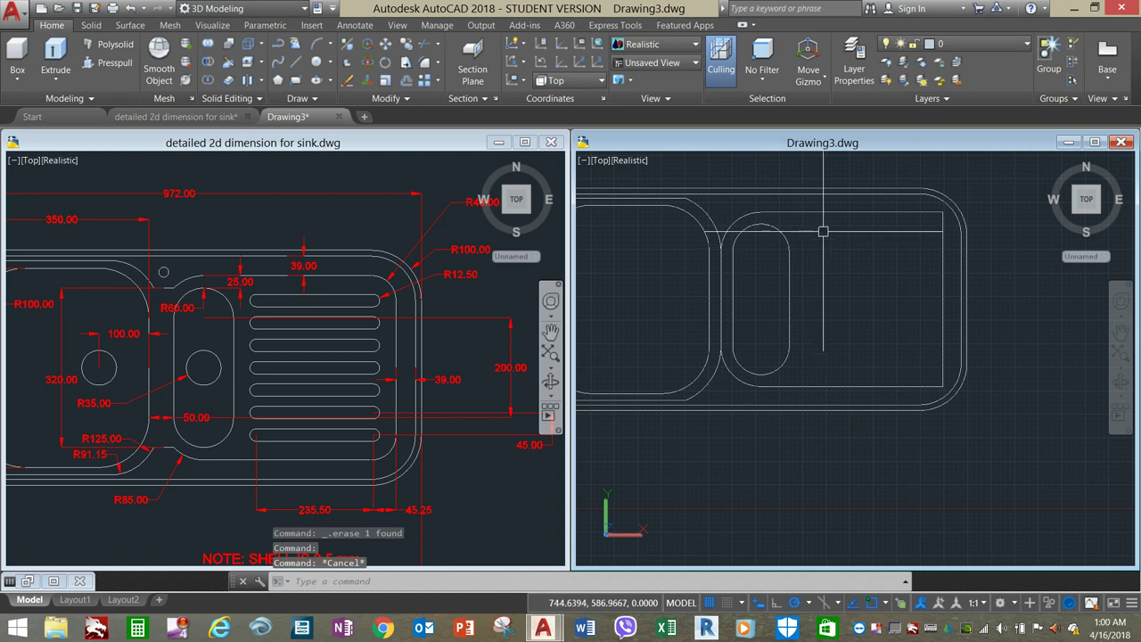
text(L)
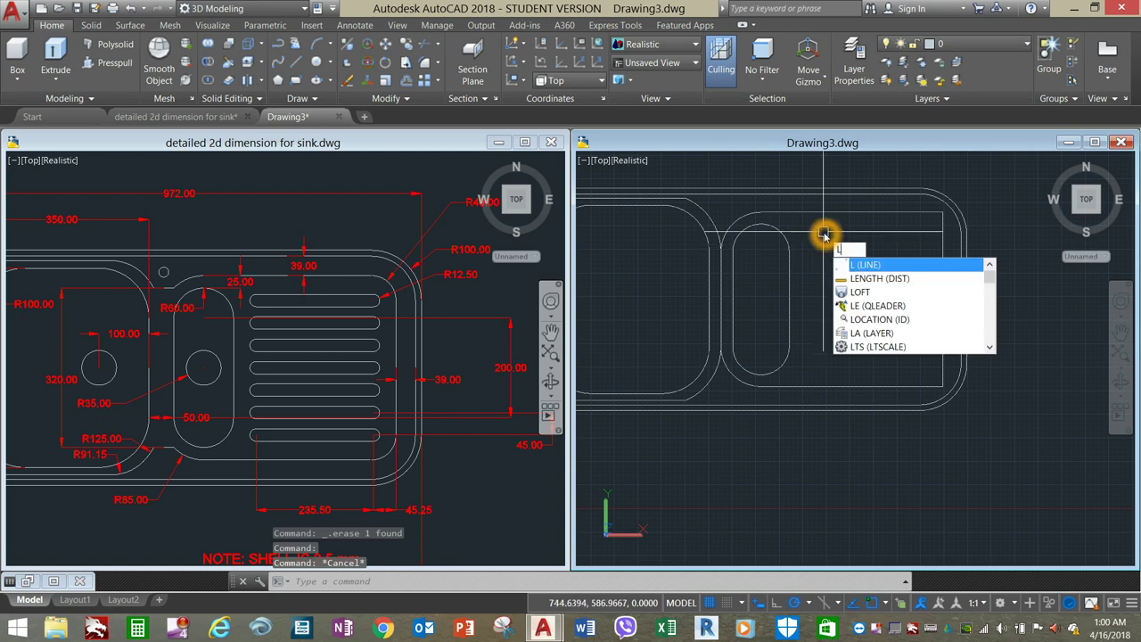
key(Return)
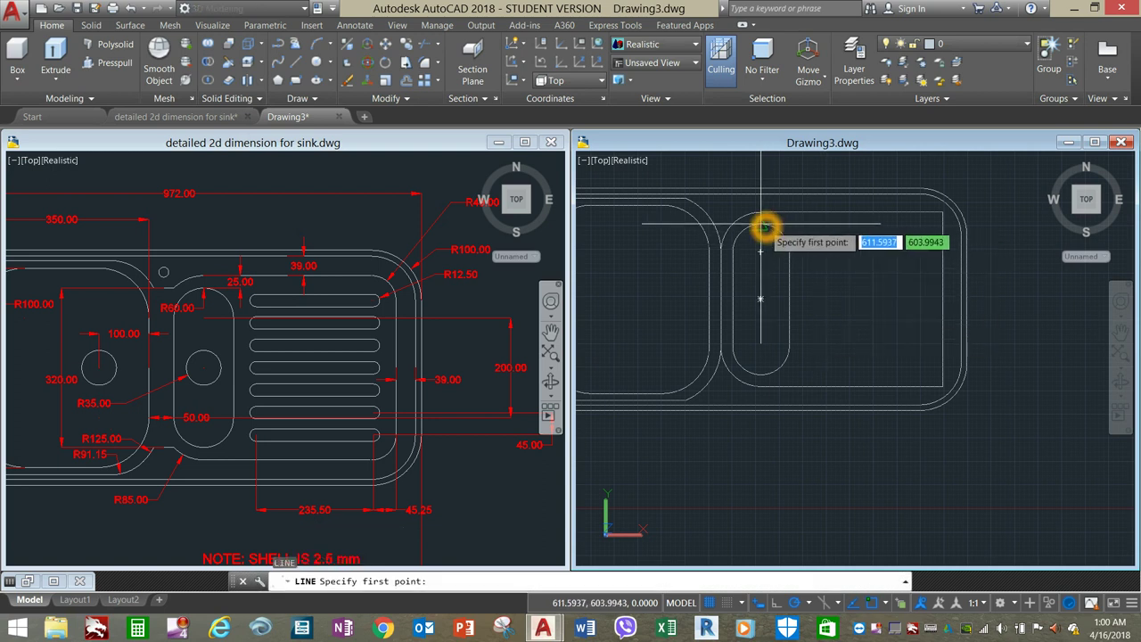
click(761, 229)
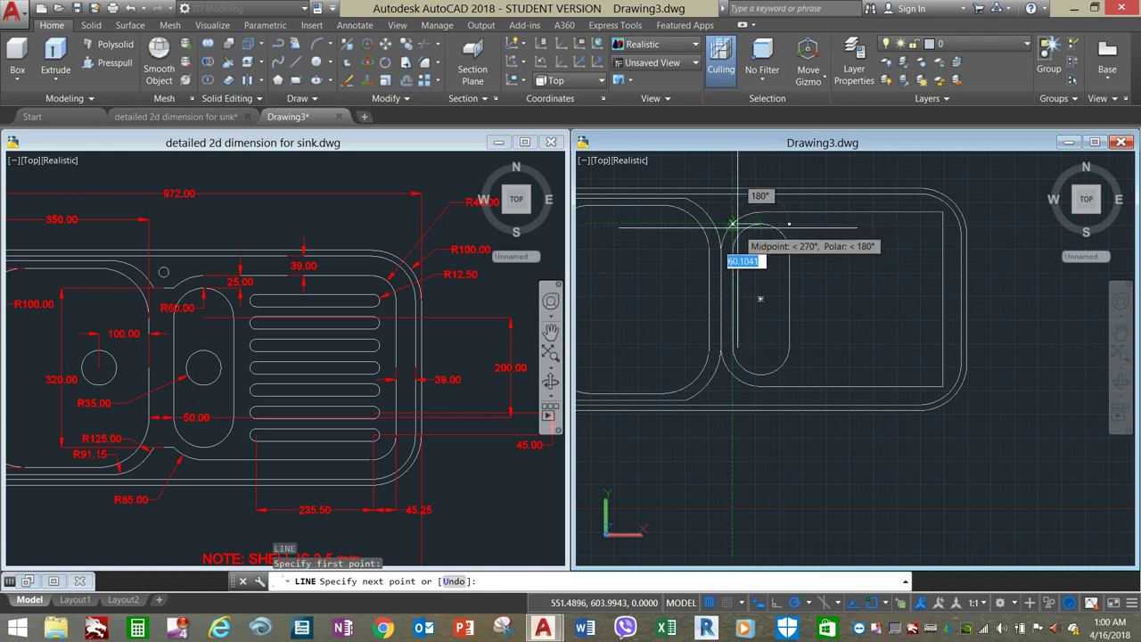
scroll(739, 224, up, 2)
scroll(741, 230, up, 2)
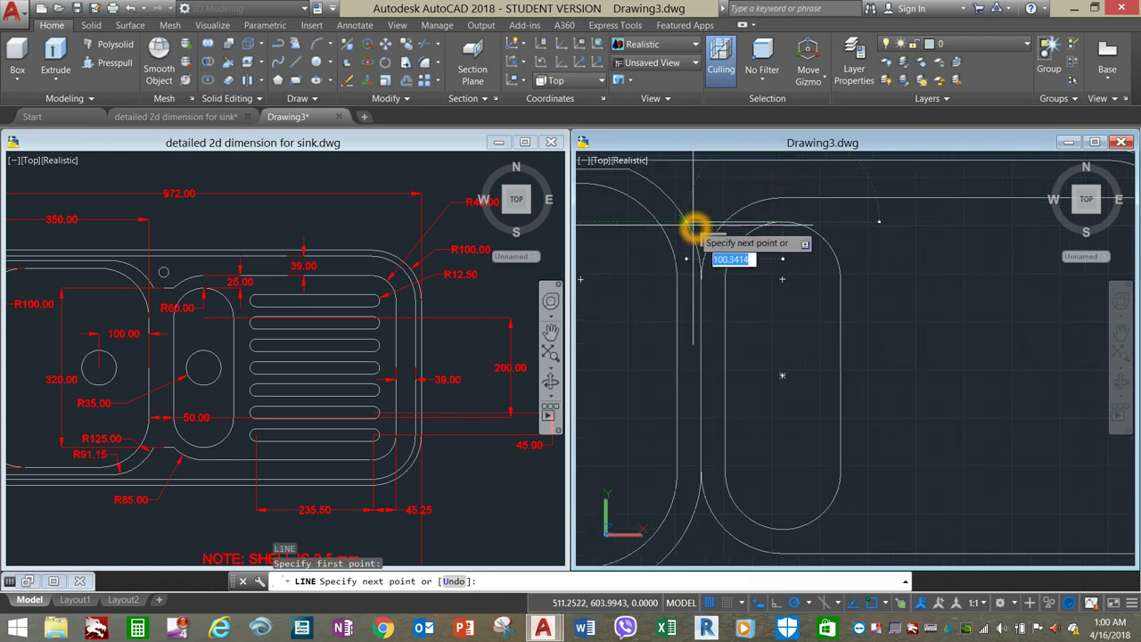
right_click(764, 259)
click(774, 269)
scroll(773, 268, down, 2)
- Draw a horizontal line from the small bowl's lowest point to the large bowl's offset outline
right_click(828, 267)
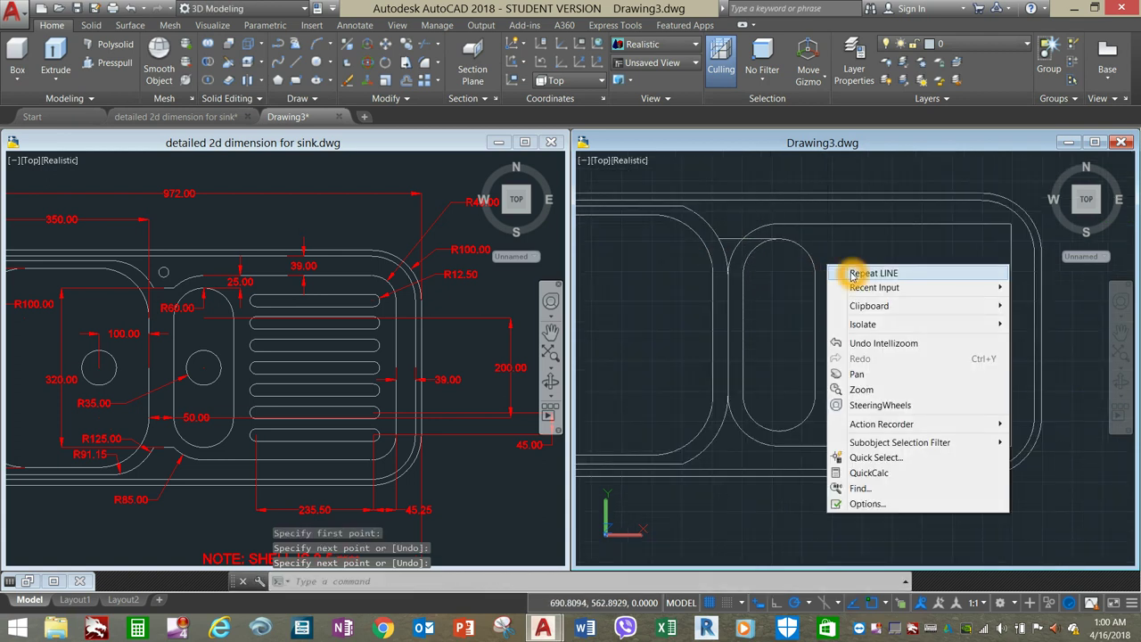
click(851, 274)
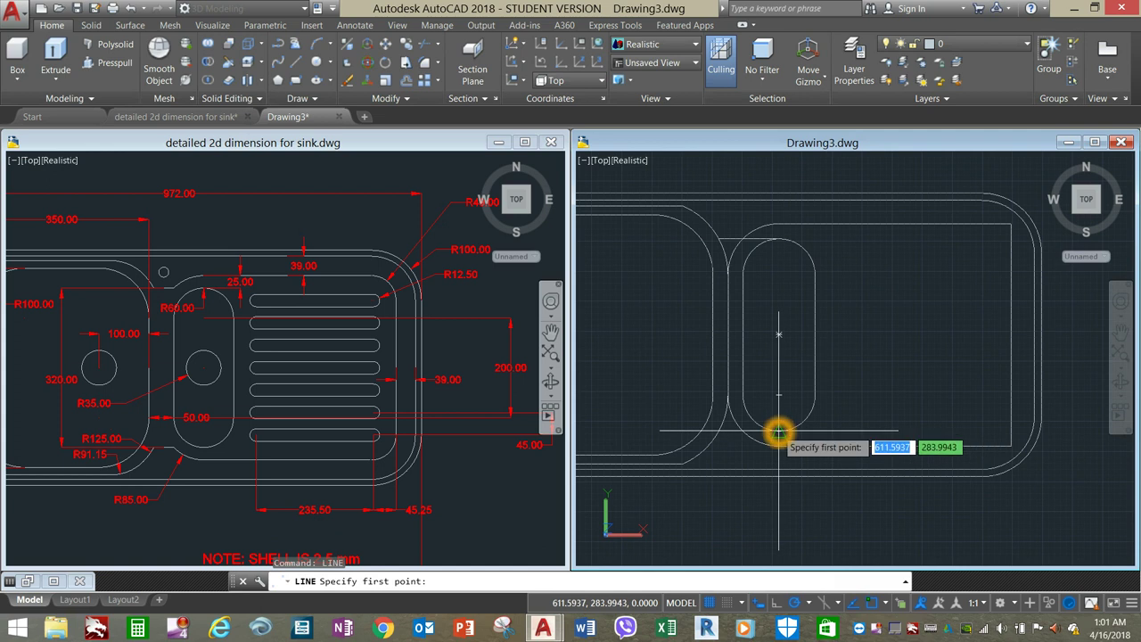
click(728, 435)
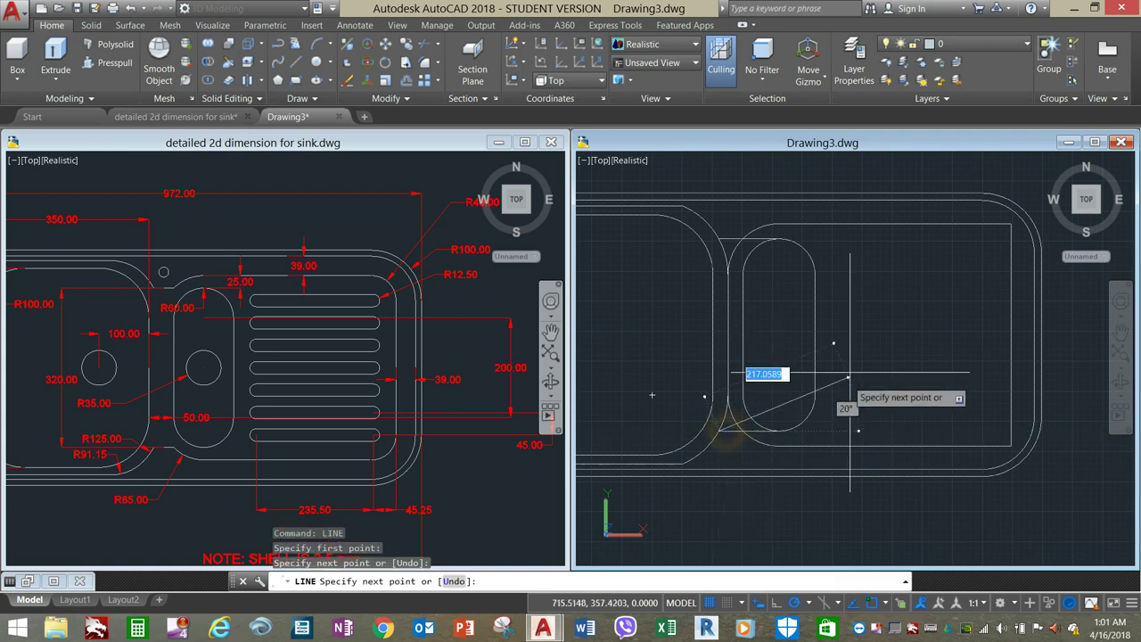
right_click(847, 332)
click(880, 354)
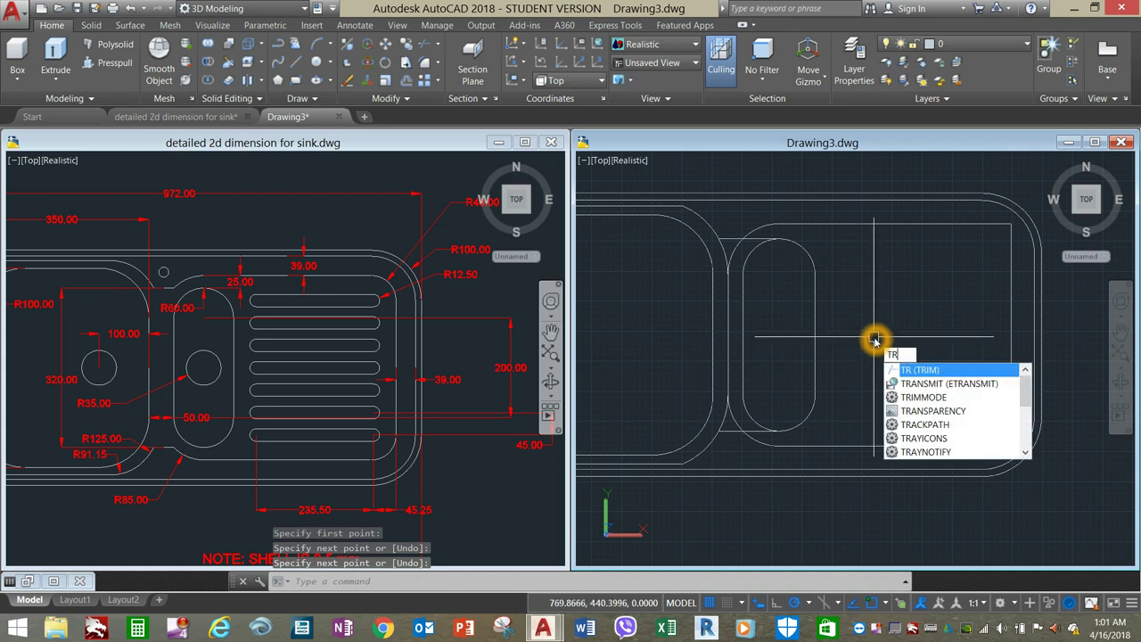
- Trim the portions of both horizontal connecting lines that lie inside the small bowl's offset outline
key(Return)
key(Return)
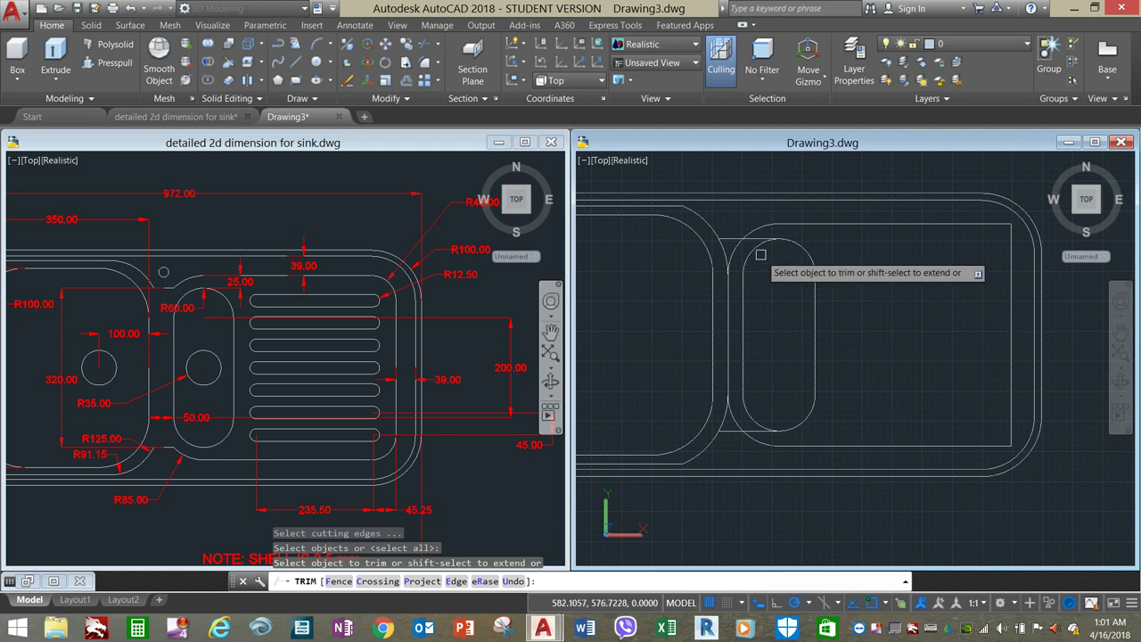
scroll(761, 255, up, 2)
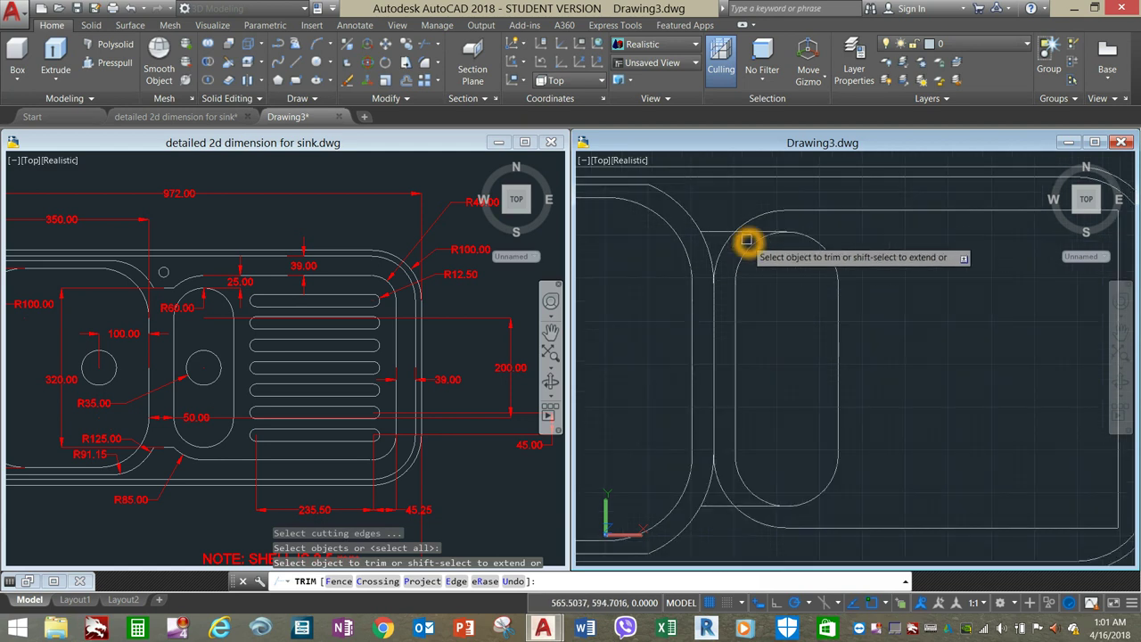
click(761, 256)
click(765, 502)
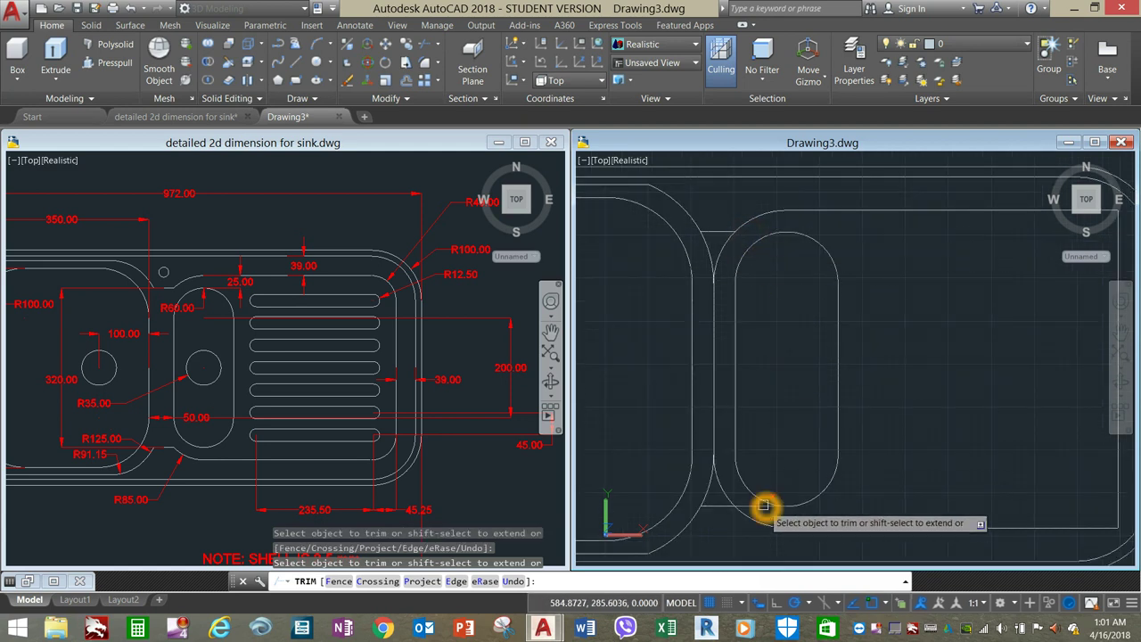
click(757, 507)
- Trim the offset arcs of both bowls between the two connecting lines and erase the leftover vertical line
click(710, 259)
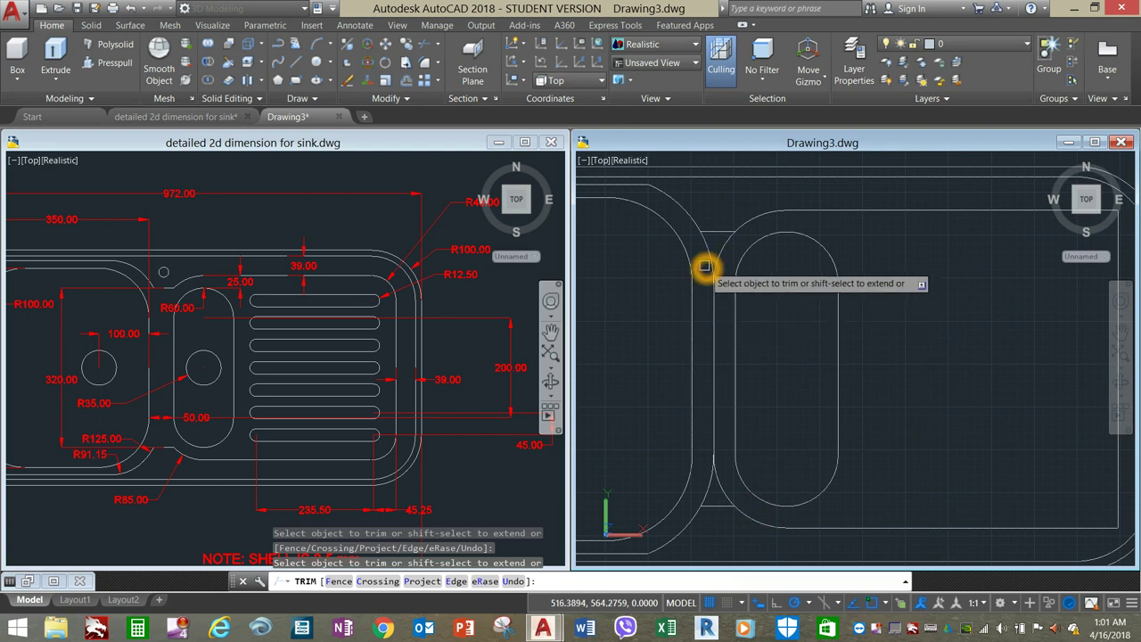
click(708, 249)
click(716, 256)
click(710, 490)
click(774, 399)
right_click(776, 400)
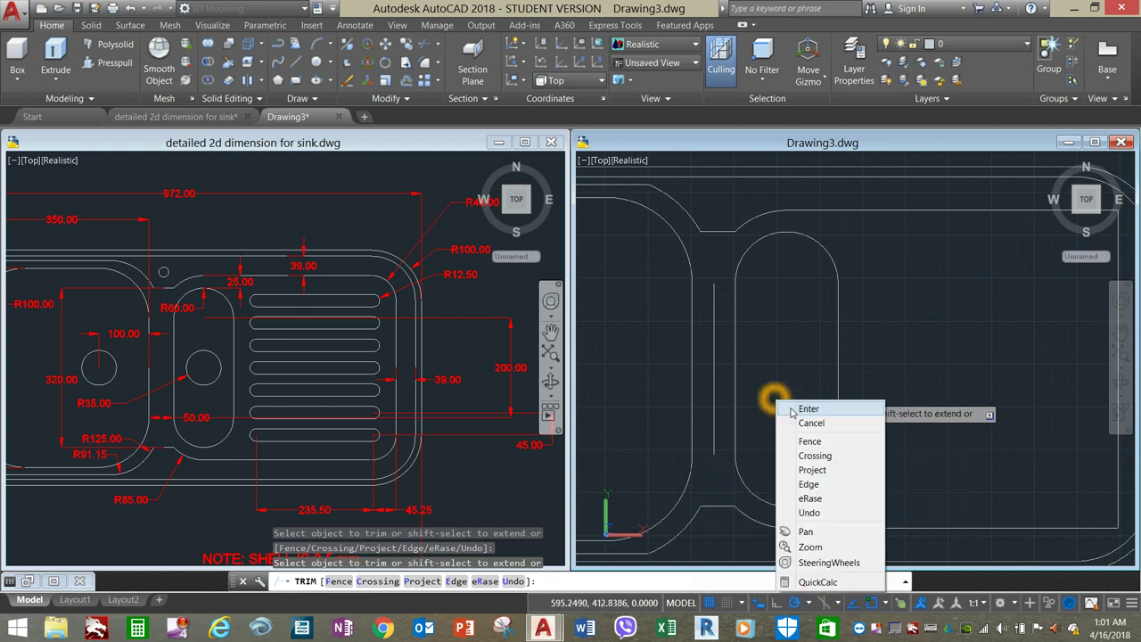
click(792, 405)
click(715, 375)
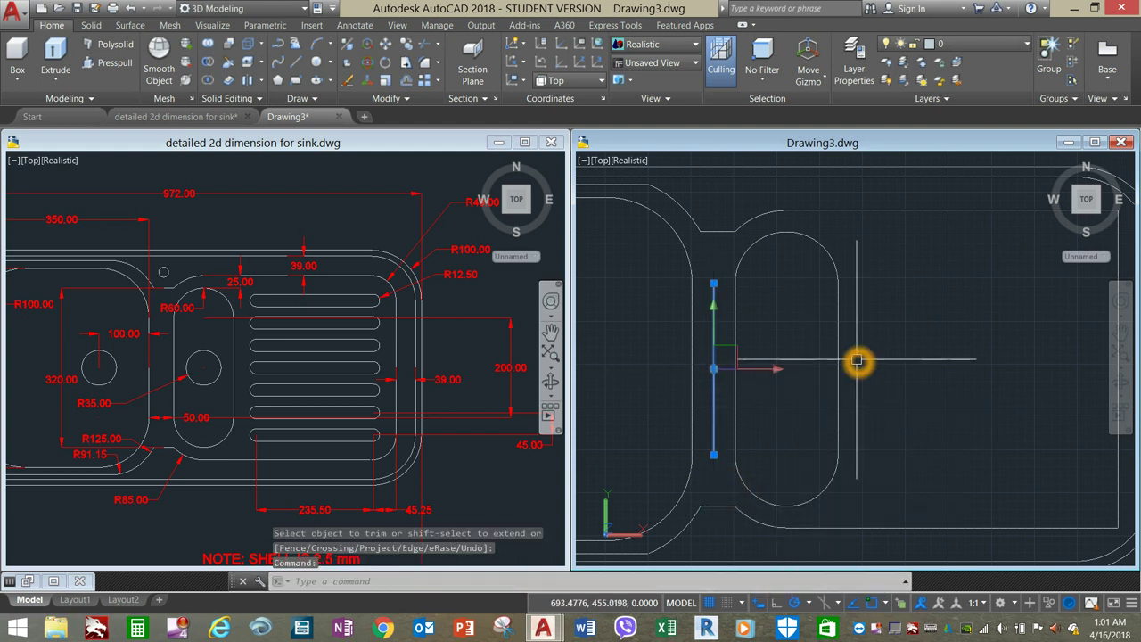
key(Delete)
click(719, 350)
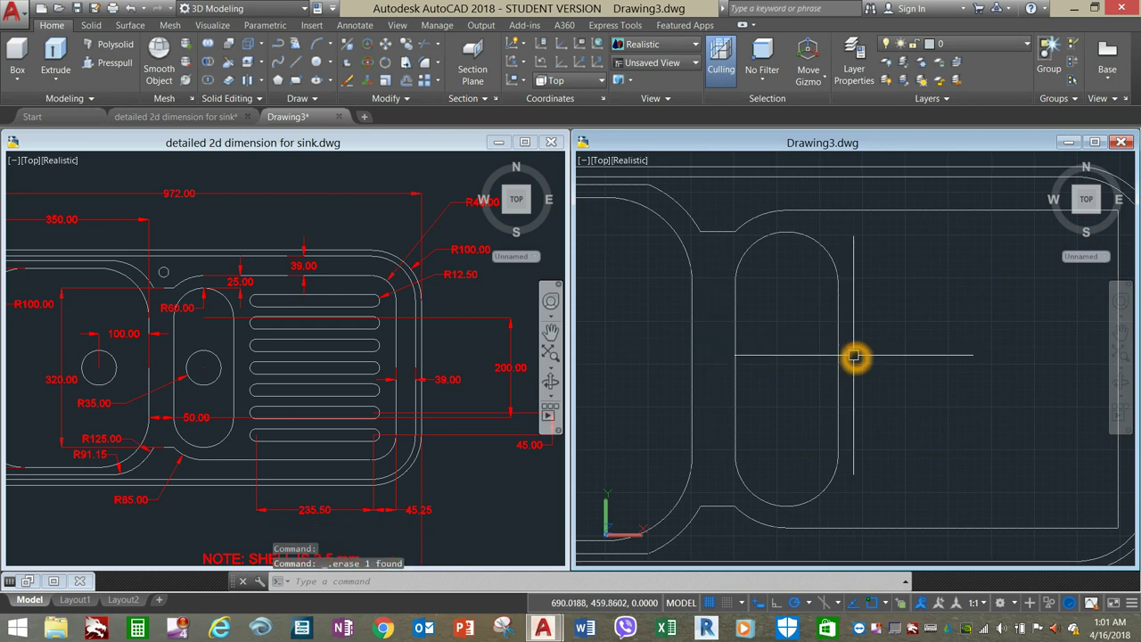
- Fillet the two outer corners of the drainboard outline with a 49 mm radius, using the Multiple option
scroll(857, 359, down, 4)
mouse_move(390, 291)
middle_down()
mouse_move(375, 280)
mouse_move(336, 291)
middle_up()
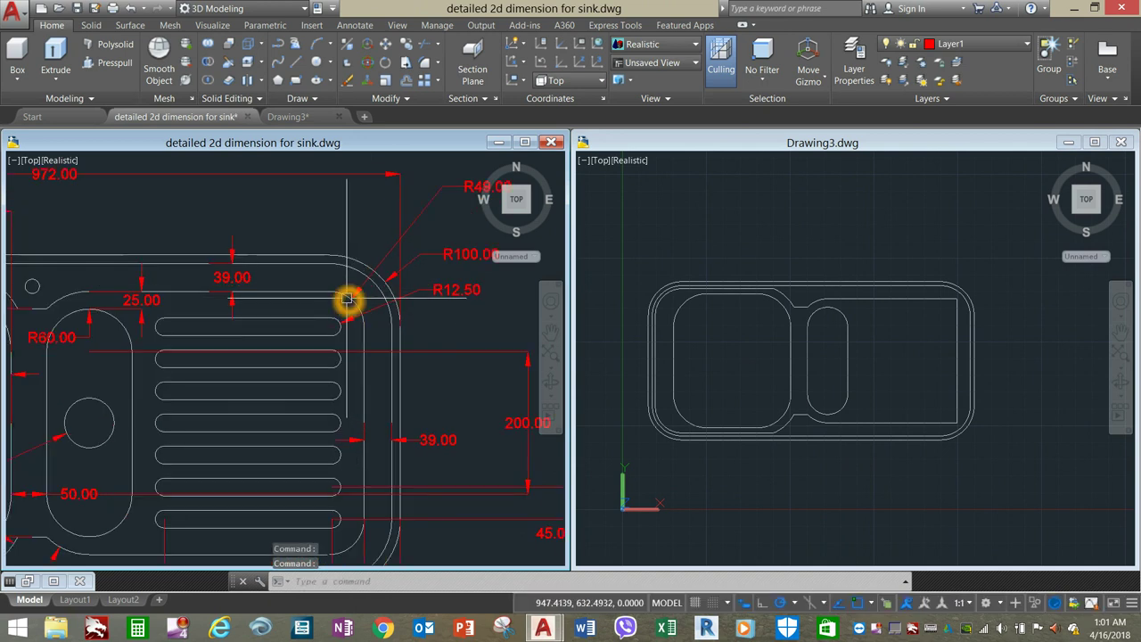
key(Escape)
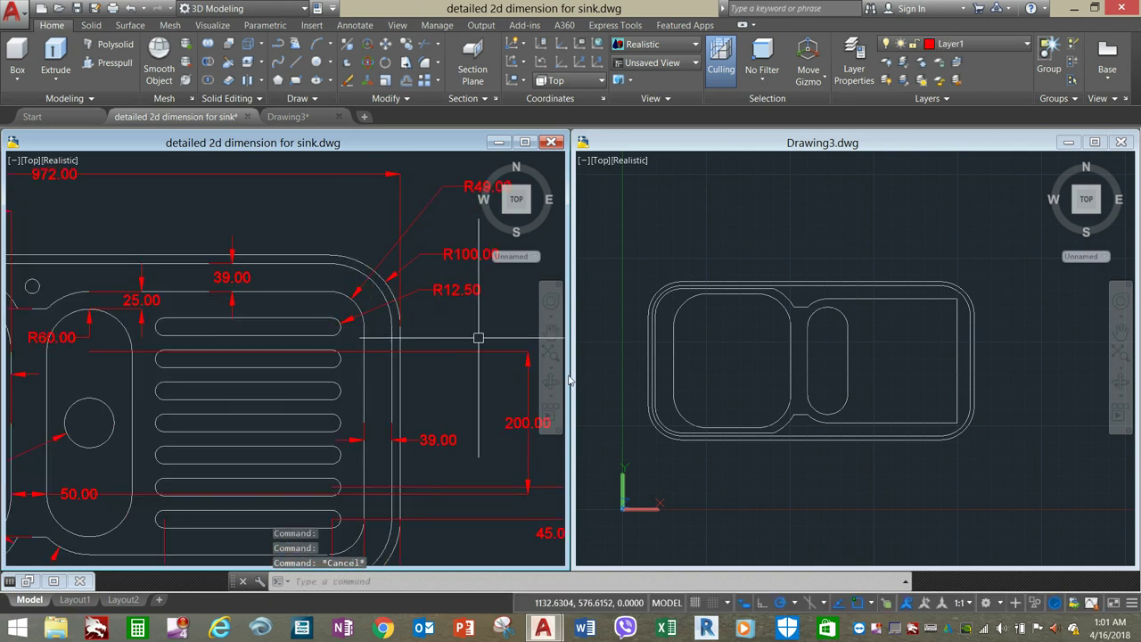
click(936, 385)
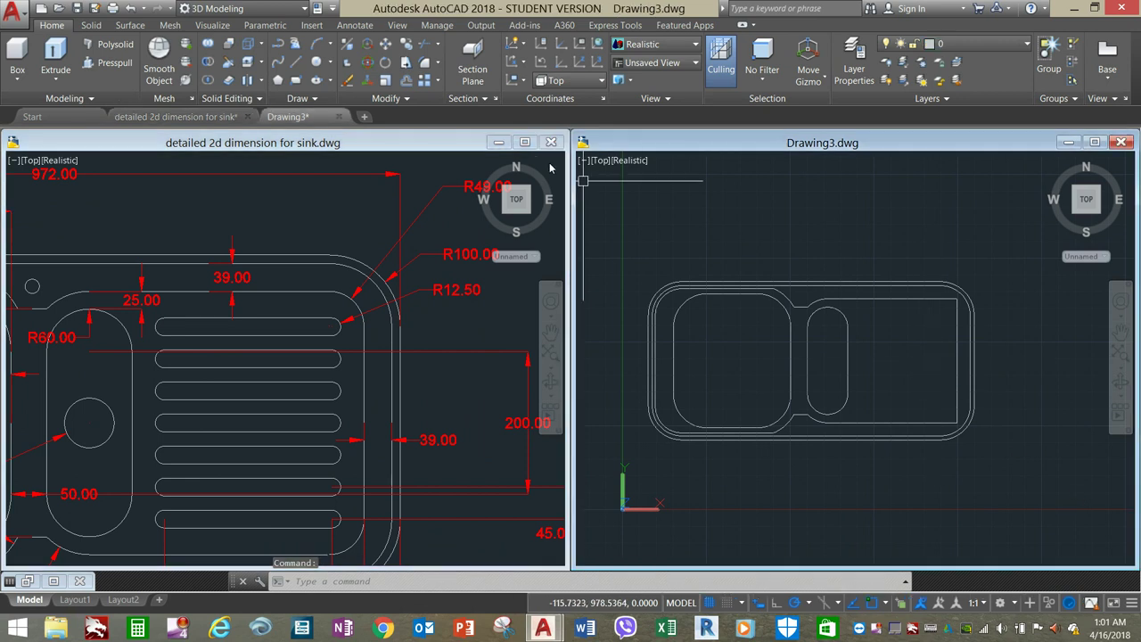
click(424, 64)
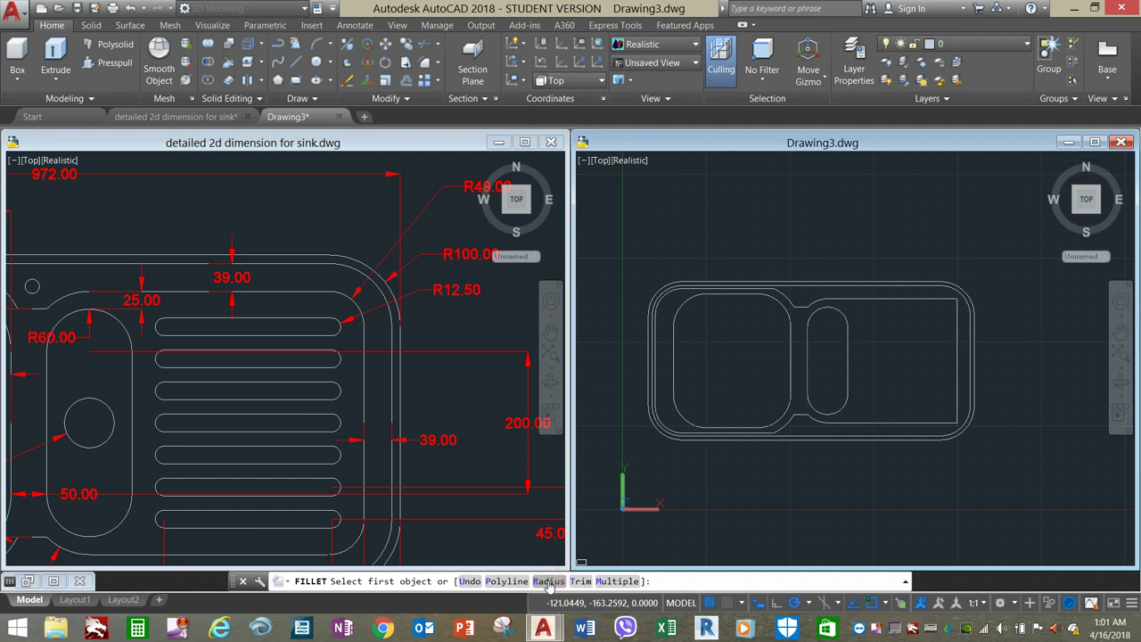
click(549, 581)
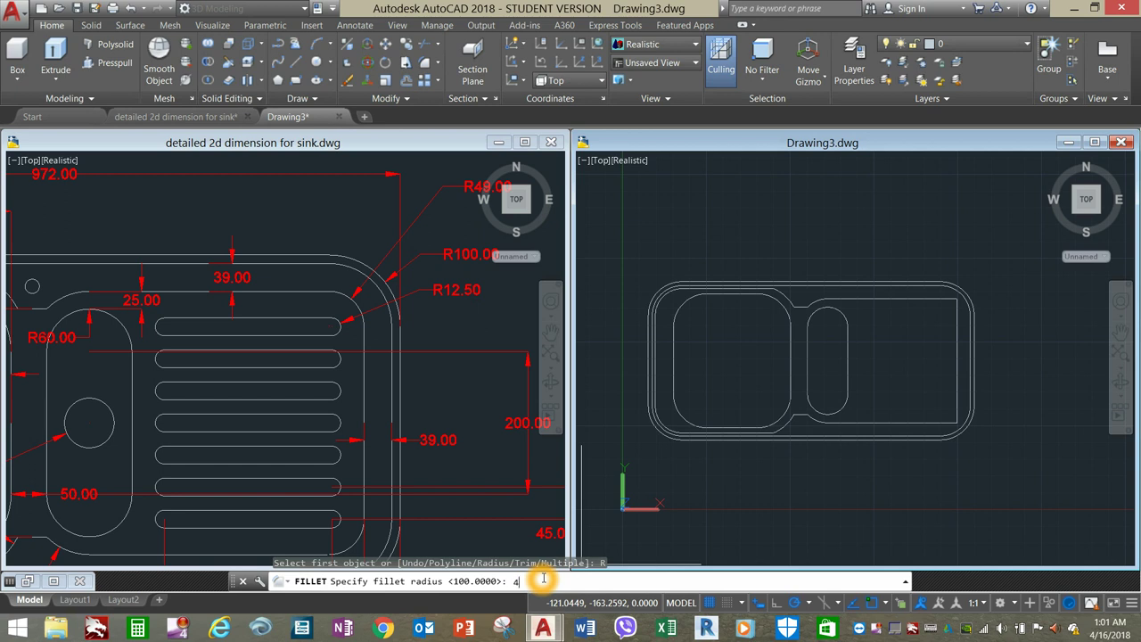
key(Return)
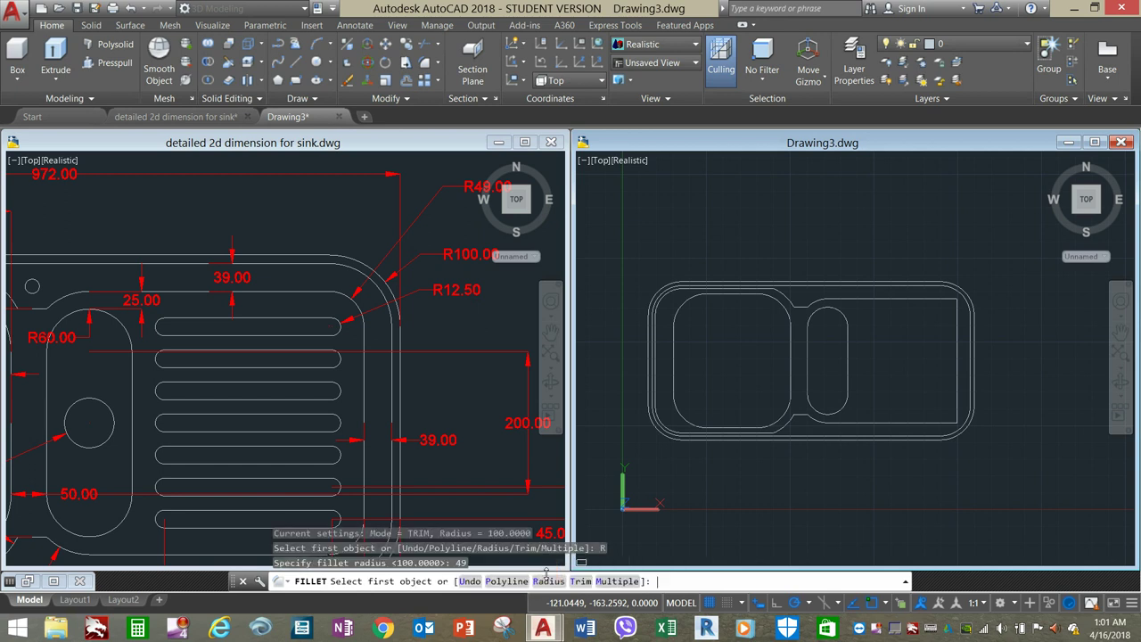
click(609, 580)
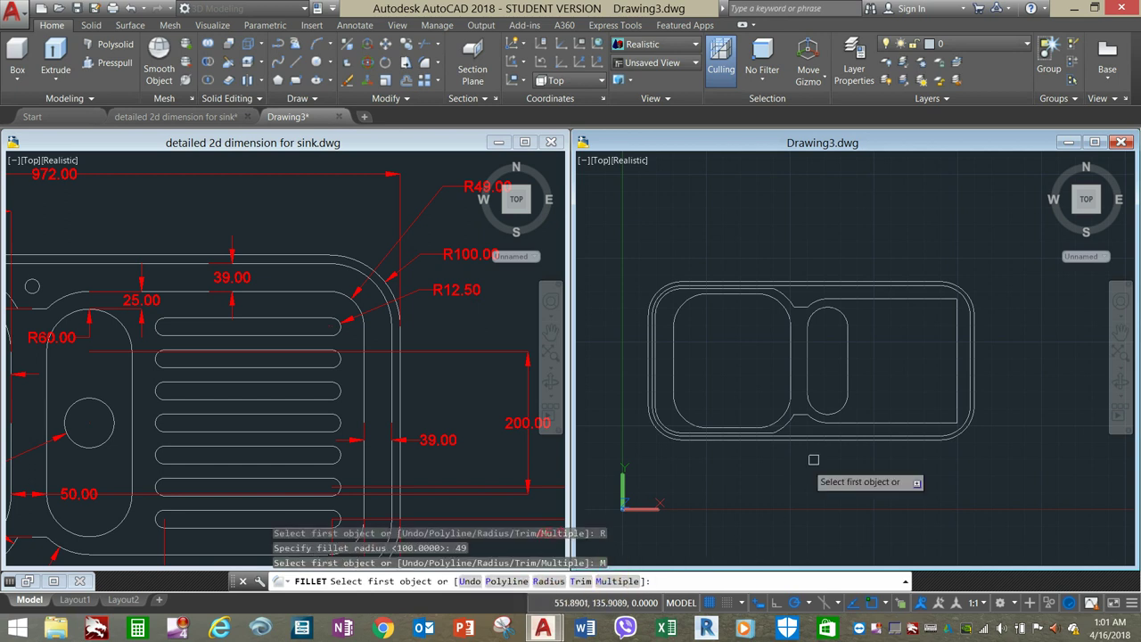
click(919, 303)
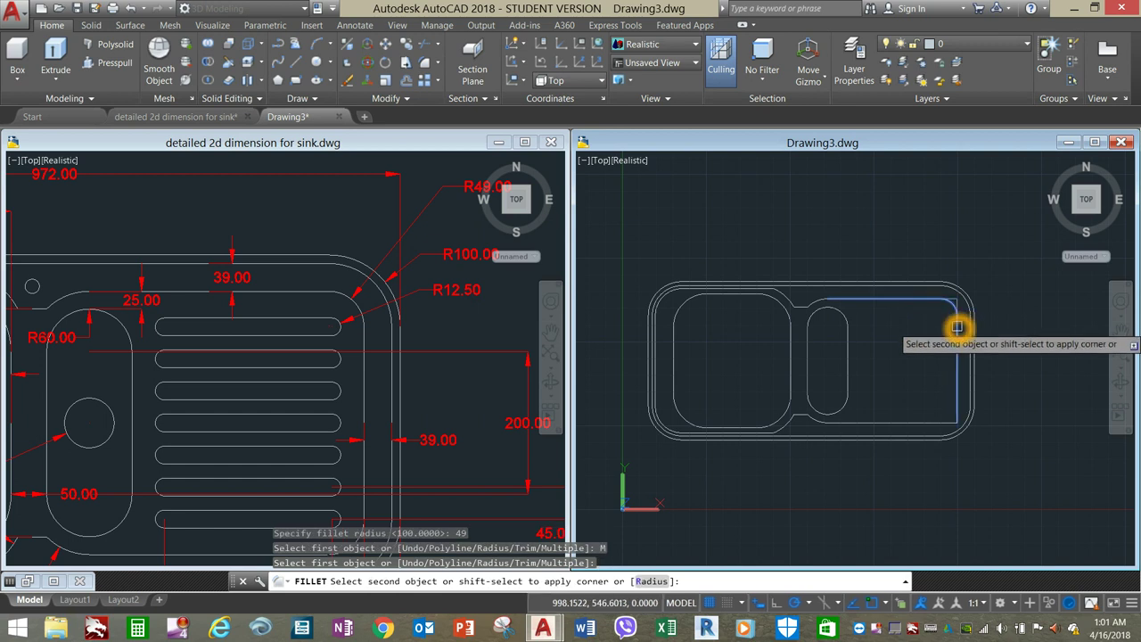
click(958, 325)
click(960, 395)
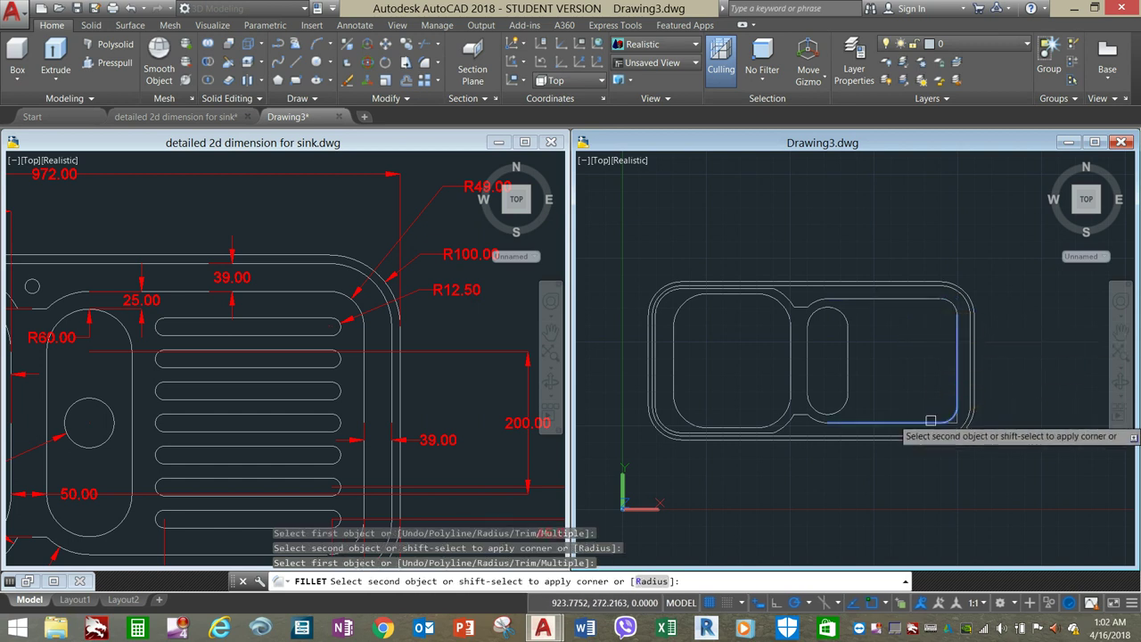
click(929, 422)
right_click(869, 332)
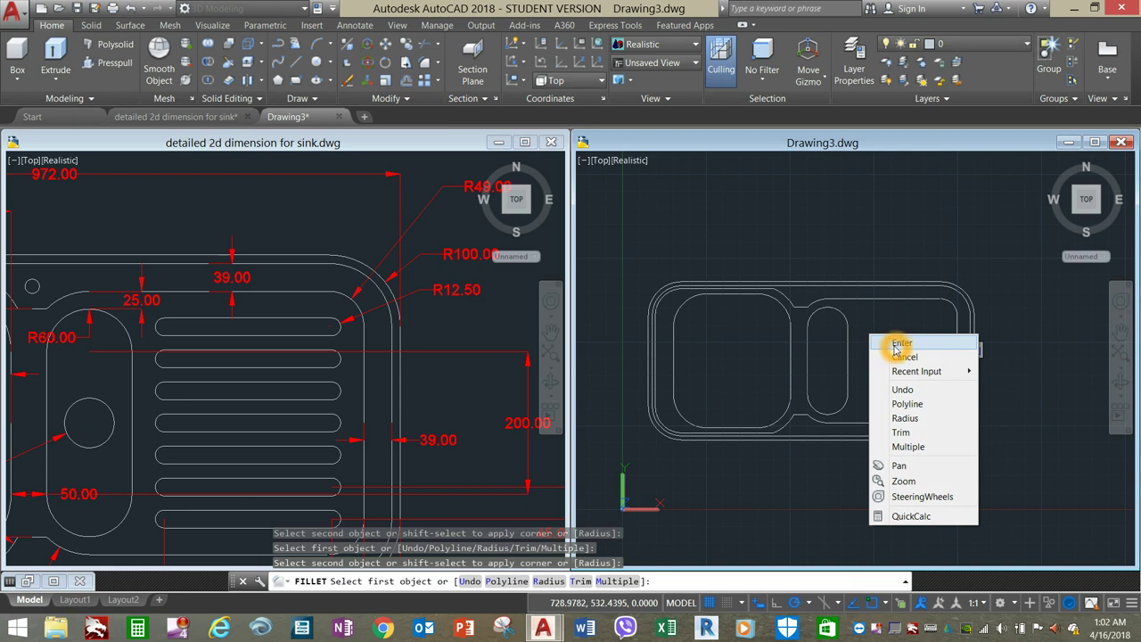
click(900, 344)
- Examine the outlines and dimensions around the two bowls in the reference drawing
click(240, 306)
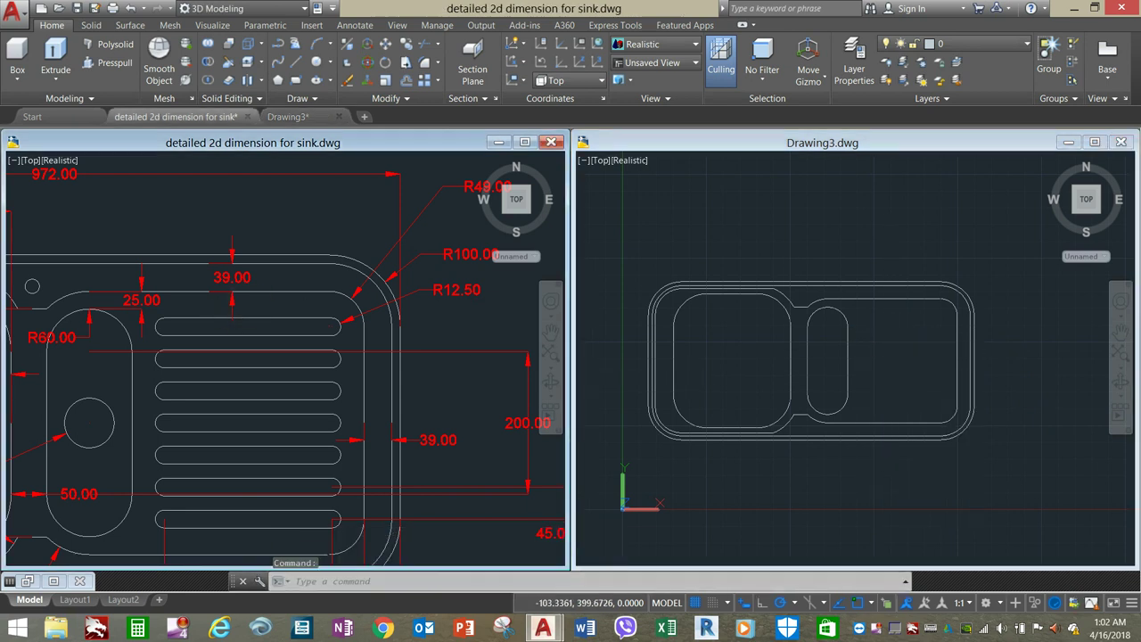
scroll(242, 303, down, 5)
scroll(286, 288, up, 4)
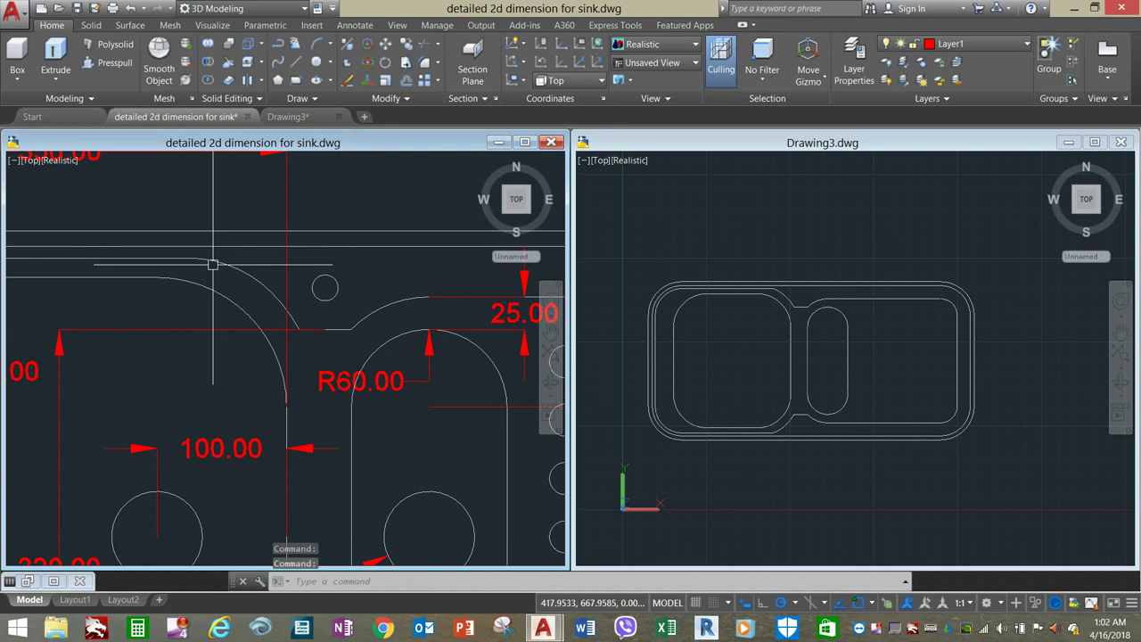
scroll(214, 268, down, 3)
mouse_move(232, 273)
middle_down()
mouse_move(265, 251)
mouse_move(287, 187)
middle_up()
scroll(288, 186, down, 2)
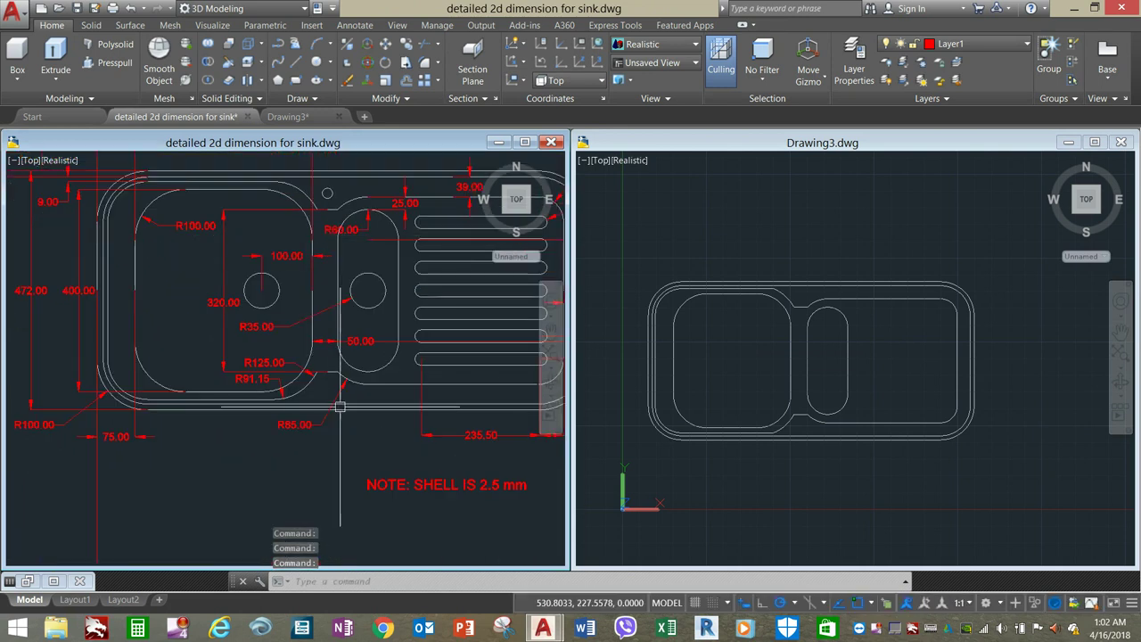
- Draw a drain circle of radius 35 at the centre of the small bowl
click(767, 328)
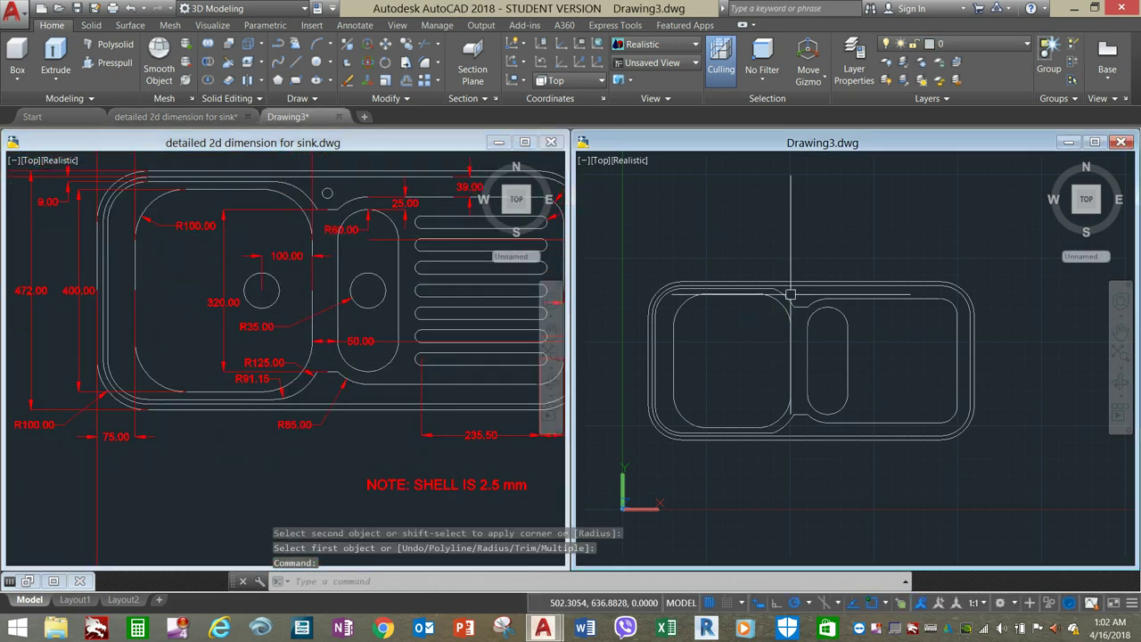
scroll(768, 301, up, 5)
scroll(766, 303, down, 5)
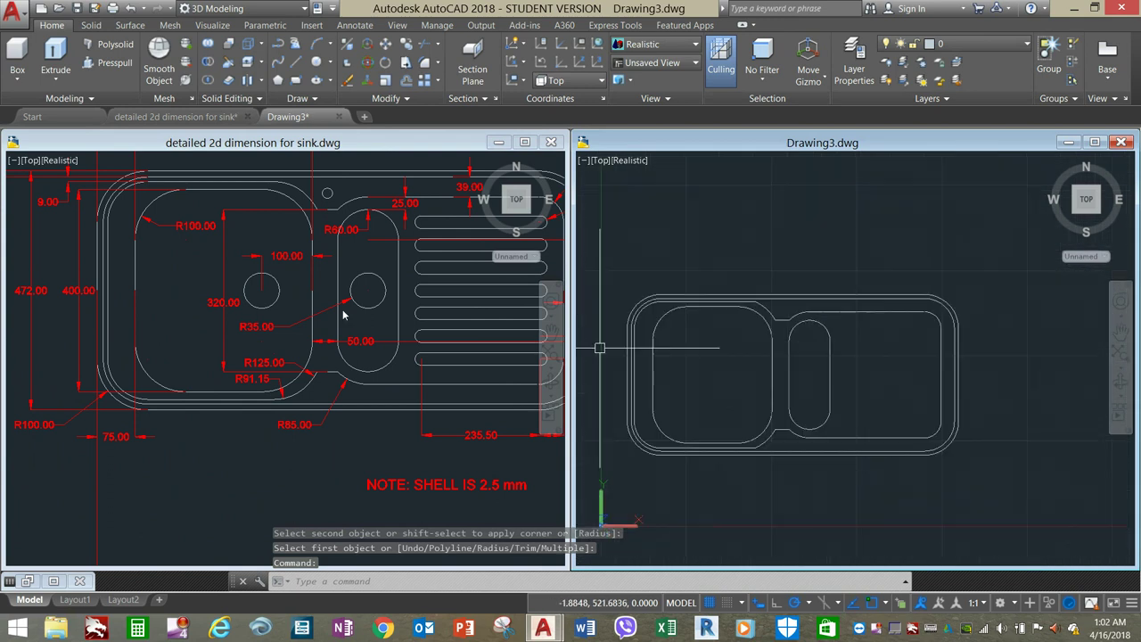
click(173, 260)
middle_drag(173, 260, 189, 335)
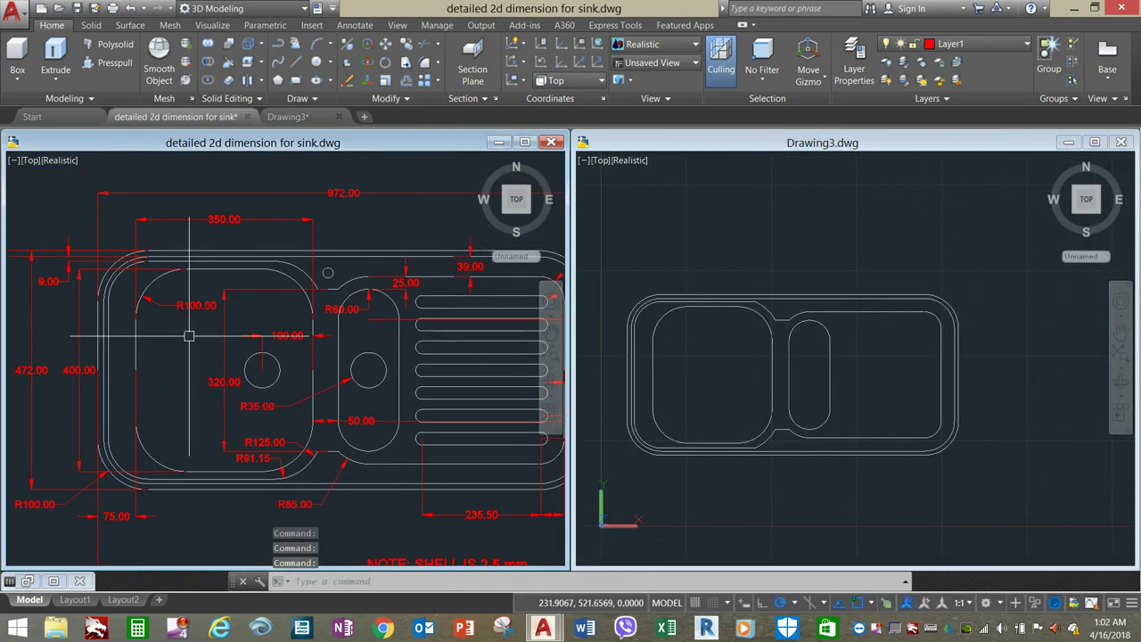
click(740, 424)
text(f)
key(Return)
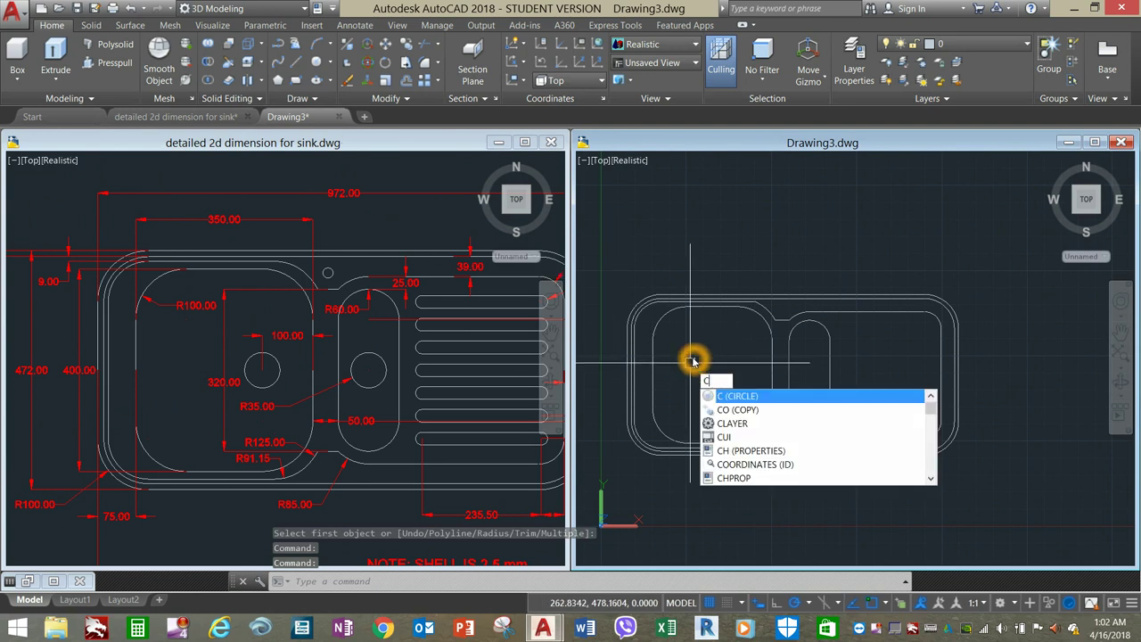
key(Return)
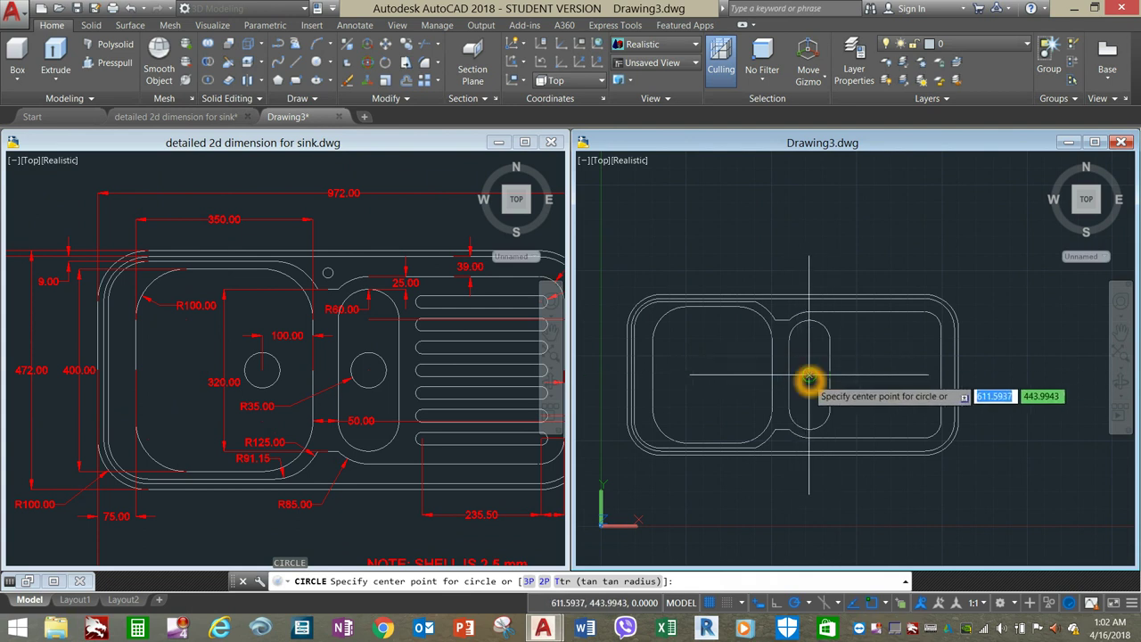
scroll(795, 395, up, 6)
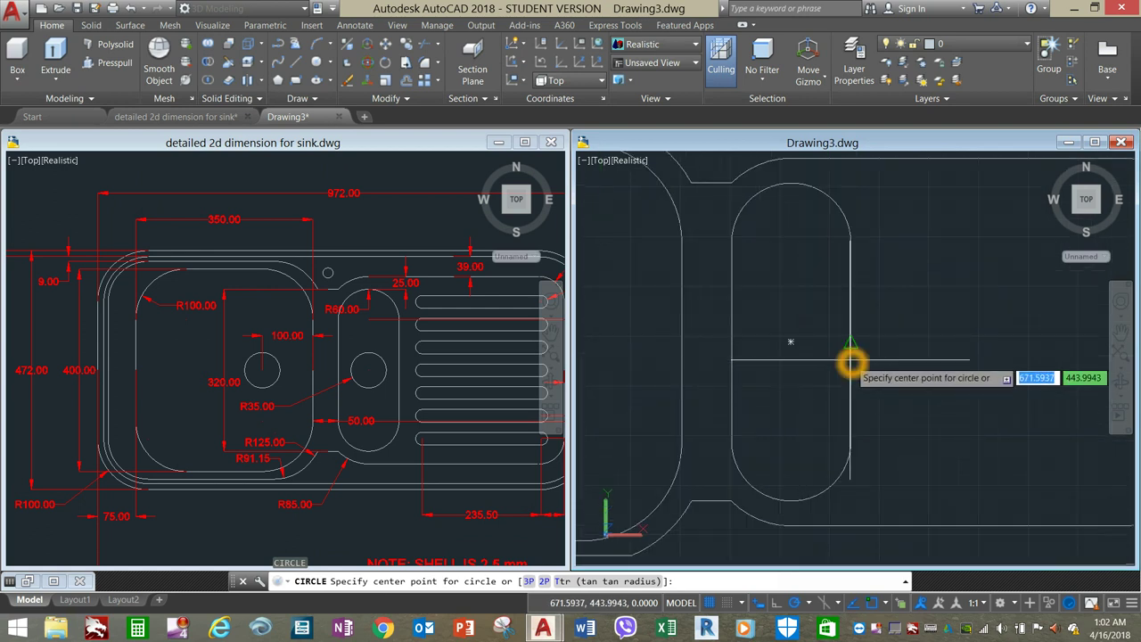
click(881, 605)
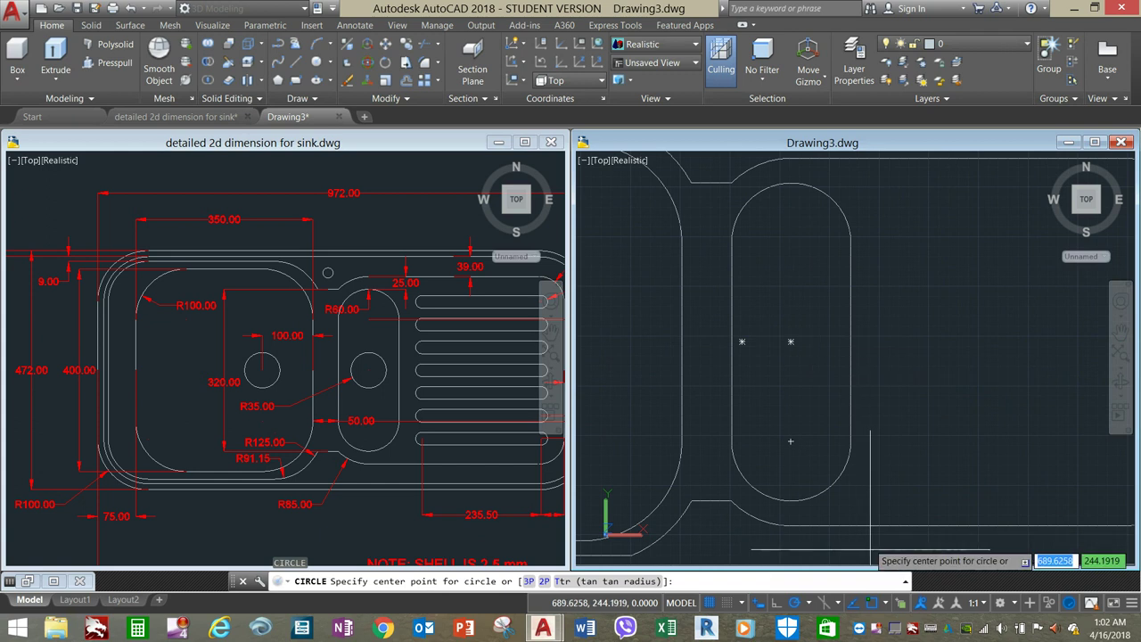
click(874, 604)
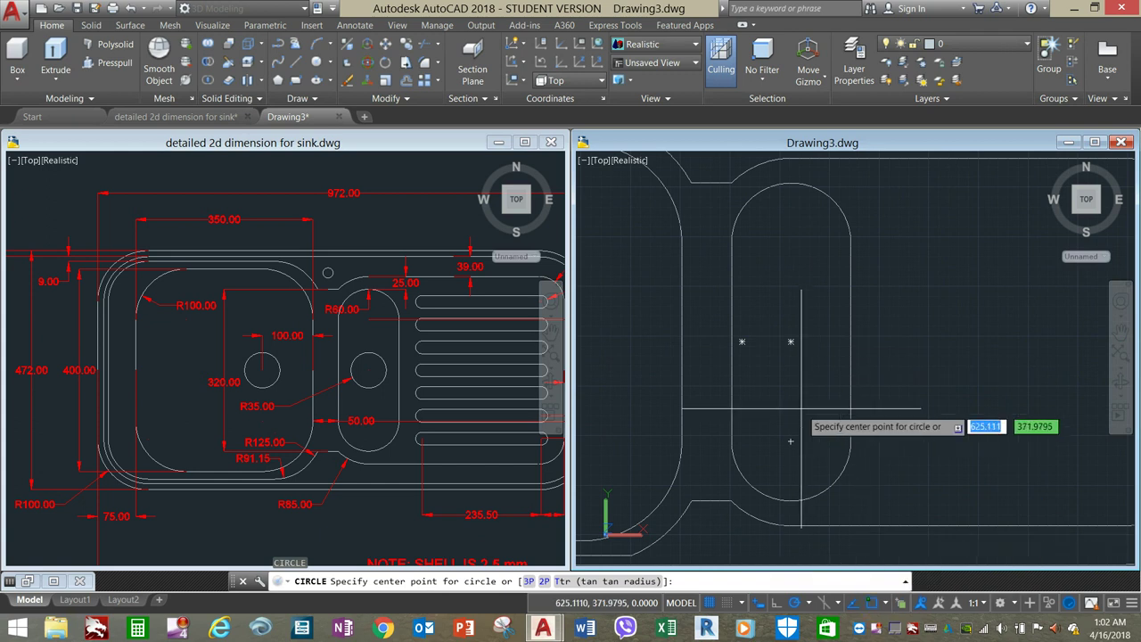
click(792, 348)
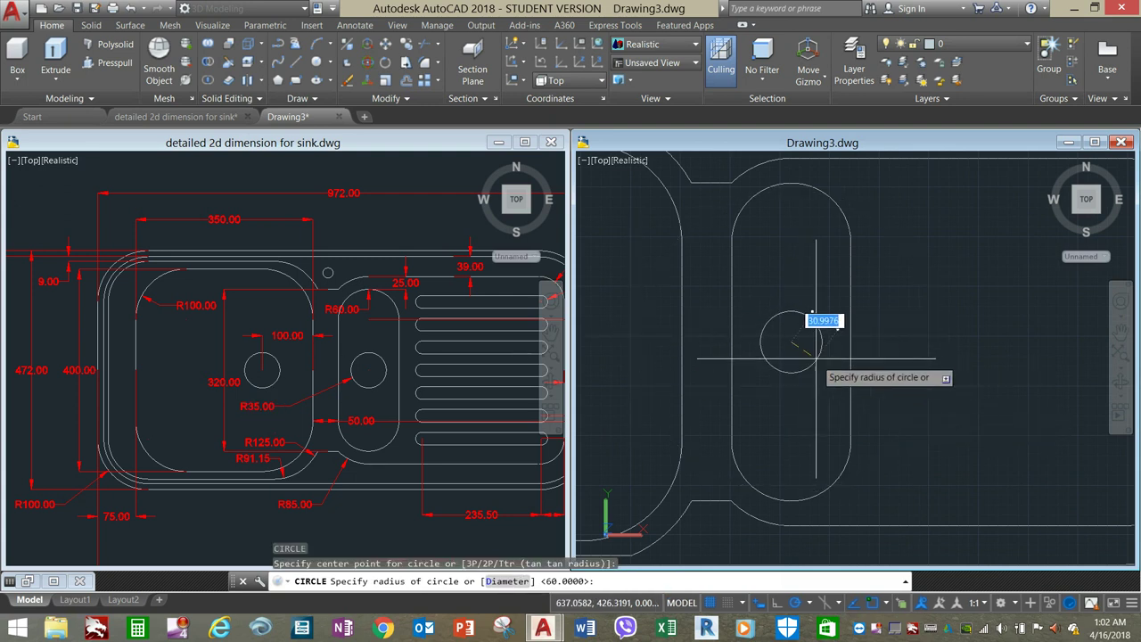
key(Return)
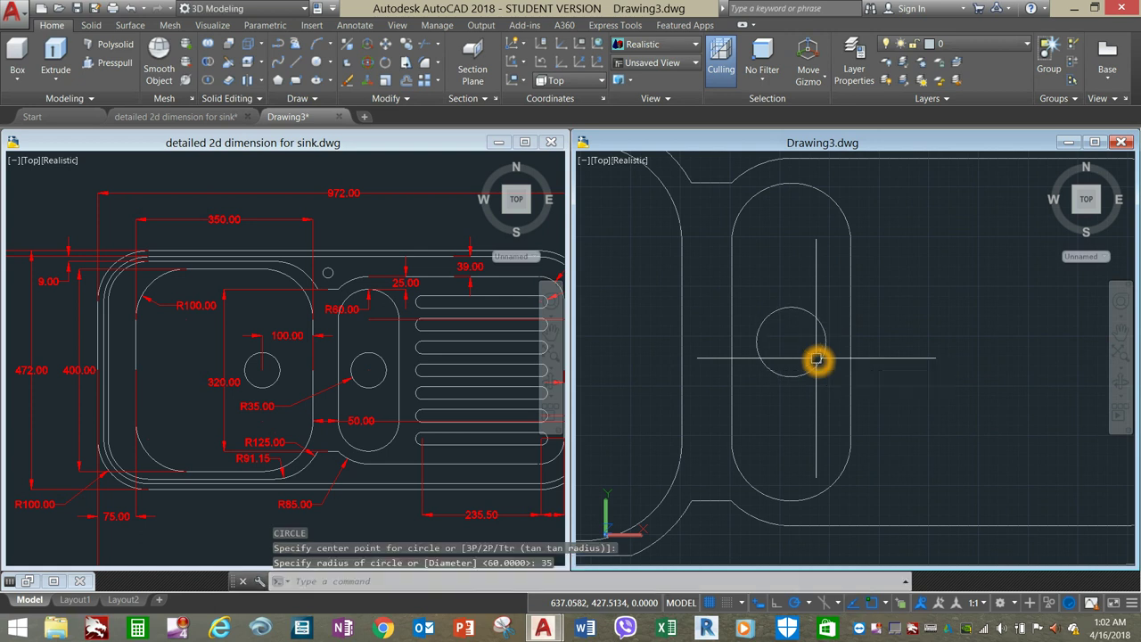
scroll(812, 361, down, 6)
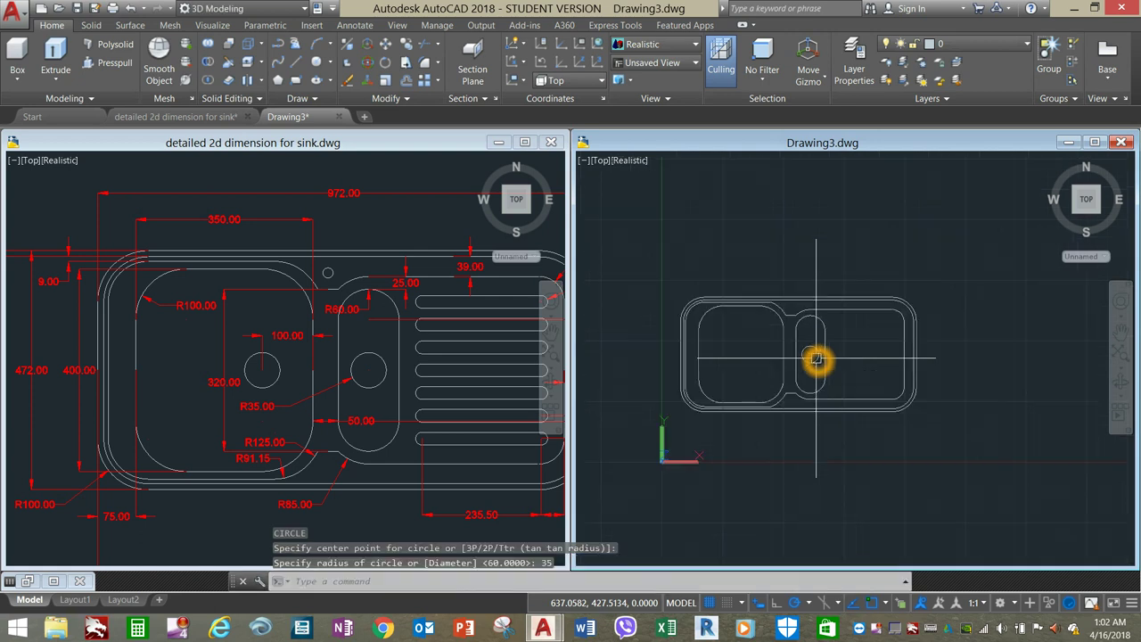
- Draw a drain circle of radius 35 in the large bowl, centred 100 inward from the midpoint of the side facing the small bowl
click(301, 398)
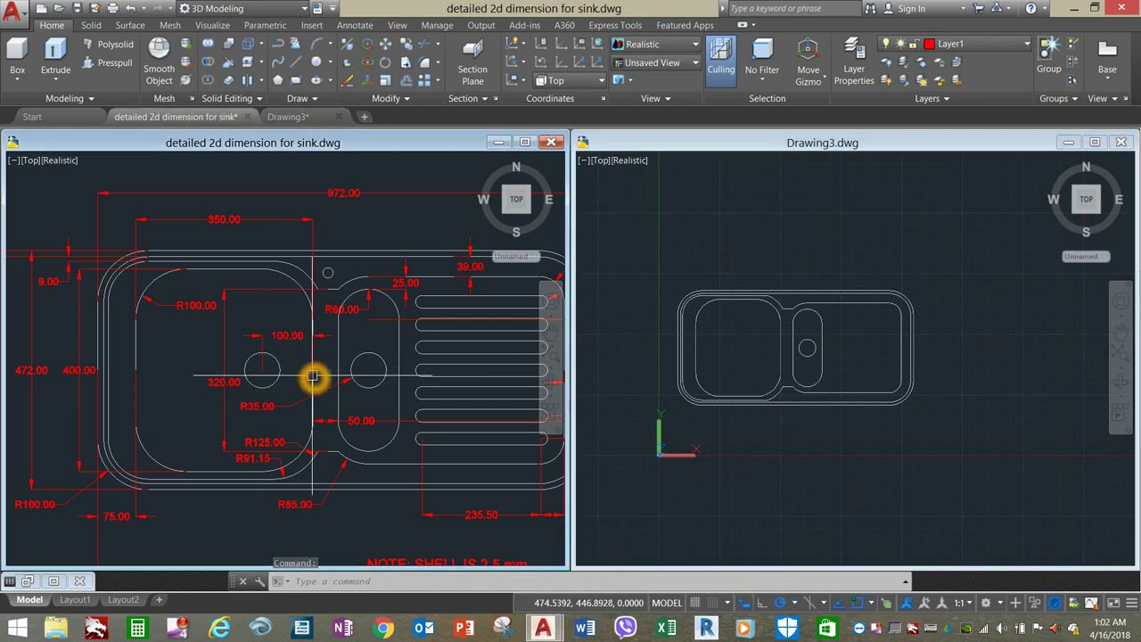
click(727, 350)
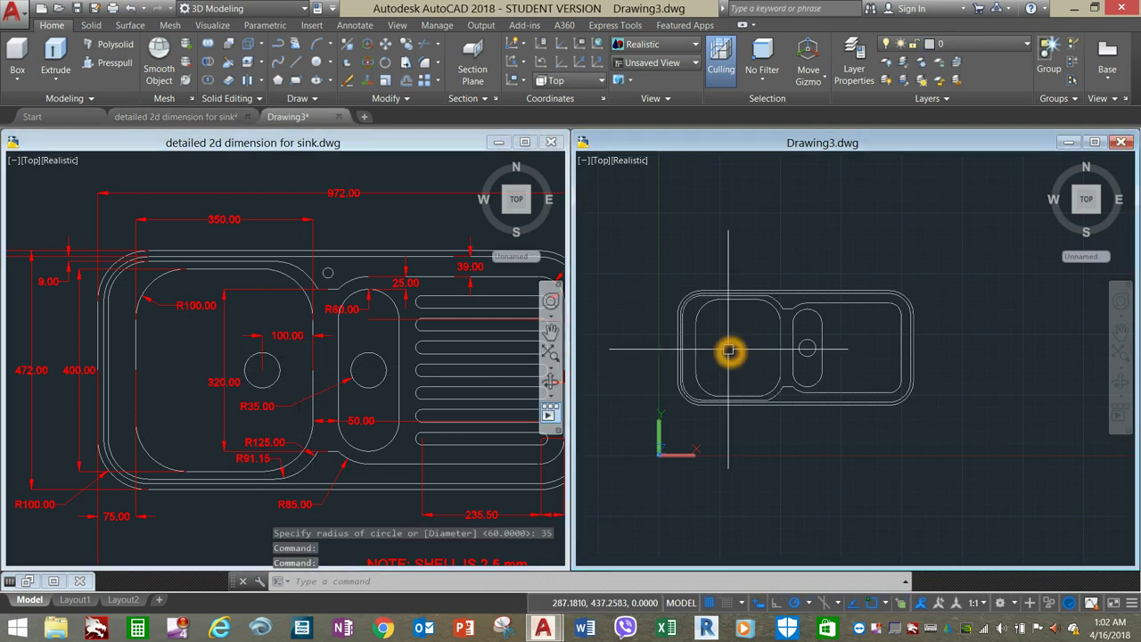
text(c)
key(Return)
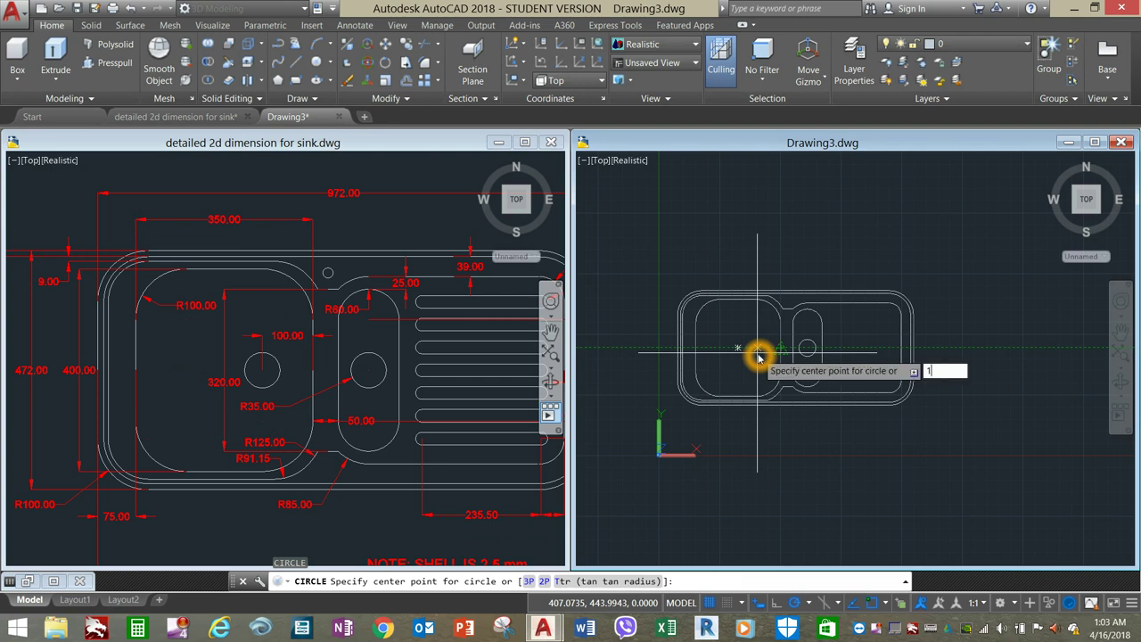
key(Return)
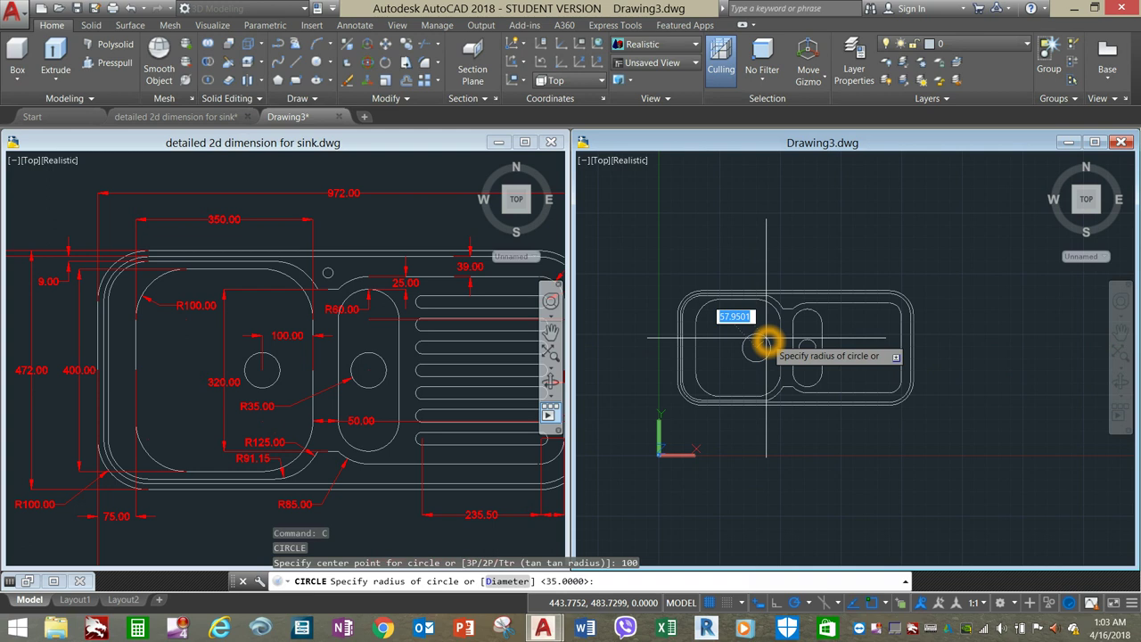
text(35)
key(Return)
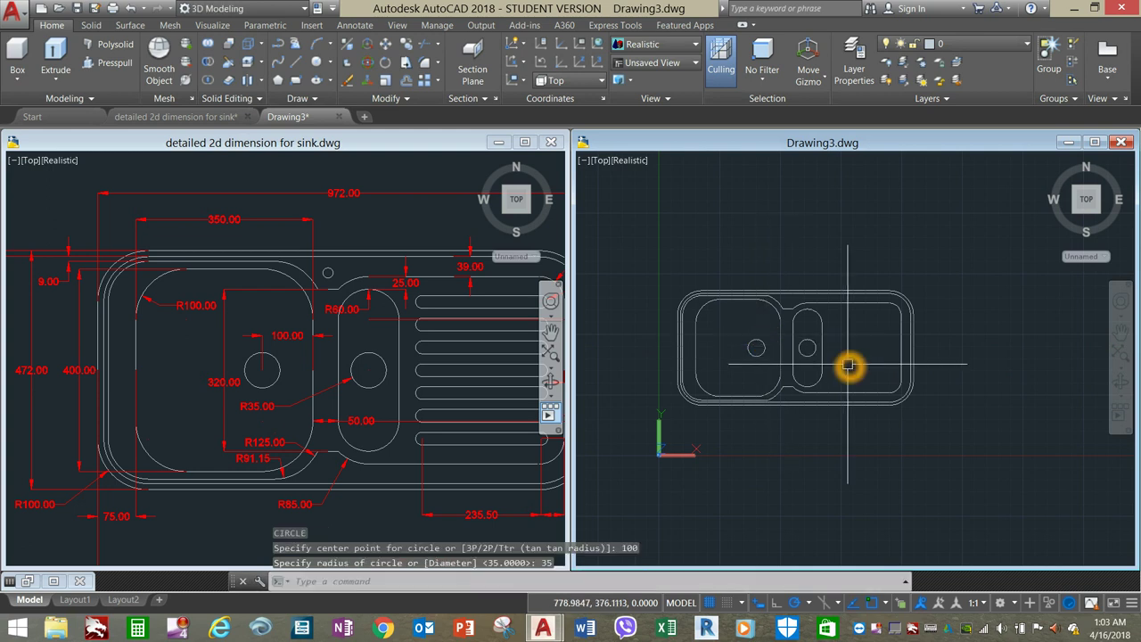
- Draw a three-tangent circle touching the large bowl's drain, its upper outer arc near the small bowl, and the upper outline line
click(259, 331)
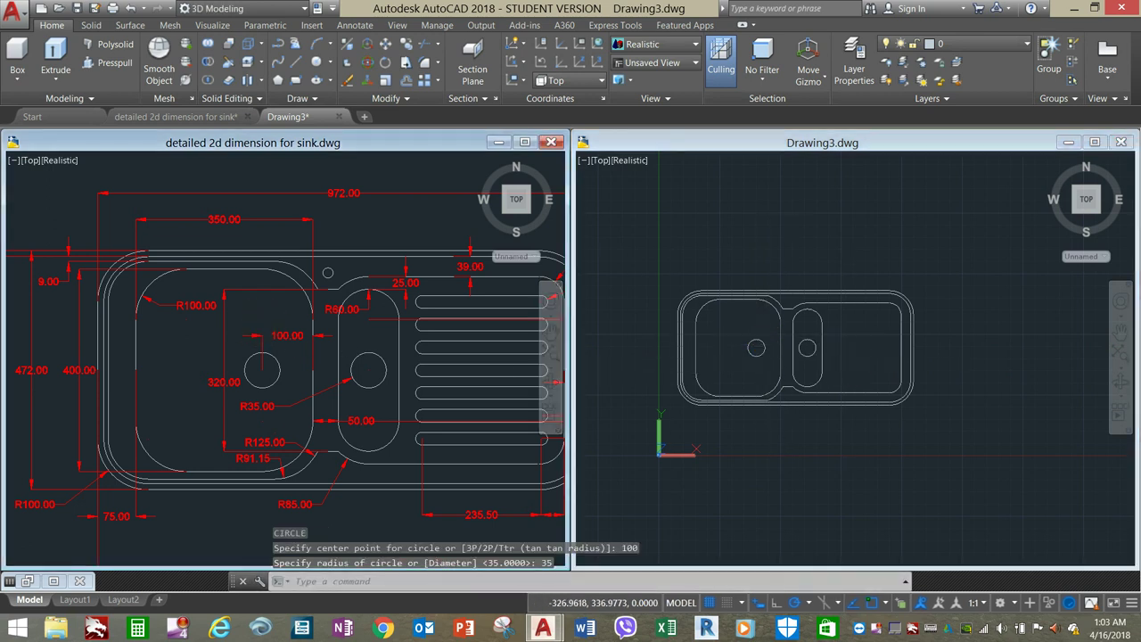
middle_drag(259, 331, 235, 324)
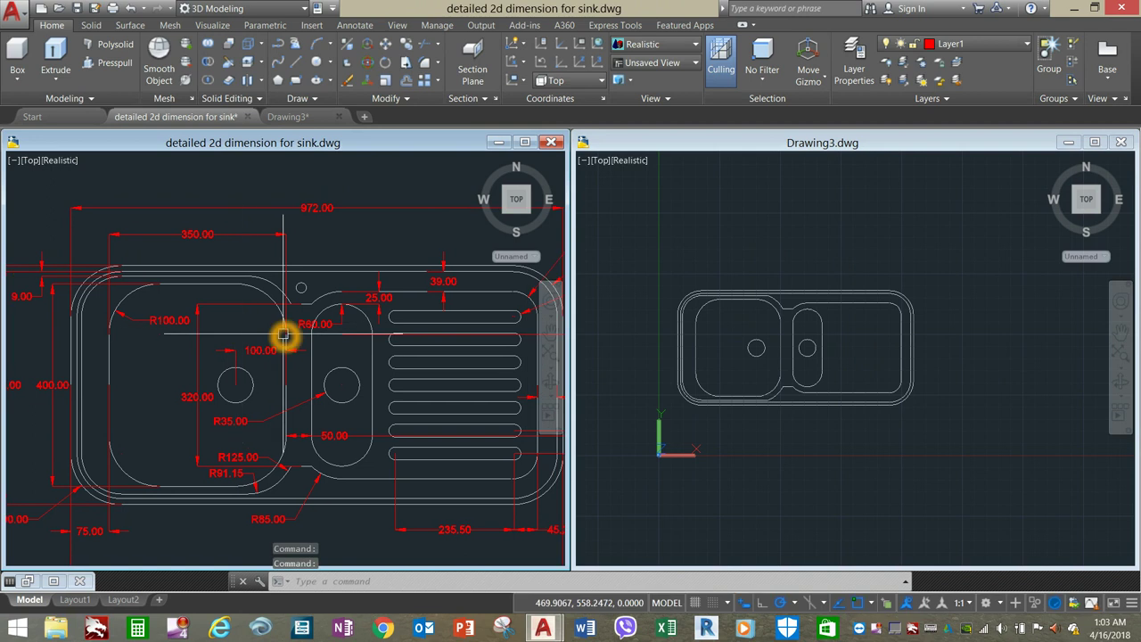
click(754, 316)
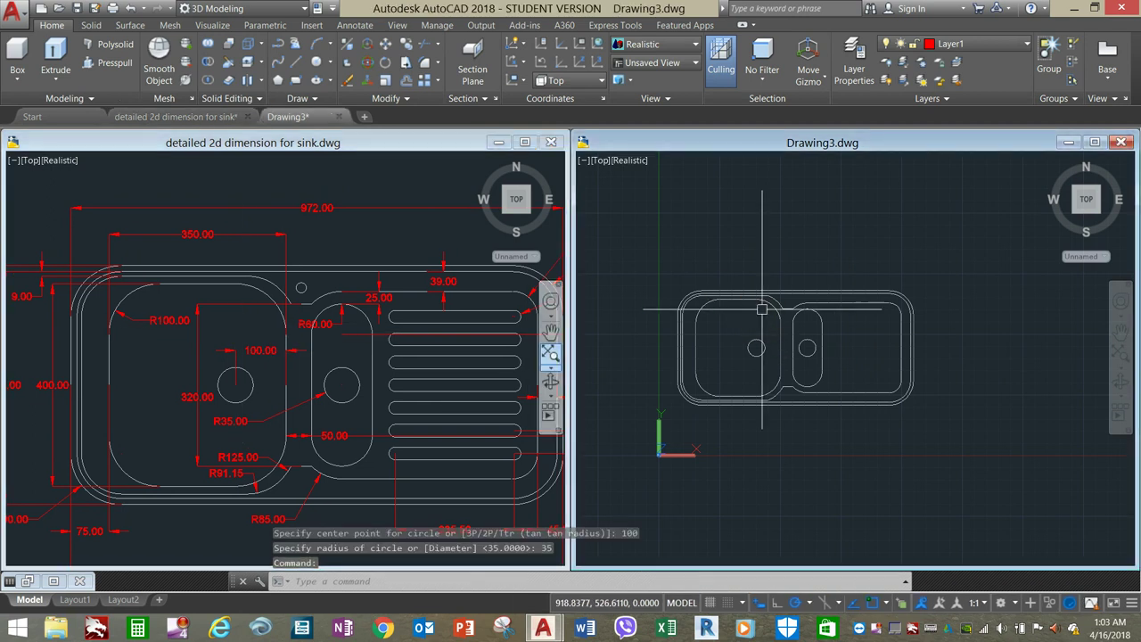
scroll(767, 299, up, 4)
scroll(747, 302, up, 3)
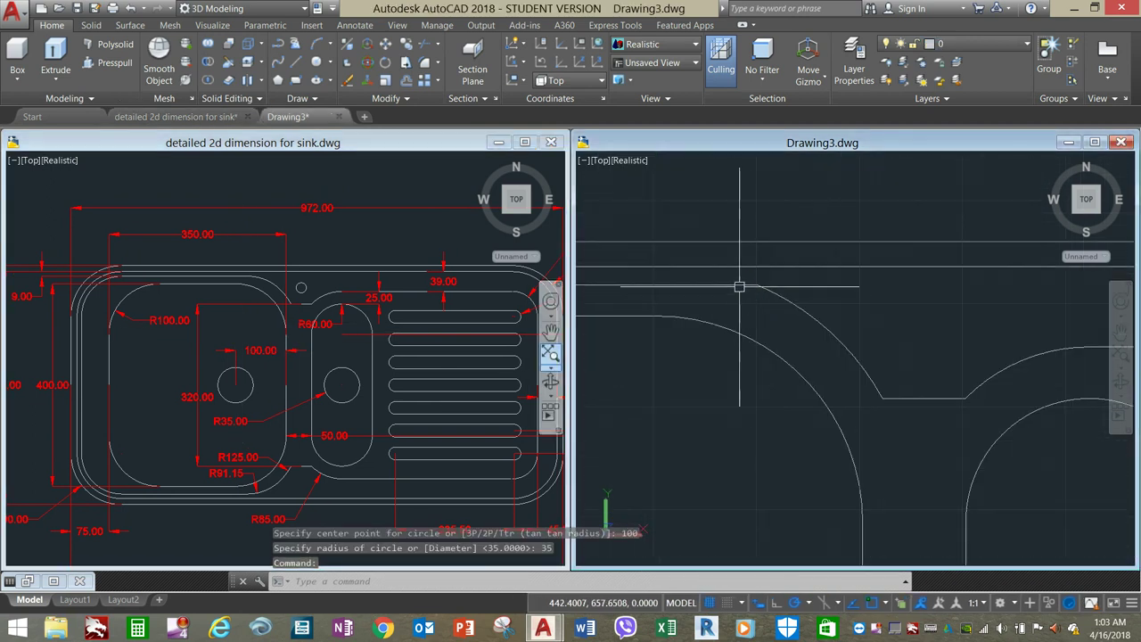
scroll(776, 302, down, 5)
middle_drag(765, 339, 770, 278)
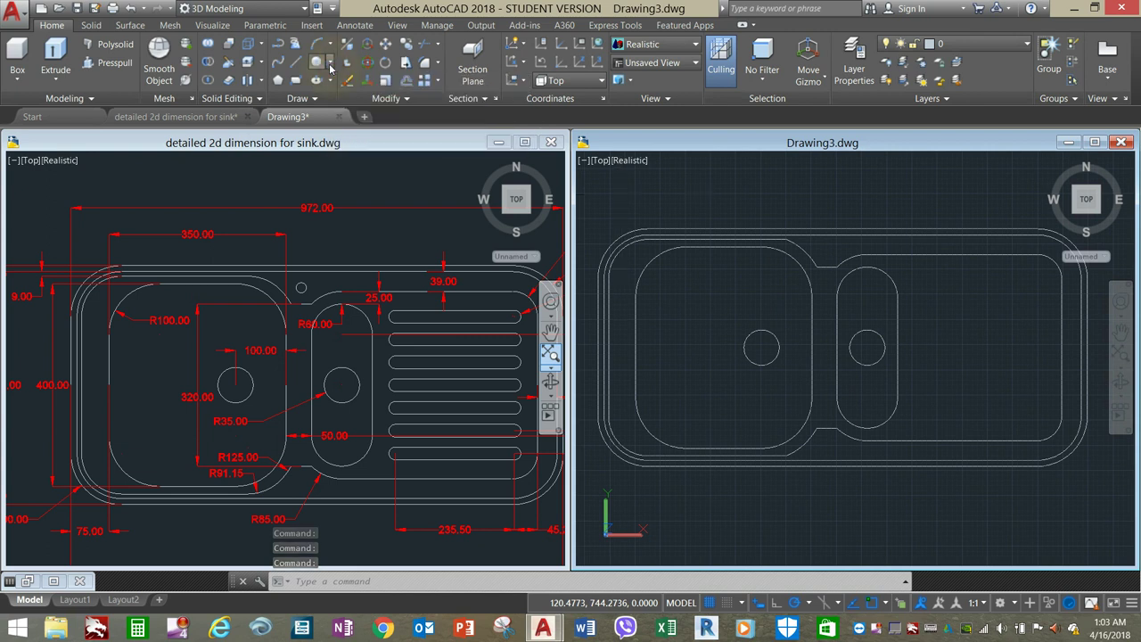
click(330, 64)
click(357, 216)
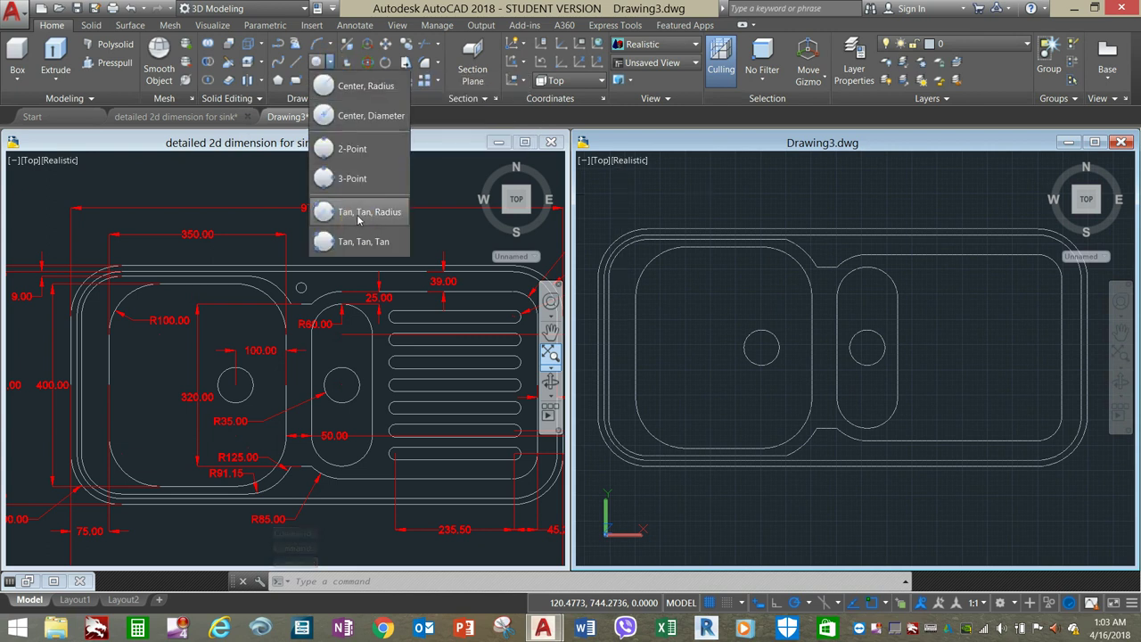
click(364, 244)
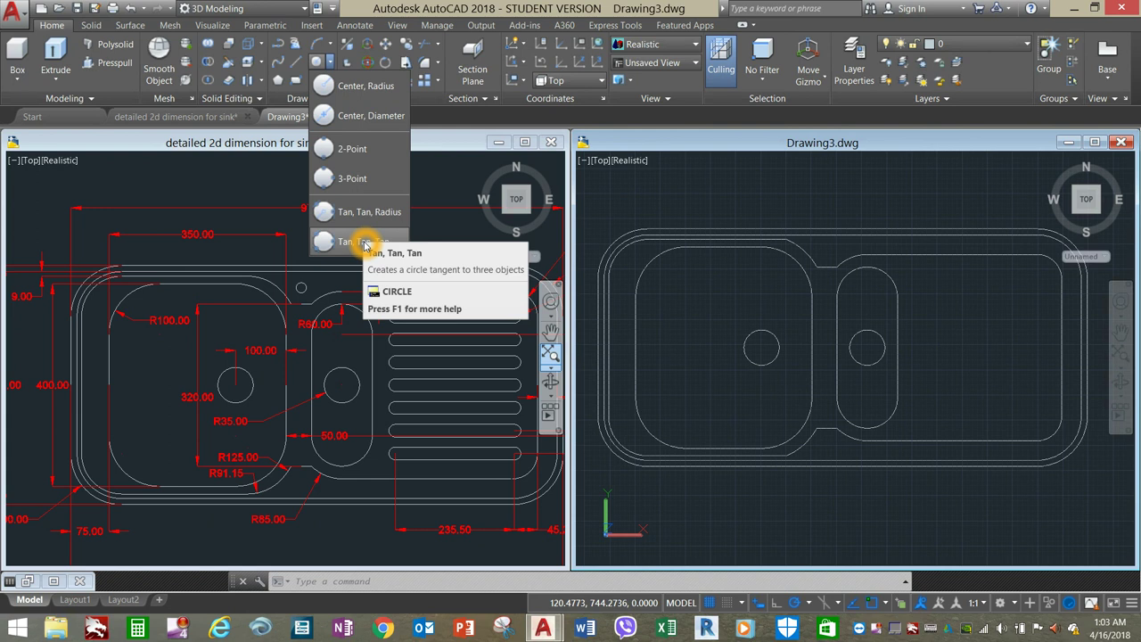
click(767, 332)
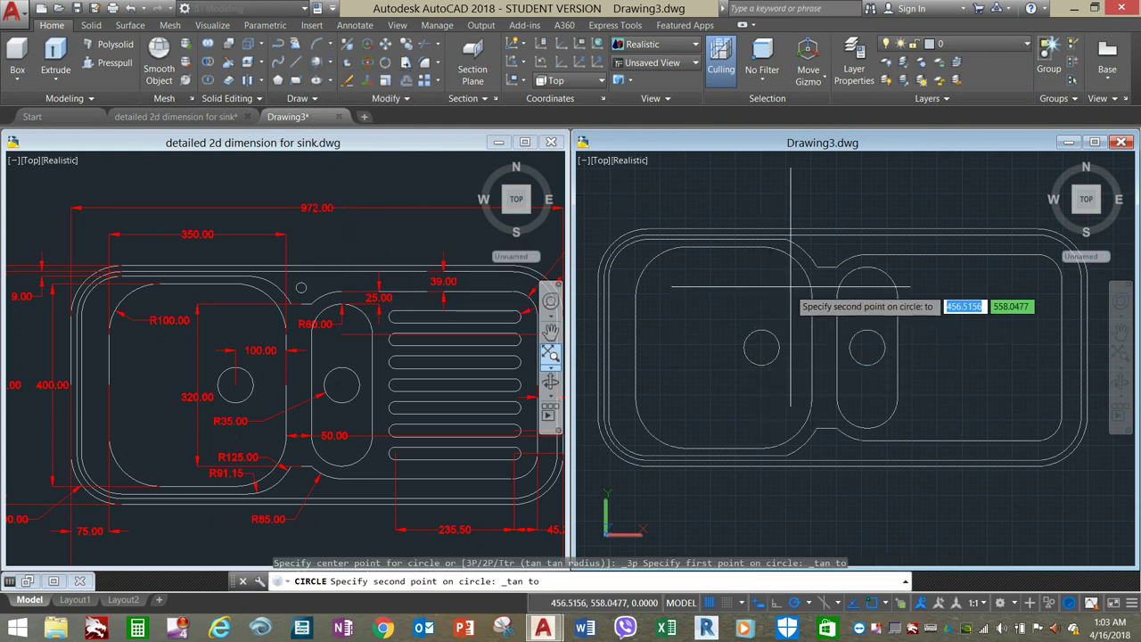
scroll(790, 287, up, 3)
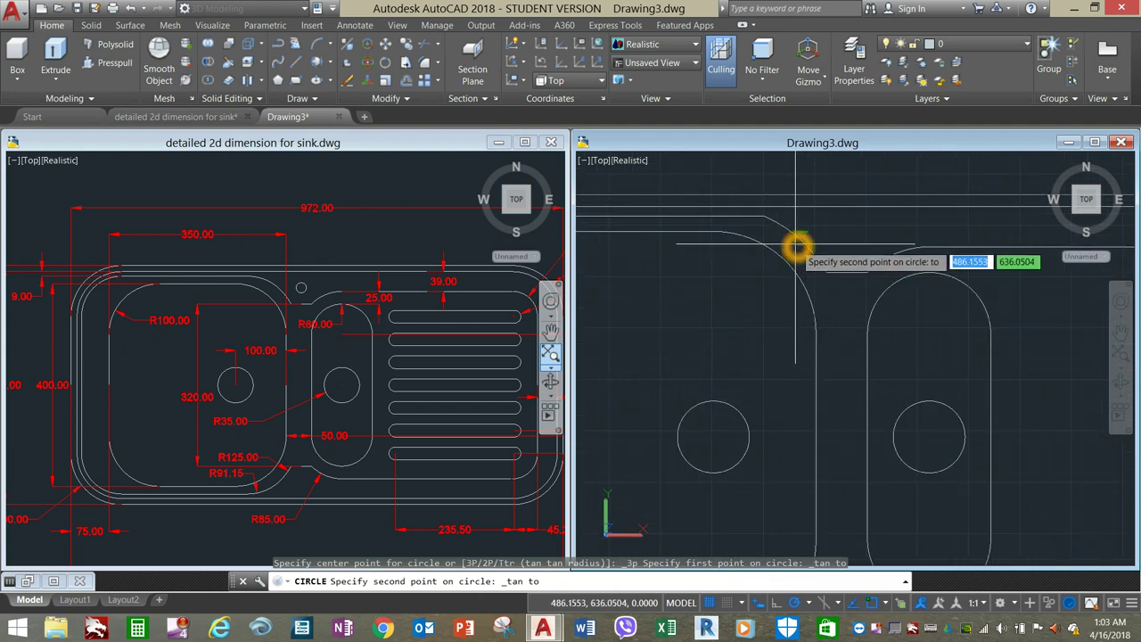
click(797, 248)
click(721, 217)
scroll(743, 242, up, 3)
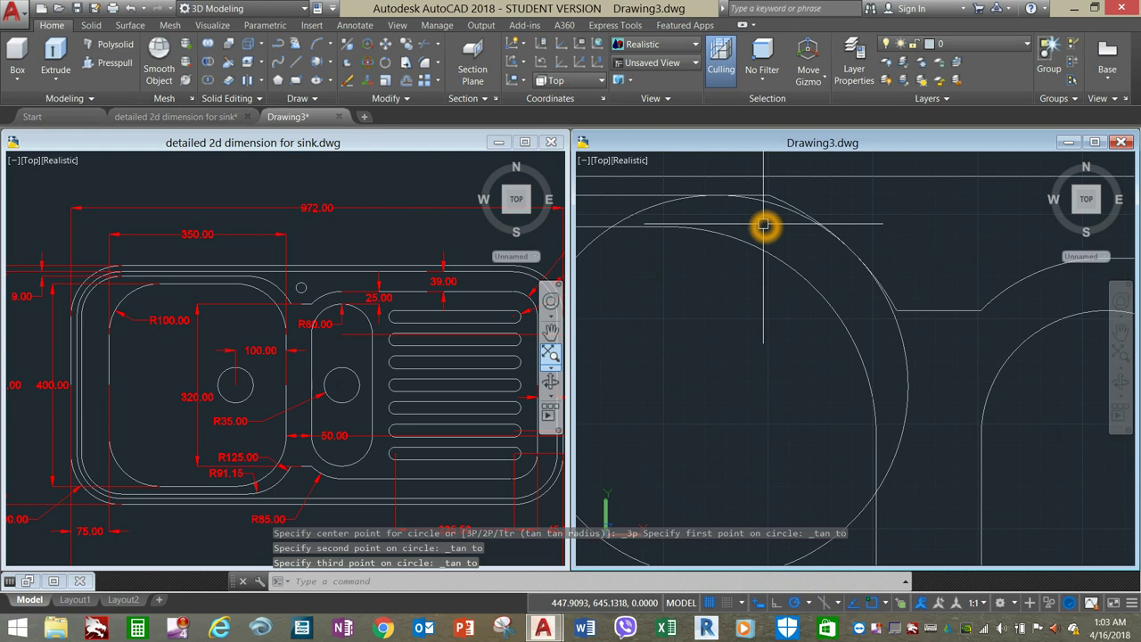
- Trim the sharp upper corner of the large bowl's outer outline that extends beyond the tangent circle
text(TR)
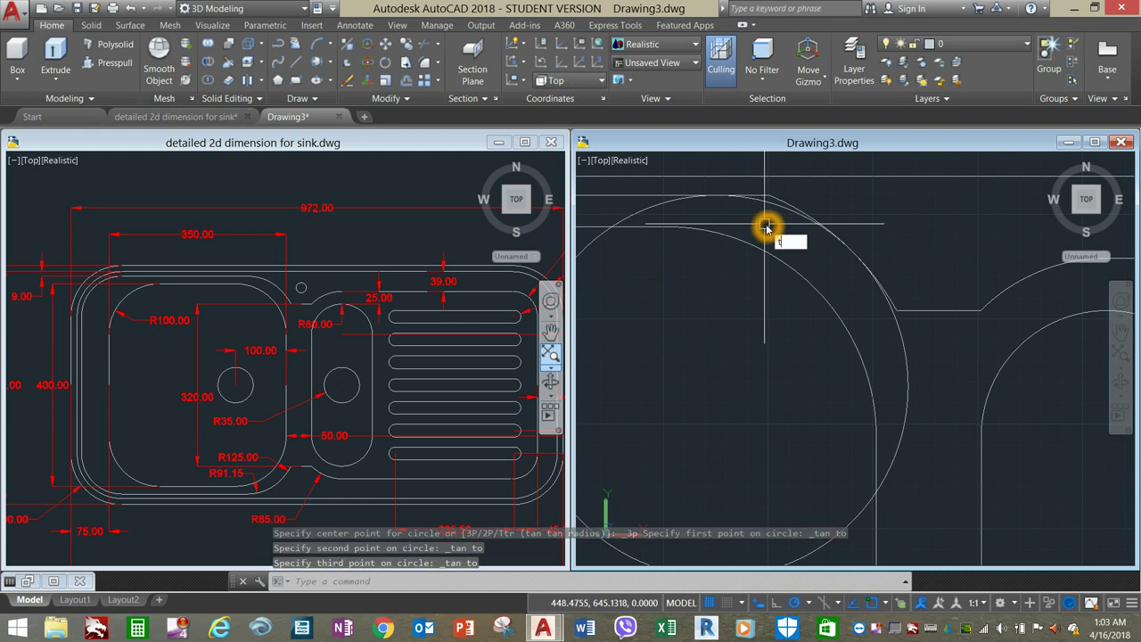
key(Return)
key(Return)
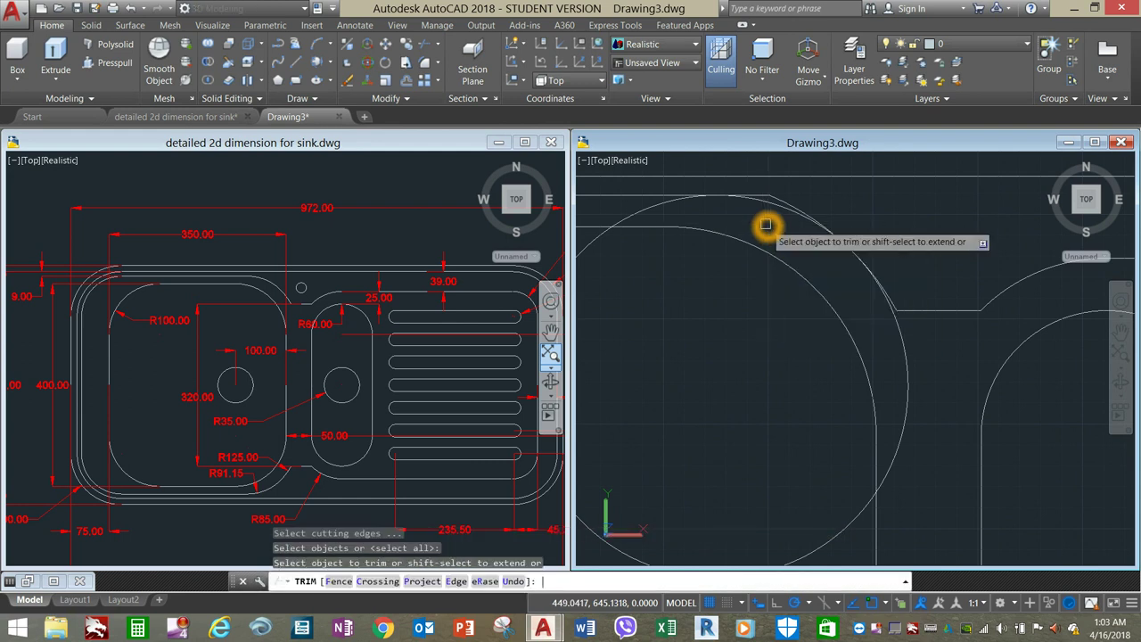
scroll(767, 222, up, 5)
click(778, 211)
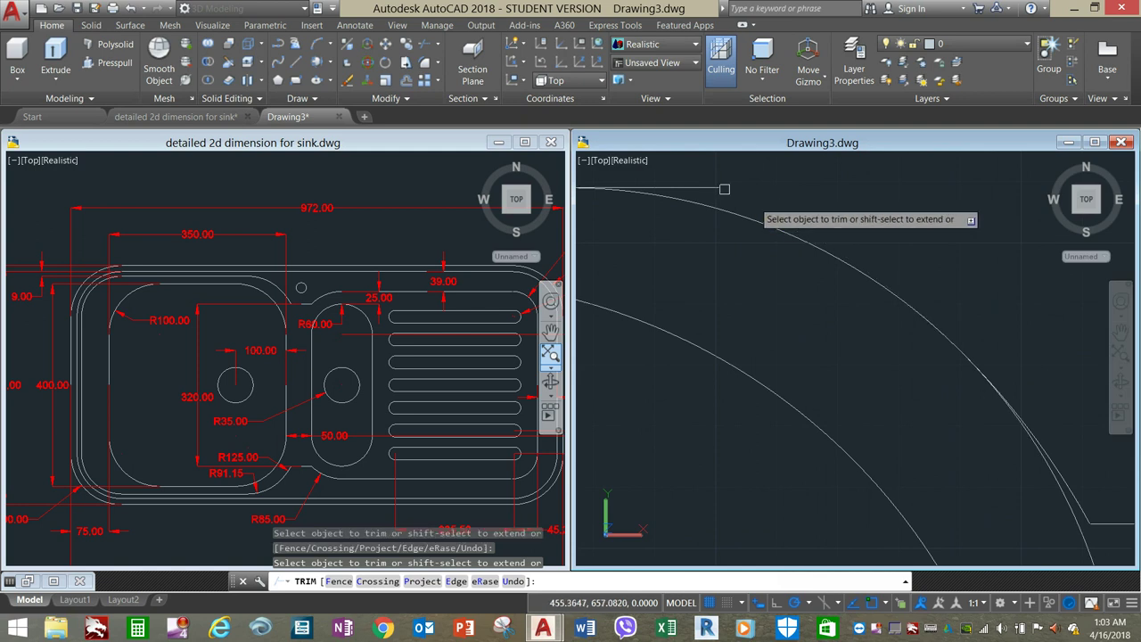
- Trim away the remaining parts of the tangent circle, keeping only the arc that rounds the outer outline's upper corner
scroll(705, 187, down, 5)
middle_drag(708, 187, 806, 201)
click(732, 208)
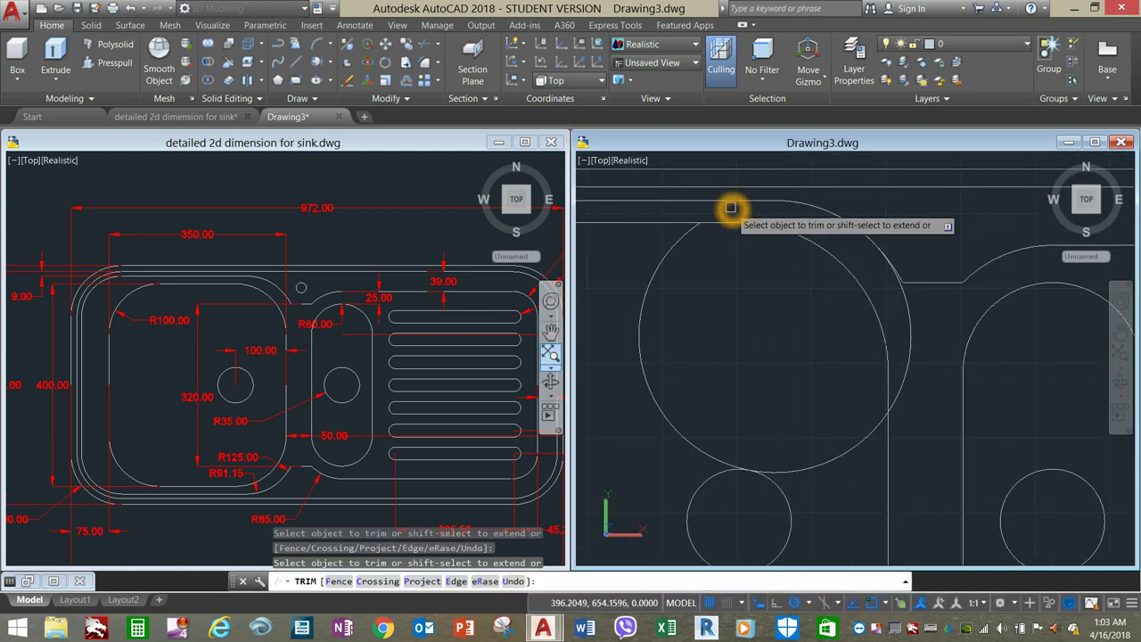
click(668, 259)
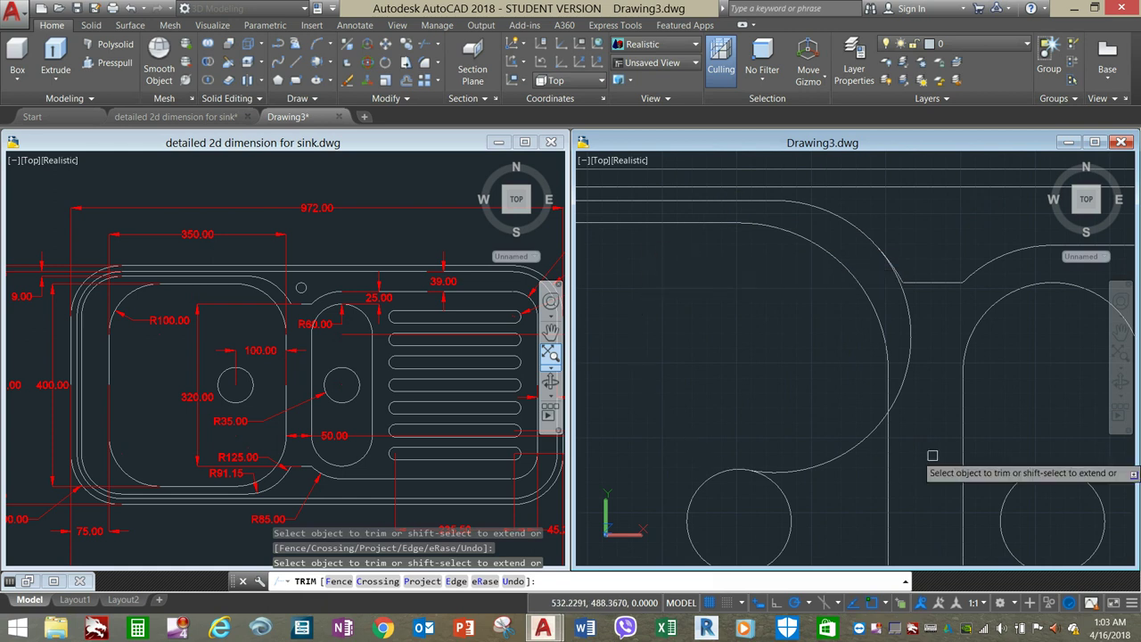
click(865, 433)
click(897, 357)
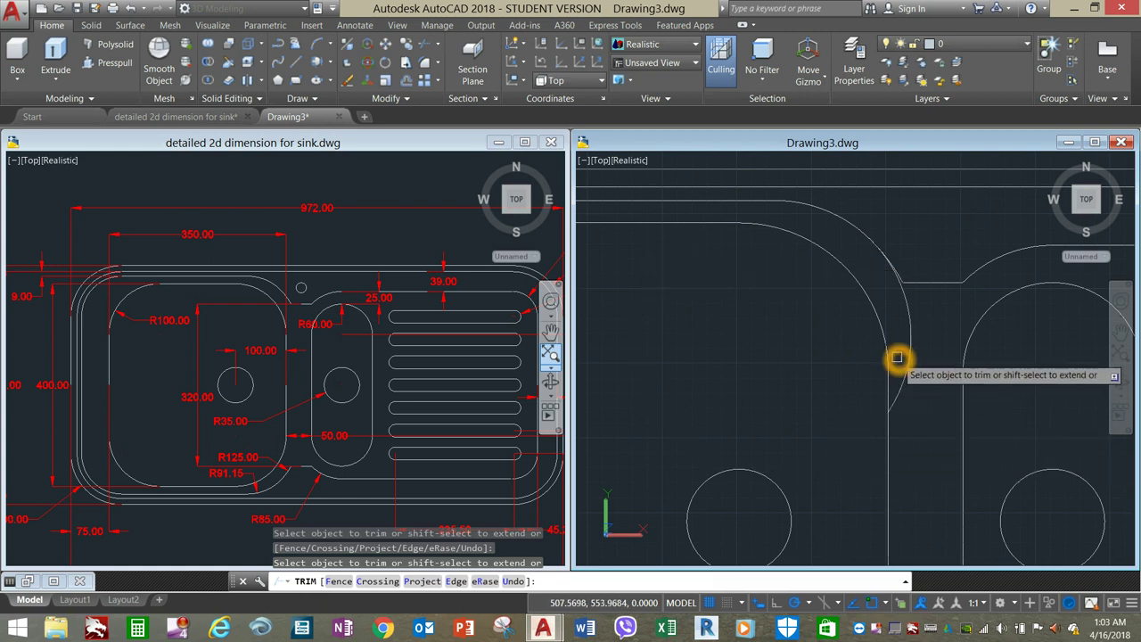
click(904, 334)
click(913, 329)
right_click(913, 329)
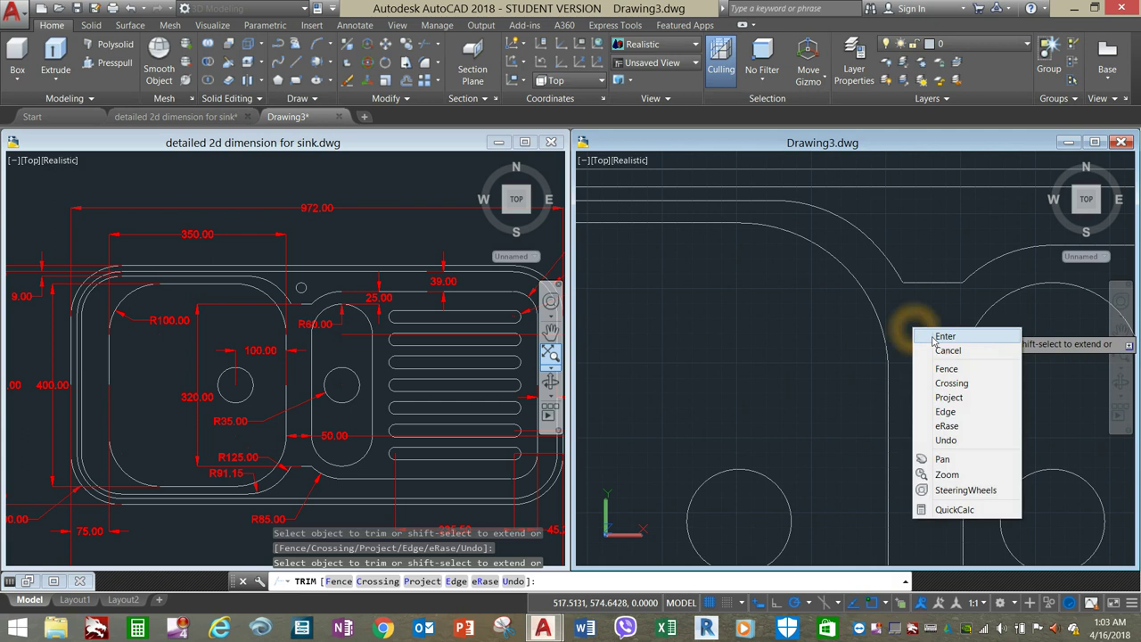
click(936, 332)
scroll(918, 327, down, 5)
middle_drag(922, 329, 877, 282)
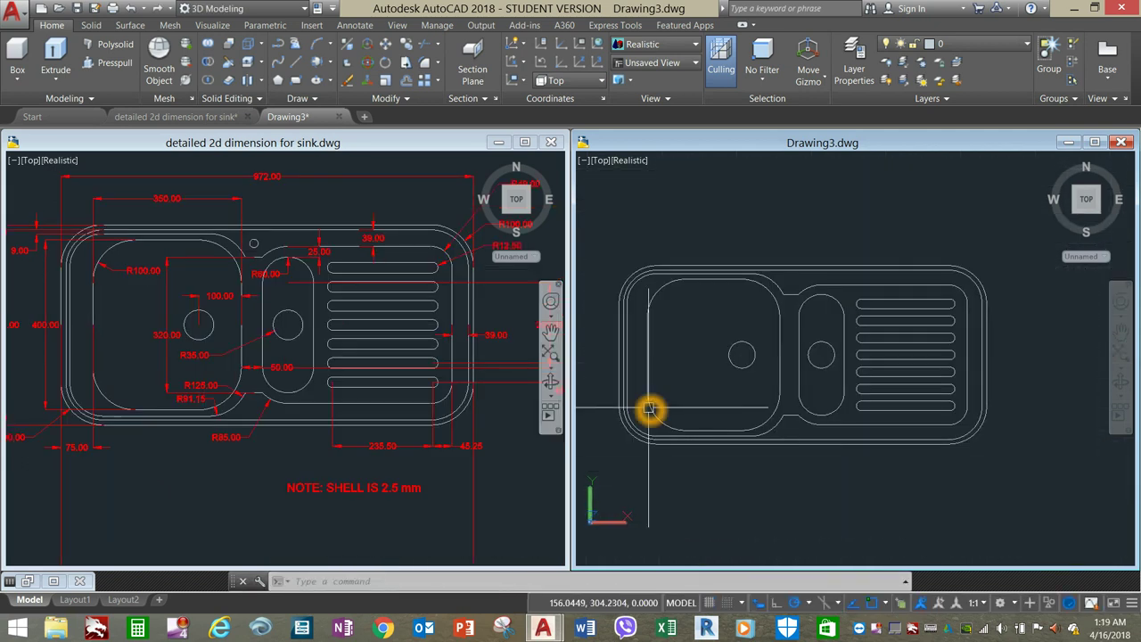
click(644, 385)
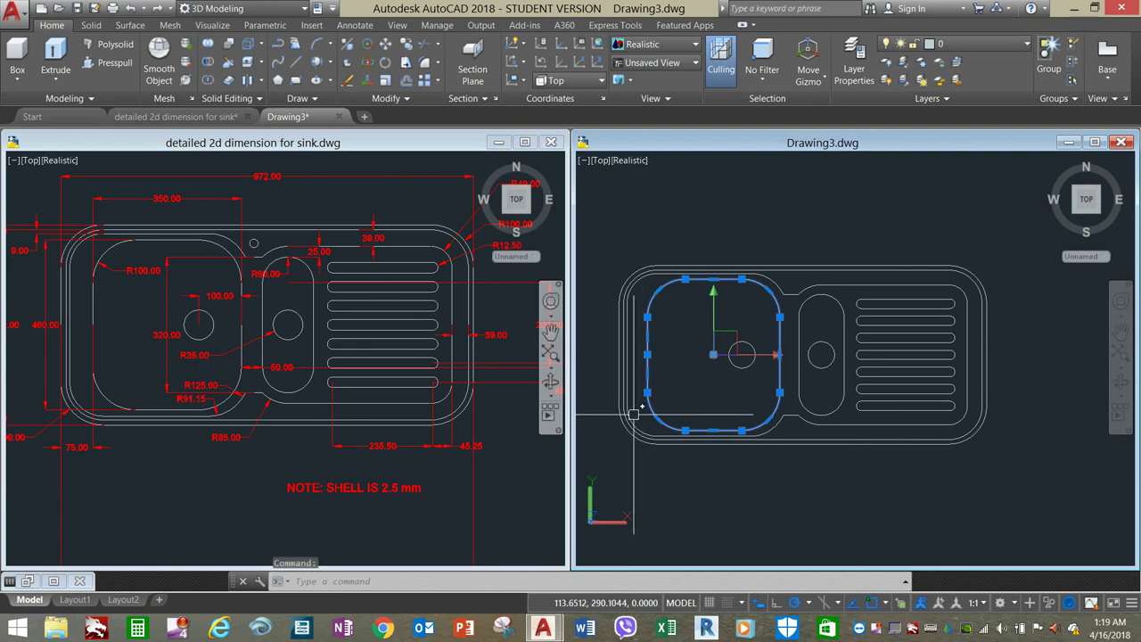
click(659, 474)
key(Escape)
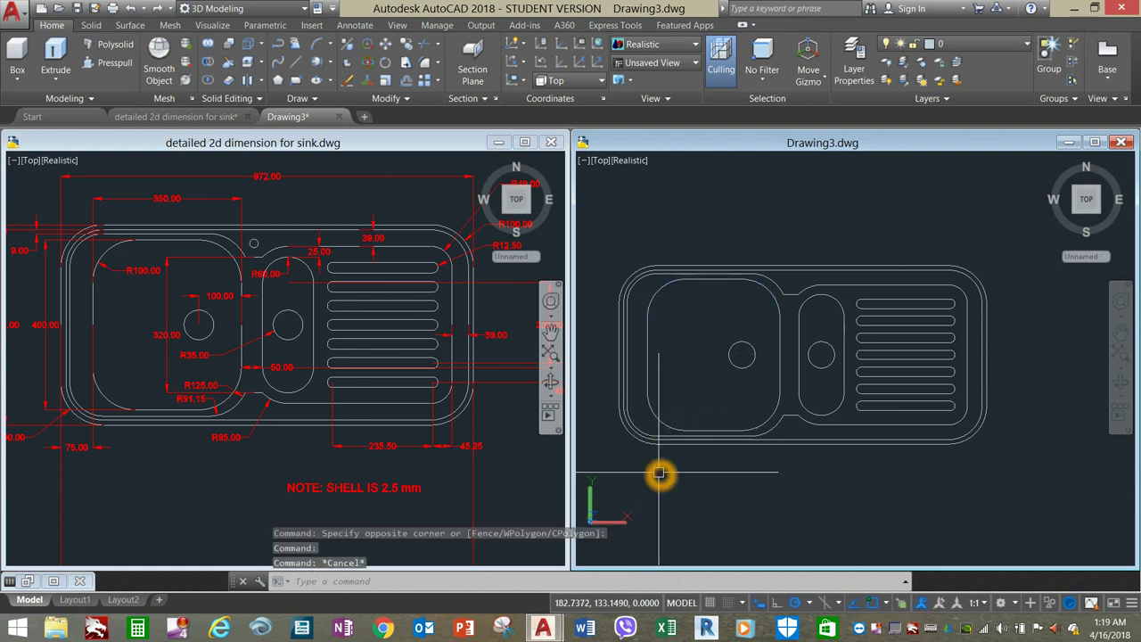
- Bring the side elevation of the reference drawing into view and switch Drawing3 to the SW Isometric view
click(449, 488)
mouse_move(449, 488)
middle_down()
mouse_move(477, 402)
mouse_move(478, 331)
middle_up()
scroll(478, 331, down, 5)
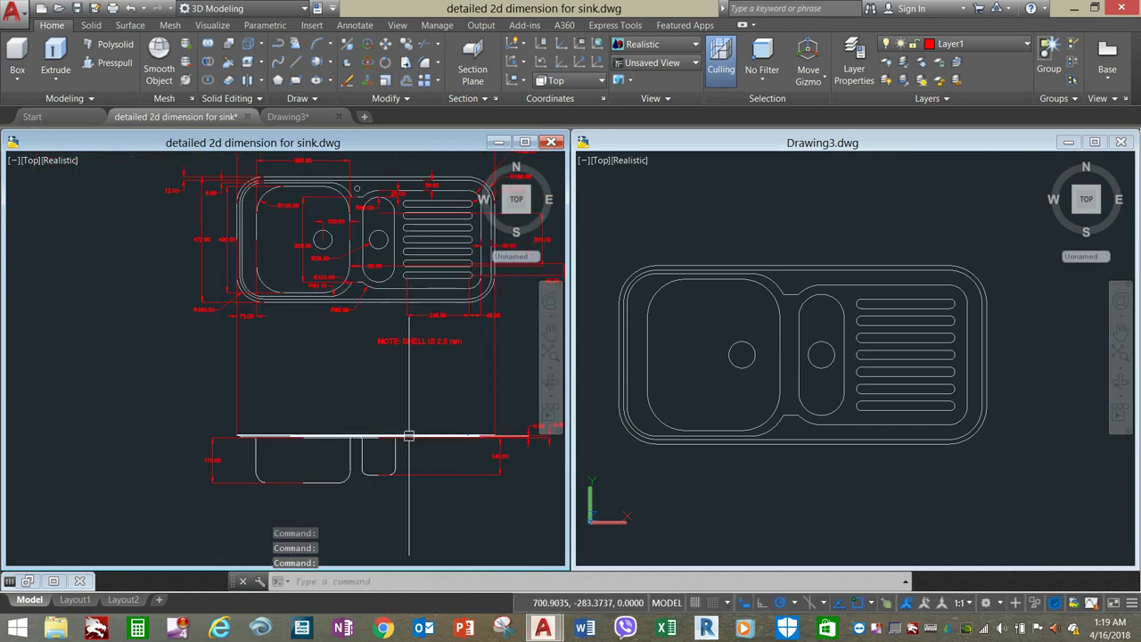
scroll(408, 436, up, 5)
scroll(337, 395, up, 2)
middle_drag(336, 392, 376, 367)
click(667, 369)
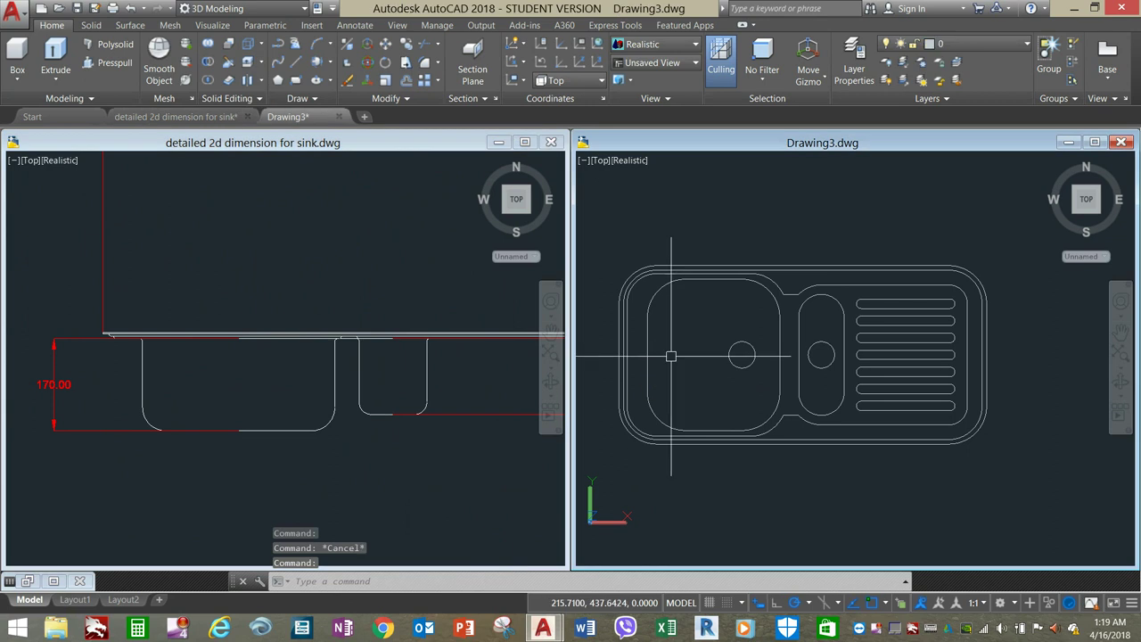
click(600, 161)
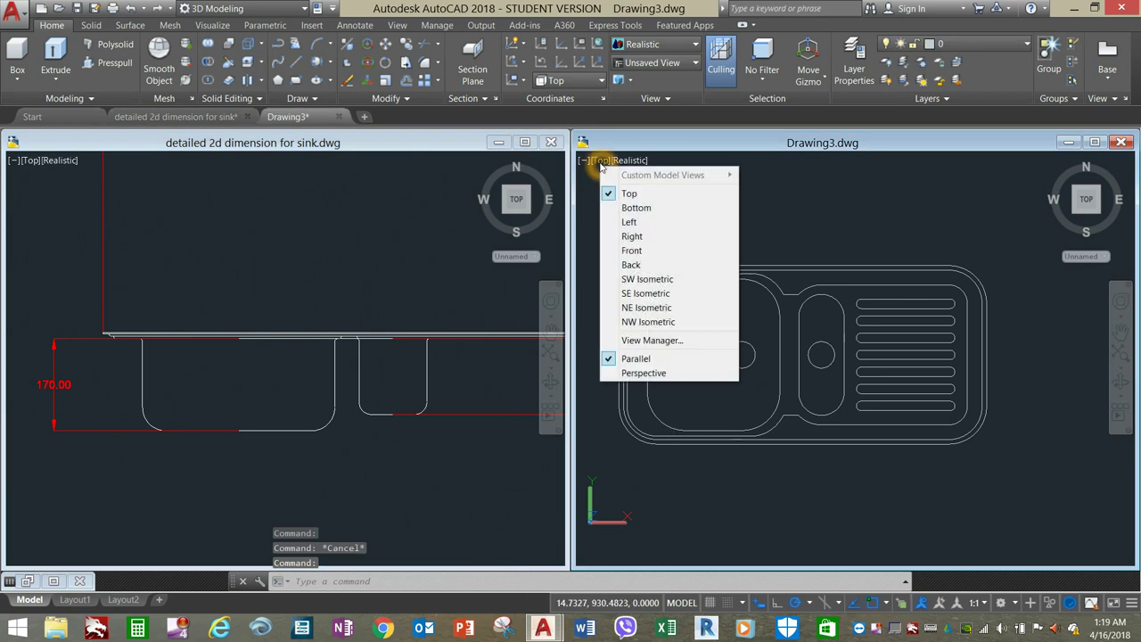
click(639, 280)
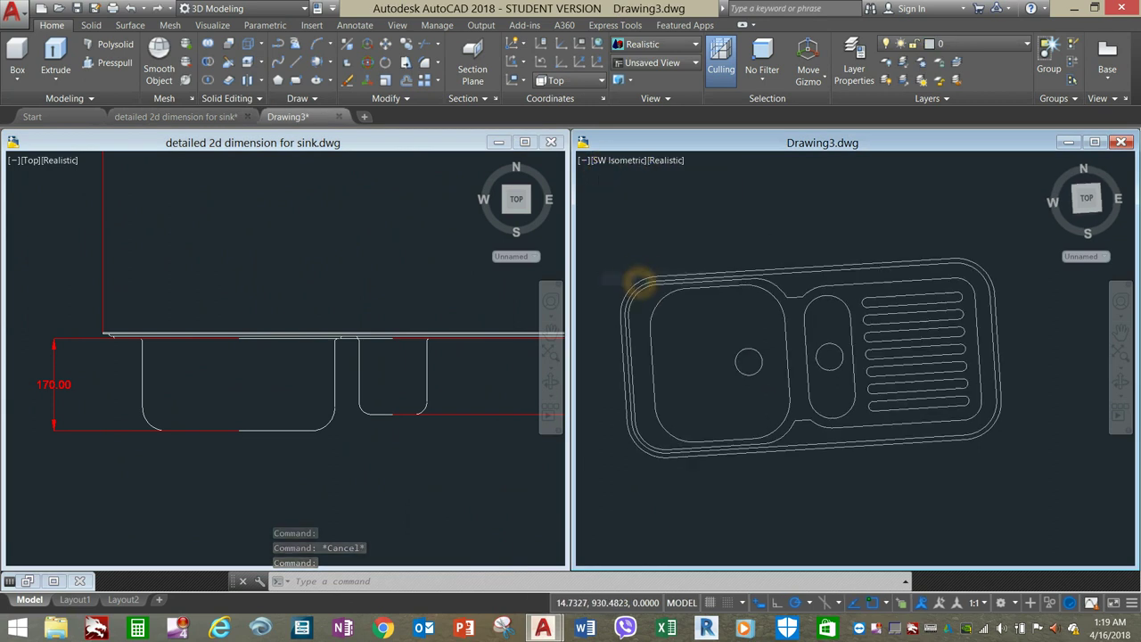
middle_drag(783, 356, 756, 329)
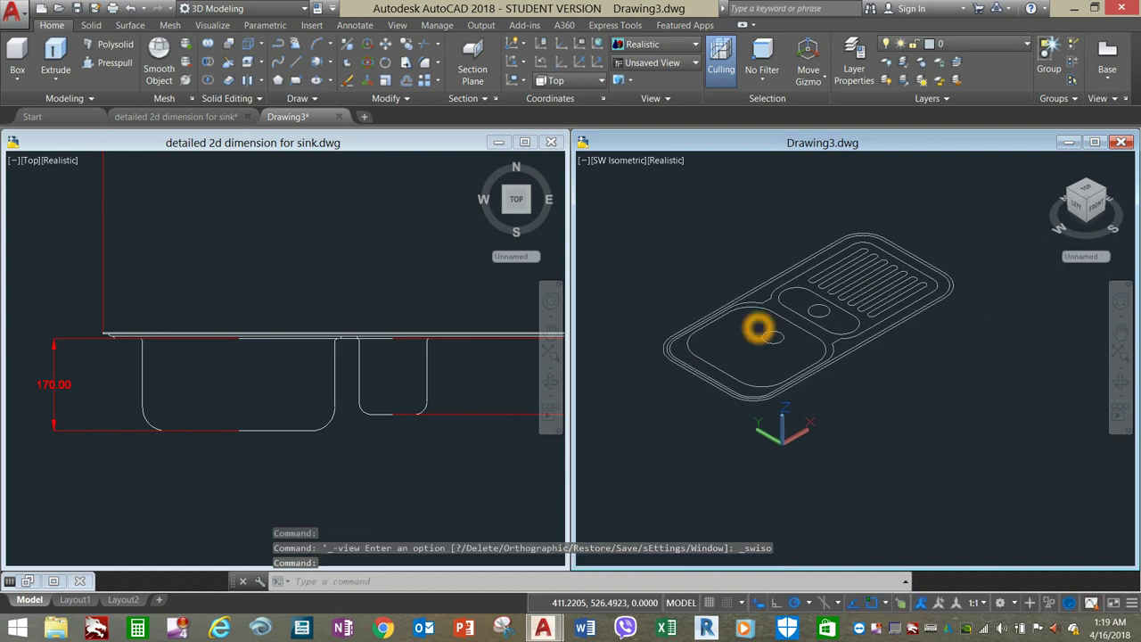
- Extrude the large bowl's rounded outline downward by 170 as a solid
click(711, 359)
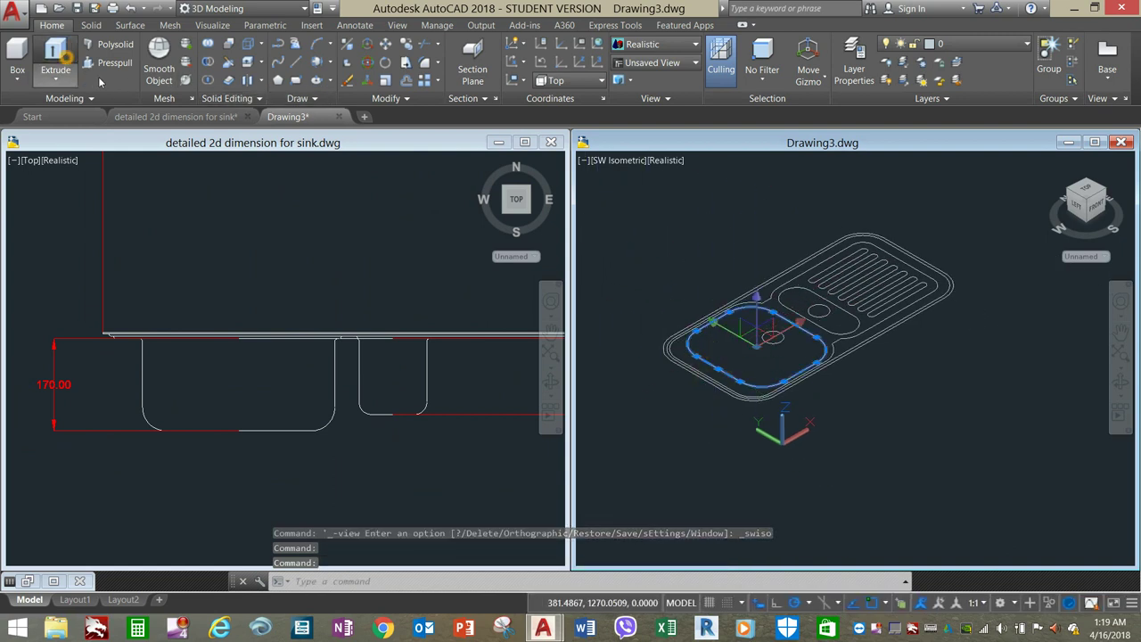
click(59, 60)
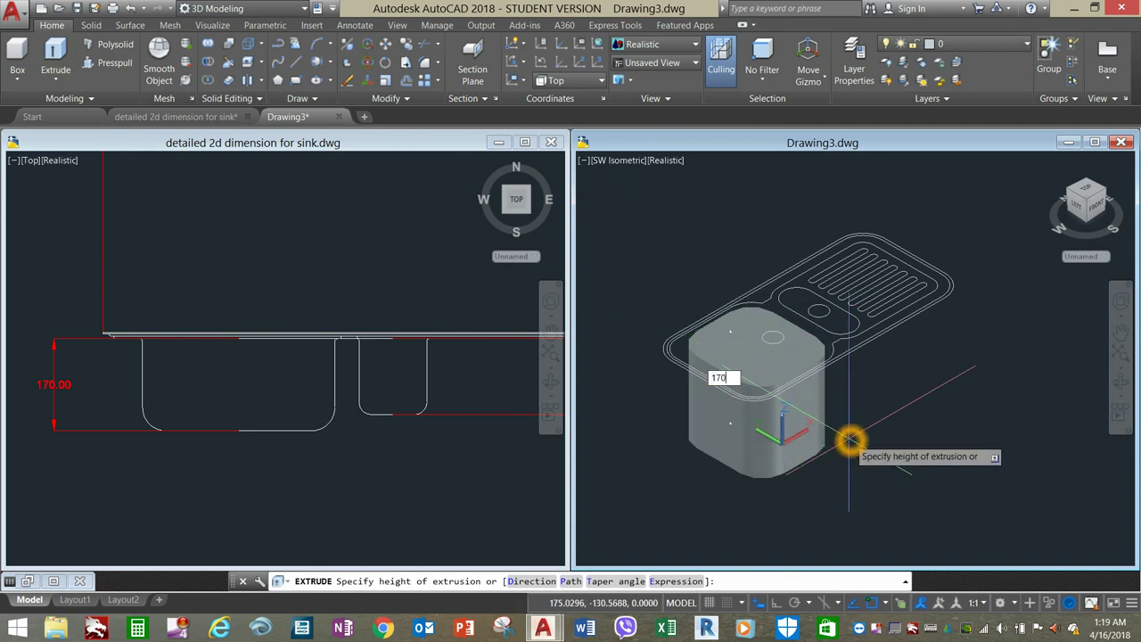
text(170)
key(Return)
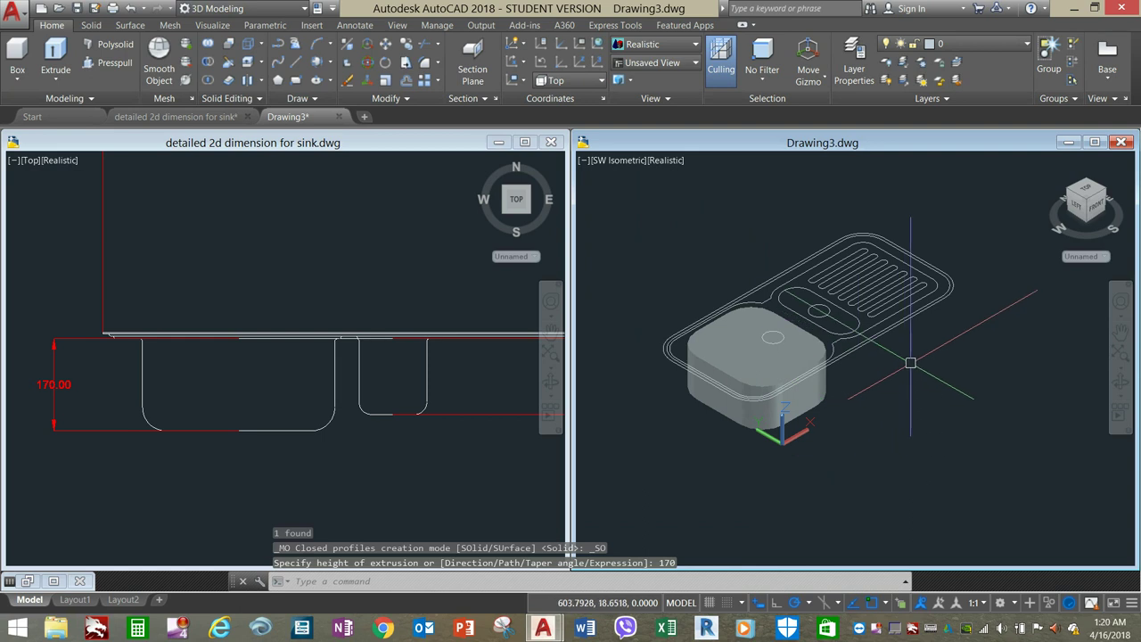
- Check the small bowl's depth in the reference side elevation and extrude its outline downward by 140
click(353, 432)
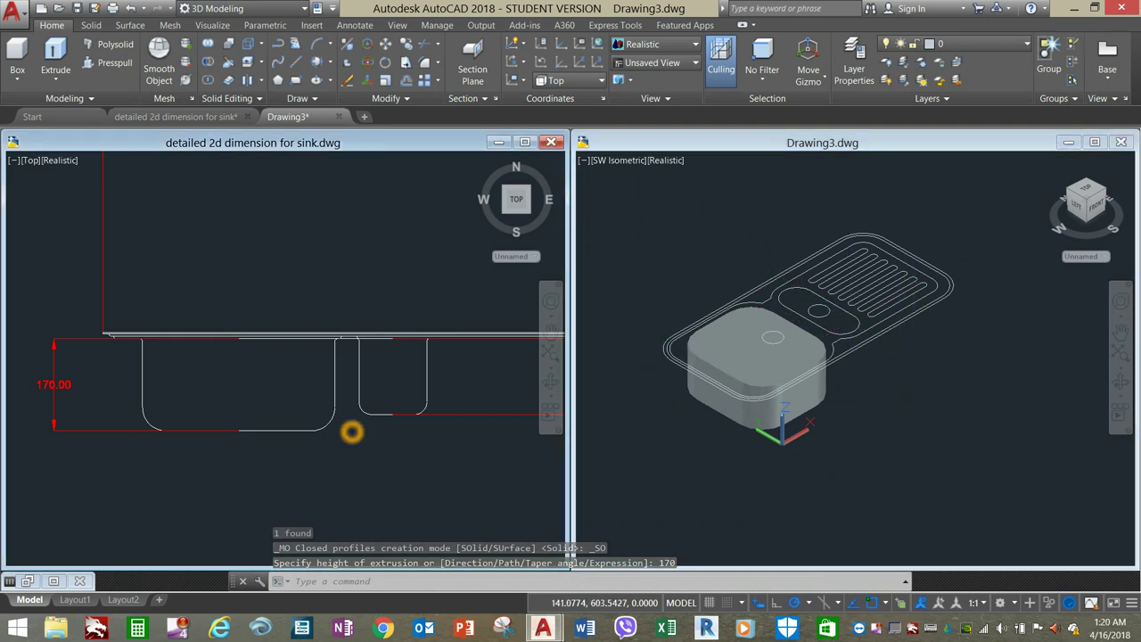
scroll(352, 431, down, 3)
mouse_move(352, 431)
middle_down()
mouse_move(303, 419)
mouse_move(252, 435)
middle_up()
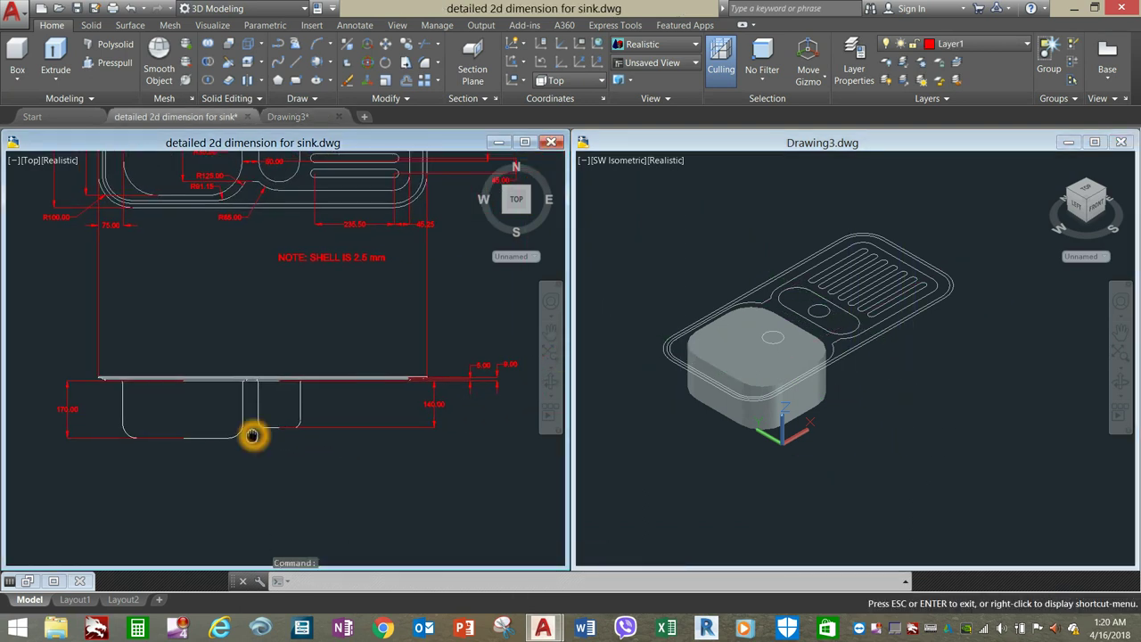
scroll(433, 401, up, 2)
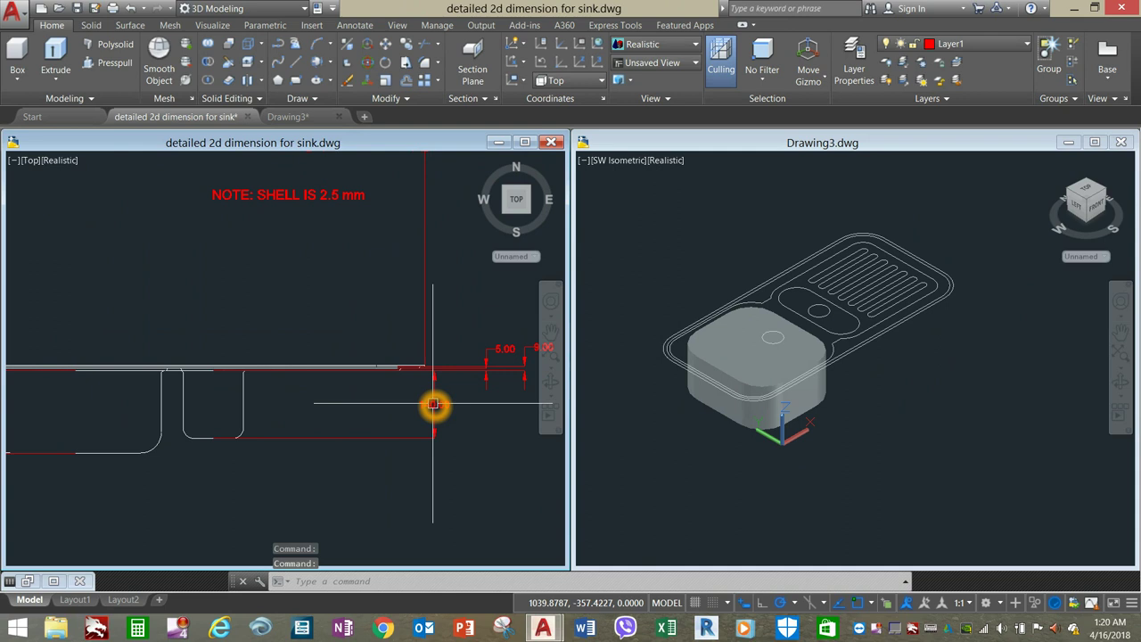
click(63, 75)
click(928, 381)
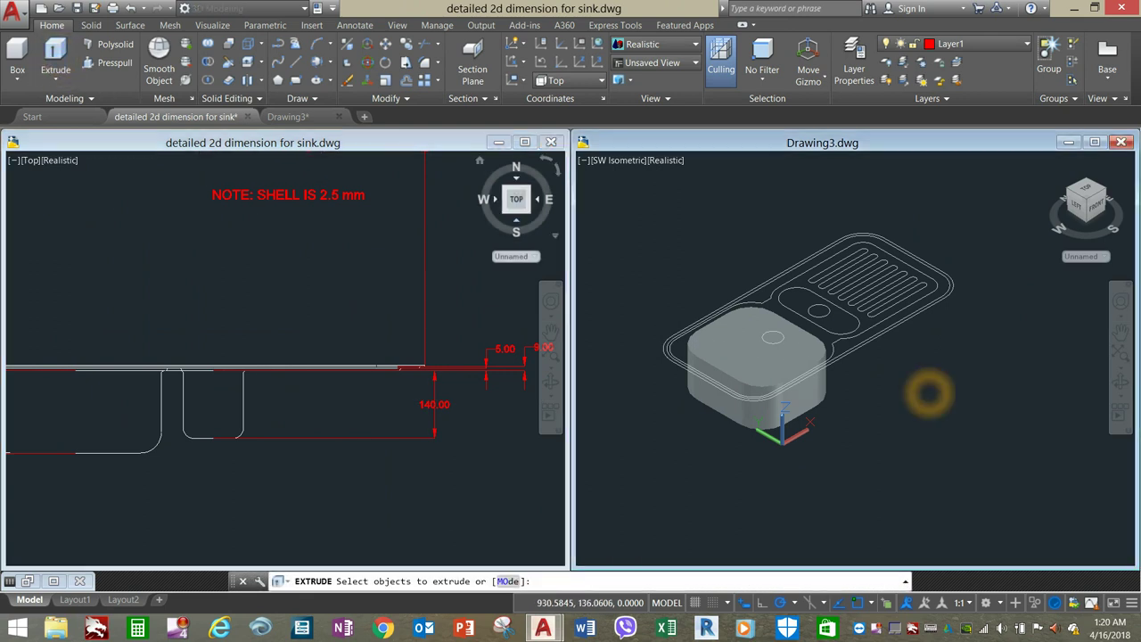
click(55, 54)
click(780, 304)
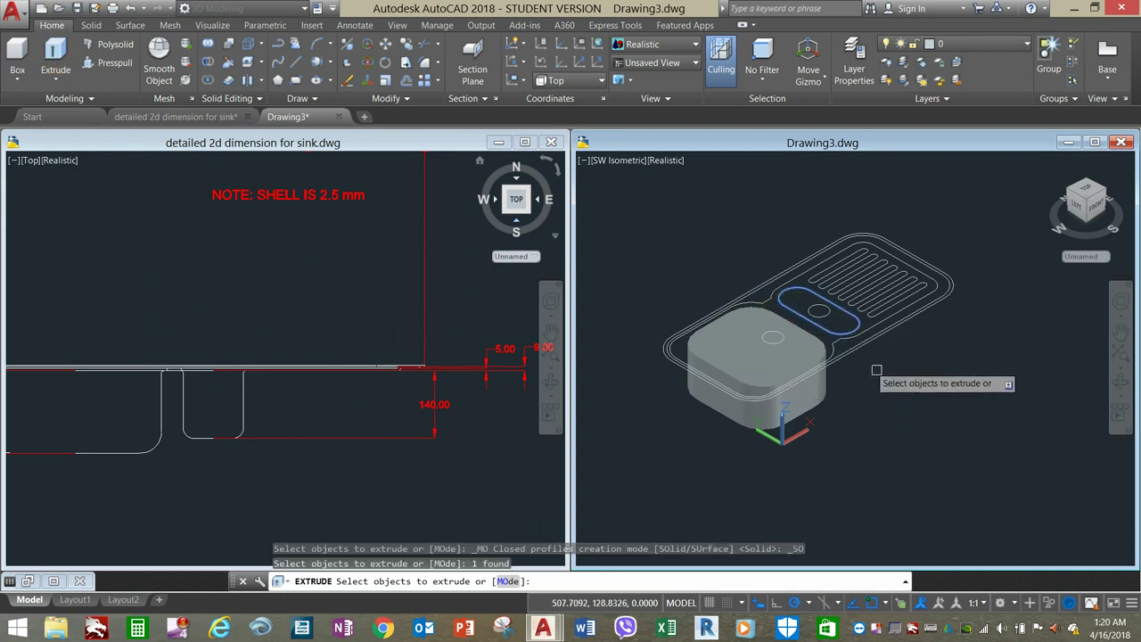
right_click(908, 386)
click(932, 391)
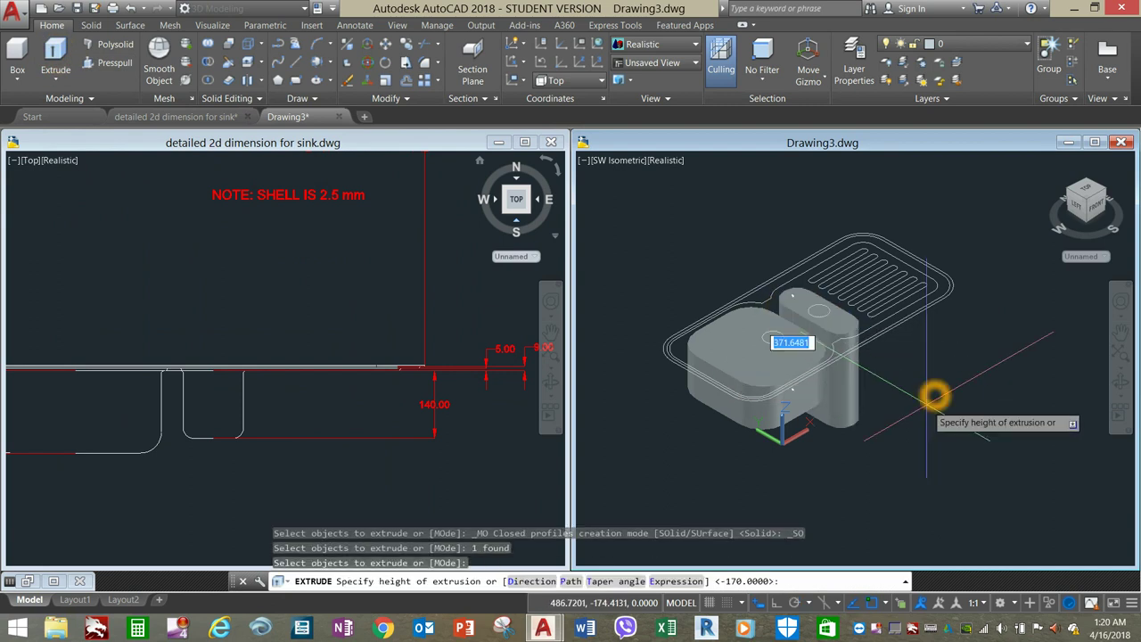
text(140)
key(Return)
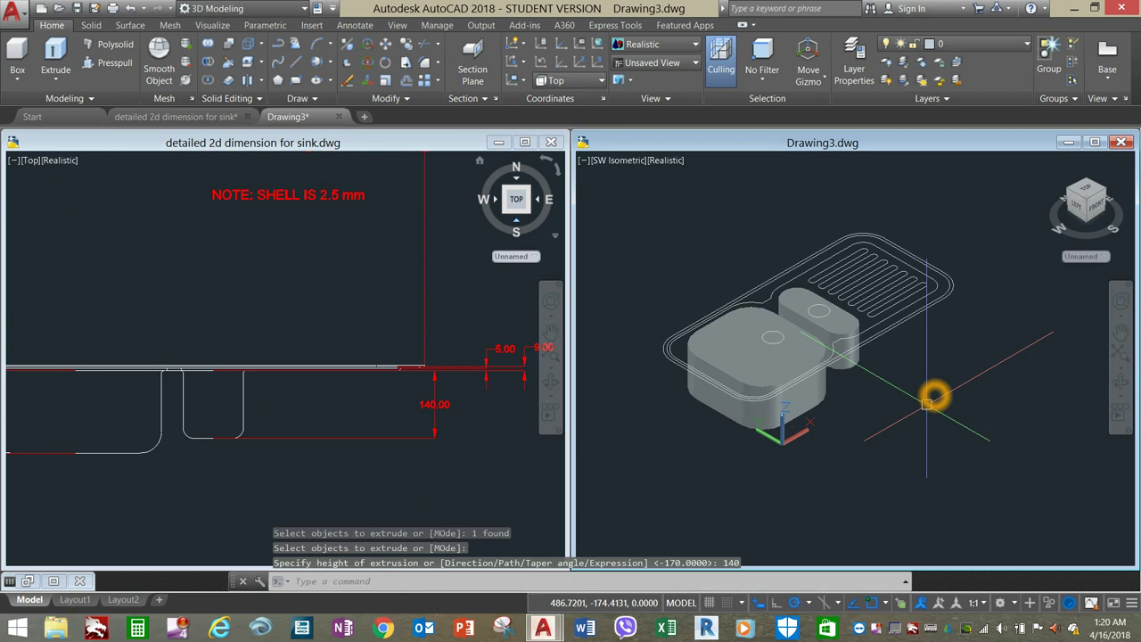
- Extrude the outermost rim outline of the sink downward by 400 as a solid
click(400, 478)
scroll(395, 454, down, 5)
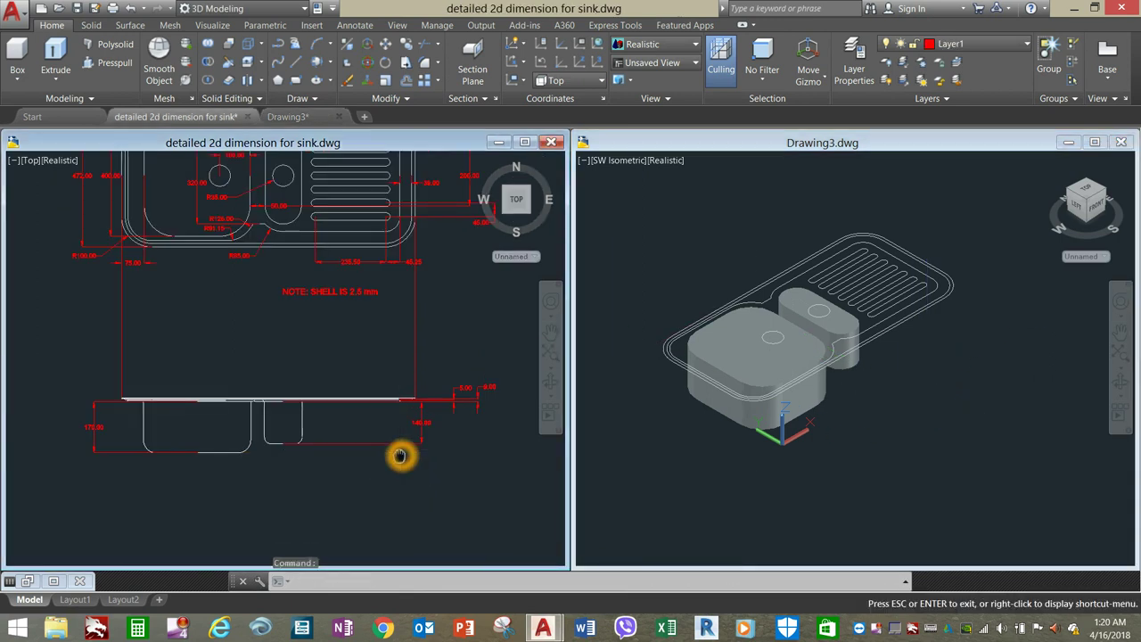
click(716, 462)
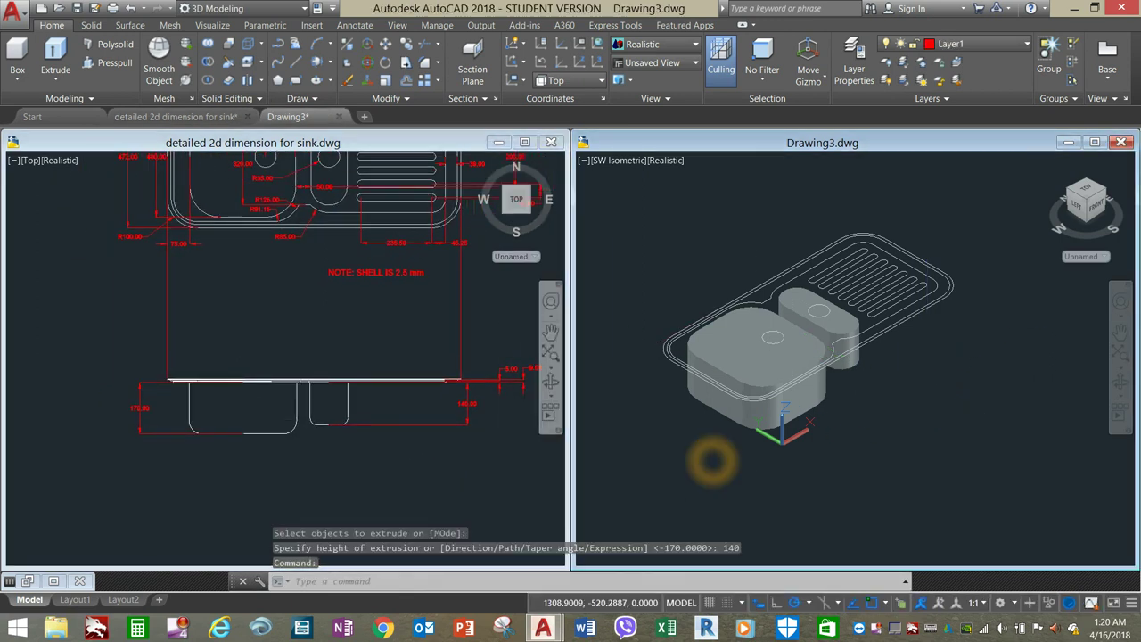
scroll(653, 366, up, 2)
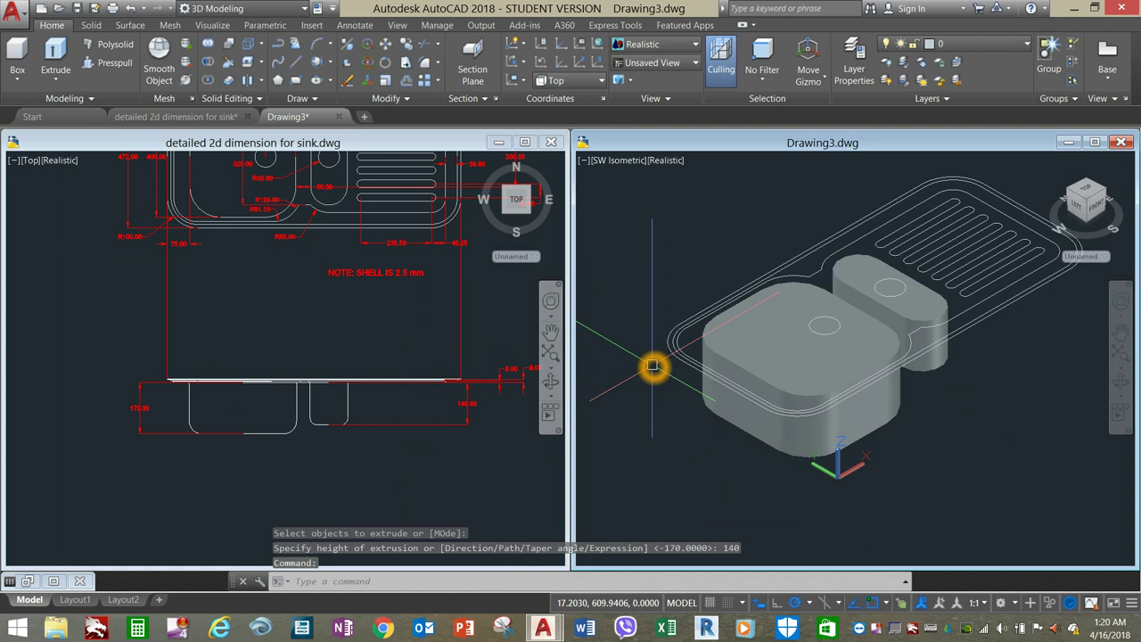
scroll(665, 355, up, 3)
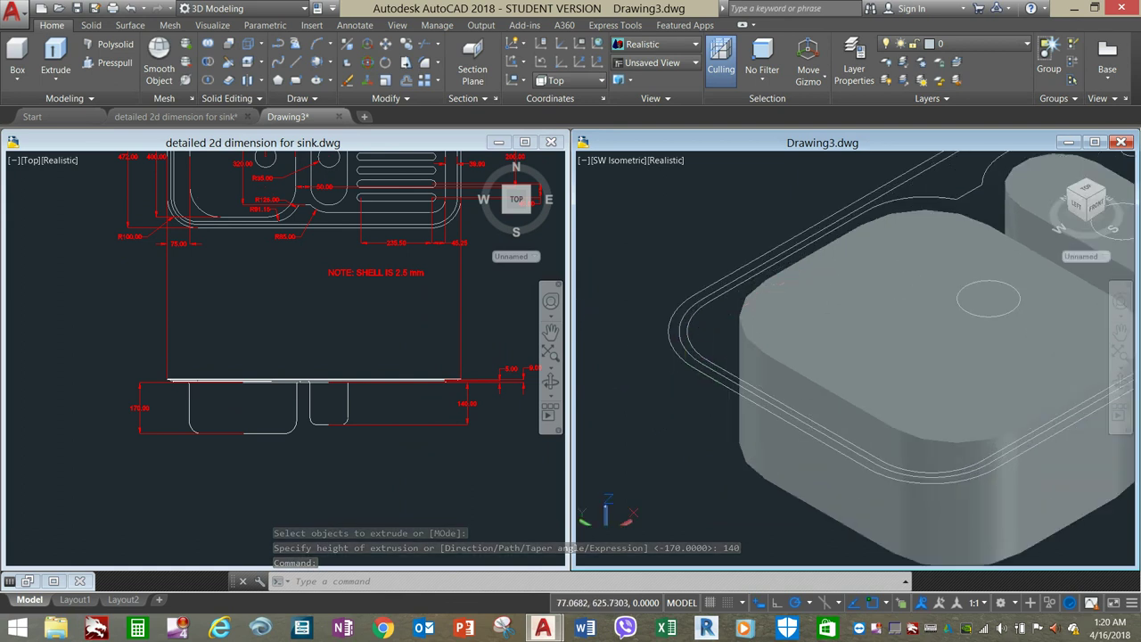
click(670, 343)
scroll(648, 362, down, 2)
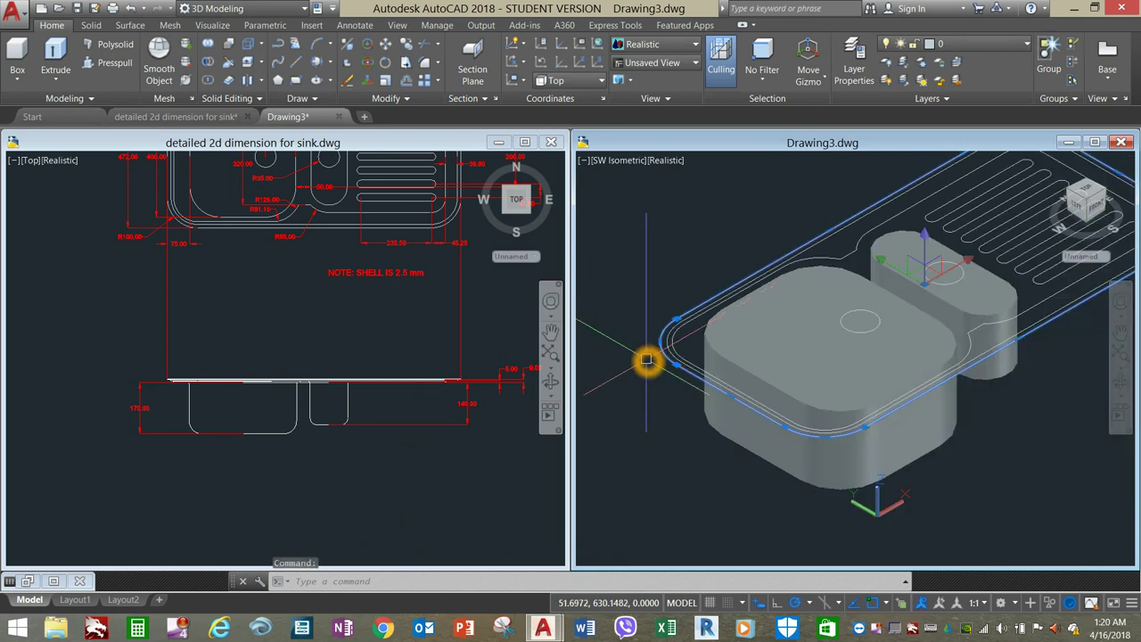
click(64, 54)
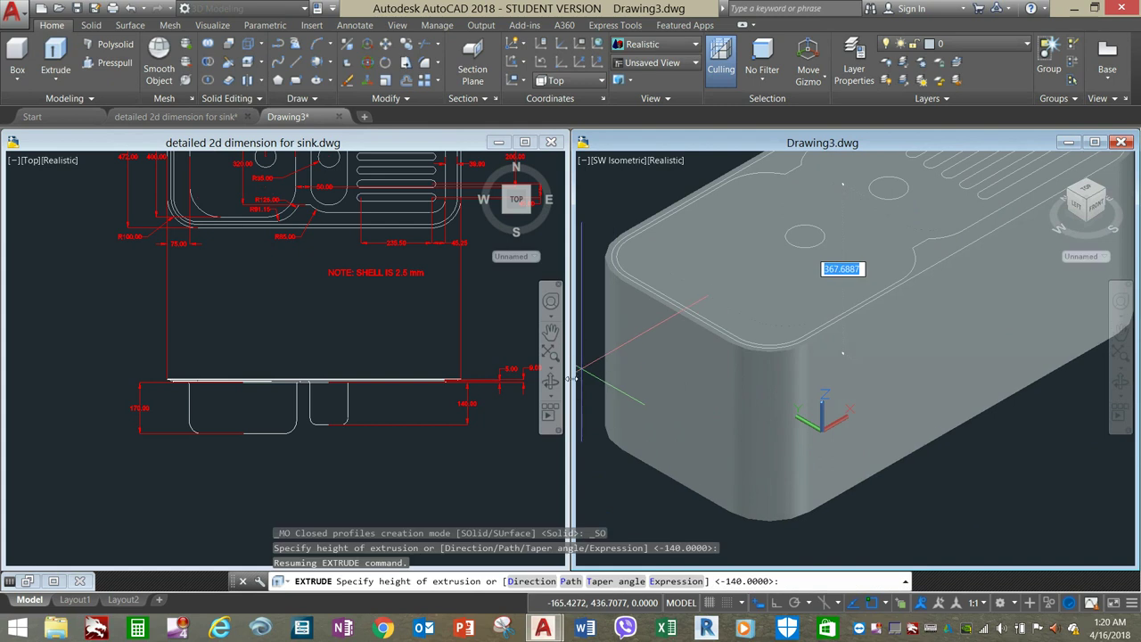
scroll(688, 407, down, 3)
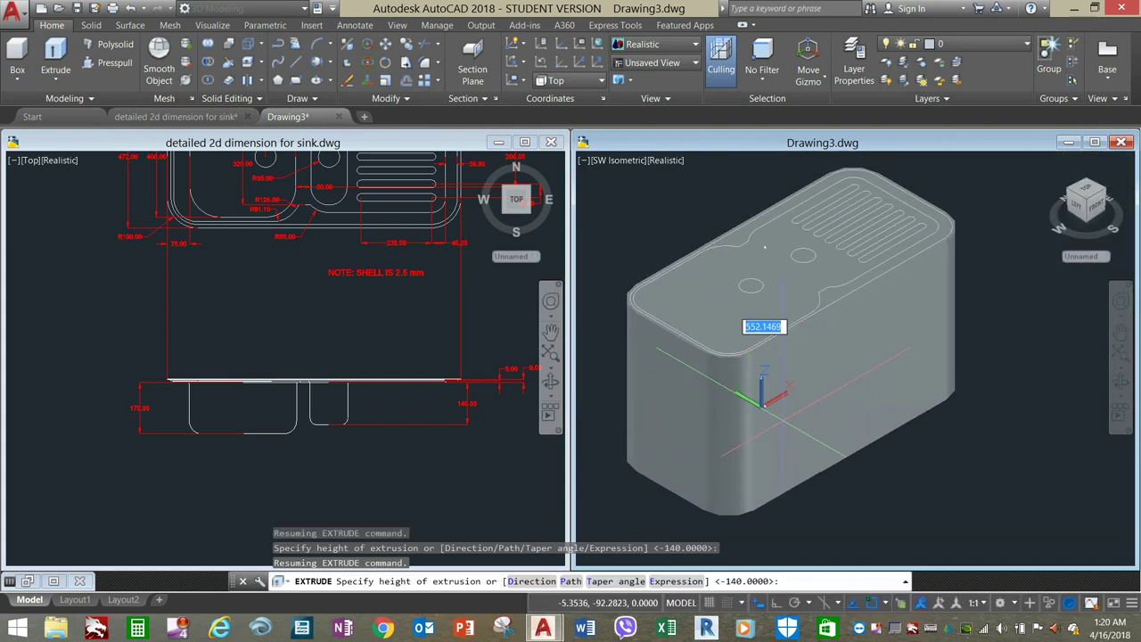
text(4)
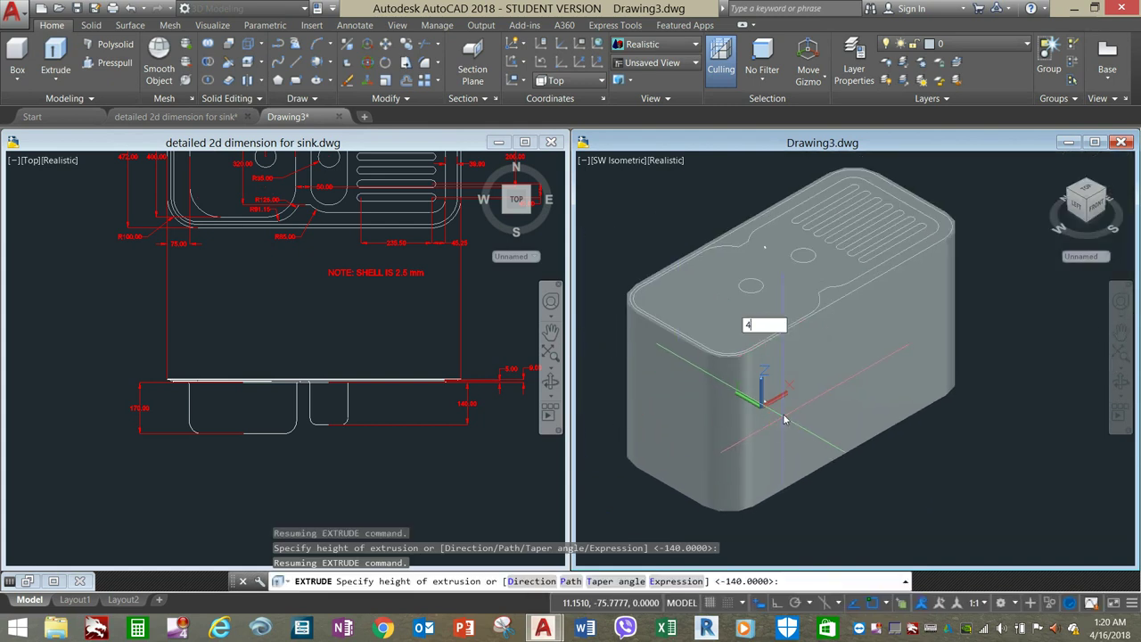
text(00)
key(Return)
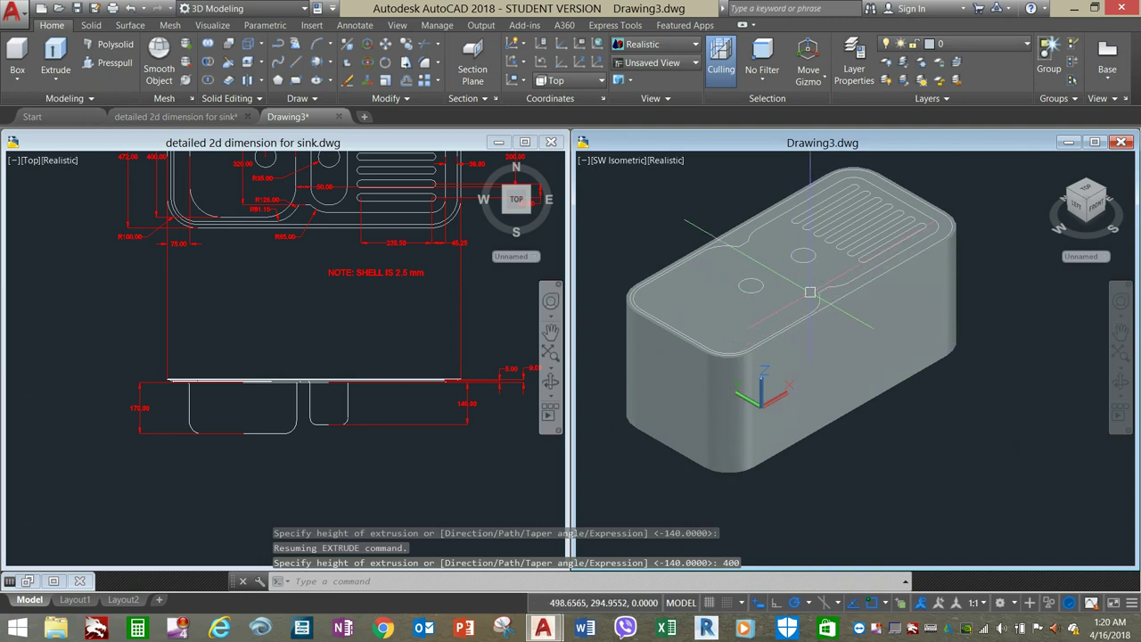
- Set the model's visual style to Conceptual and check the rim height dimensions in the reference side elevation
click(666, 162)
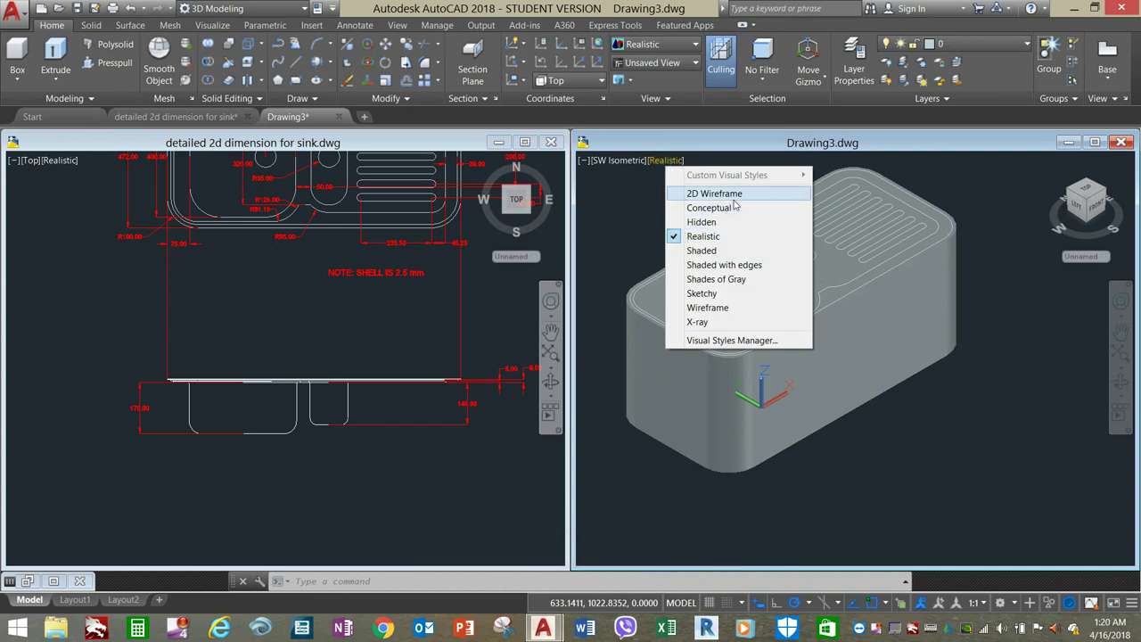
click(733, 207)
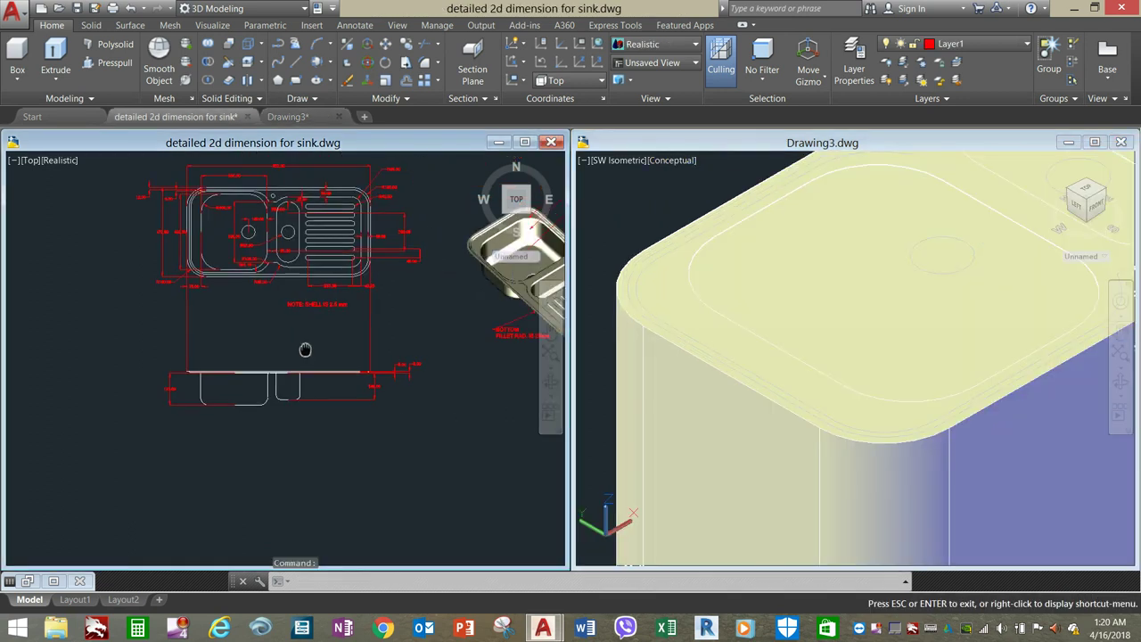
drag(298, 342, 256, 341)
key(Escape)
scroll(385, 360, up, 4)
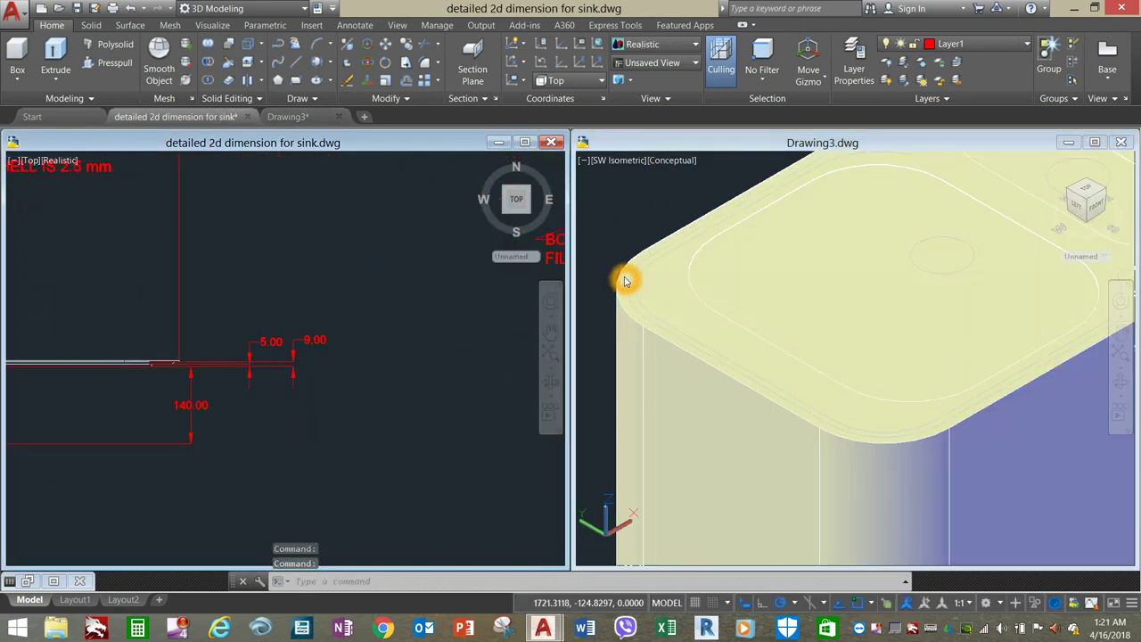
click(419, 320)
scroll(420, 319, down, 8)
scroll(428, 328, up, 2)
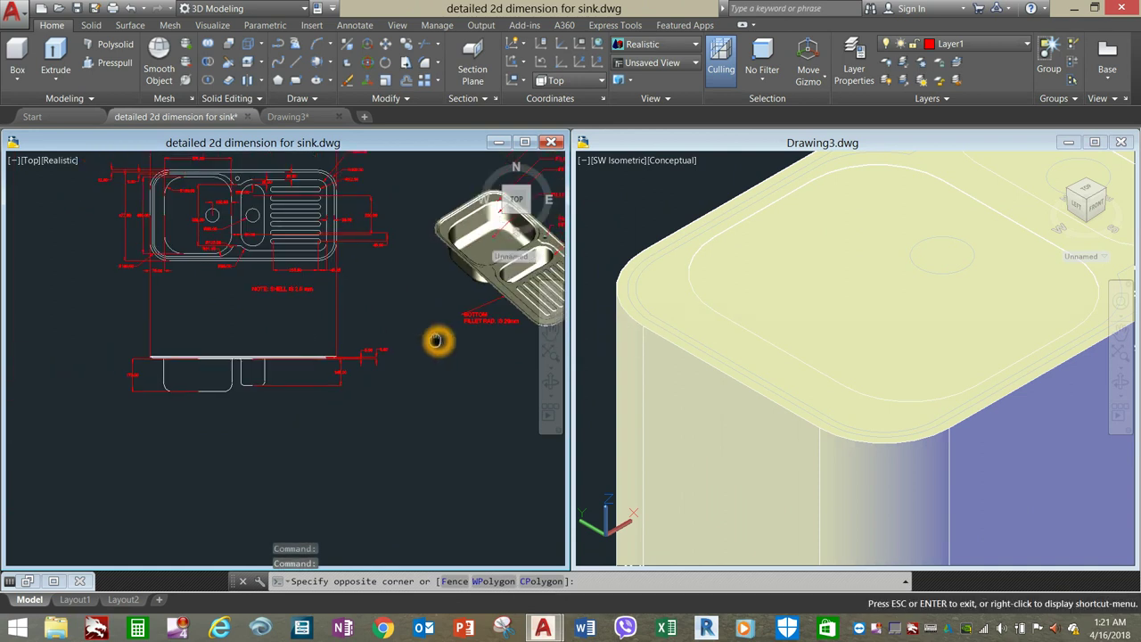
click(629, 290)
scroll(629, 291, up, 3)
scroll(629, 291, up, 2)
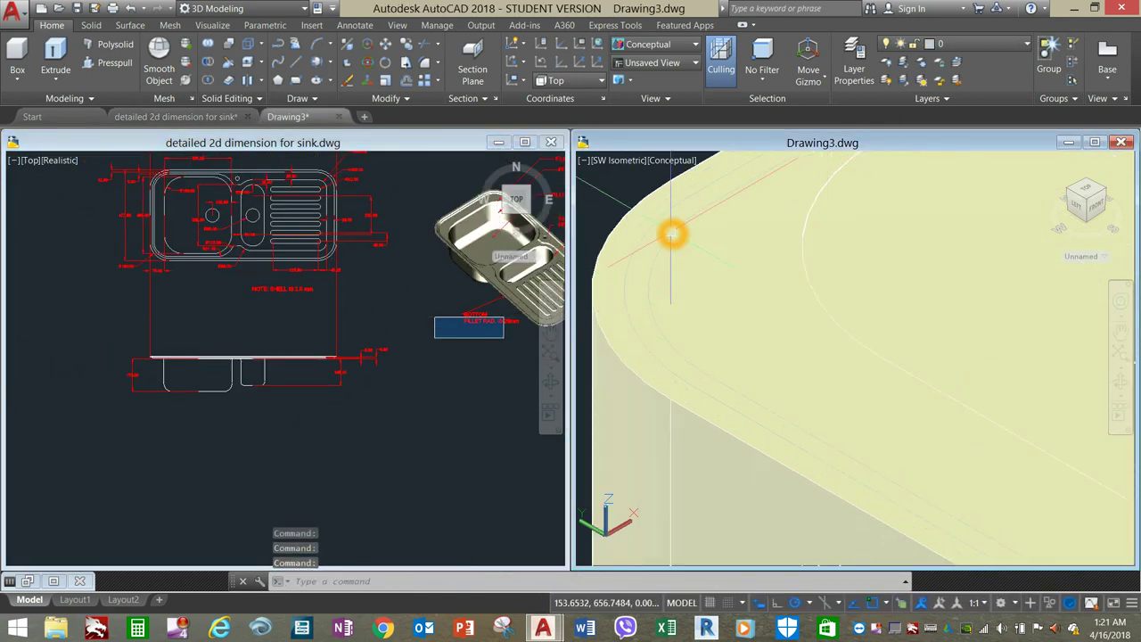
- Set the colour of layer 0 to the true colour 90,117,135
click(988, 48)
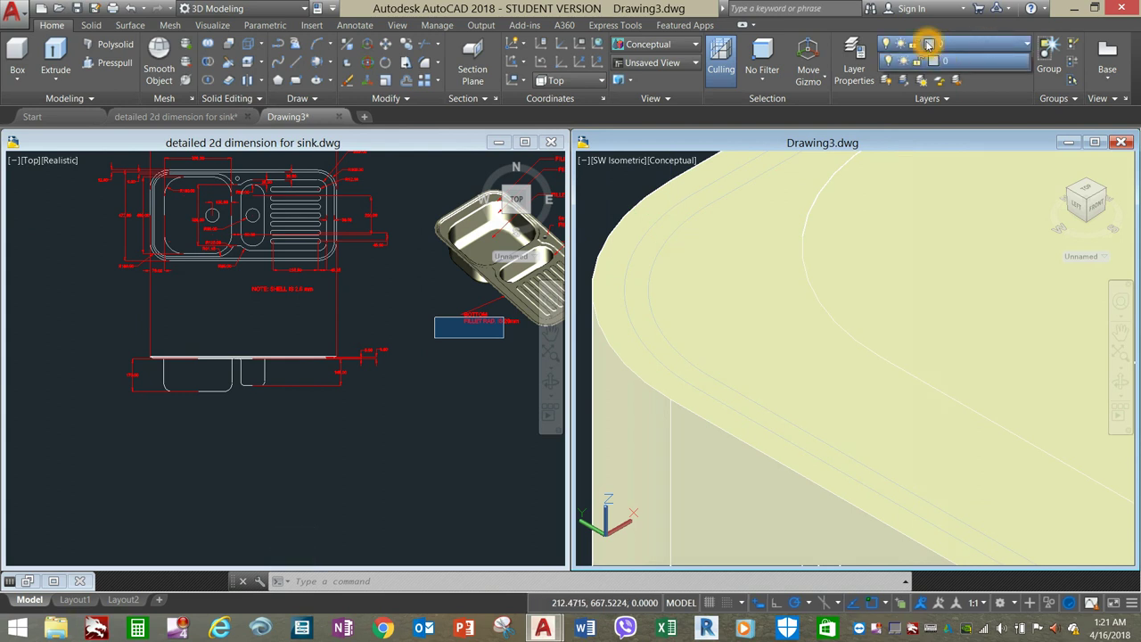
click(929, 44)
click(929, 44)
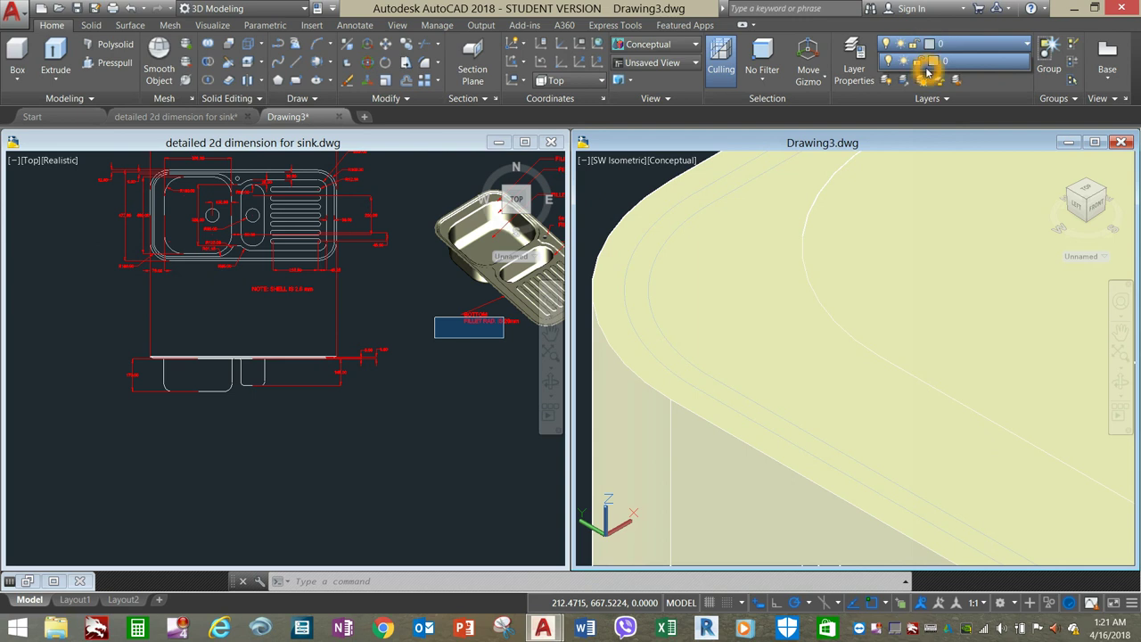
click(932, 62)
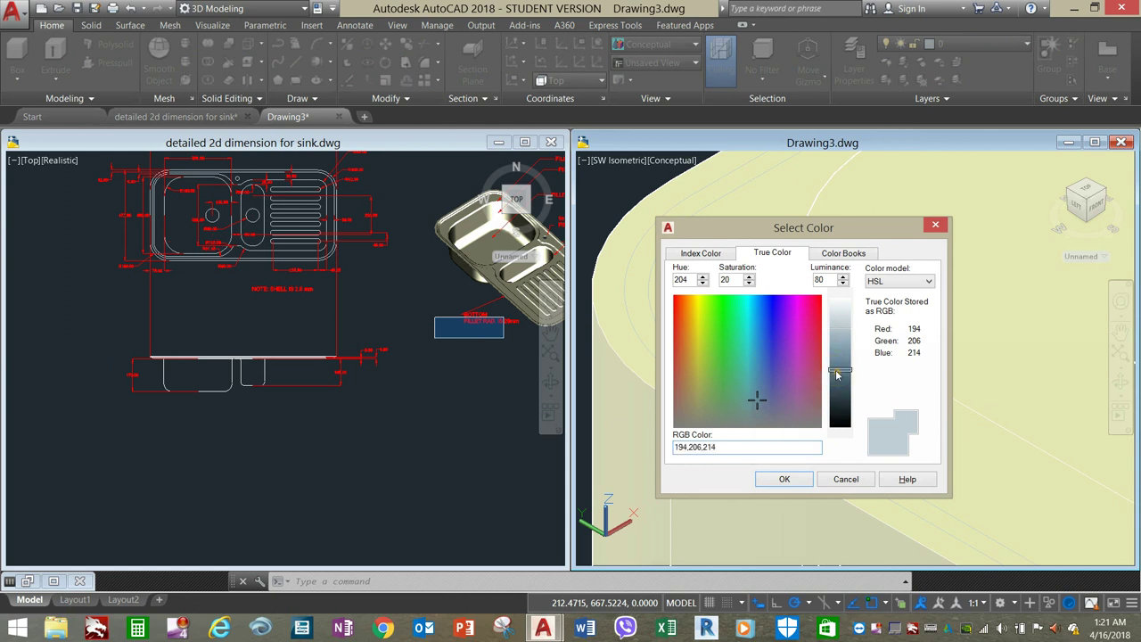
click(836, 375)
click(784, 480)
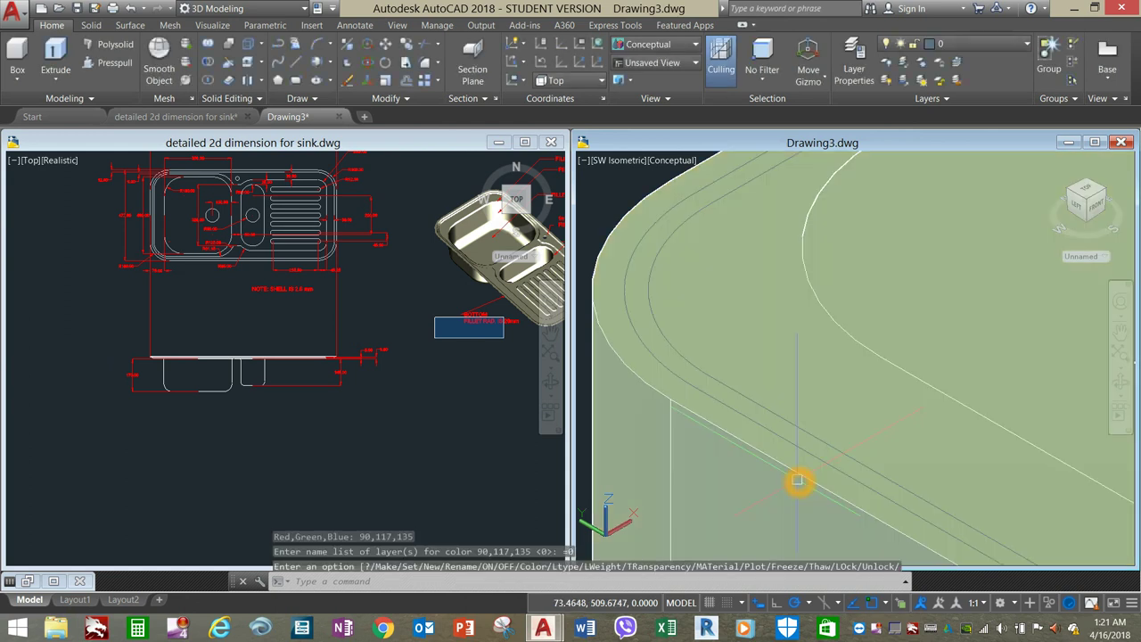
scroll(693, 433, down, 5)
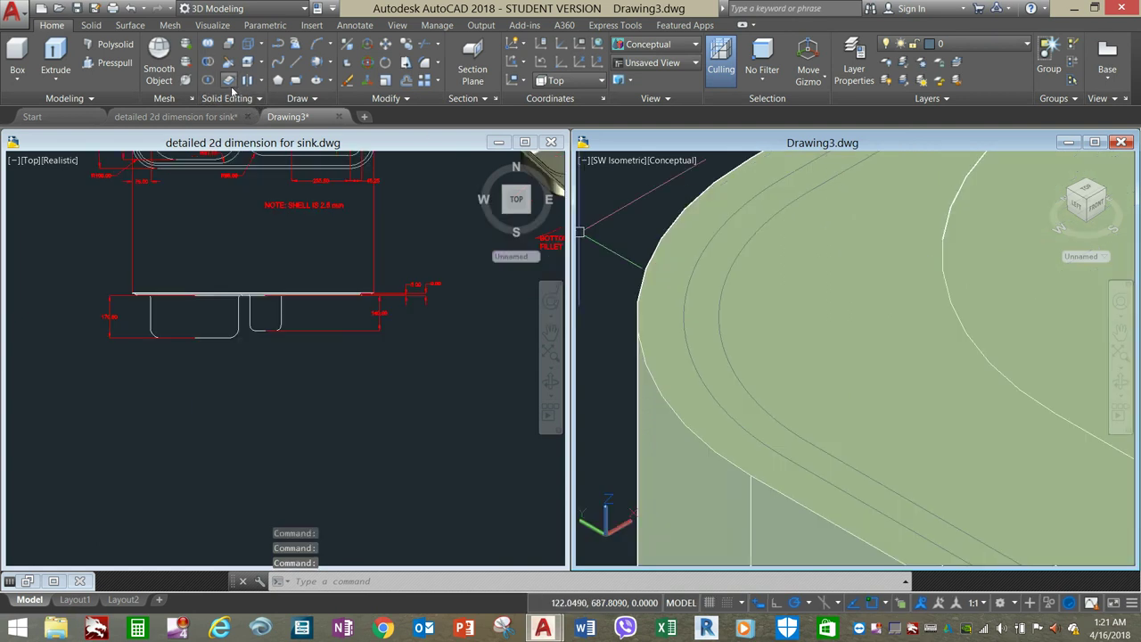
click(55, 55)
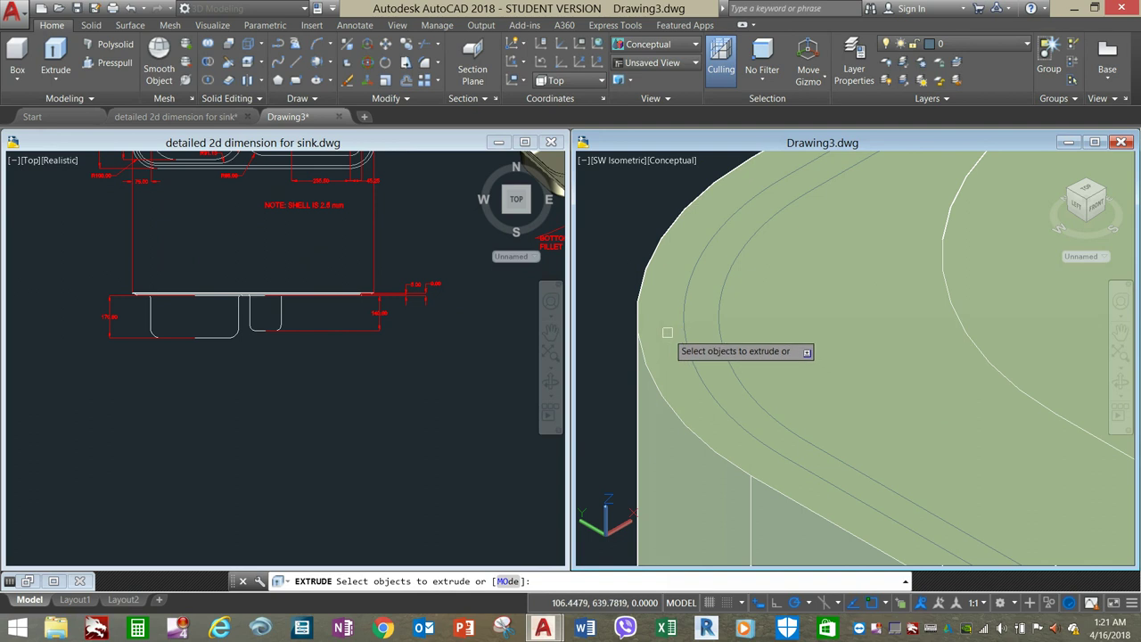
scroll(662, 332, up, 2)
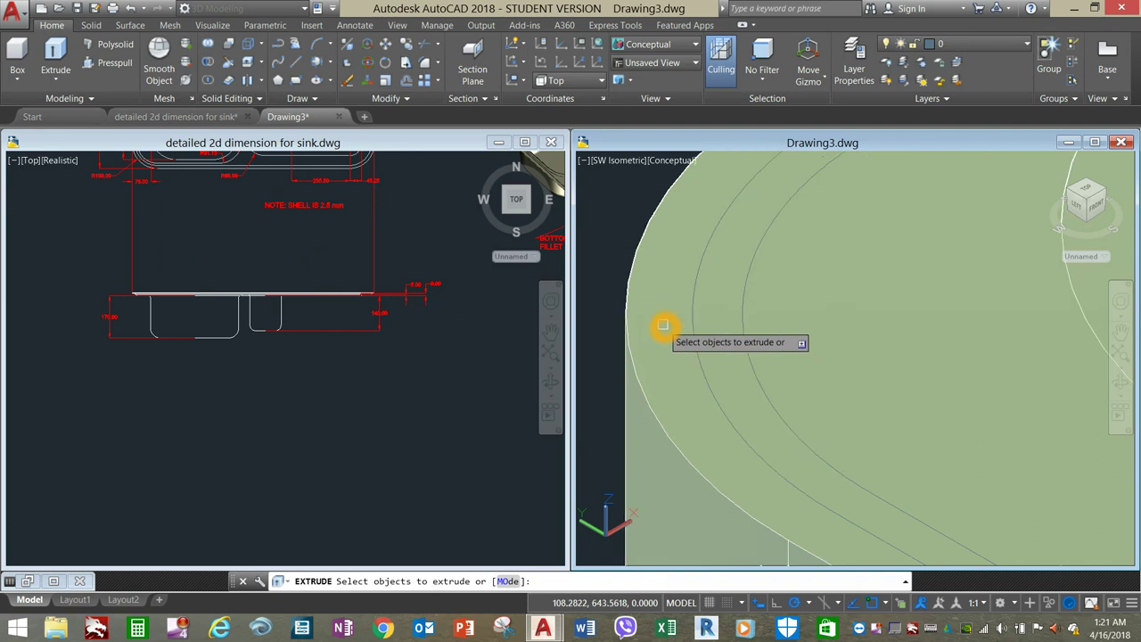
click(612, 255)
click(613, 256)
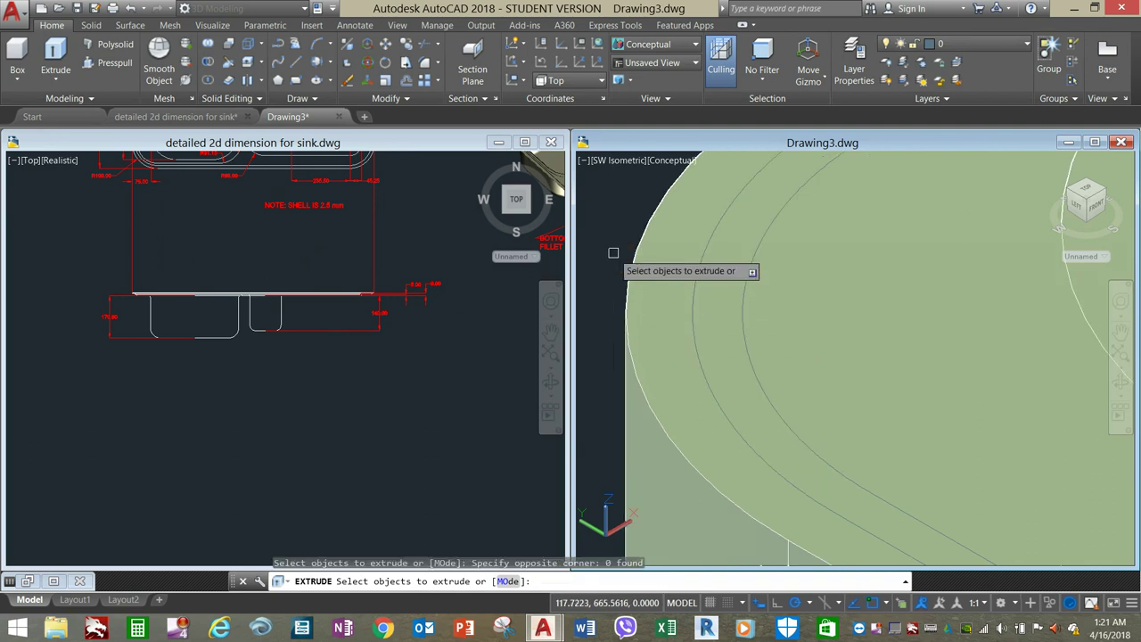
key(Escape)
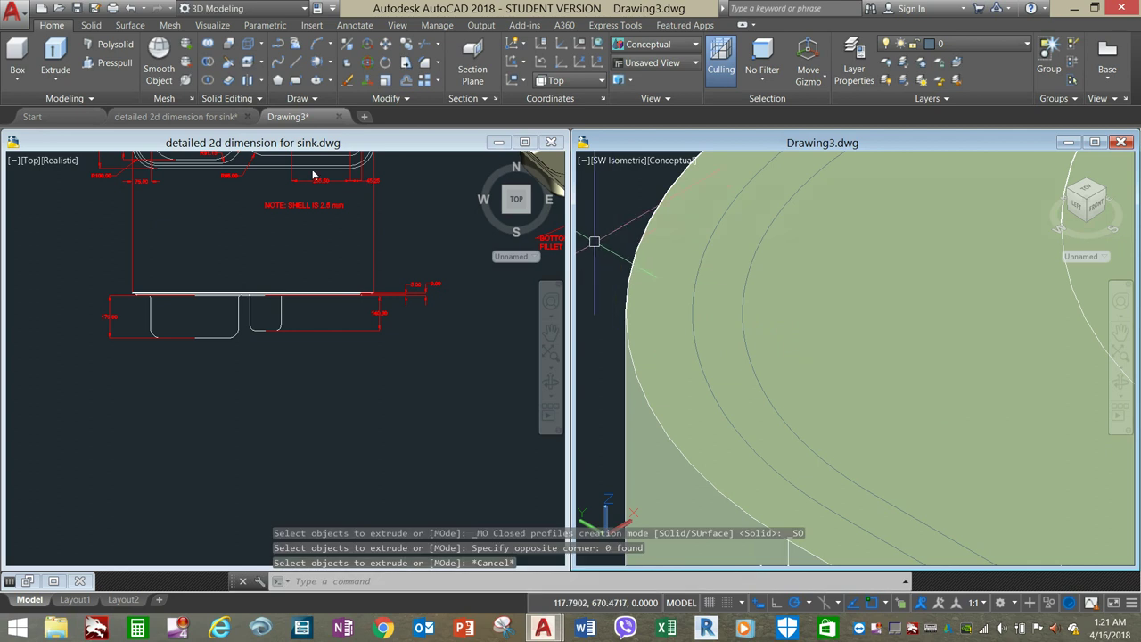
- Presspull the outermost band of the rim, between the outer edge and the first inner outline, upward by 9
click(114, 64)
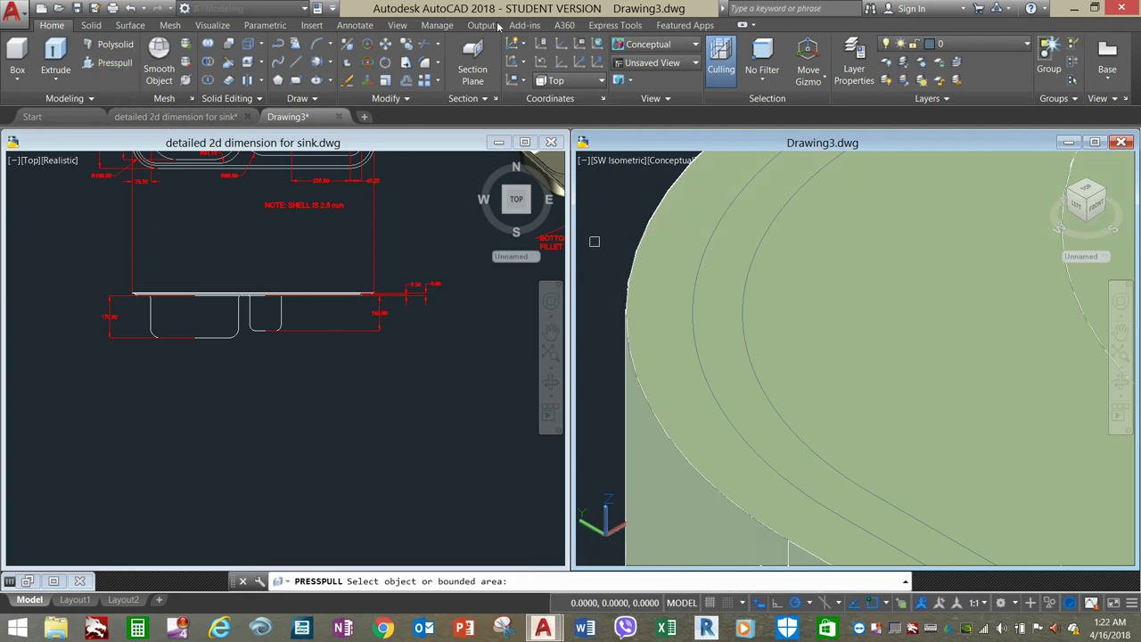
click(677, 239)
scroll(688, 207, down, 5)
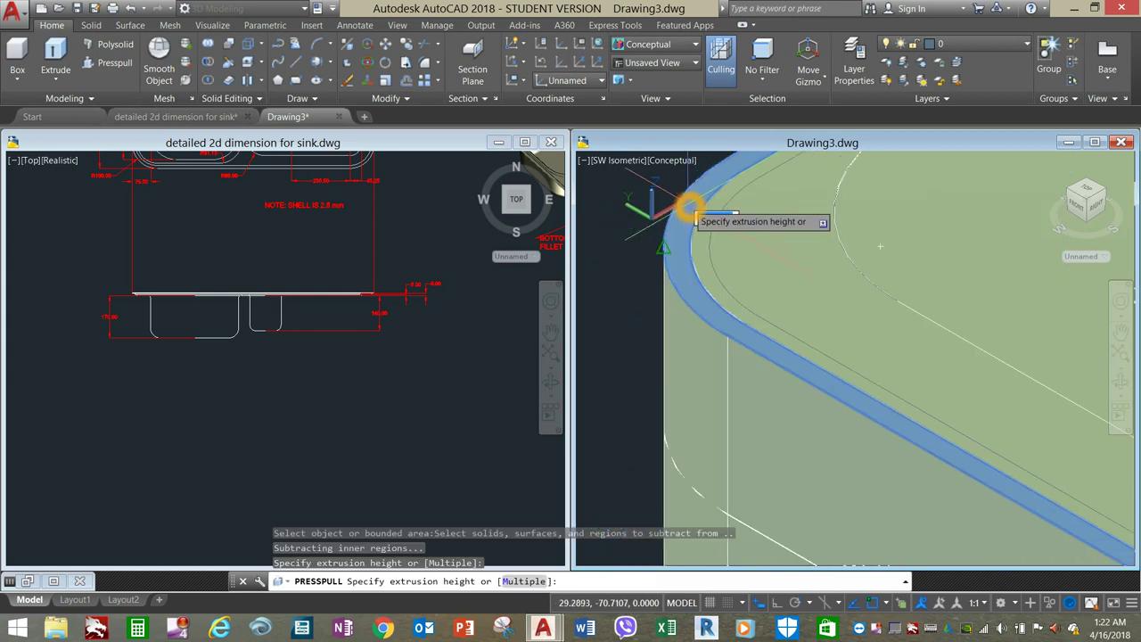
scroll(693, 183, down, 6)
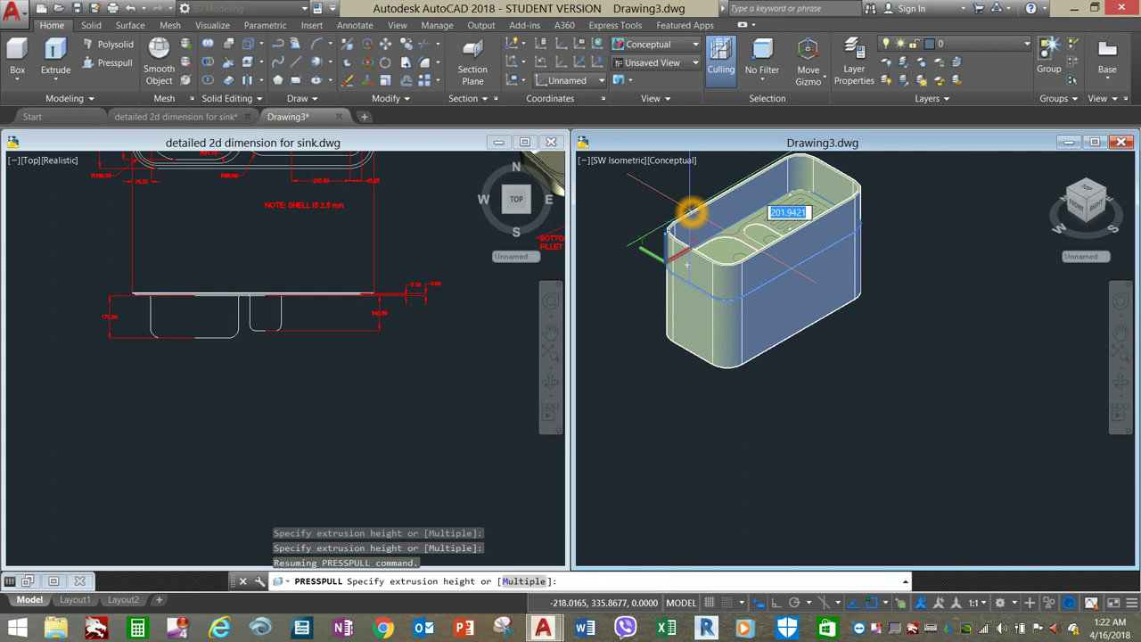
text(9)
key(Return)
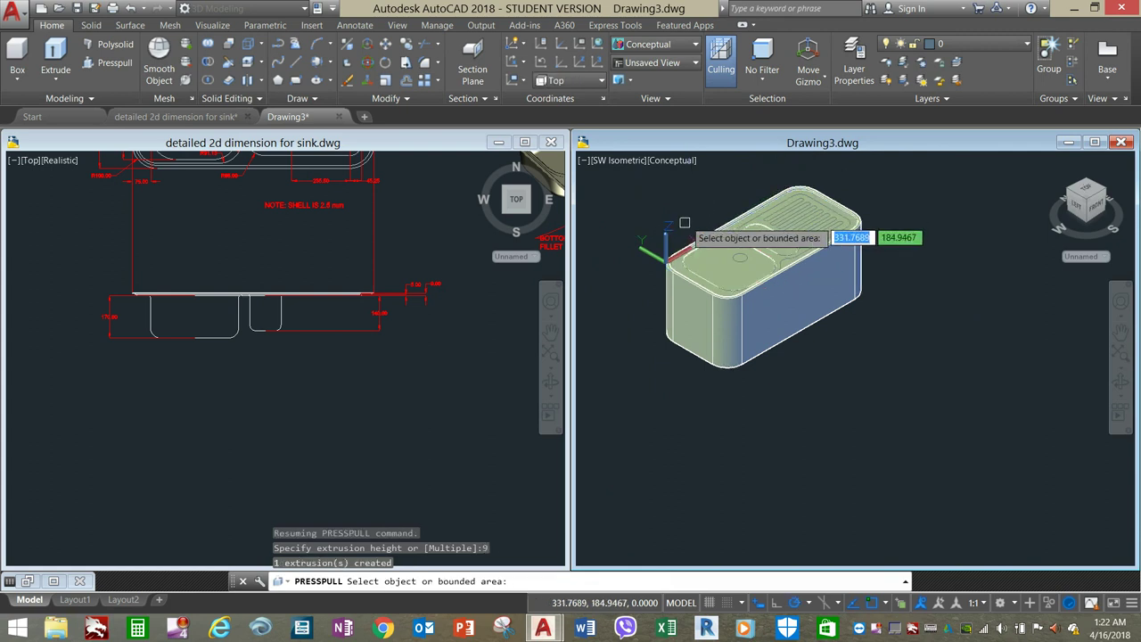
scroll(664, 303, up, 2)
right_click(659, 362)
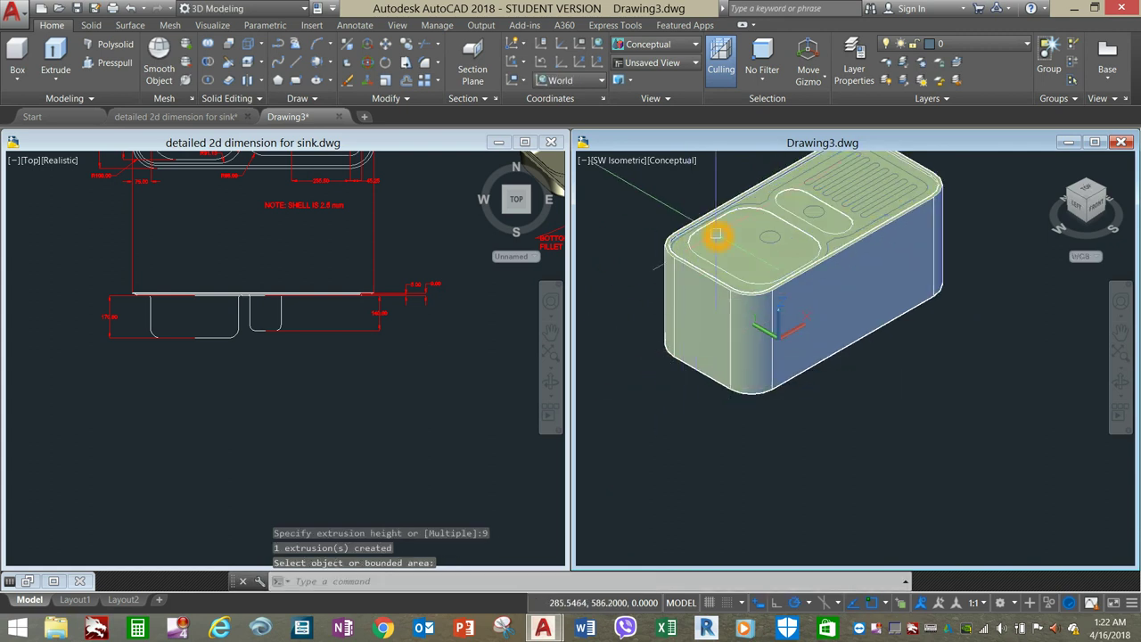
- Check the rim heights in the reference side elevation and presspull the narrow band just inside the raised outer rim upward by 5
scroll(716, 235, up, 5)
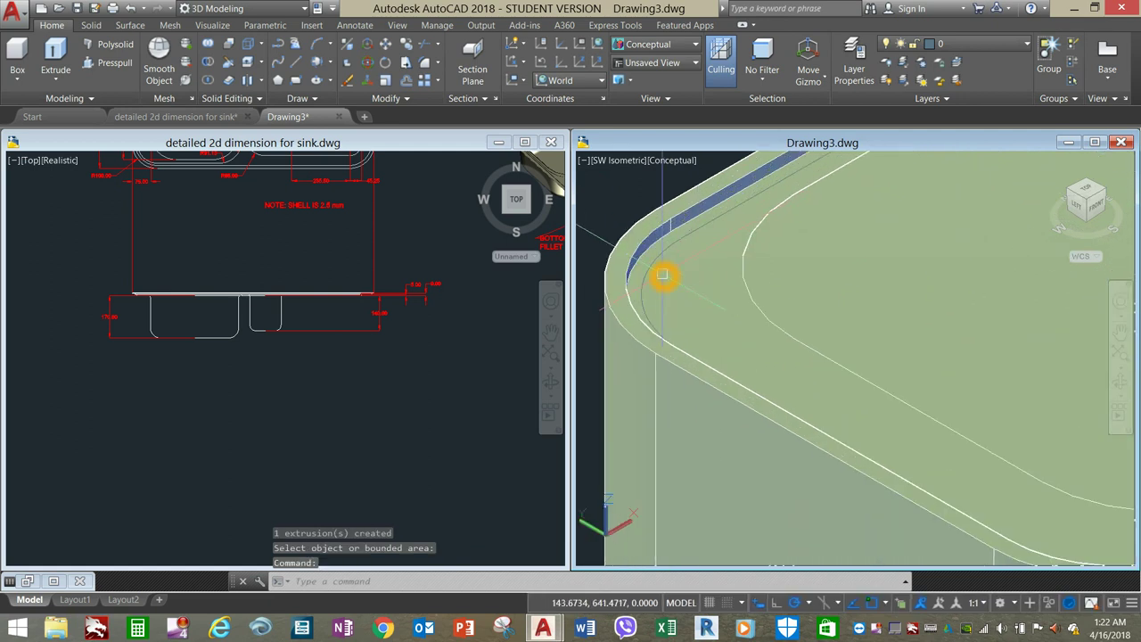
scroll(663, 274, up, 2)
click(387, 448)
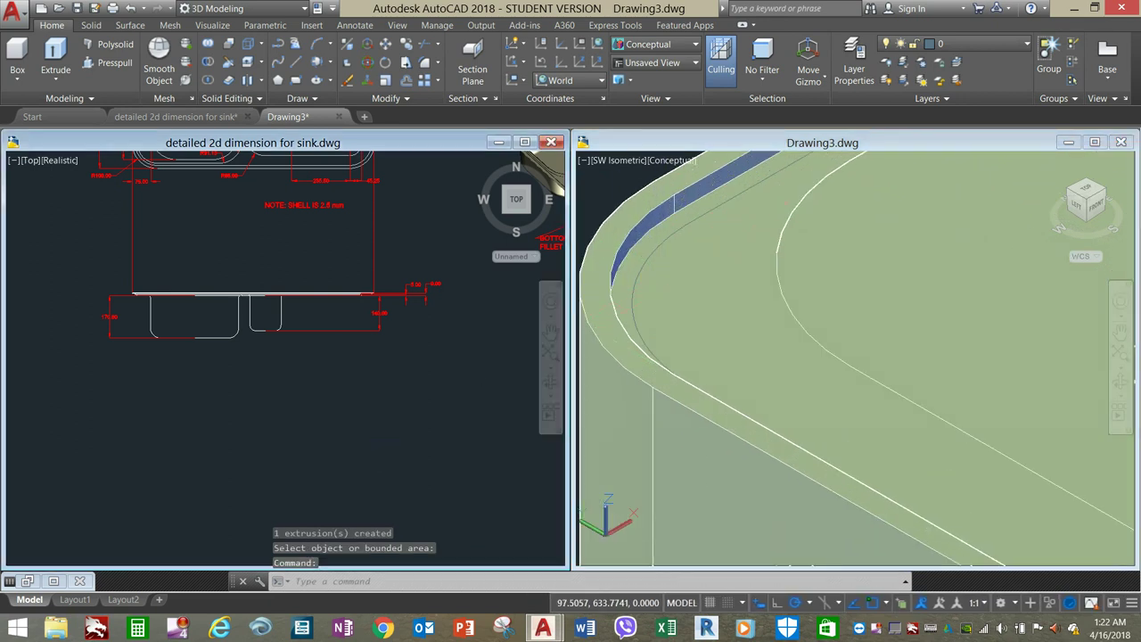
scroll(381, 314, up, 3)
middle_drag(433, 275, 336, 377)
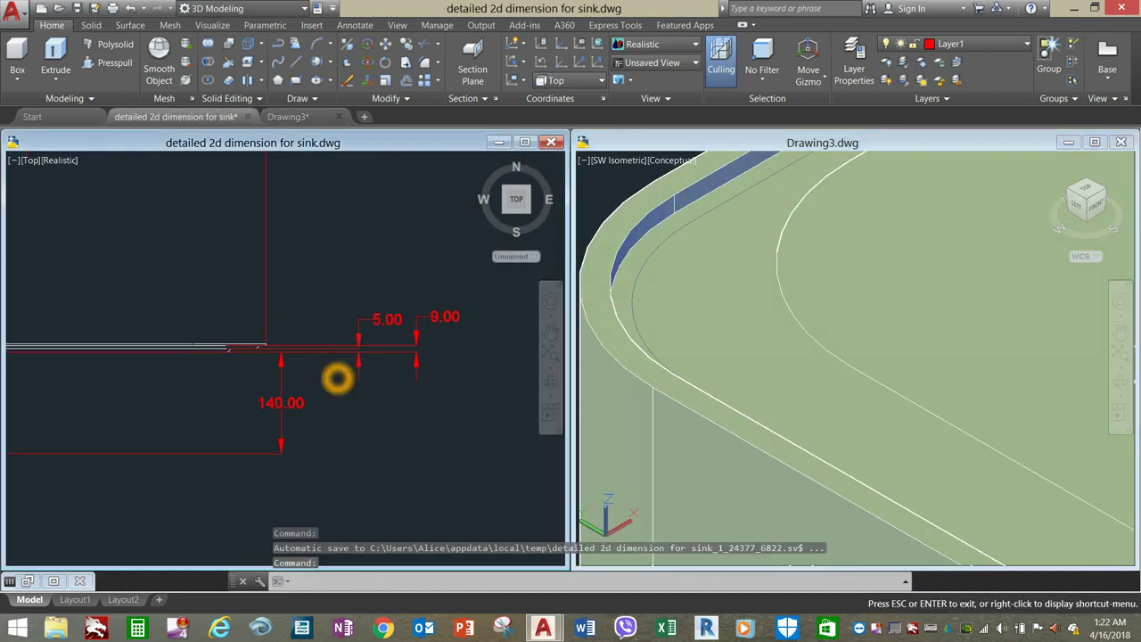
click(622, 183)
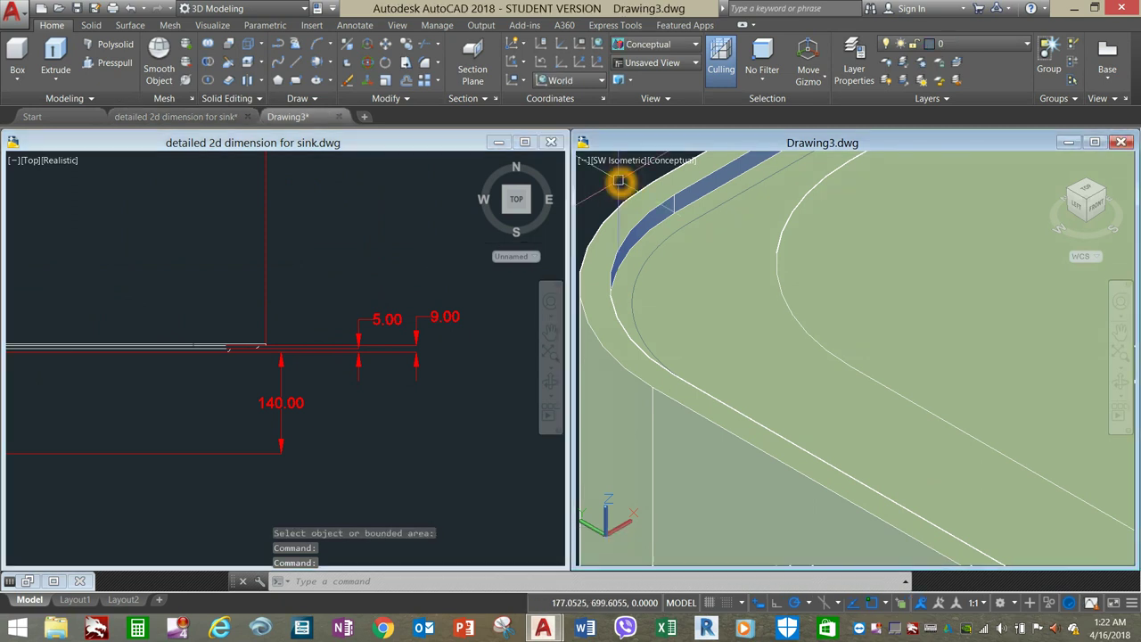
click(114, 64)
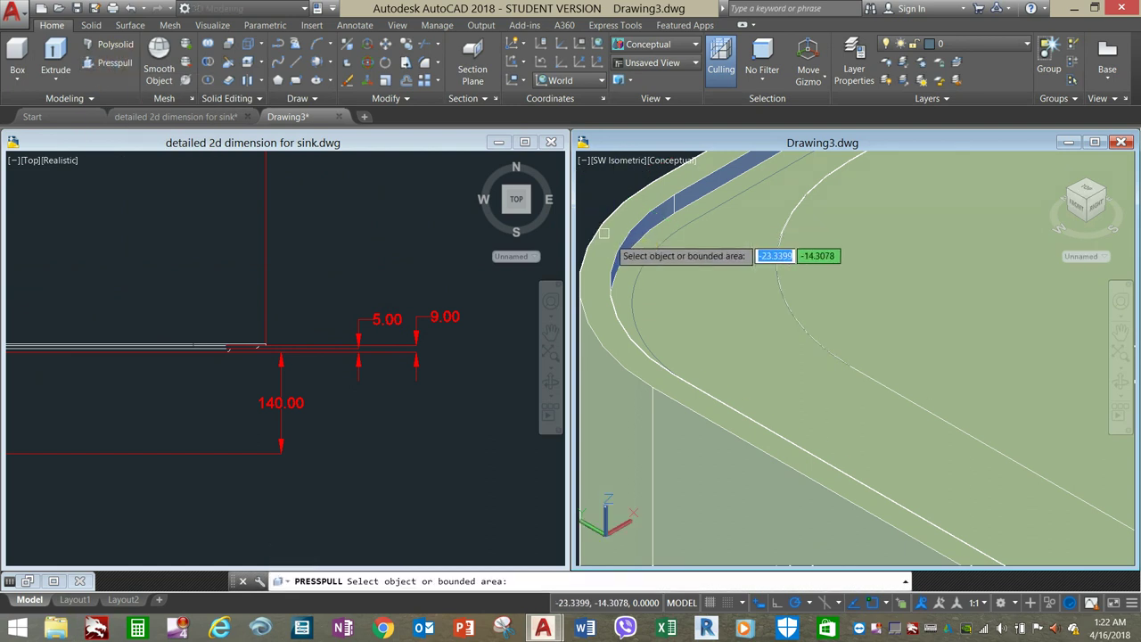
click(637, 258)
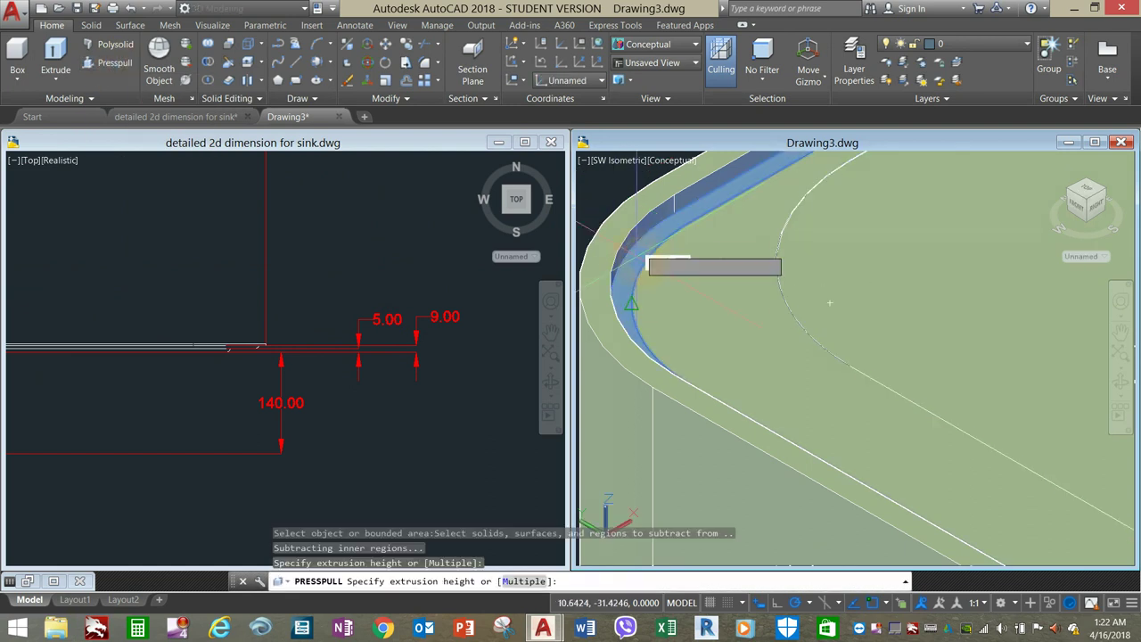
middle_drag(638, 198, 655, 267)
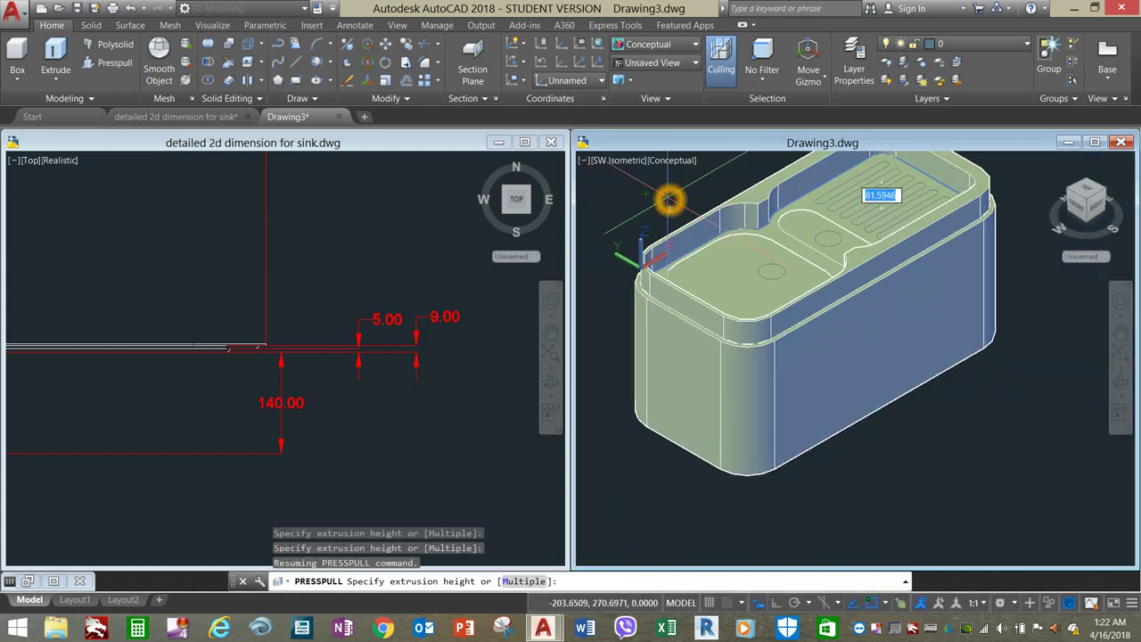
text(5)
key(Return)
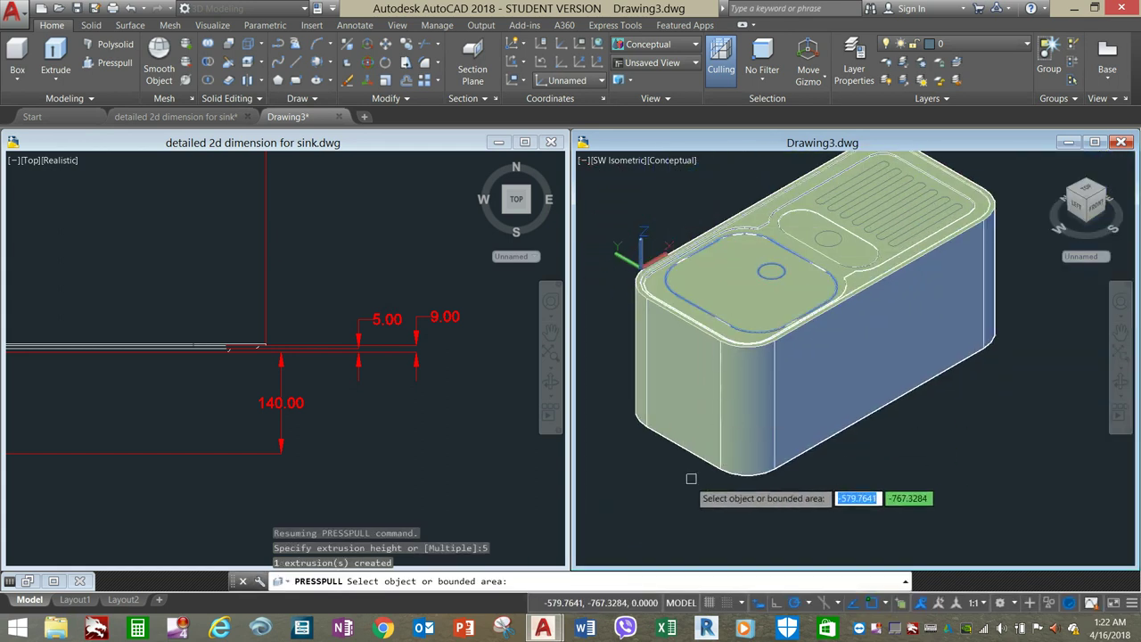
key(Return)
middle_drag(696, 484, 610, 547)
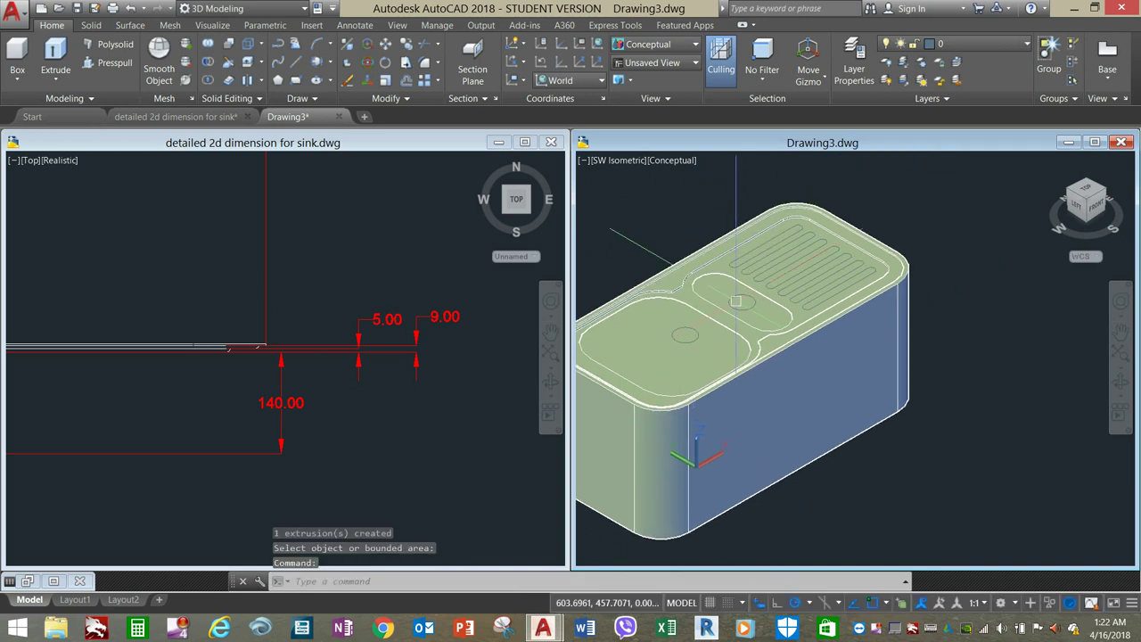
- Examine the drainboard grooves and their extrusion and fillet notes on the rendered sink in the reference drawing
click(471, 450)
scroll(437, 419, down, 8)
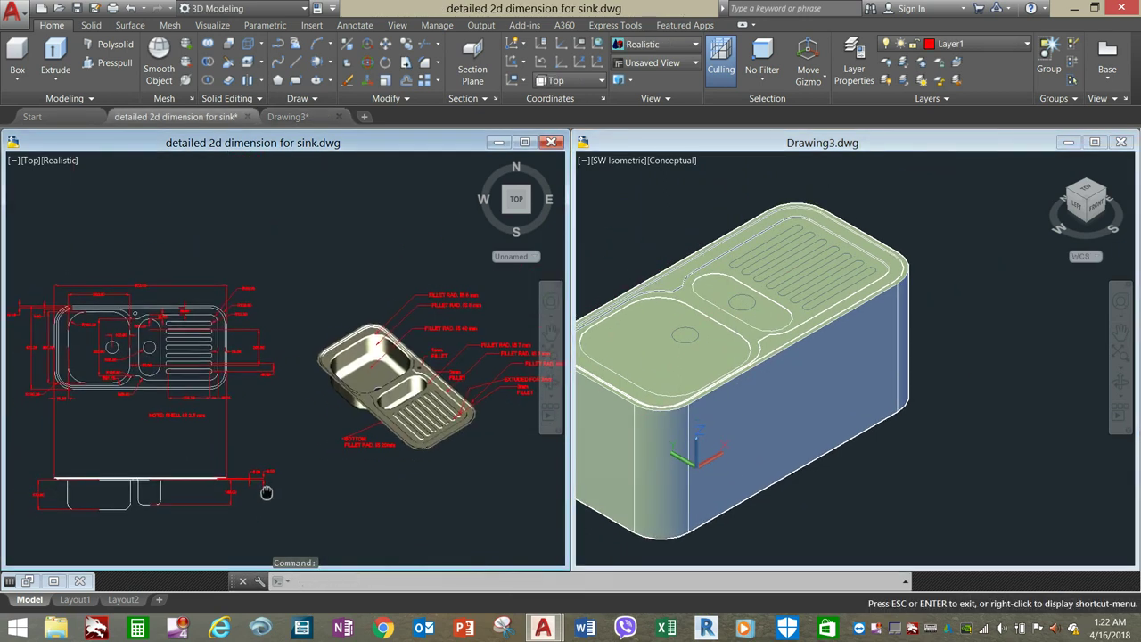
scroll(400, 389, up, 6)
scroll(415, 438, down, 2)
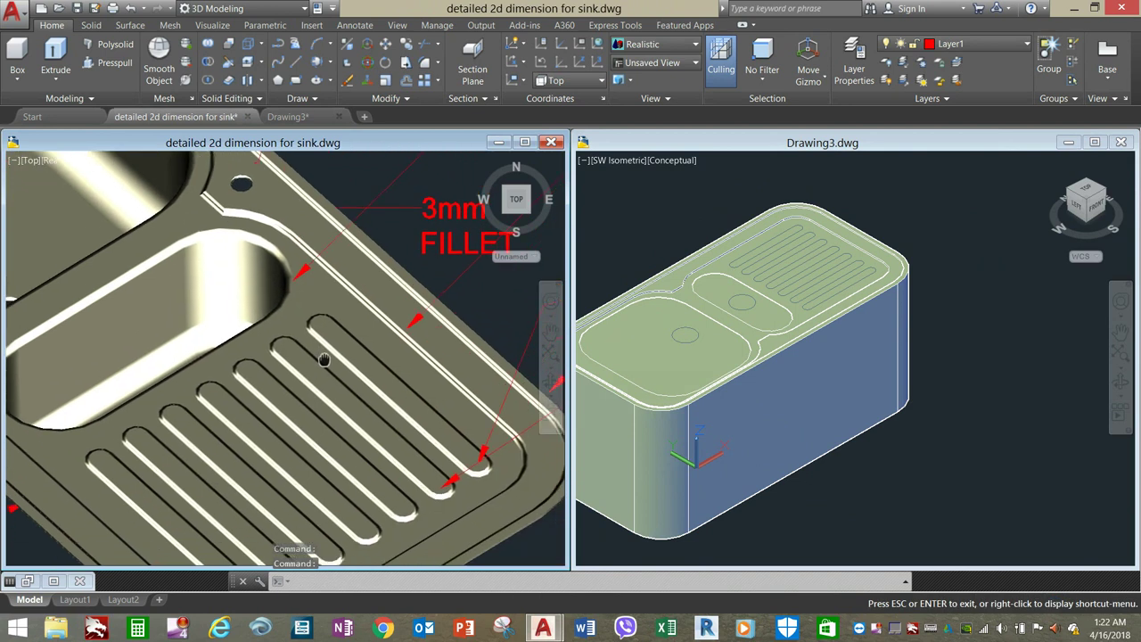
scroll(357, 325, down, 5)
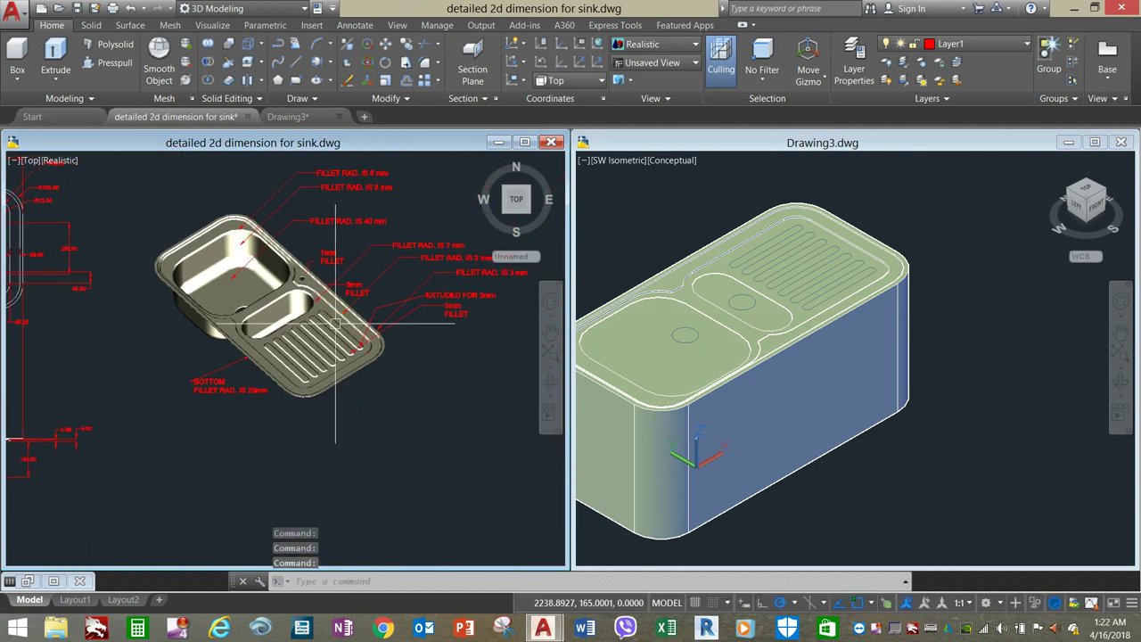
scroll(440, 315, up, 2)
scroll(326, 356, up, 2)
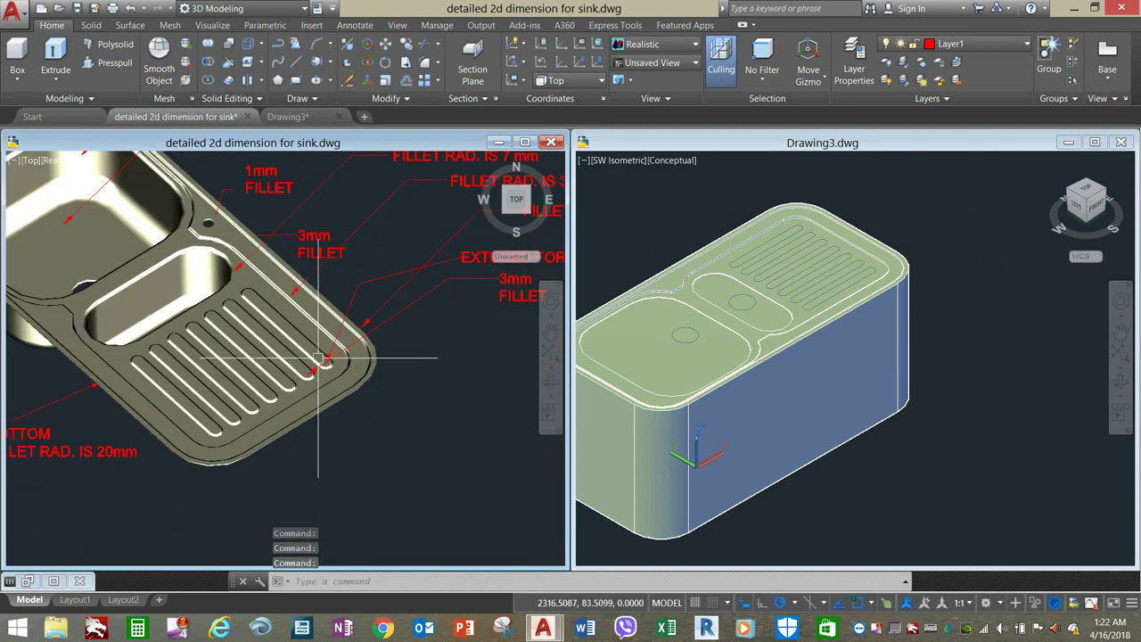
scroll(324, 385, down, 2)
scroll(323, 374, up, 1)
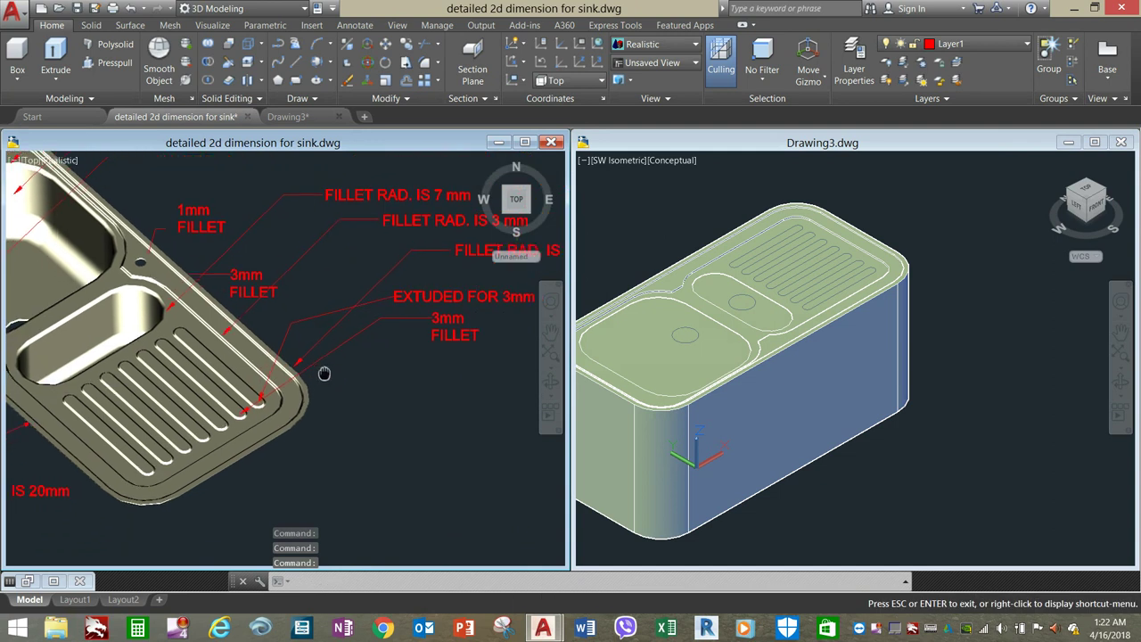
scroll(294, 384, up, 2)
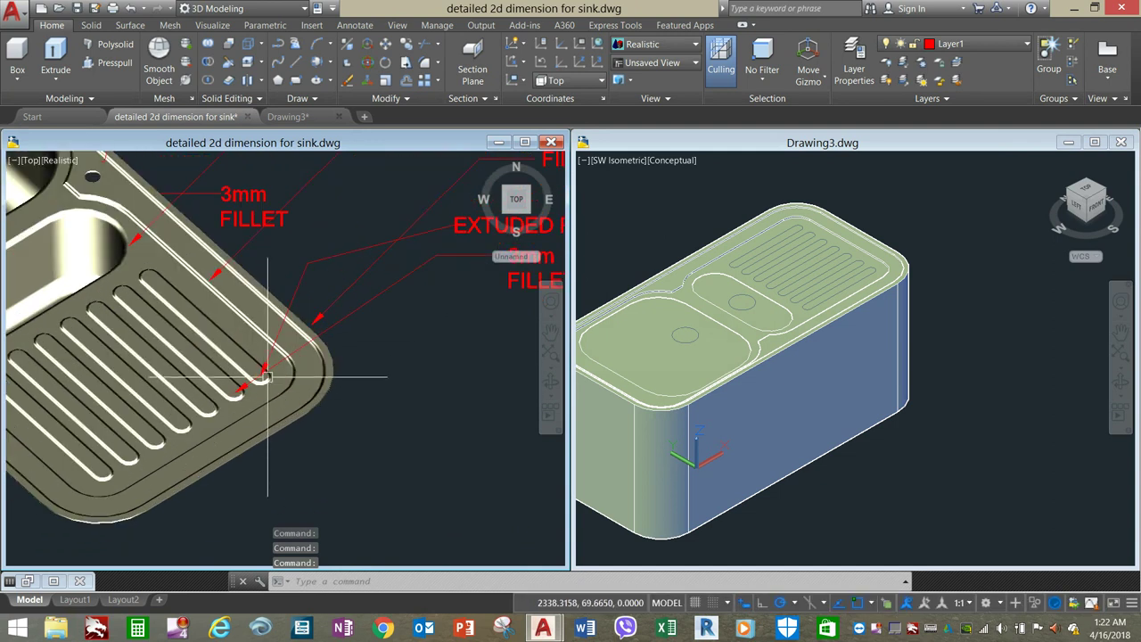
- Set the sink model's visual style to 2D Wireframe and start the Extrude command
click(859, 303)
scroll(830, 267, up, 4)
click(683, 162)
click(724, 194)
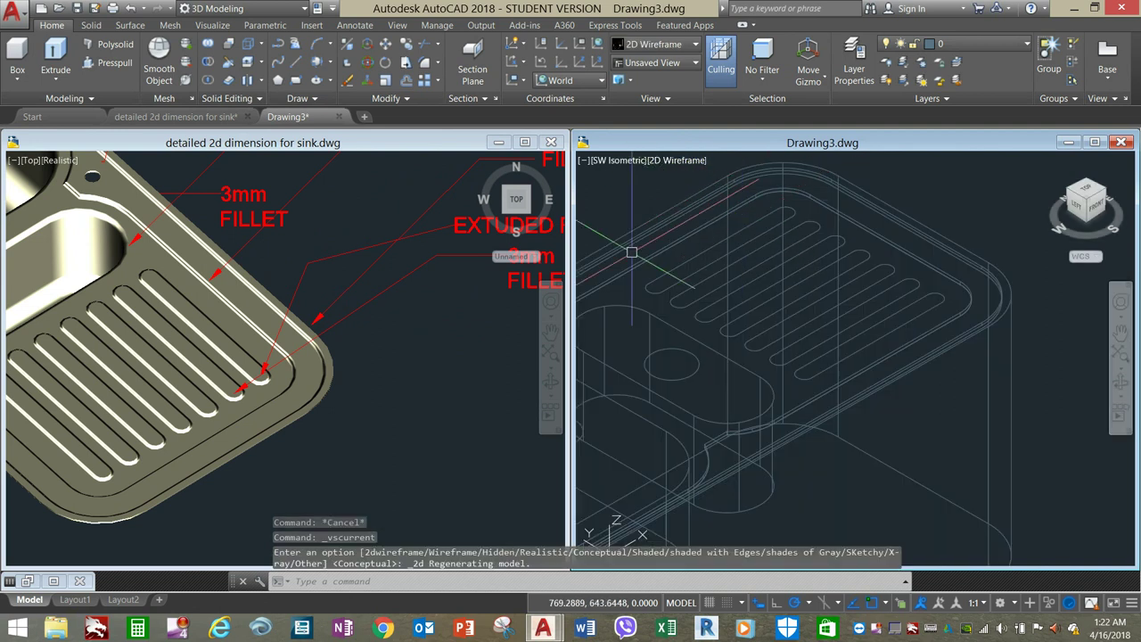
click(56, 54)
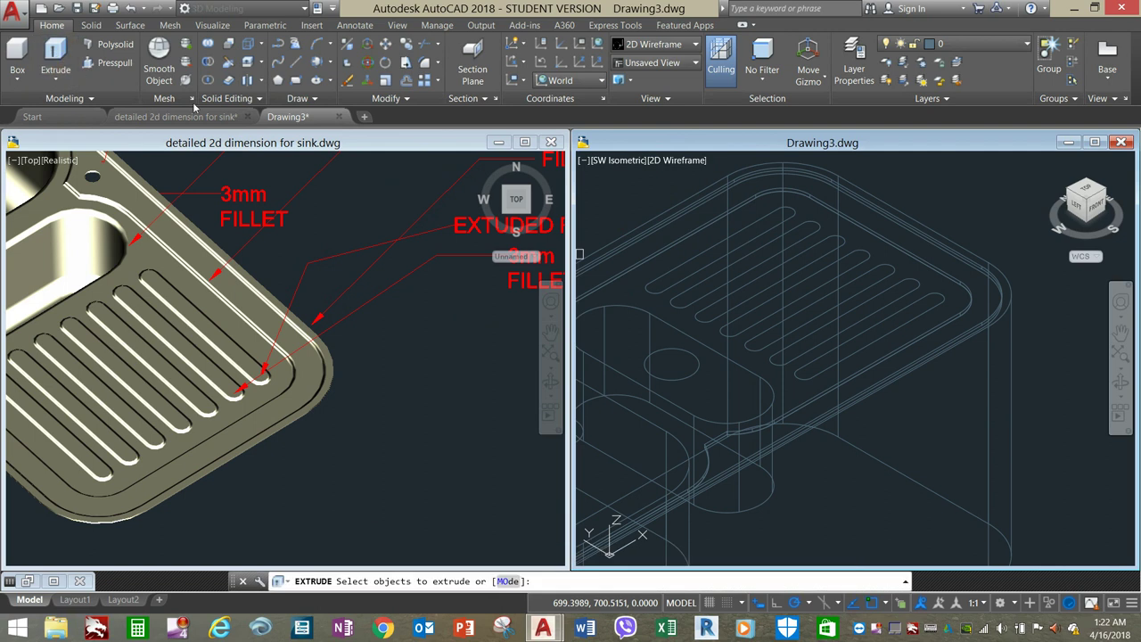
- Extrude the seven rounded drainer slot profiles on the sink's top surface to a height of 3 mm
click(682, 270)
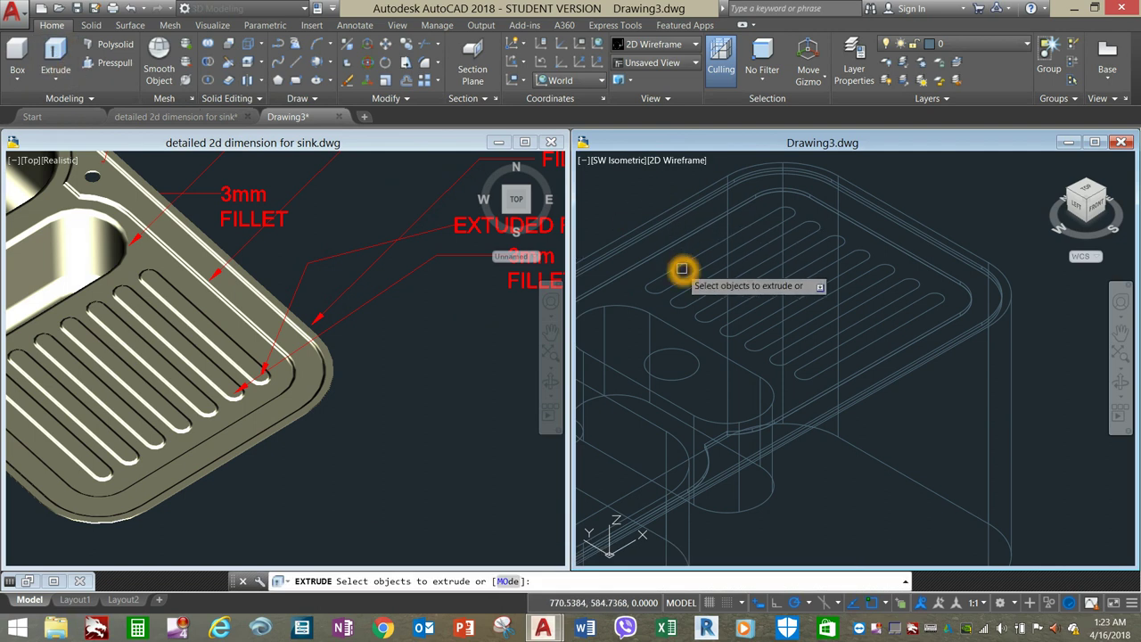
click(693, 285)
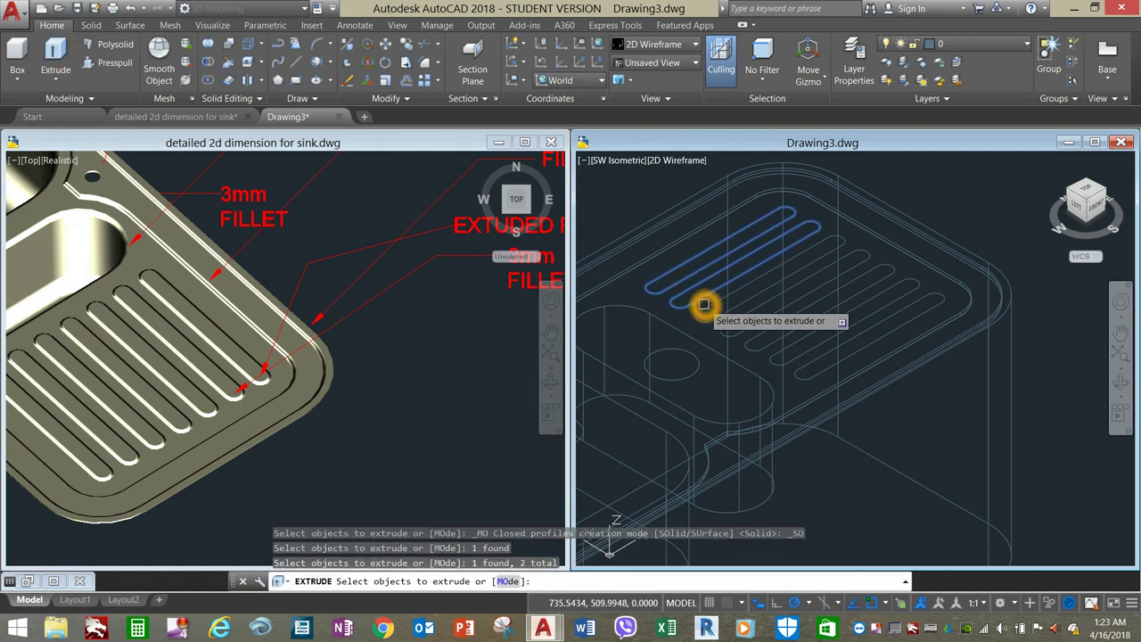
click(703, 305)
click(745, 318)
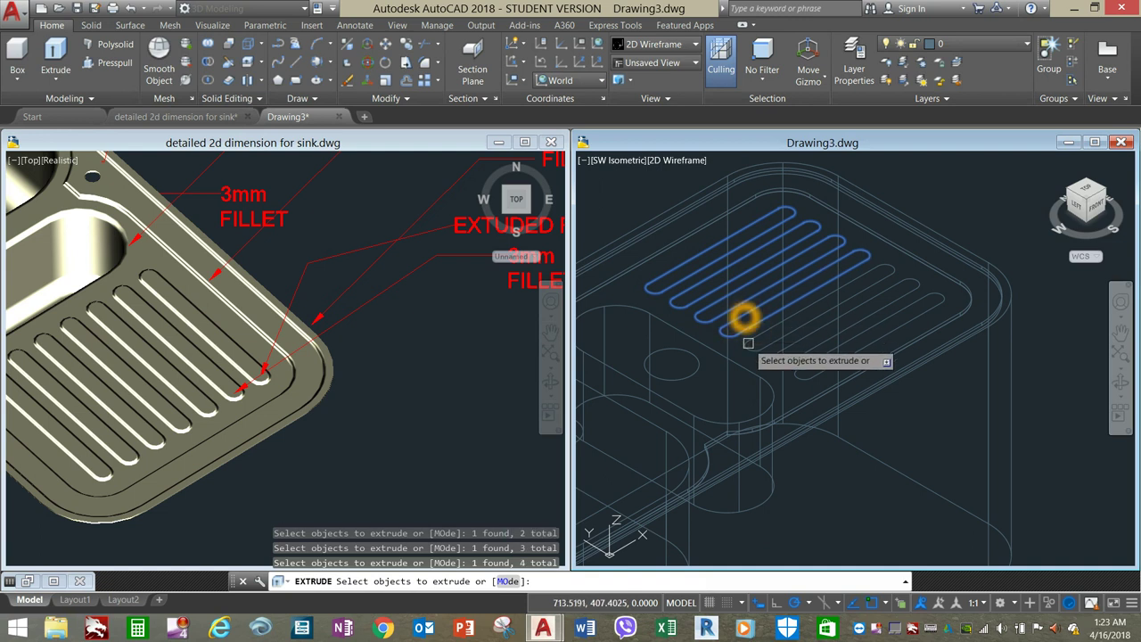
click(765, 334)
click(786, 349)
click(808, 364)
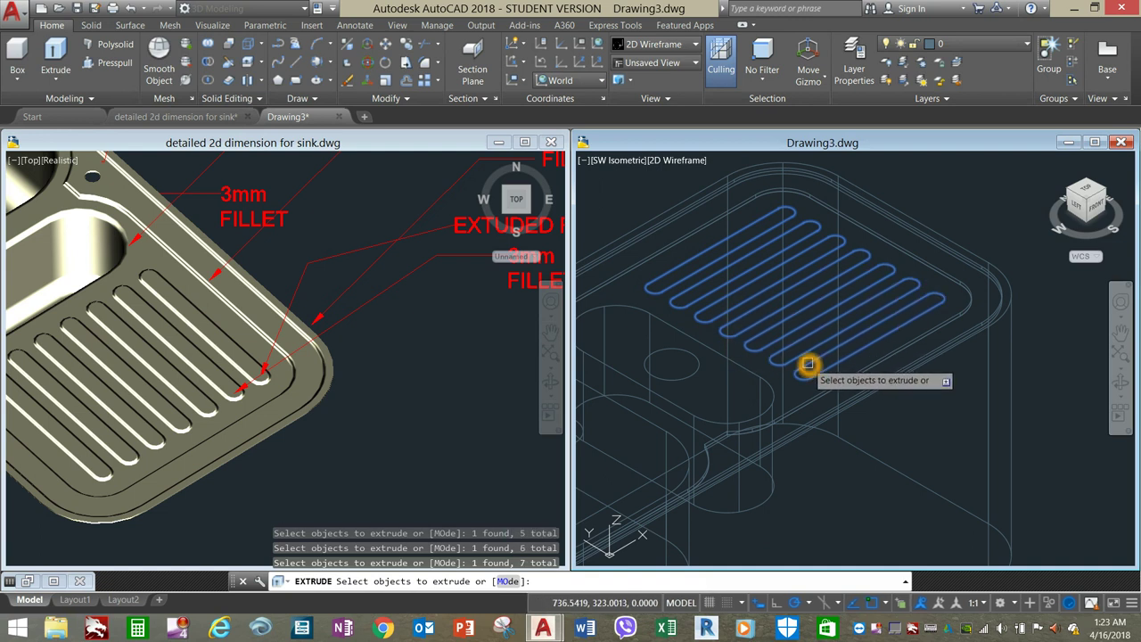
right_click(956, 201)
click(986, 207)
click(984, 200)
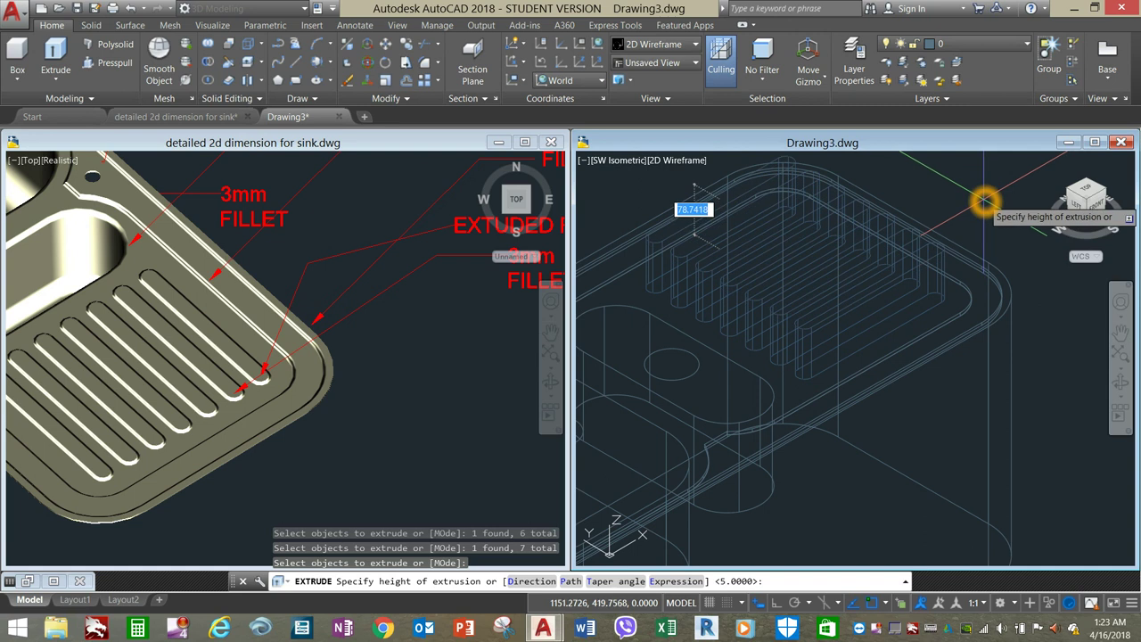
text(3)
key(Return)
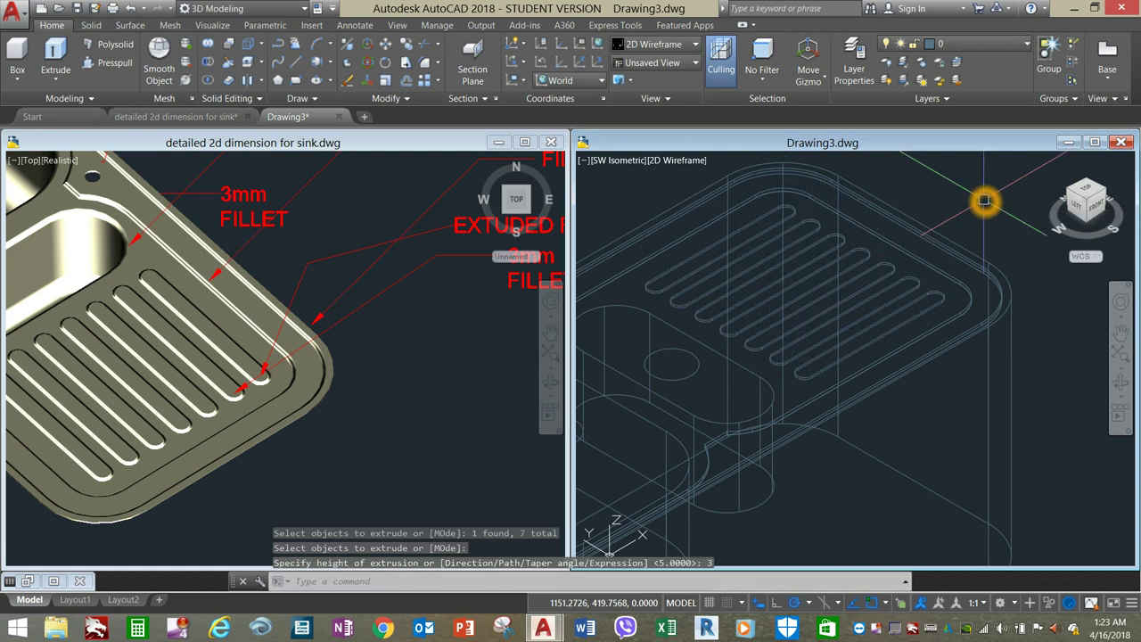
- Set the visual style of the Drawing3 viewport to Conceptual so the whole sink is shown shaded
shift+middle_drag(951, 234, 987, 255)
scroll(987, 255, down, 3)
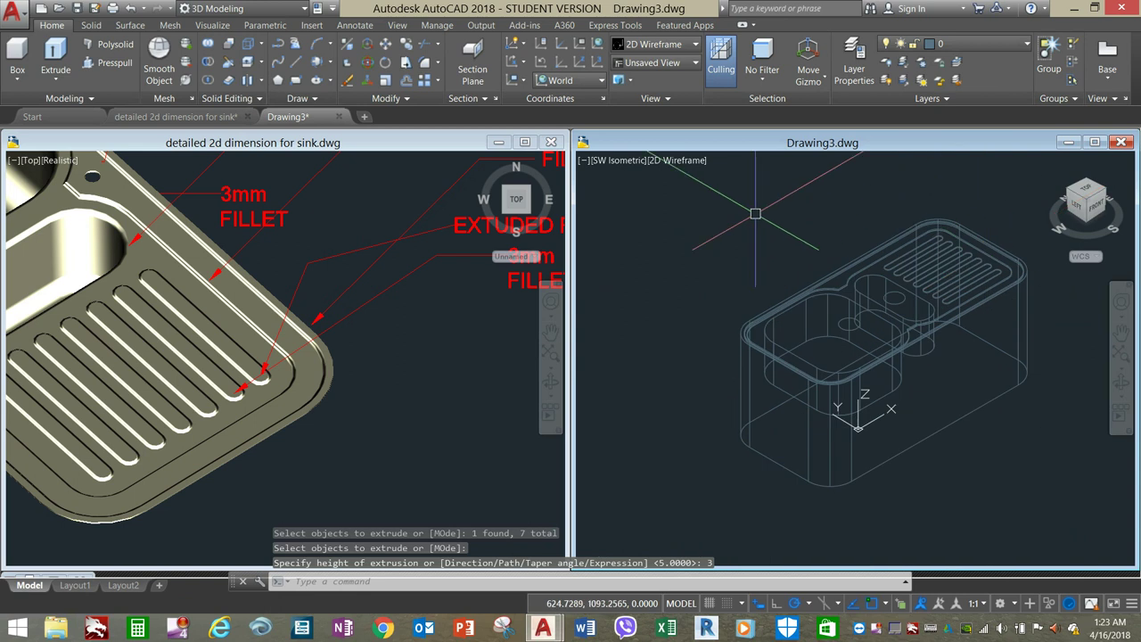
click(678, 161)
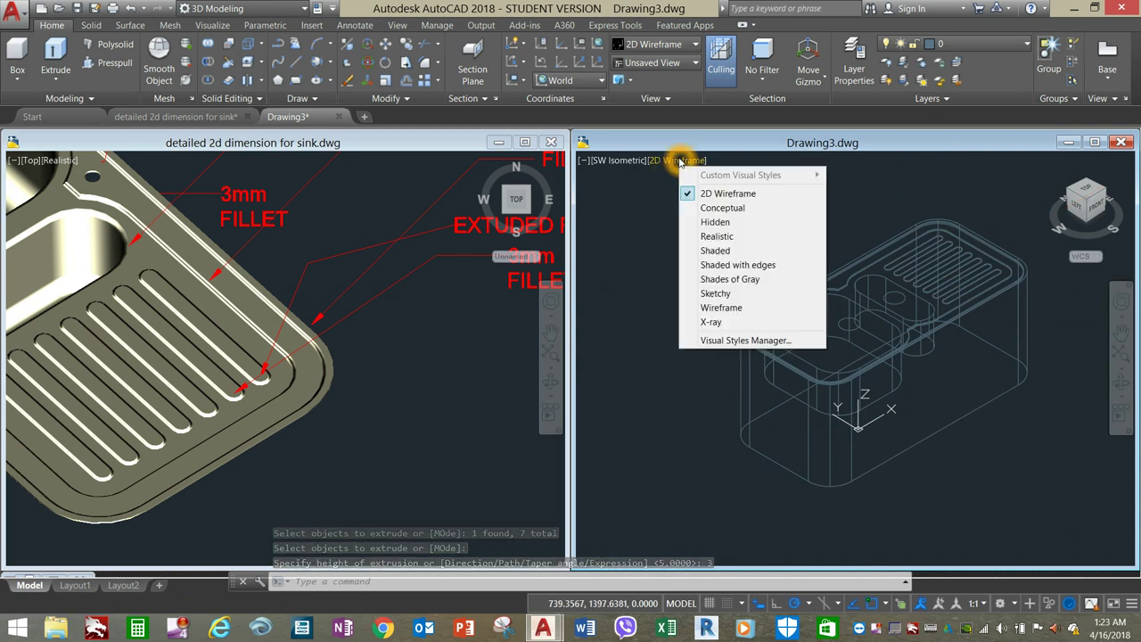
click(707, 209)
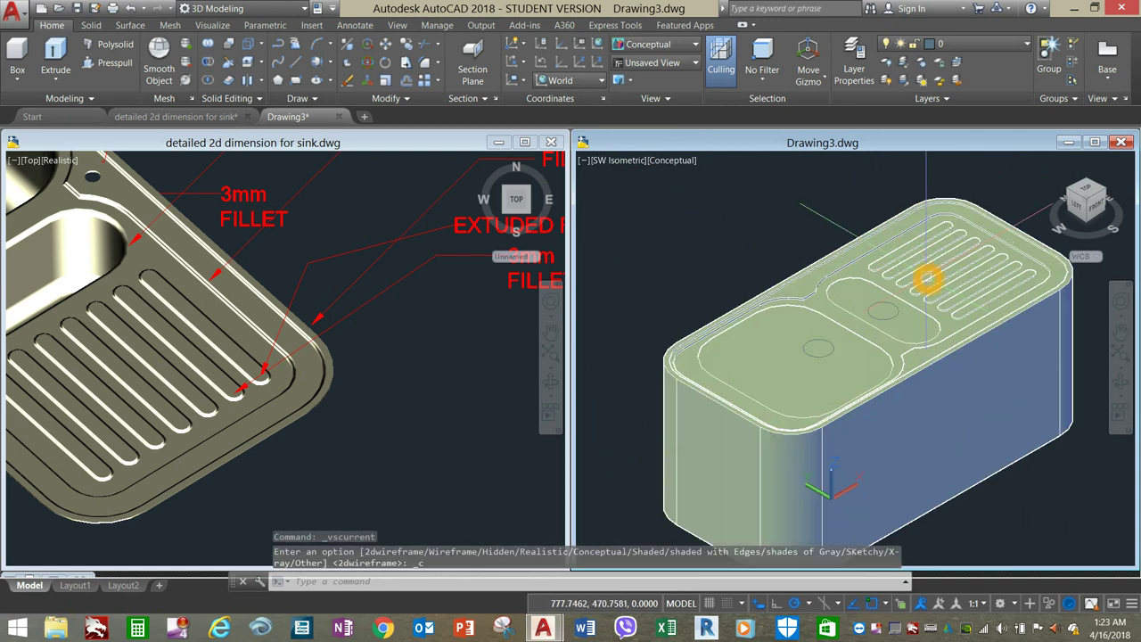
middle_drag(927, 279, 906, 233)
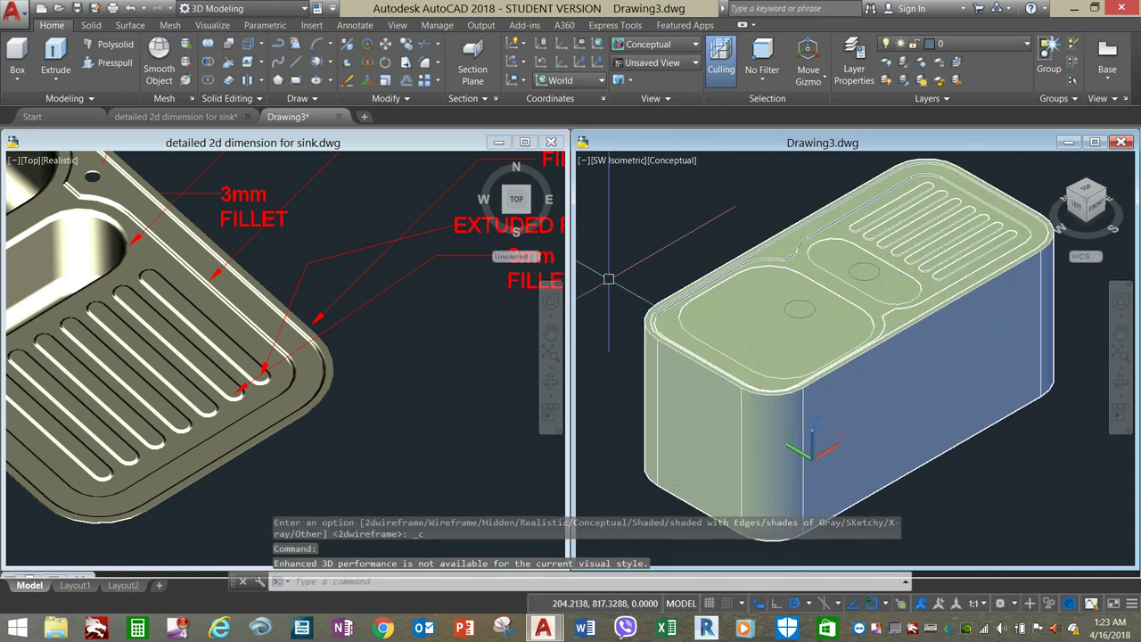
click(394, 329)
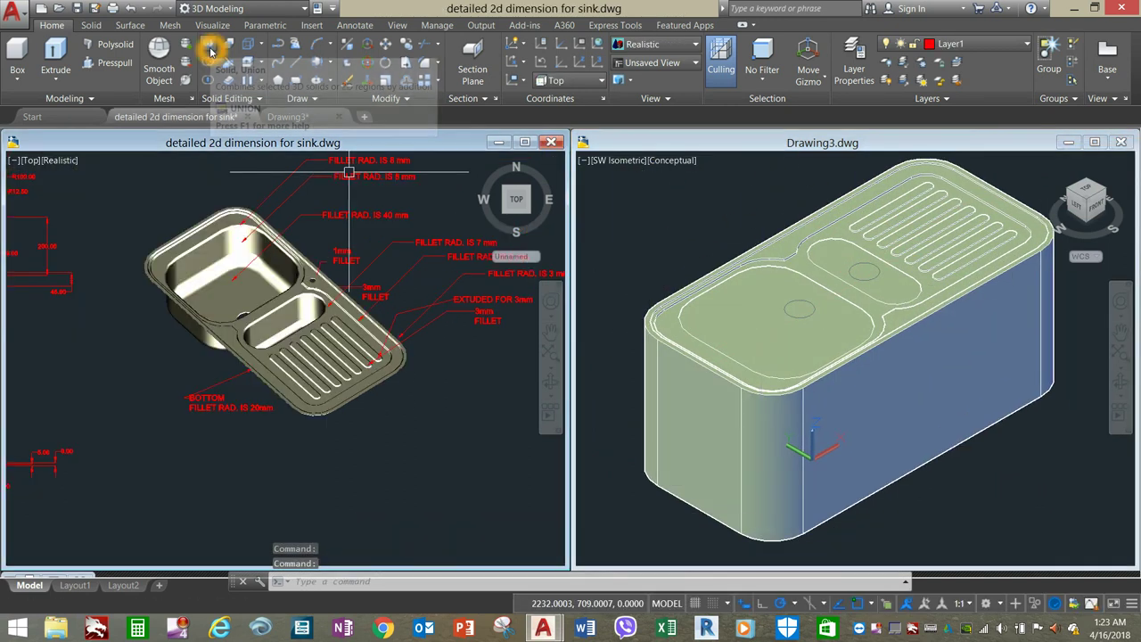
click(211, 51)
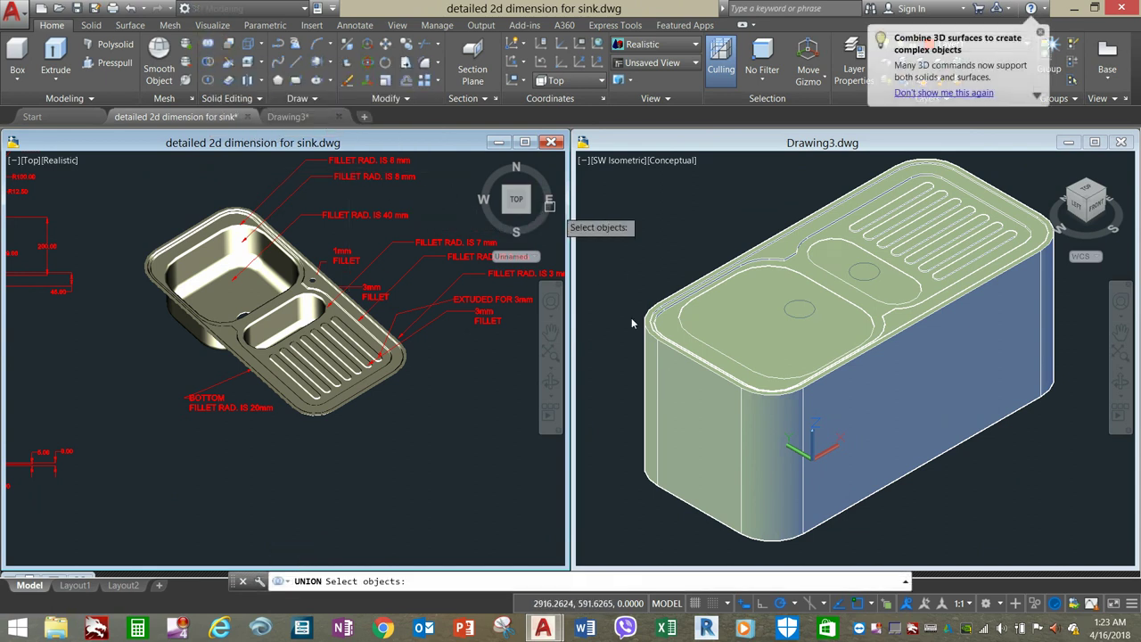
click(656, 308)
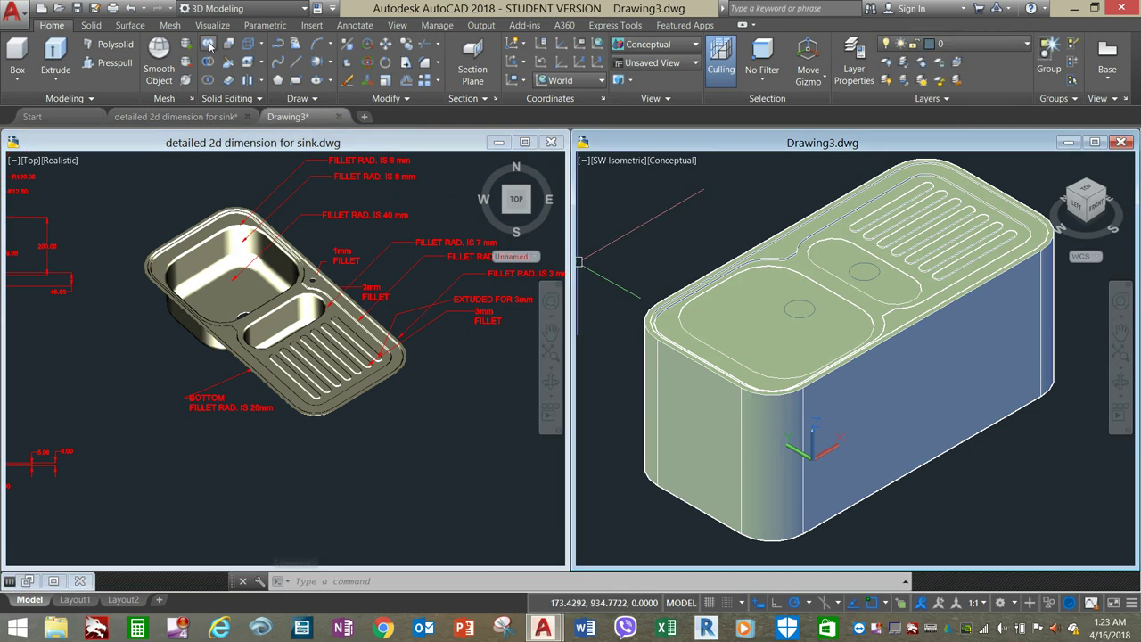
- Union the main sink body in Drawing3 with the seven extruded drainer ribs
click(211, 49)
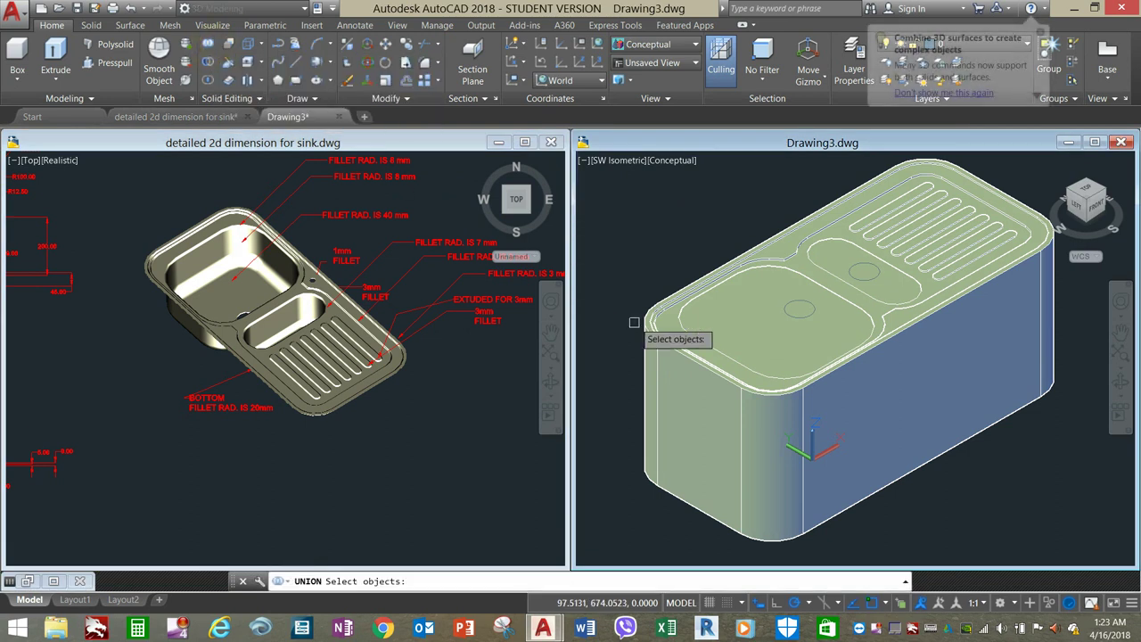
click(680, 381)
scroll(701, 328, up, 2)
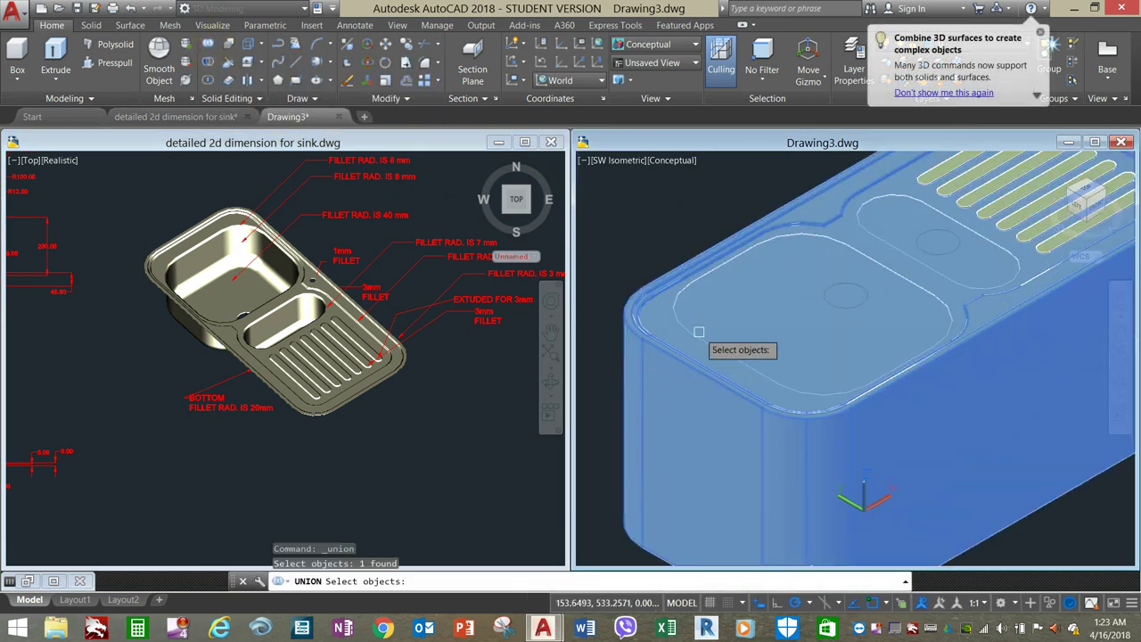
scroll(923, 153, down, 4)
middle_drag(922, 153, 872, 216)
scroll(872, 217, up, 5)
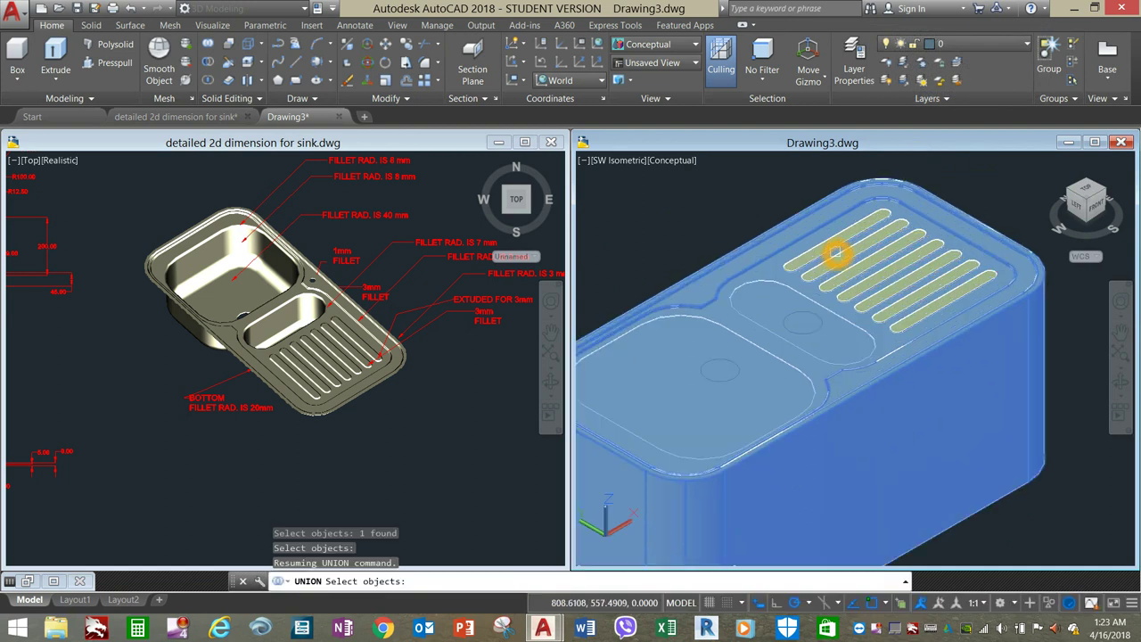
click(829, 246)
click(840, 260)
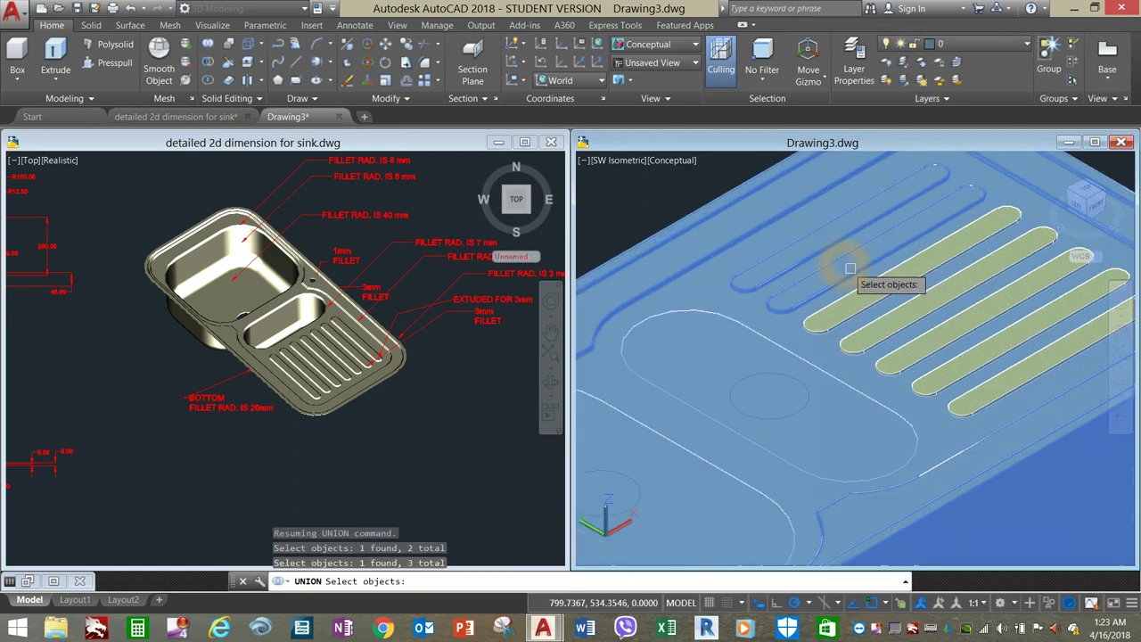
click(850, 297)
click(884, 321)
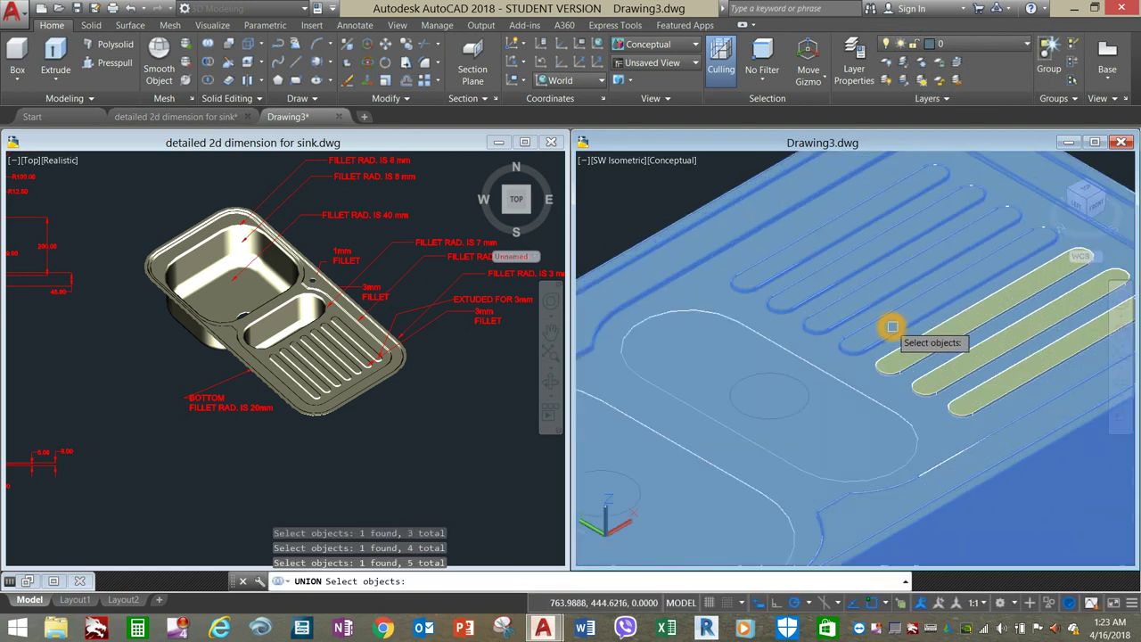
click(916, 346)
click(947, 373)
click(963, 403)
scroll(927, 365, down, 5)
key(Return)
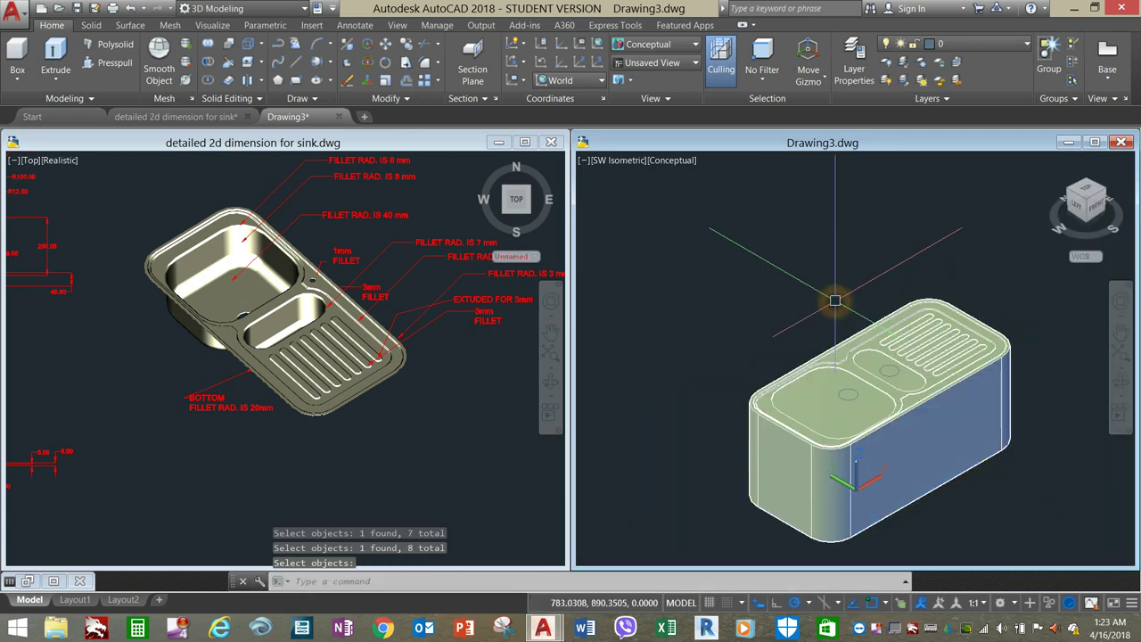
- Examine the large bowl, the small bowl and the main body to see which ones are separate solids
scroll(814, 399, up, 4)
click(813, 398)
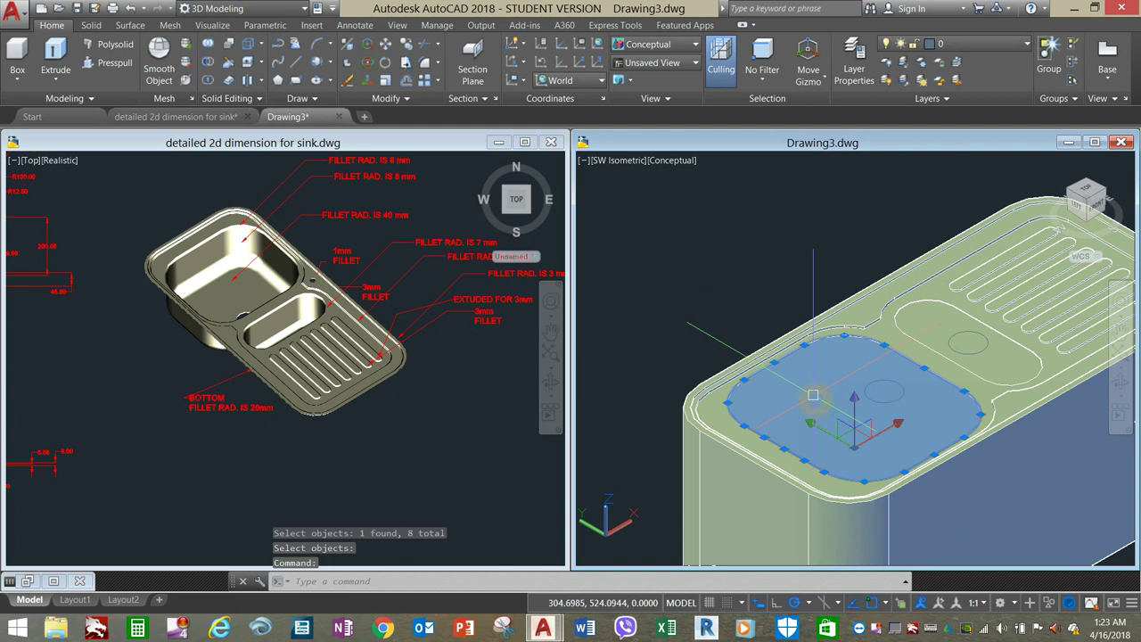
scroll(780, 306, down, 3)
key(Escape)
scroll(825, 306, up, 3)
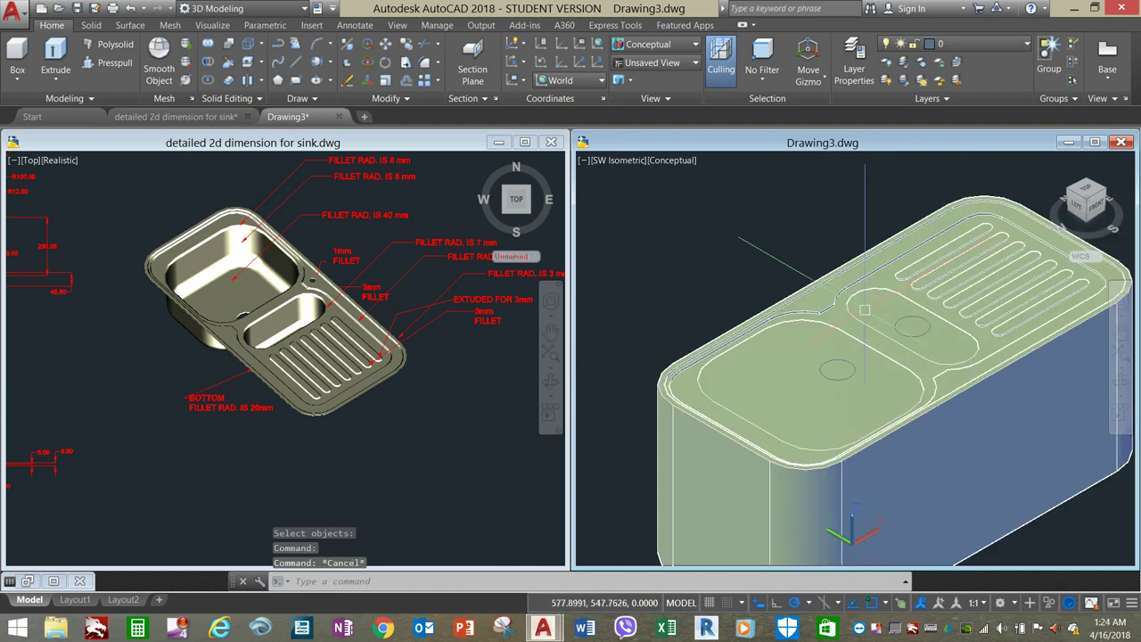
click(871, 306)
click(875, 312)
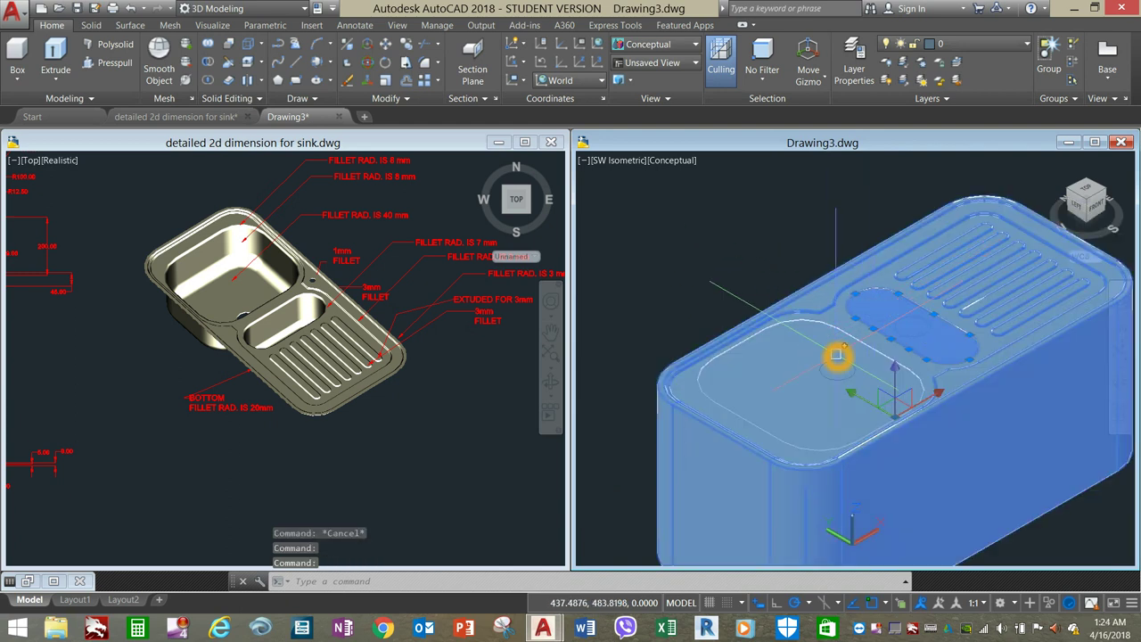
key(Escape)
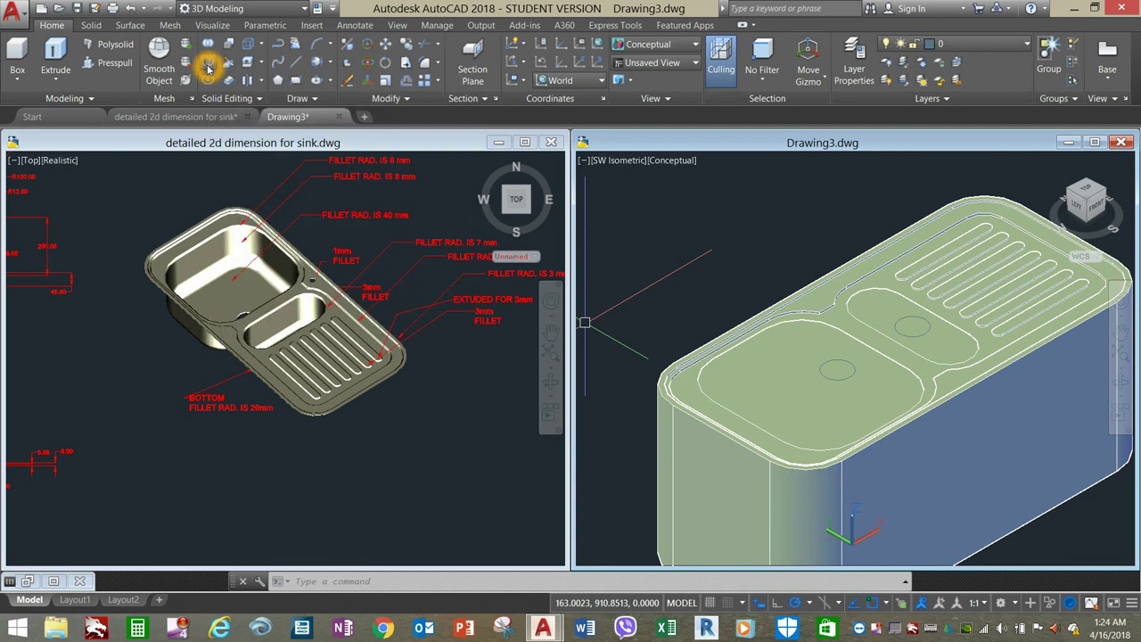
- Subtract the large bowl and small bowl solids from the main sink body
click(208, 69)
click(678, 446)
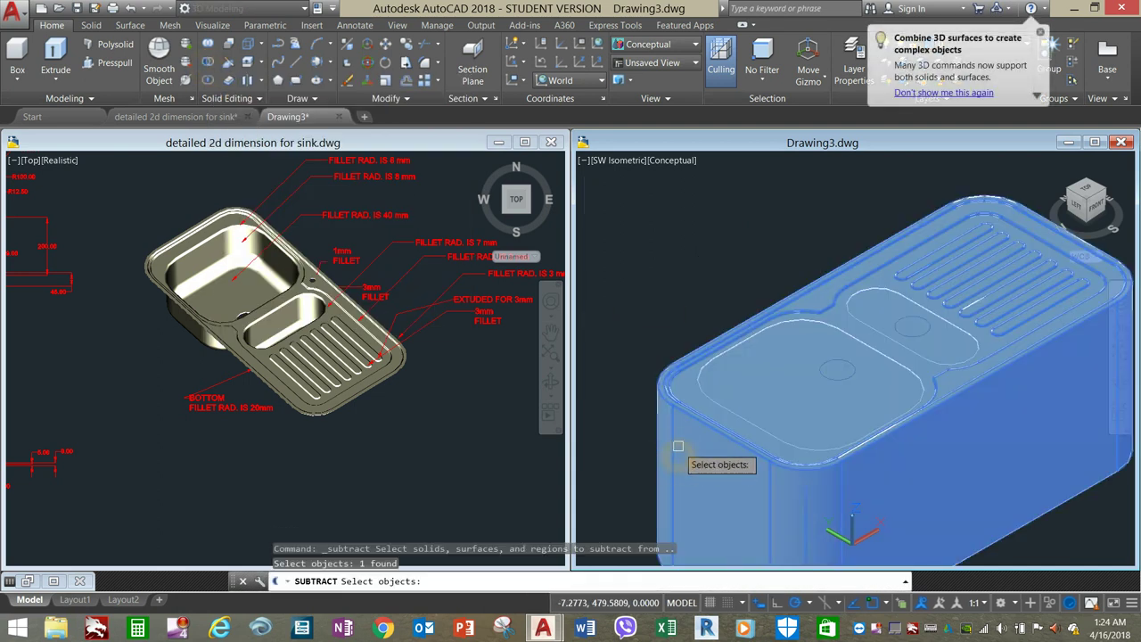
right_click(678, 284)
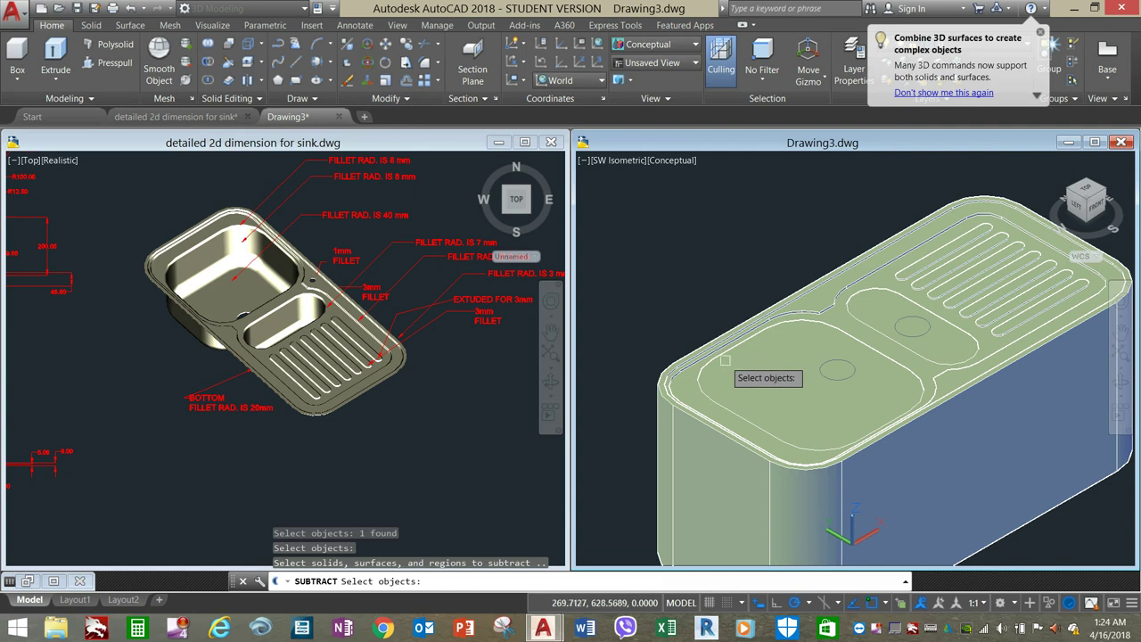
click(734, 372)
click(738, 369)
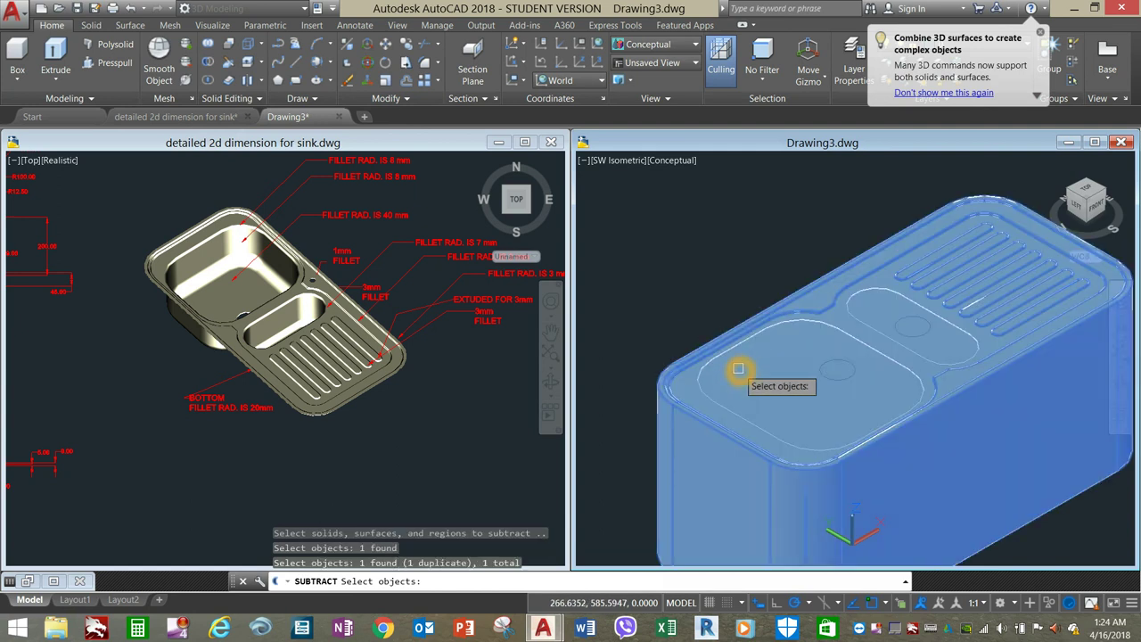
scroll(738, 368, up, 5)
click(740, 375)
scroll(739, 366, down, 4)
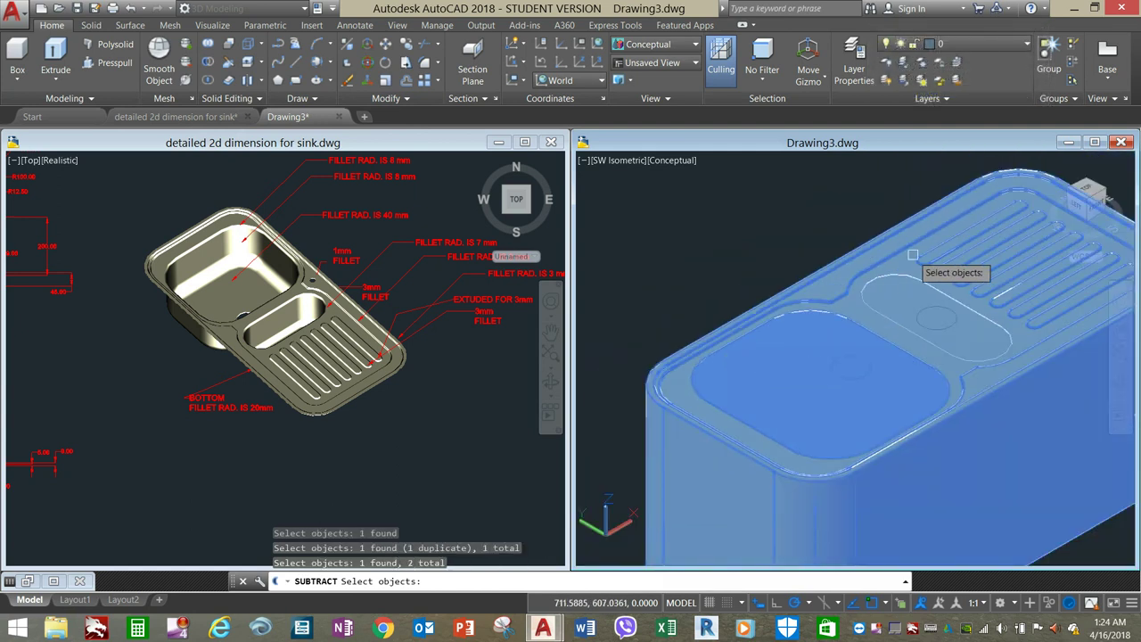
scroll(913, 255, up, 4)
click(872, 329)
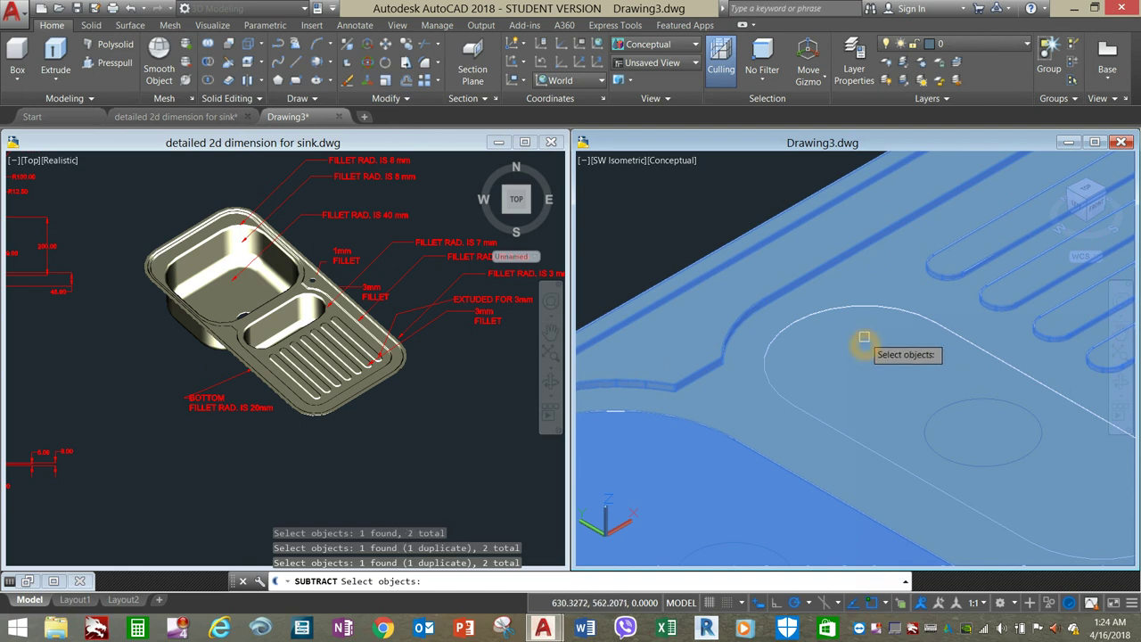
scroll(861, 328, up, 4)
click(865, 303)
scroll(865, 301, down, 5)
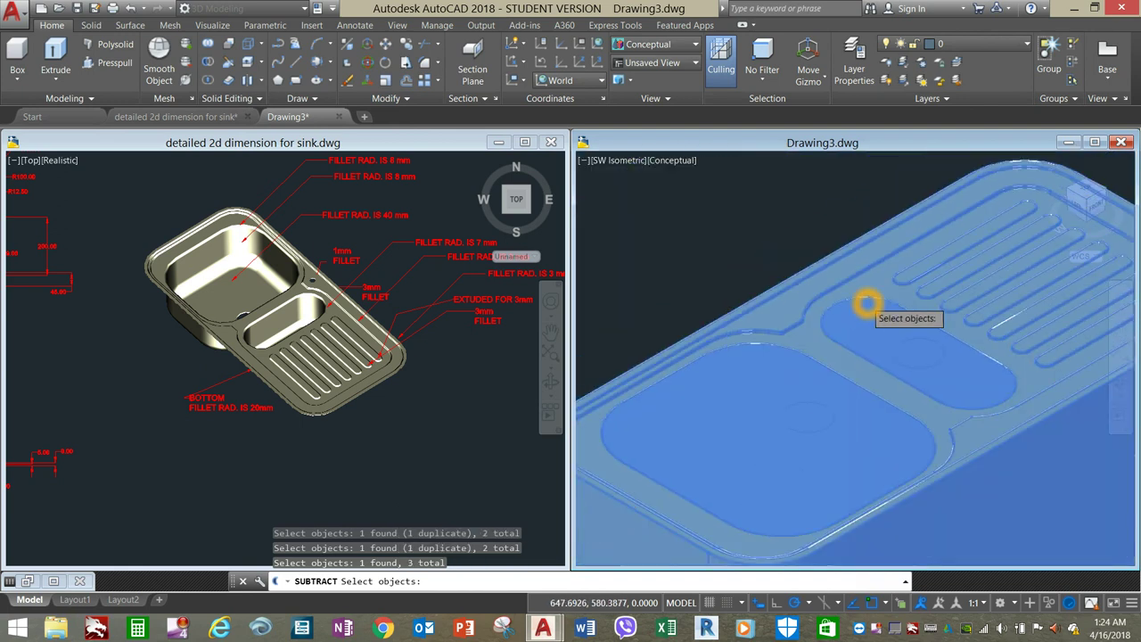
scroll(868, 305, down, 3)
key(Return)
mouse_move(805, 280)
shift+middle_down()
mouse_move(829, 336)
mouse_move(815, 317)
mouse_move(892, 311)
shift+middle_up()
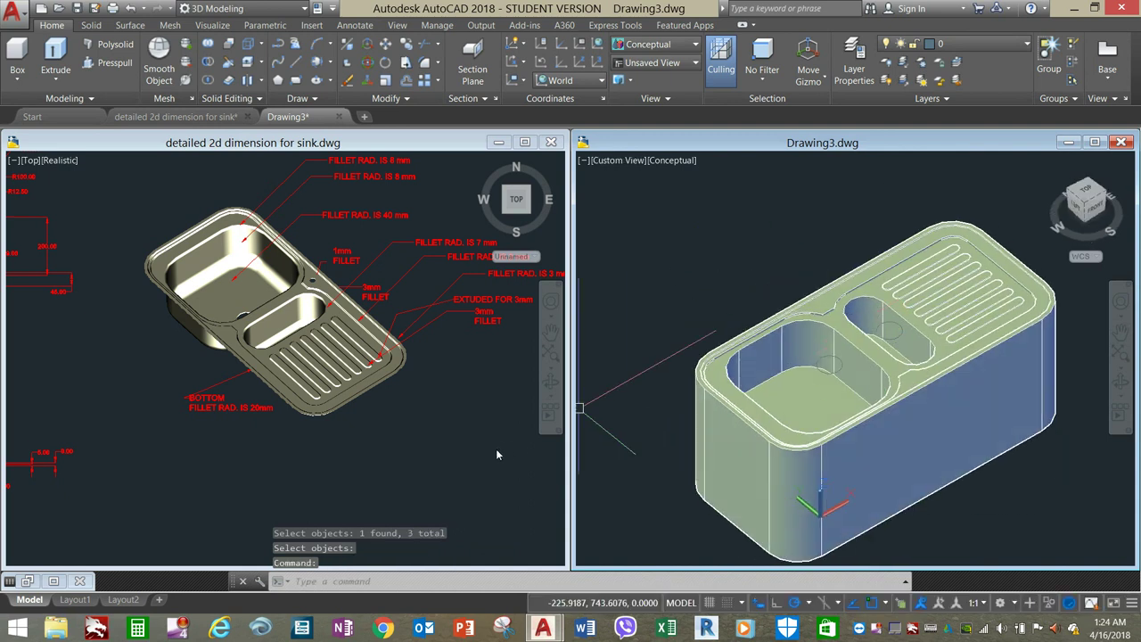
- Fillet the edge chain around the floor of the large bowl in Drawing3 with a 40 mm radius
click(446, 438)
middle_drag(445, 416, 516, 432)
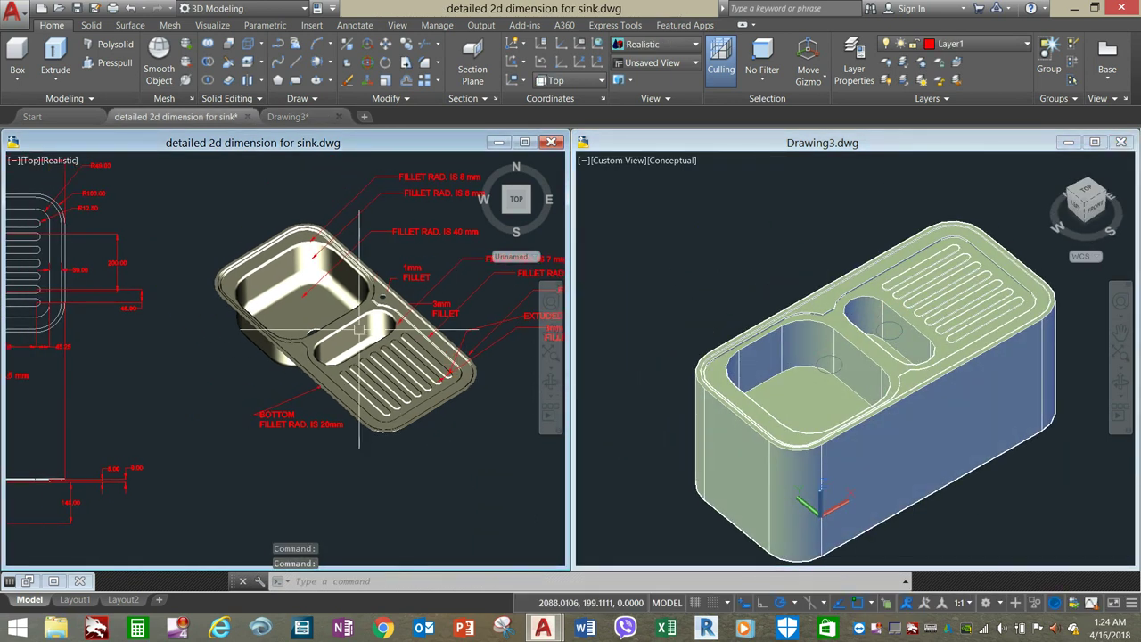
scroll(321, 285, up, 3)
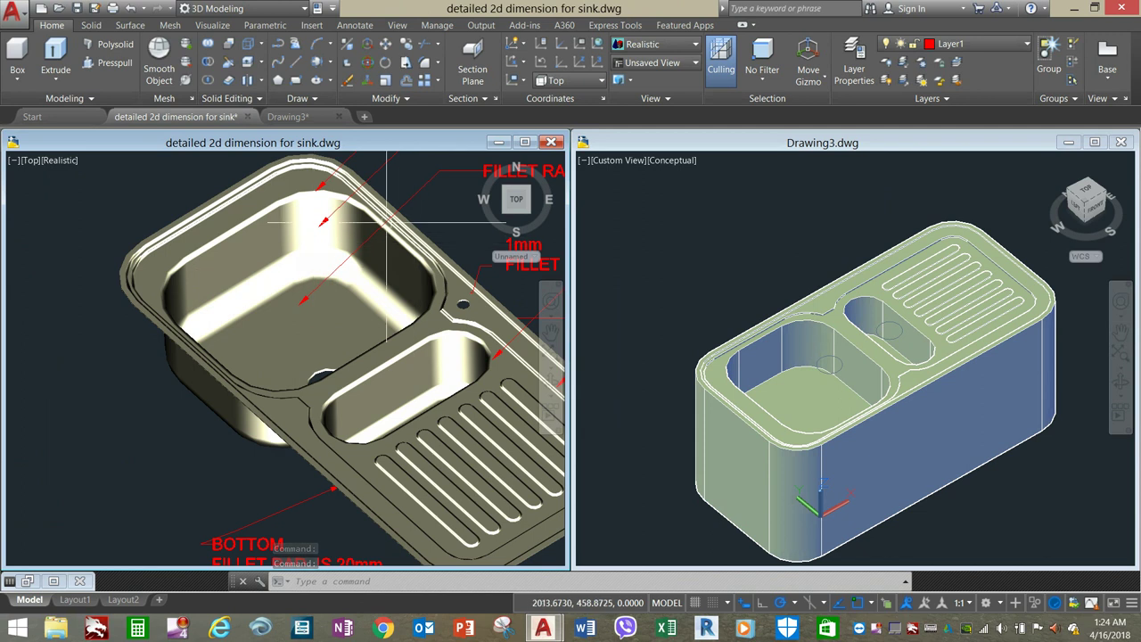
scroll(325, 260, up, 2)
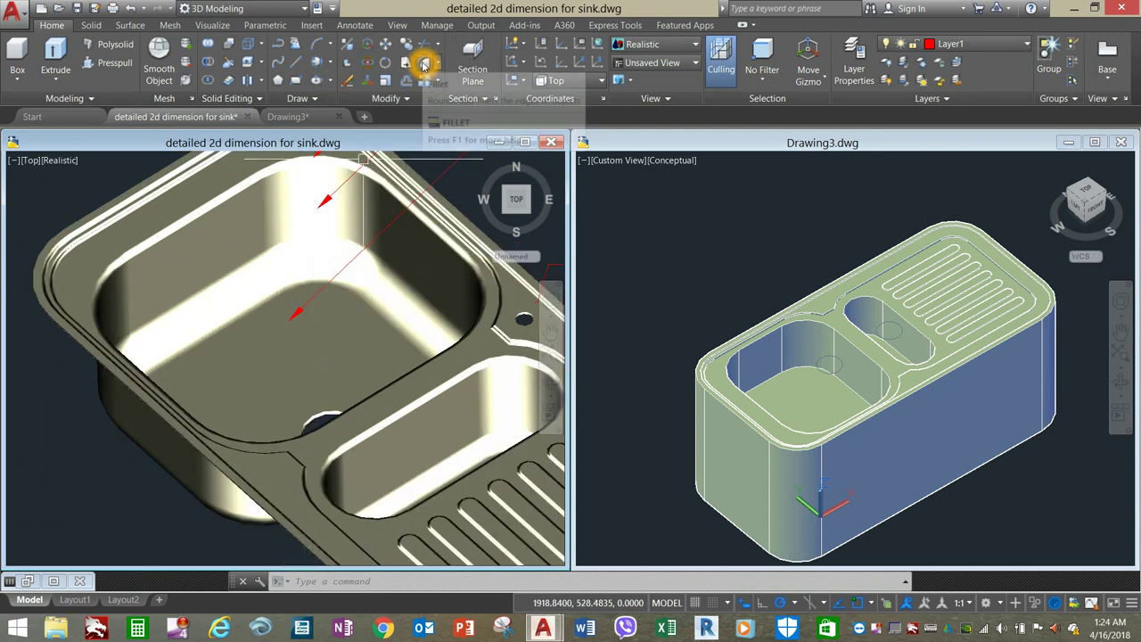
click(93, 25)
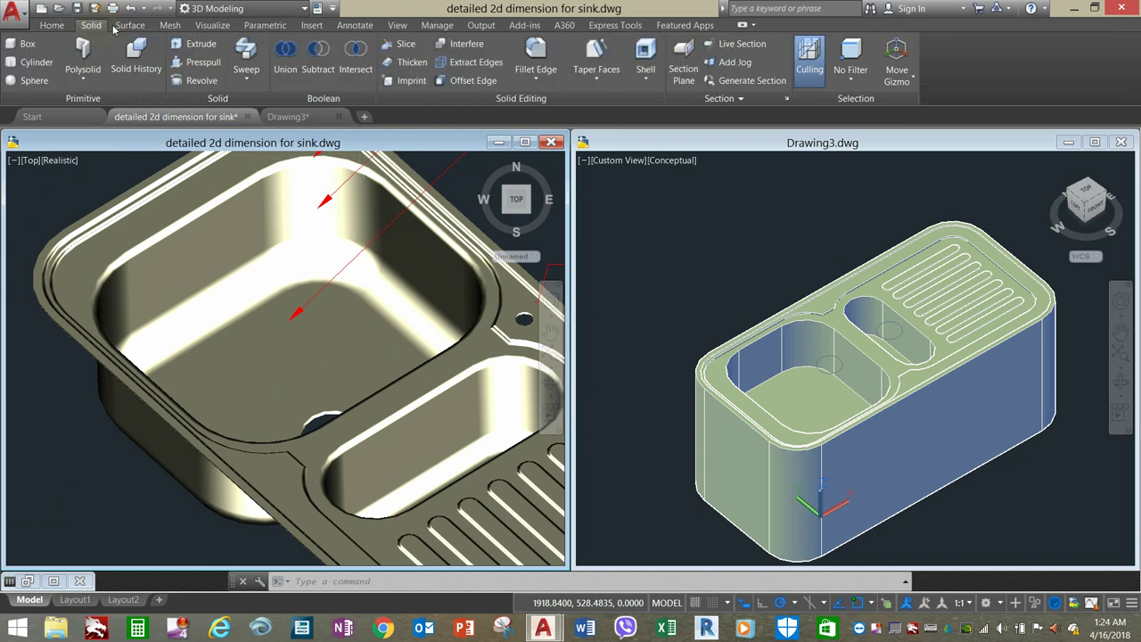
click(536, 52)
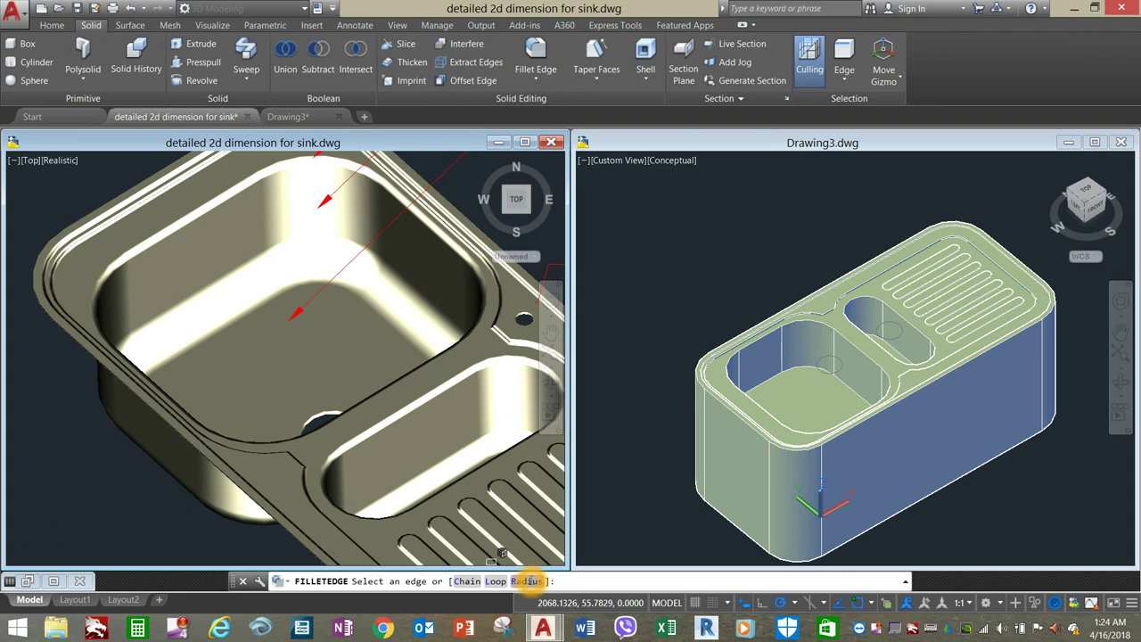
click(526, 581)
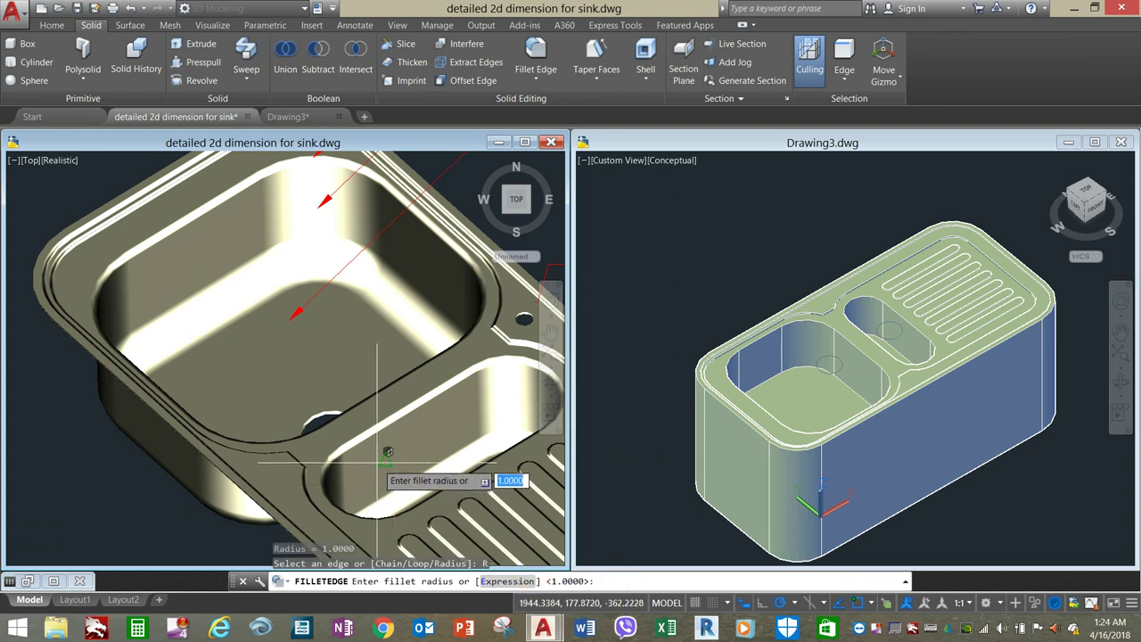
scroll(383, 460, down, 6)
scroll(323, 406, up, 6)
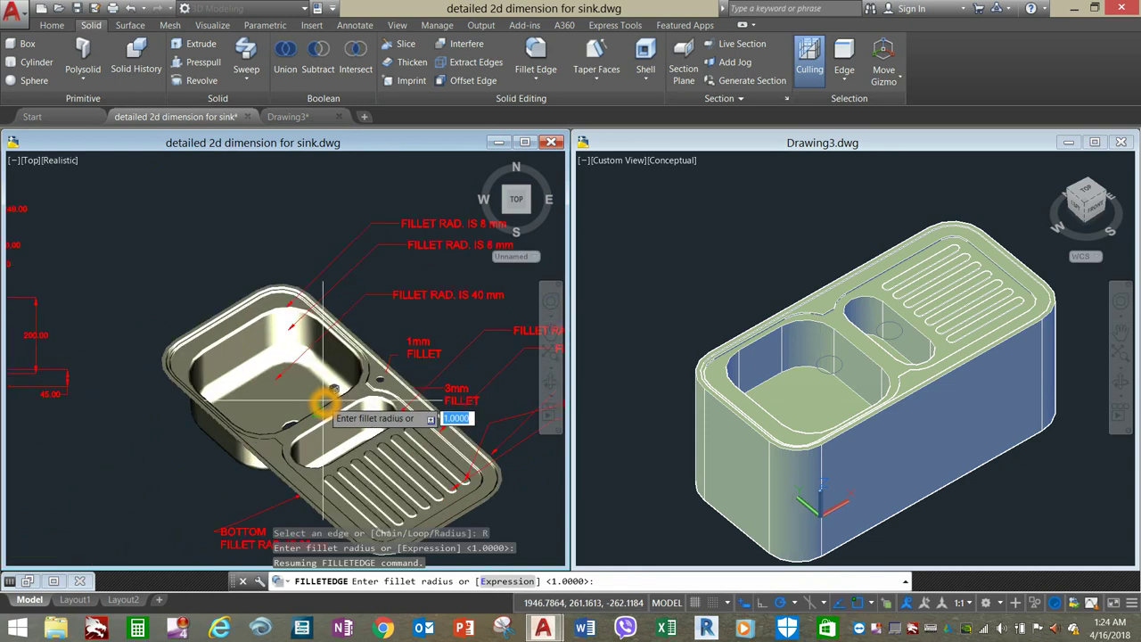
middle_drag(254, 375, 224, 371)
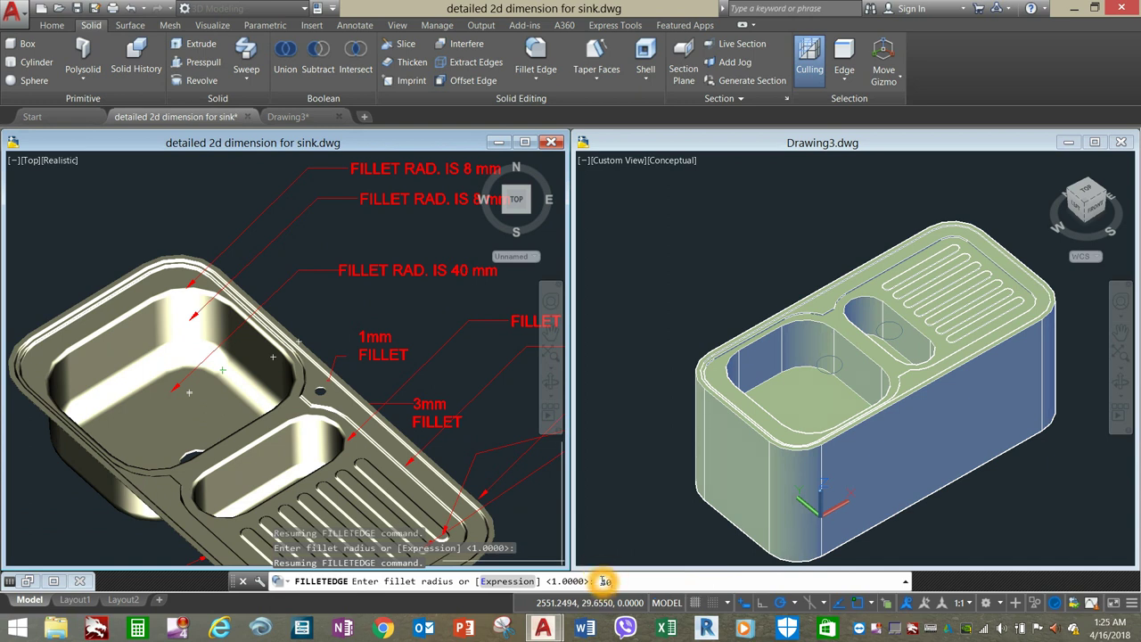
key(Return)
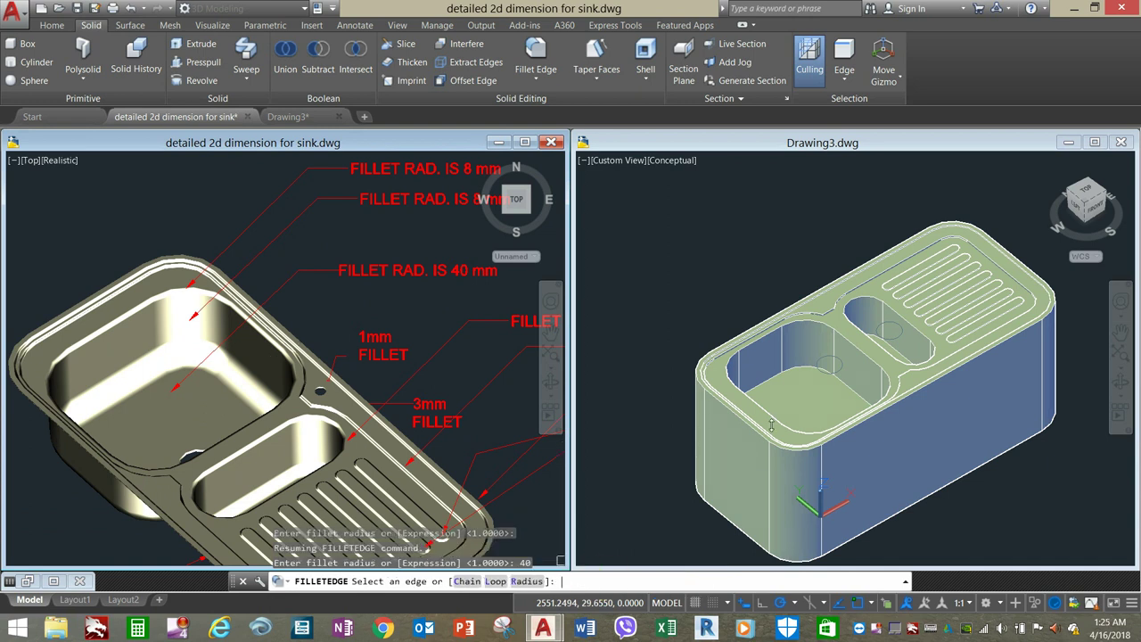
click(470, 582)
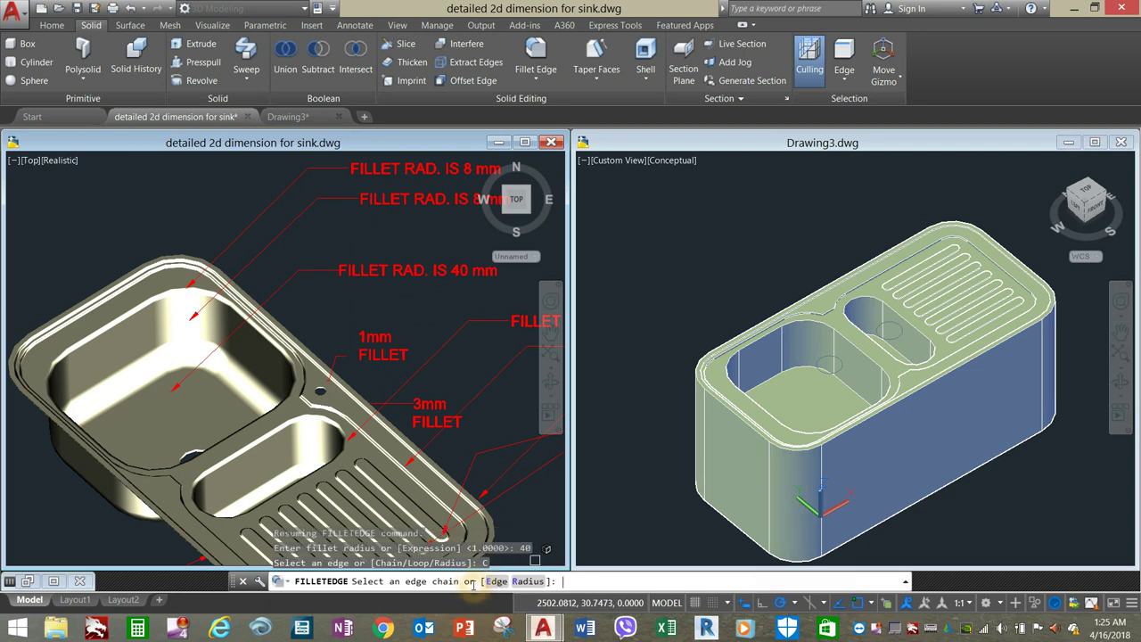
click(749, 354)
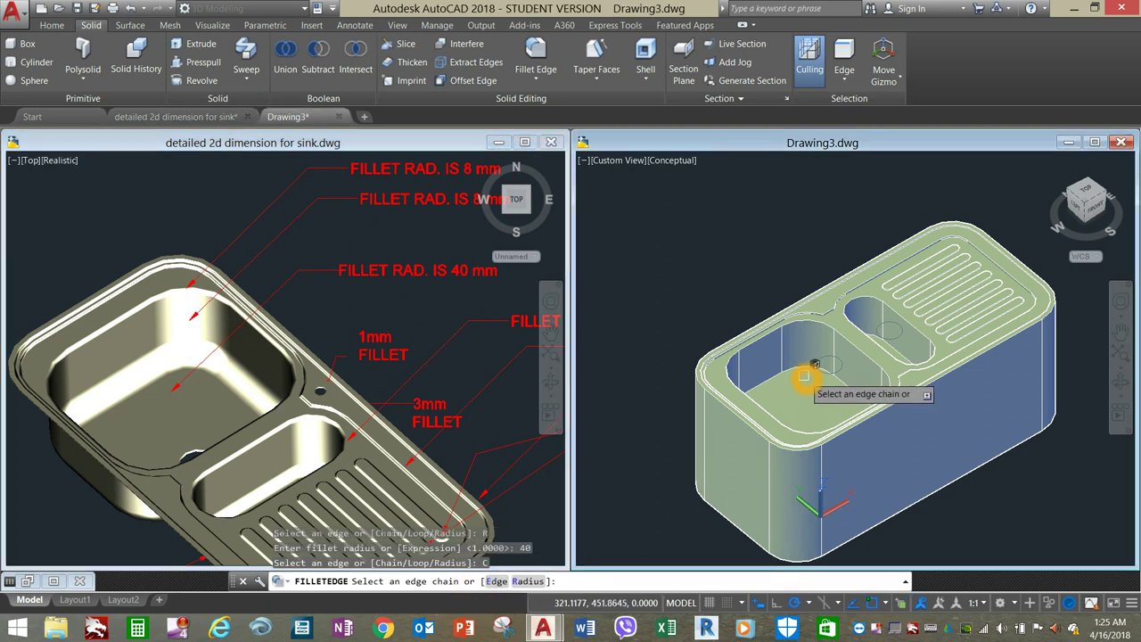
right_click(768, 285)
click(787, 290)
right_click(770, 293)
click(788, 297)
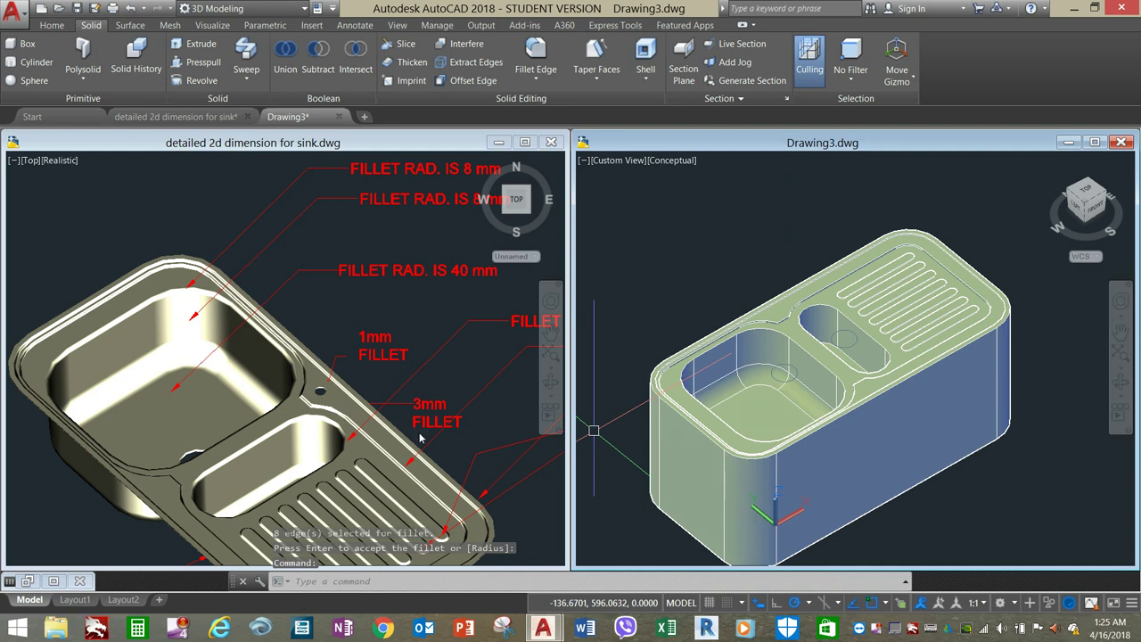
- Examine the small bowl and its bottom fillet callout in the reference drawing, then restore the reference view
click(452, 426)
middle_drag(451, 428, 520, 224)
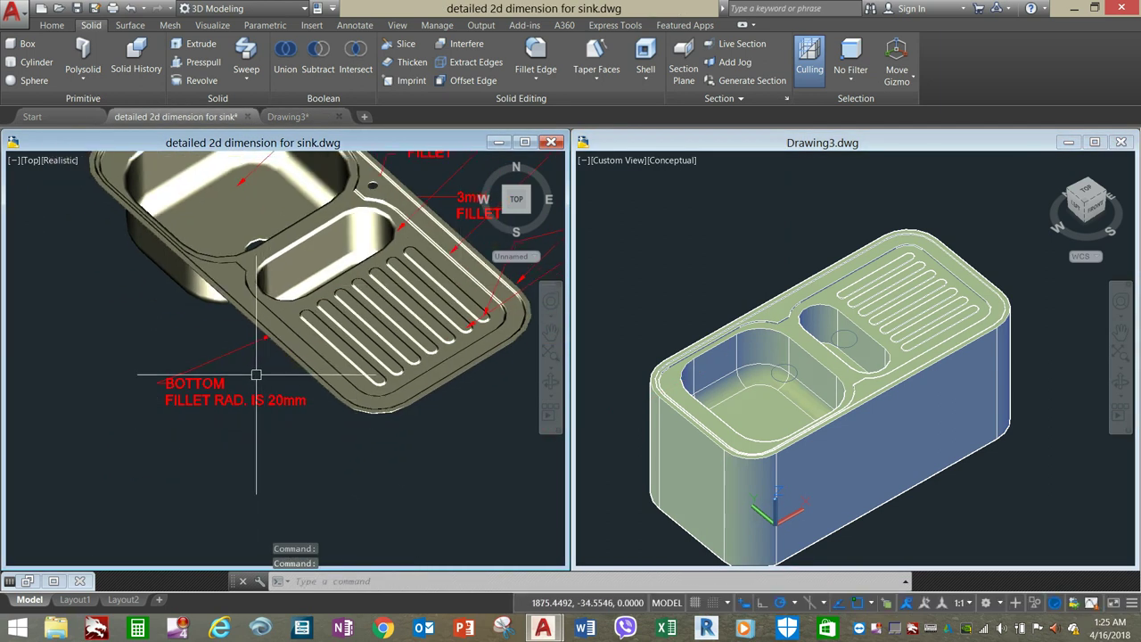
scroll(284, 446, down, 4)
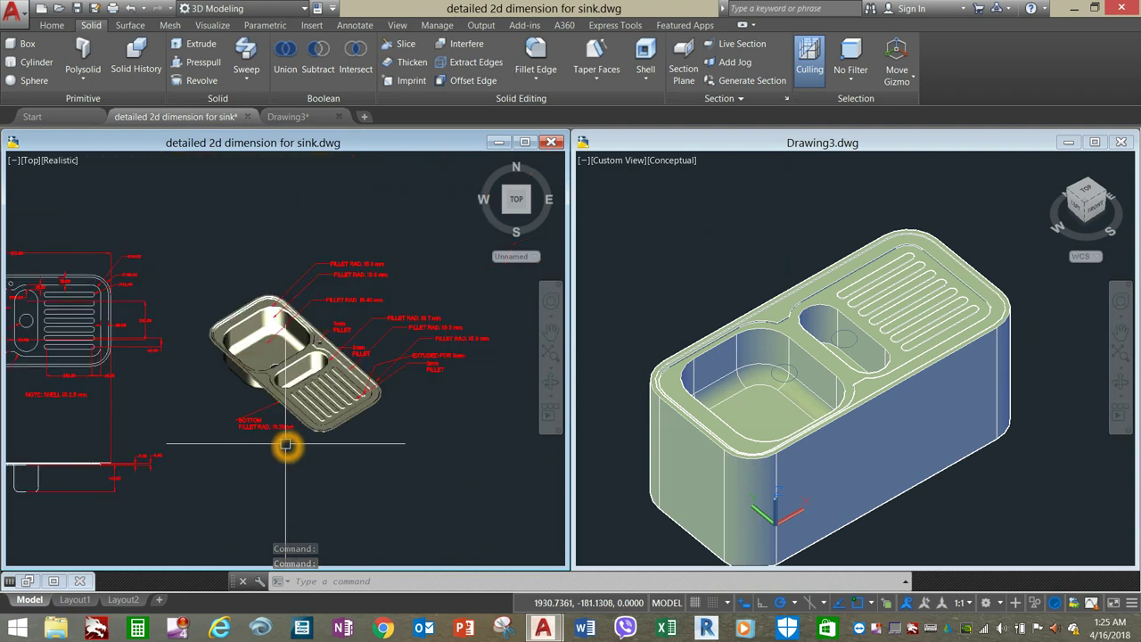
scroll(287, 445, up, 2)
shift+middle_drag(286, 445, 302, 367)
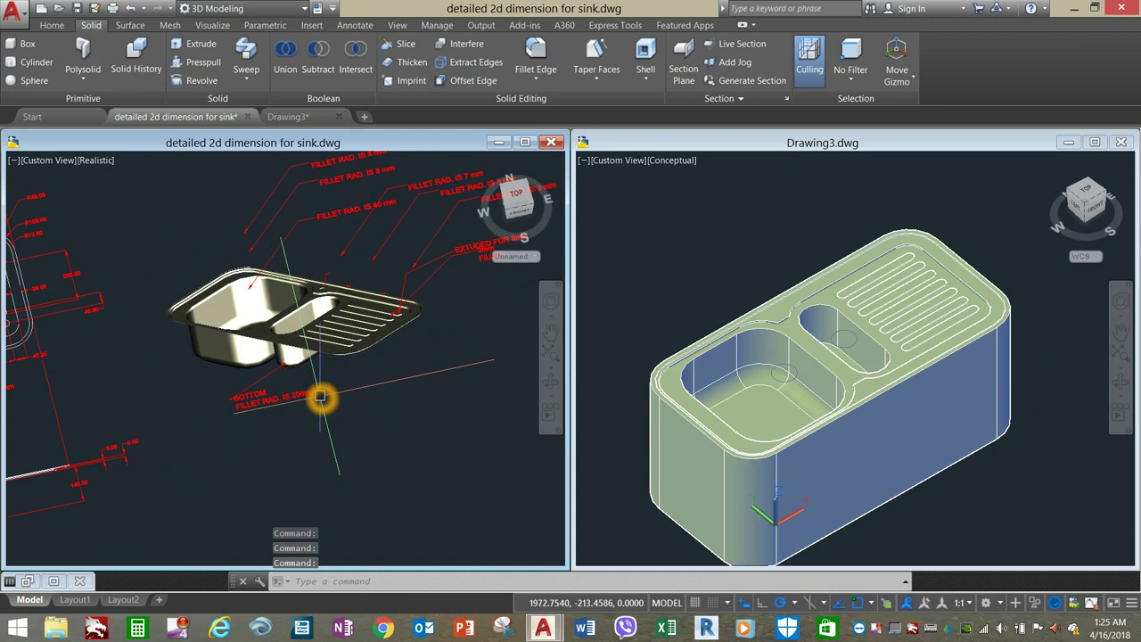
key(ctrl+z)
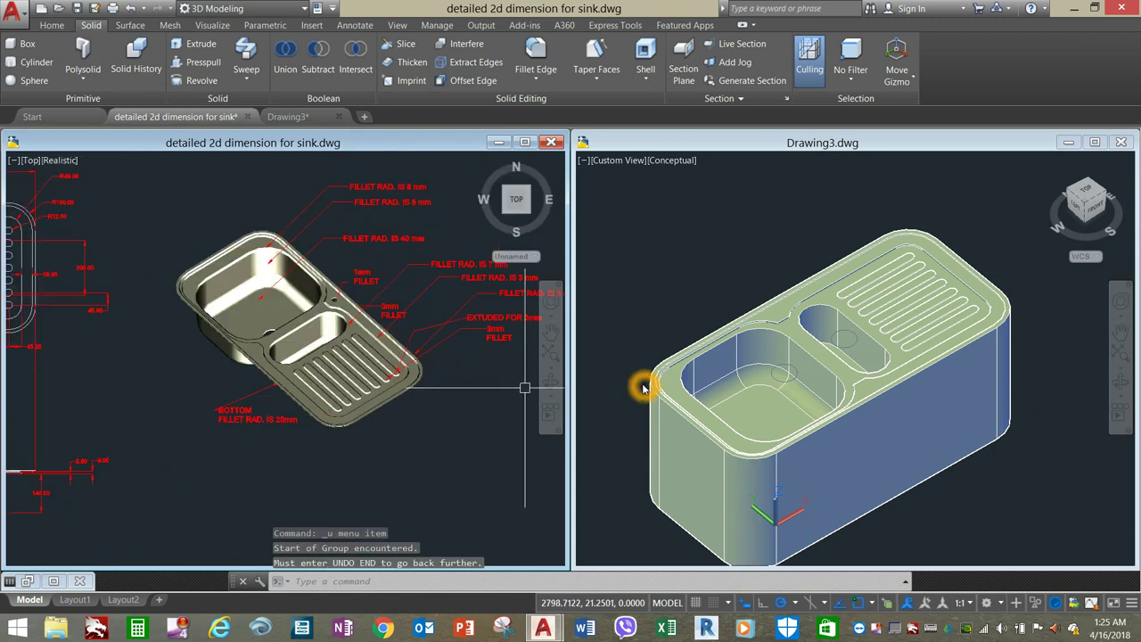
- Fillet the edge chain around the floor of the small bowl in Drawing3 with a 20 mm radius
middle_click(673, 312)
middle_drag(663, 326, 651, 272)
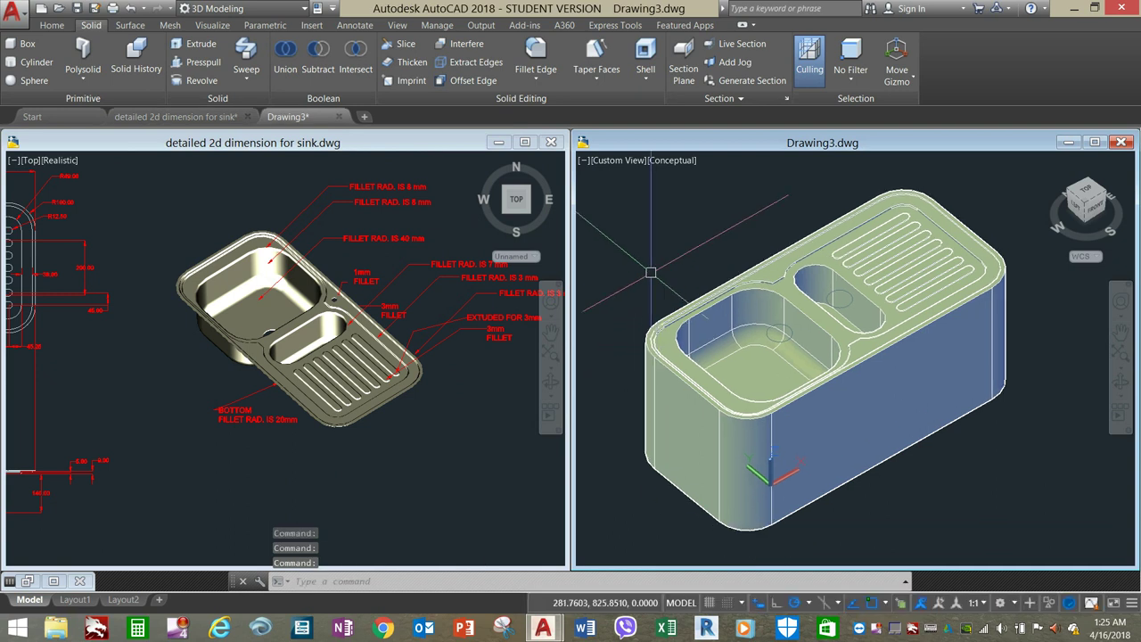
click(535, 61)
click(526, 583)
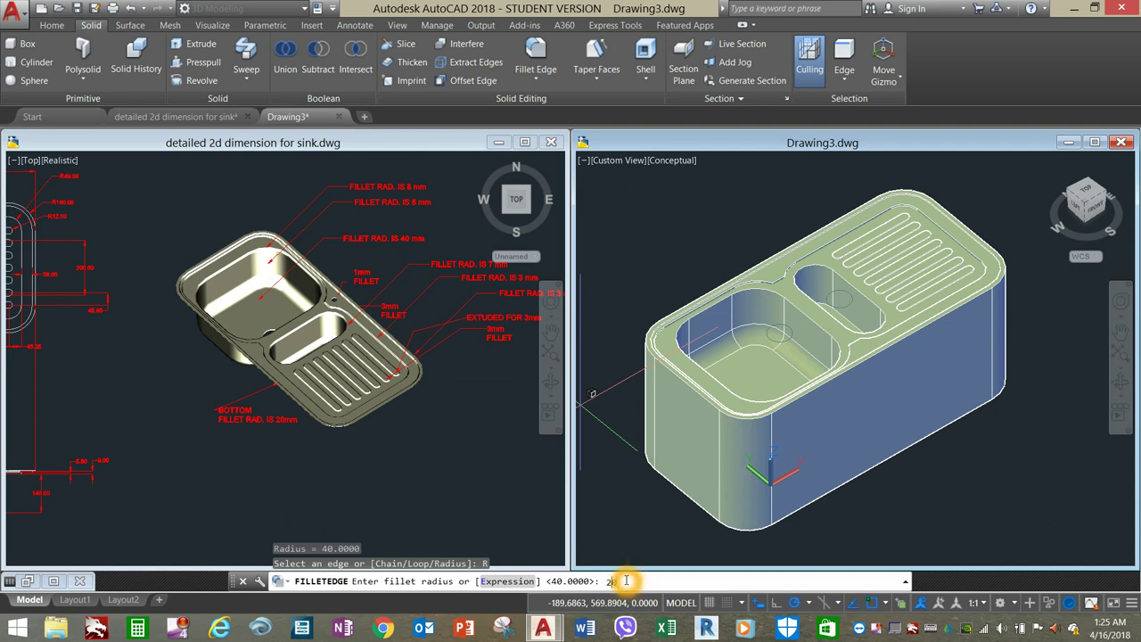
text(20)
key(Return)
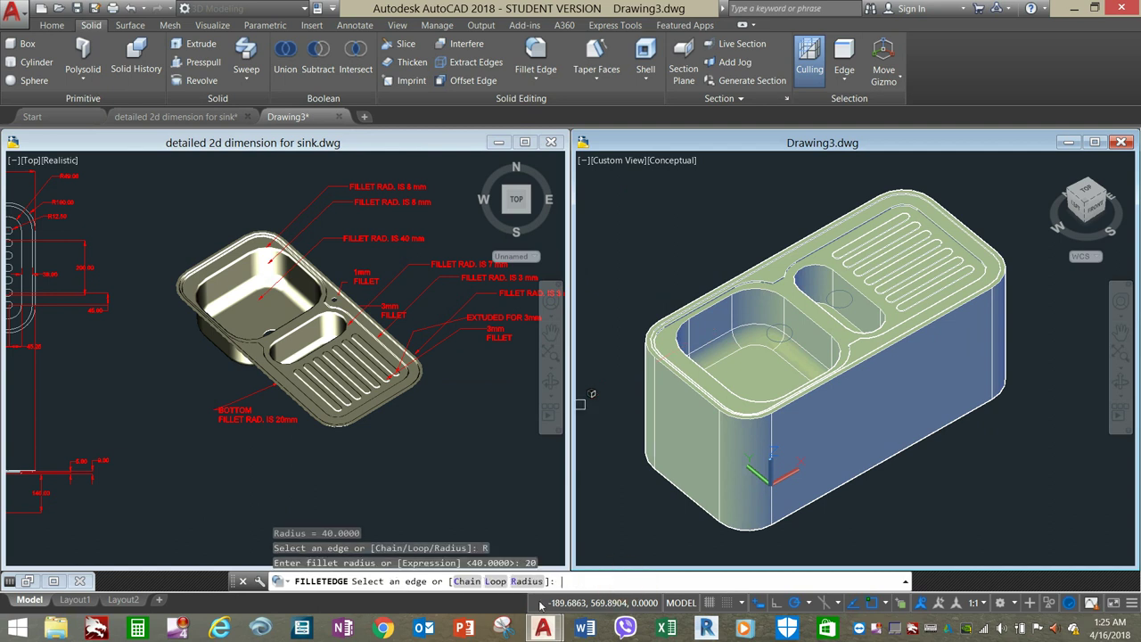
click(479, 585)
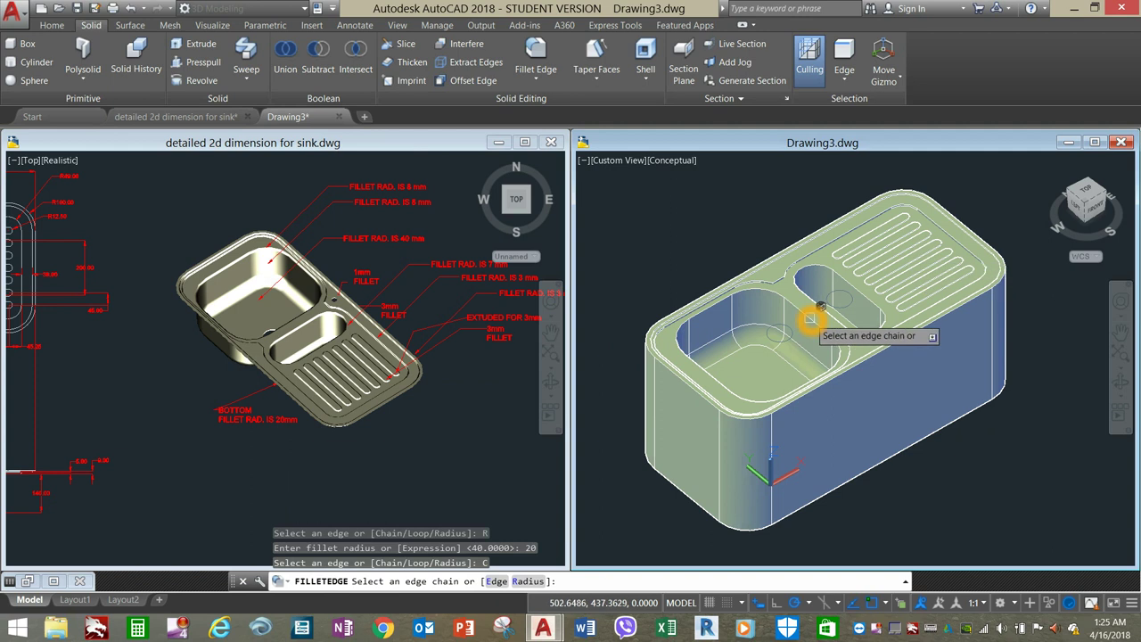
scroll(839, 304, up, 5)
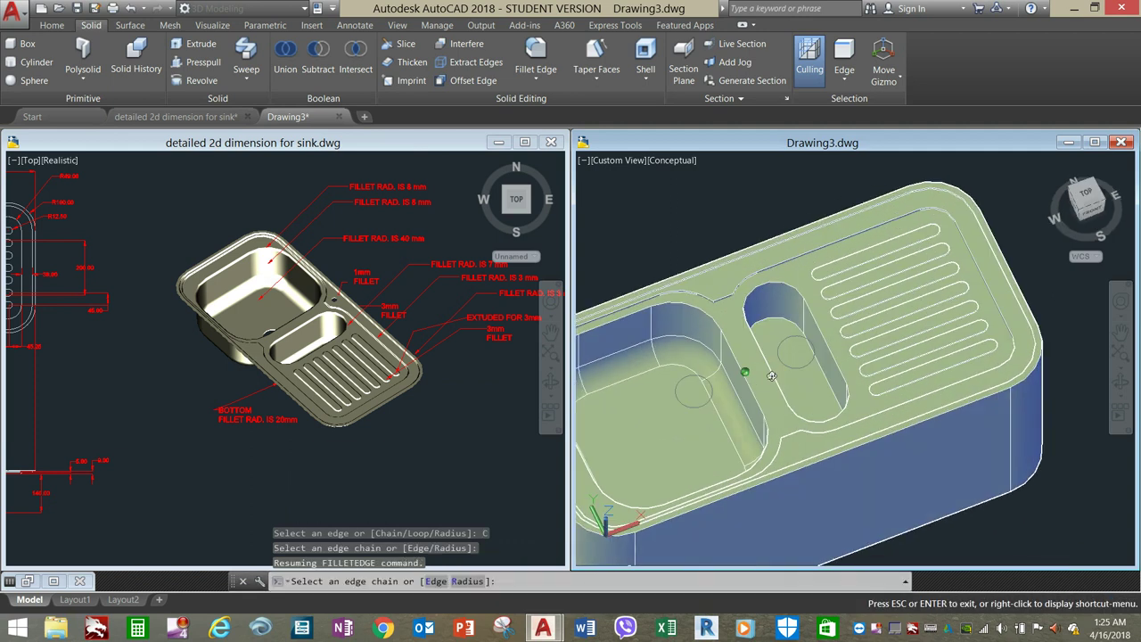
scroll(788, 330, up, 3)
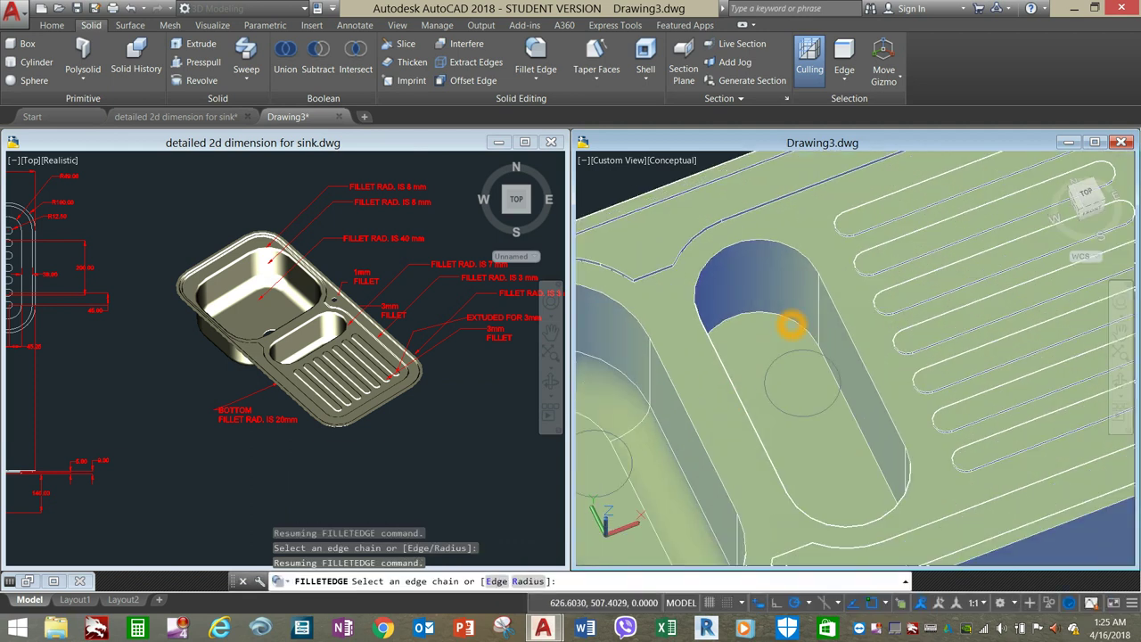
click(792, 326)
right_click(803, 330)
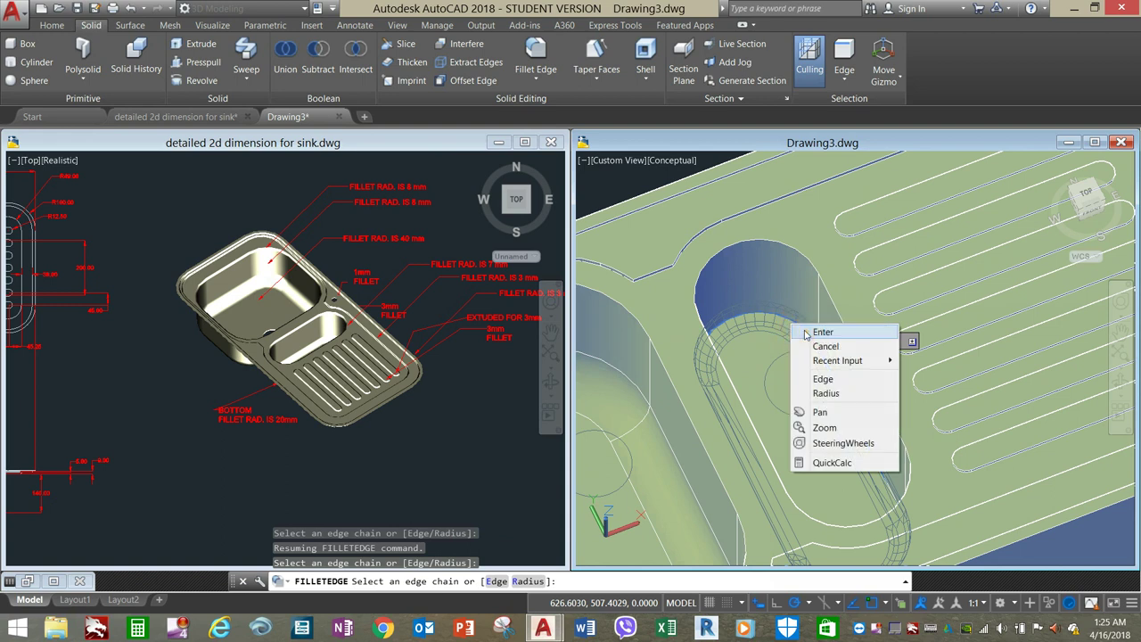
click(806, 333)
right_click(807, 333)
click(822, 336)
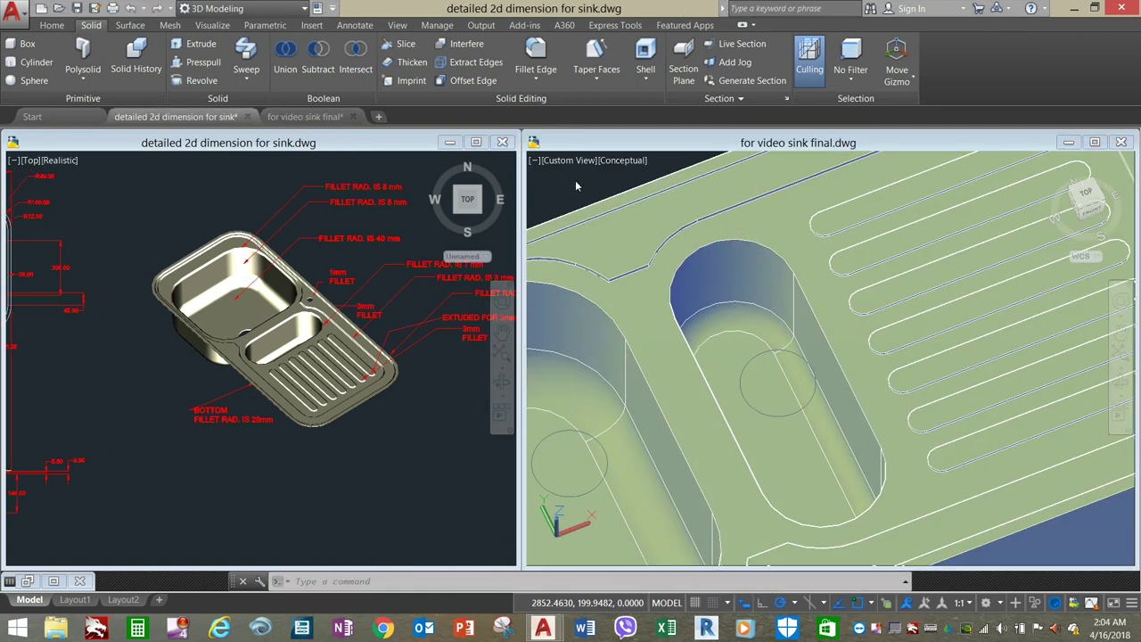
- Move the sink solid in for video sink final.dwg about 1240 mm along the positive X axis, off its 2D outlines
click(575, 186)
scroll(644, 263, down, 5)
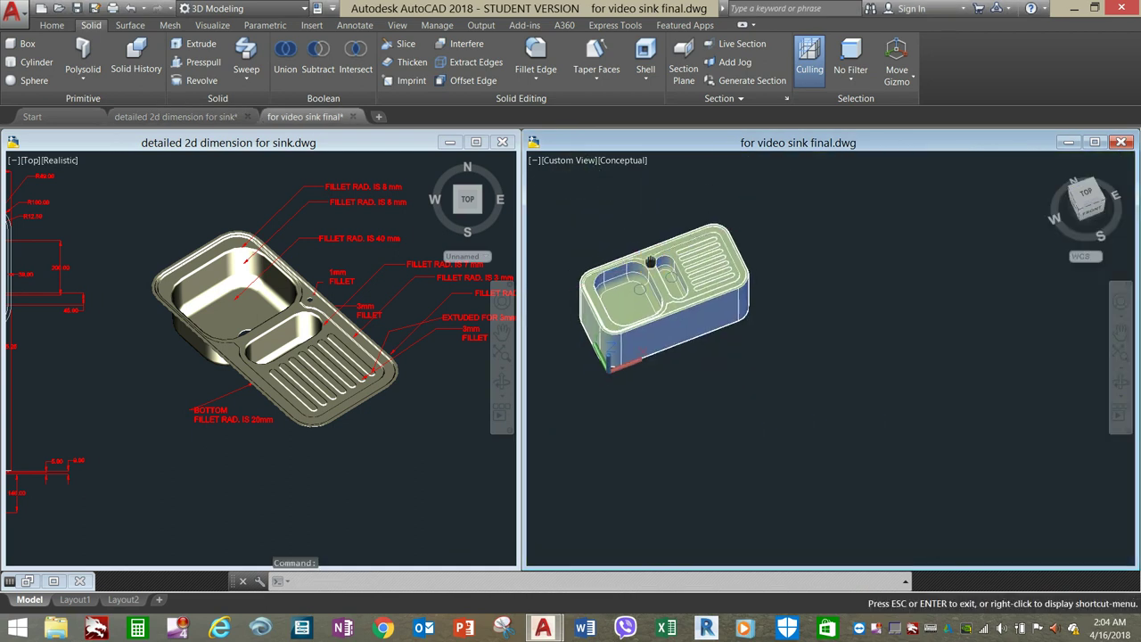
scroll(686, 244, up, 4)
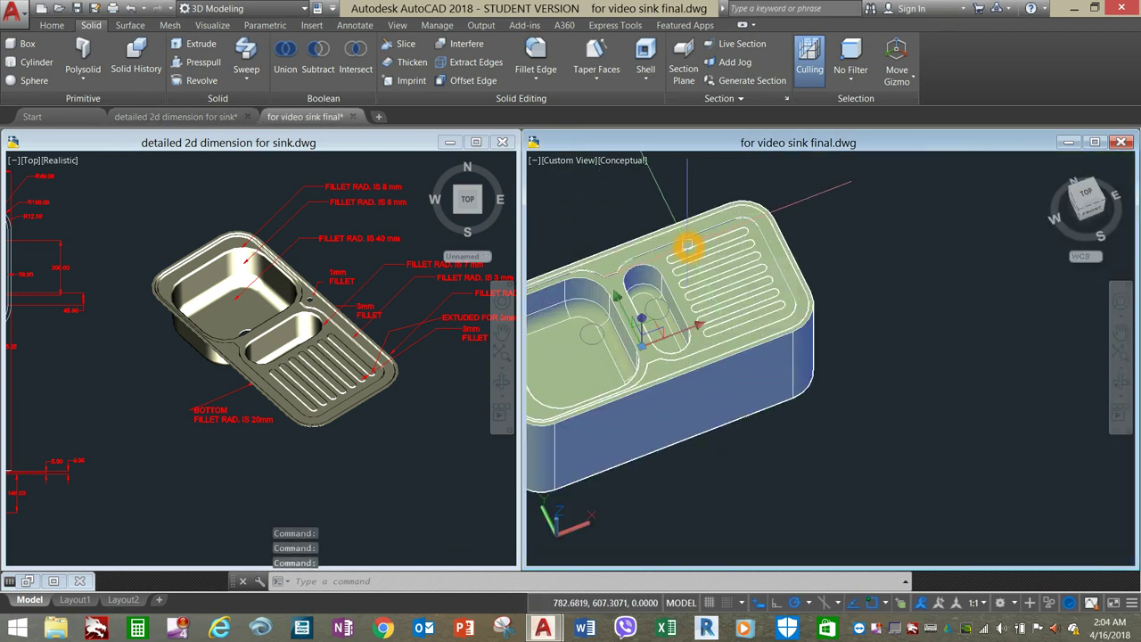
click(764, 385)
right_click(875, 185)
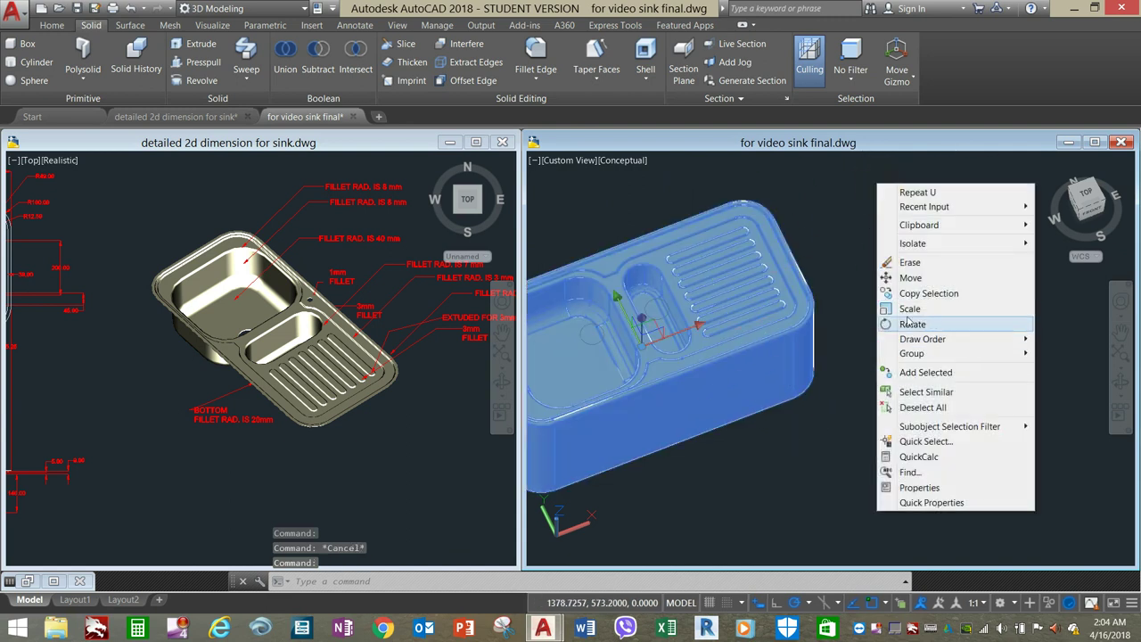
click(911, 277)
click(794, 424)
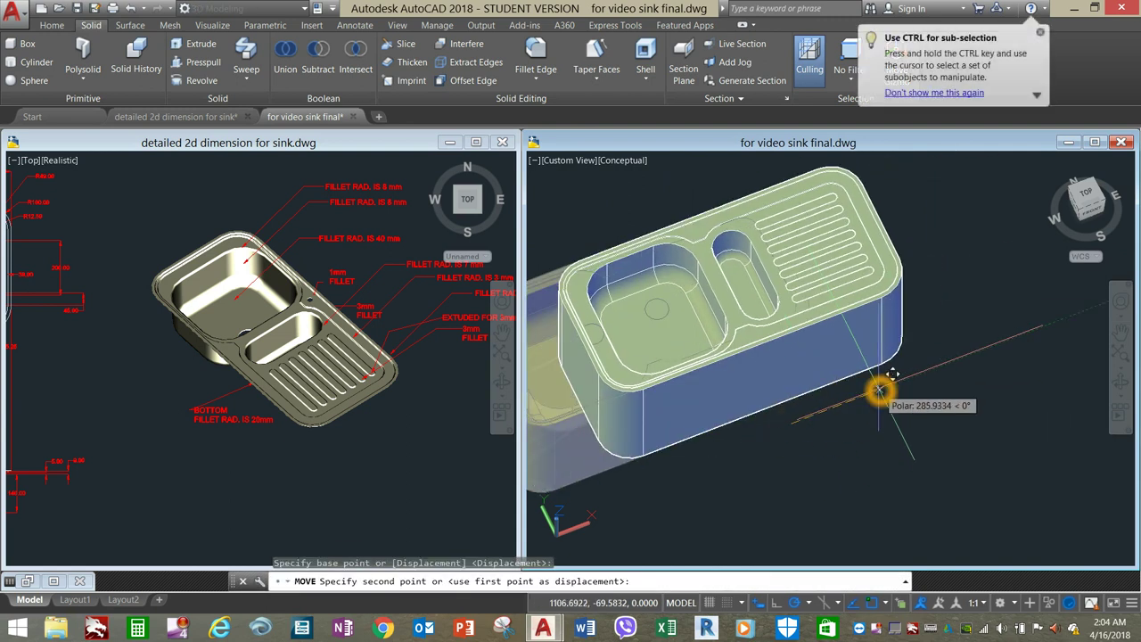
scroll(878, 392, down, 4)
scroll(878, 393, down, 2)
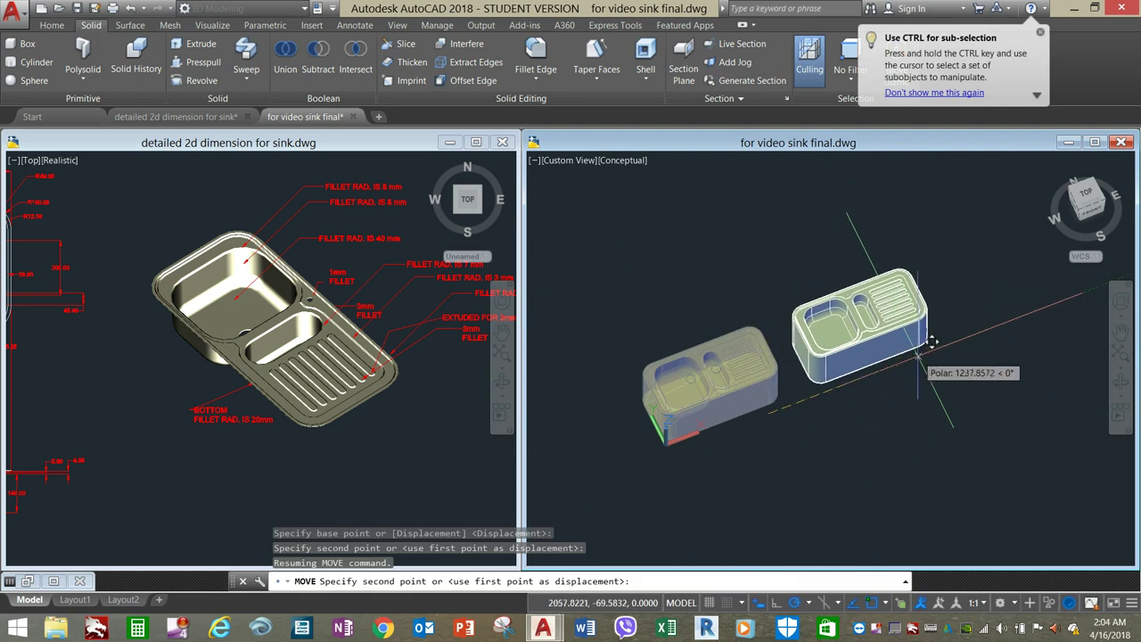
click(923, 363)
- Set the visual style of the for video sink final.dwg viewport to 2D Wireframe for the moved sink
scroll(777, 402, up, 5)
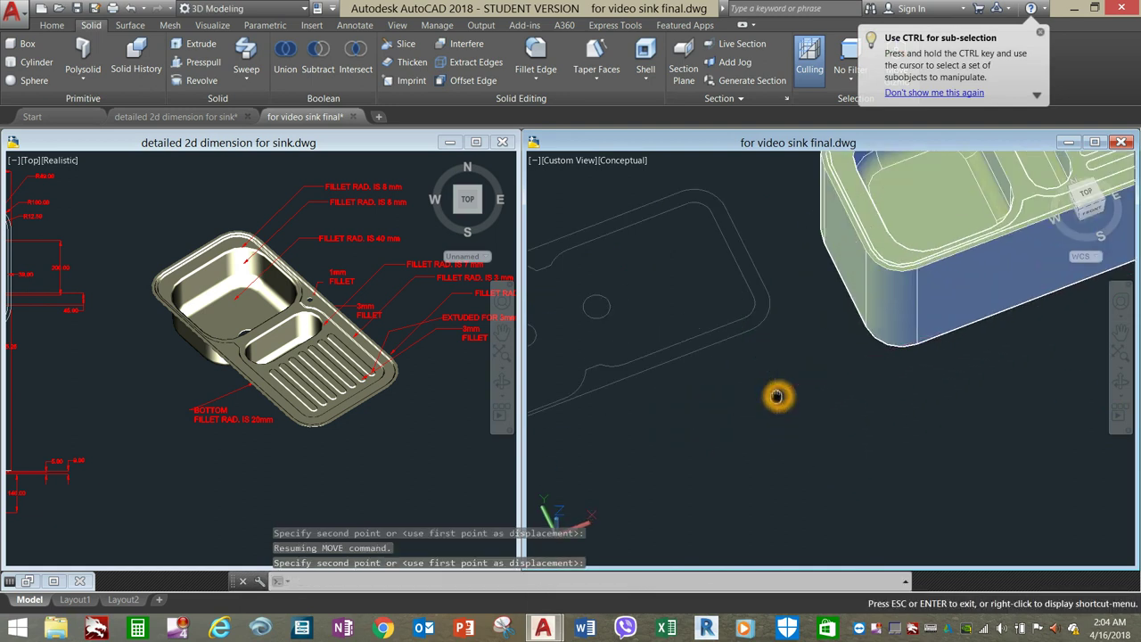
middle_drag(759, 435, 684, 317)
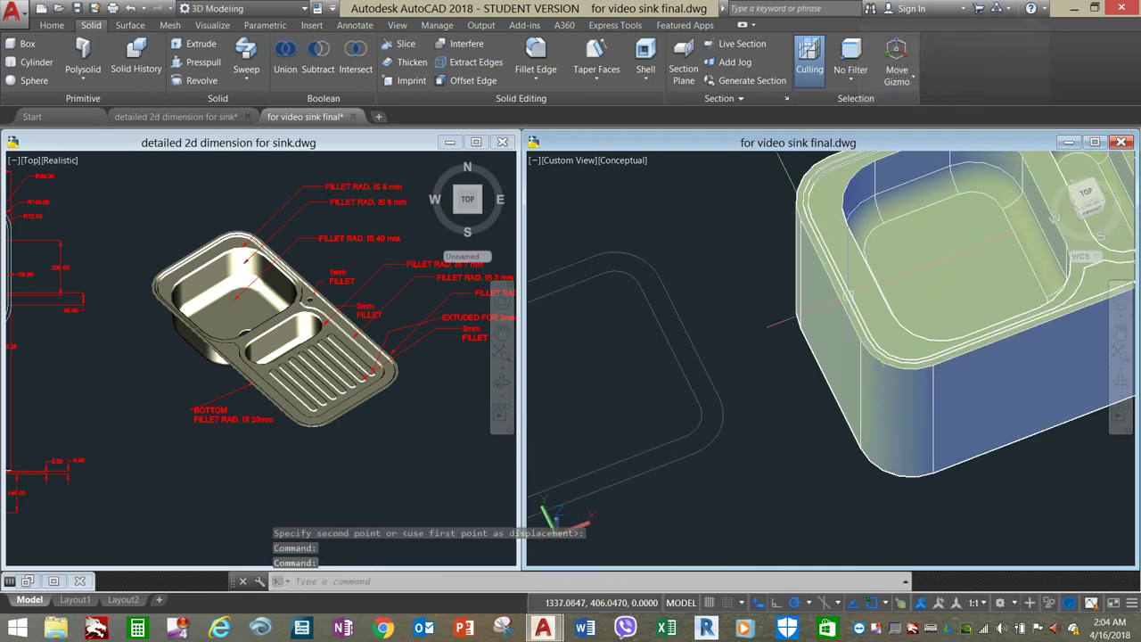
scroll(684, 317, down, 4)
scroll(684, 316, up, 5)
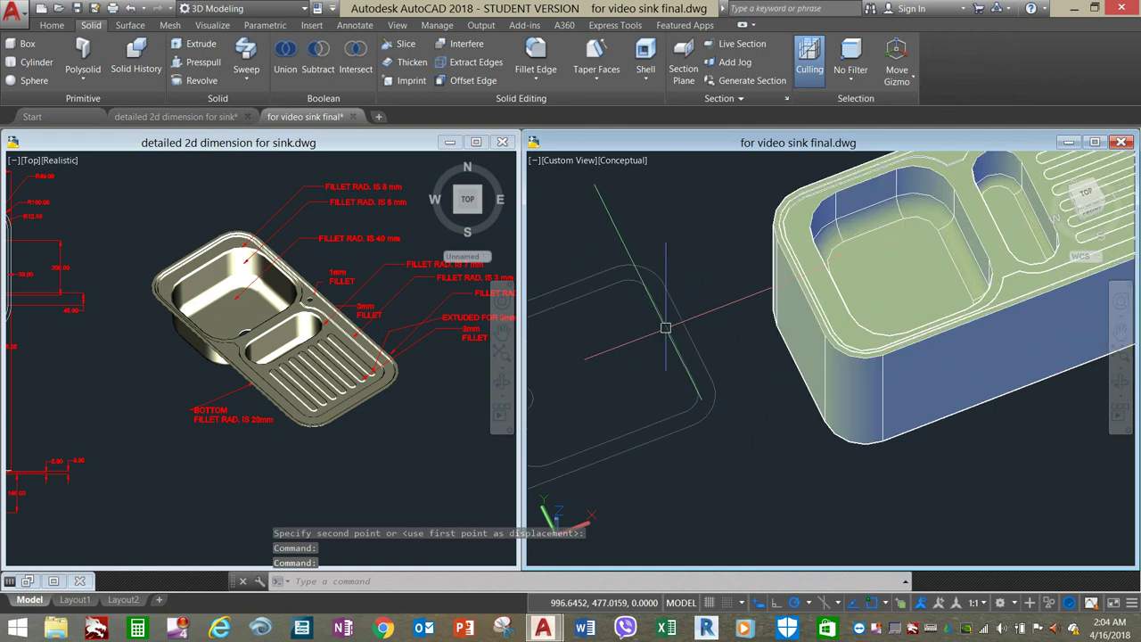
scroll(667, 329, down, 3)
scroll(666, 330, up, 3)
middle_drag(733, 192, 634, 197)
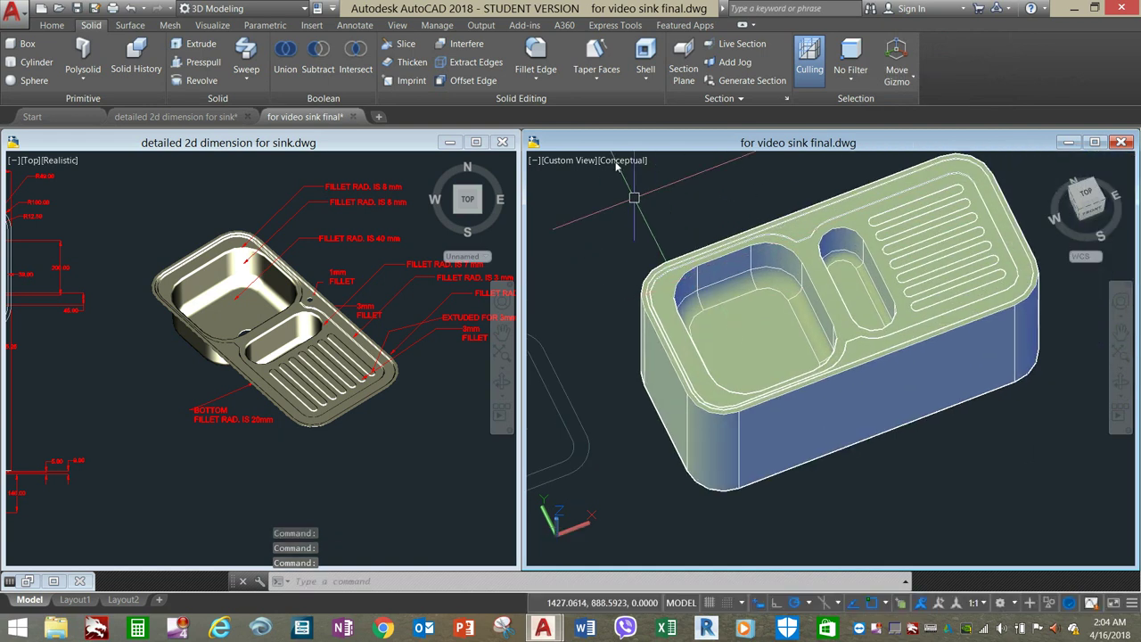
click(619, 160)
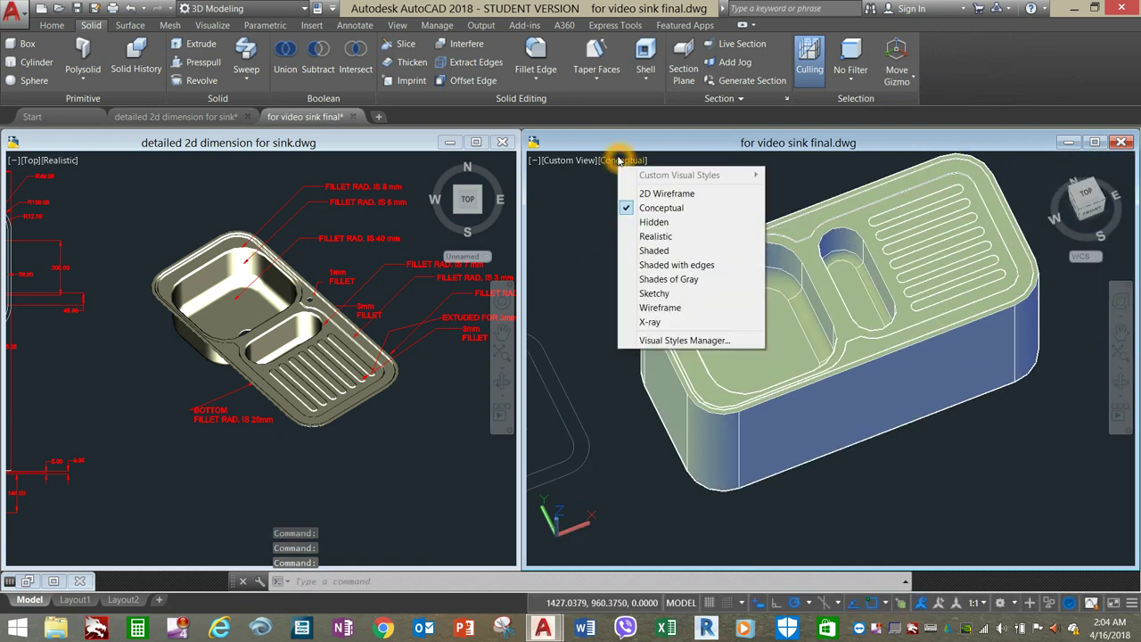
click(651, 195)
scroll(652, 193, up, 3)
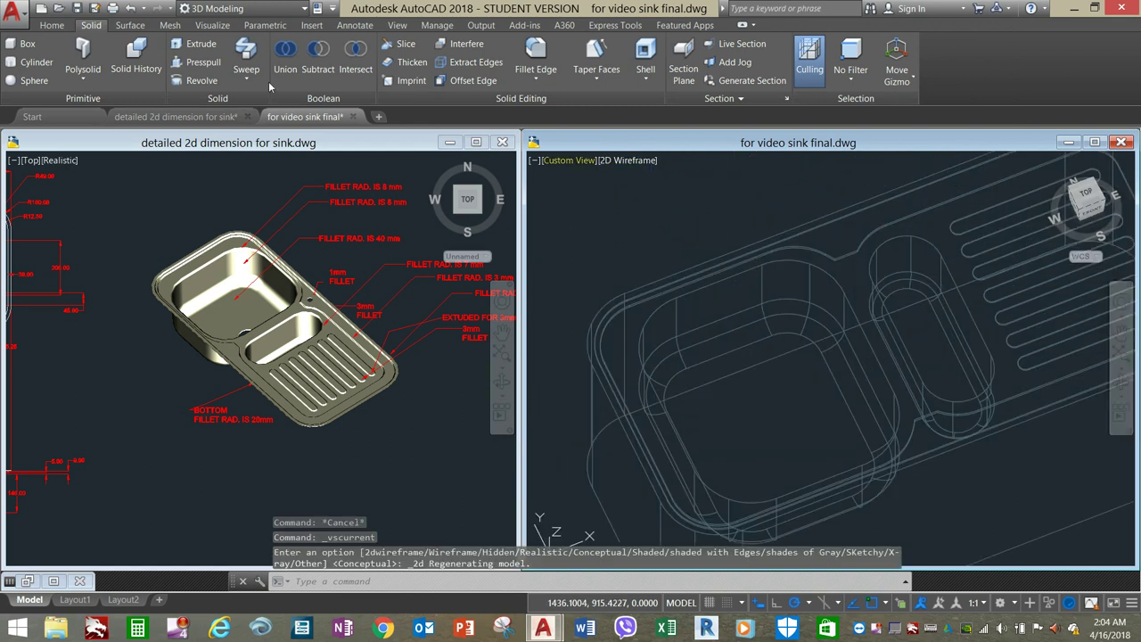
- Set the colour of layer 0 to index colour 254 in for video sink final.dwg
click(62, 26)
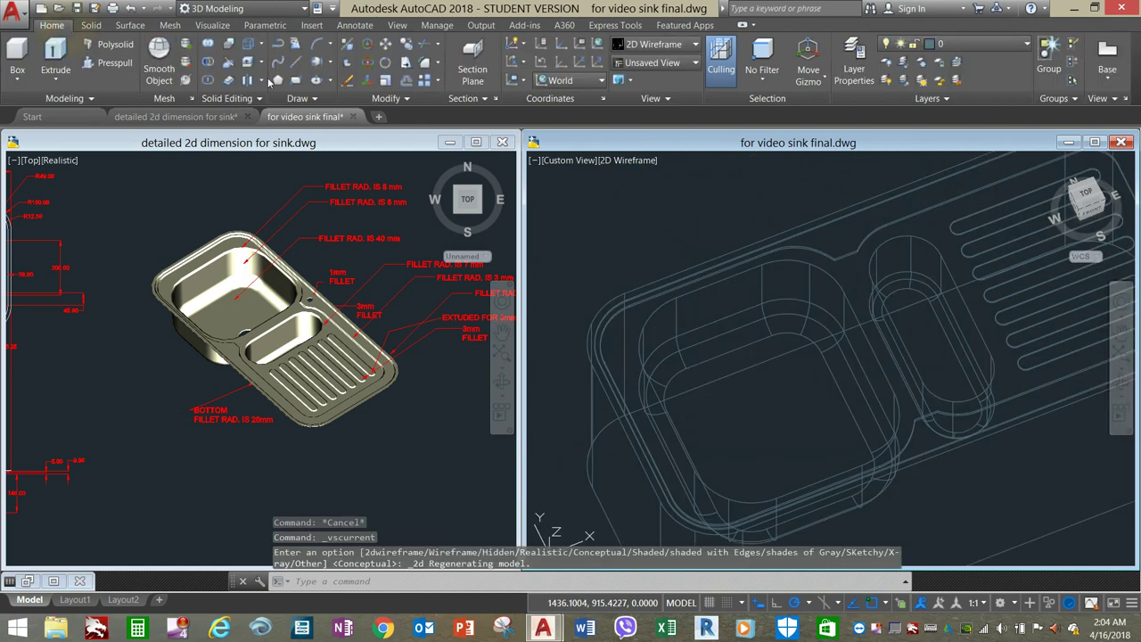
click(981, 43)
click(930, 64)
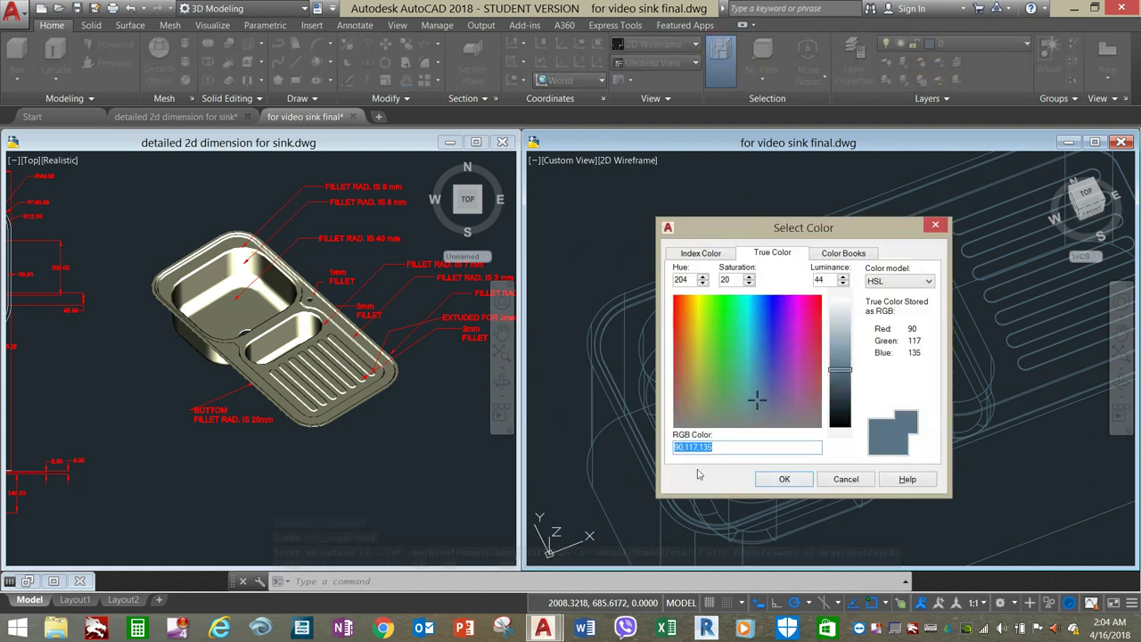
click(704, 254)
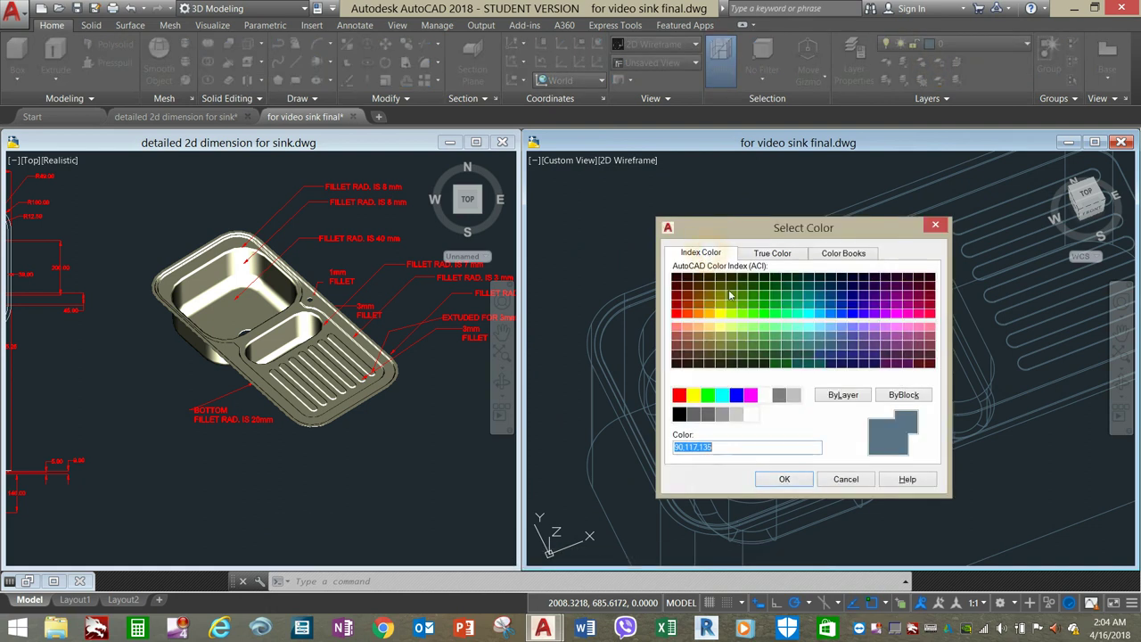
click(741, 415)
click(781, 480)
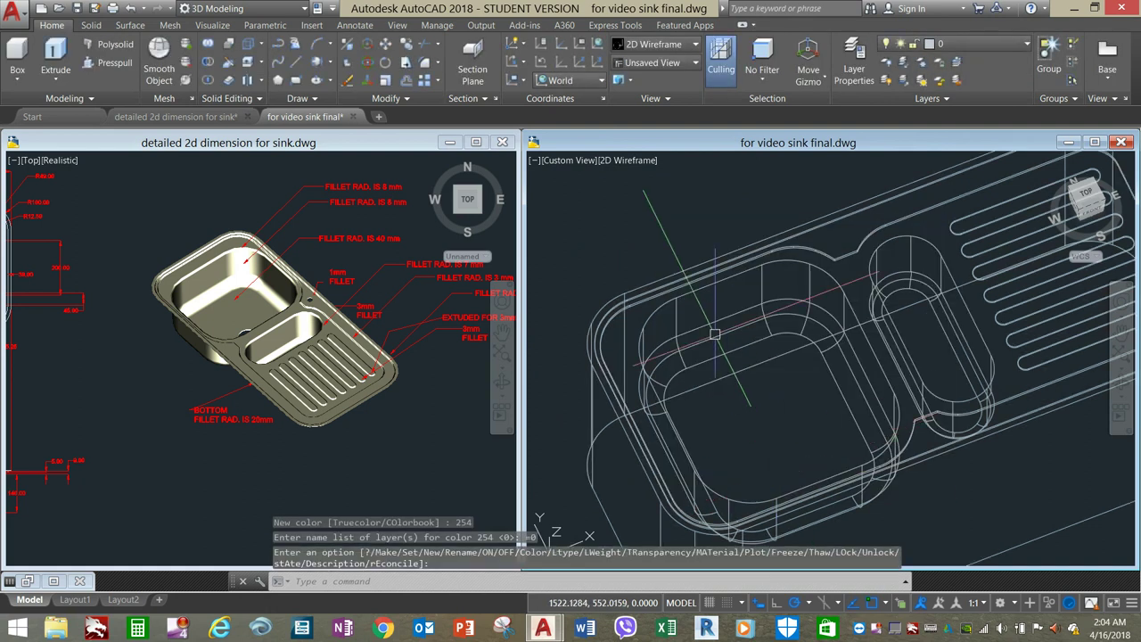
scroll(683, 272, up, 5)
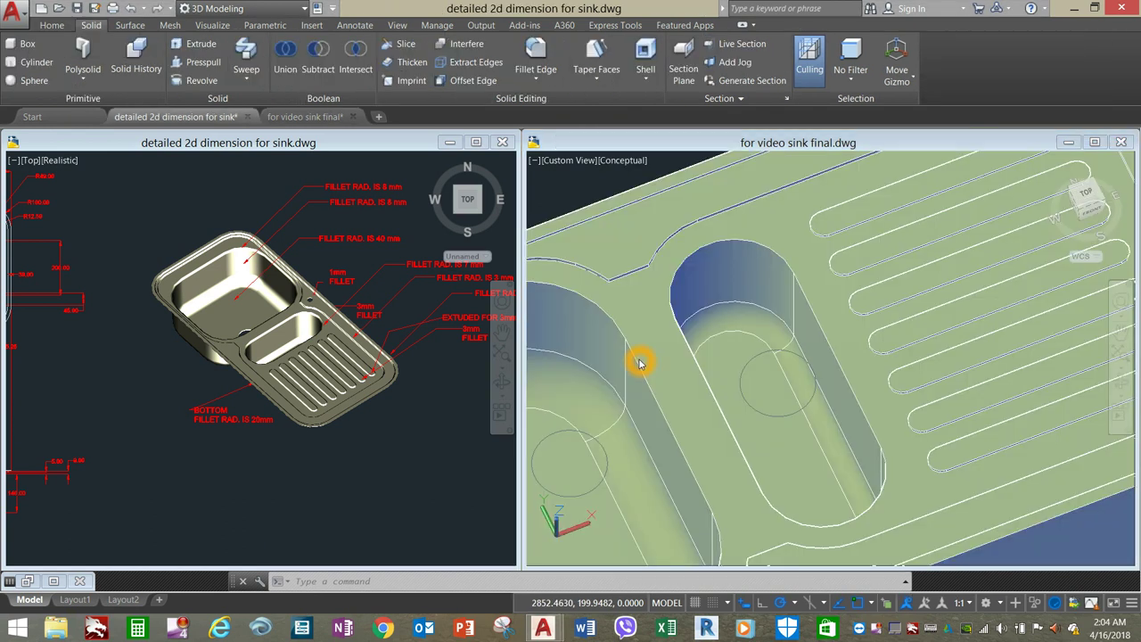
- Move the sink solid in for video sink final.dwg along the positive X axis, clear of its 2D outlines
click(592, 194)
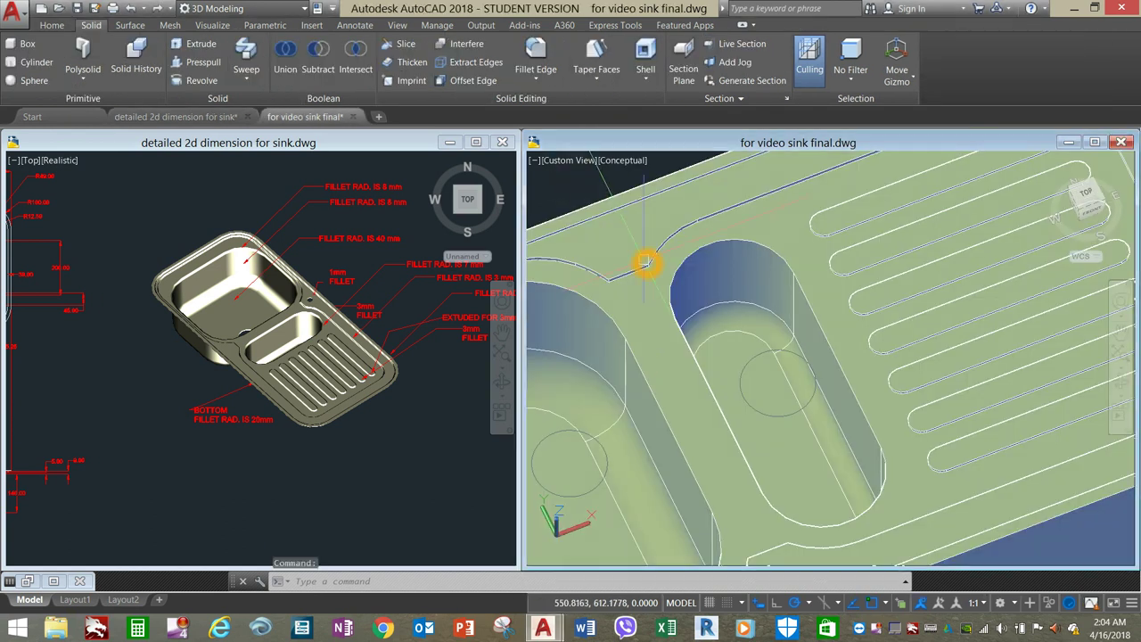
scroll(646, 262, down, 8)
shift+middle_drag(647, 262, 686, 242)
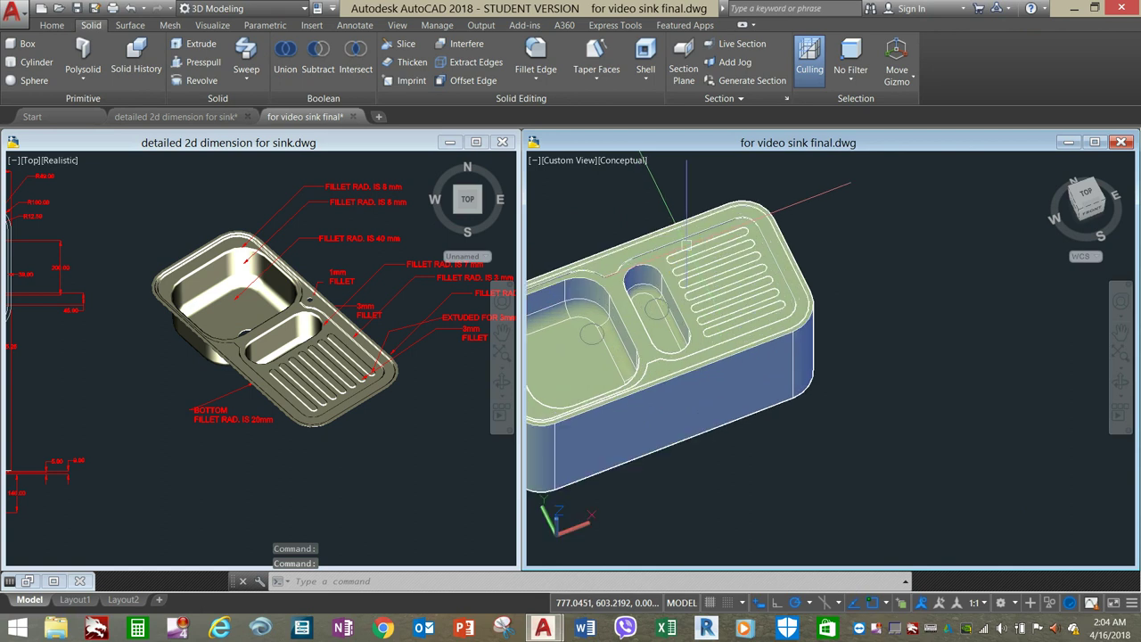
click(765, 386)
right_click(879, 186)
click(926, 279)
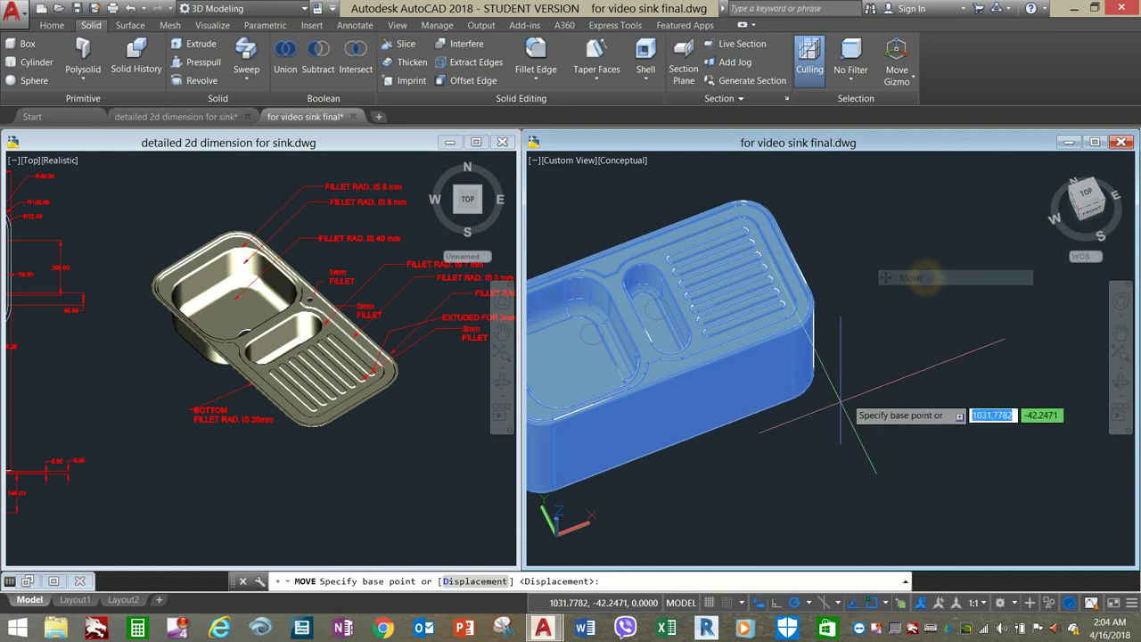
click(999, 276)
scroll(879, 392, down, 3)
scroll(879, 393, up, 2)
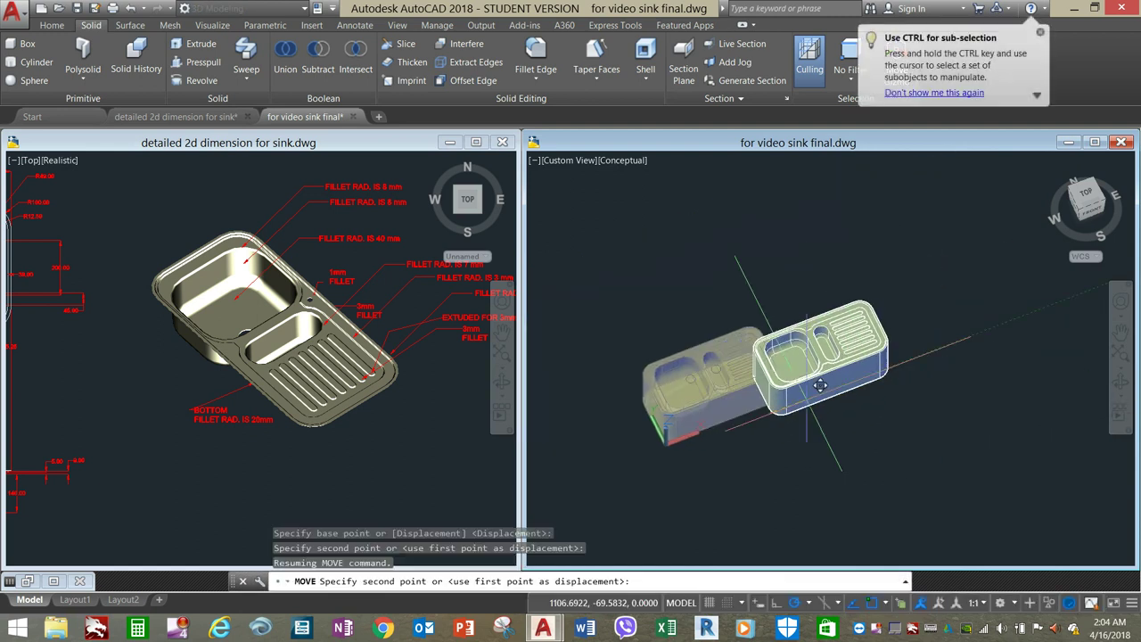
click(922, 364)
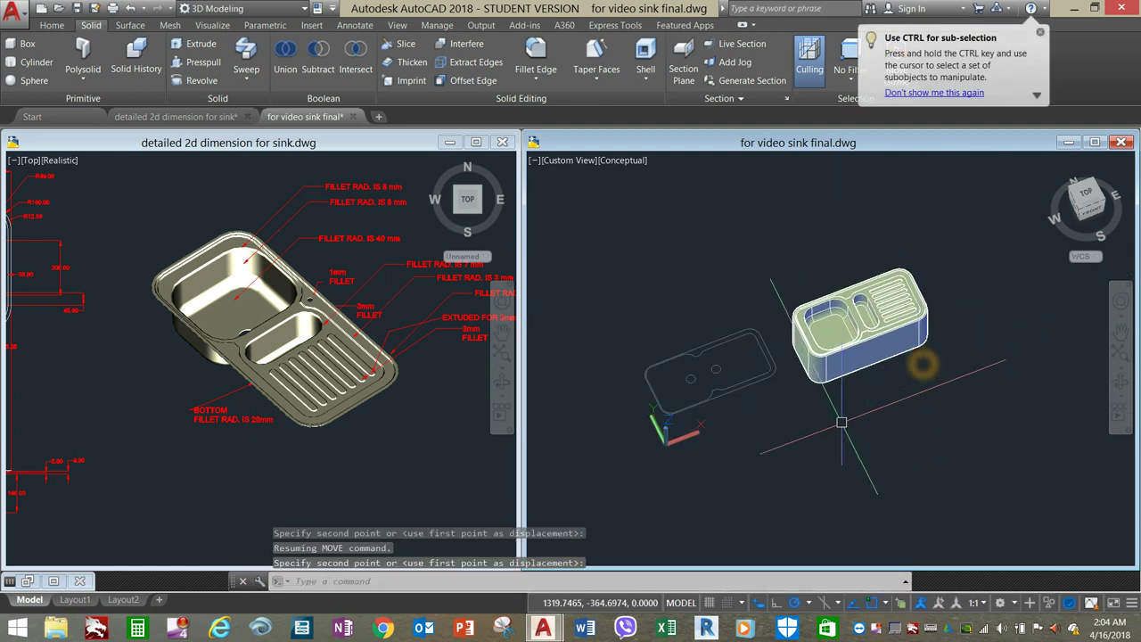
- Set the visual style of the for video sink final.dwg viewport to 2D Wireframe
scroll(777, 400, up, 4)
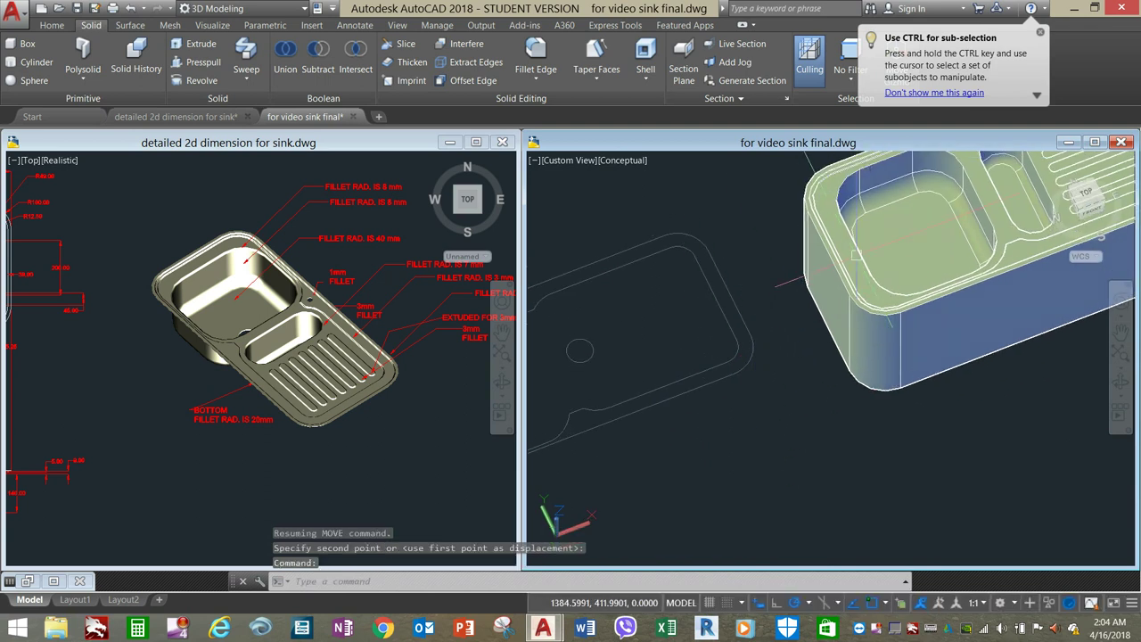
scroll(714, 357, up, 1)
scroll(684, 315, down, 5)
scroll(684, 316, up, 3)
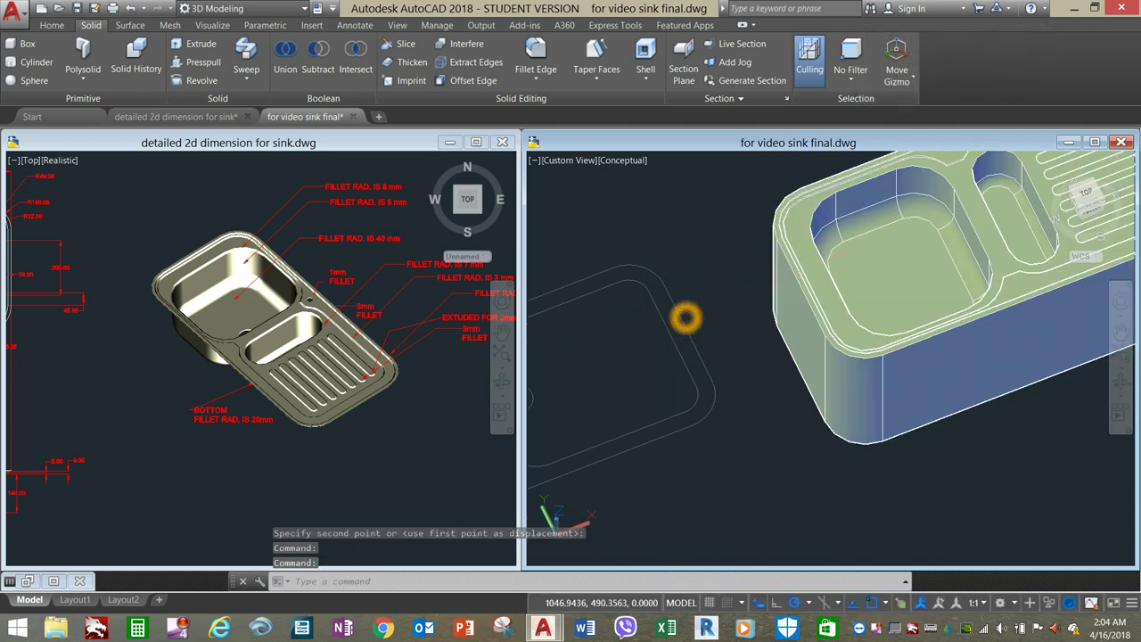
scroll(667, 330, down, 2)
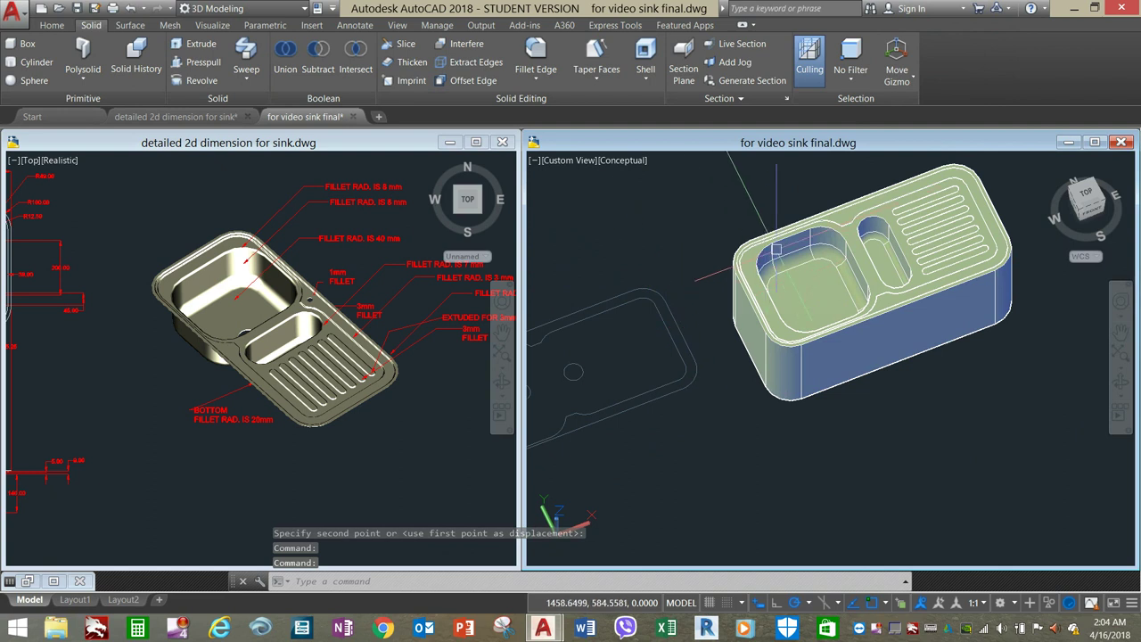
scroll(634, 197, up, 2)
click(618, 159)
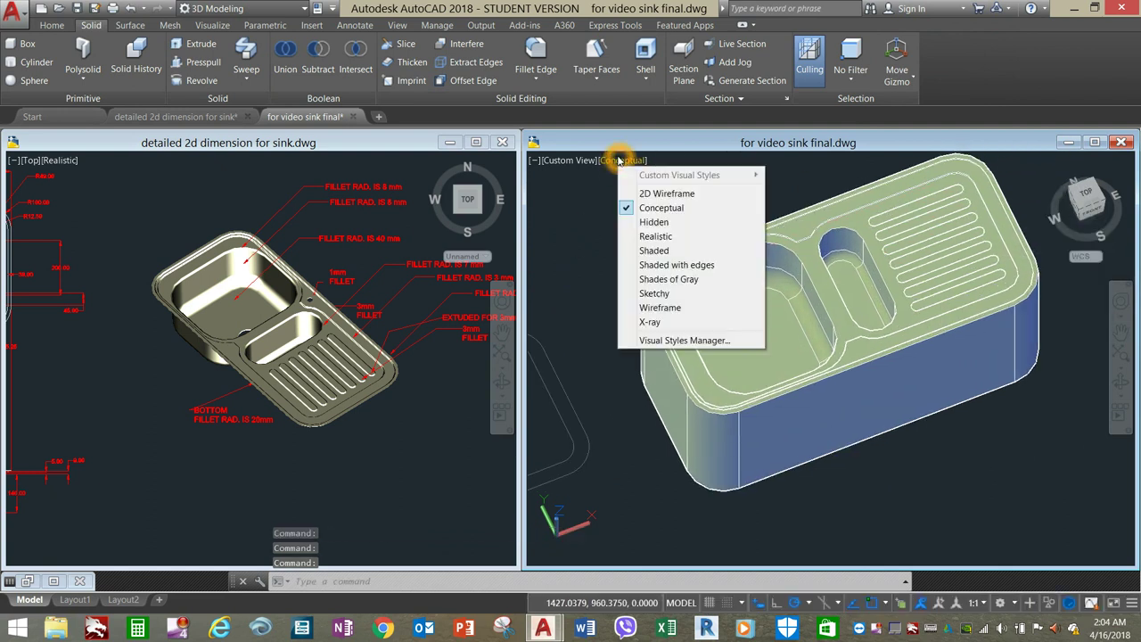
click(651, 194)
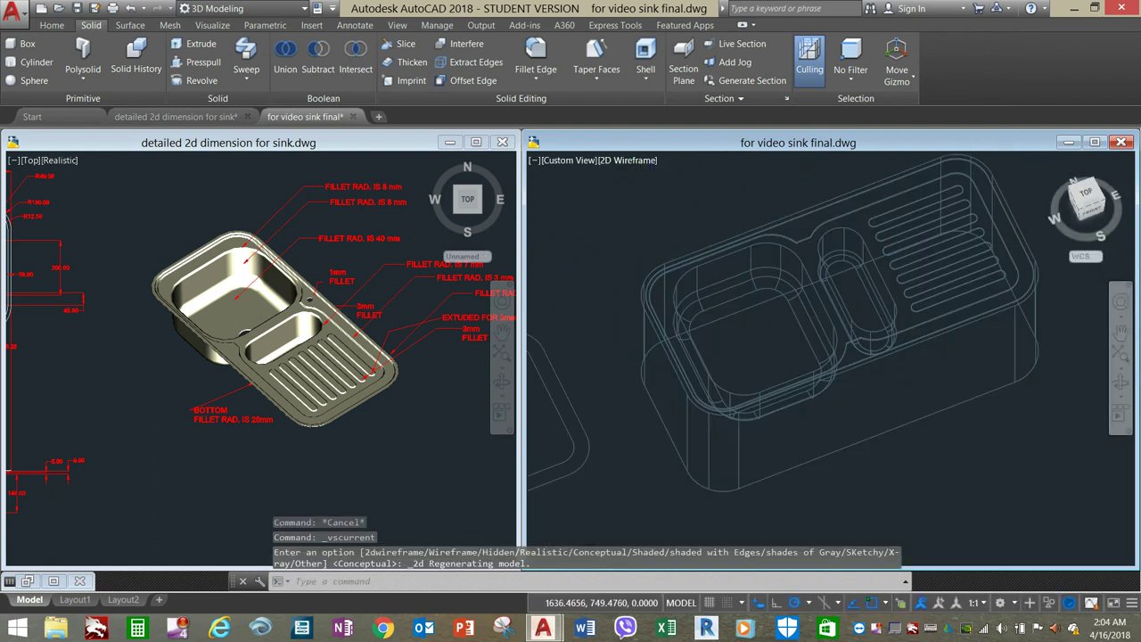
- Change the colour of layer 0 to index colour 254 so the sink's wireframe is drawn in light grey
scroll(650, 190, up, 2)
click(65, 28)
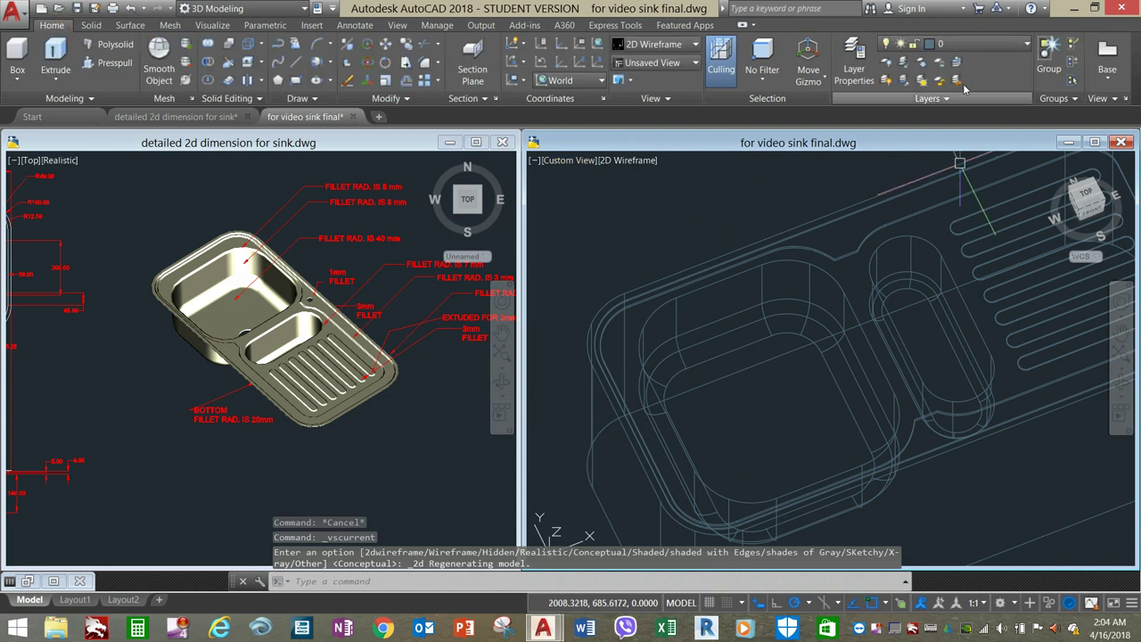
click(987, 47)
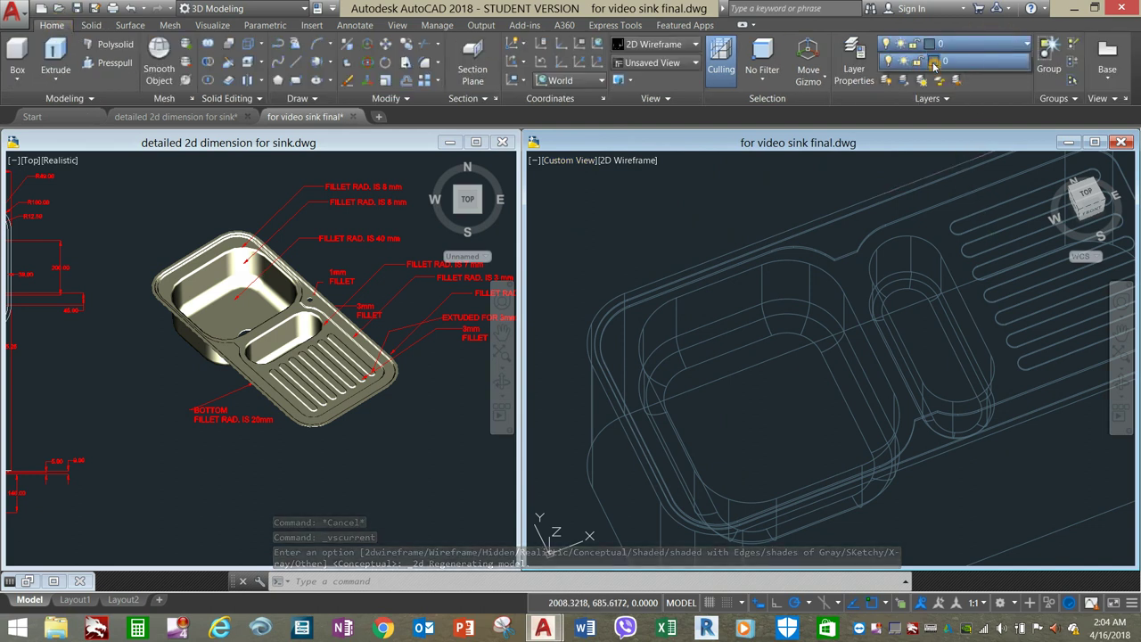
click(934, 63)
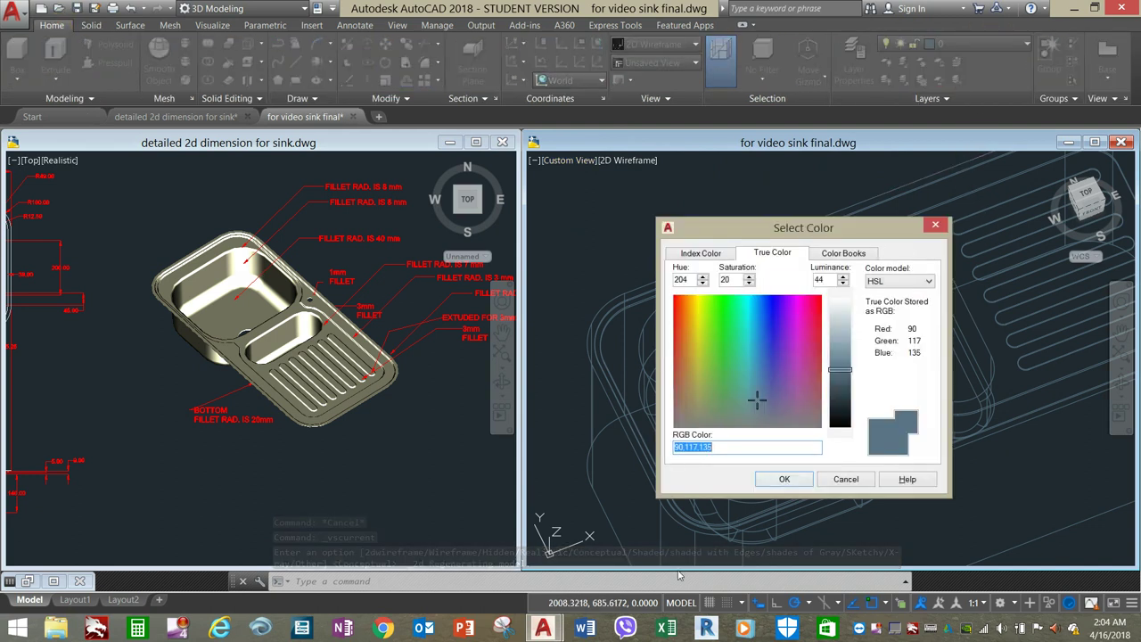
click(705, 254)
click(741, 415)
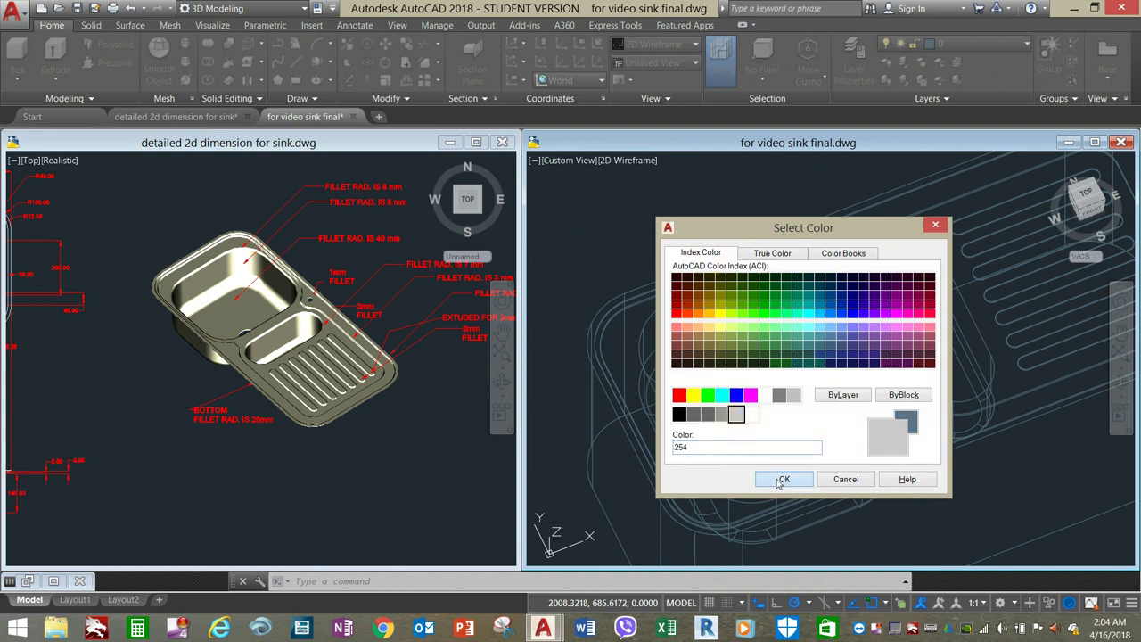
click(781, 481)
- Narrow the reference drawing's window and widen the for video sink final.dwg window to fill the freed space
scroll(772, 473, up, 3)
scroll(683, 270, up, 4)
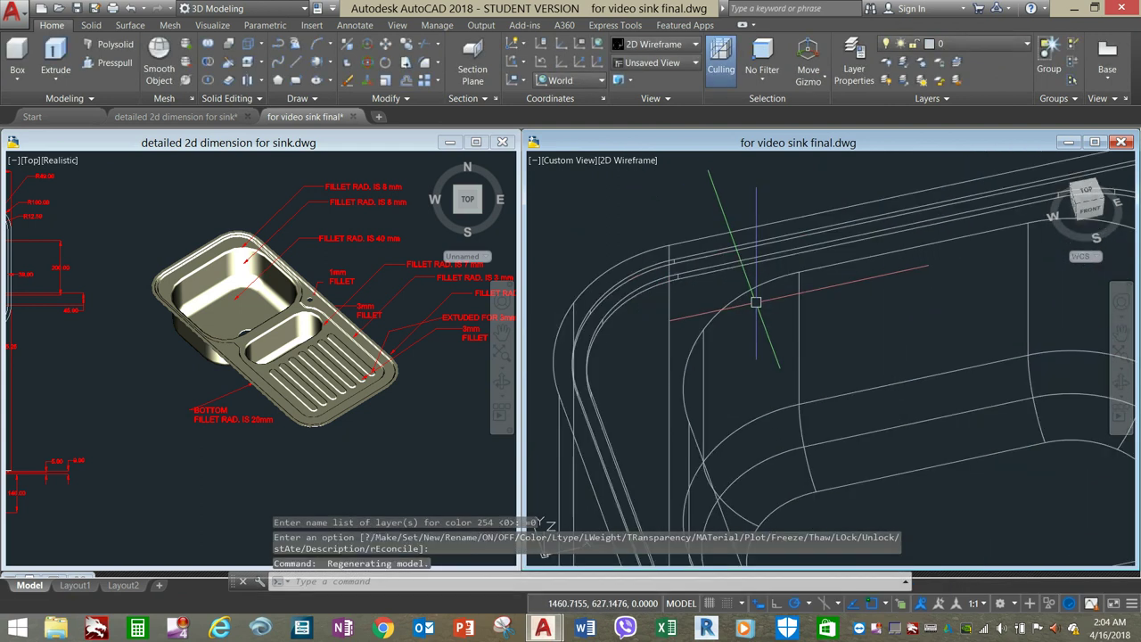
scroll(752, 344, down, 2)
drag(520, 211, 353, 207)
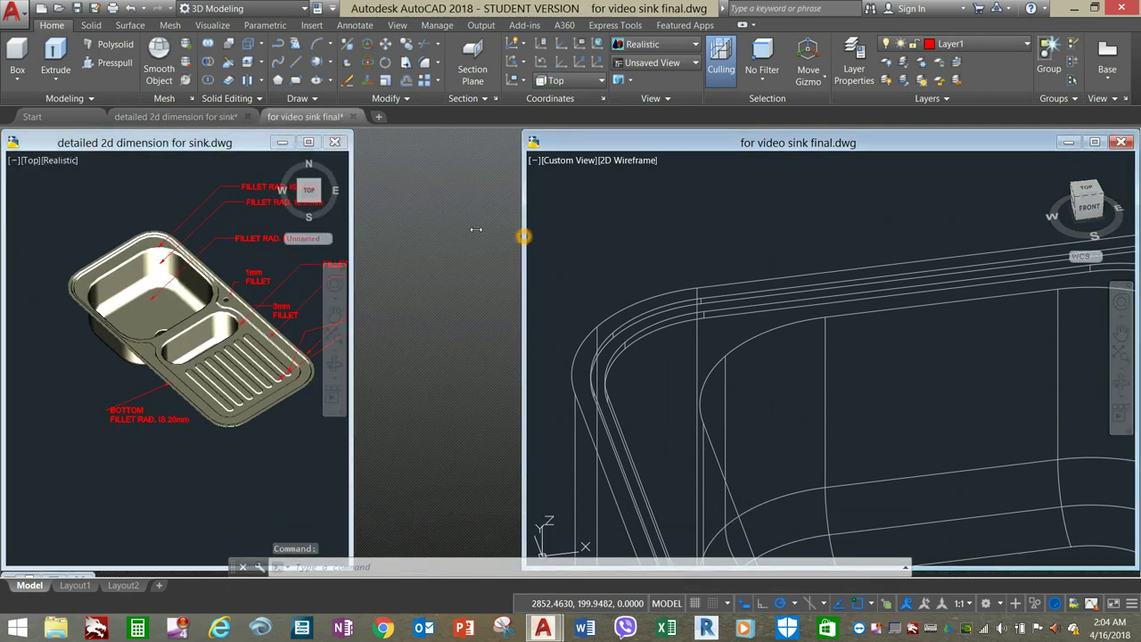
drag(523, 237, 357, 225)
middle_drag(683, 401, 520, 328)
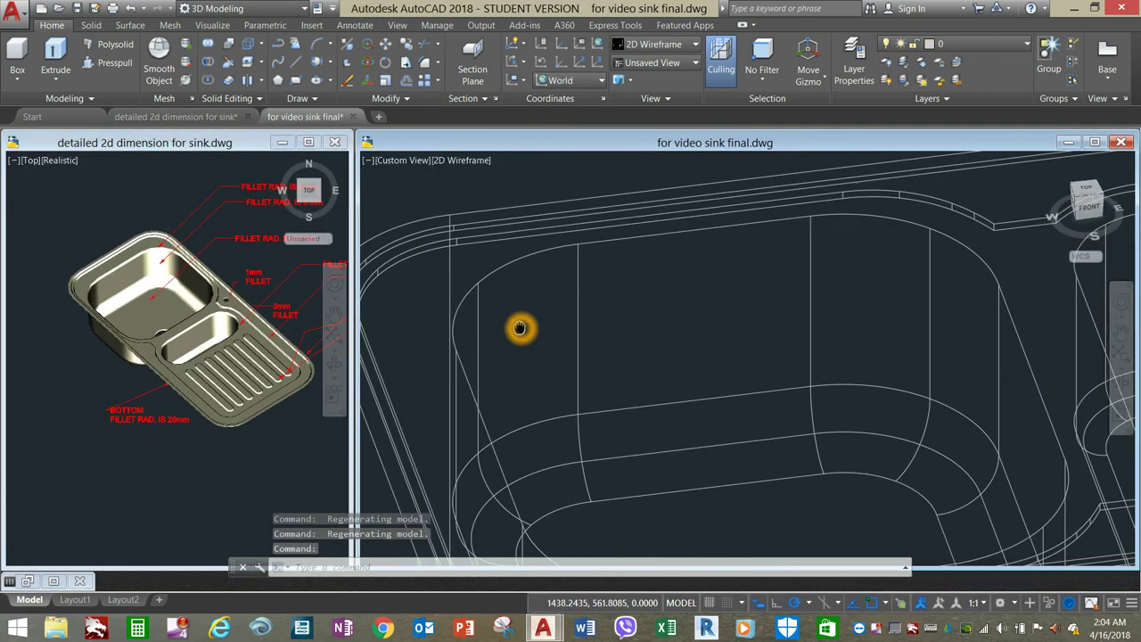
scroll(577, 346, down, 3)
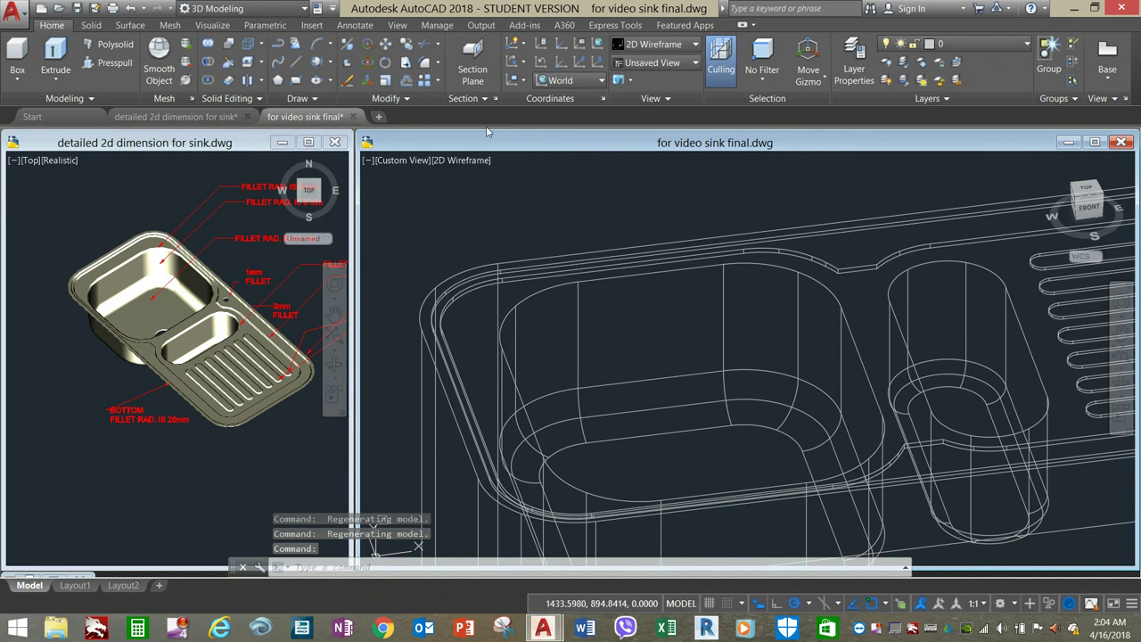
- Fillet the edge chain around the sink's top rim with a 3 mm radius
click(92, 25)
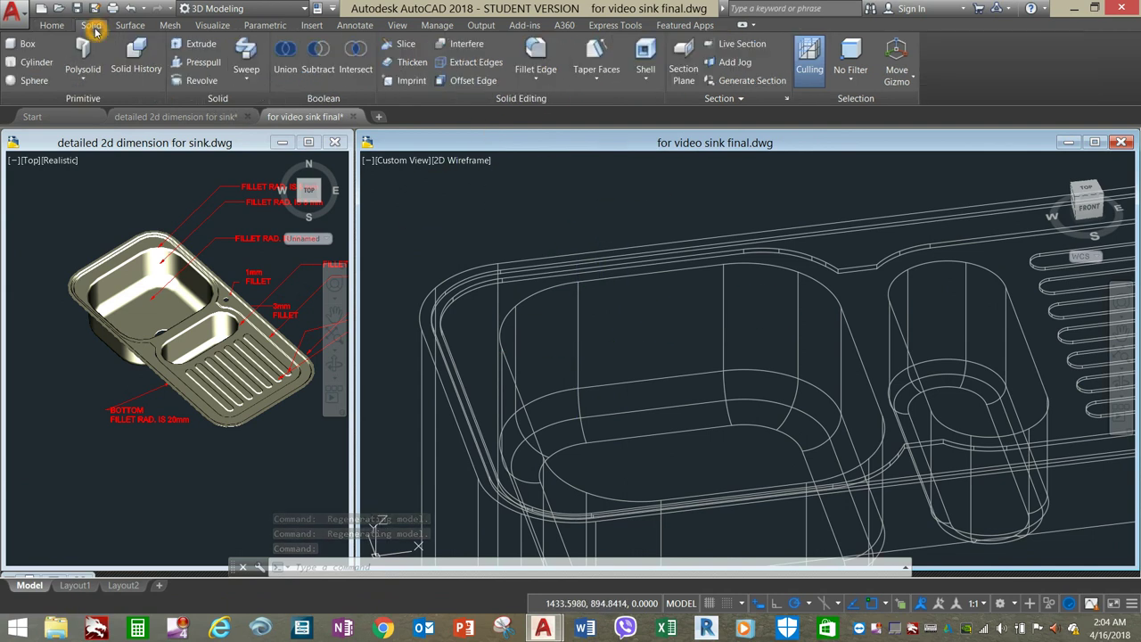
click(535, 55)
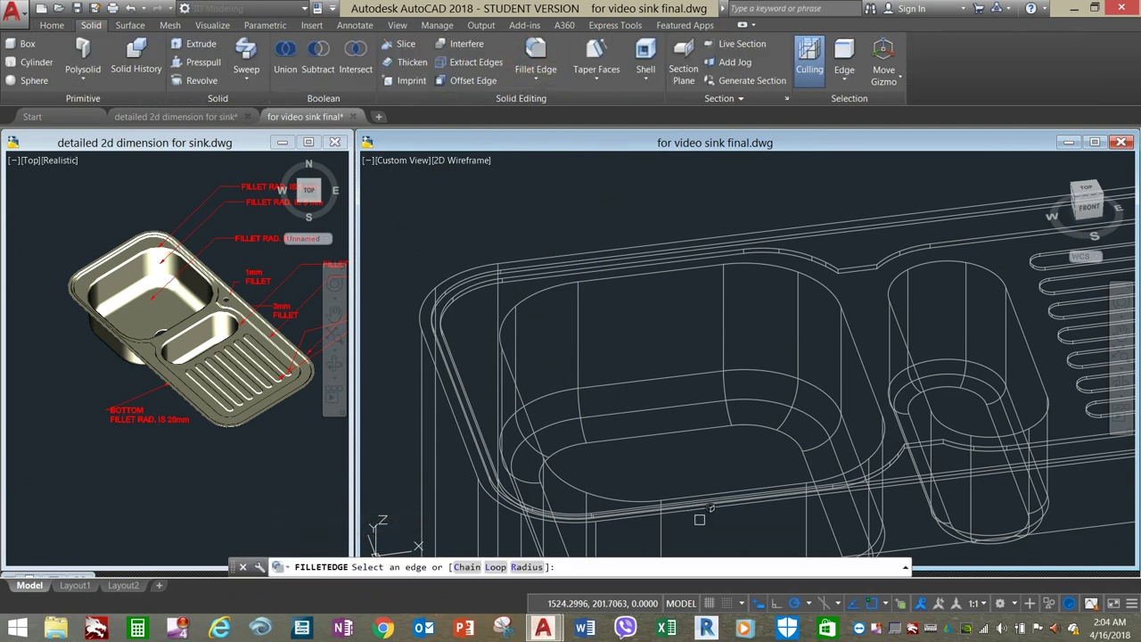
click(526, 568)
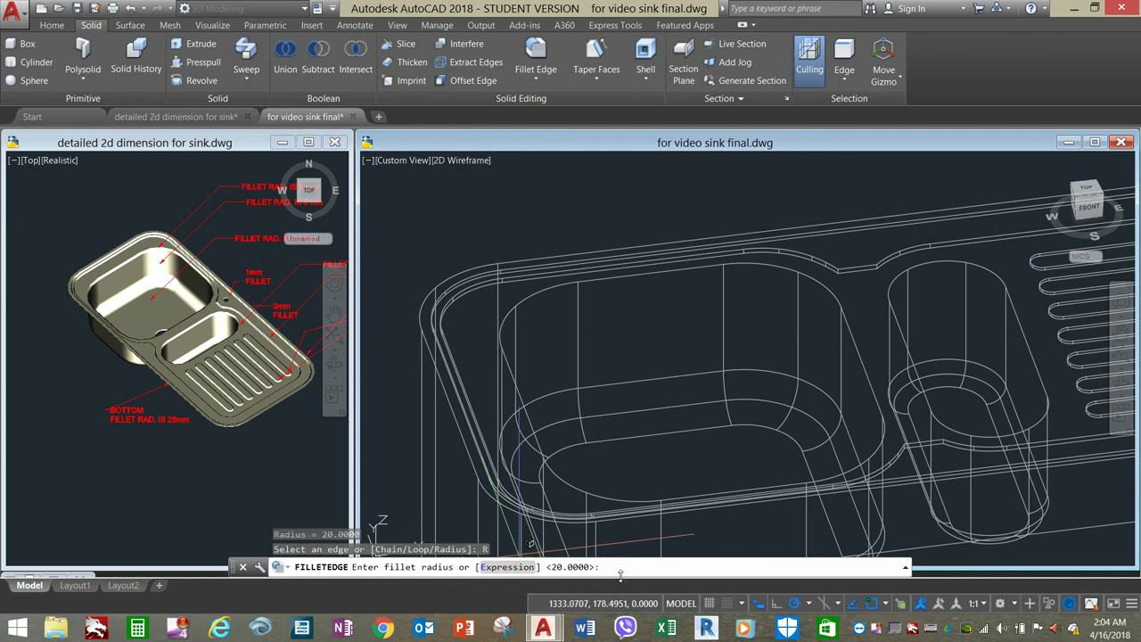
key(Return)
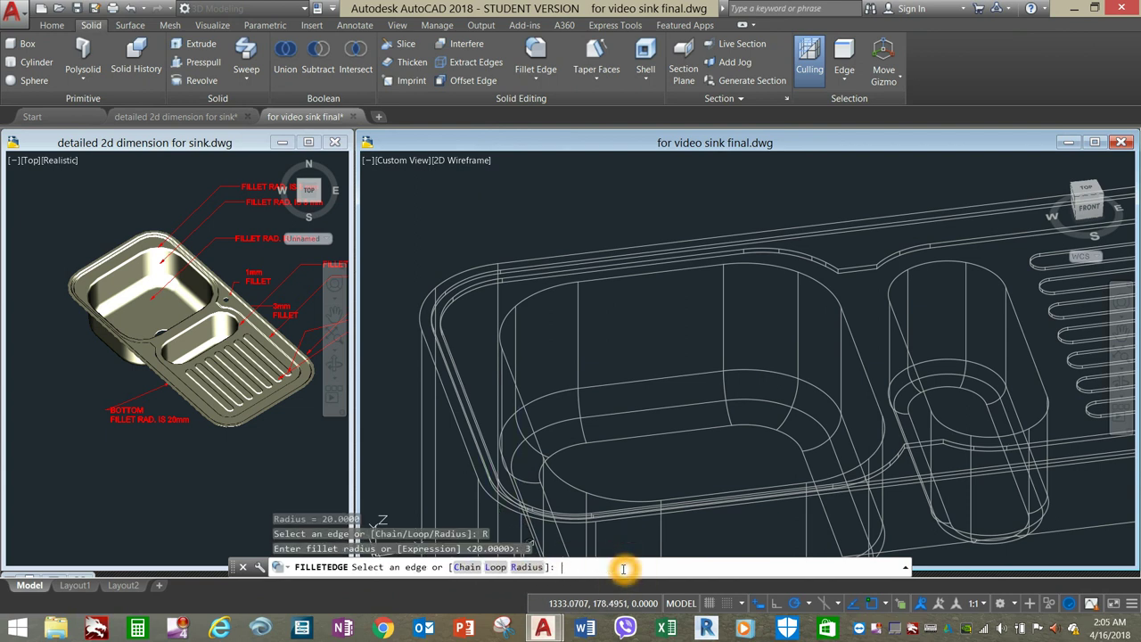
click(477, 568)
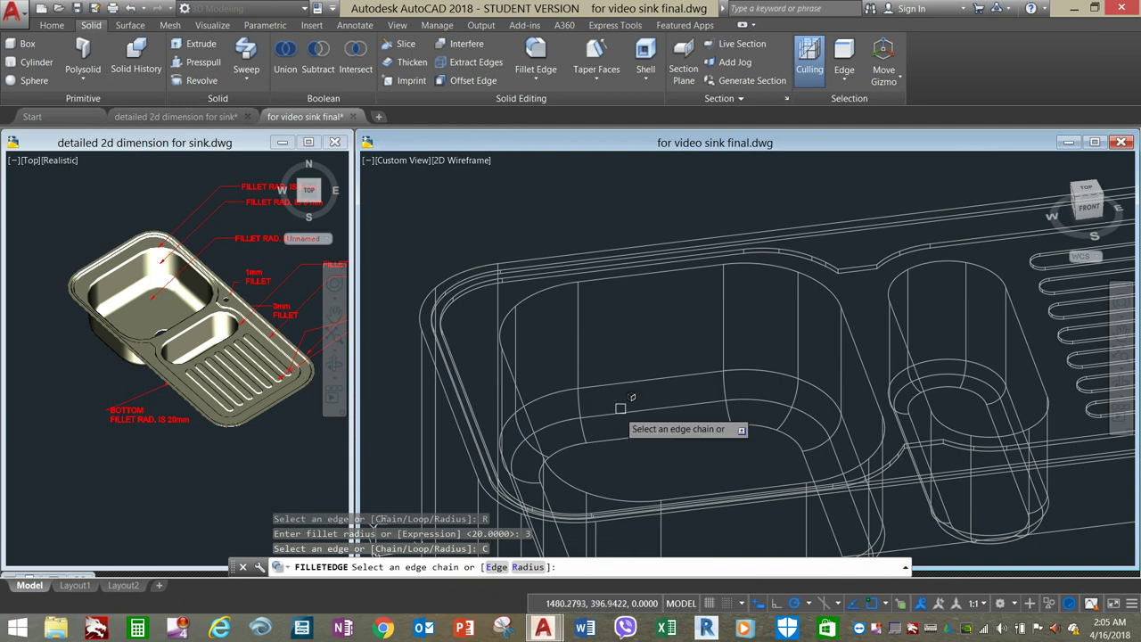
scroll(856, 232, up, 4)
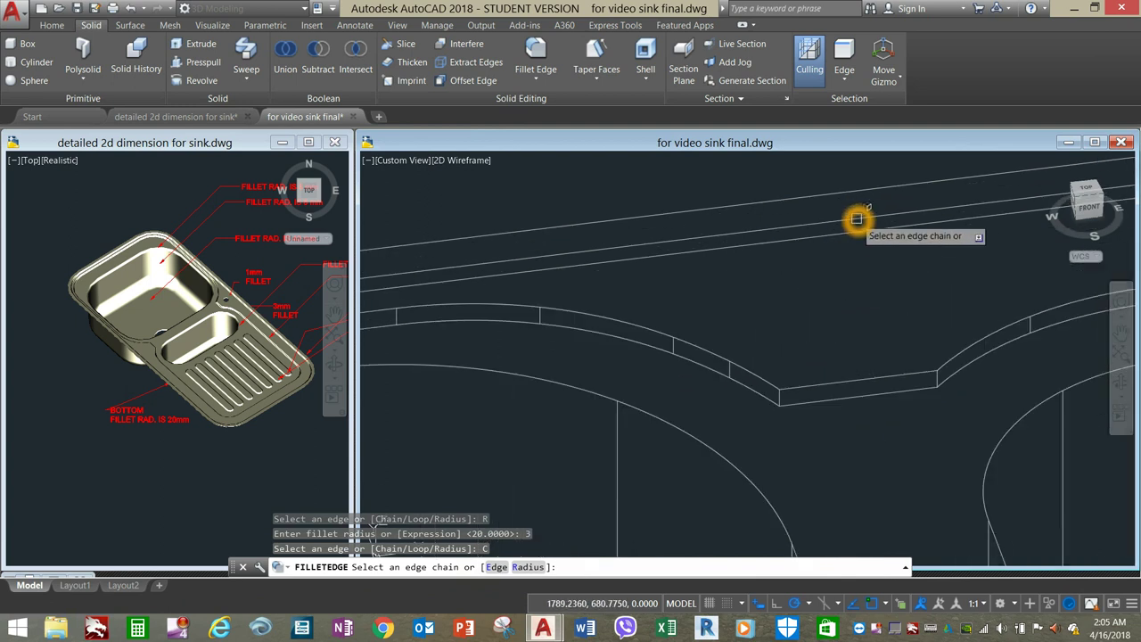
click(856, 231)
scroll(834, 267, down, 4)
middle_drag(831, 280, 799, 286)
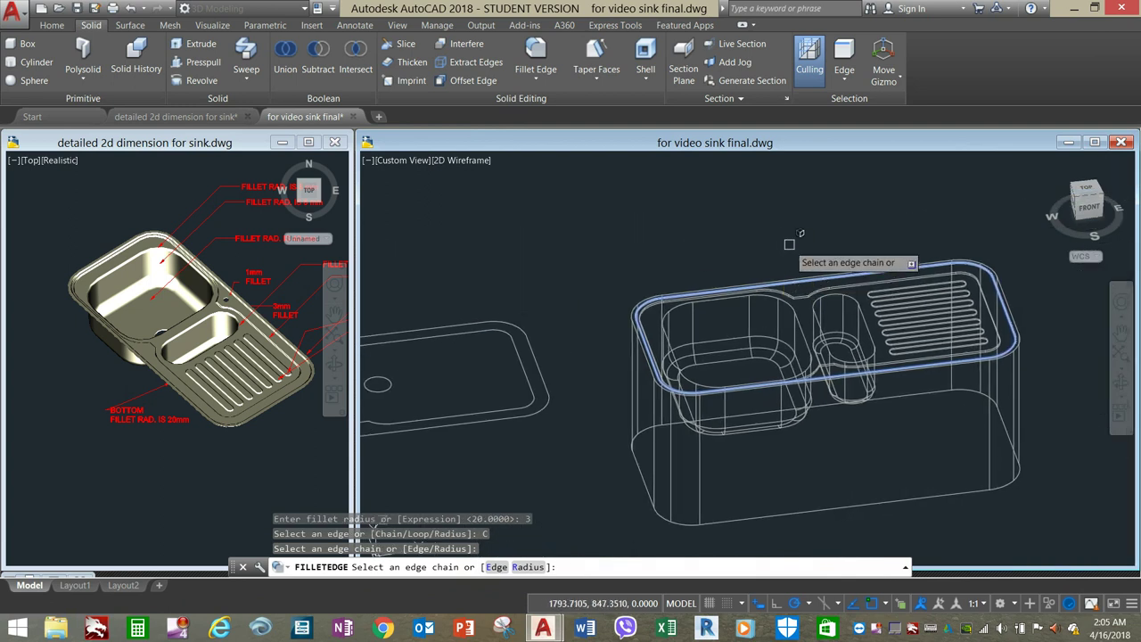
right_click(811, 248)
click(822, 247)
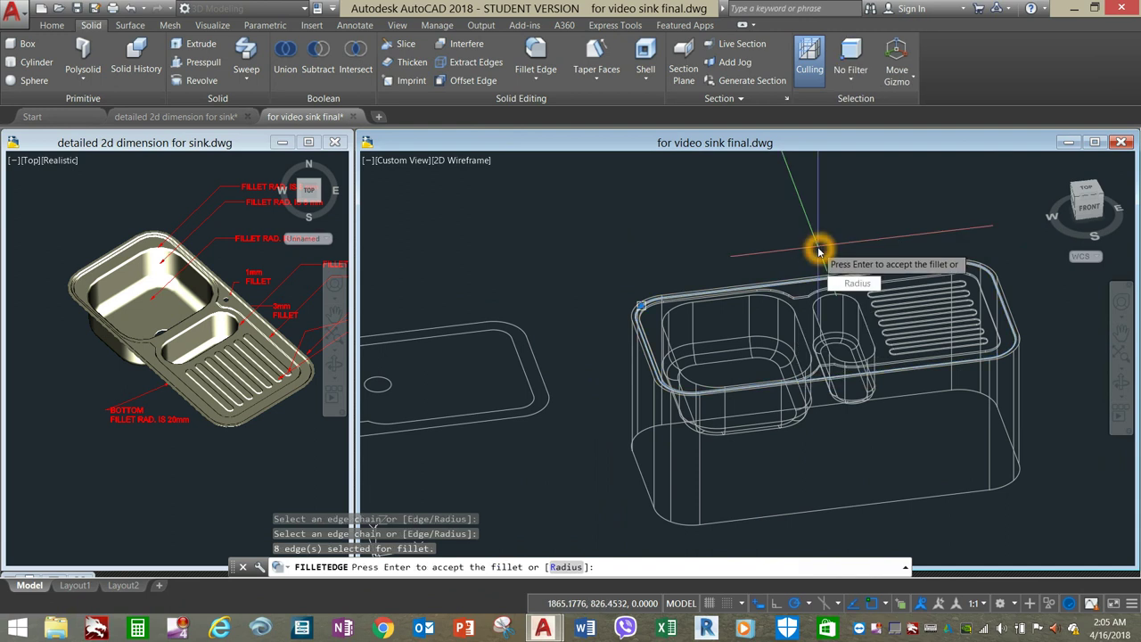
right_click(817, 249)
click(825, 256)
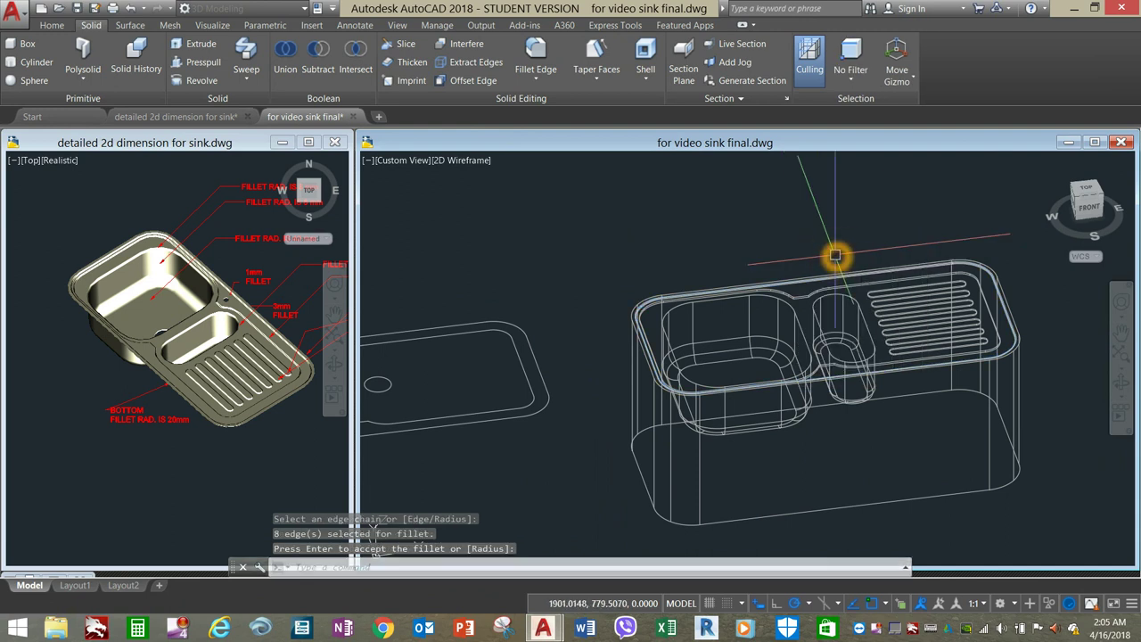
- Fillet the lower edge chain on the inner side of the sink's top rim with a 3 mm radius
scroll(815, 268, up, 5)
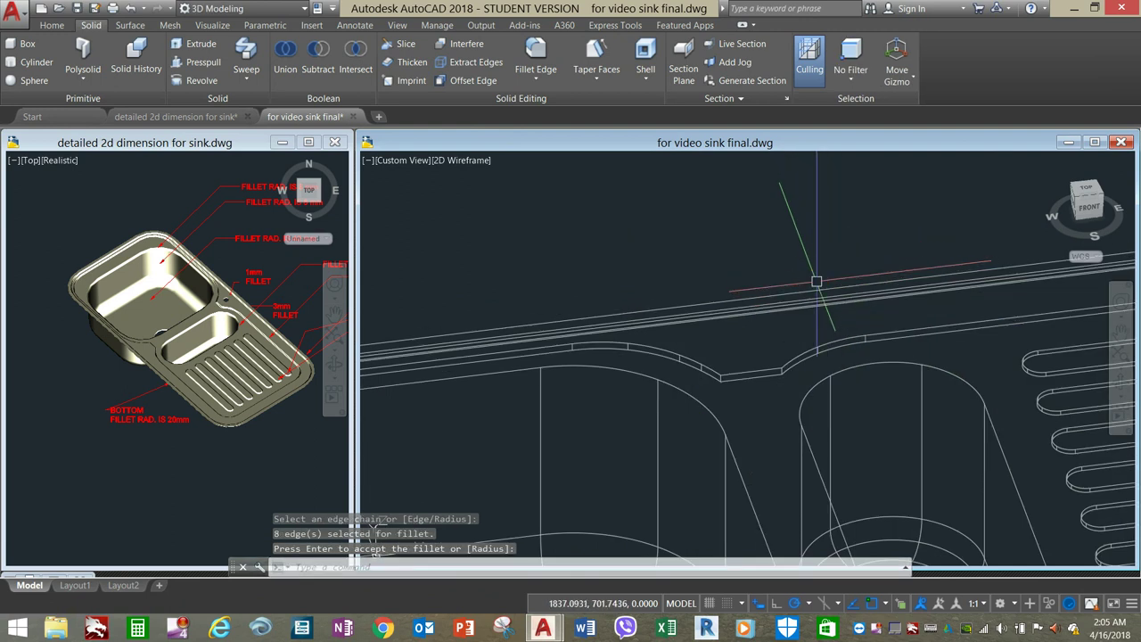
click(535, 56)
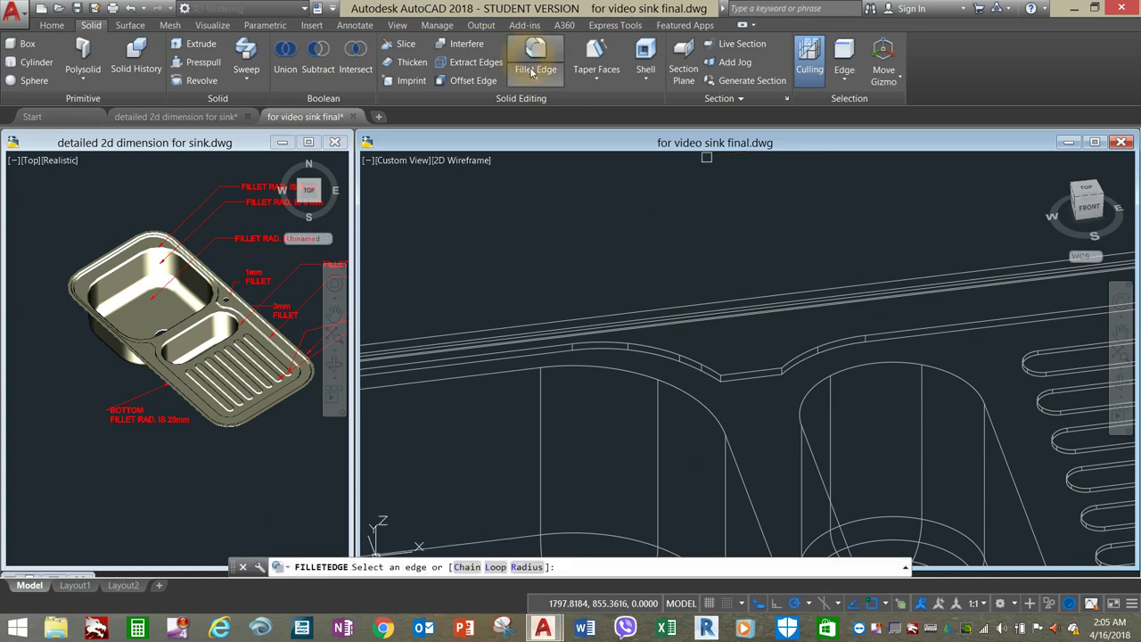
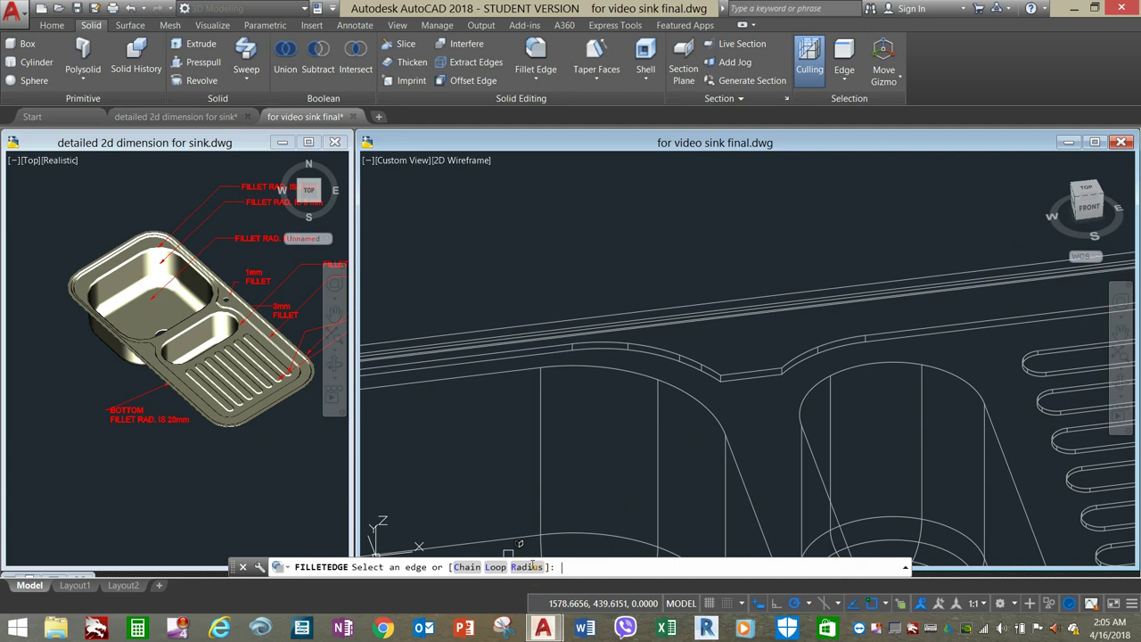
click(530, 567)
key(Return)
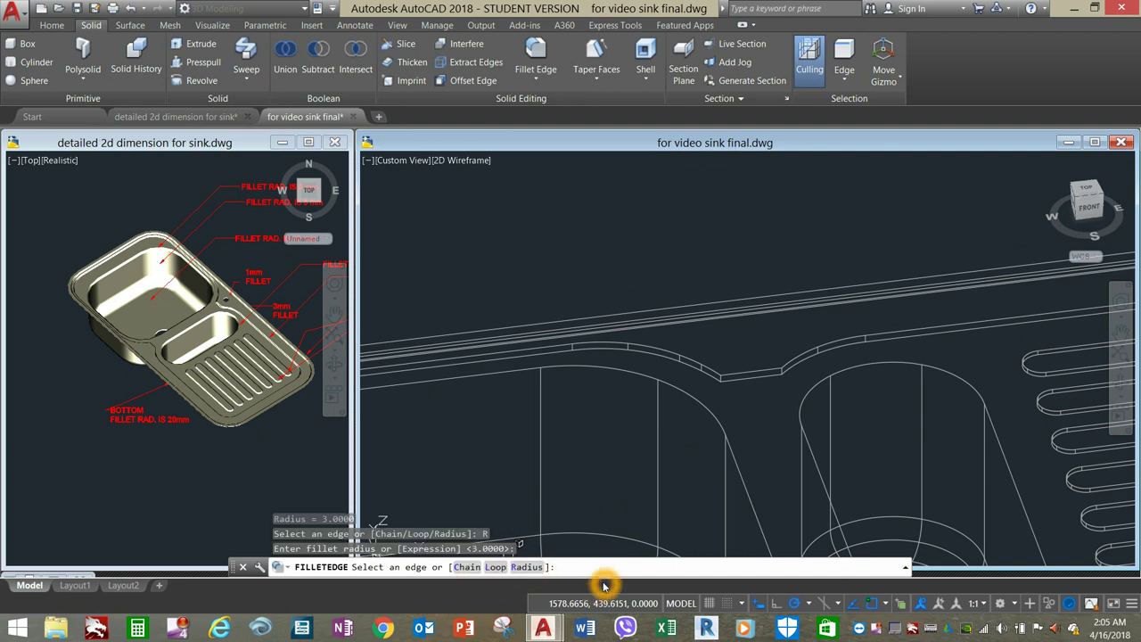
click(470, 568)
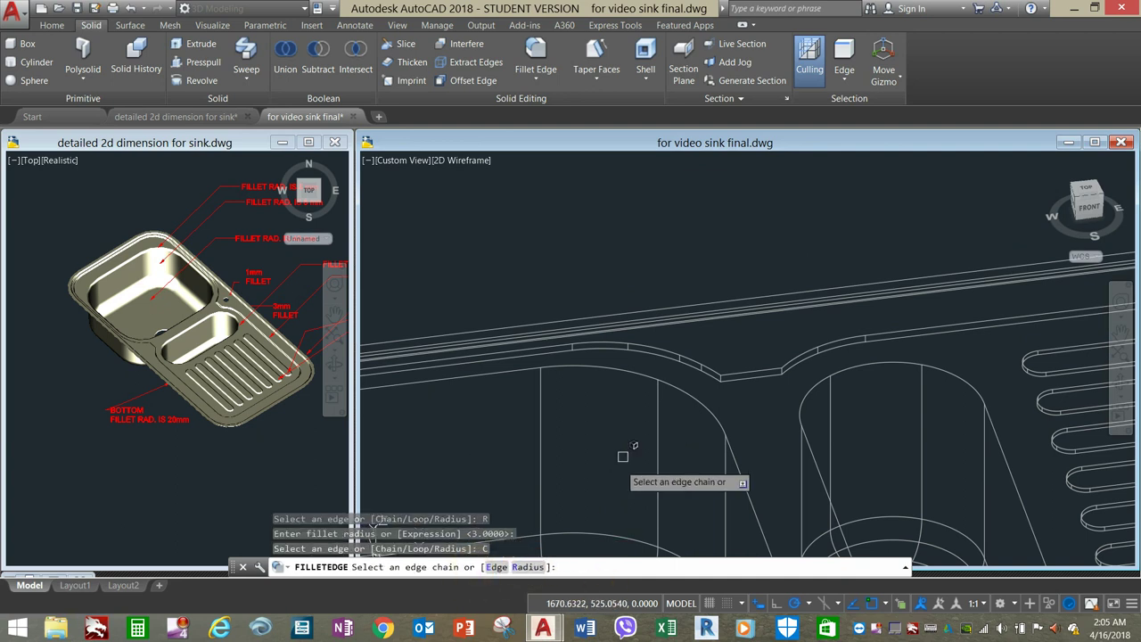
scroll(709, 317, up, 5)
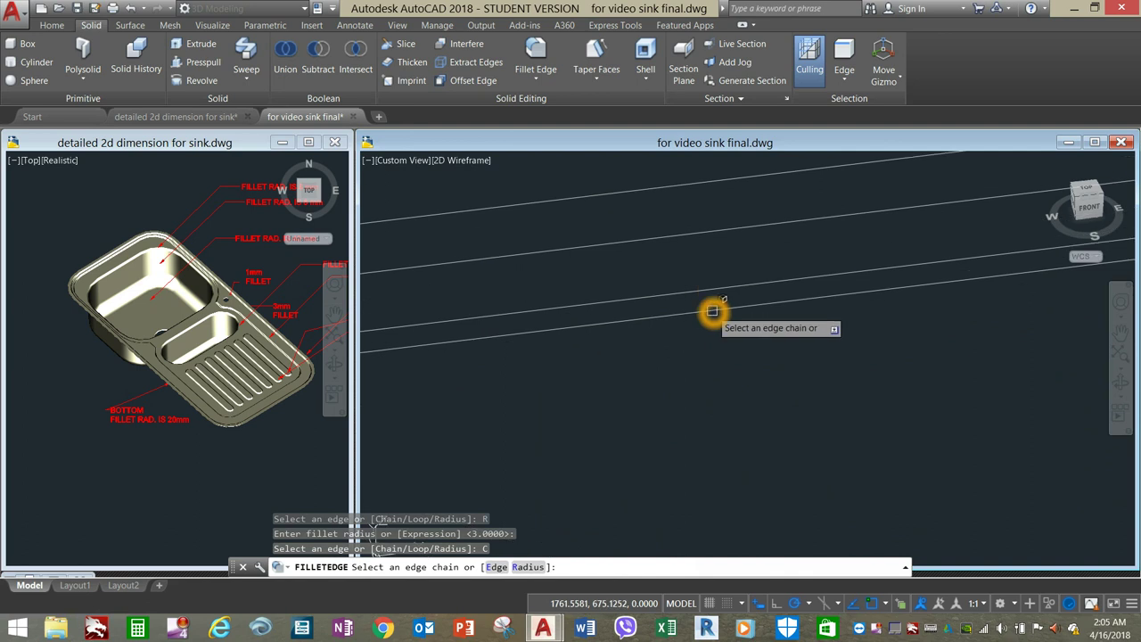
scroll(712, 311, down, 5)
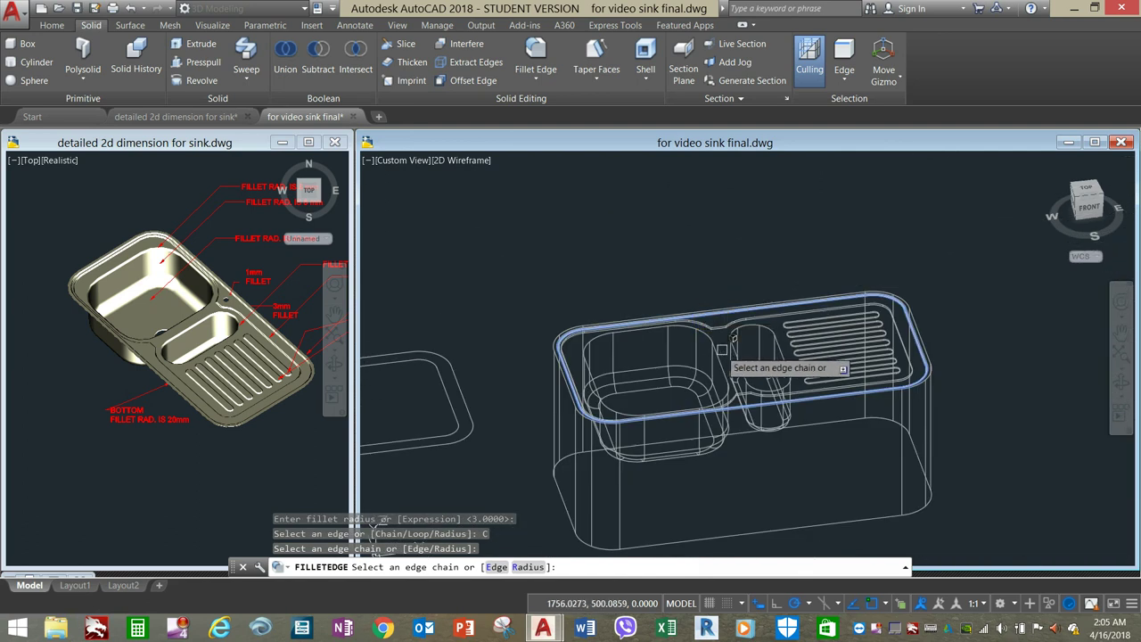
right_click(722, 252)
click(747, 260)
right_click(738, 259)
click(748, 258)
- Fillet the complete upper edge of the recess outline around the bowls and drainer, including its straight notch segments, with a 3 mm radius
scroll(741, 287, up, 5)
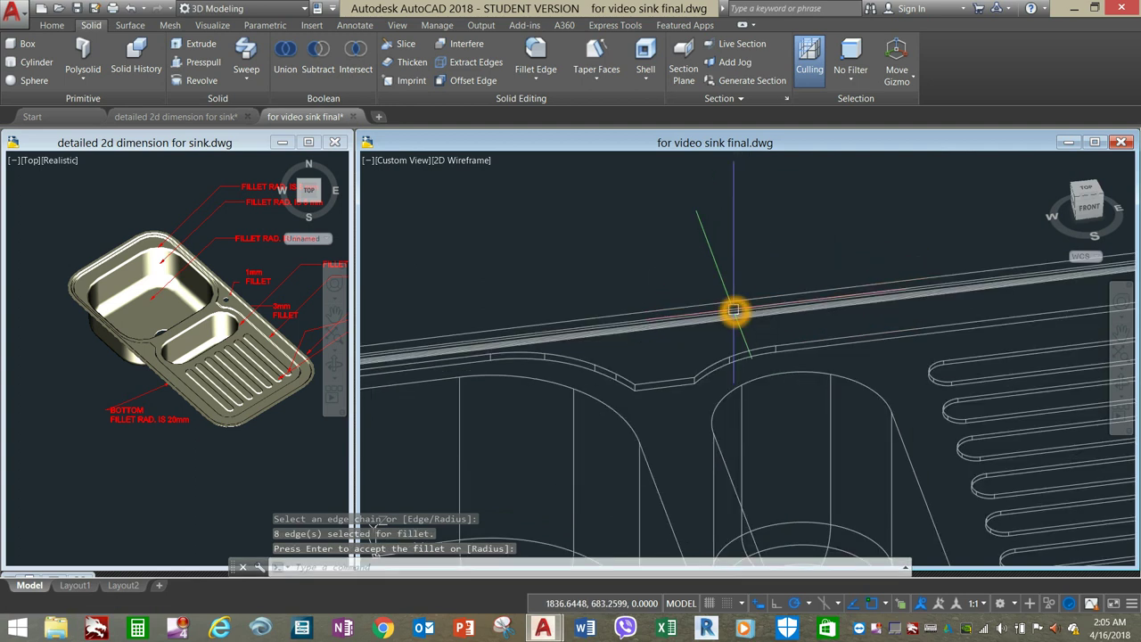
scroll(729, 332, down, 2)
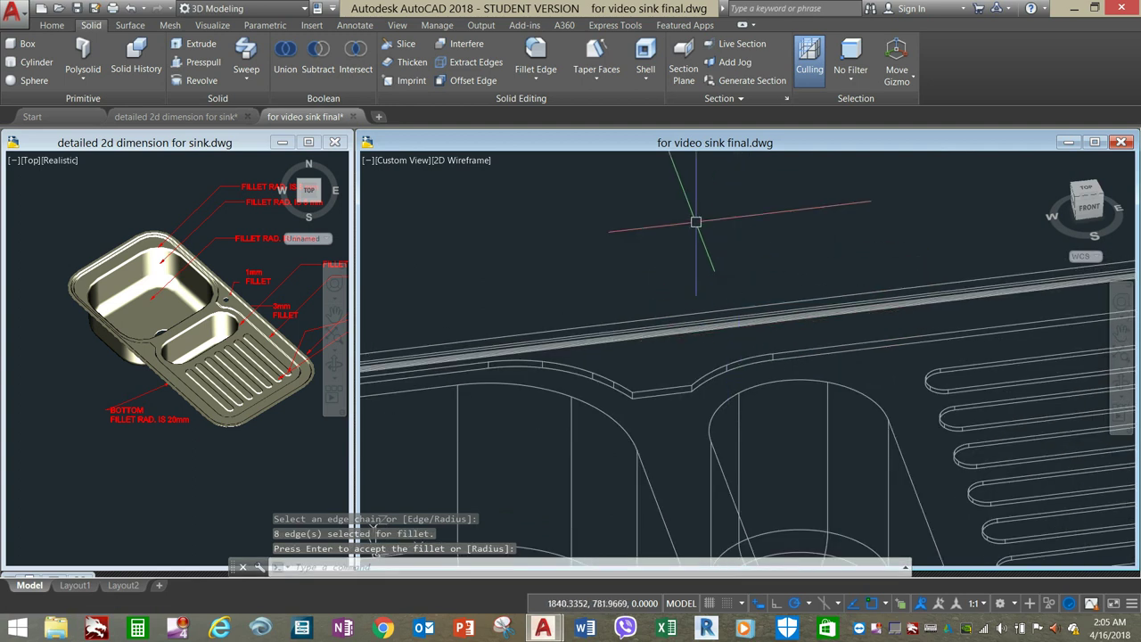
click(535, 55)
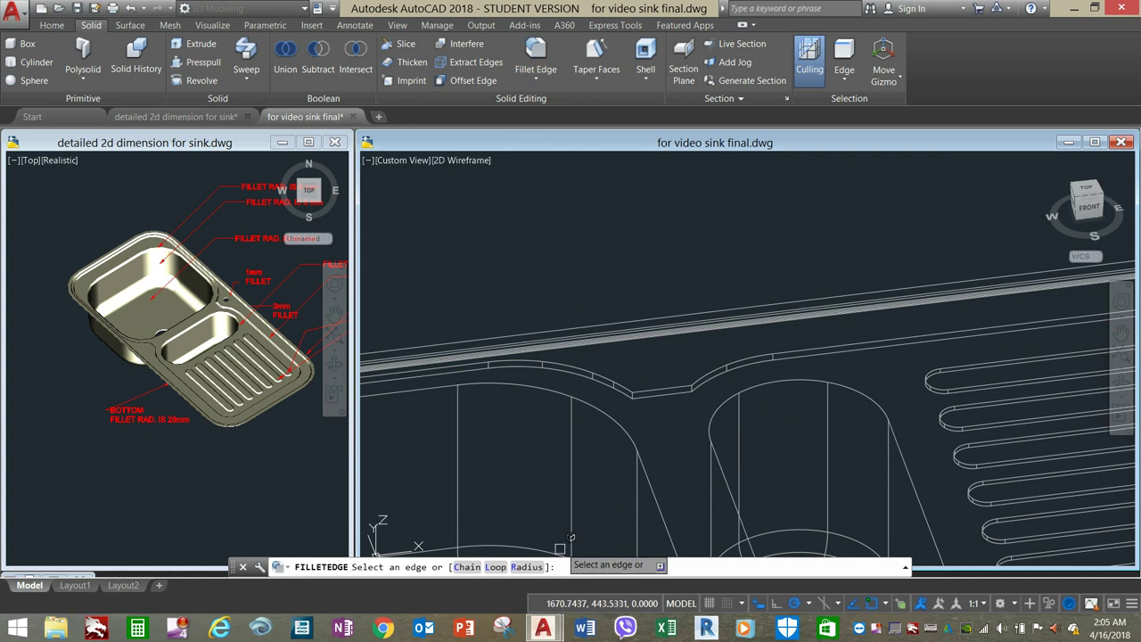
click(533, 571)
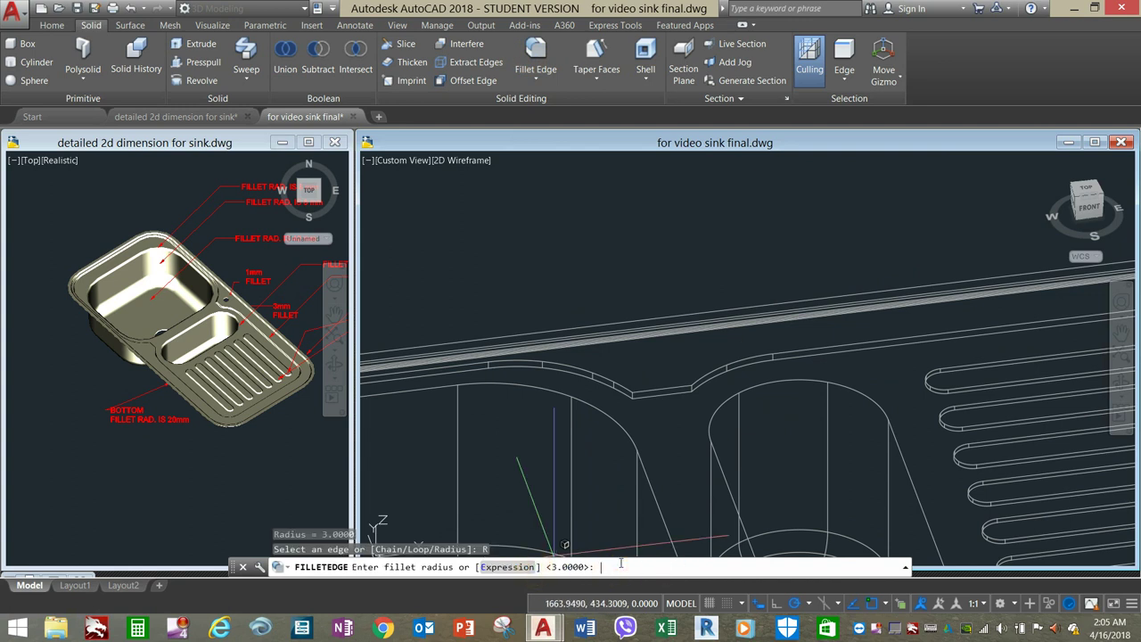
key(Return)
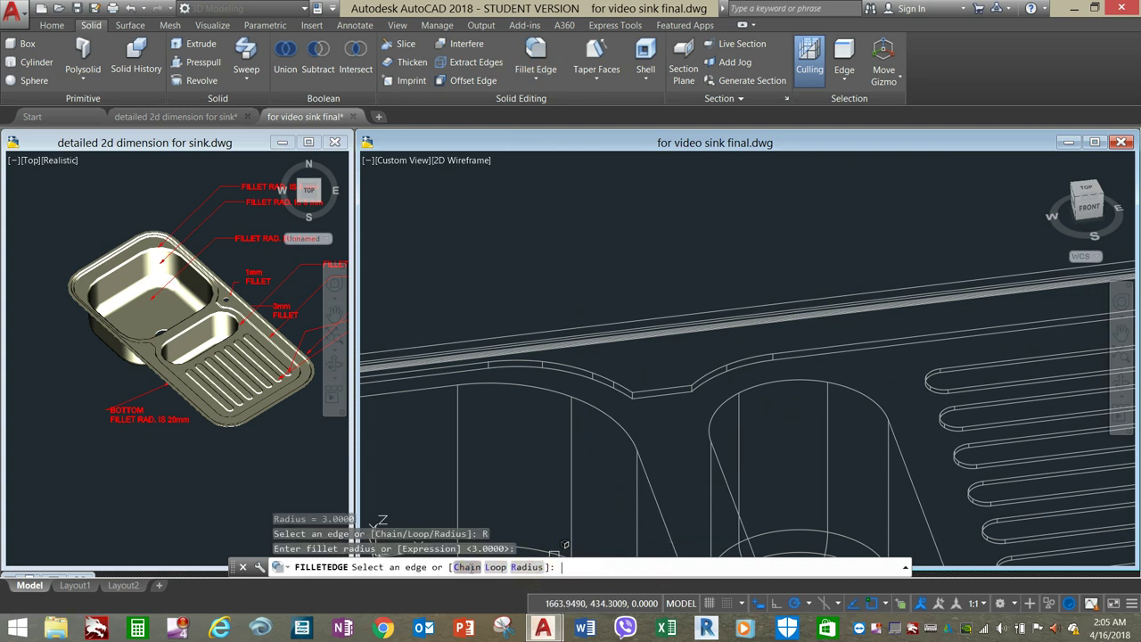
text(c)
key(Return)
scroll(675, 397, up, 3)
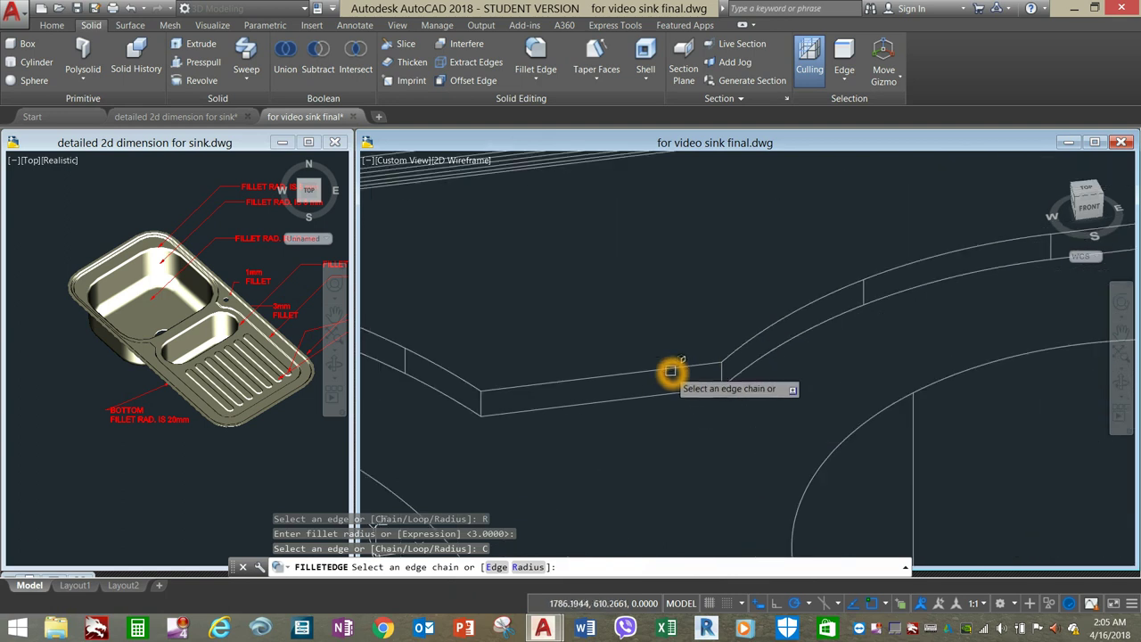
click(740, 344)
scroll(738, 348, down, 2)
scroll(740, 355, up, 4)
click(673, 333)
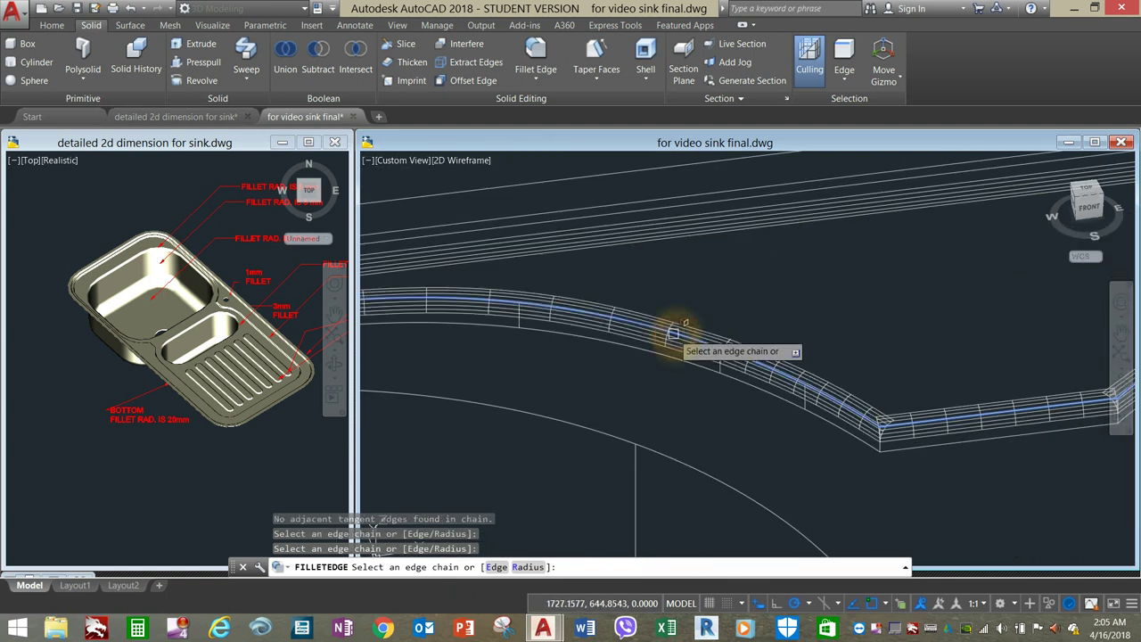
scroll(675, 334, down, 4)
scroll(866, 395, up, 2)
scroll(707, 541, up, 2)
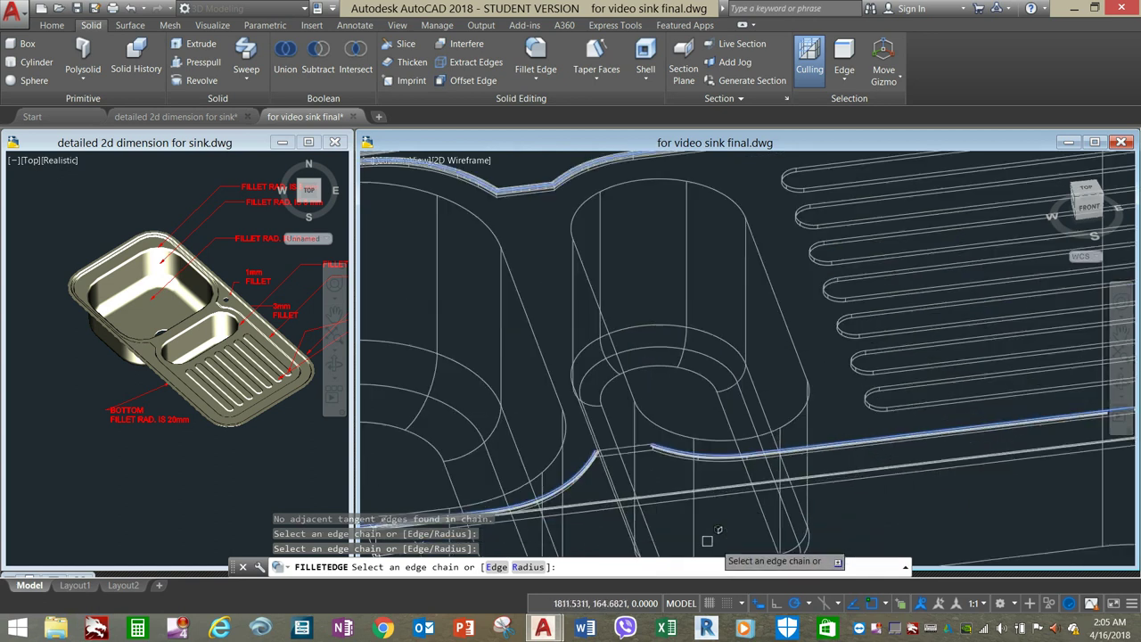
scroll(707, 540, up, 2)
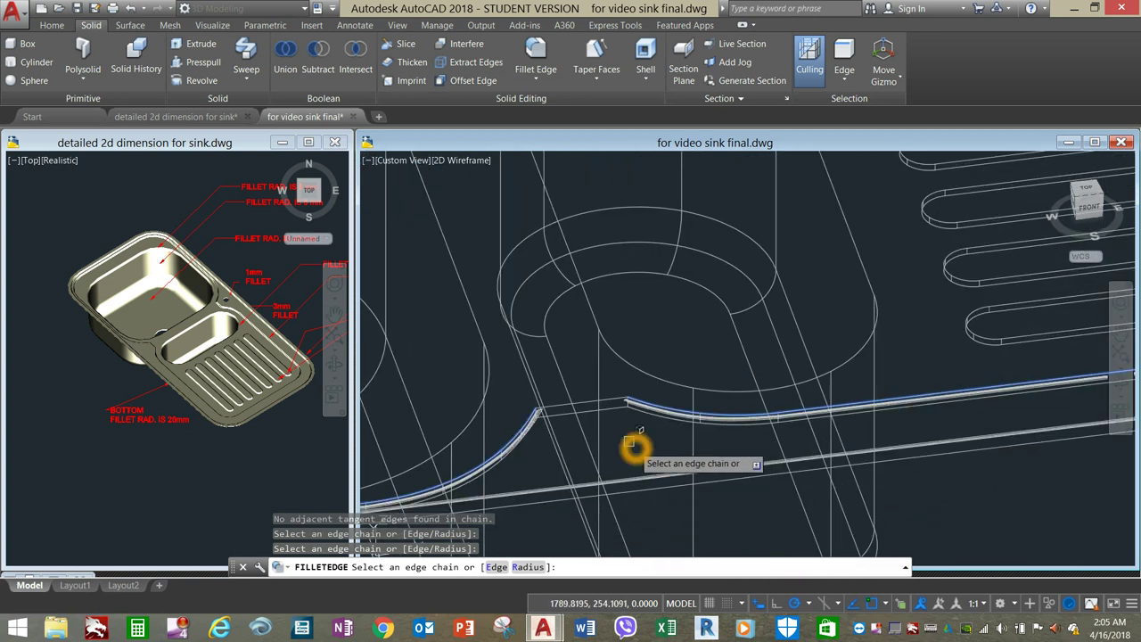
click(587, 401)
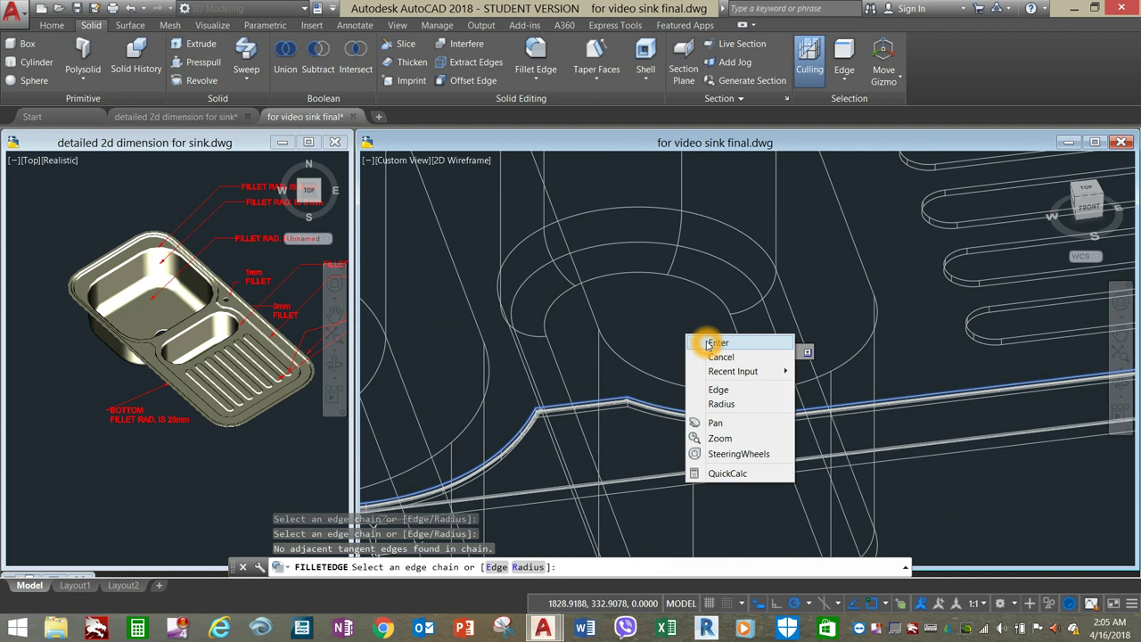
click(718, 344)
right_click(708, 345)
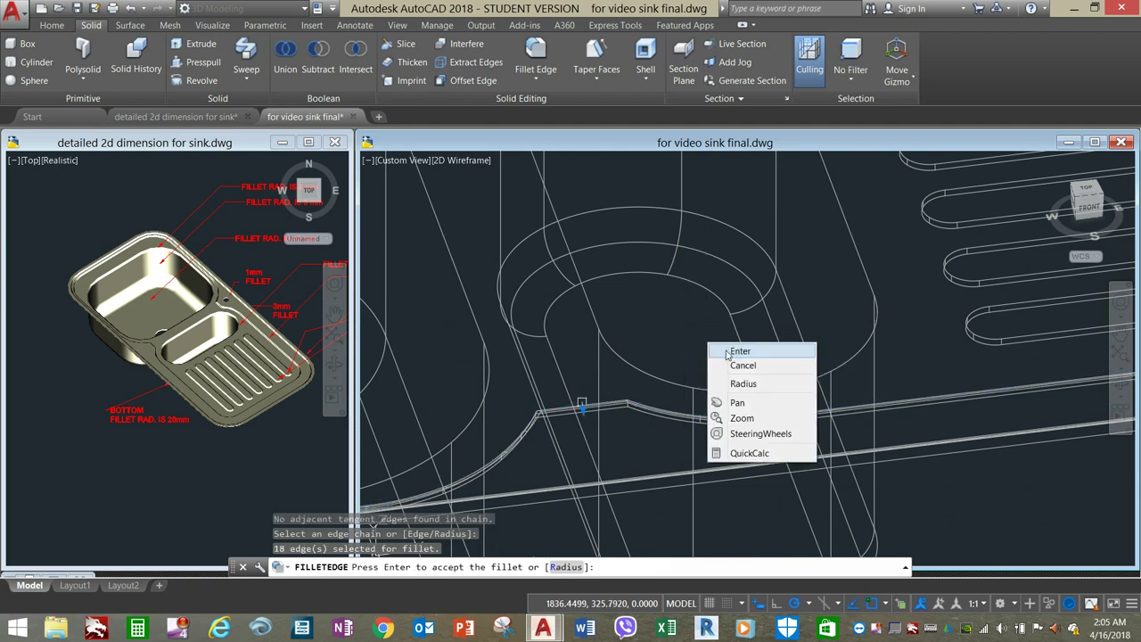
click(739, 351)
- Fillet the complete lower edge of the recess outline around the bowls and drainer, including both notch segments, with a 3 mm radius
scroll(726, 351, down, 4)
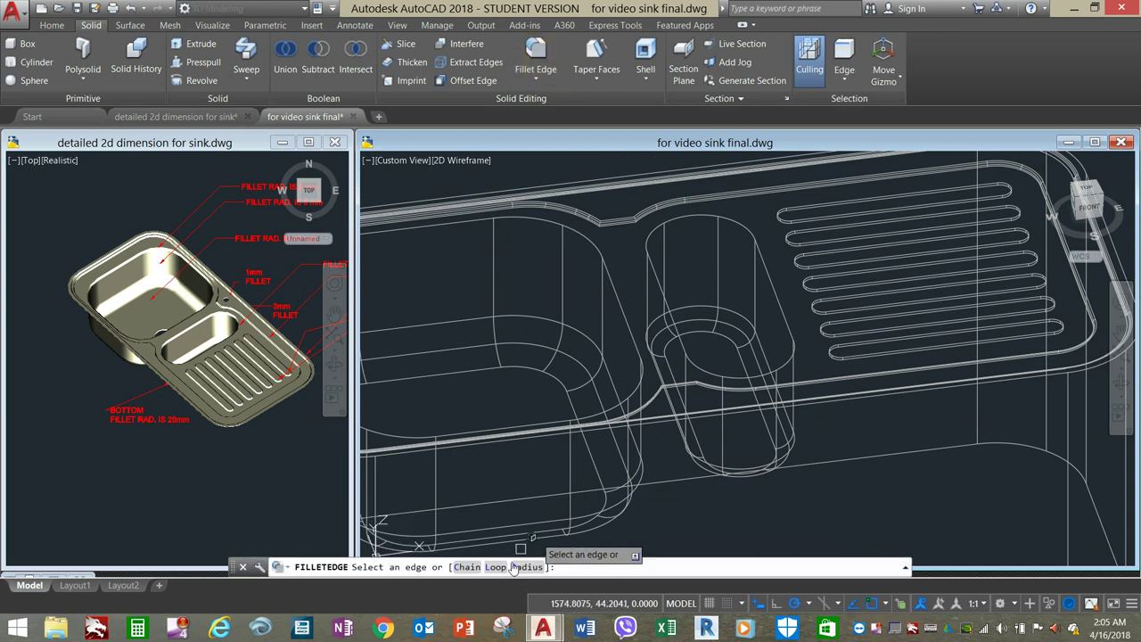
click(528, 567)
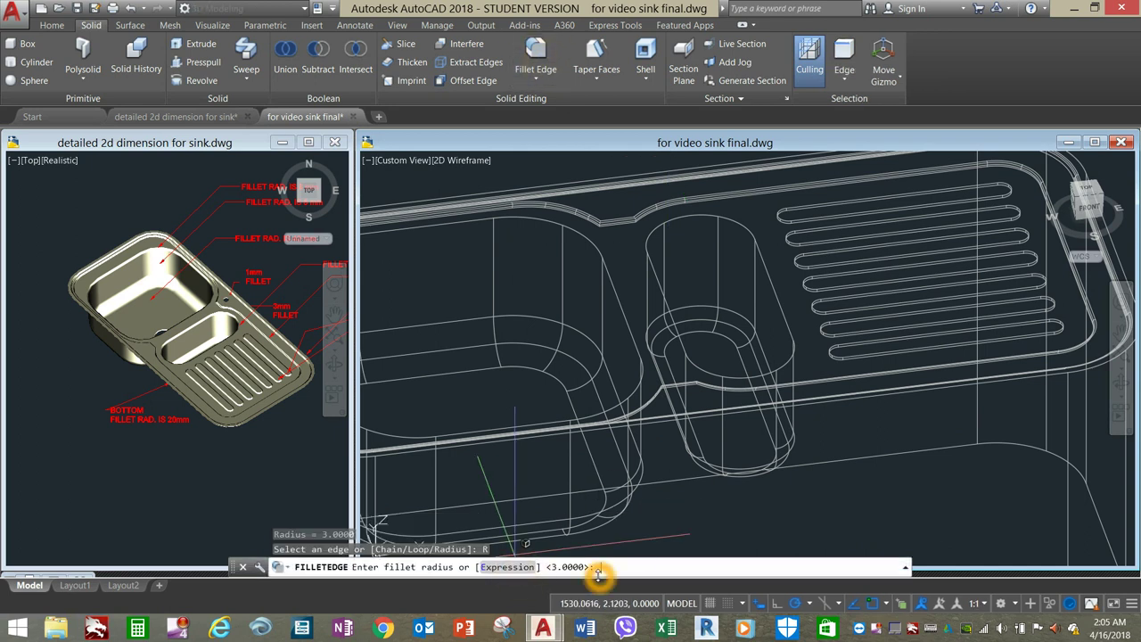
key(Return)
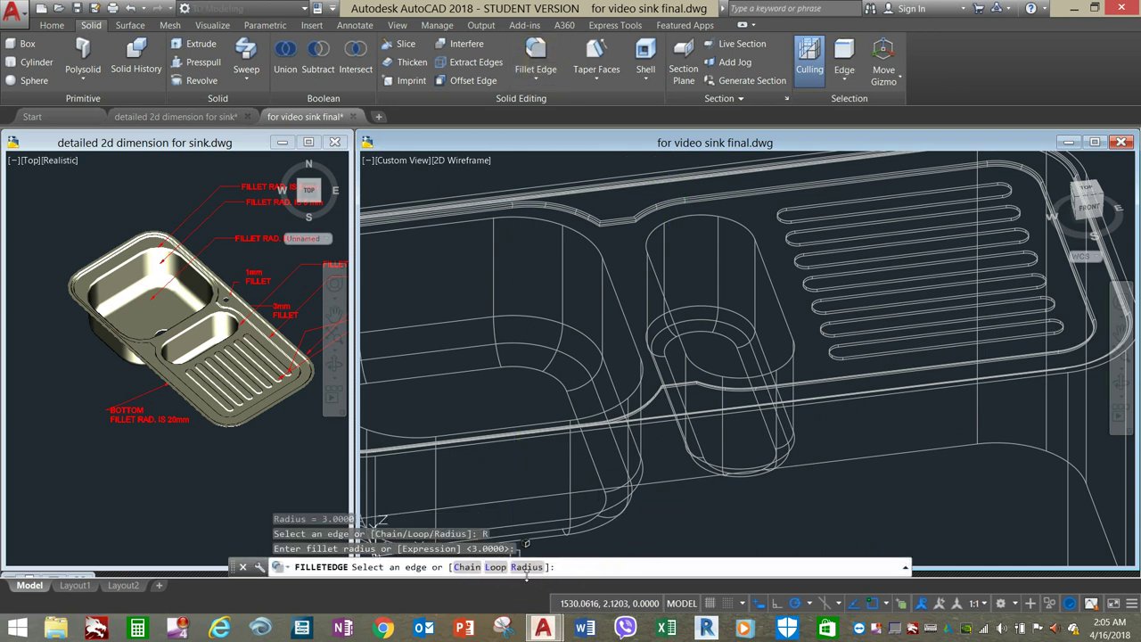
click(467, 567)
scroll(635, 234, up, 2)
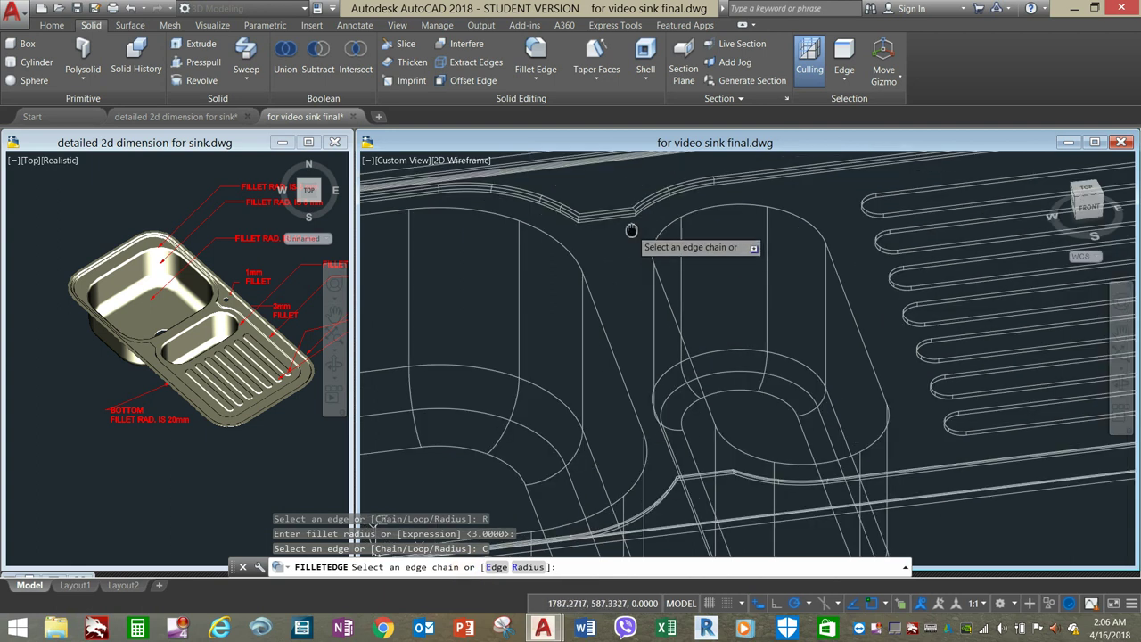
scroll(642, 272, up, 5)
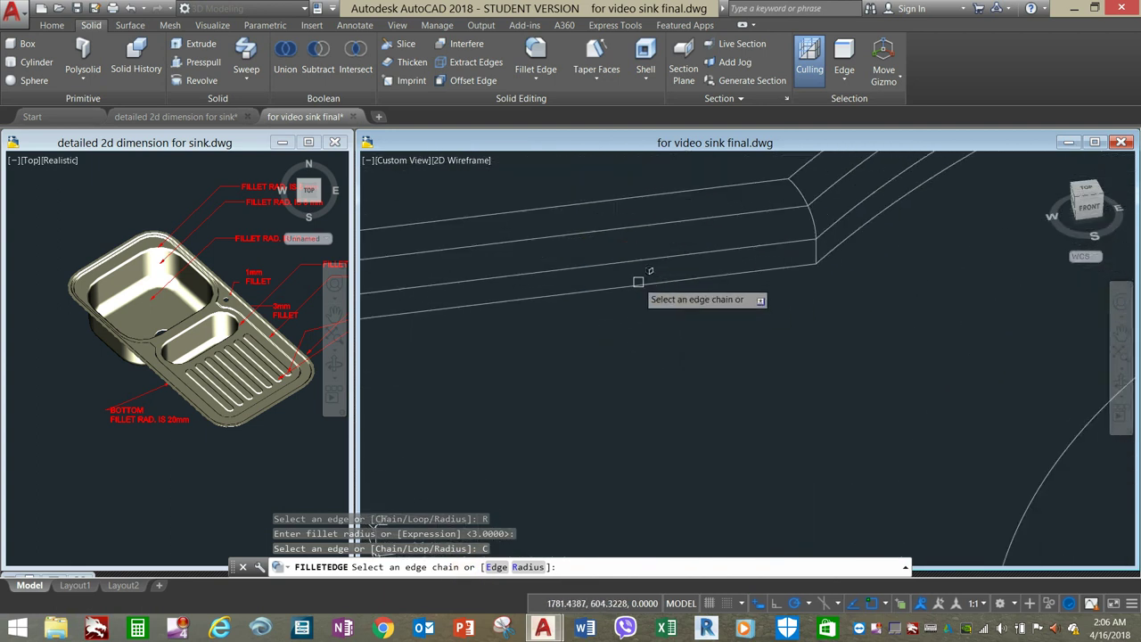
click(640, 283)
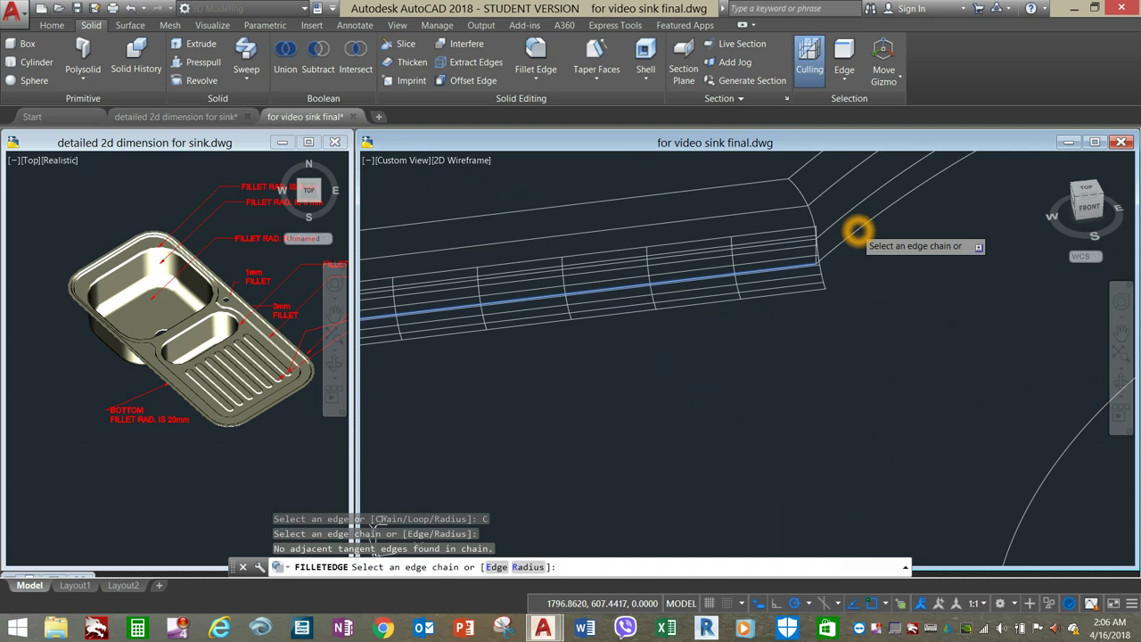
scroll(852, 242, down, 3)
scroll(771, 254, up, 2)
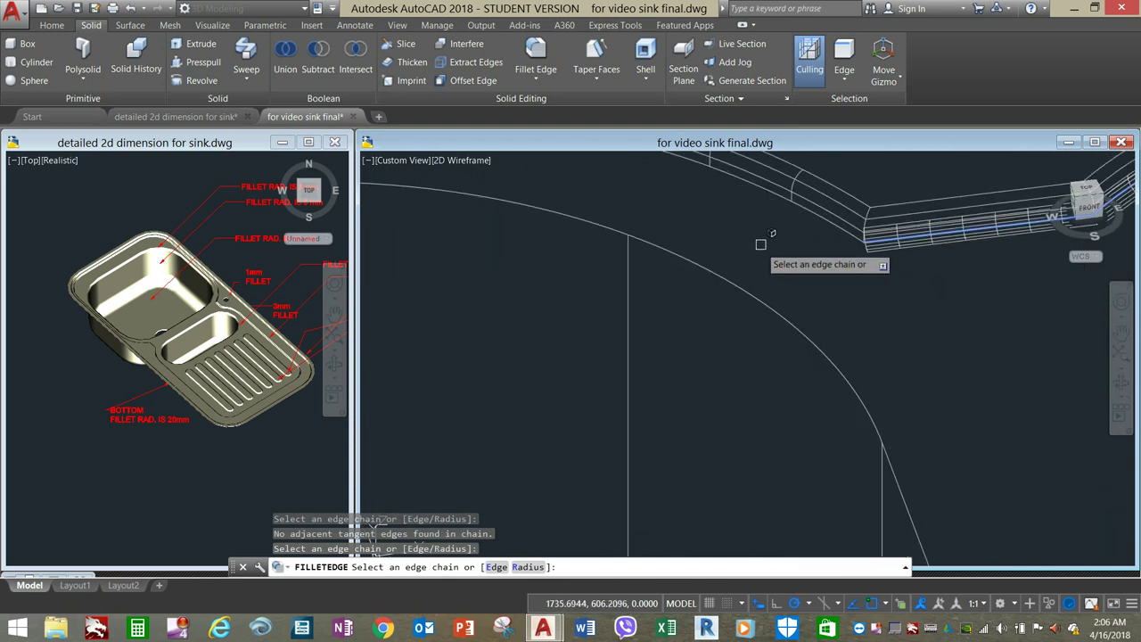
click(774, 219)
scroll(769, 283, down, 3)
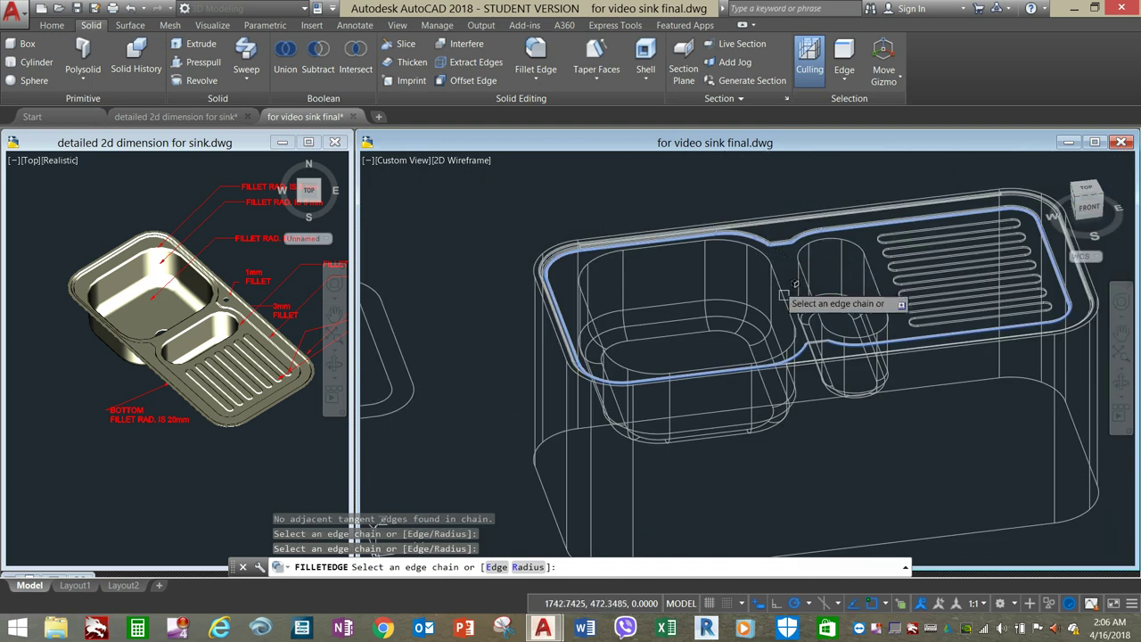
scroll(814, 359, up, 4)
mouse_move(810, 331)
shift+middle_down()
mouse_move(822, 336)
mouse_move(815, 326)
shift+middle_up()
scroll(802, 356, up, 2)
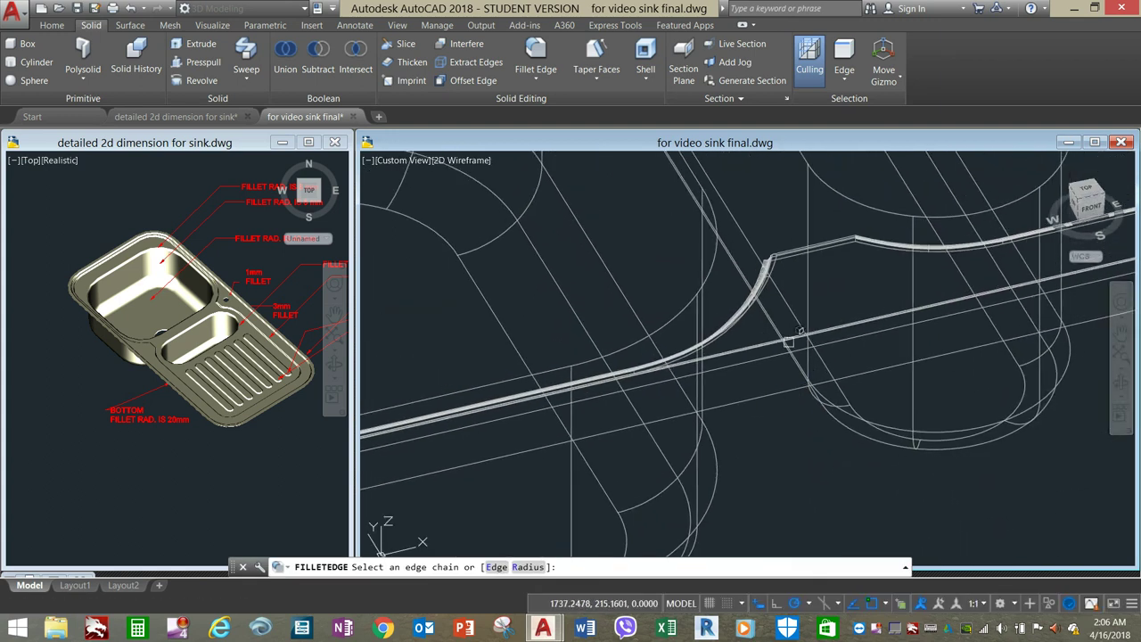
scroll(798, 251, up, 2)
click(793, 254)
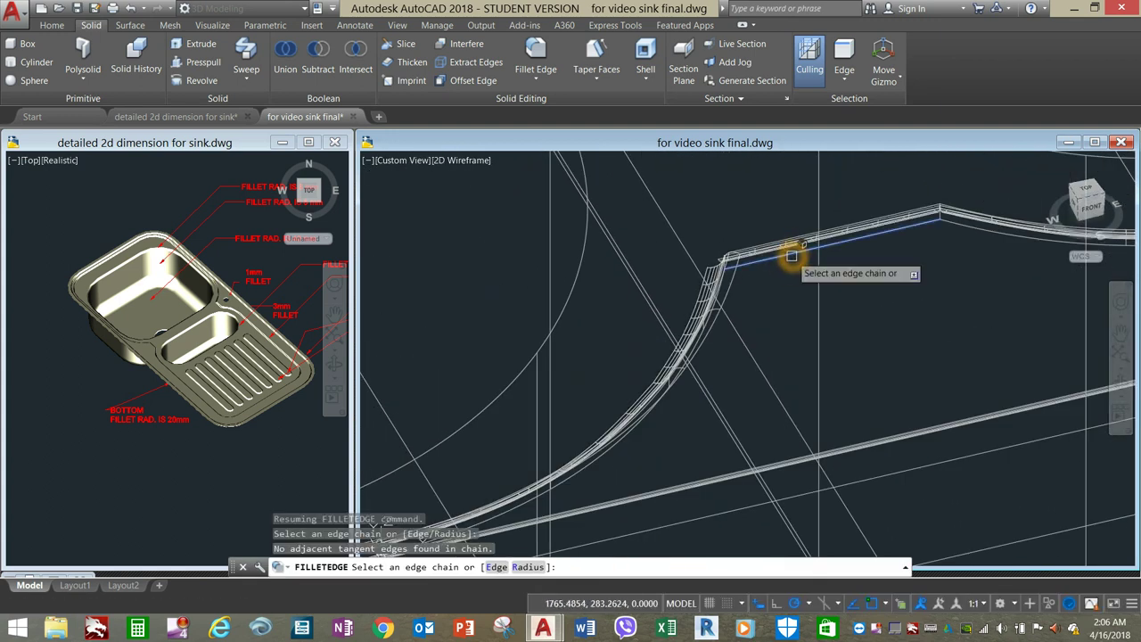
right_click(765, 215)
click(769, 217)
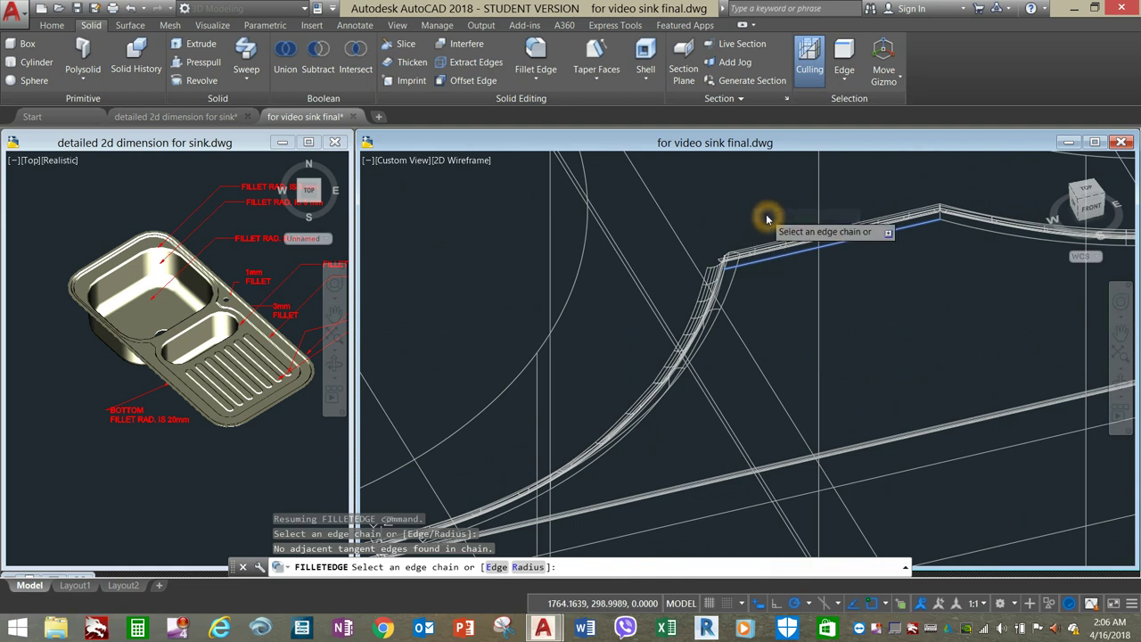
right_click(768, 217)
click(797, 224)
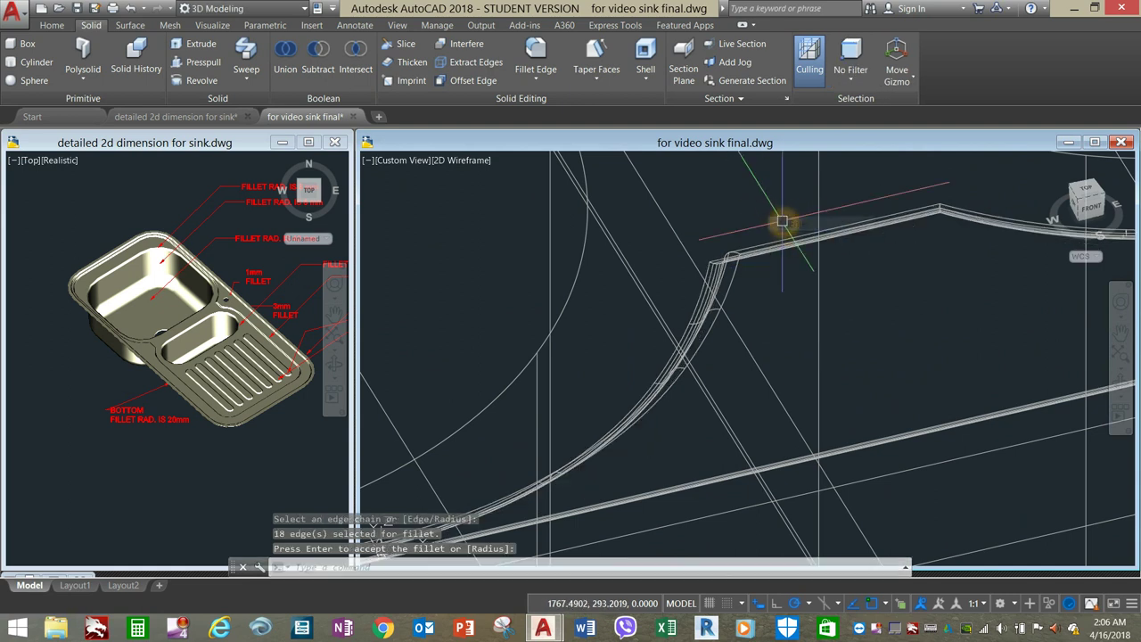
- Set the visual style of the sink model's viewport to Realistic
scroll(783, 222, down, 6)
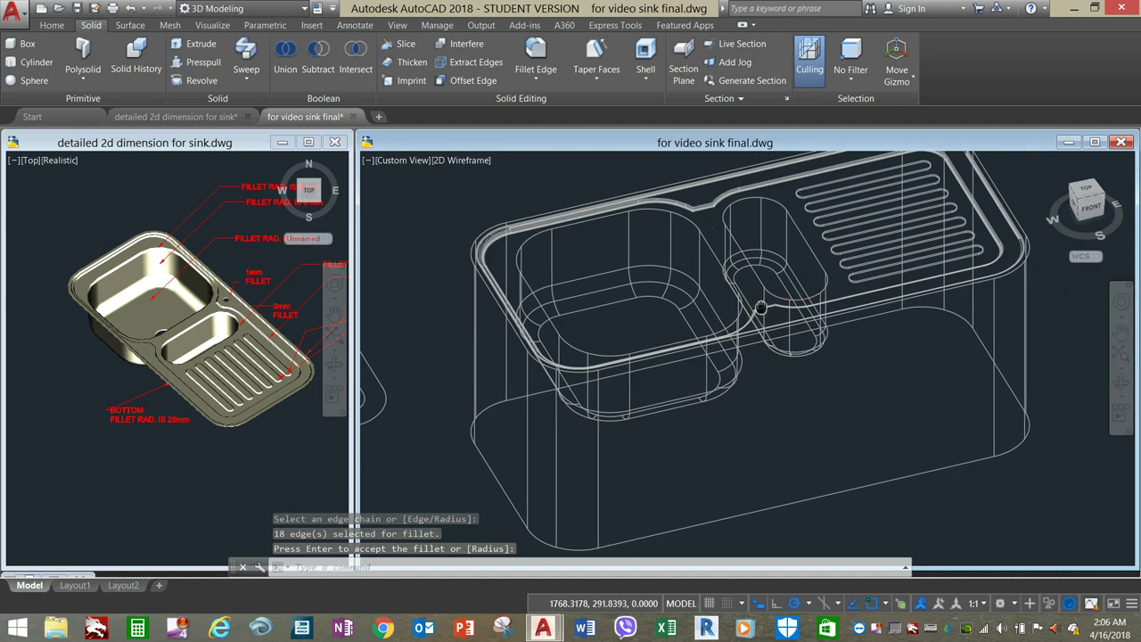
click(463, 161)
click(499, 238)
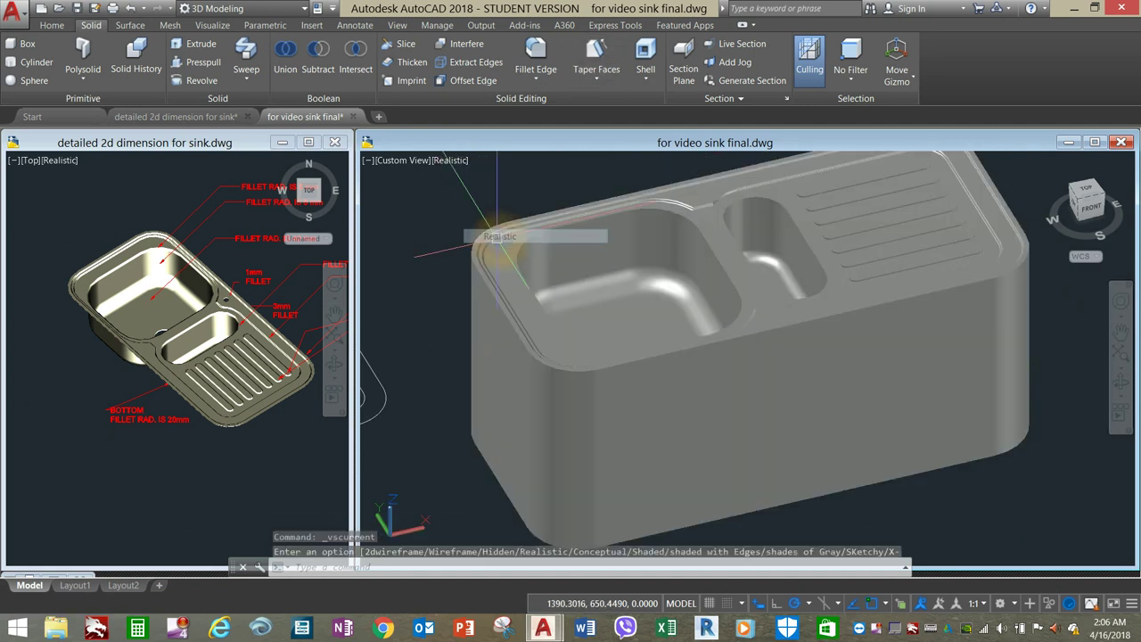
- Start a 3 mm edge fillet in chain mode and select the base edge chain of the rearmost drainer rib
scroll(736, 247, up, 5)
mouse_move(736, 248)
middle_down()
mouse_move(754, 331)
mouse_move(693, 415)
mouse_move(706, 409)
middle_up()
scroll(866, 283, up, 5)
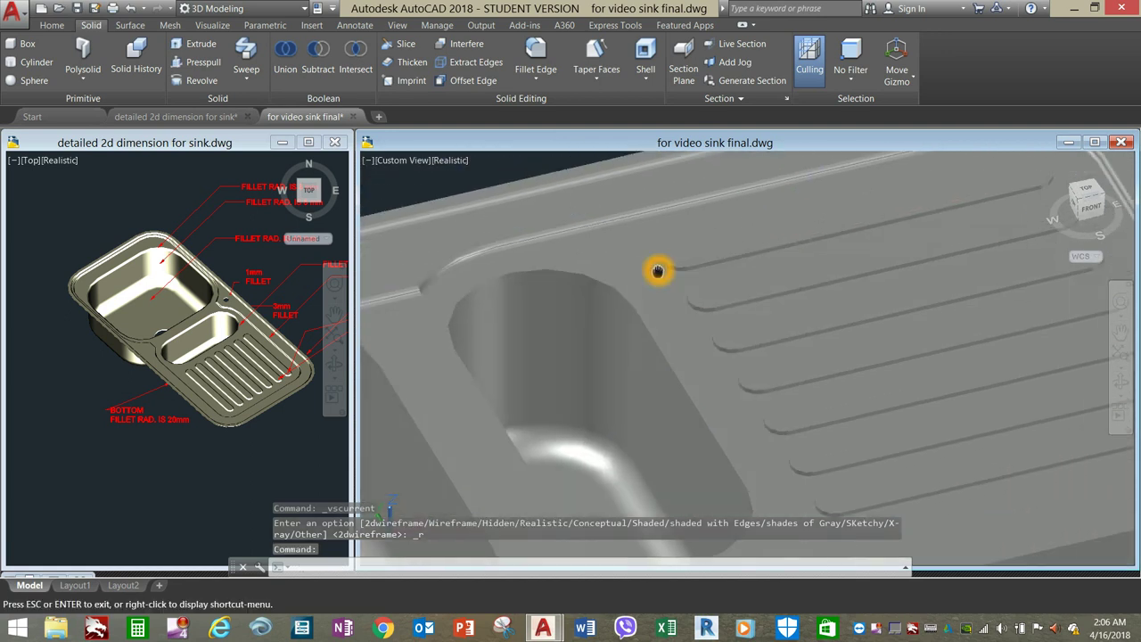
mouse_move(704, 225)
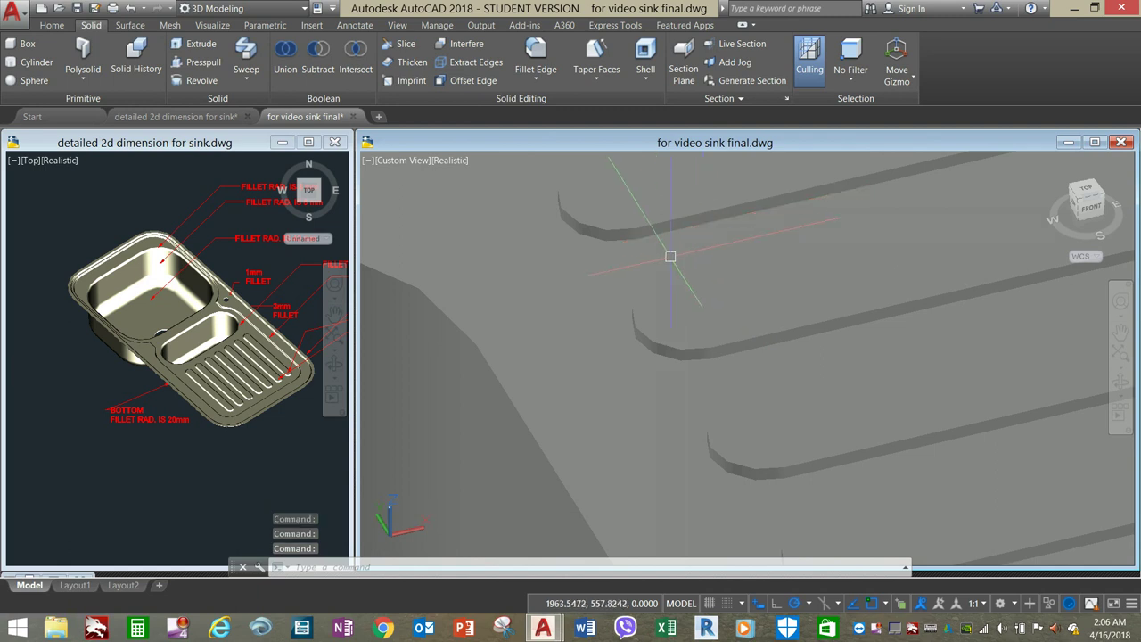
click(535, 55)
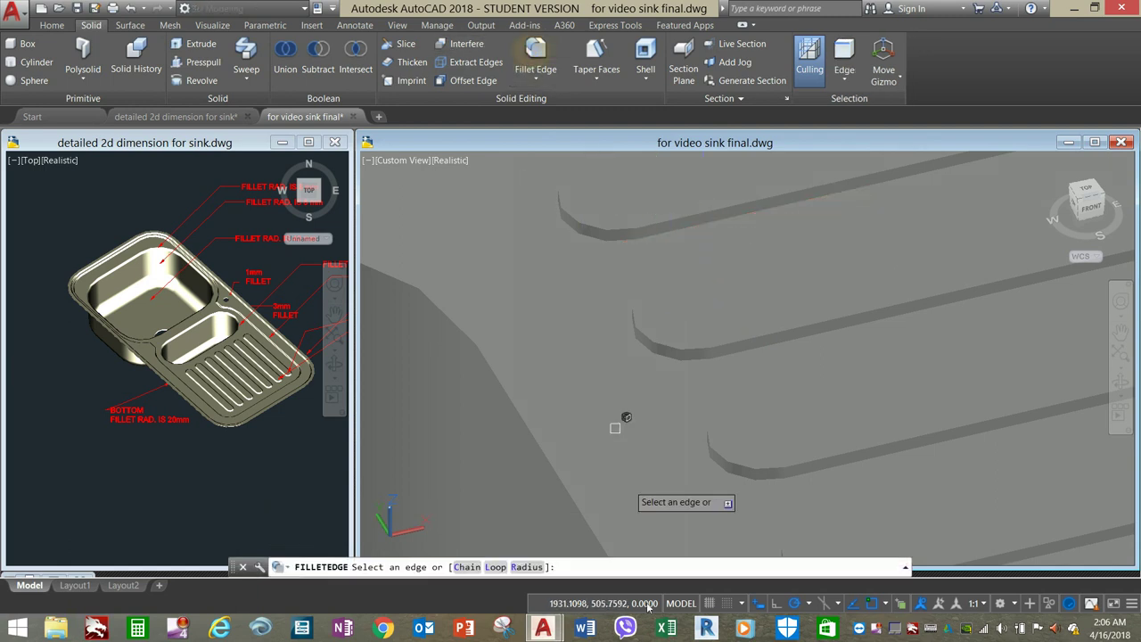
click(527, 566)
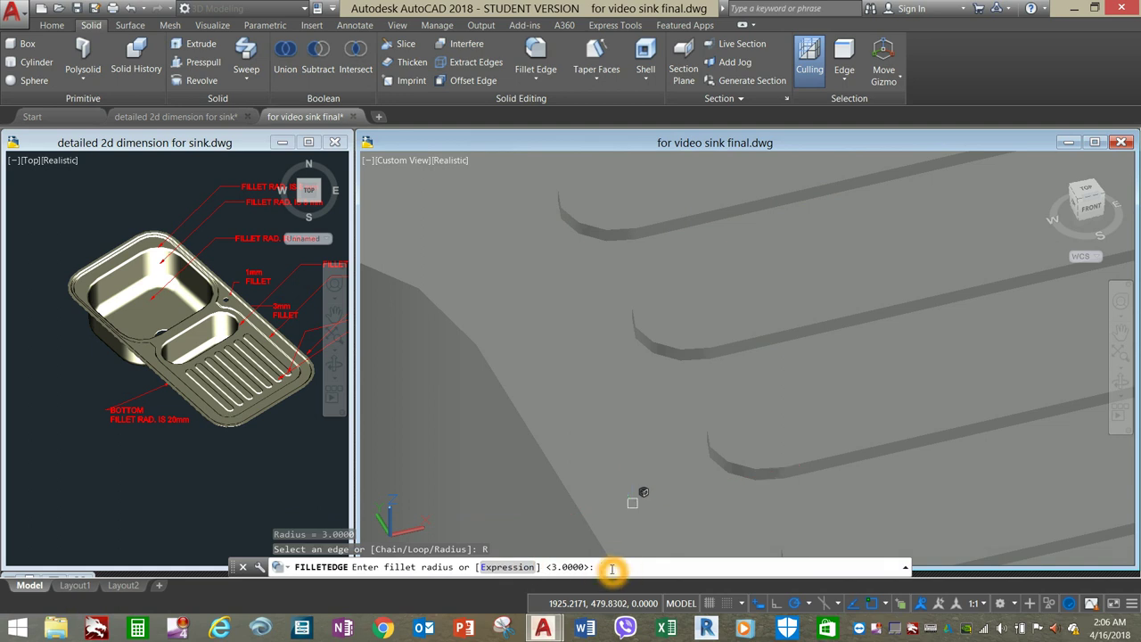
key(Return)
text(C)
key(Return)
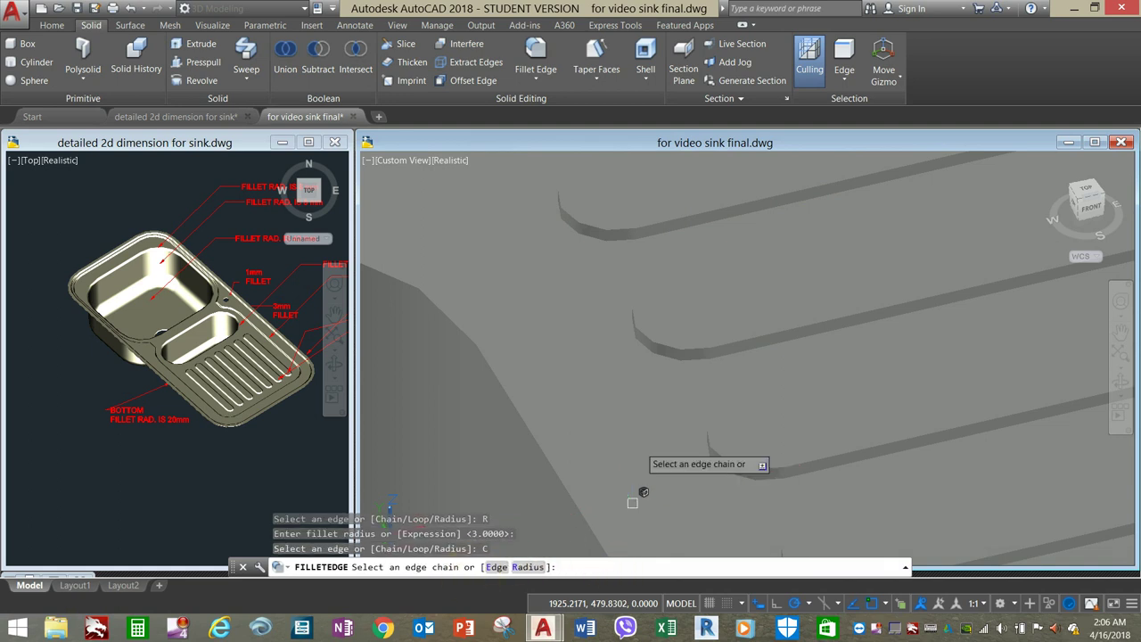
scroll(657, 244, up, 2)
click(657, 243)
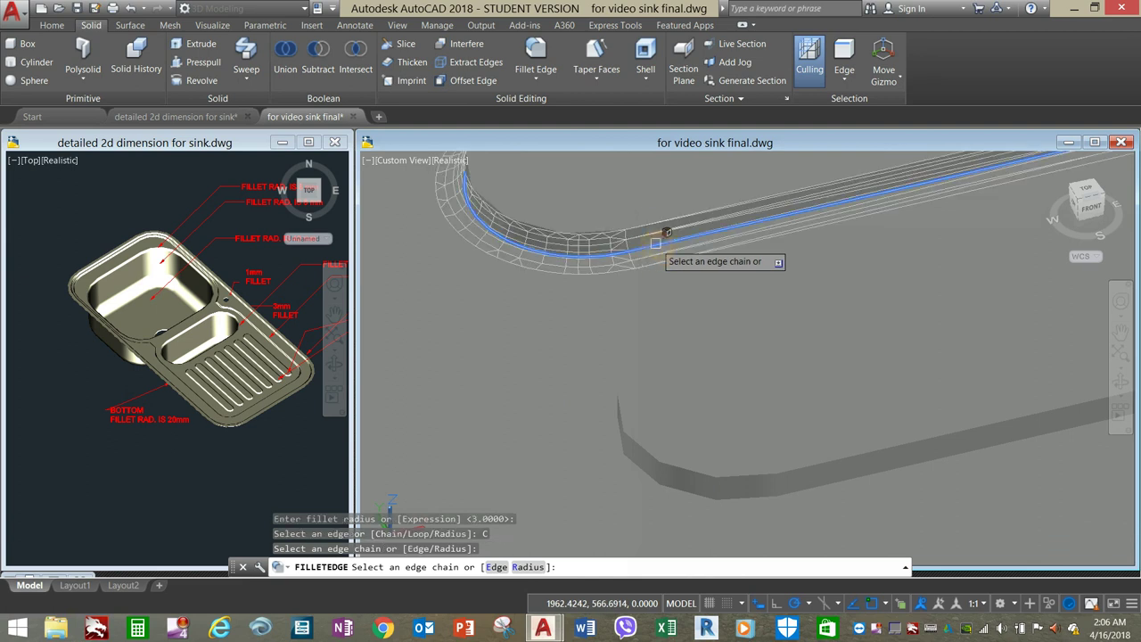
- Add the base edge chains of the remaining drainer ribs to the selection and apply the 3 mm fillet
scroll(687, 294, down, 1)
scroll(749, 410, up, 1)
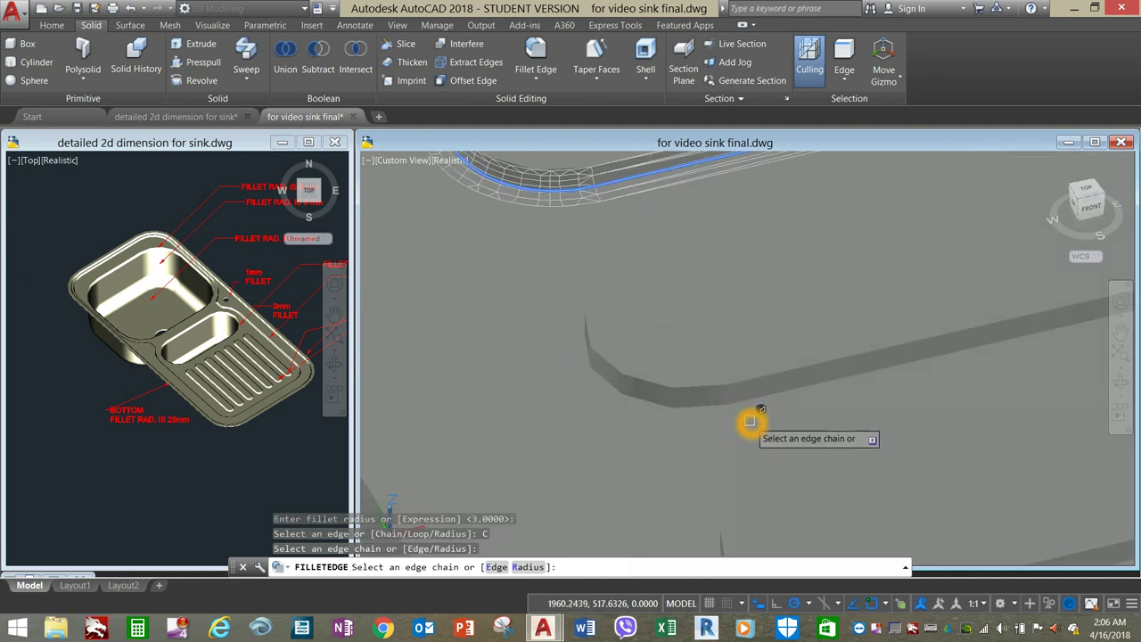
click(753, 409)
shift+middle_drag(753, 409, 726, 353)
scroll(726, 353, up, 1)
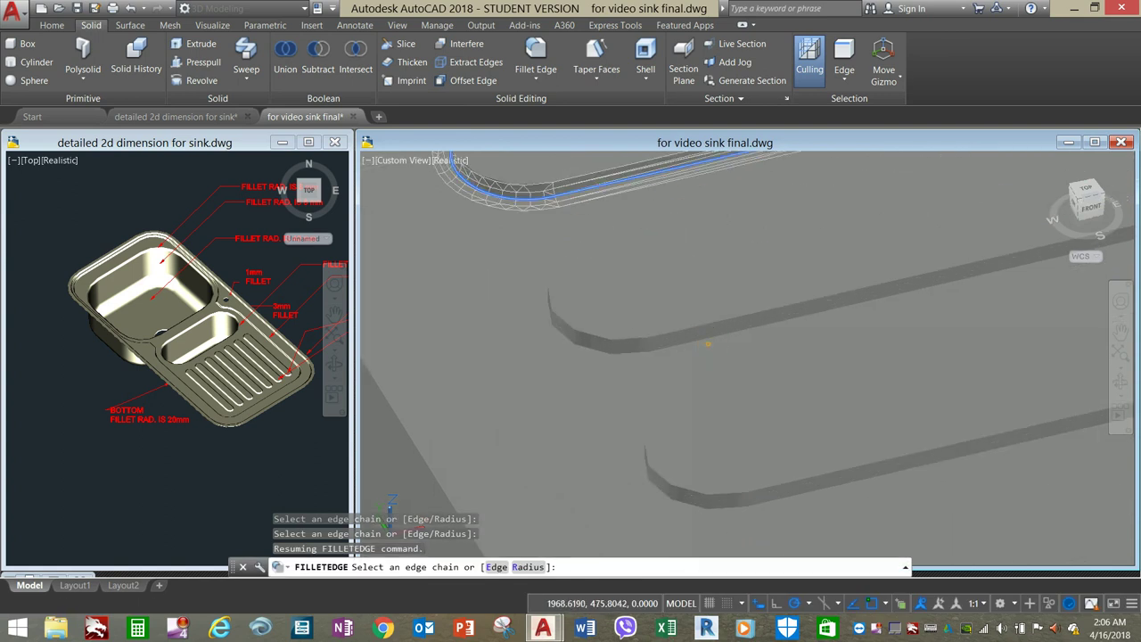
scroll(713, 326, down, 2)
scroll(714, 348, up, 3)
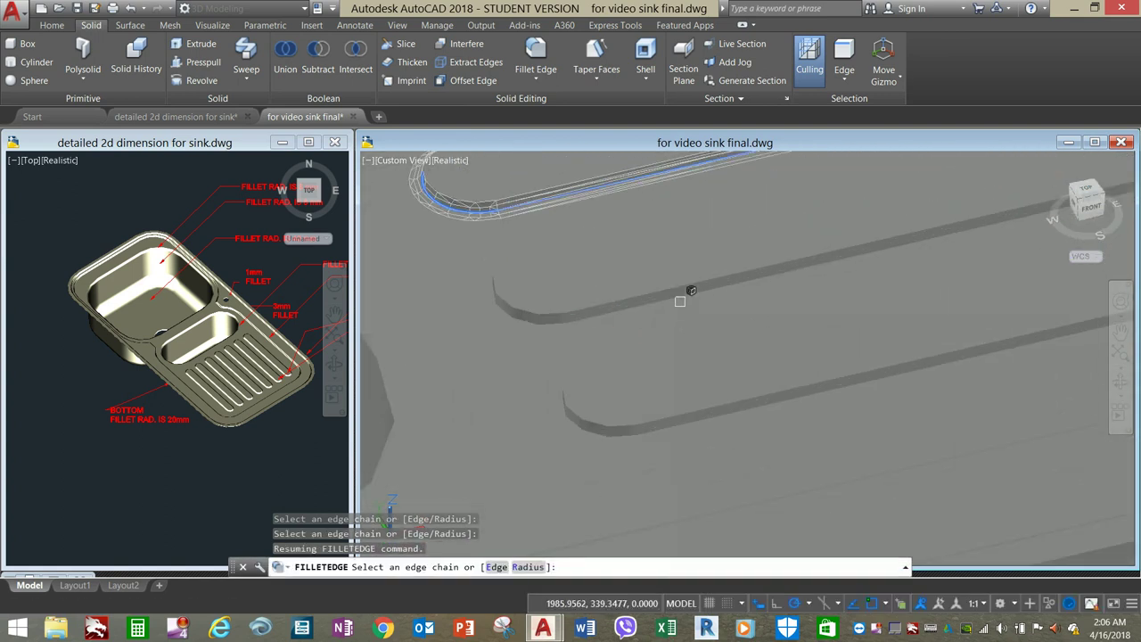
scroll(696, 321, down, 2)
scroll(731, 419, up, 4)
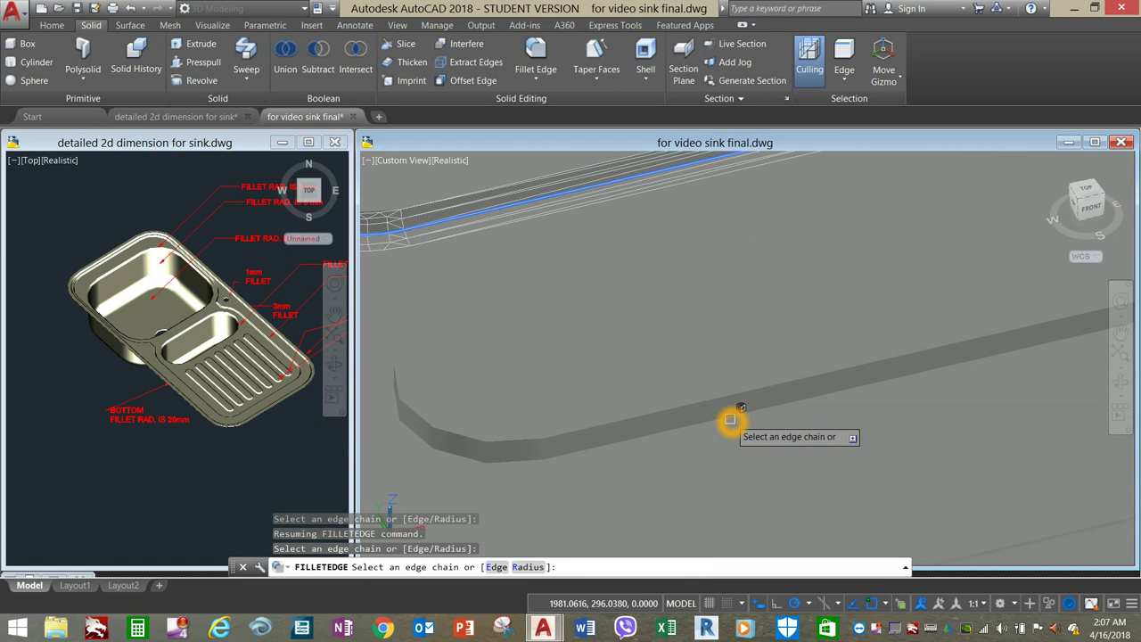
scroll(730, 420, down, 4)
right_click(753, 336)
click(777, 340)
right_click(772, 342)
click(790, 349)
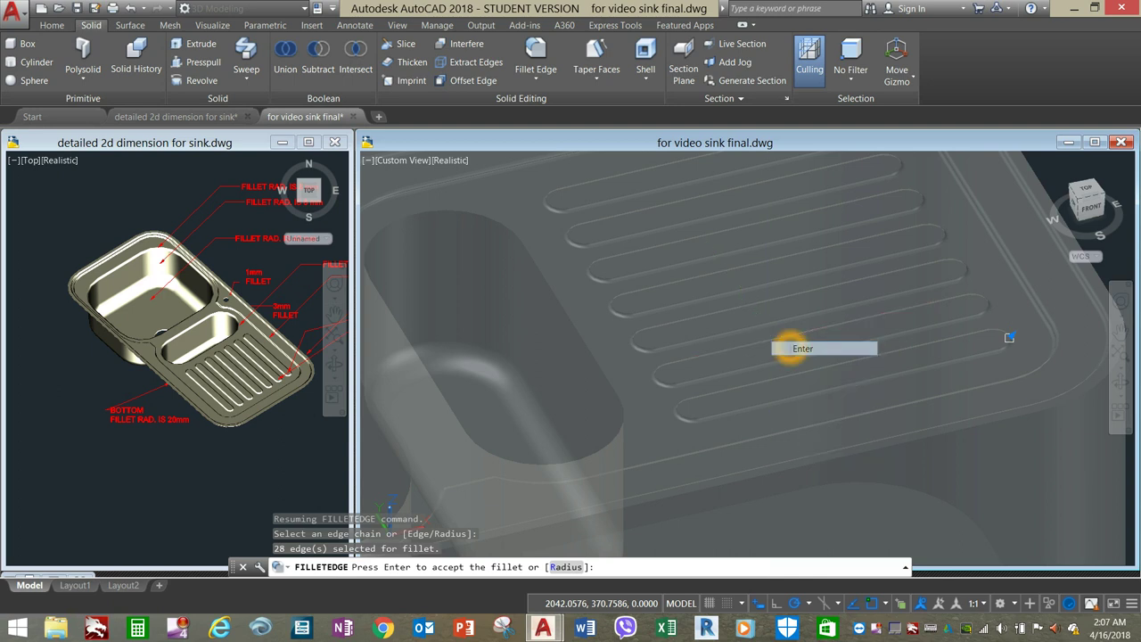
- Check the rib fillet notes in the reference drawing and start a 3 mm chain fillet on the rearmost drainer rib's upper edge
scroll(788, 347, up, 3)
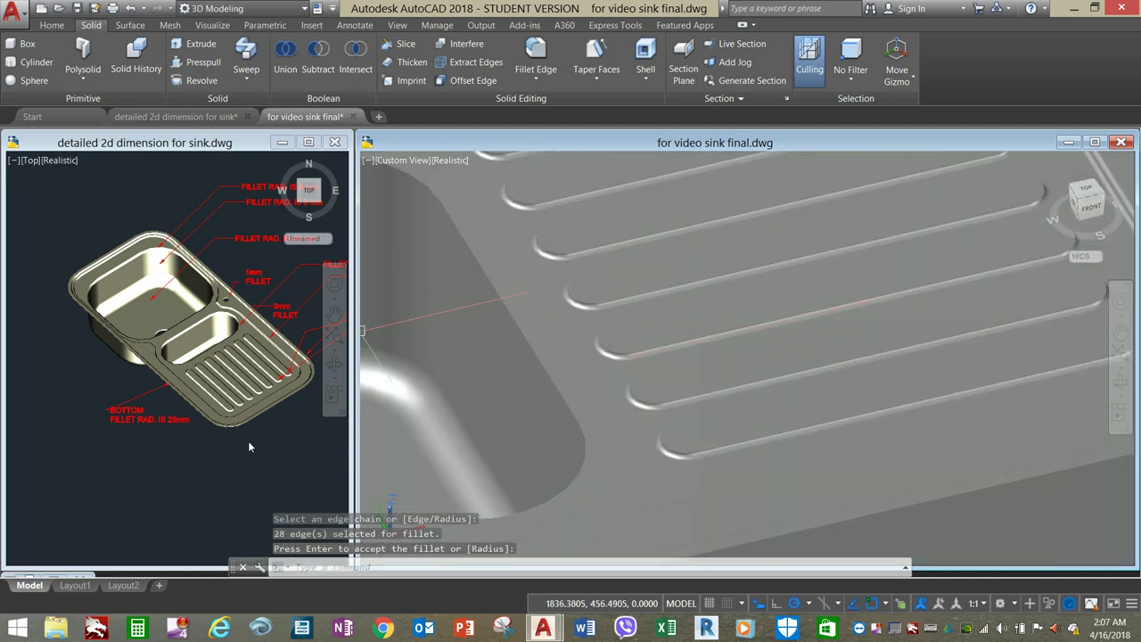
click(249, 447)
scroll(214, 392, up, 2)
middle_drag(199, 352, 198, 359)
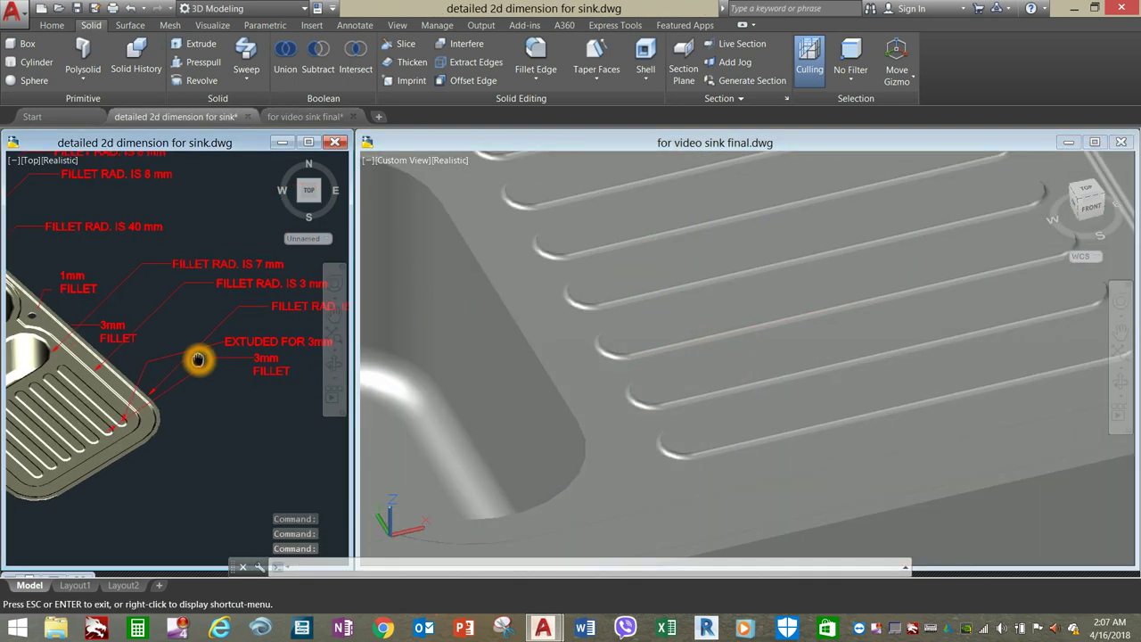
scroll(198, 359, up, 5)
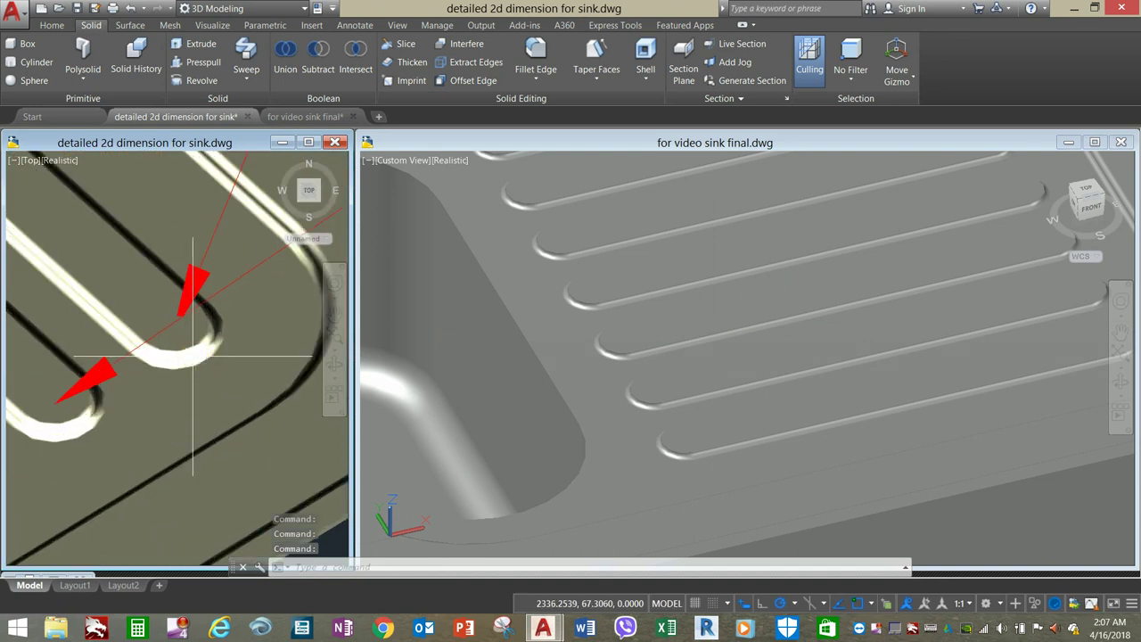
click(574, 275)
scroll(580, 285, down, 4)
click(535, 58)
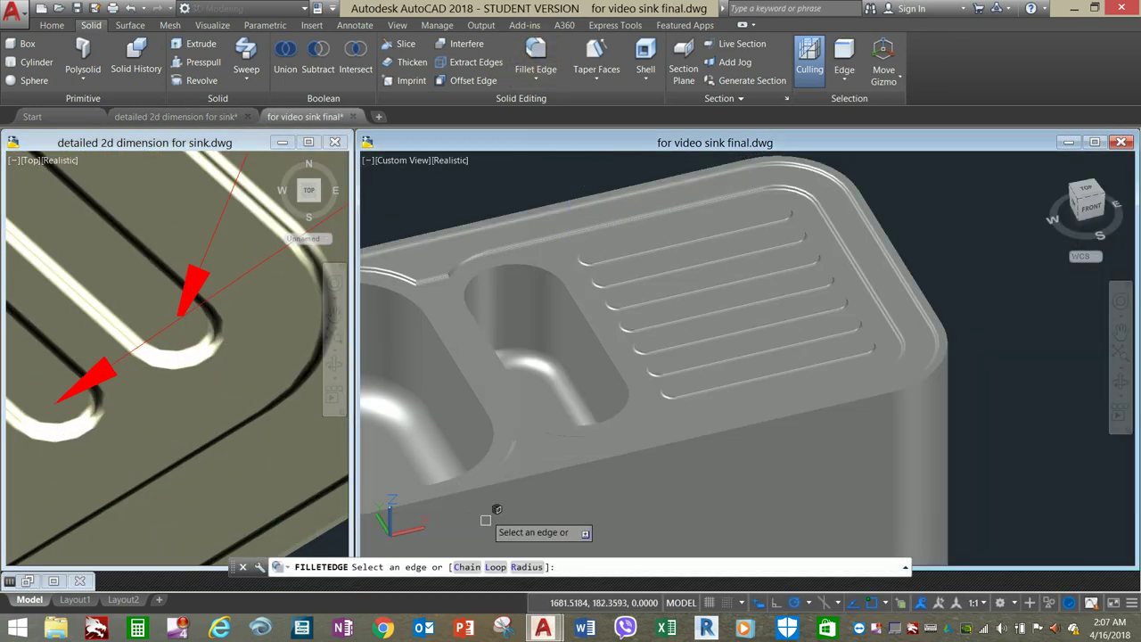
click(527, 567)
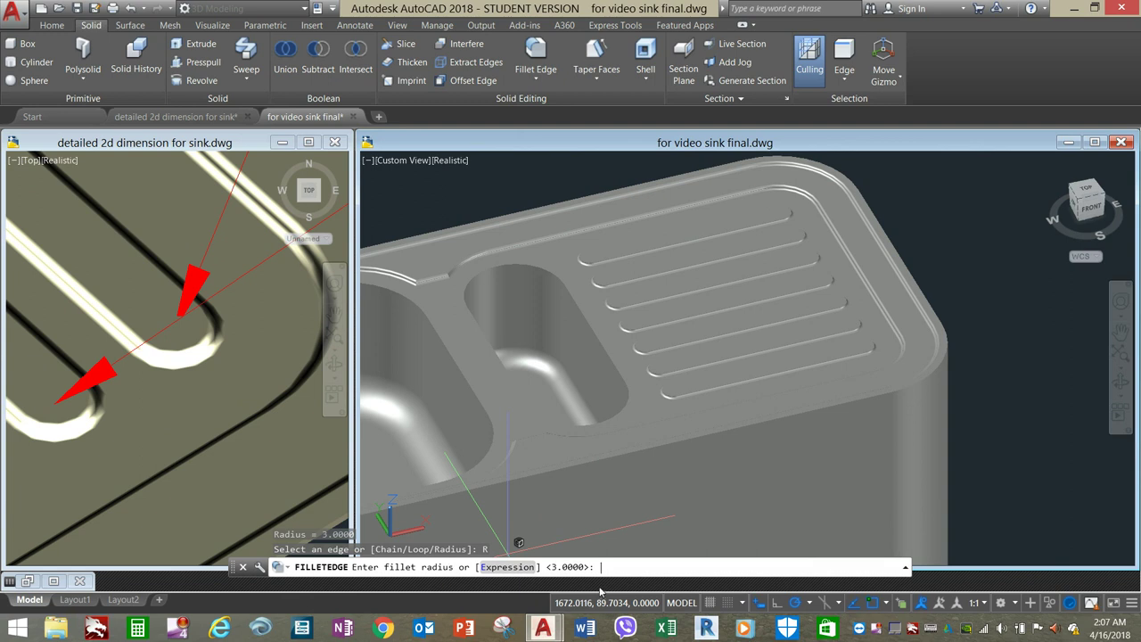
key(Return)
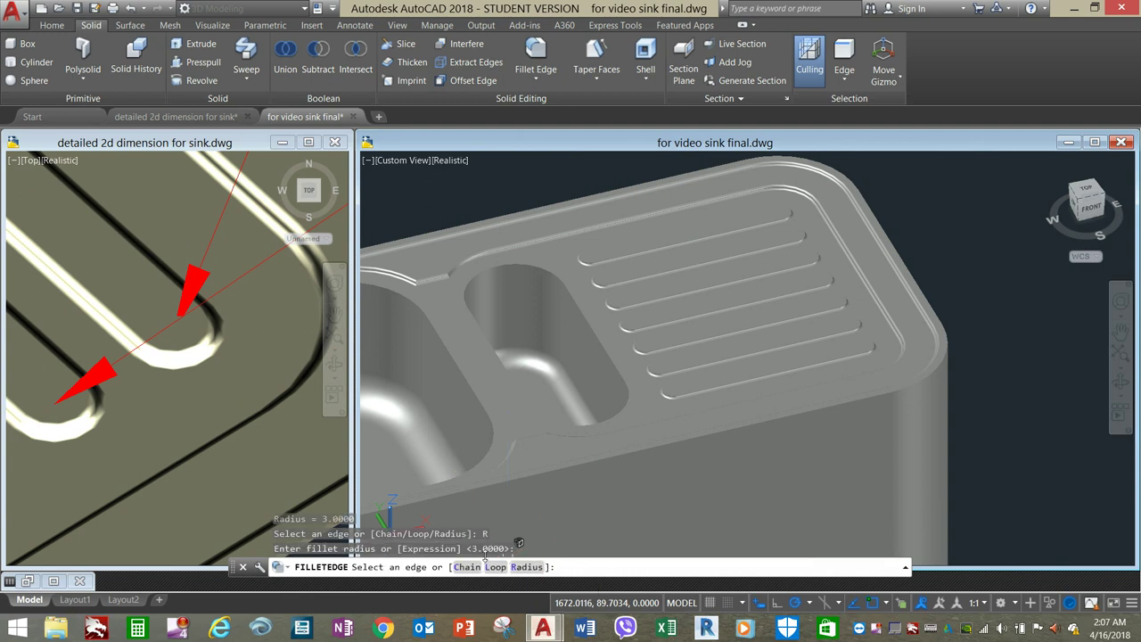
click(473, 571)
scroll(635, 261, up, 5)
click(644, 330)
click(539, 357)
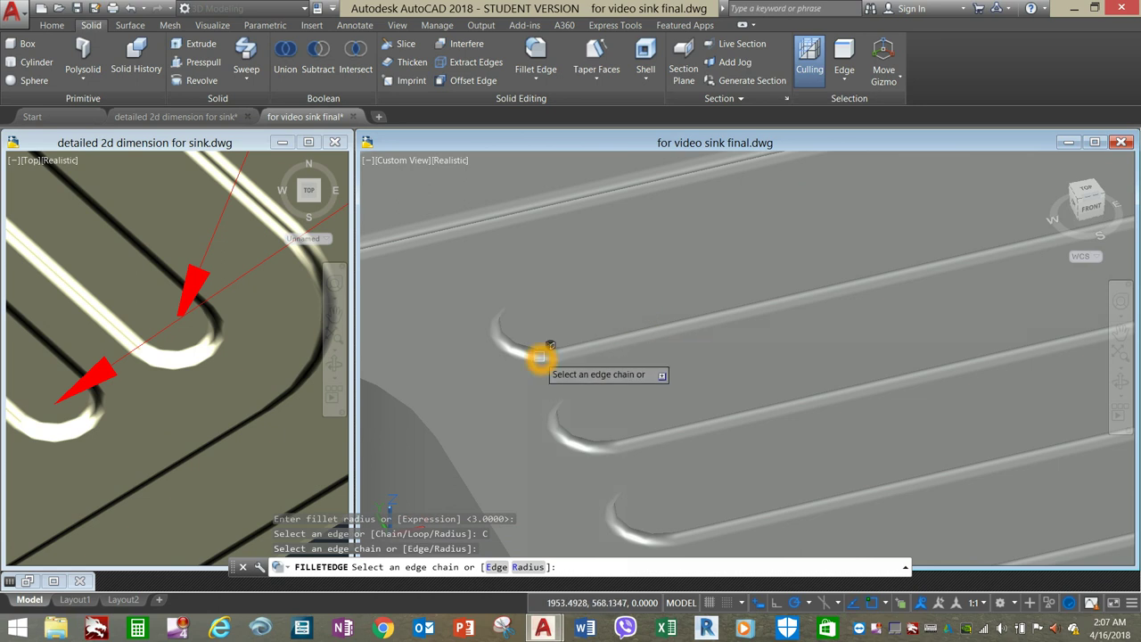
click(528, 346)
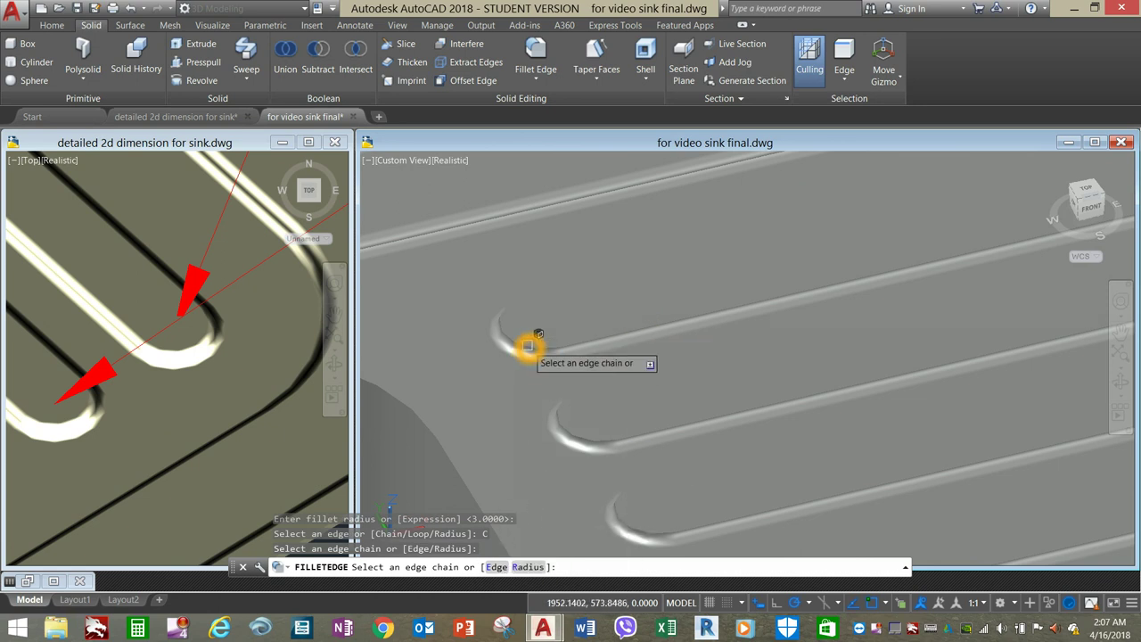
- Add the upper edge chains of the remaining drainer ribs to the selection and apply the 3 mm fillet
click(591, 440)
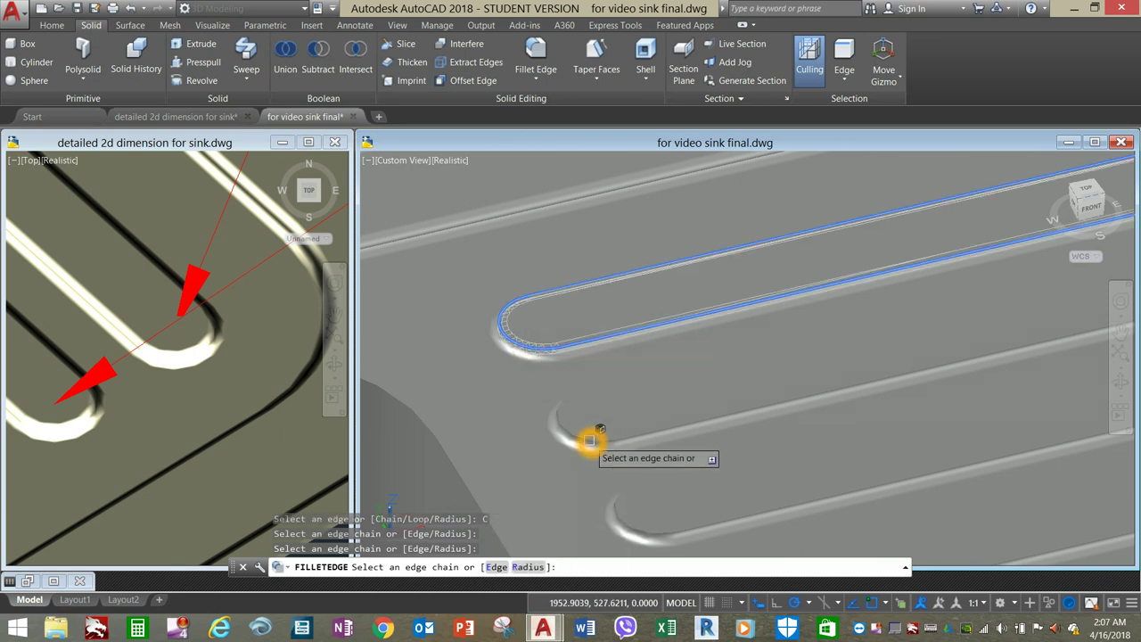
middle_drag(592, 439, 587, 354)
click(590, 360)
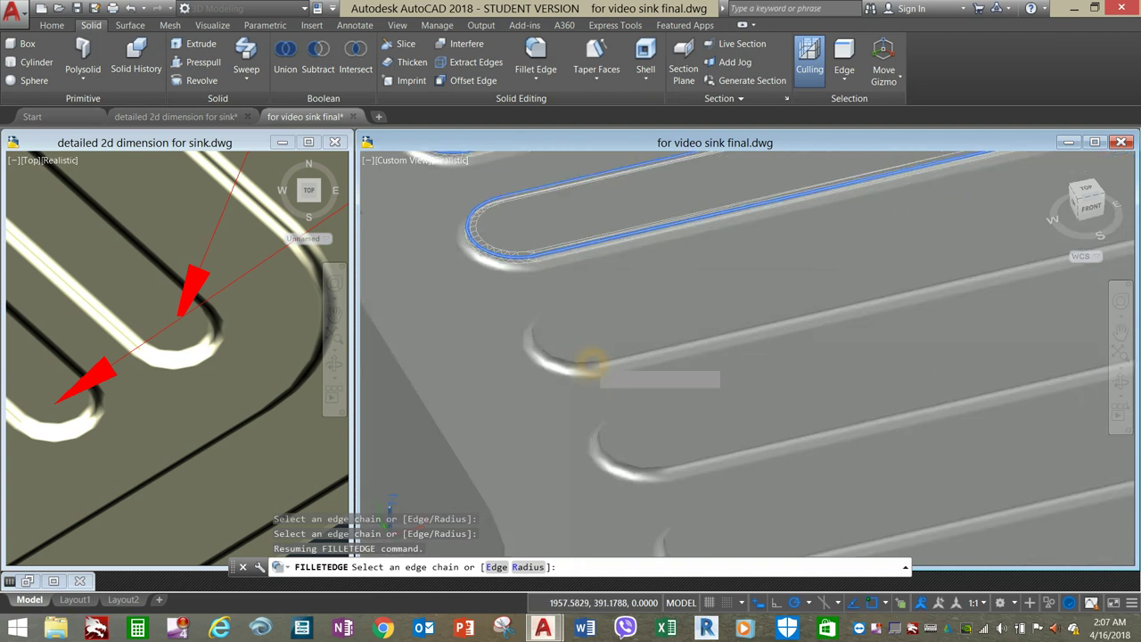
click(608, 448)
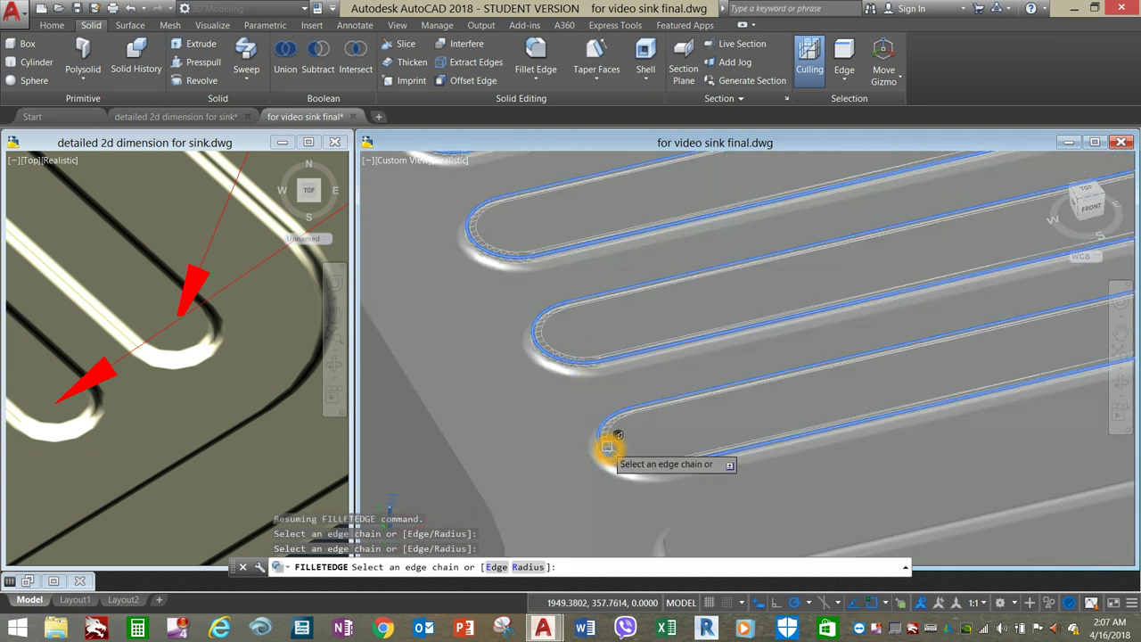
scroll(608, 449, down, 5)
scroll(590, 374, up, 5)
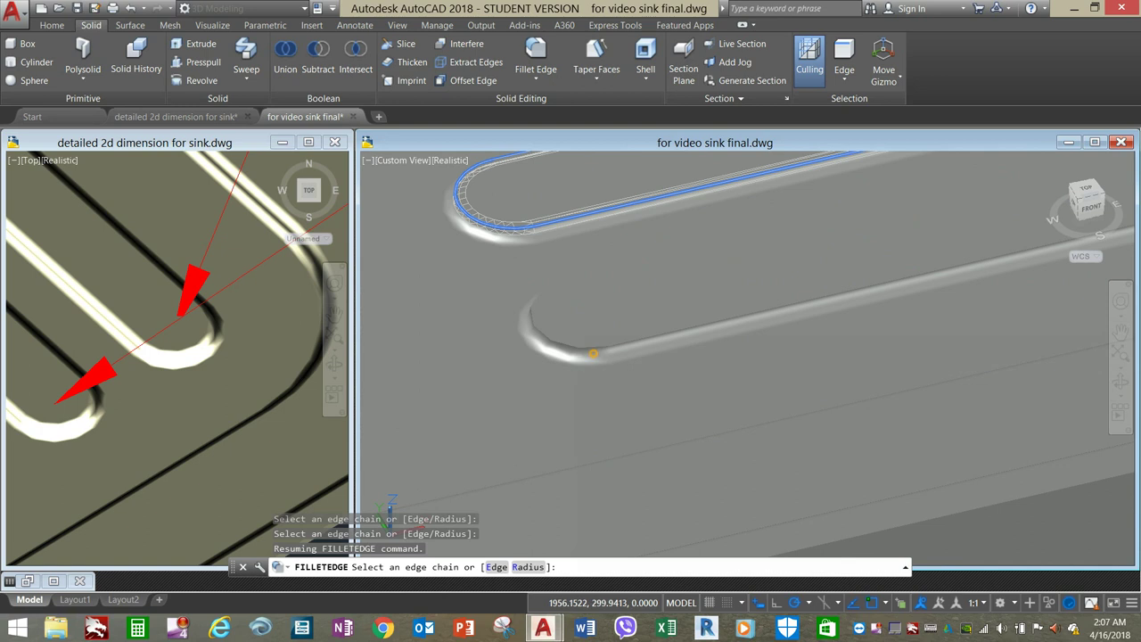
right_click(632, 294)
click(651, 304)
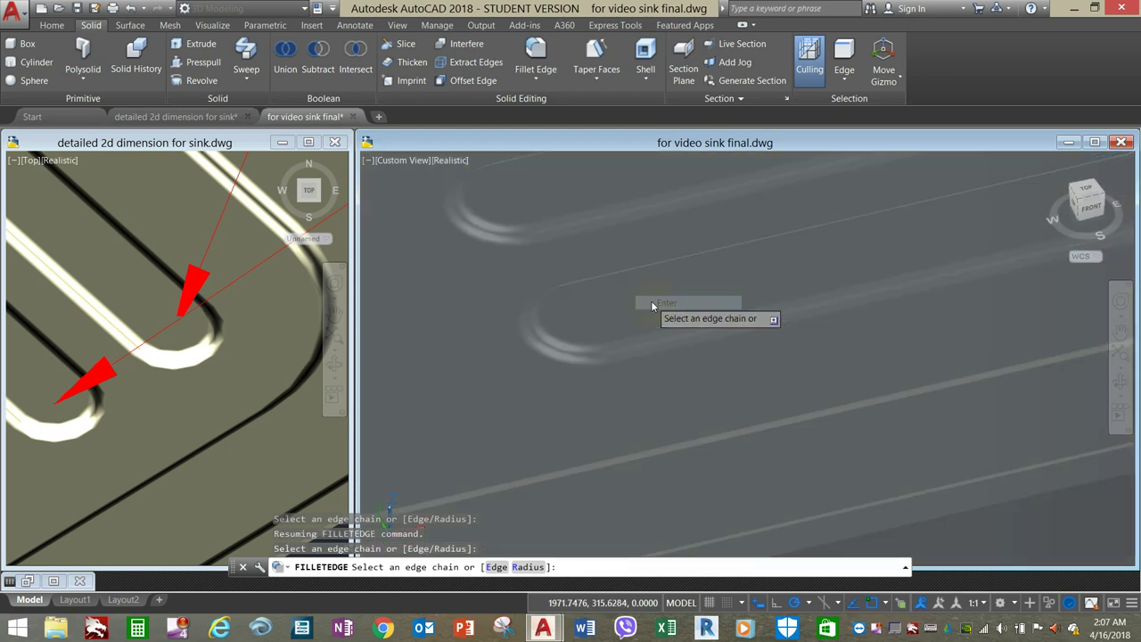
right_click(651, 301)
click(671, 307)
scroll(677, 309, down, 5)
- Change the colour of layer 0 to the darker grey true colour 140,140,140
click(52, 25)
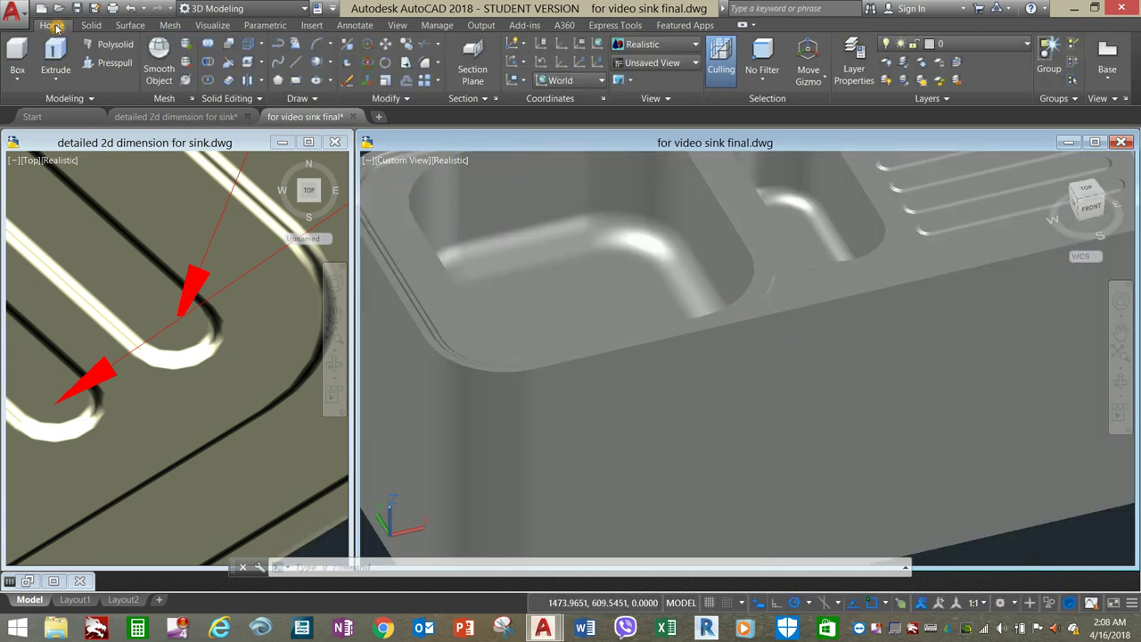
click(990, 43)
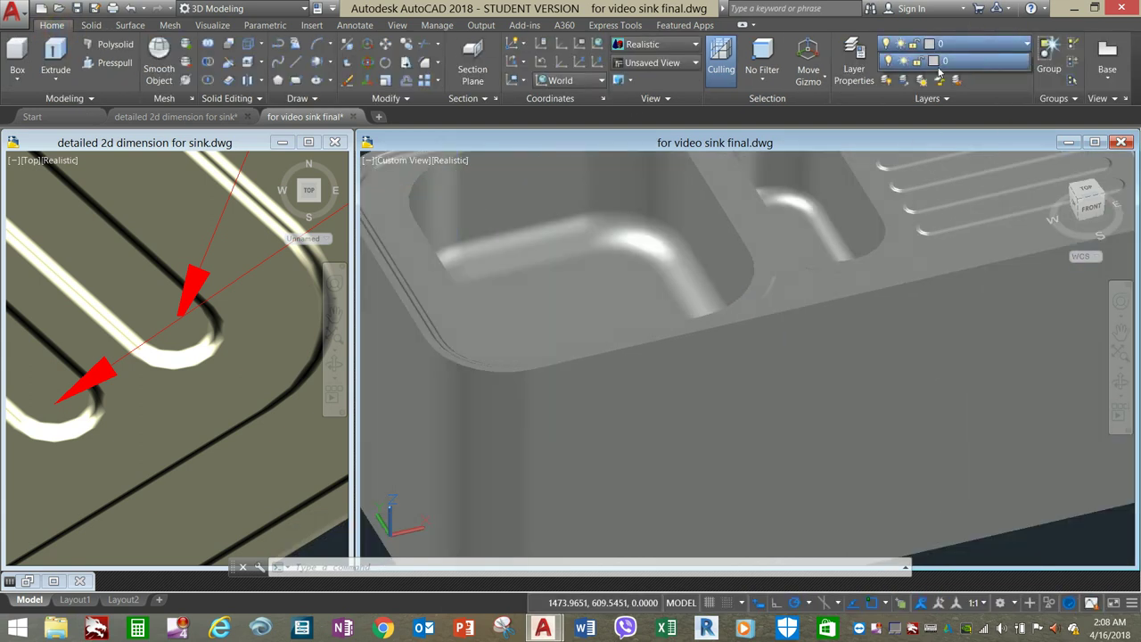
click(938, 62)
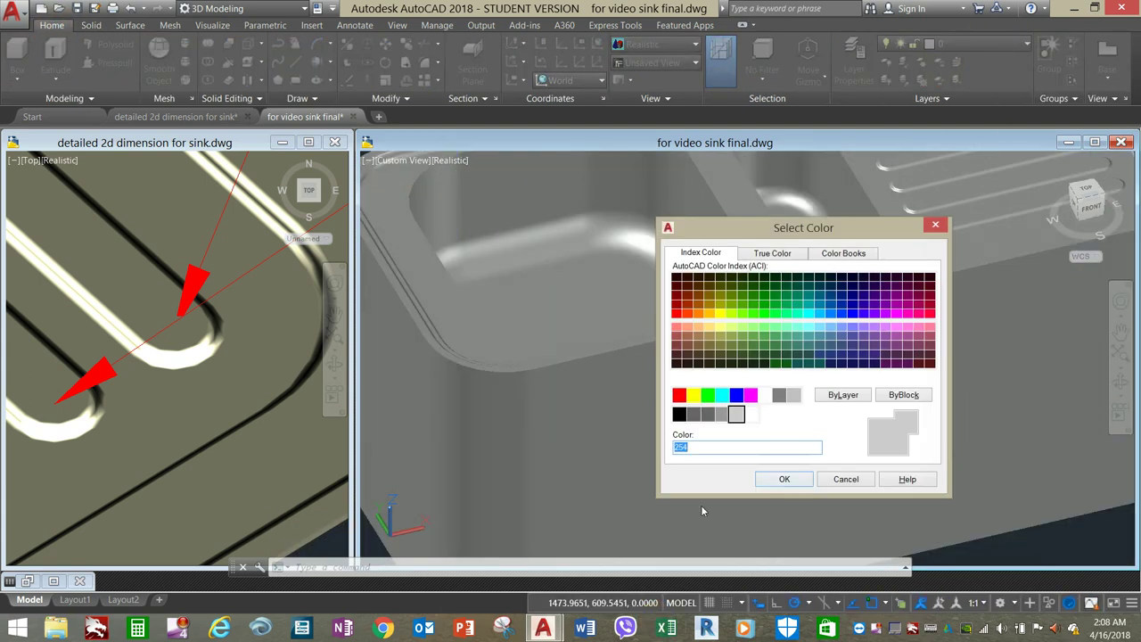
click(773, 253)
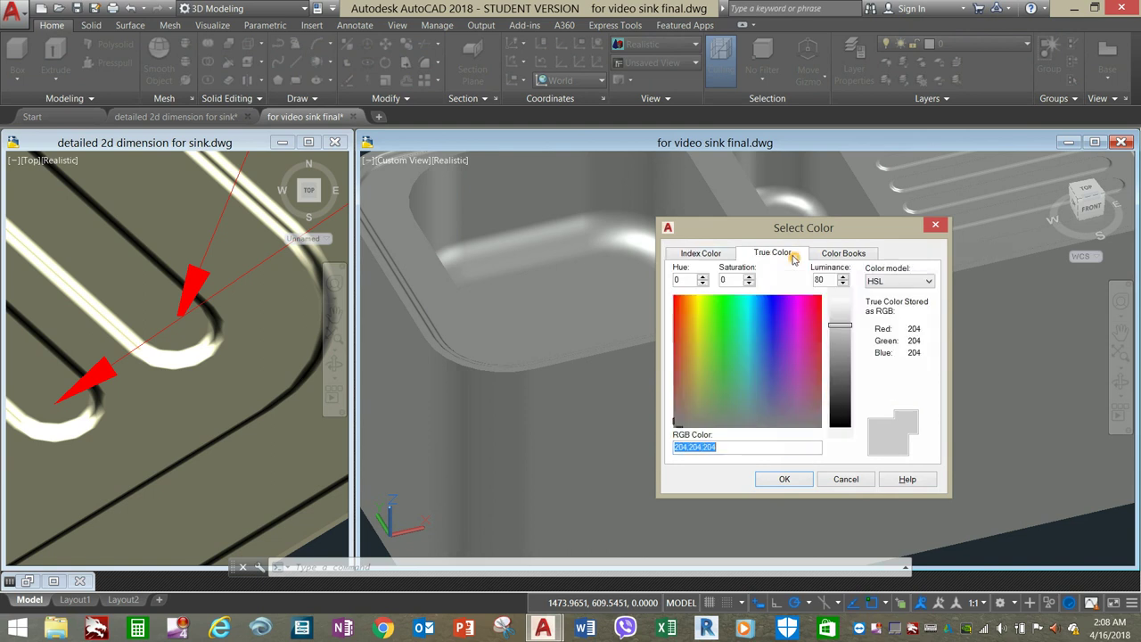
click(841, 350)
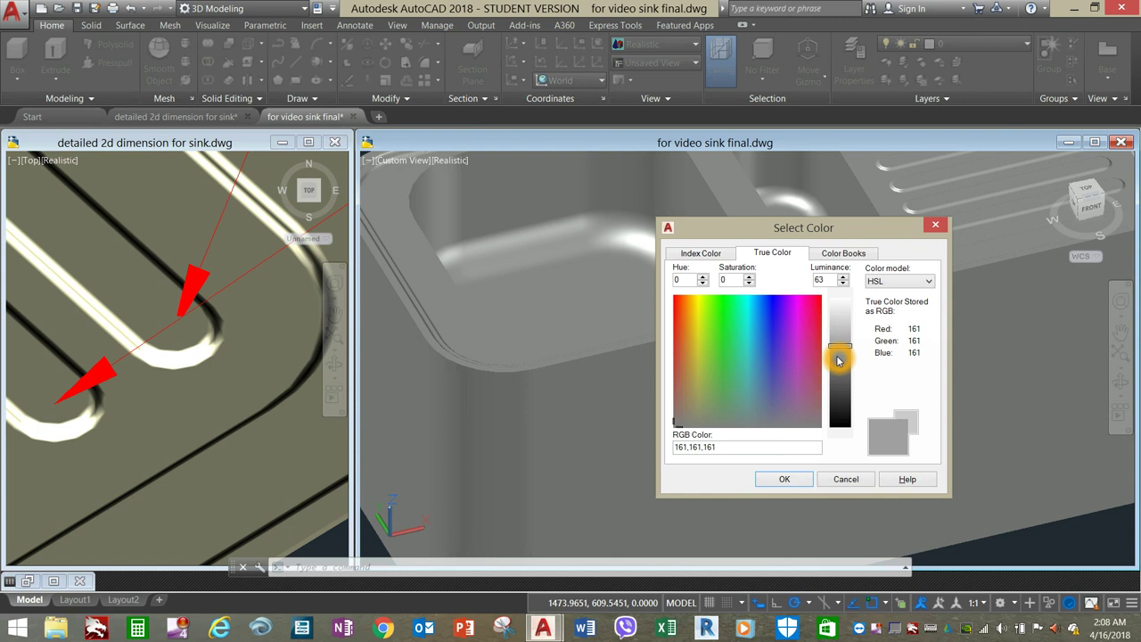
click(784, 480)
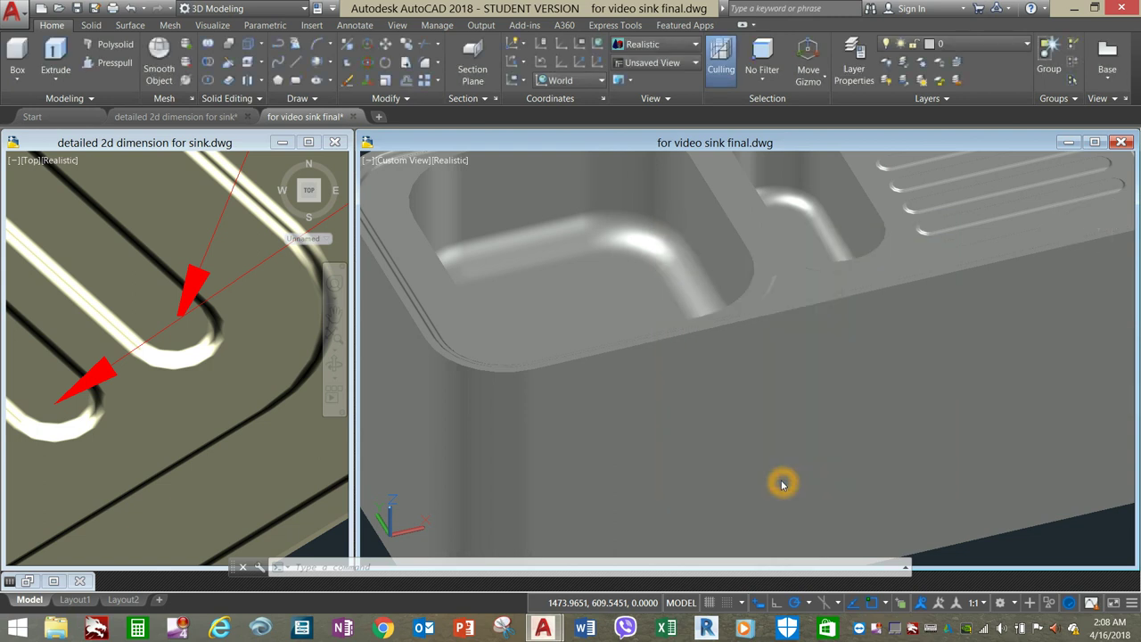
scroll(719, 455, down, 8)
scroll(716, 452, up, 10)
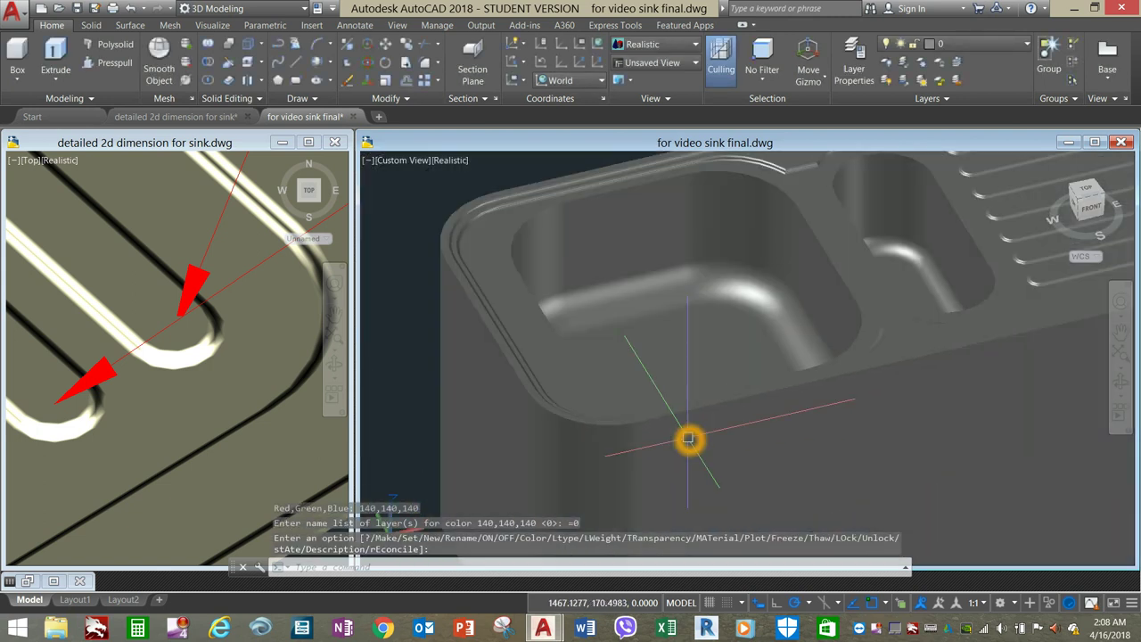
- Examine the bowls, the tap hole area and their fillet radius notes in the detailed 2D reference drawing
click(241, 336)
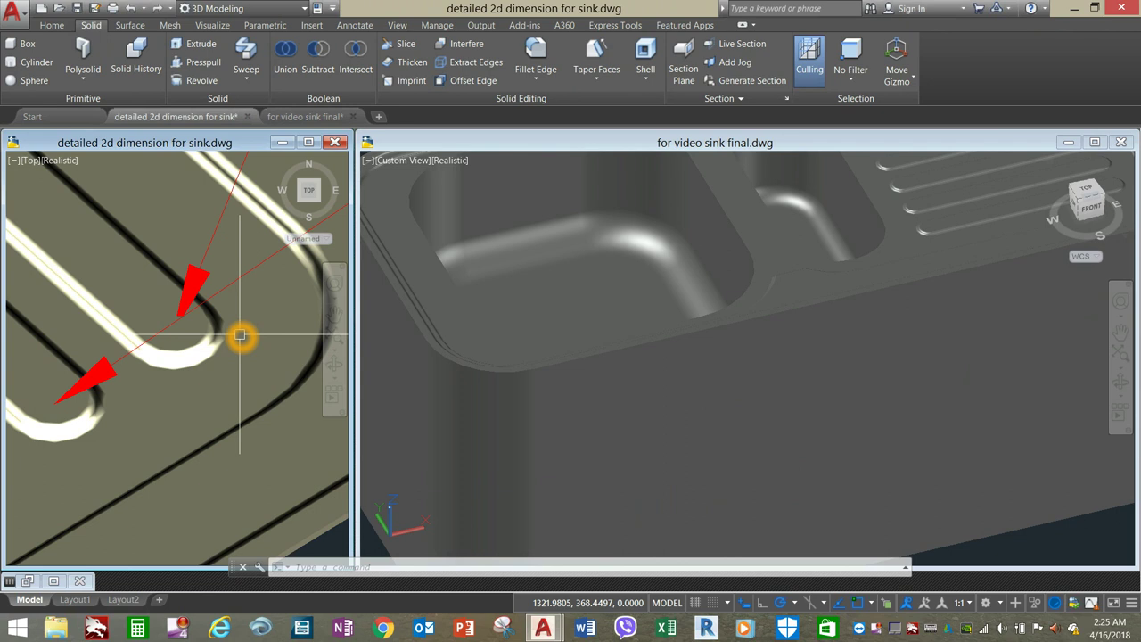
scroll(242, 336, down, 2)
scroll(242, 336, down, 2)
mouse_move(241, 336)
middle_down()
mouse_move(237, 383)
mouse_move(343, 481)
middle_up()
key(Escape)
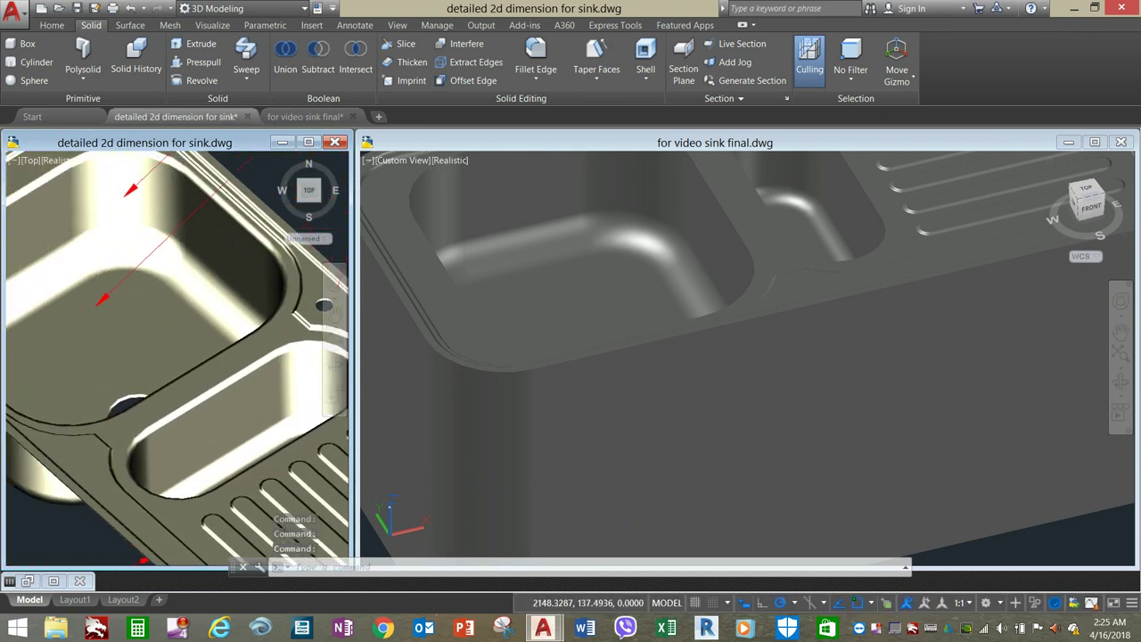
middle_drag(228, 365, 232, 388)
click(259, 308)
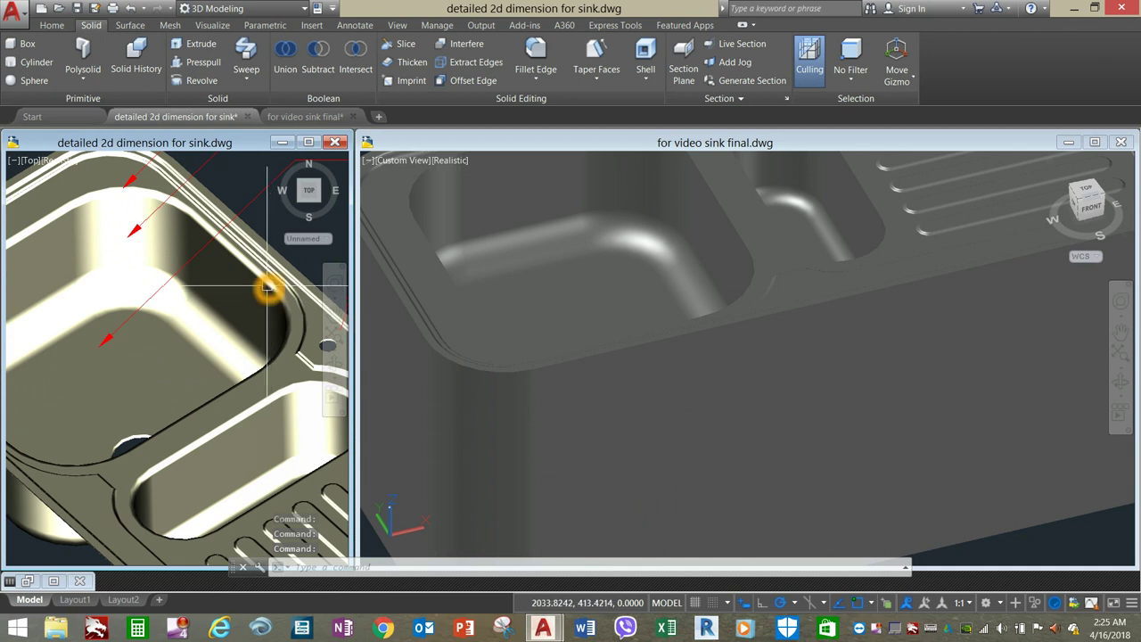
scroll(268, 286, down, 3)
scroll(268, 285, up, 4)
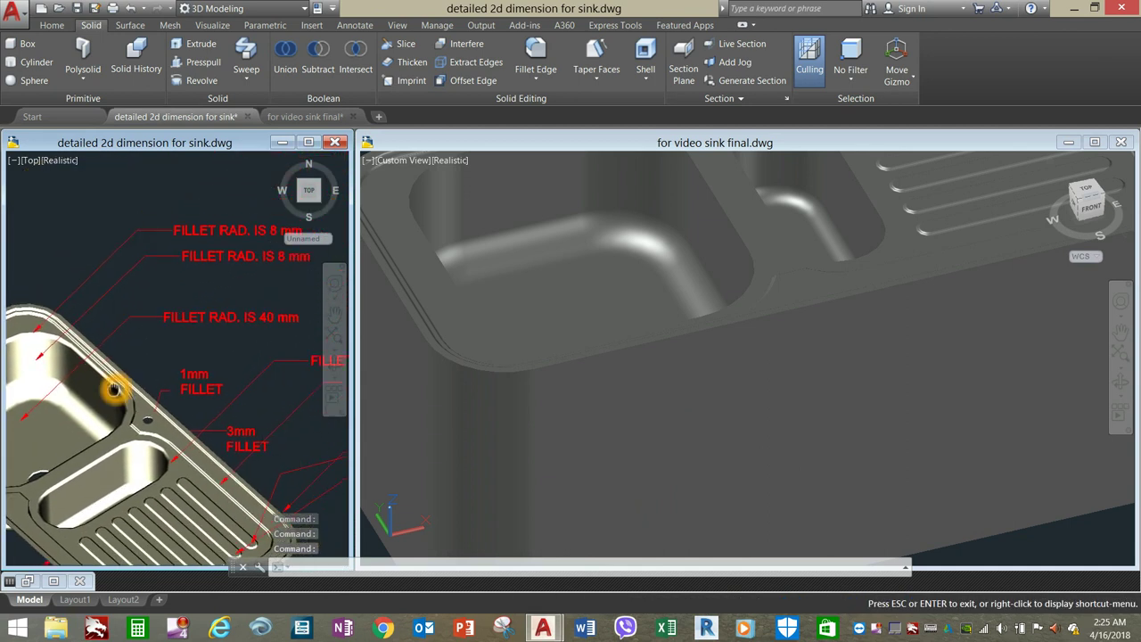
- Fillet the upper edge chain of the large bowl in the sink model with an 8 mm radius
click(542, 271)
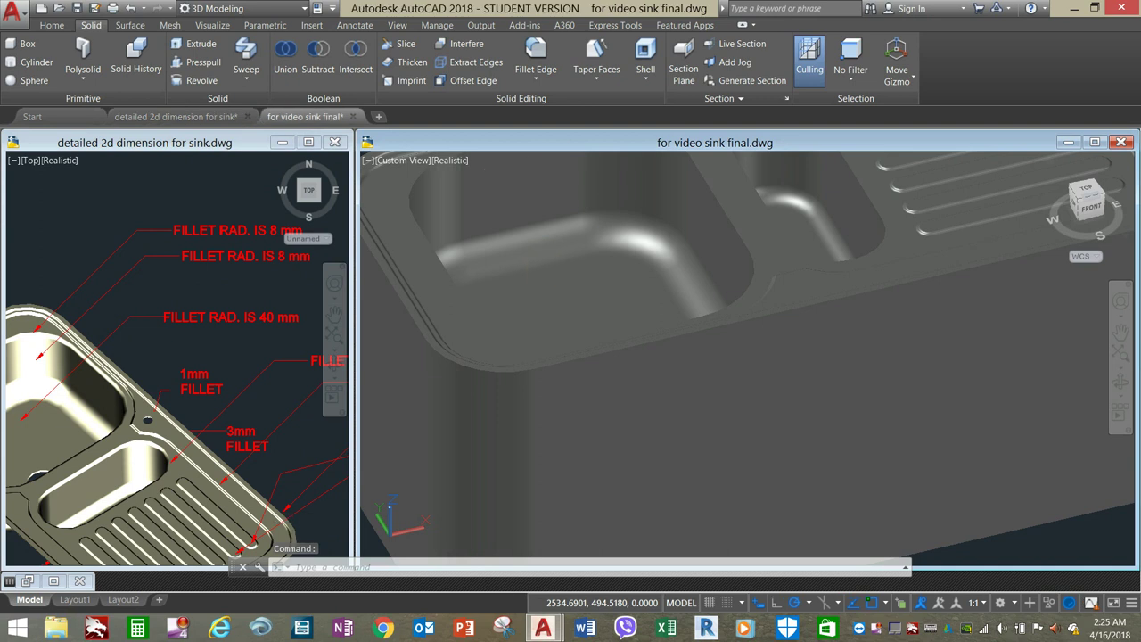
click(536, 54)
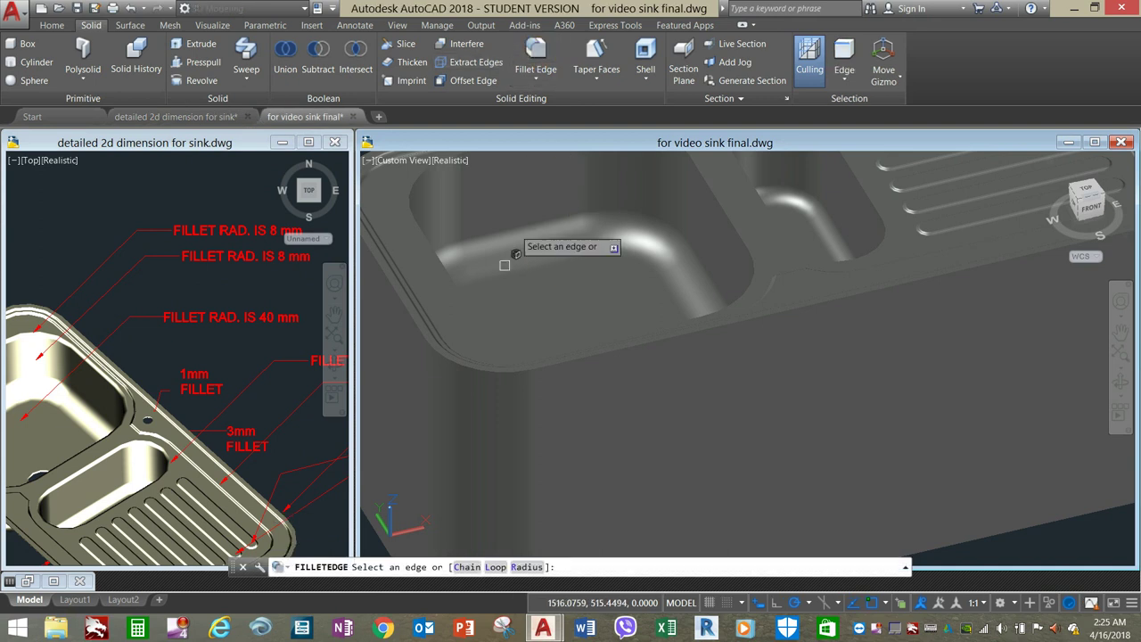
click(526, 566)
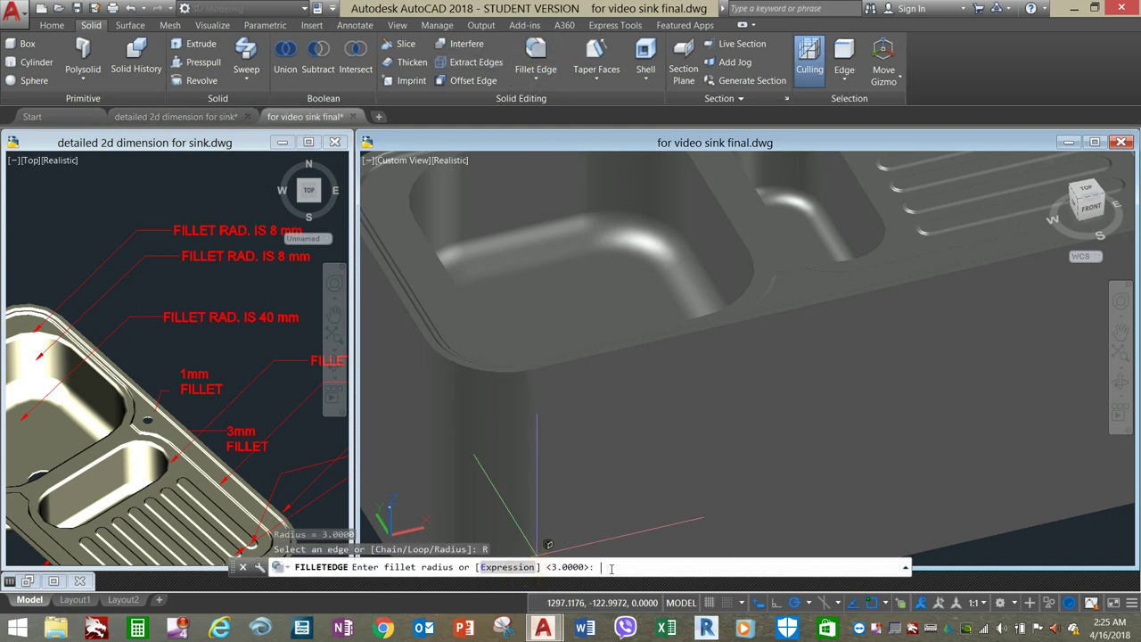
key(Return)
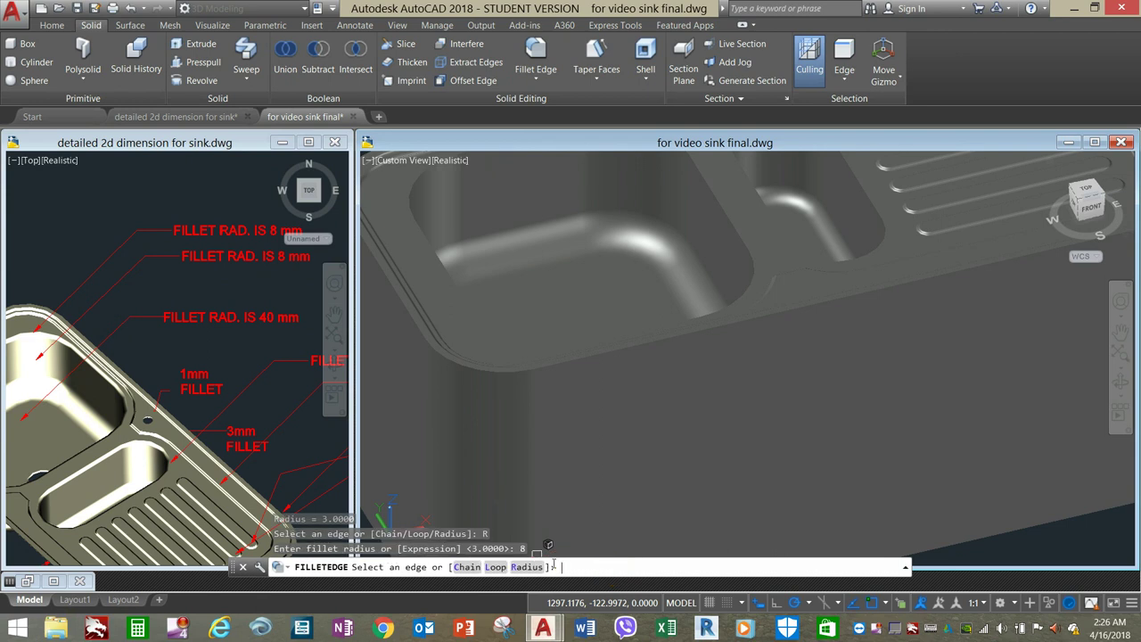
click(472, 566)
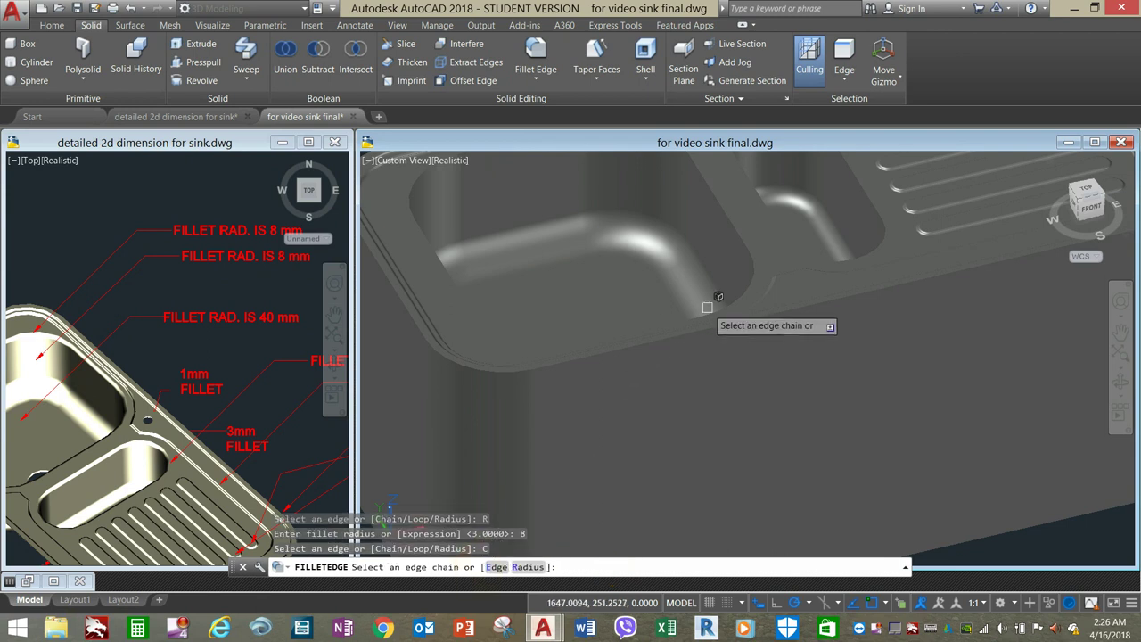
click(748, 246)
scroll(750, 258, down, 2)
right_click(750, 264)
click(765, 256)
right_click(785, 283)
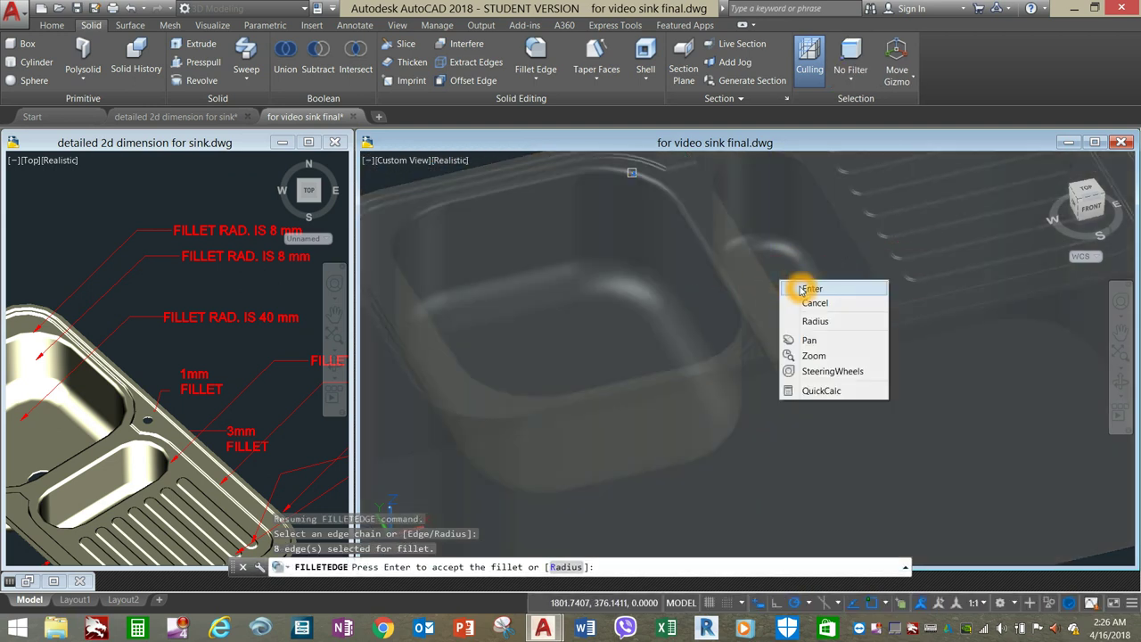
click(803, 288)
scroll(800, 288, up, 5)
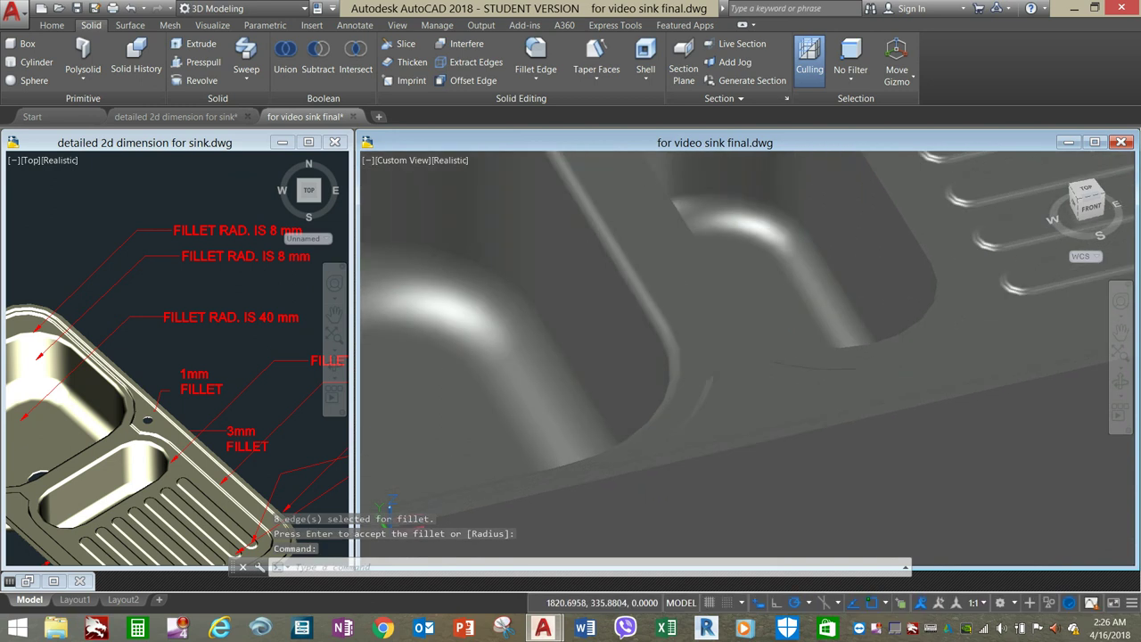
- Fillet the upper edge chain of the small bowl with a 7 mm radius
scroll(800, 288, down, 5)
right_click(776, 284)
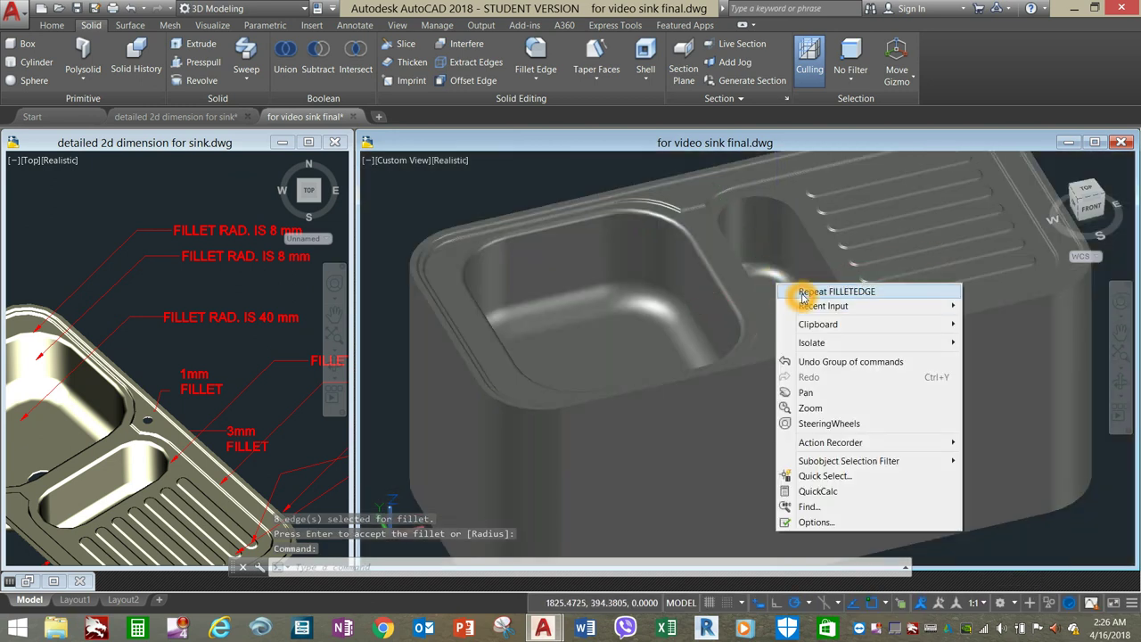
click(802, 292)
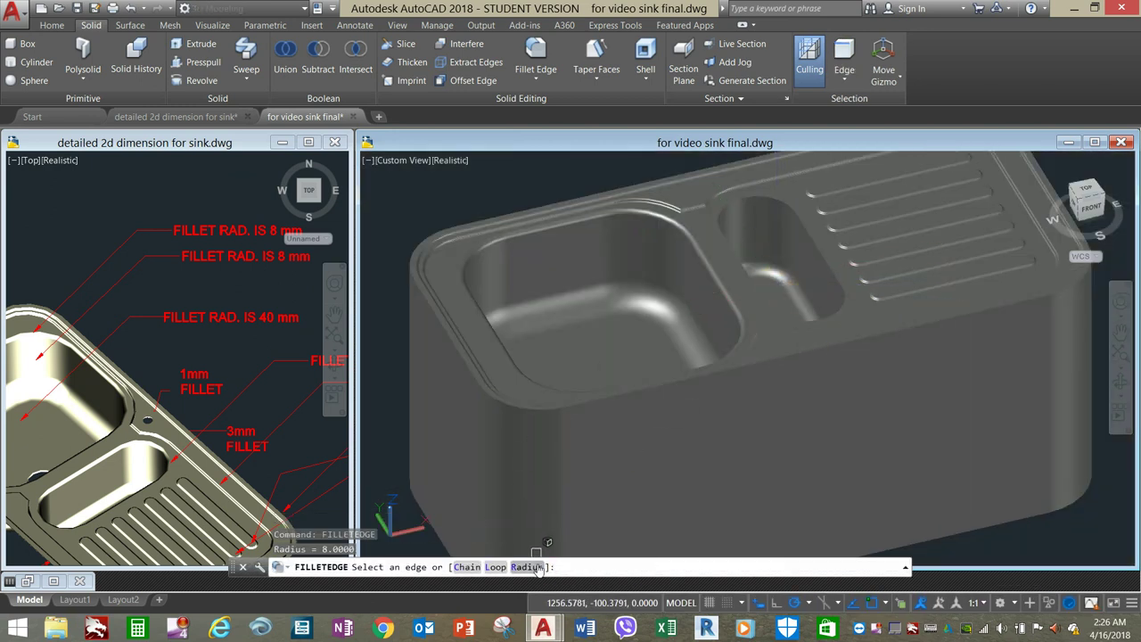
text(r)
key(Return)
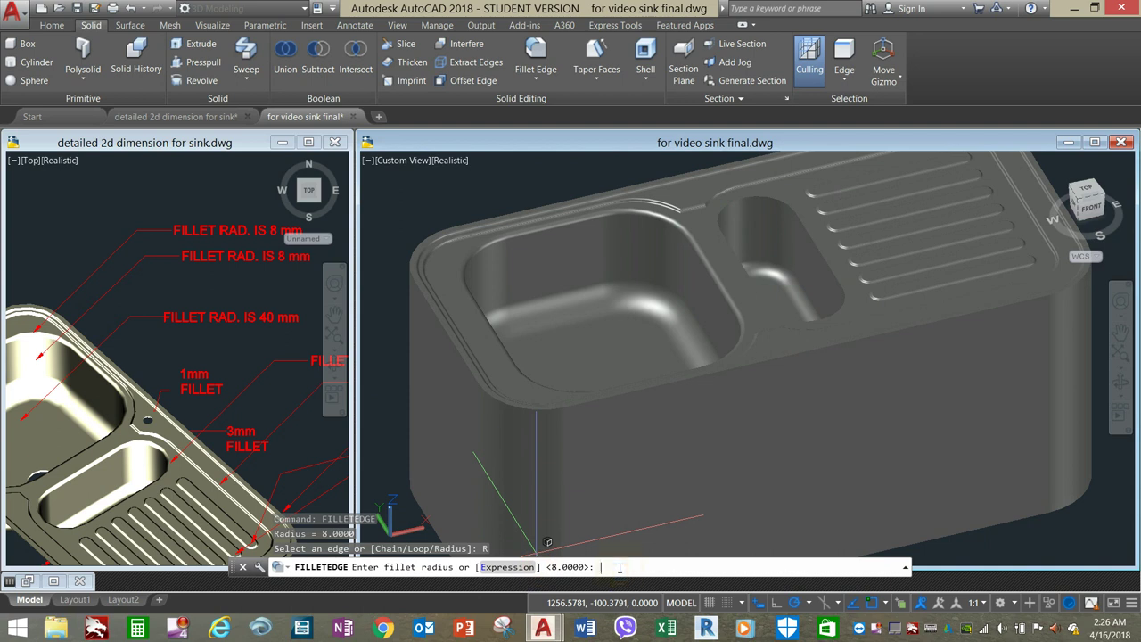
text(7)
key(Return)
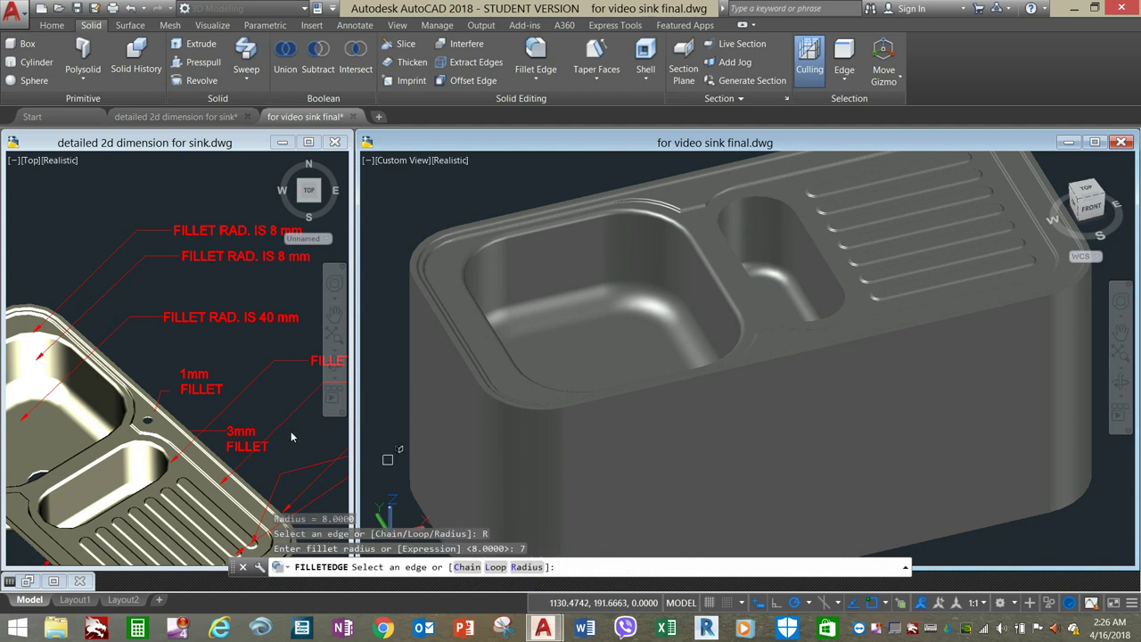
click(472, 567)
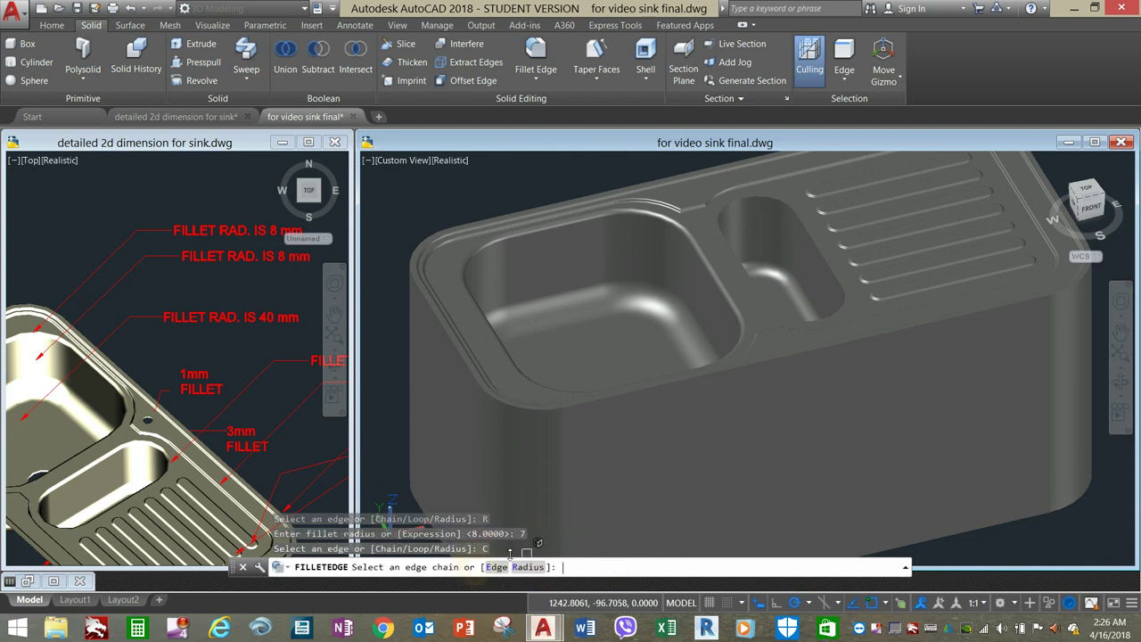
click(722, 214)
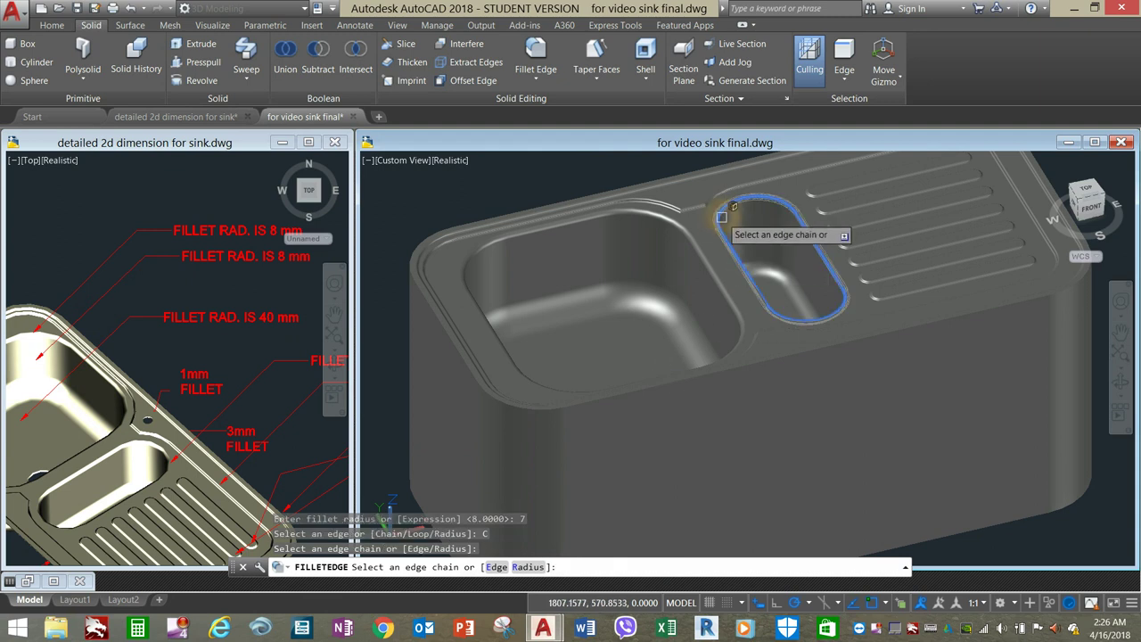
right_click(707, 225)
click(718, 234)
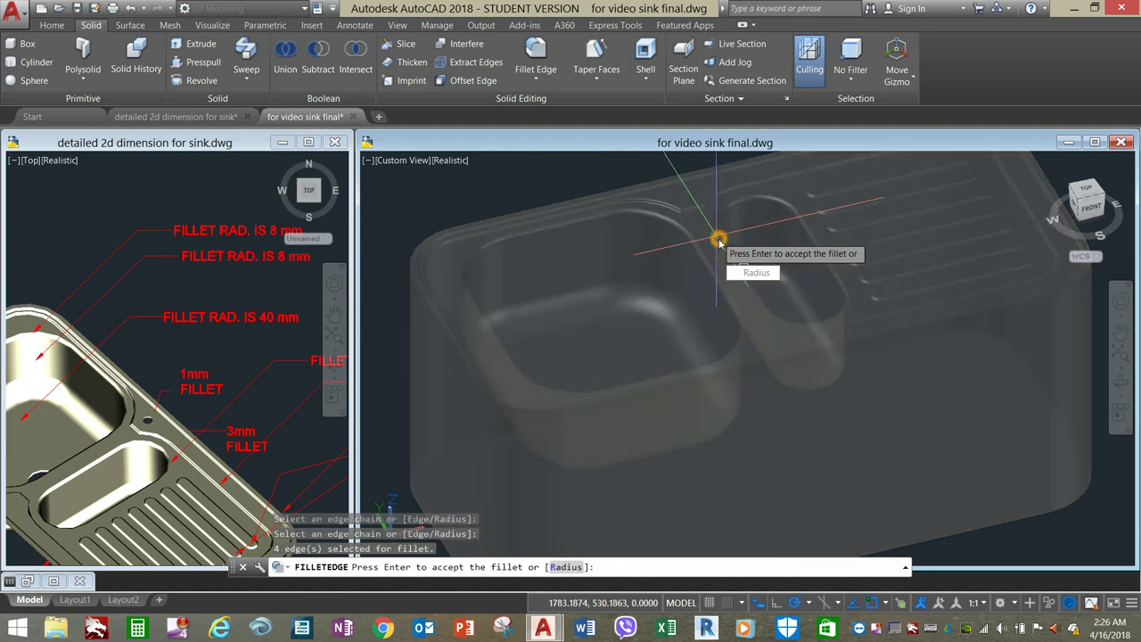
right_click(724, 243)
click(736, 248)
scroll(692, 277, down, 4)
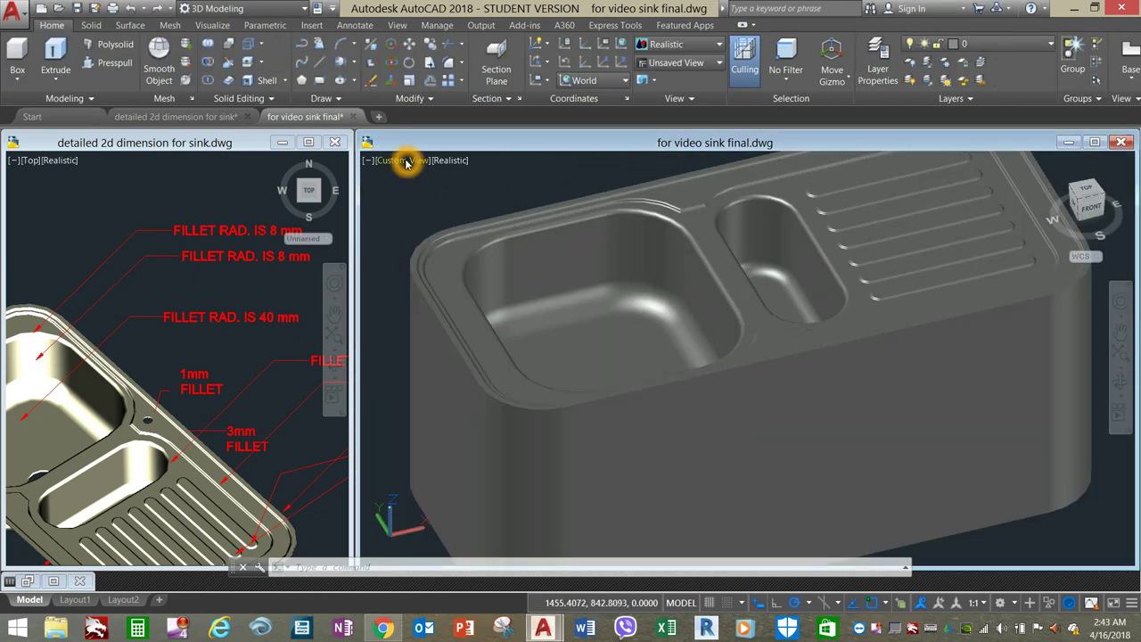
- Start the Shell command on the sink solid and remove its front side, adjoining rounded corner and bowl-end faces
click(287, 81)
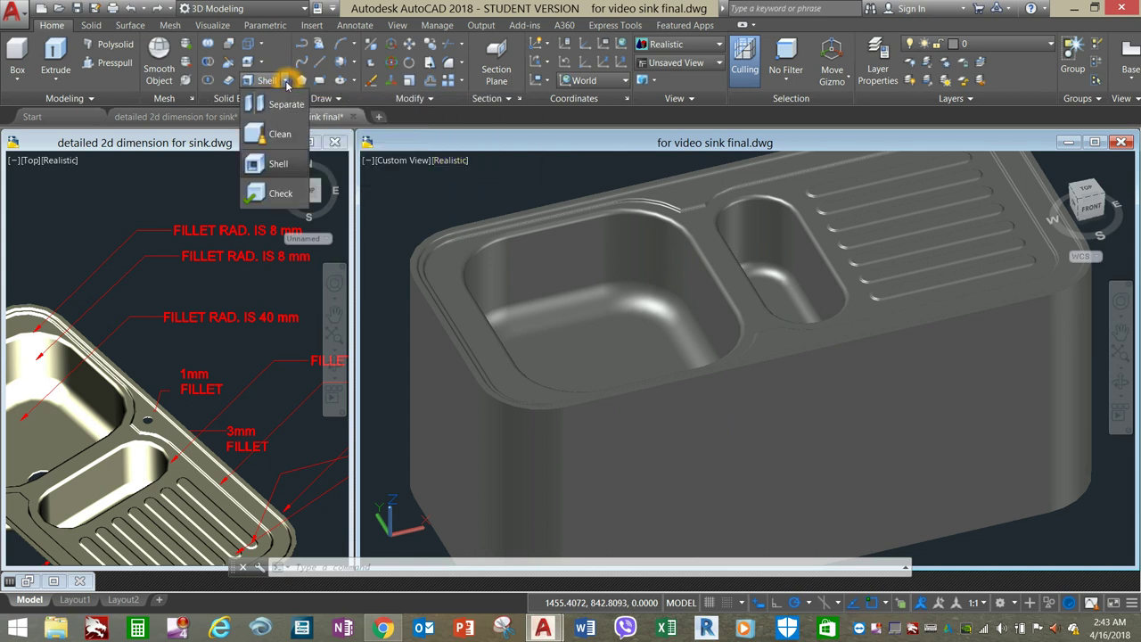
click(274, 169)
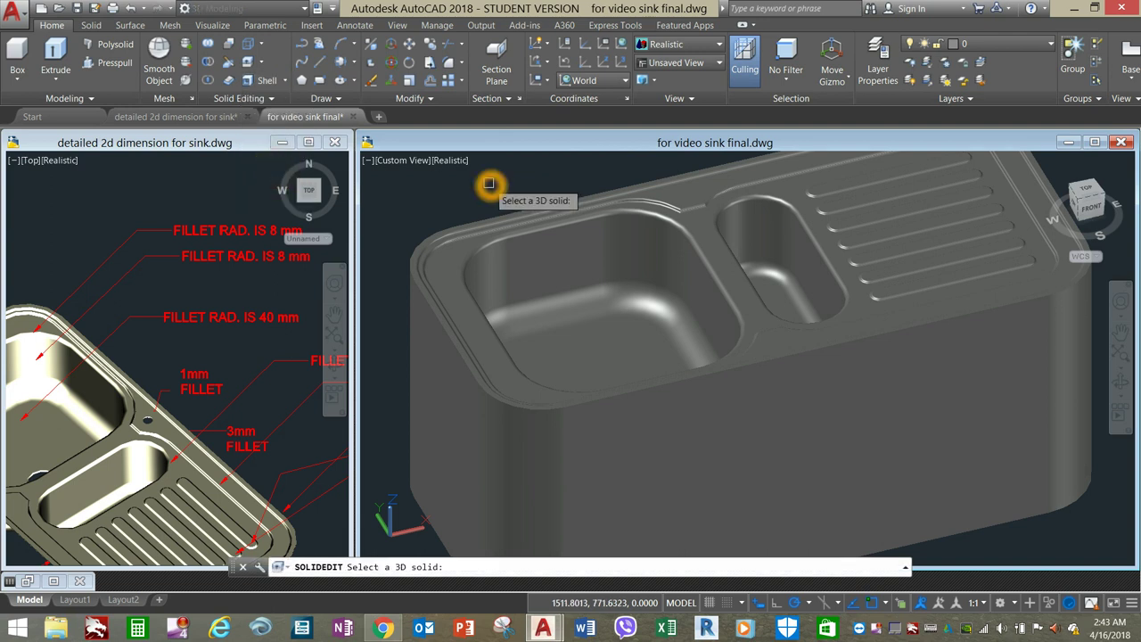
click(709, 477)
scroll(711, 440, down, 2)
middle_drag(710, 441, 688, 362)
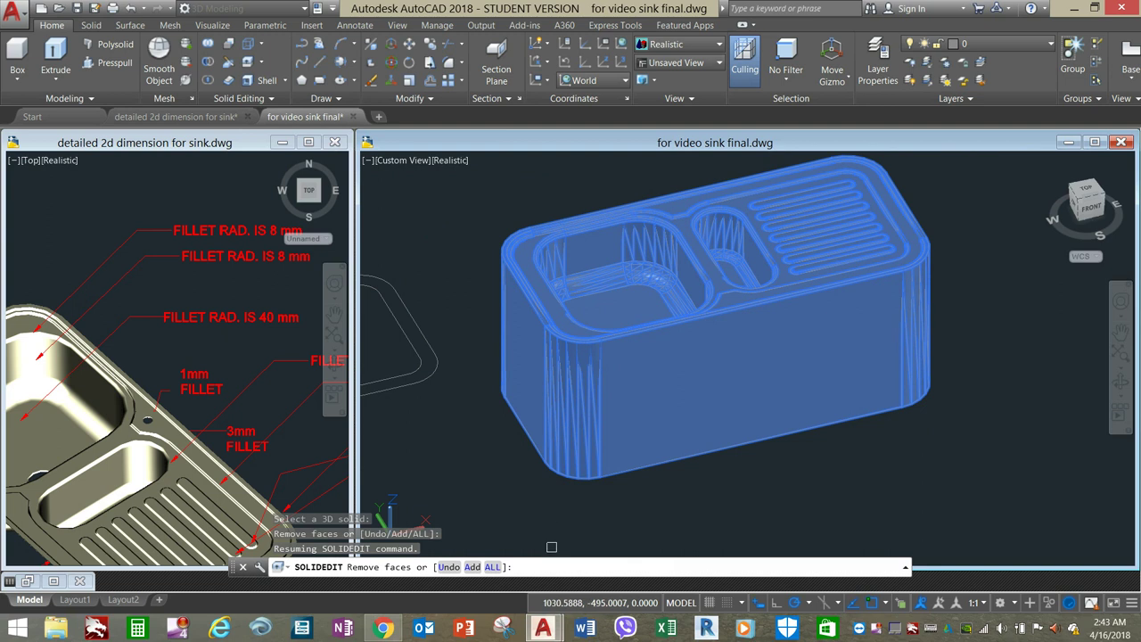
click(472, 568)
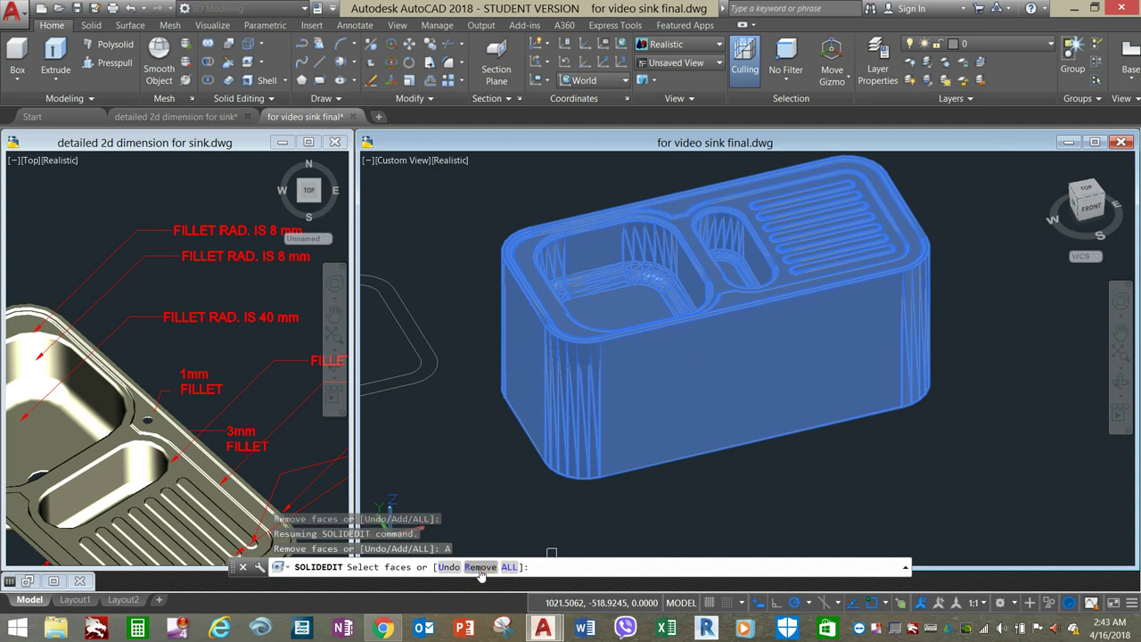
click(481, 567)
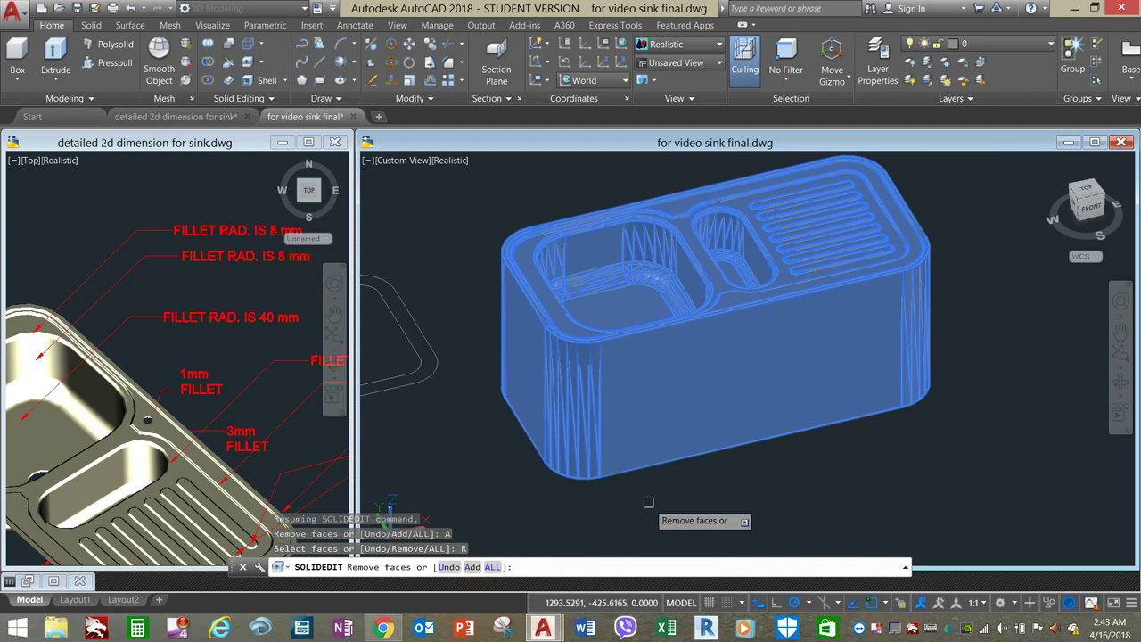
click(681, 442)
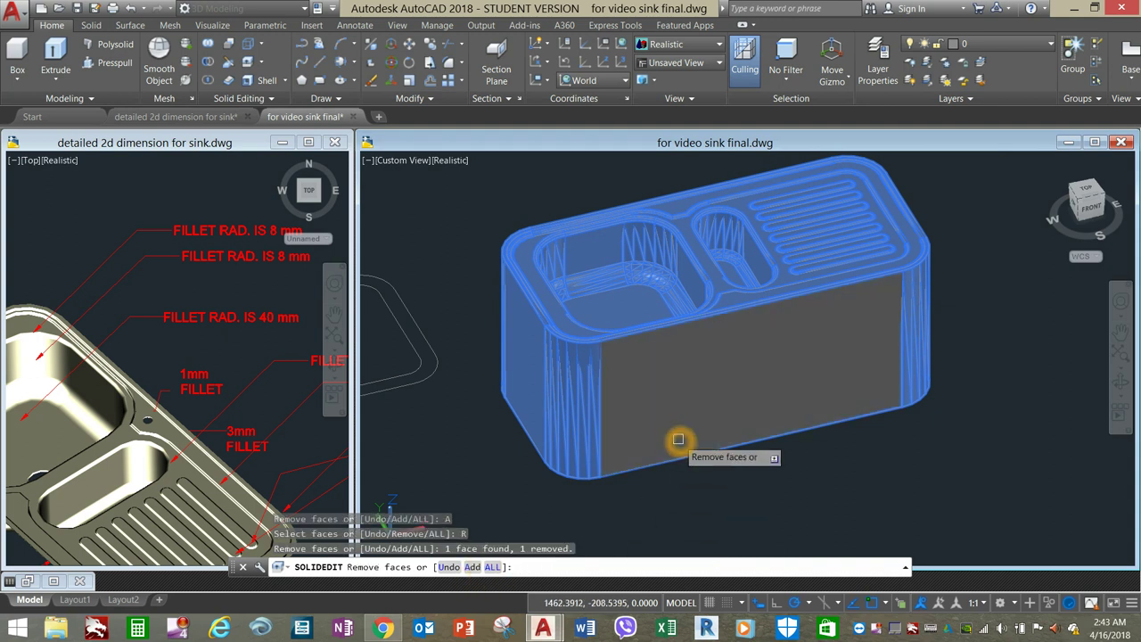
click(582, 433)
click(525, 408)
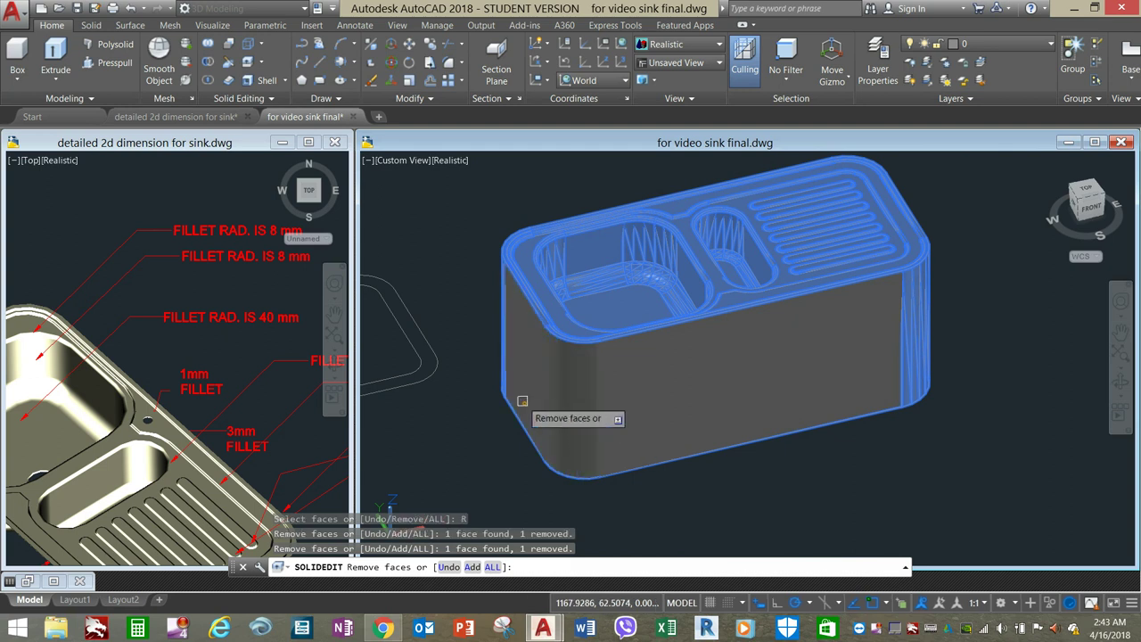
click(532, 408)
- Remove the block's rear side faces, the rounded corner beside the drainer and the drainer-end face from the shell
shift+middle_drag(532, 408, 604, 443)
shift+middle_drag(502, 446, 682, 462)
shift+middle_drag(614, 427, 693, 413)
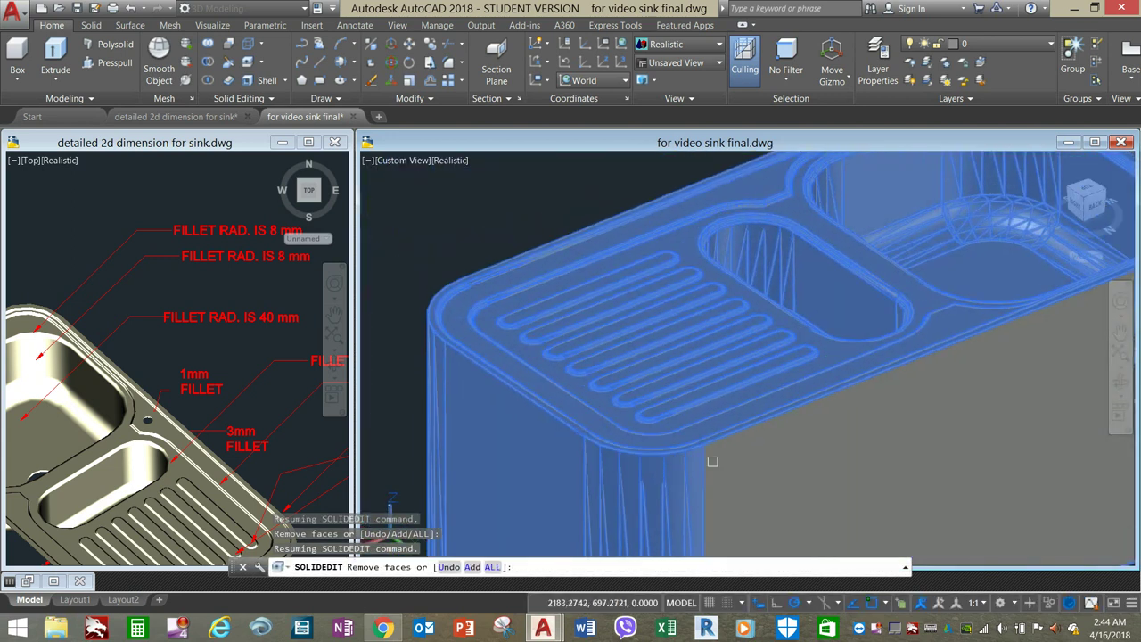
scroll(686, 490, up, 6)
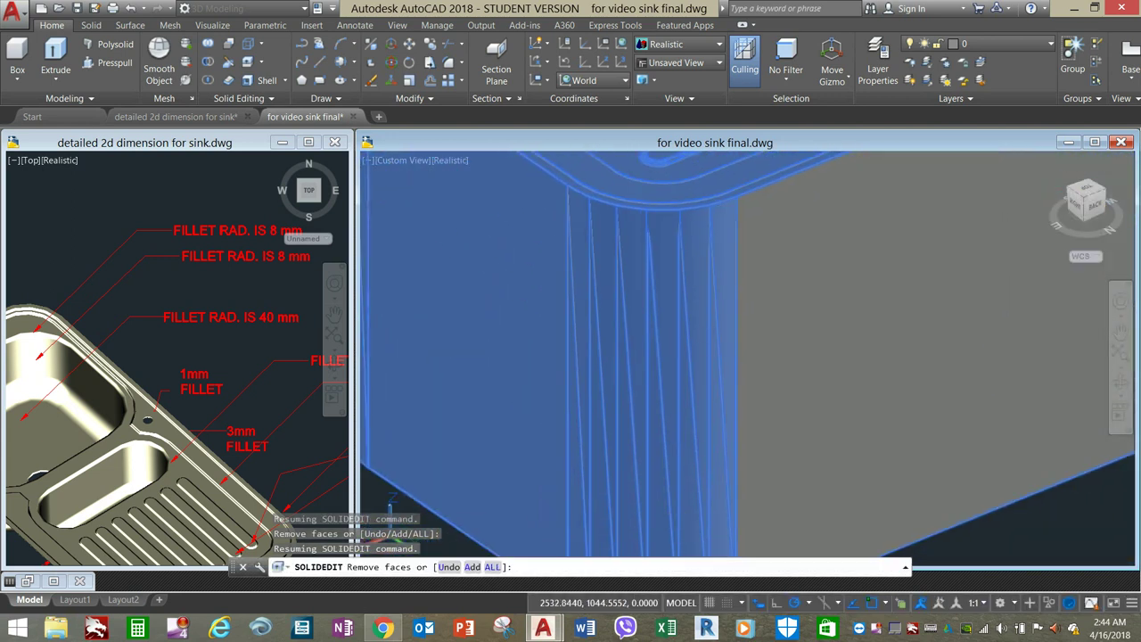
click(577, 456)
scroll(577, 456, down, 6)
click(577, 456)
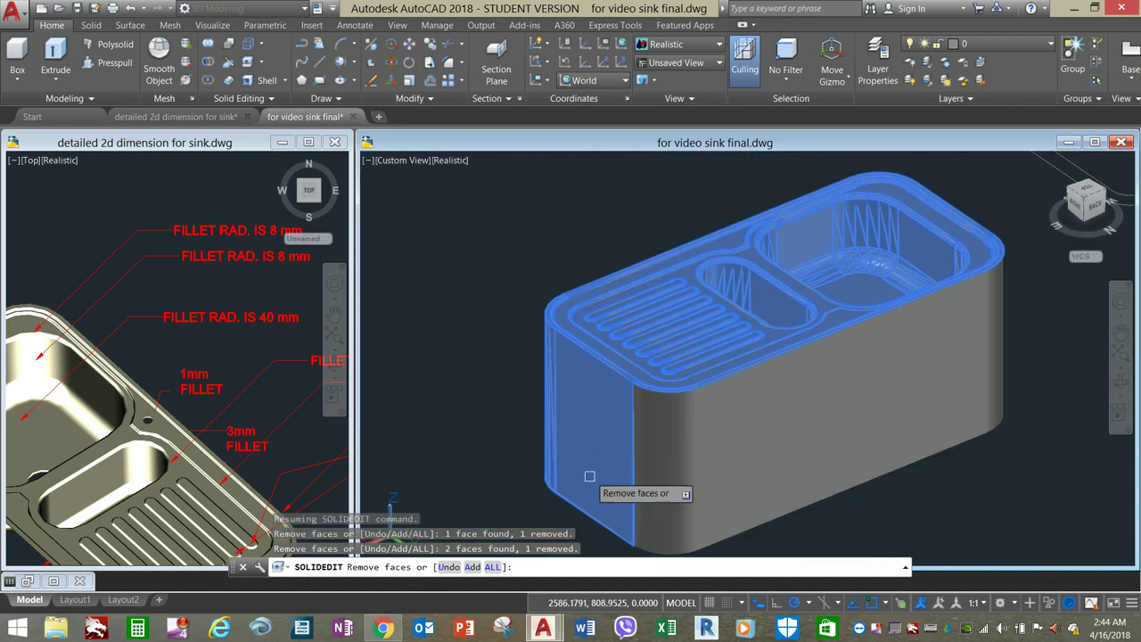
click(594, 485)
- Accept the removed outer faces, shell the sink with an offset distance of 2.5 mm and exit solid editing
shift+middle_drag(593, 483, 658, 428)
scroll(767, 526, down, 2)
scroll(640, 431, up, 3)
scroll(627, 241, up, 6)
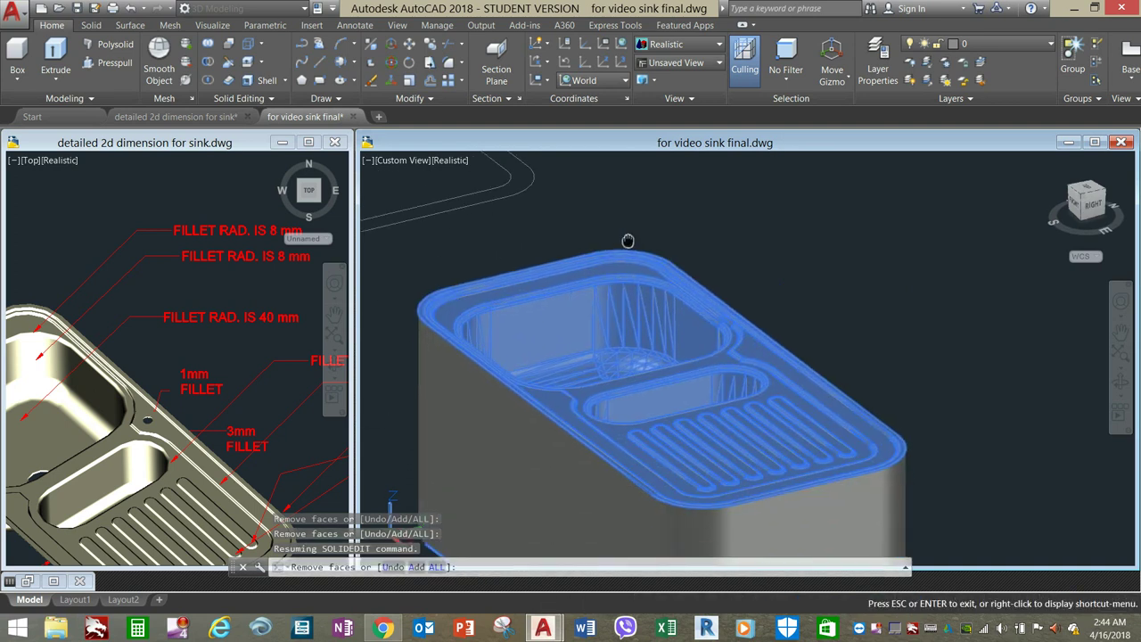
shift+middle_drag(642, 299, 621, 184)
scroll(633, 163, down, 5)
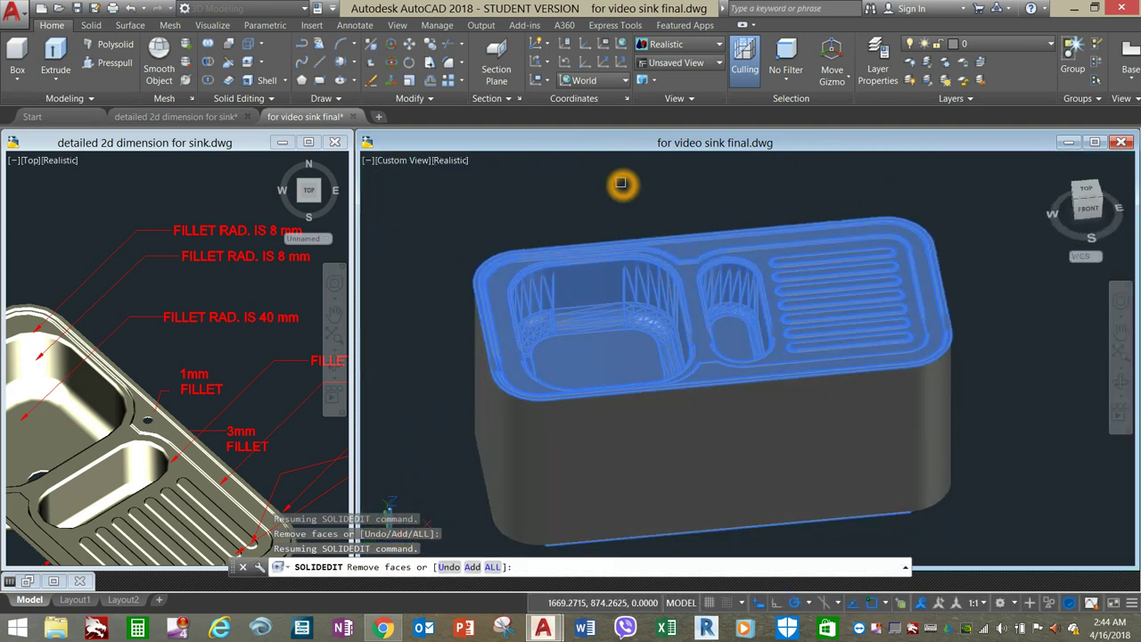
right_click(621, 187)
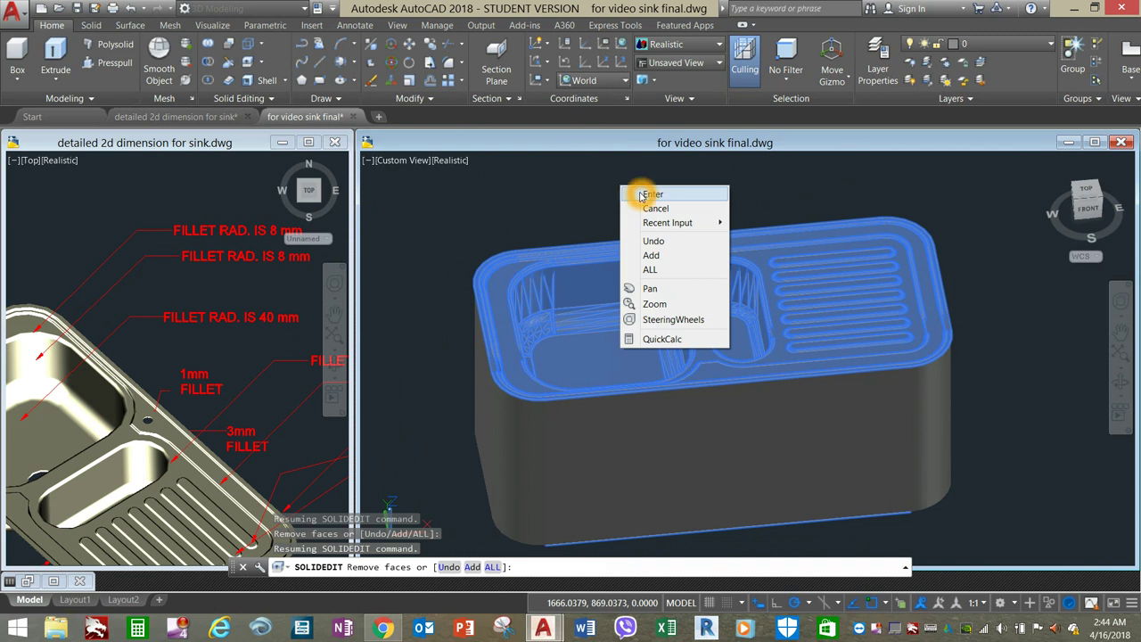
click(651, 195)
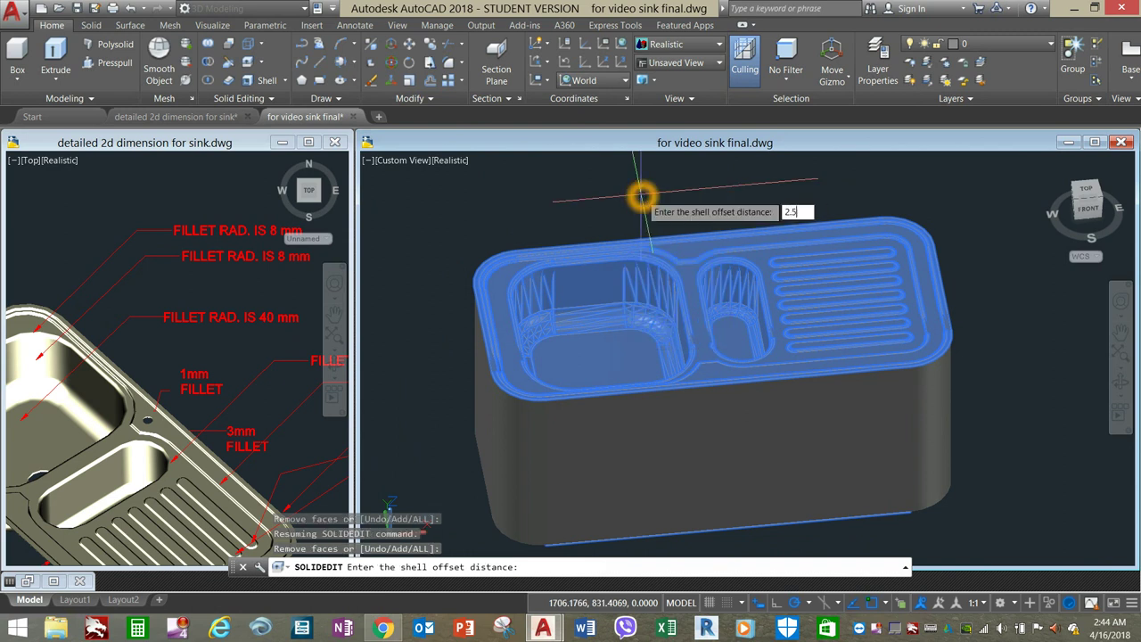
key(Return)
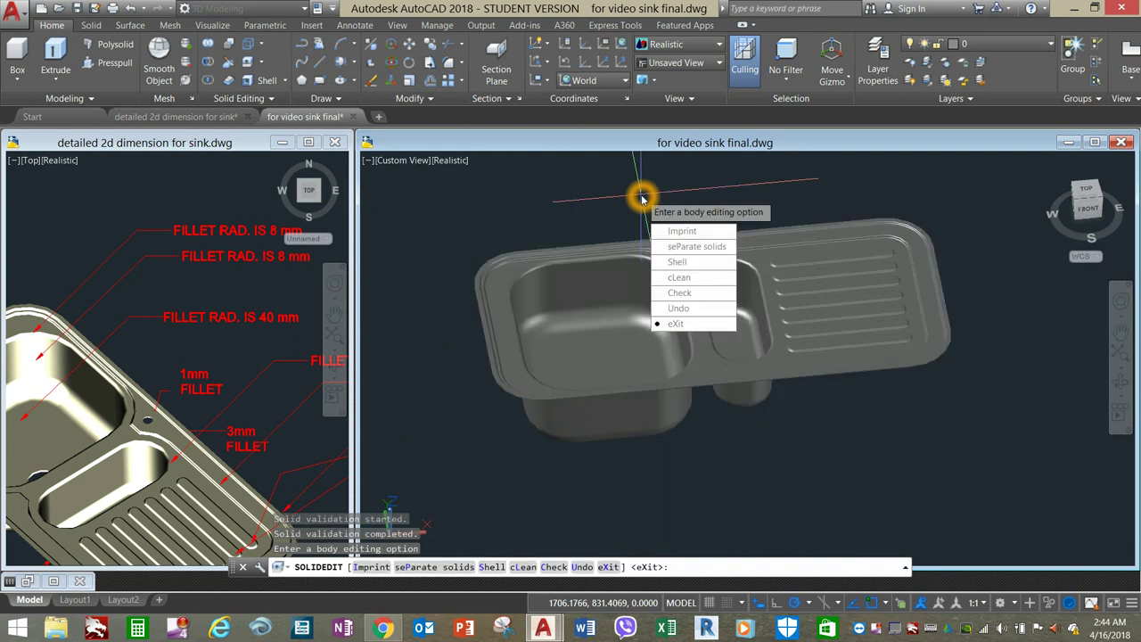
key(Return)
key(Return)
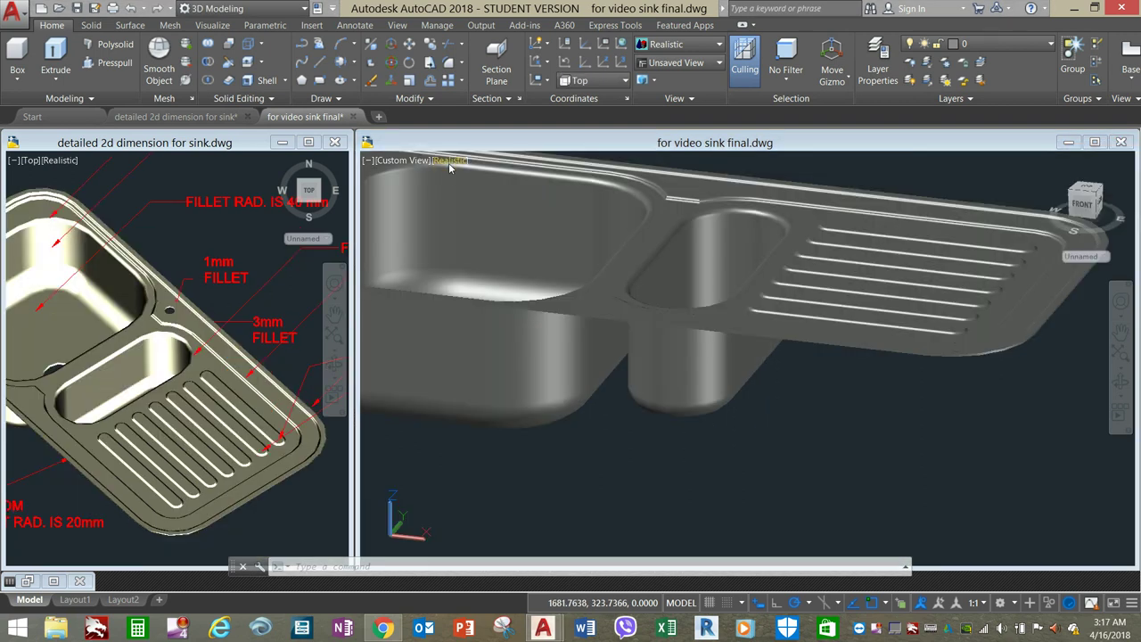
- Switch the sink model's visual style from Realistic to 2D Wireframe and bring the flat outline beside it into view
click(448, 162)
click(448, 162)
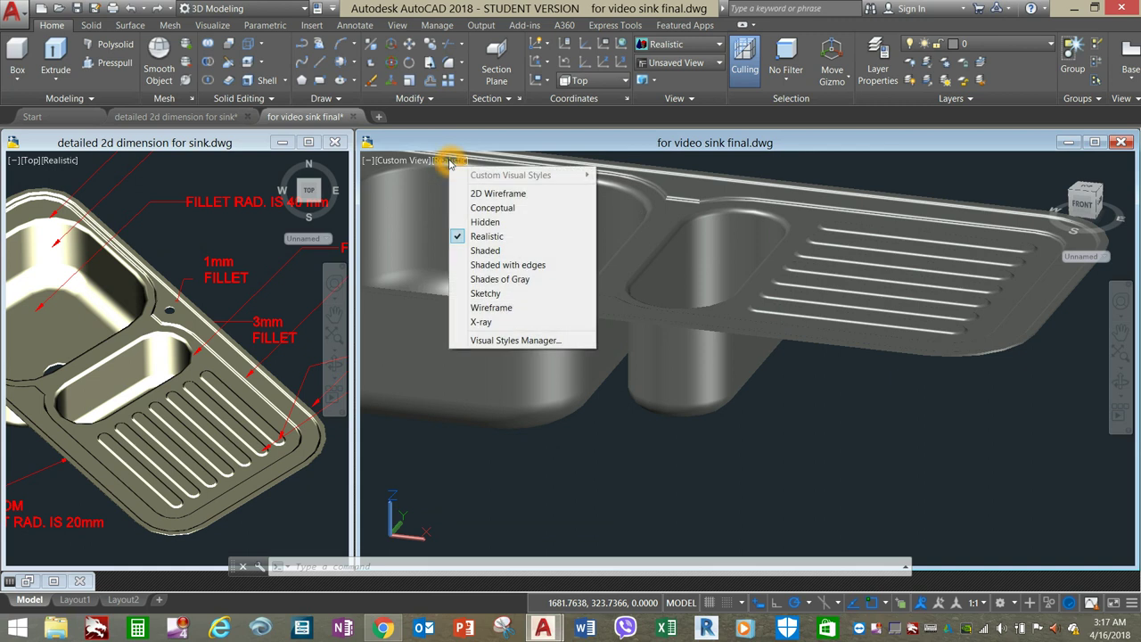
click(491, 193)
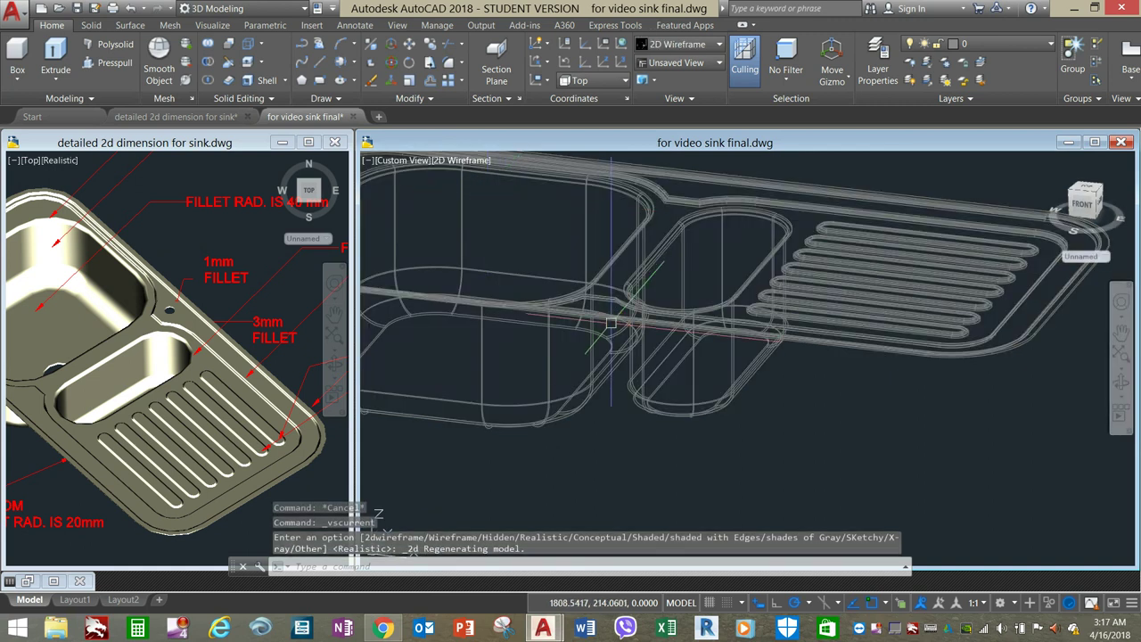
scroll(611, 323, down, 6)
scroll(624, 321, up, 3)
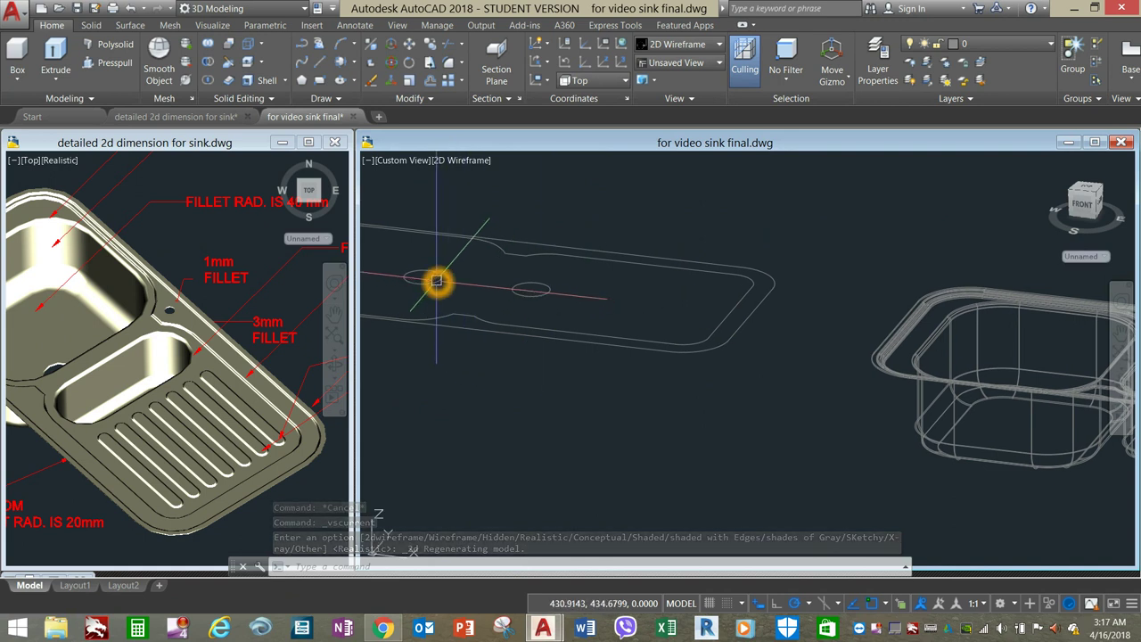
scroll(553, 311, down, 3)
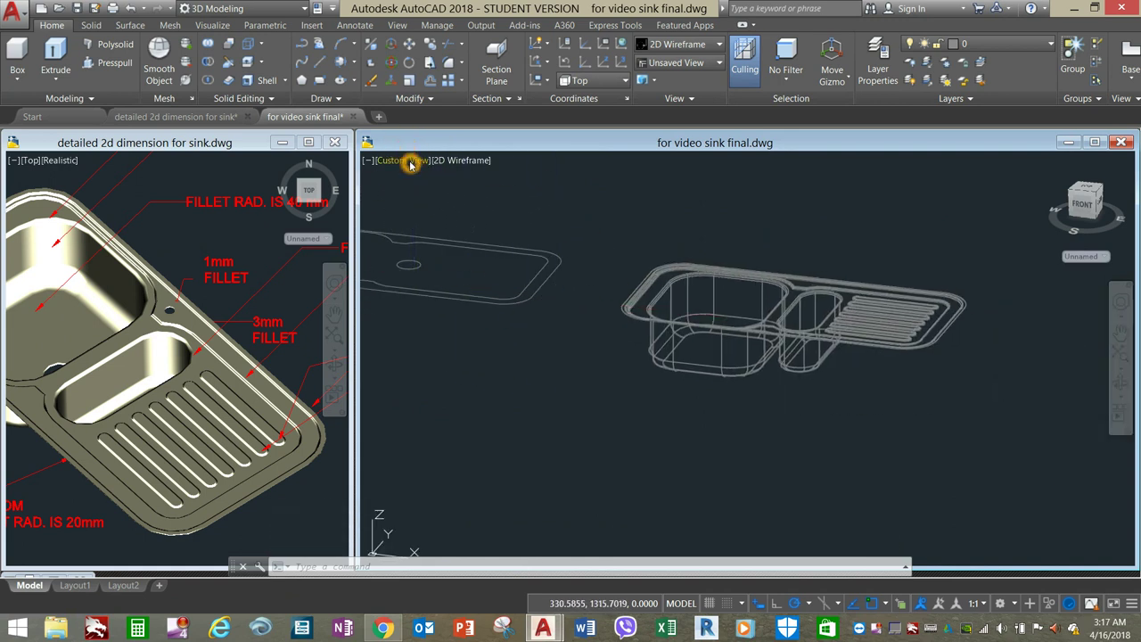
- Set the sink model's viewport to the Top view, with the flat outline and its drain circle beside the sink
click(411, 164)
click(434, 190)
middle_drag(787, 366, 643, 339)
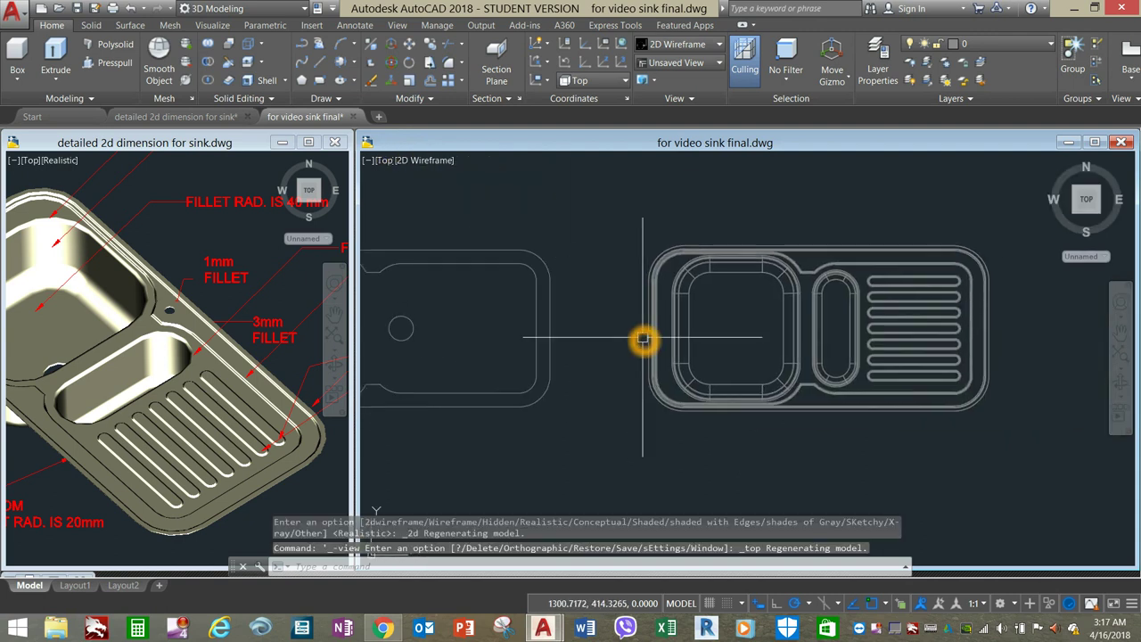
- Move the drain circle from the flat outline by its centre to the middle of the small bowl, using Mid Between 2 Points
click(413, 317)
right_click(438, 312)
click(475, 310)
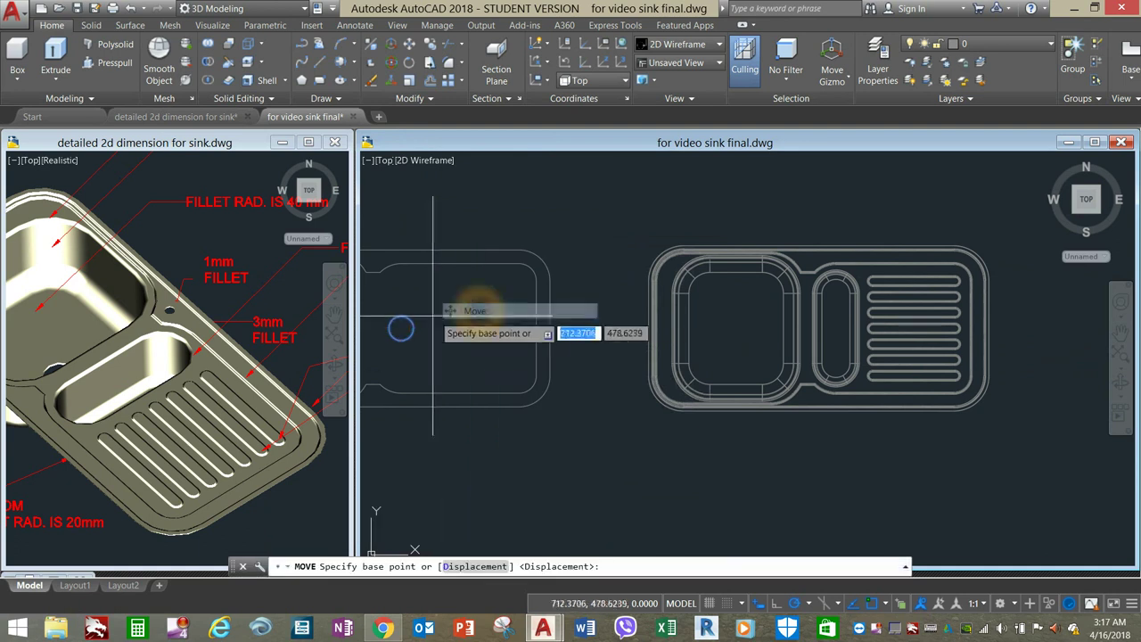
scroll(408, 328, up, 3)
click(378, 322)
scroll(531, 344, down, 3)
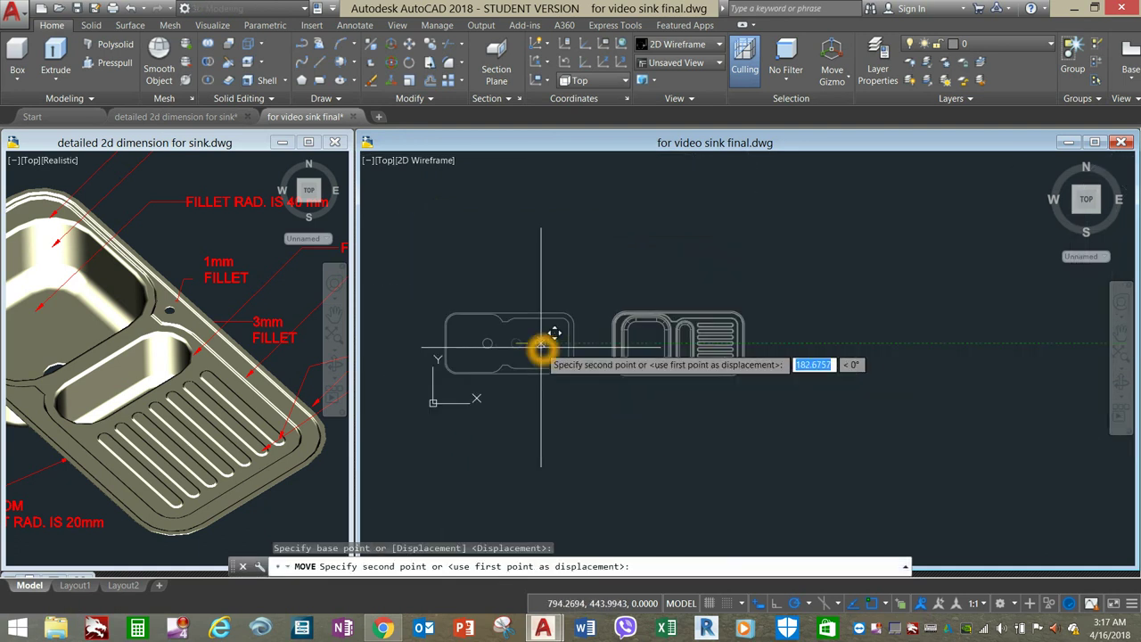
scroll(581, 331, up, 3)
shift+right_click(556, 263)
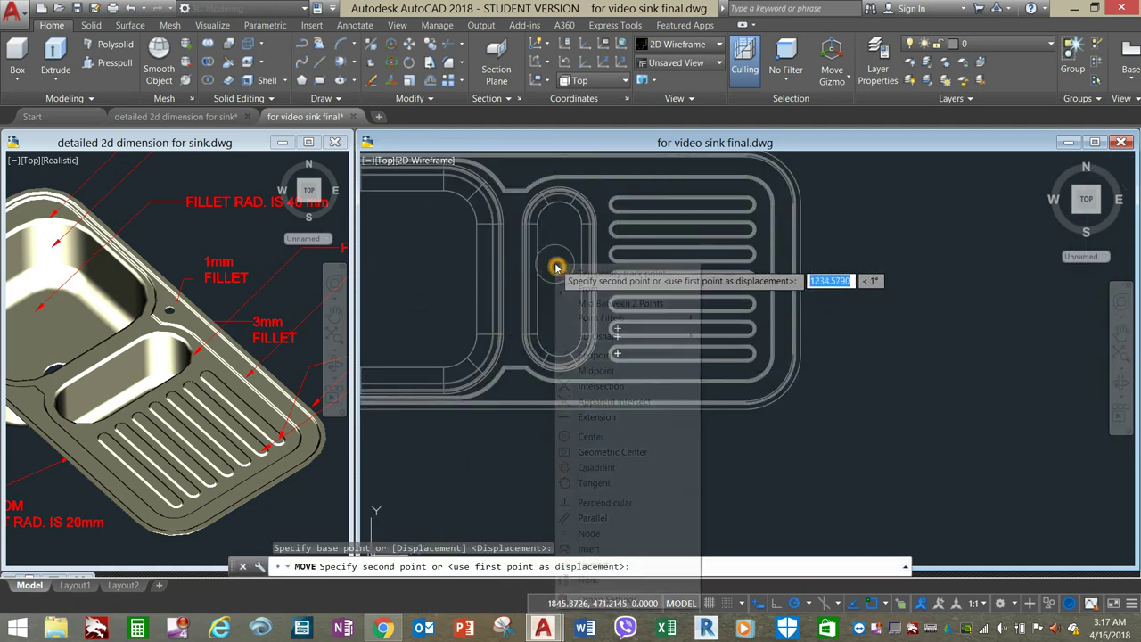
click(596, 304)
scroll(543, 267, up, 2)
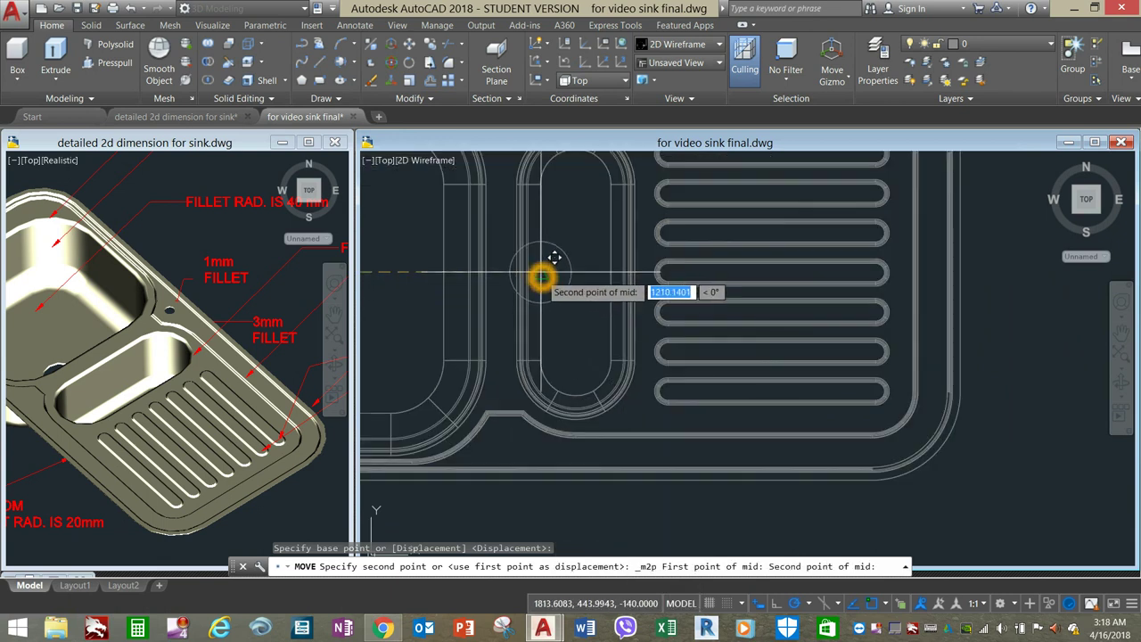
click(608, 275)
scroll(592, 295, down, 3)
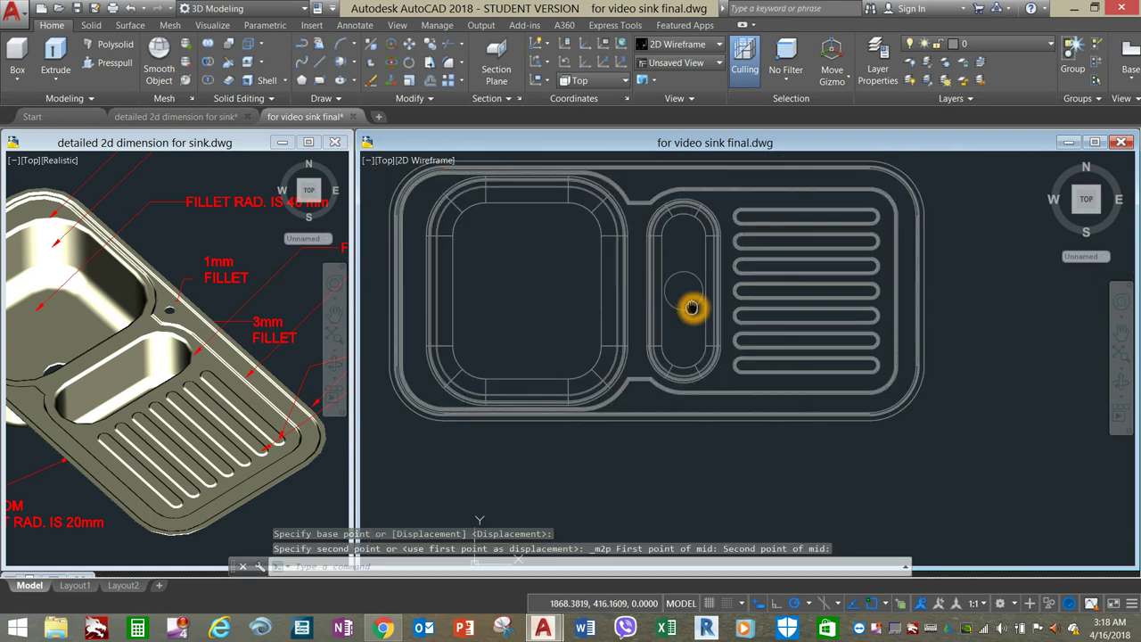
- Measure the distance between the centres of the two drain circles in the reference drawing
click(105, 311)
scroll(105, 311, down, 2)
mouse_move(105, 311)
middle_down()
mouse_move(116, 308)
mouse_move(69, 327)
mouse_move(285, 323)
middle_up()
scroll(207, 308, up, 3)
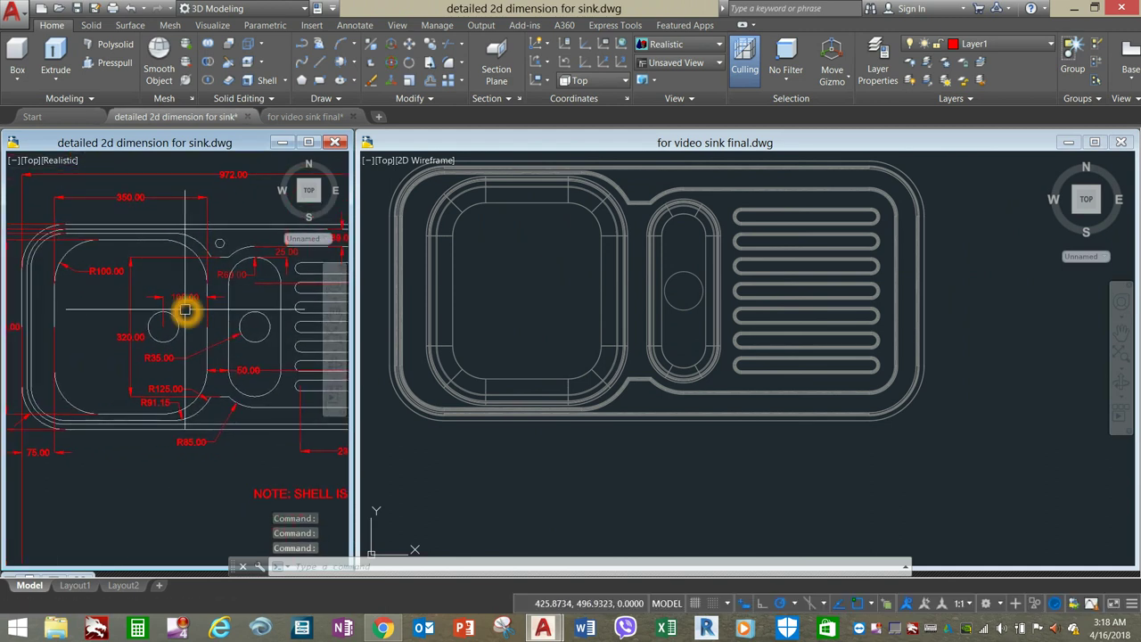
scroll(185, 309, up, 3)
text(di)
key(Return)
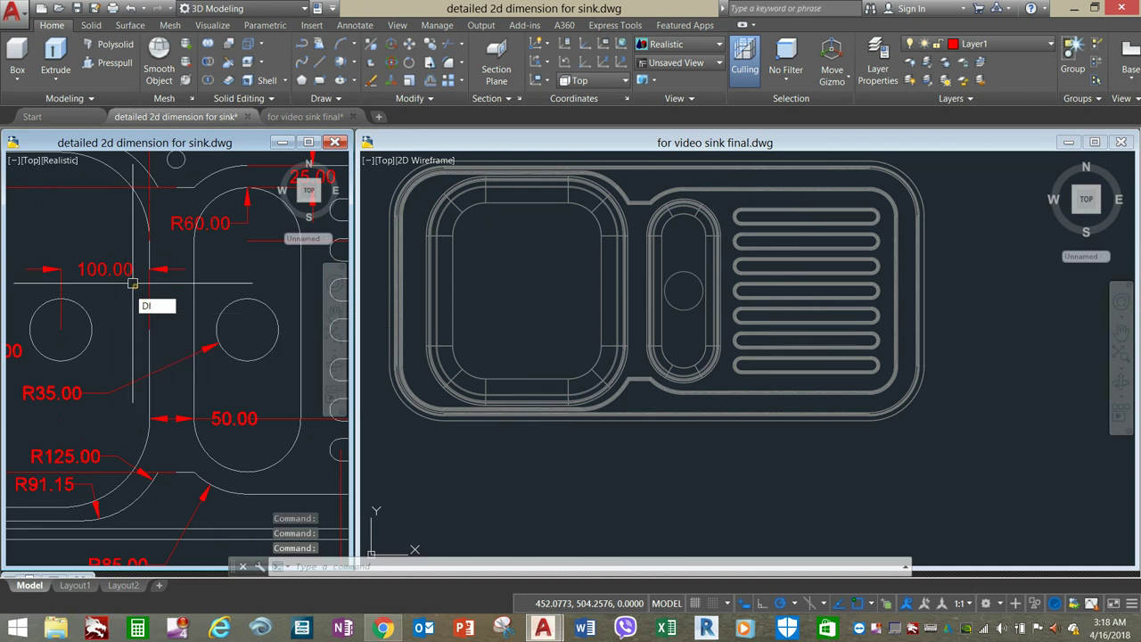
click(60, 329)
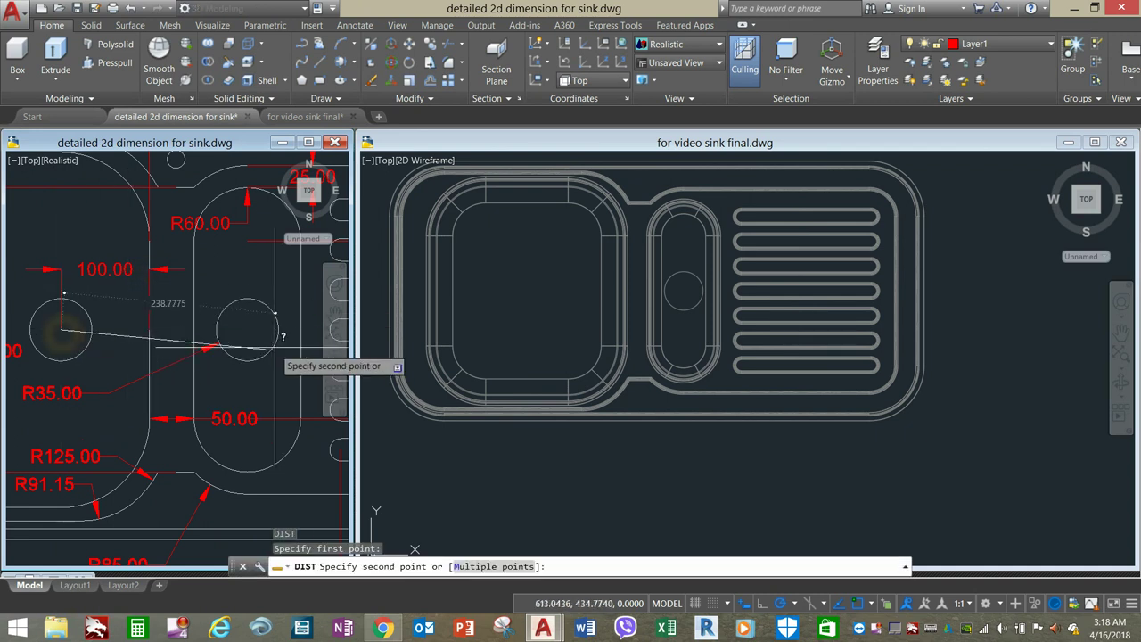
click(250, 330)
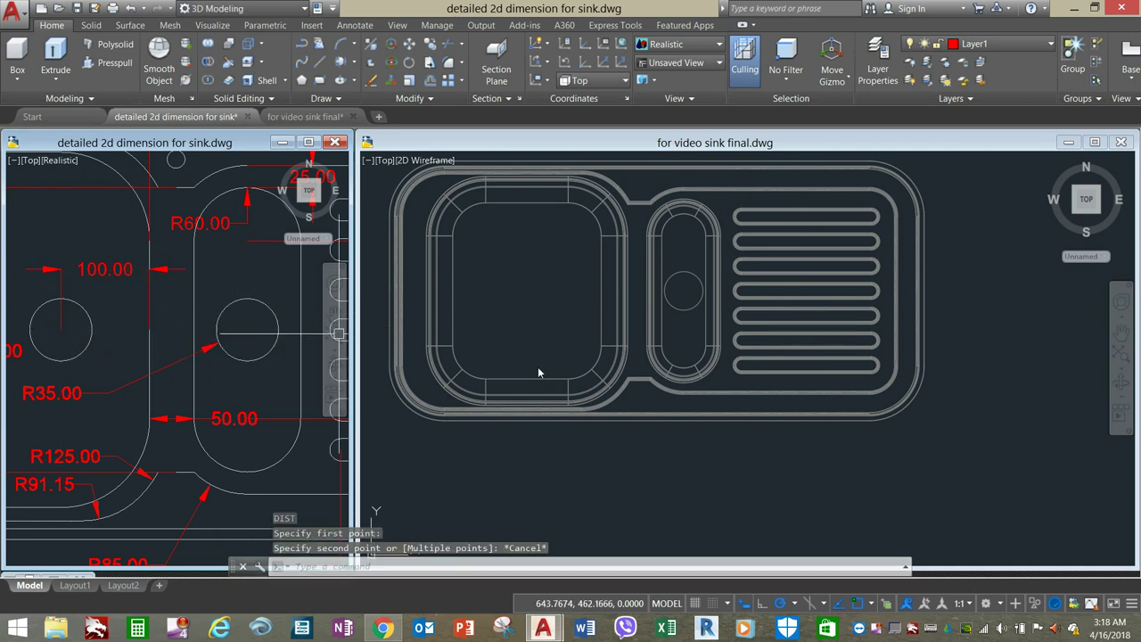
- Copy the small bowl's drain circle 210 mm horizontally from its centre into the large bowl
click(547, 311)
click(679, 307)
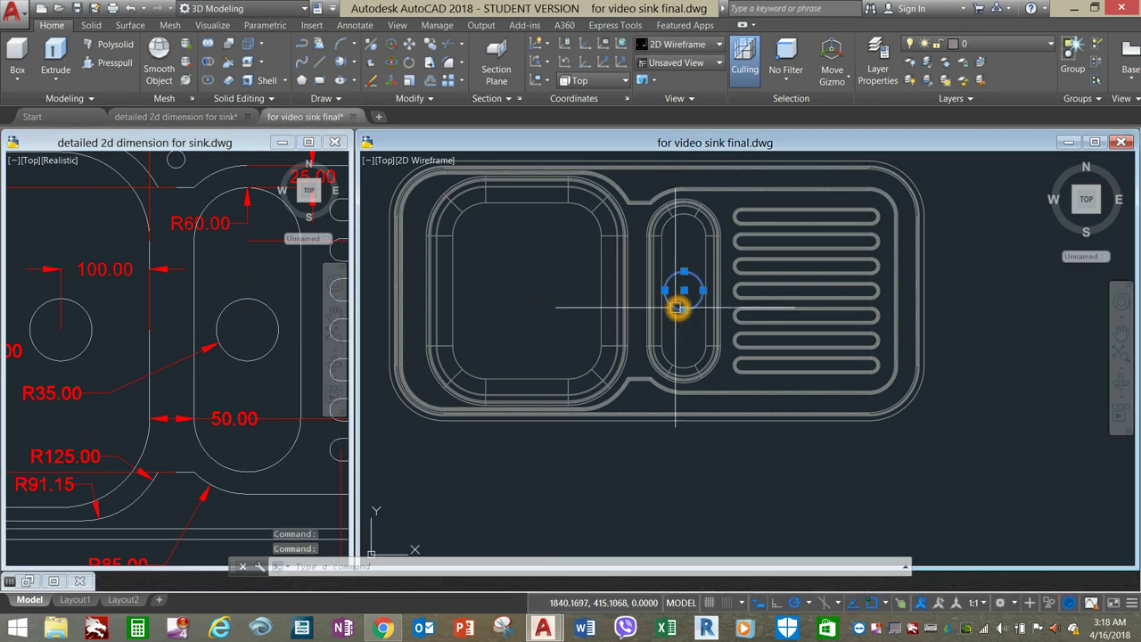
right_click(556, 285)
click(596, 393)
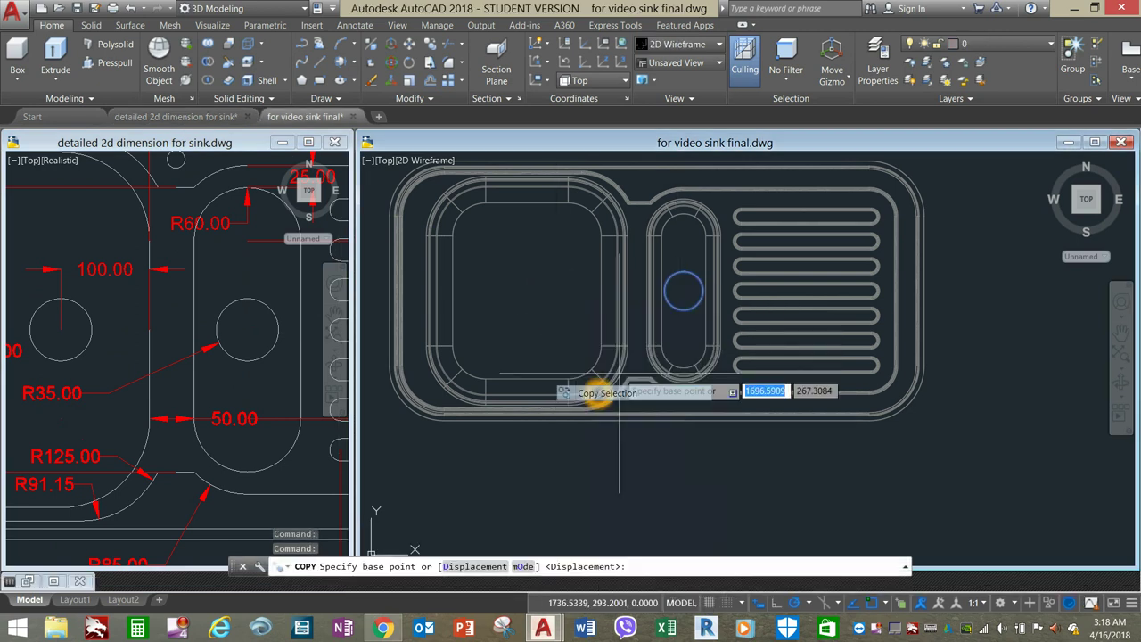
click(680, 289)
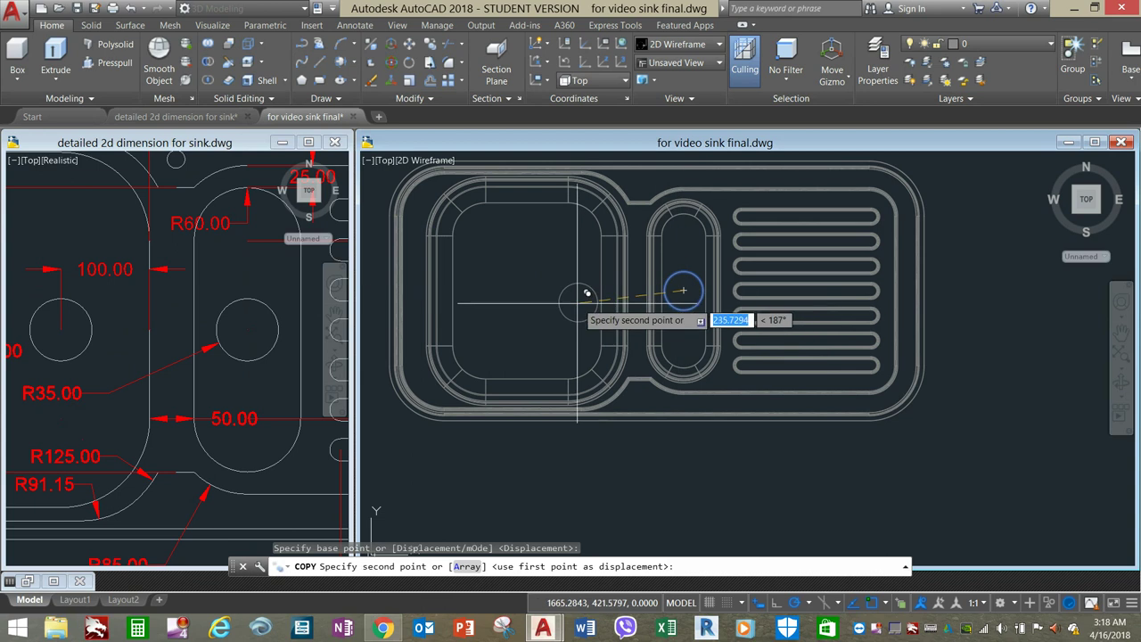
text(2)
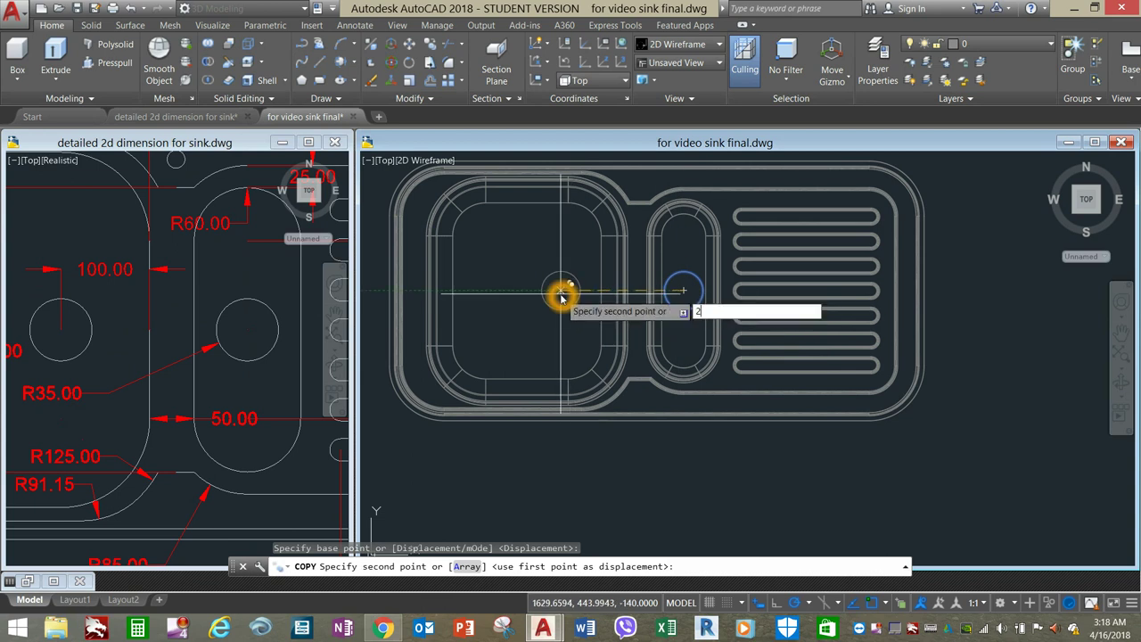
text(10)
key(Return)
right_click(572, 321)
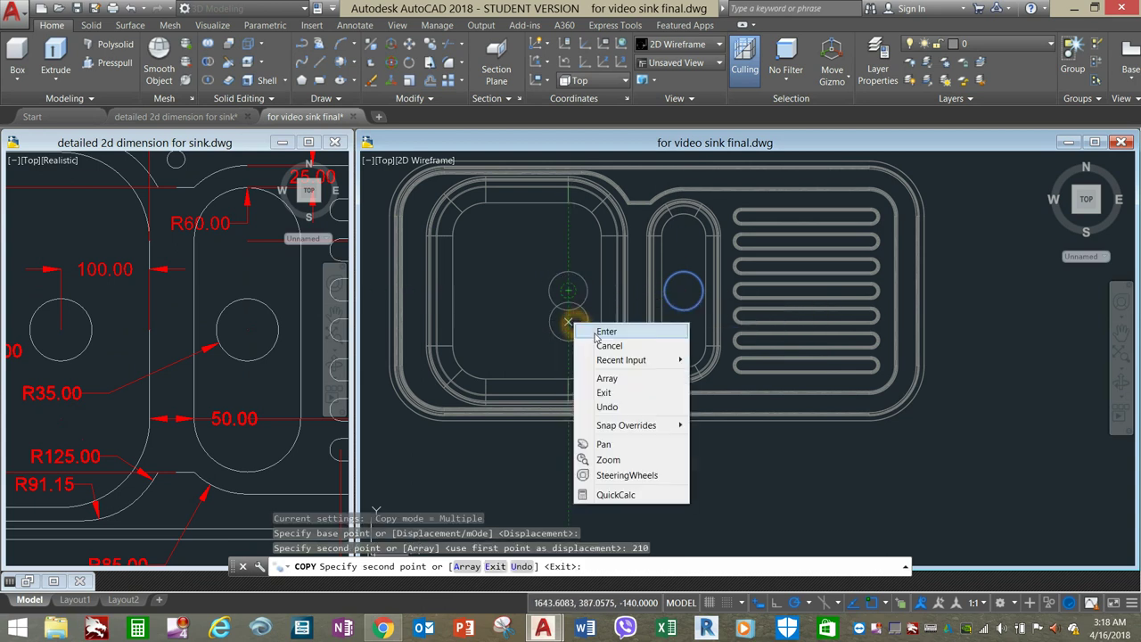
click(599, 332)
- Check the radius and diameter of the small hole between the bowls in the reference drawing
click(250, 257)
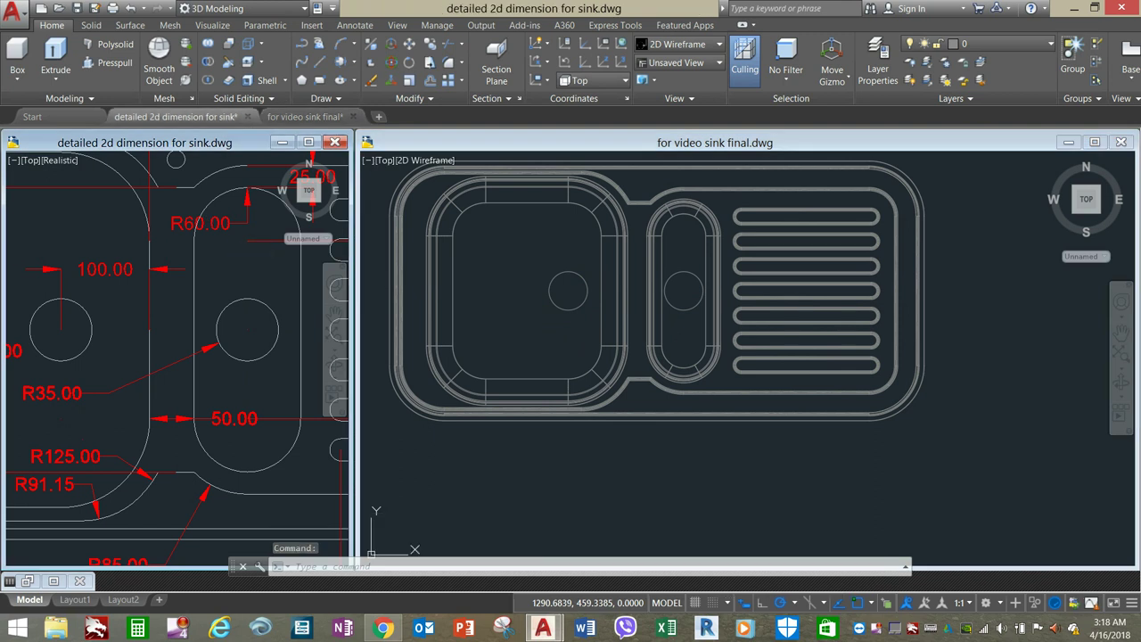
middle_drag(235, 239, 243, 301)
scroll(184, 224, up, 2)
click(193, 223)
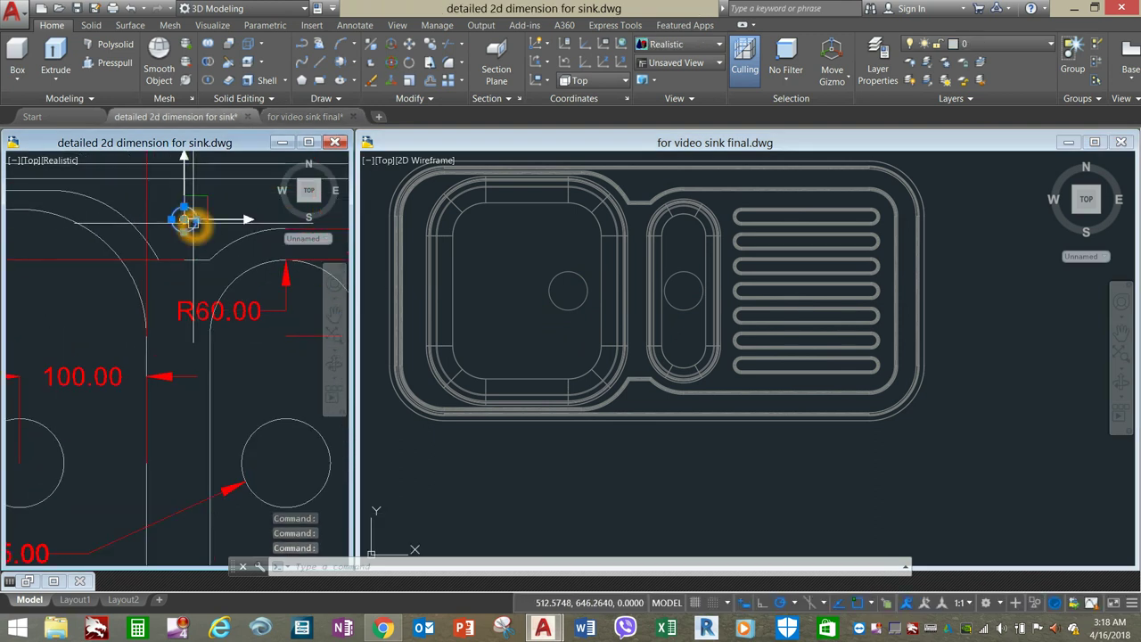
double_click(195, 229)
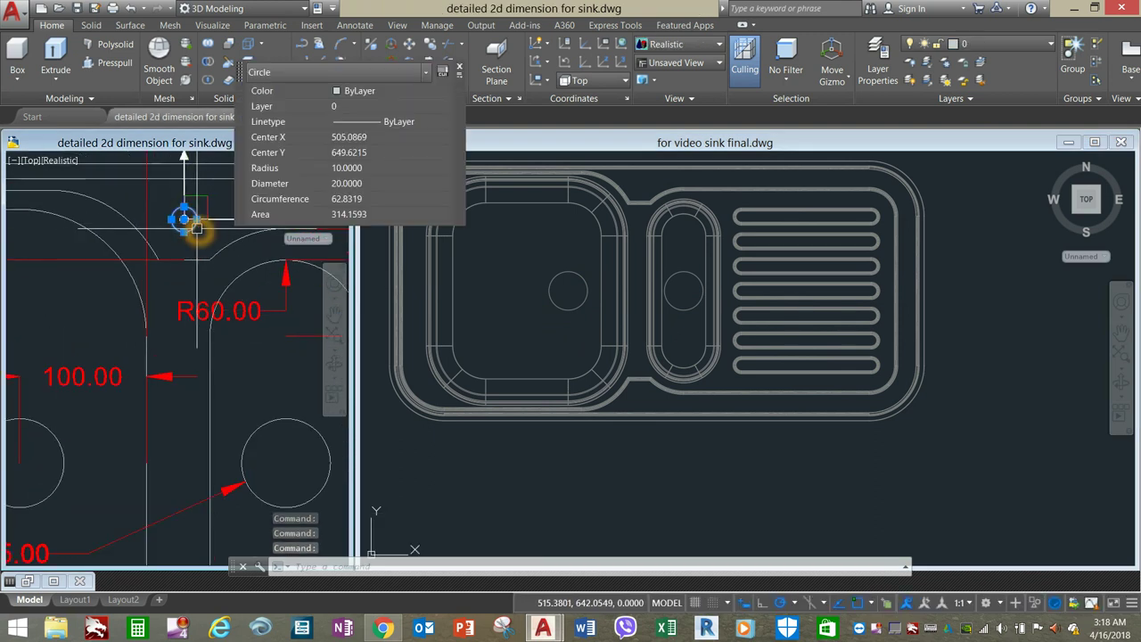
key(Escape)
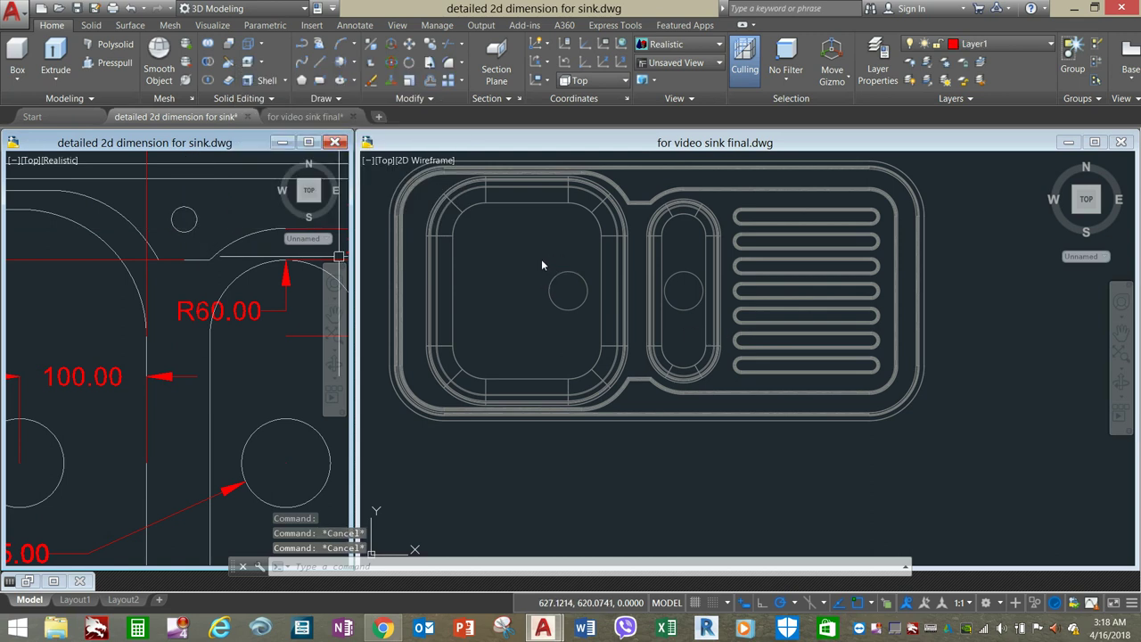
- Measure from the midpoint of the short straight edge between the bowls to the small hole's centre in the reference drawing
click(538, 255)
mouse_move(537, 255)
middle_down()
mouse_move(497, 301)
mouse_move(505, 287)
middle_up()
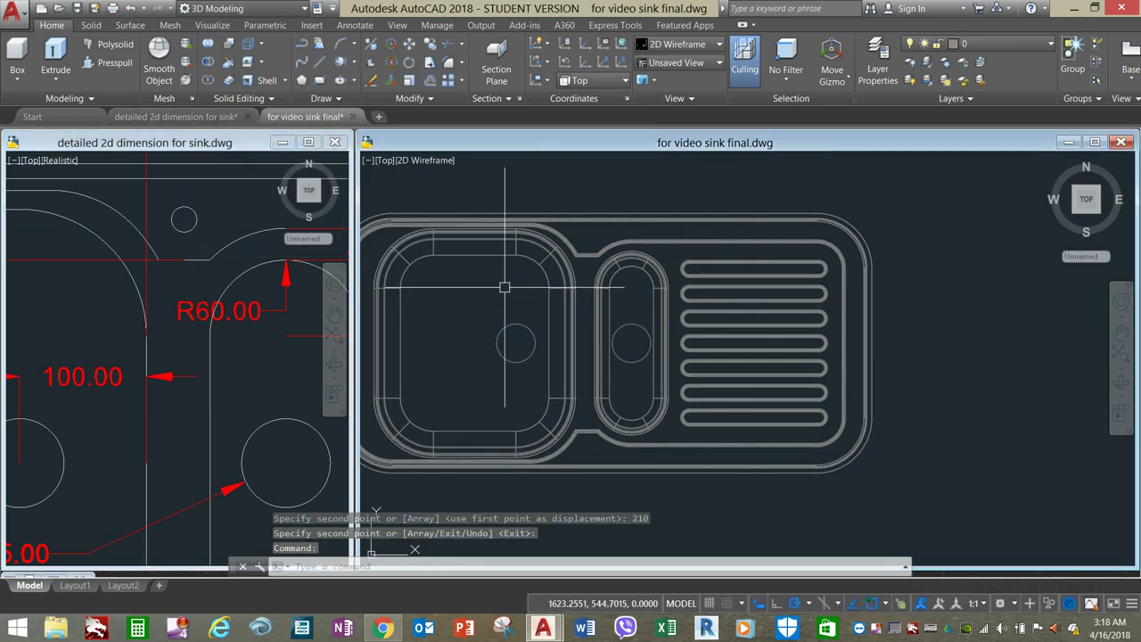
click(237, 214)
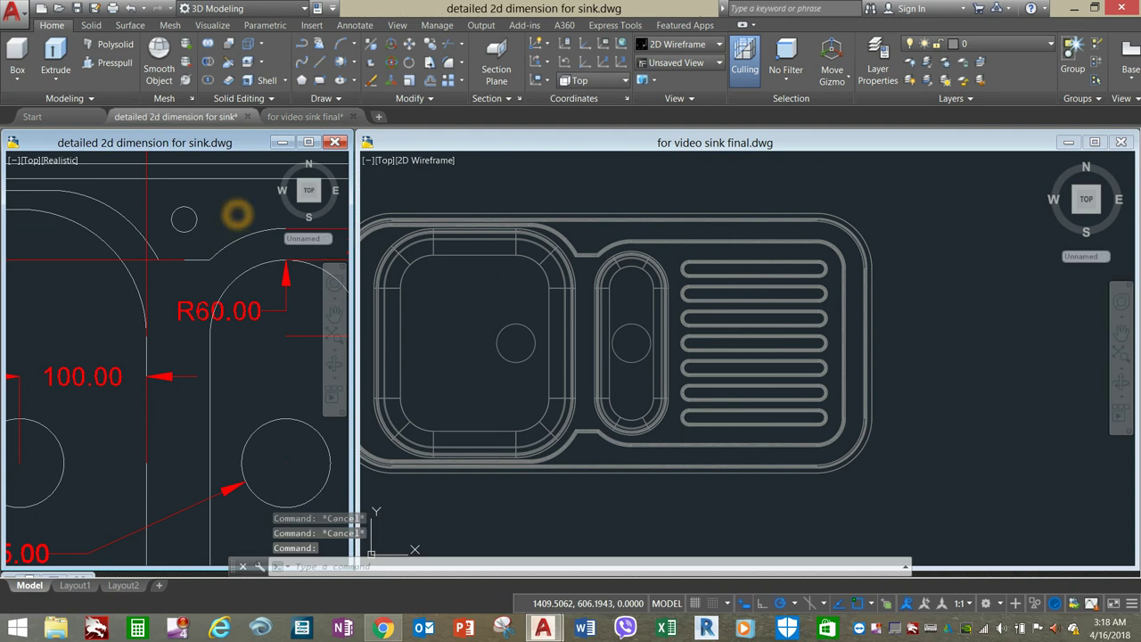
text(di)
key(Return)
click(183, 260)
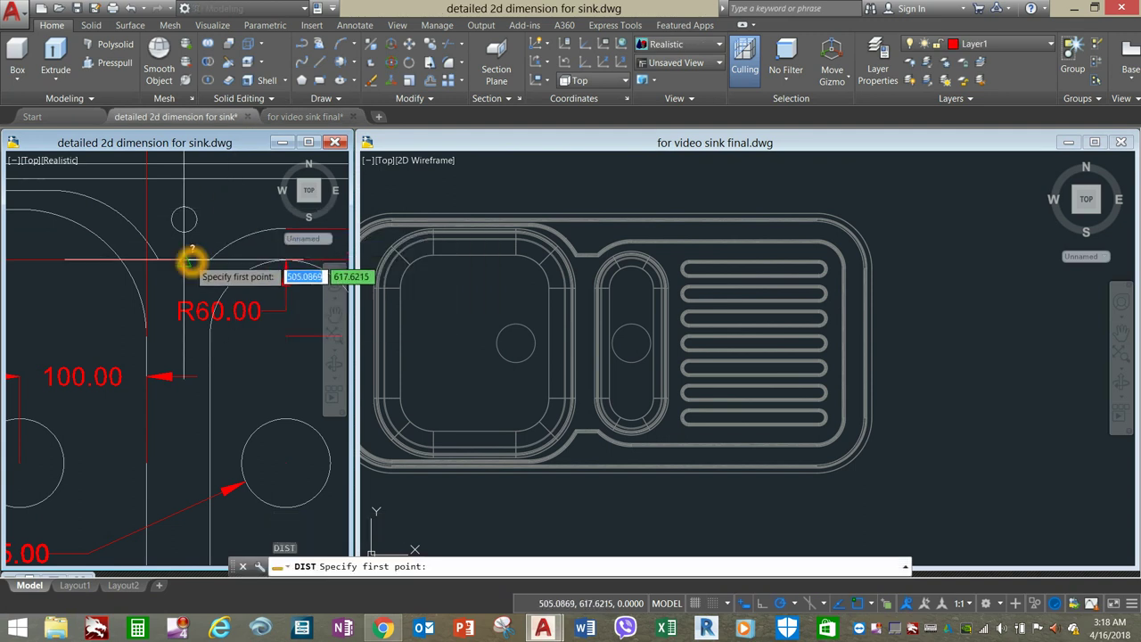
click(185, 219)
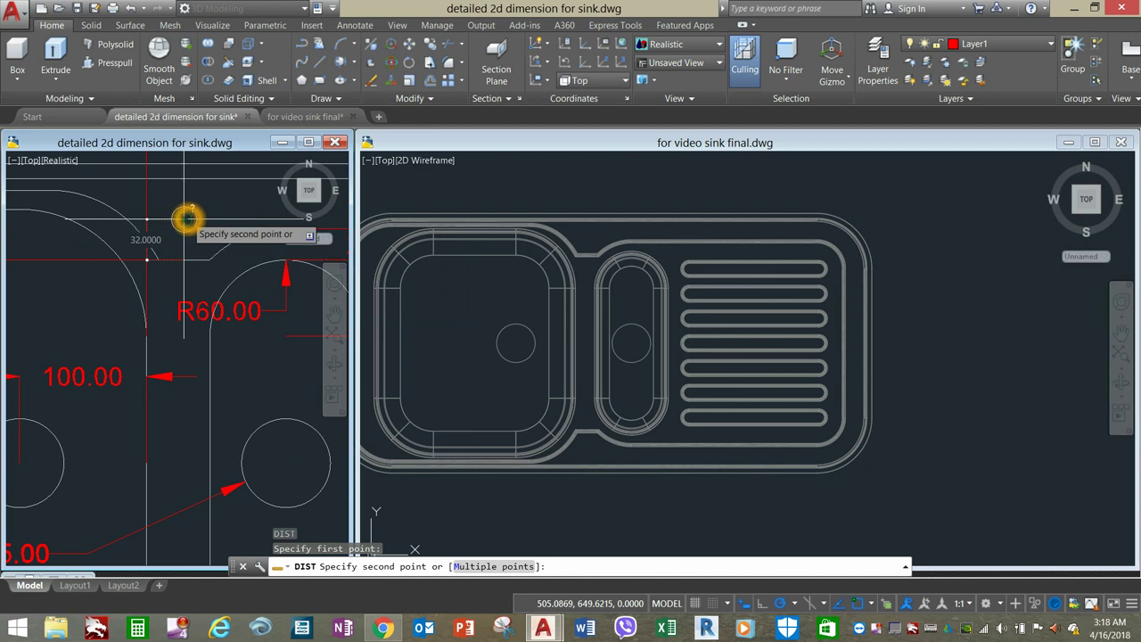
key(Escape)
- Draw a 20 mm diameter circle on the sink model, centred 32 mm above the midpoint of the short edge between the bowls
click(542, 219)
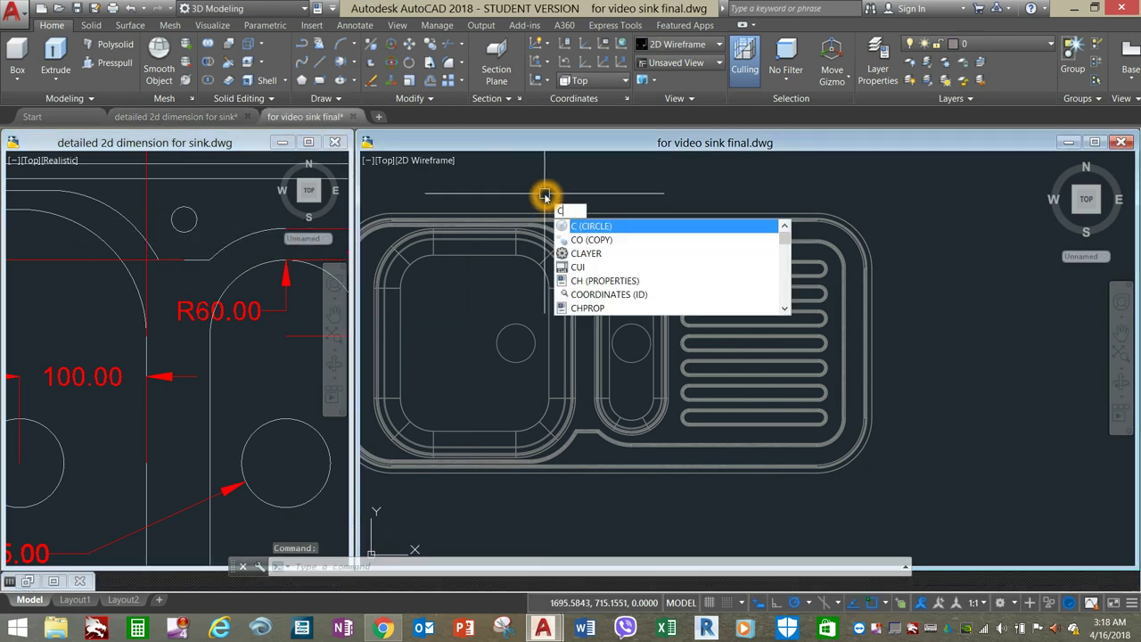
key(Return)
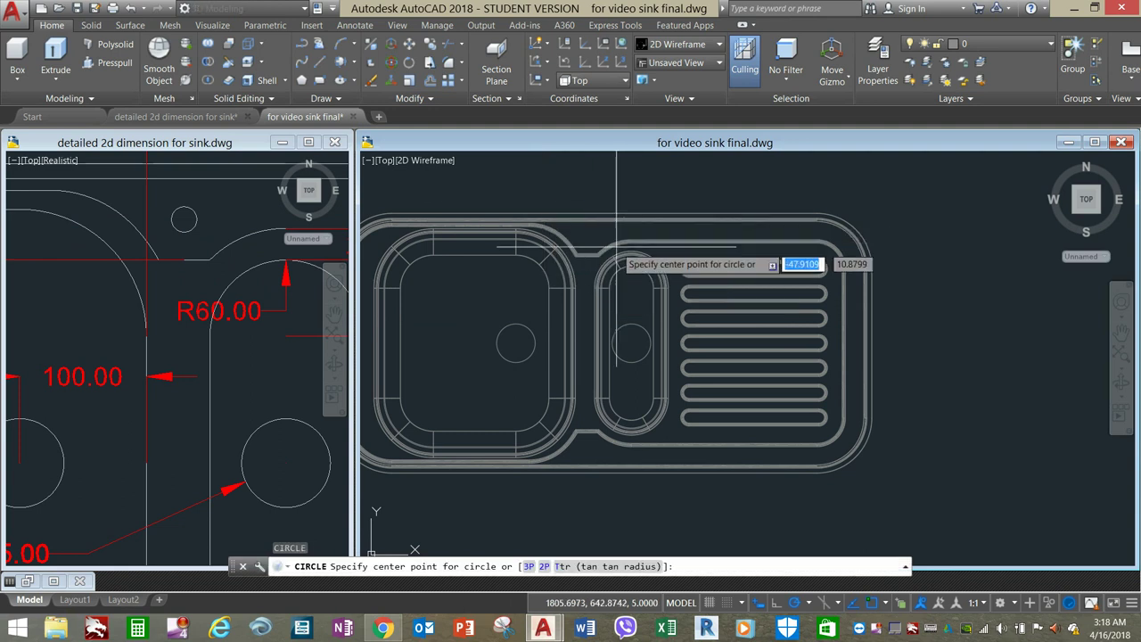
scroll(587, 263, up, 7)
scroll(595, 253, down, 2)
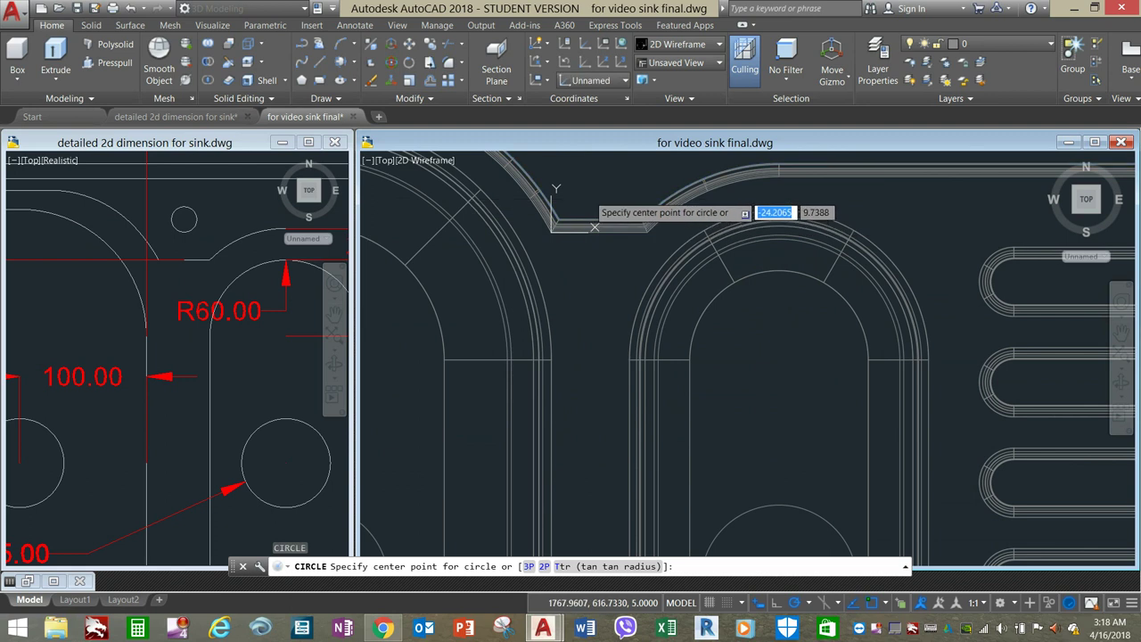
scroll(594, 254, up, 2)
click(591, 256)
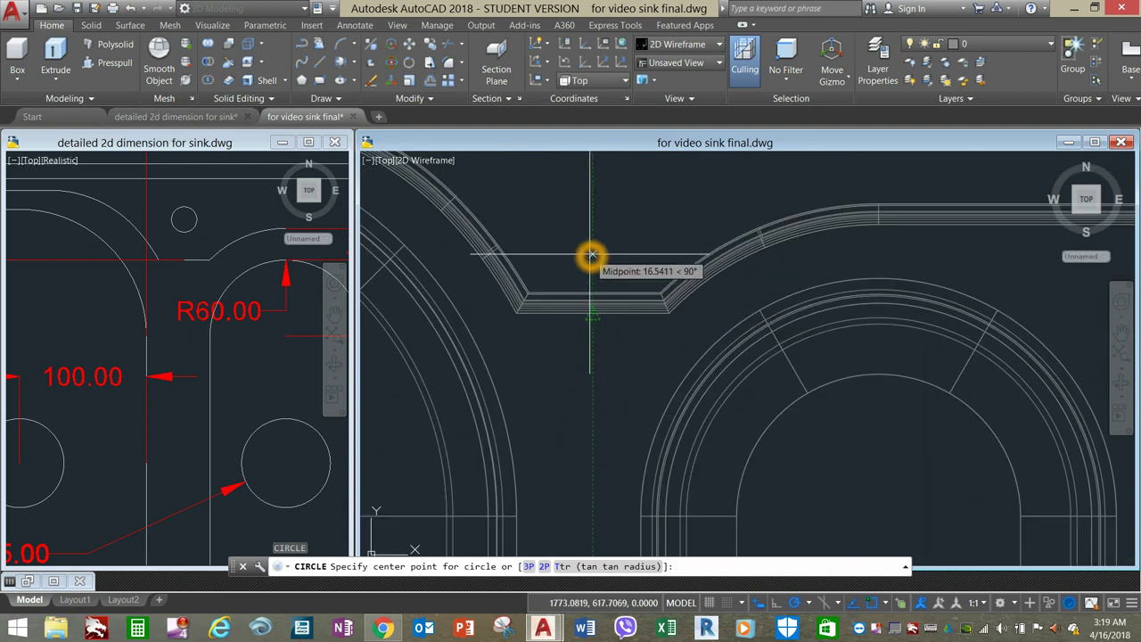
text(32)
key(Return)
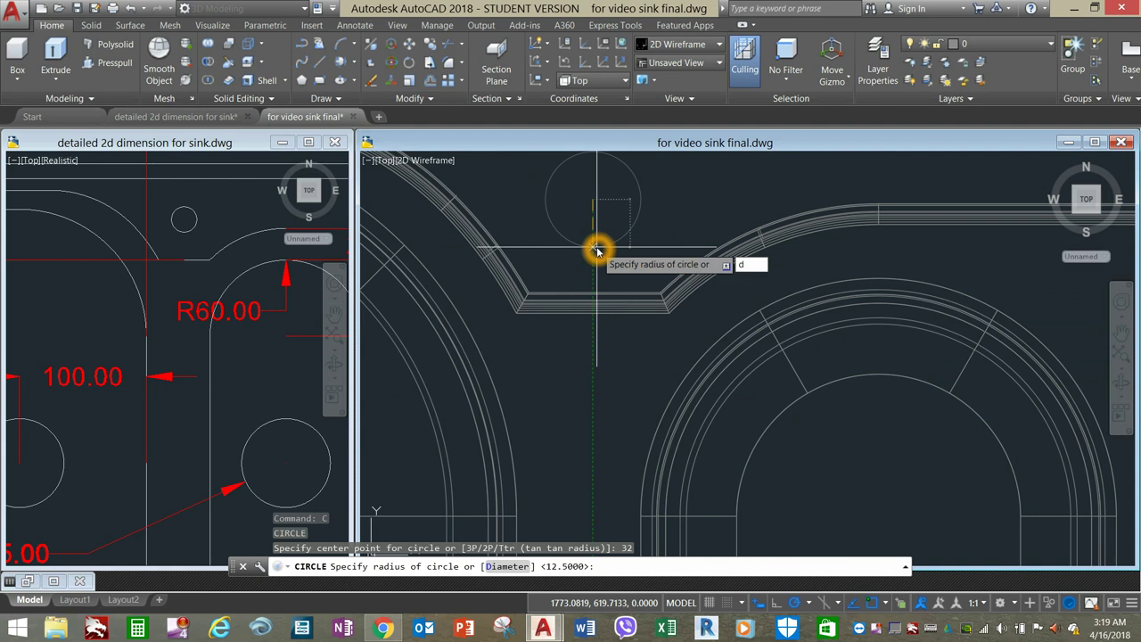
text(d)
key(Return)
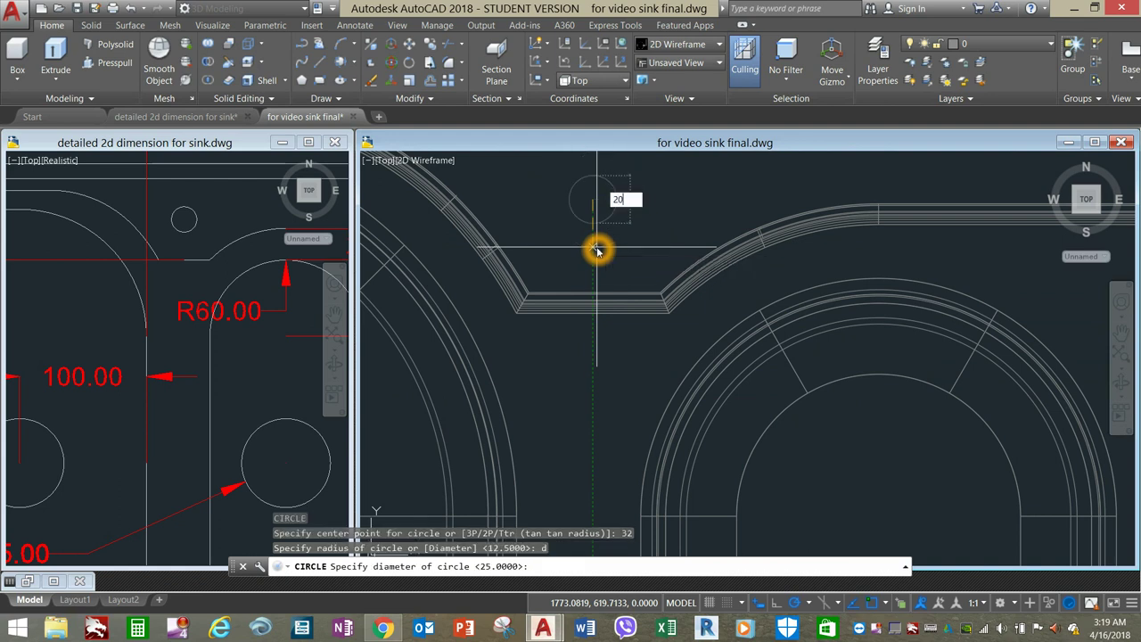
text(20)
key(Return)
scroll(606, 283, down, 5)
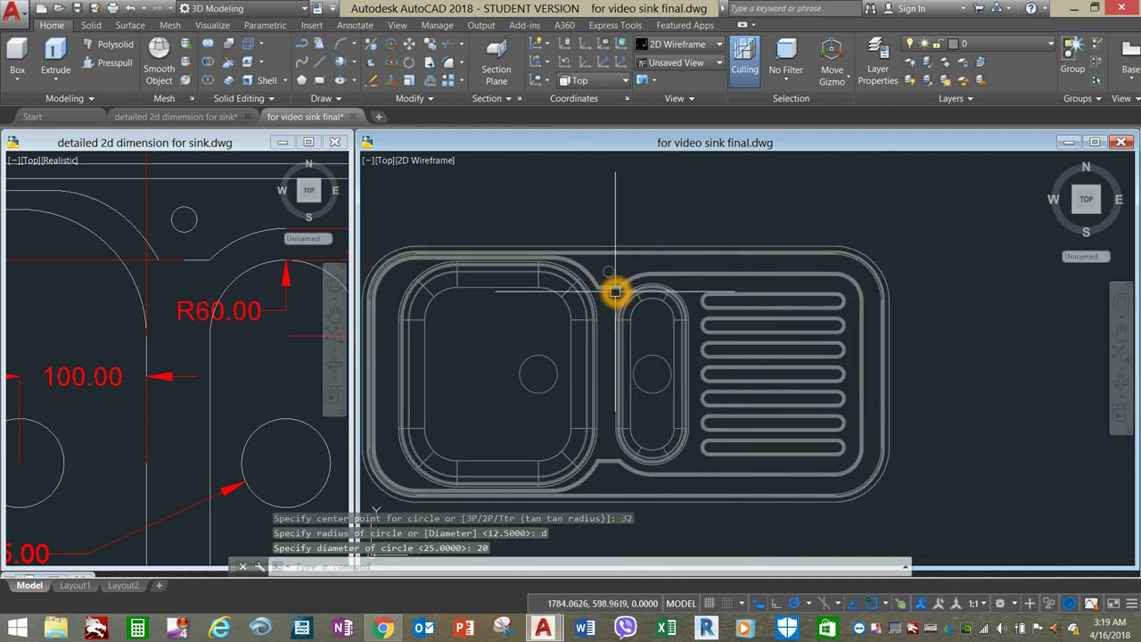
- Extrude both drain circles downward into cylinders that pass below the bowl floors
shift+middle_drag(642, 369, 589, 298)
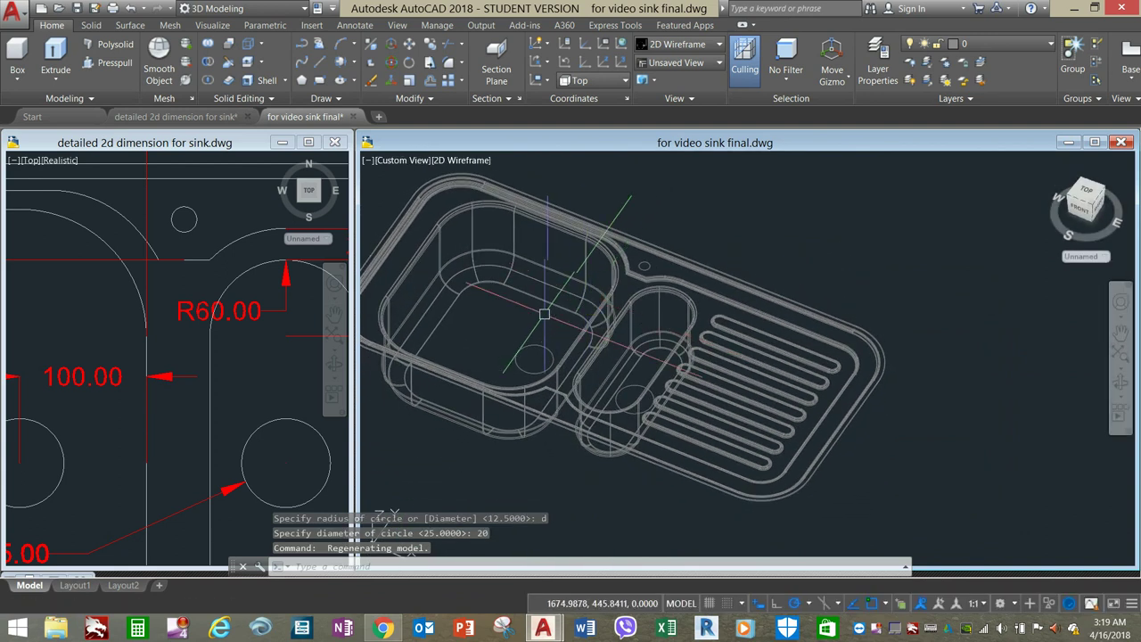
click(56, 54)
click(537, 348)
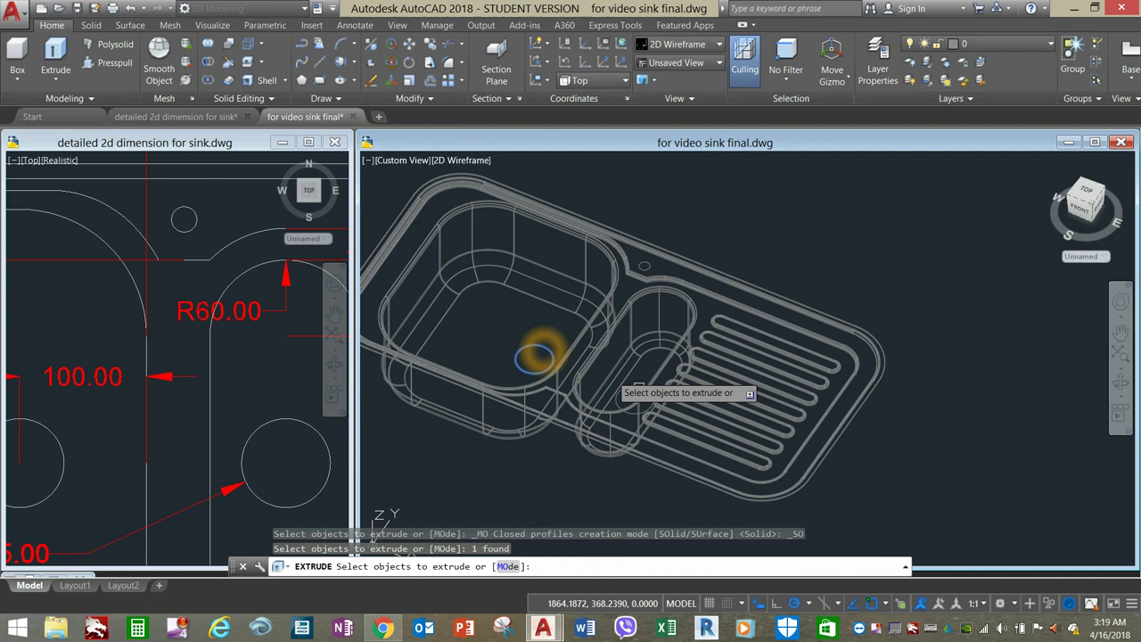
click(639, 386)
right_click(748, 227)
click(754, 227)
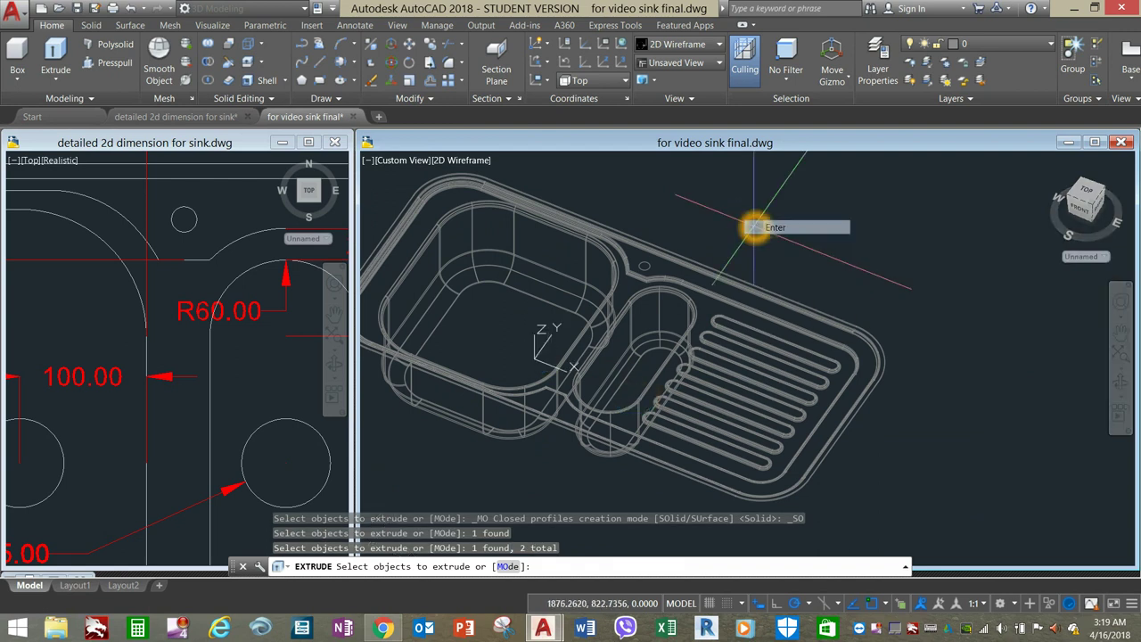
click(897, 407)
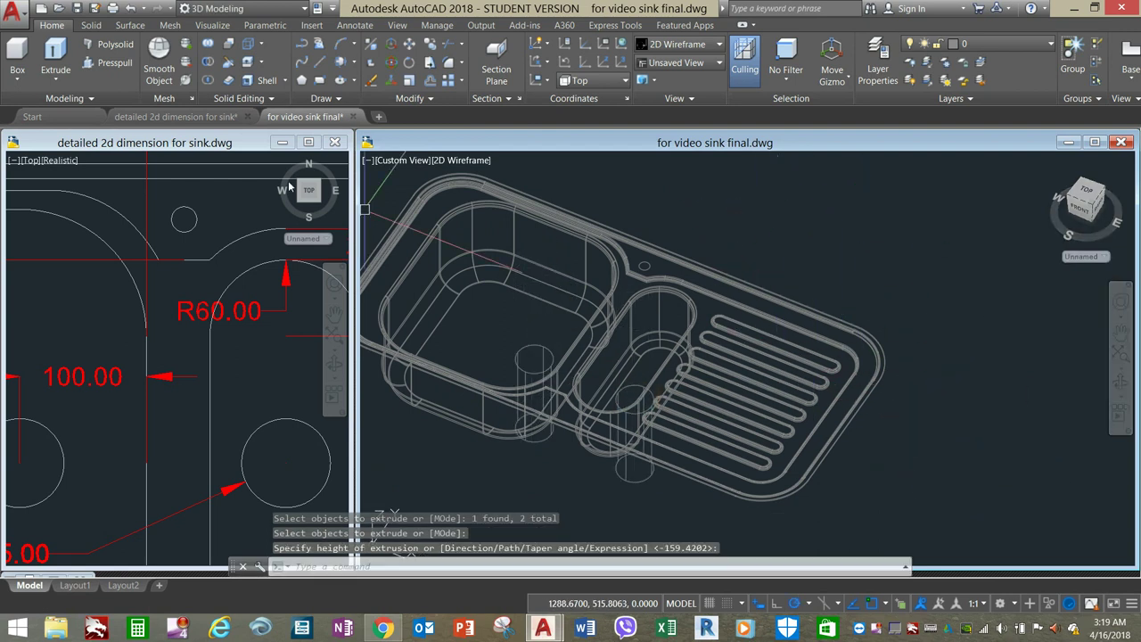
- Extrude the 20 mm circle behind the bowls upward into a cylinder about 136 mm tall
click(56, 55)
scroll(655, 268, up, 2)
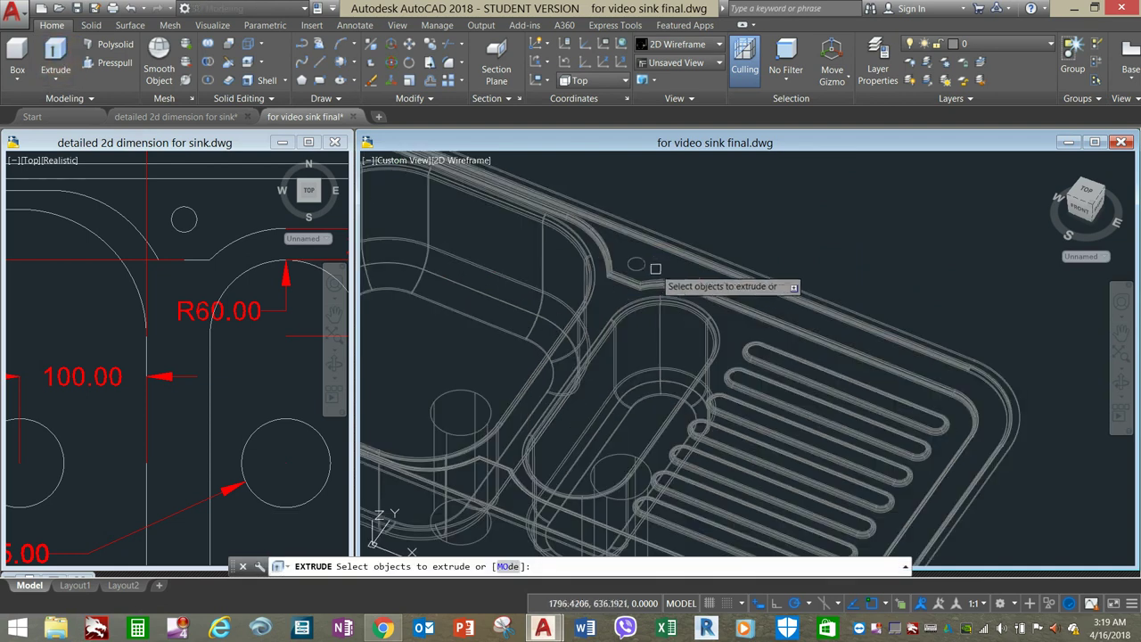
scroll(649, 262, up, 2)
click(644, 262)
right_click(721, 208)
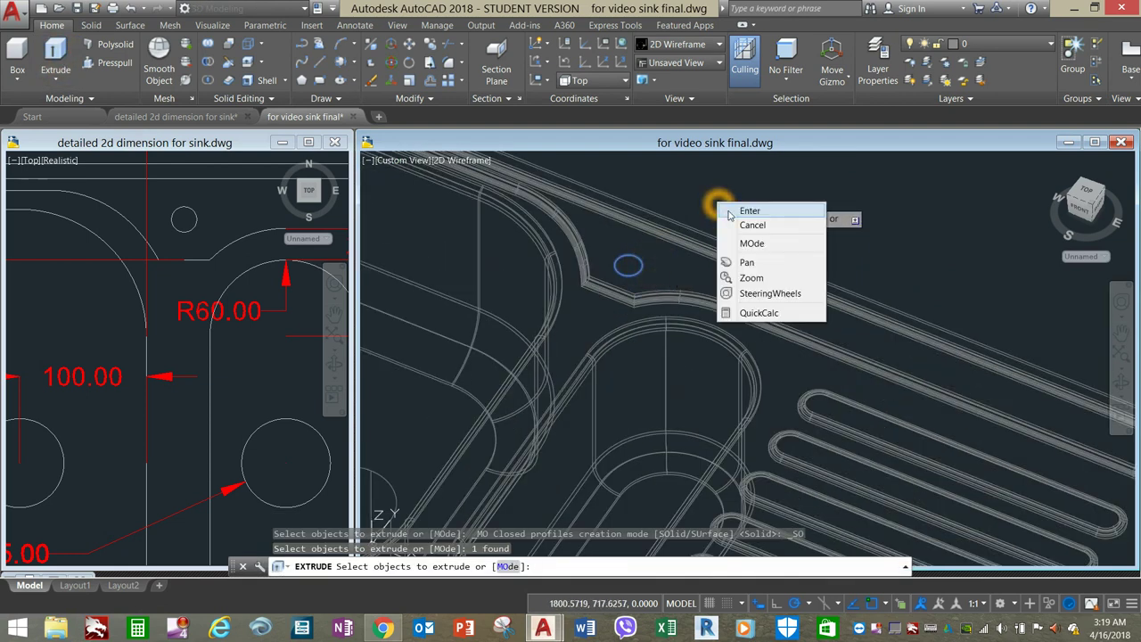
click(729, 211)
scroll(730, 211, down, 4)
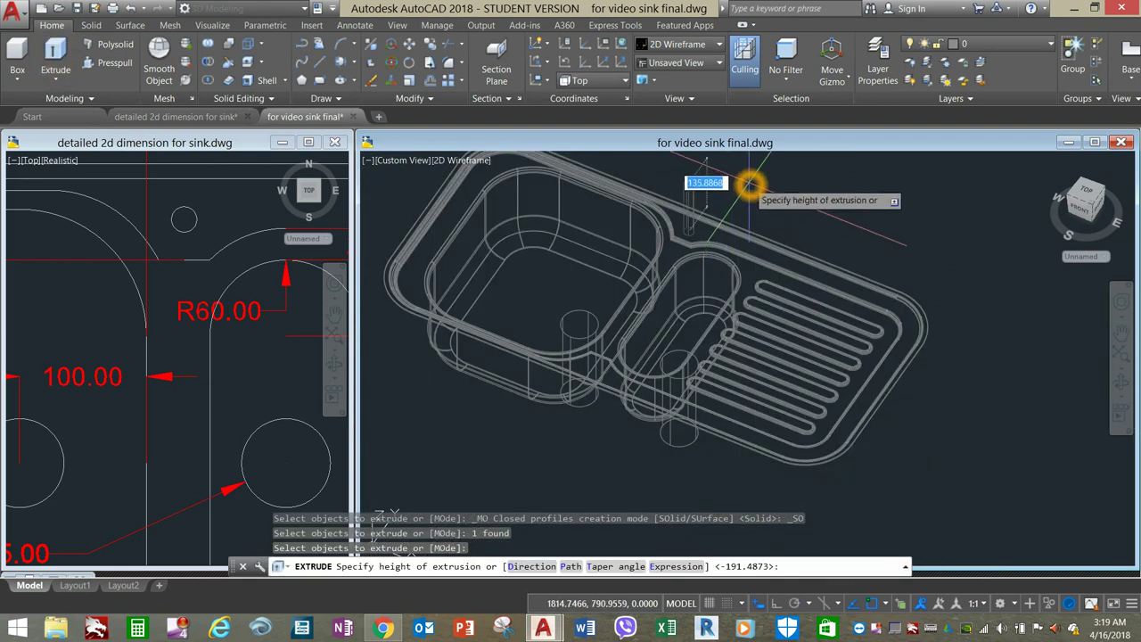
click(750, 183)
- Move the small rear cylinder straight down so it passes through the sink's rim
click(689, 204)
right_click(831, 182)
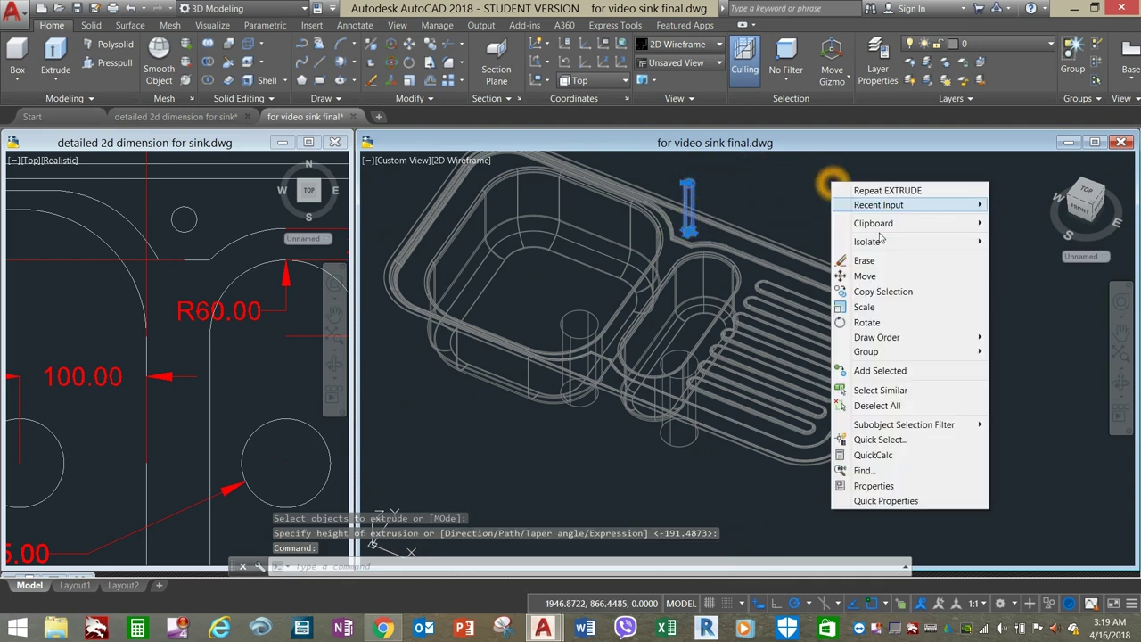
click(897, 278)
click(980, 260)
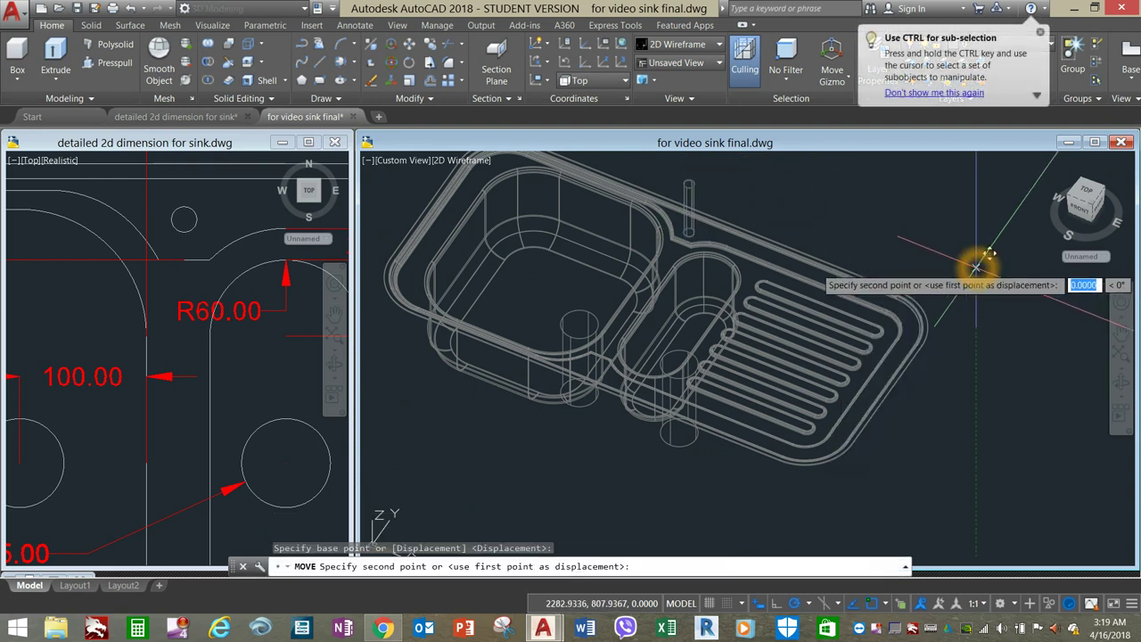
click(989, 274)
- Move both drain cylinders slightly upward along Z so they still cross the bowl floors
click(562, 323)
click(674, 437)
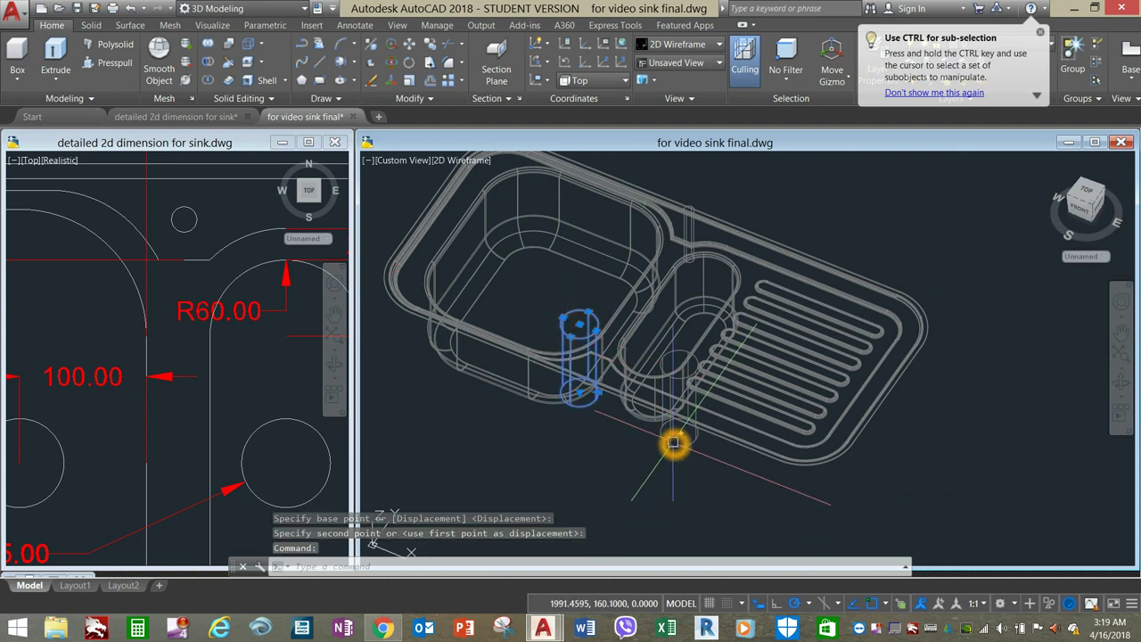
right_click(803, 228)
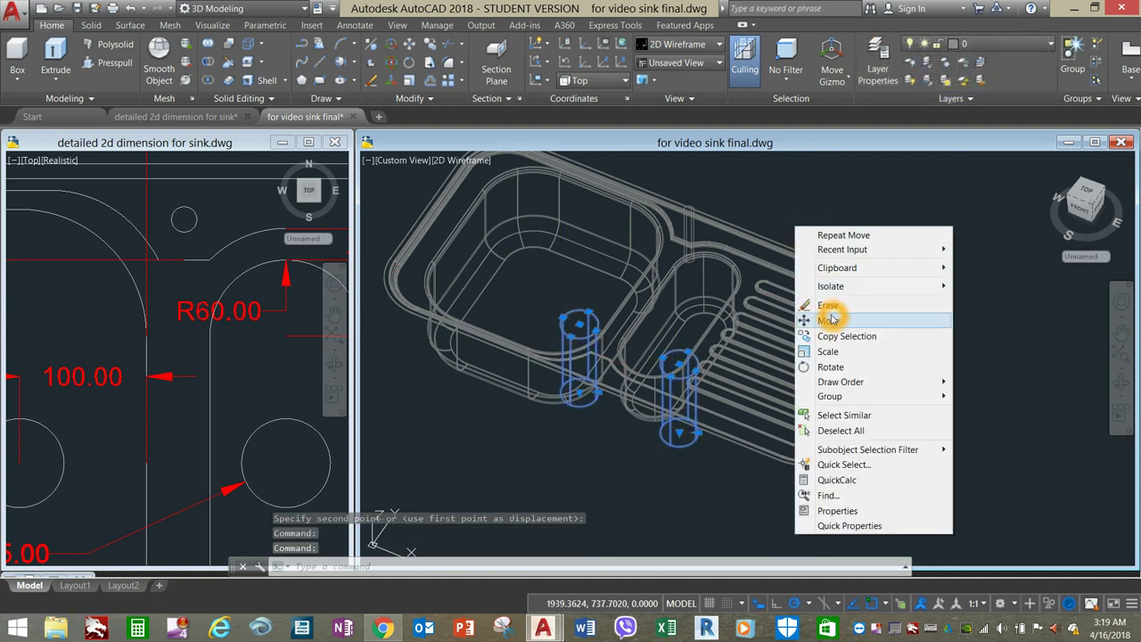
click(831, 314)
click(958, 400)
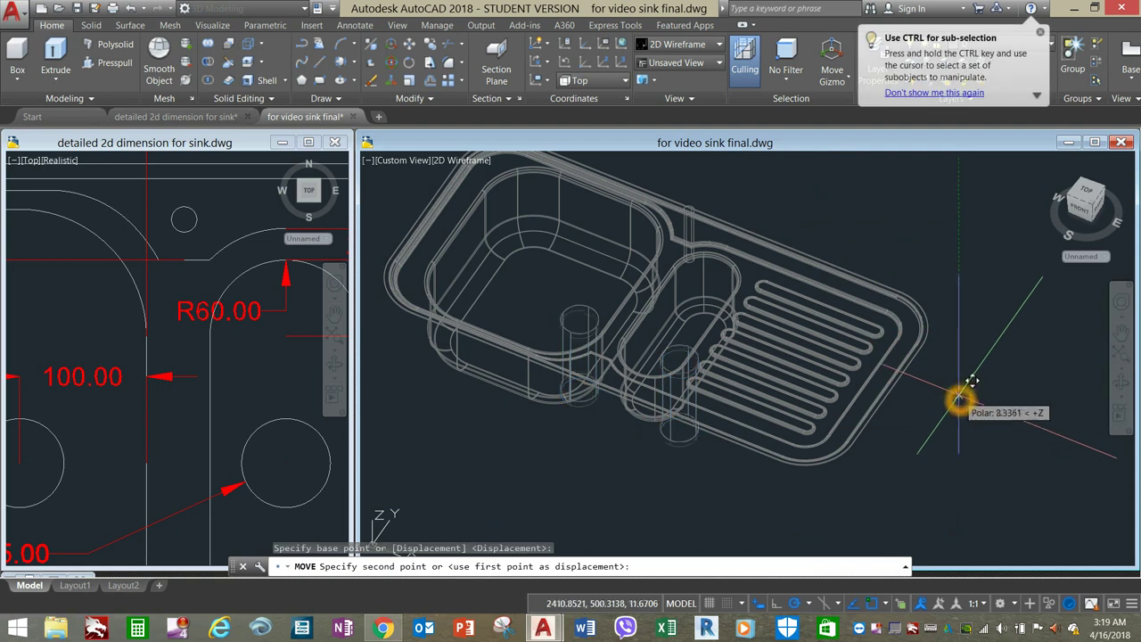
click(956, 385)
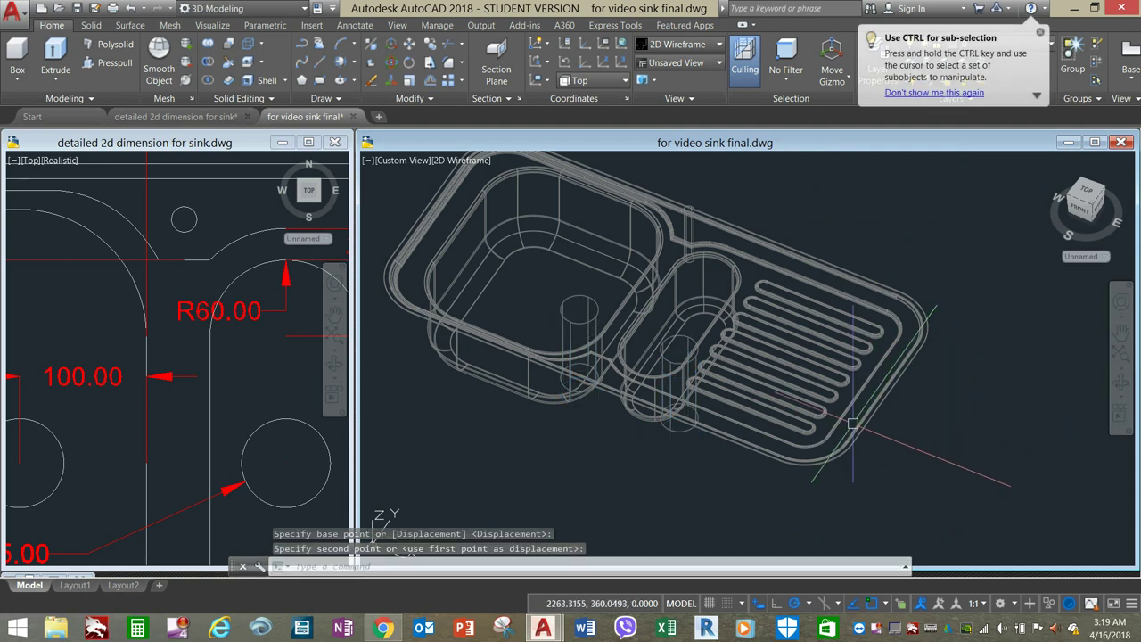
scroll(865, 423, up, 3)
scroll(867, 426, down, 4)
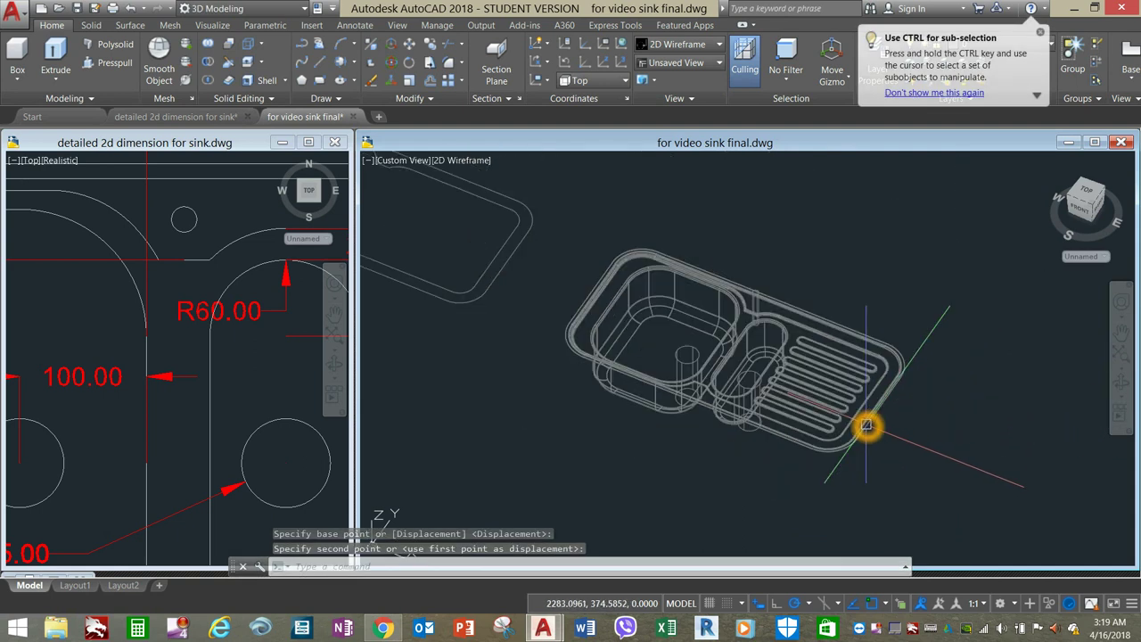
click(210, 69)
scroll(629, 385, up, 2)
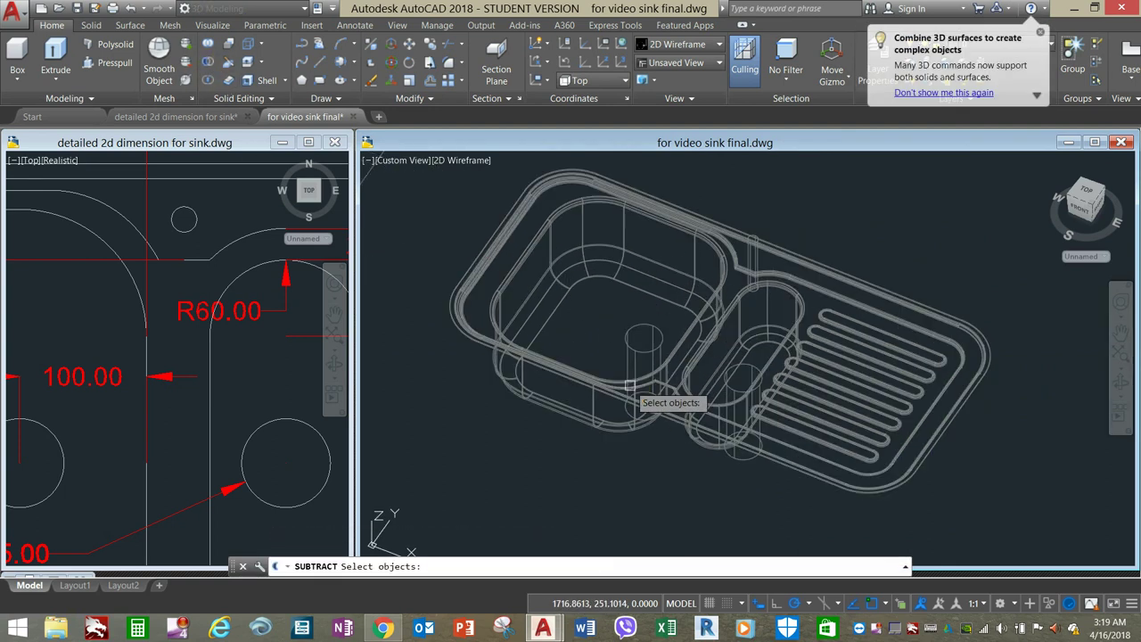
click(628, 387)
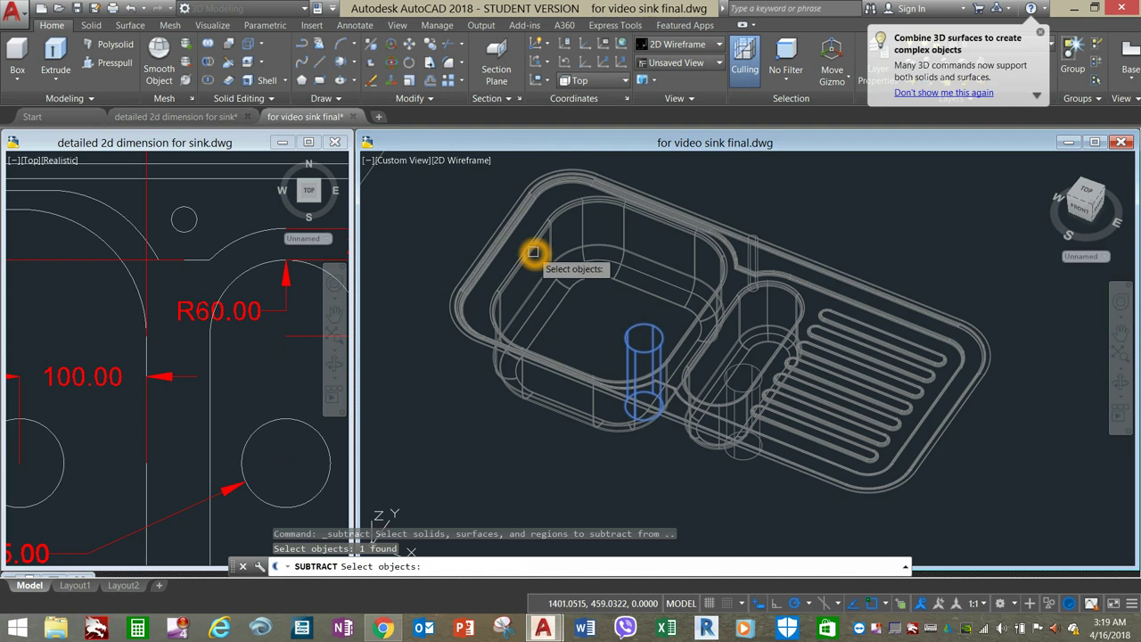
key(Escape)
- Subtract the two drain cylinders and the small rear cylinder from the sink body, and display the model in the Realistic visual style
click(212, 69)
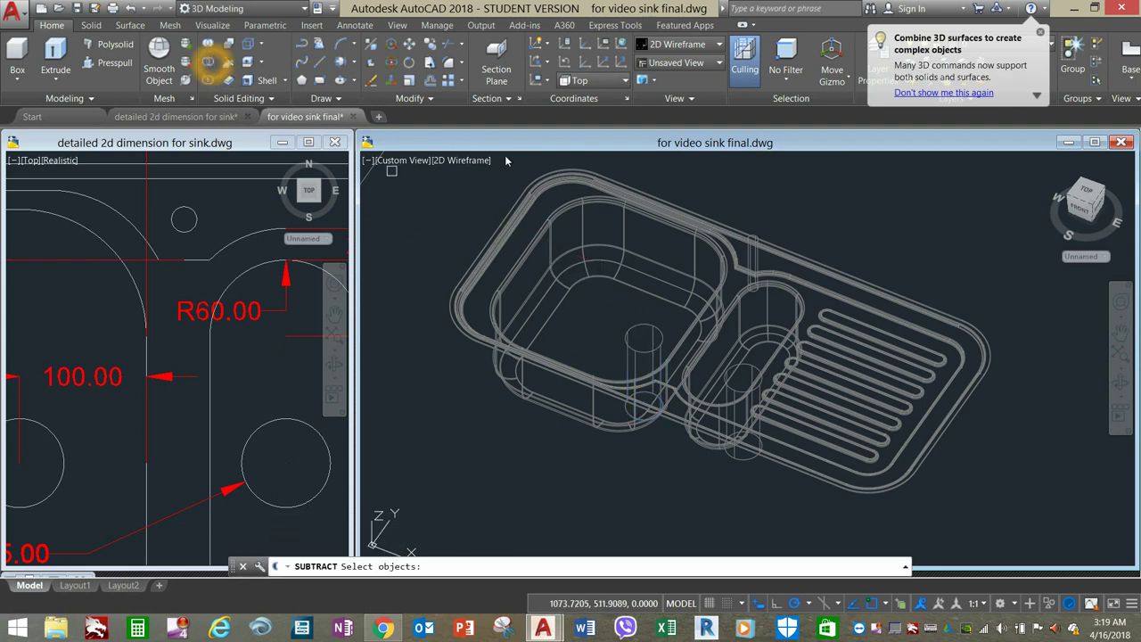
click(578, 193)
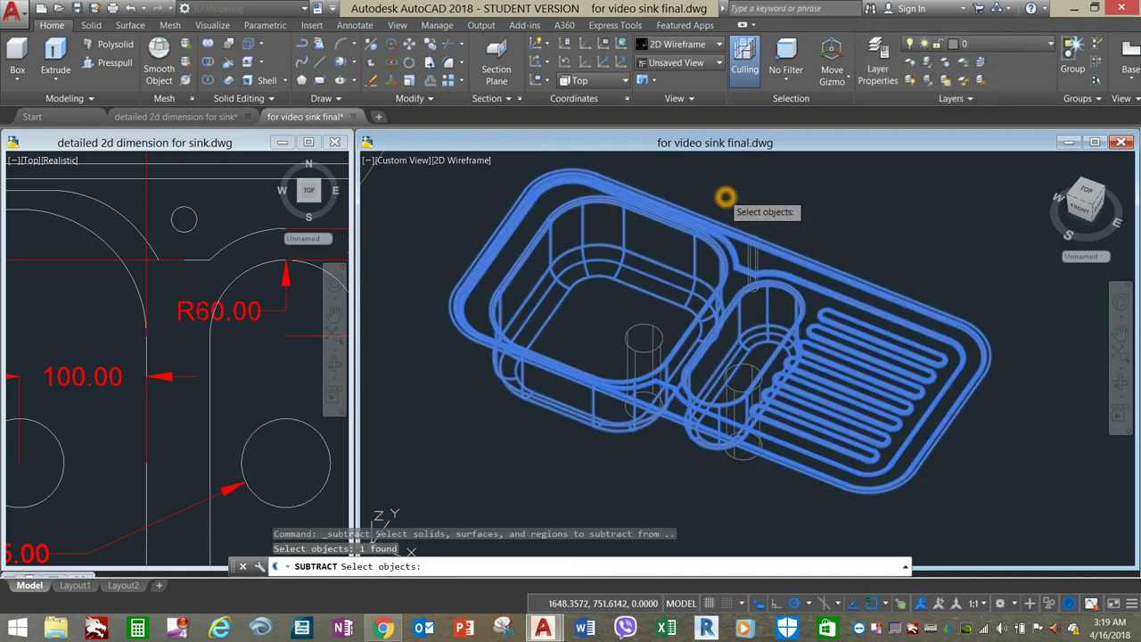
key(Return)
click(654, 325)
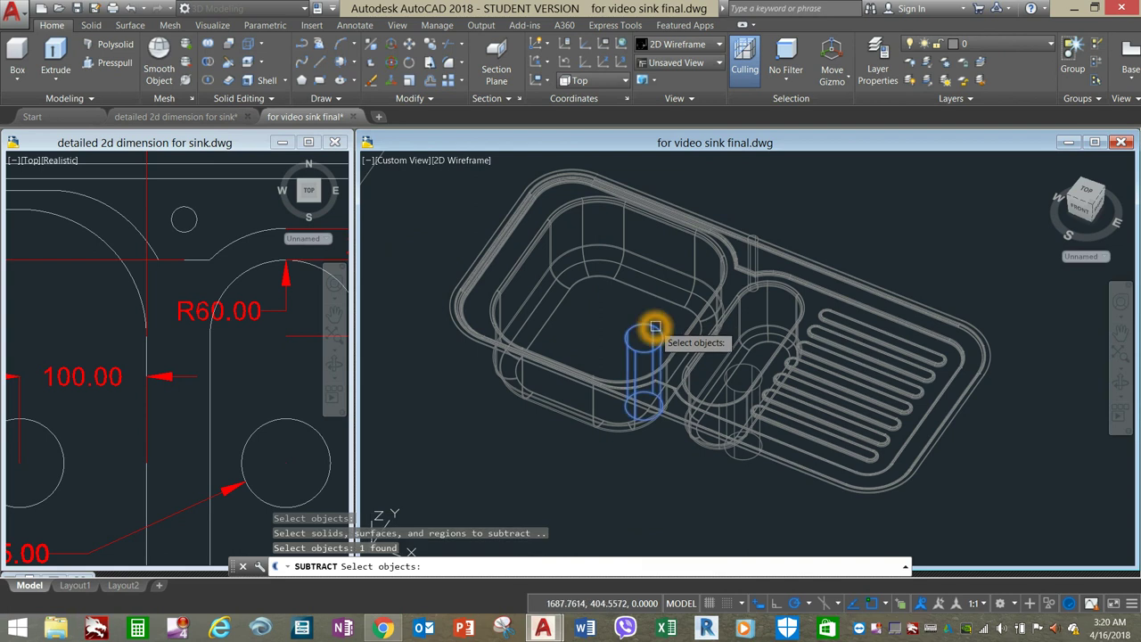
click(746, 368)
scroll(759, 252, up, 4)
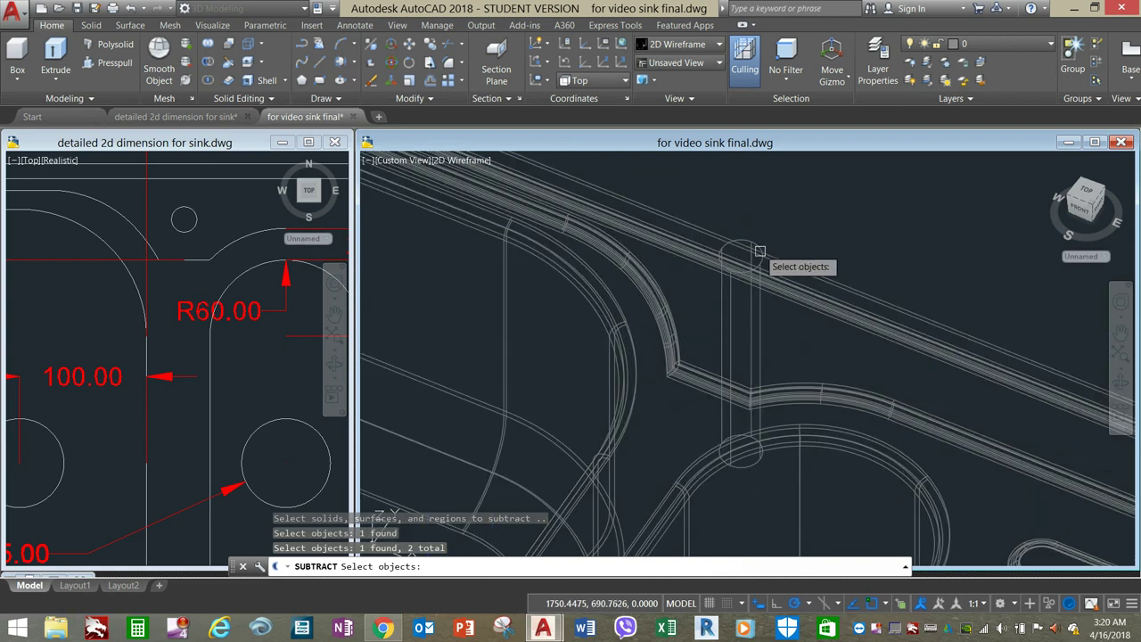
click(755, 327)
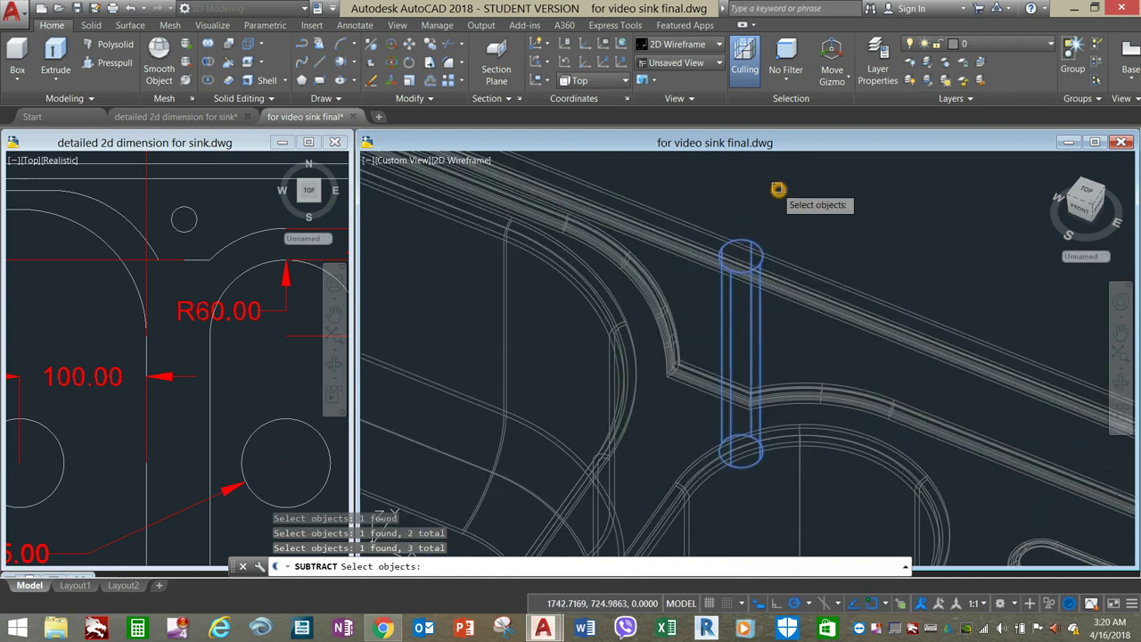
key(Return)
scroll(776, 192, down, 3)
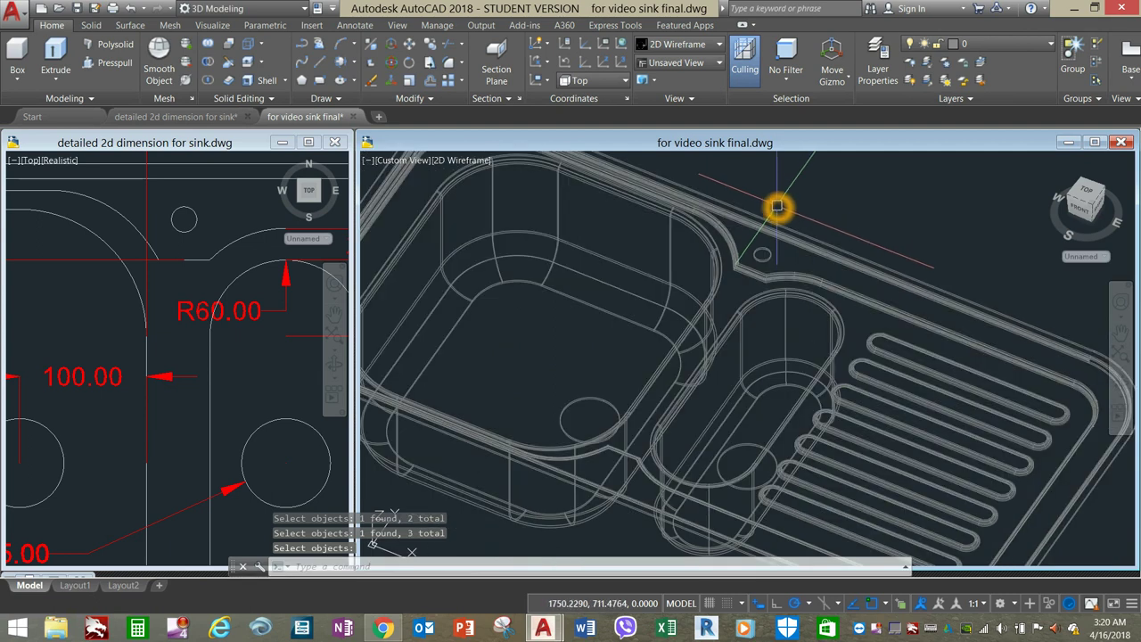
click(678, 44)
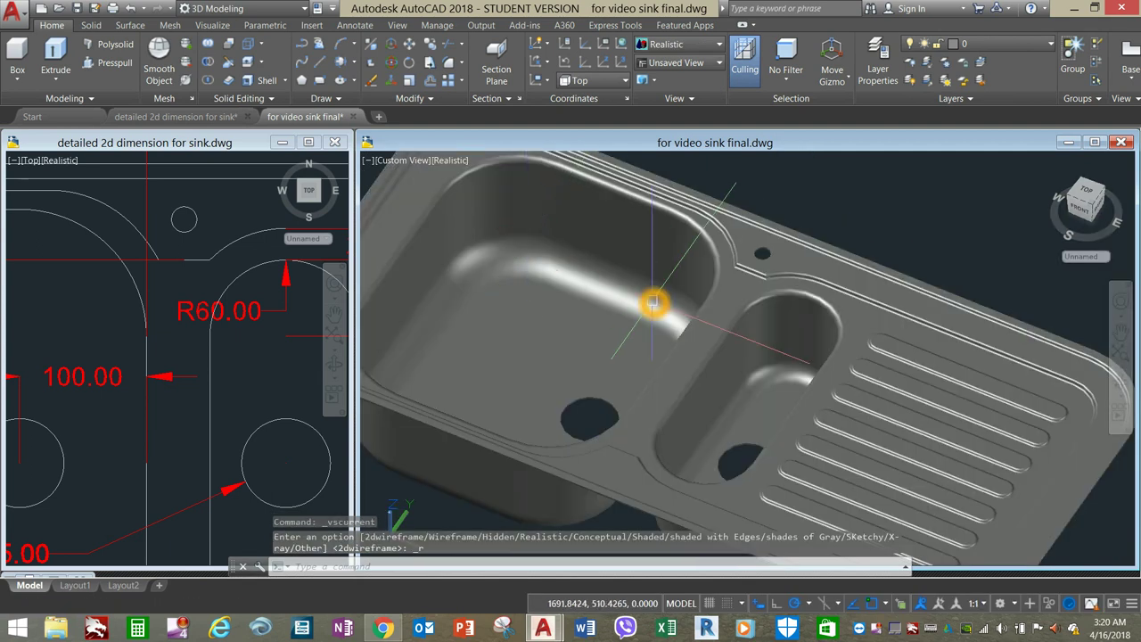
- Examine the fillet notes on the annotated 3D sink in the reference drawing for the hole edge radii
click(233, 357)
scroll(234, 356, down, 5)
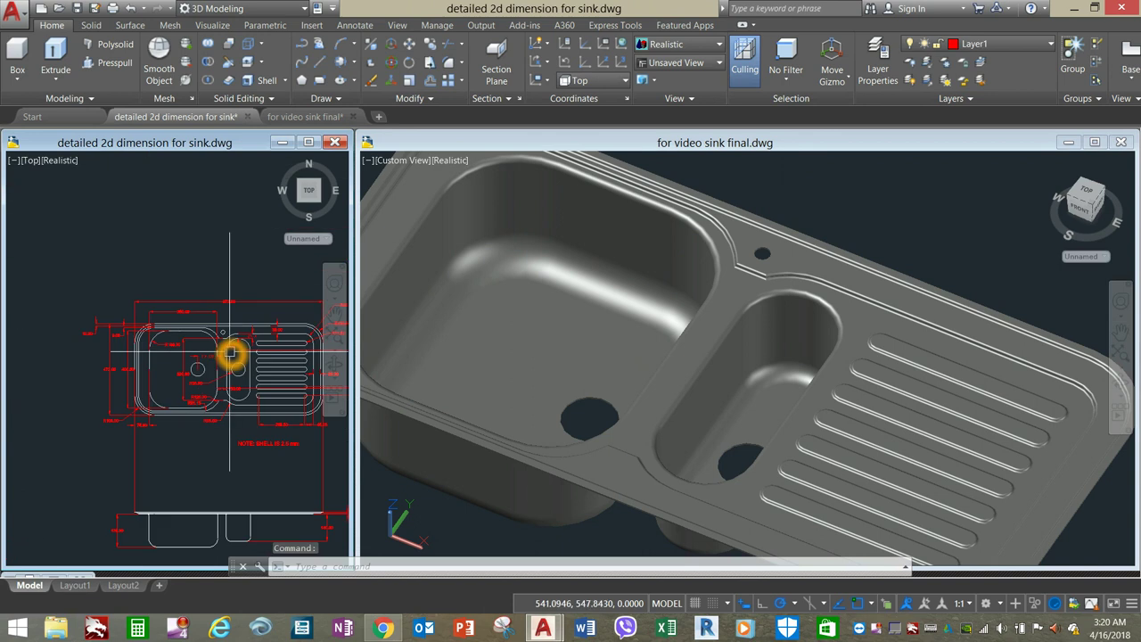
middle_drag(234, 357, 29, 267)
scroll(140, 280, up, 6)
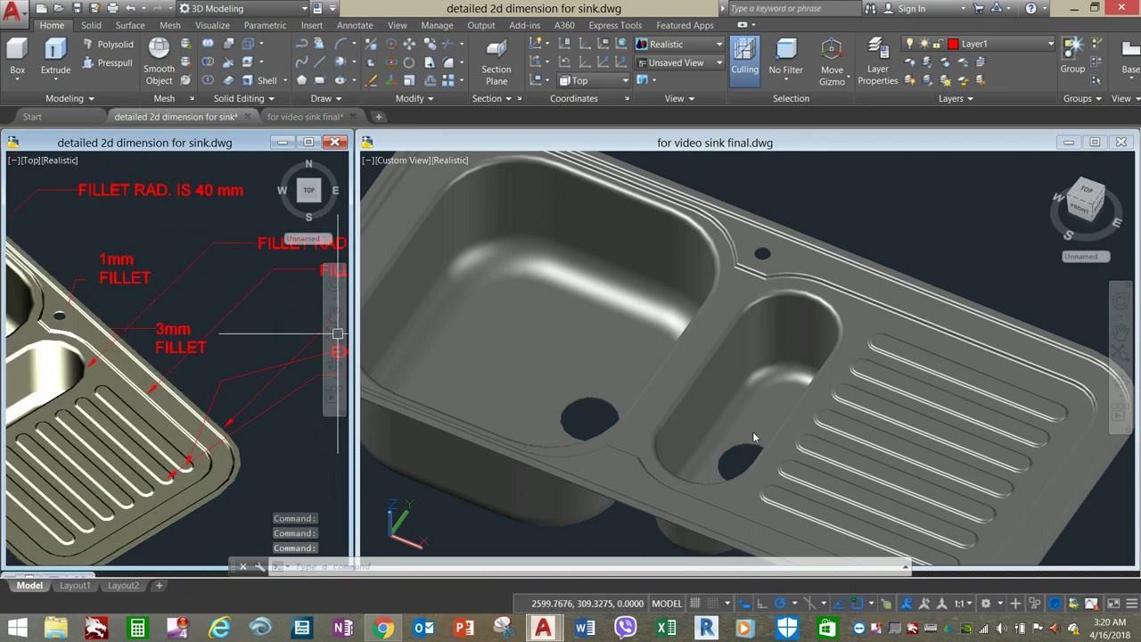
scroll(284, 256, down, 5)
- Fillet the upper edges of both drain holes in the sink model with a 3 mm radius, selecting them as edge chains
click(563, 160)
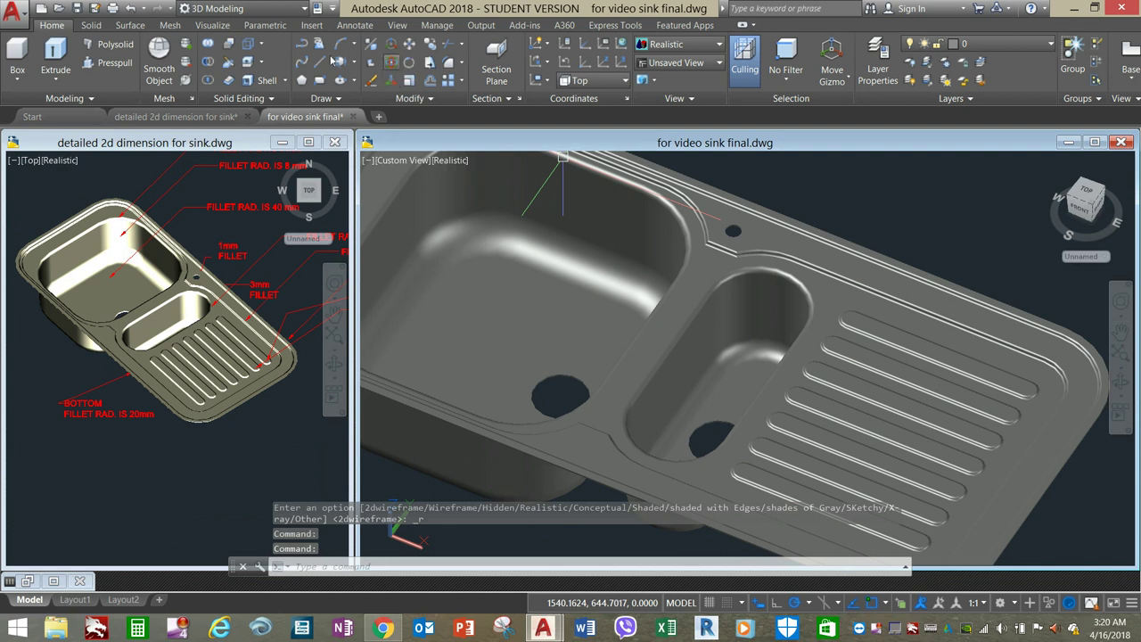
click(92, 26)
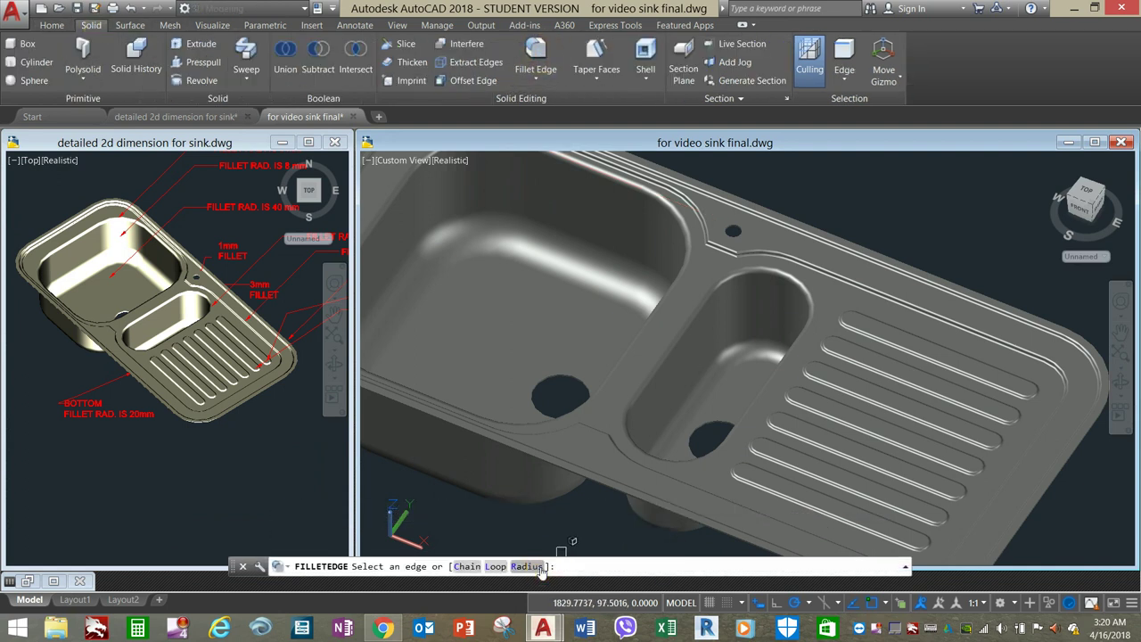
click(539, 567)
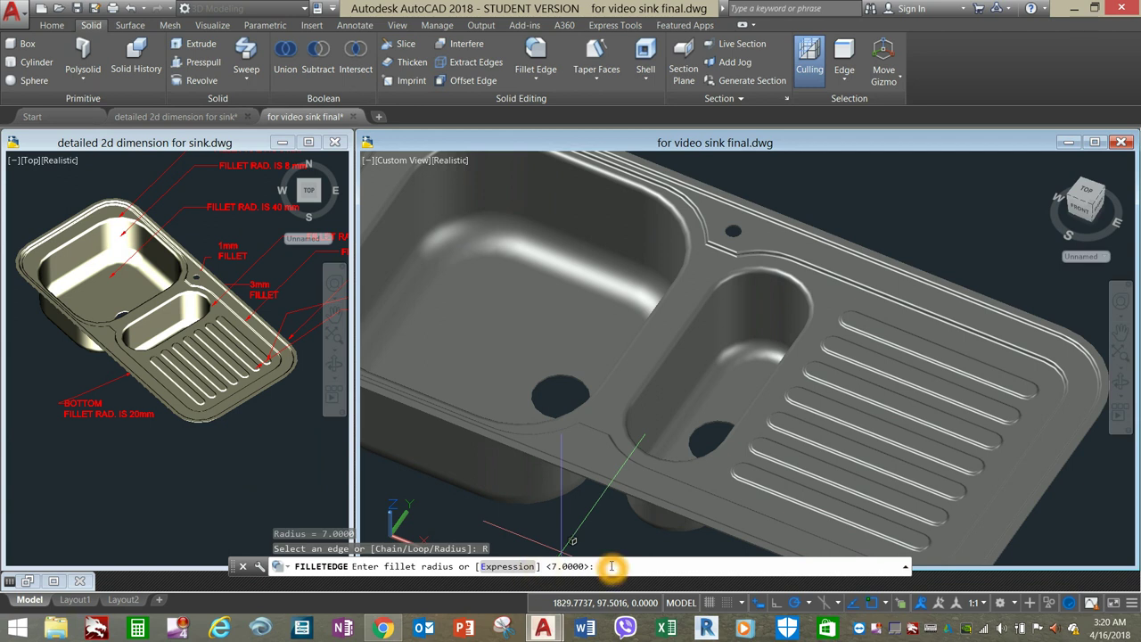
text(3)
key(Return)
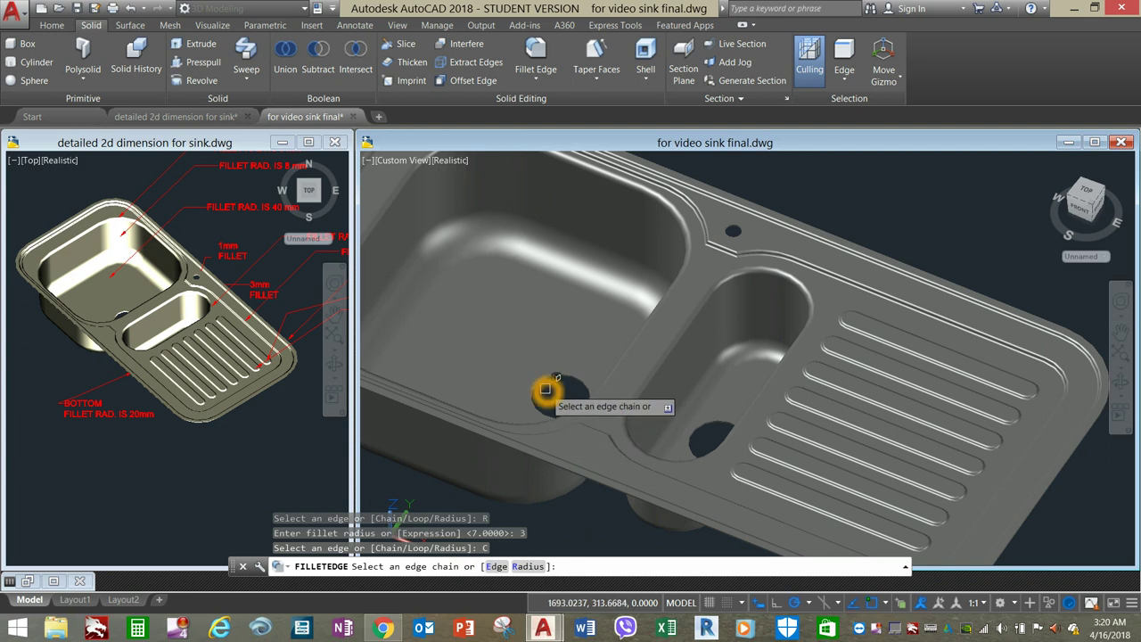
scroll(542, 384, up, 5)
click(522, 348)
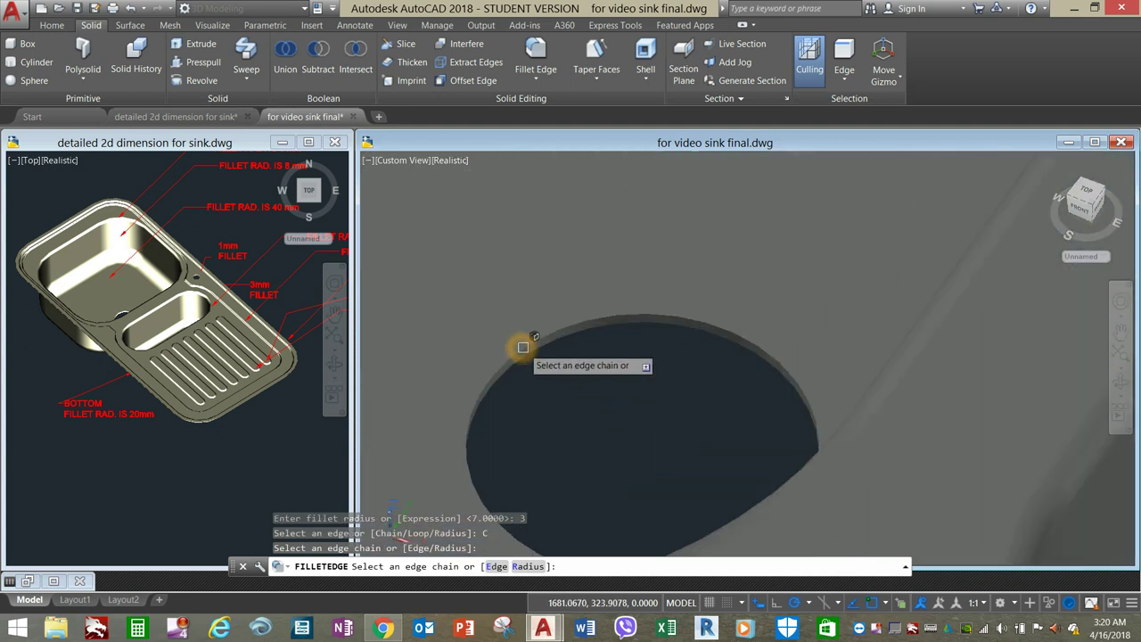
click(526, 351)
scroll(606, 384, down, 5)
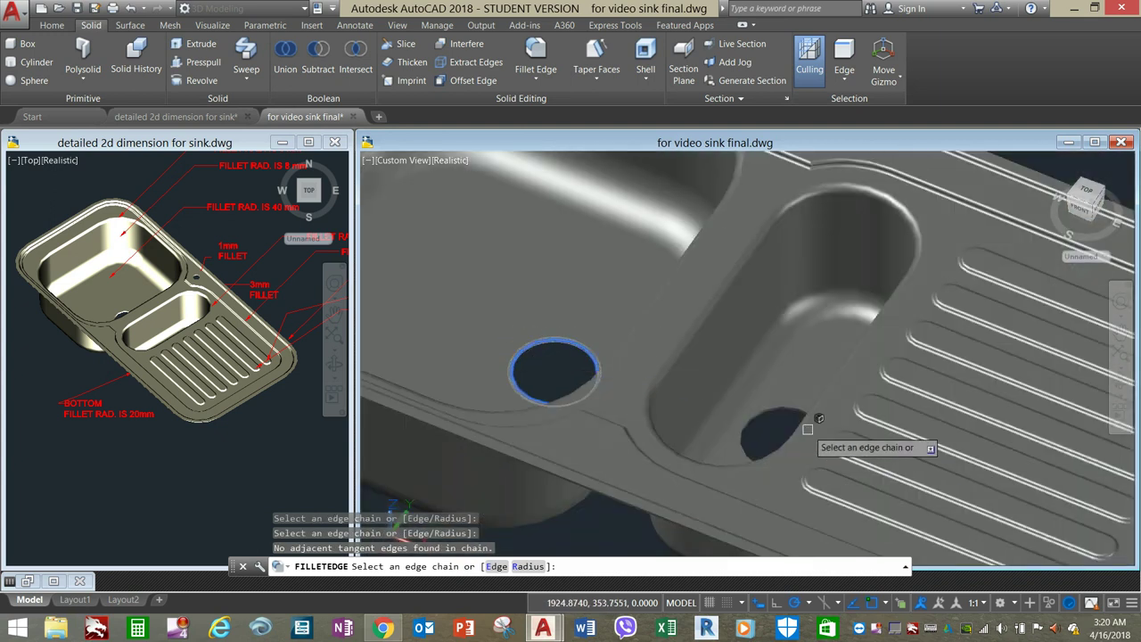
scroll(776, 392, up, 5)
click(720, 328)
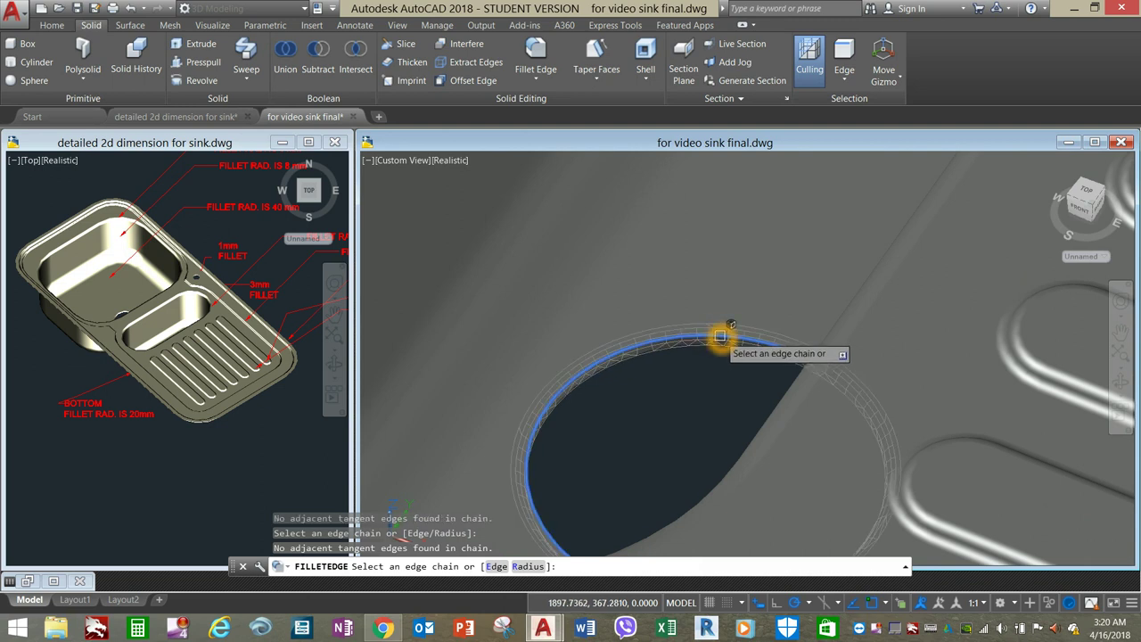
scroll(721, 325, down, 5)
right_click(724, 282)
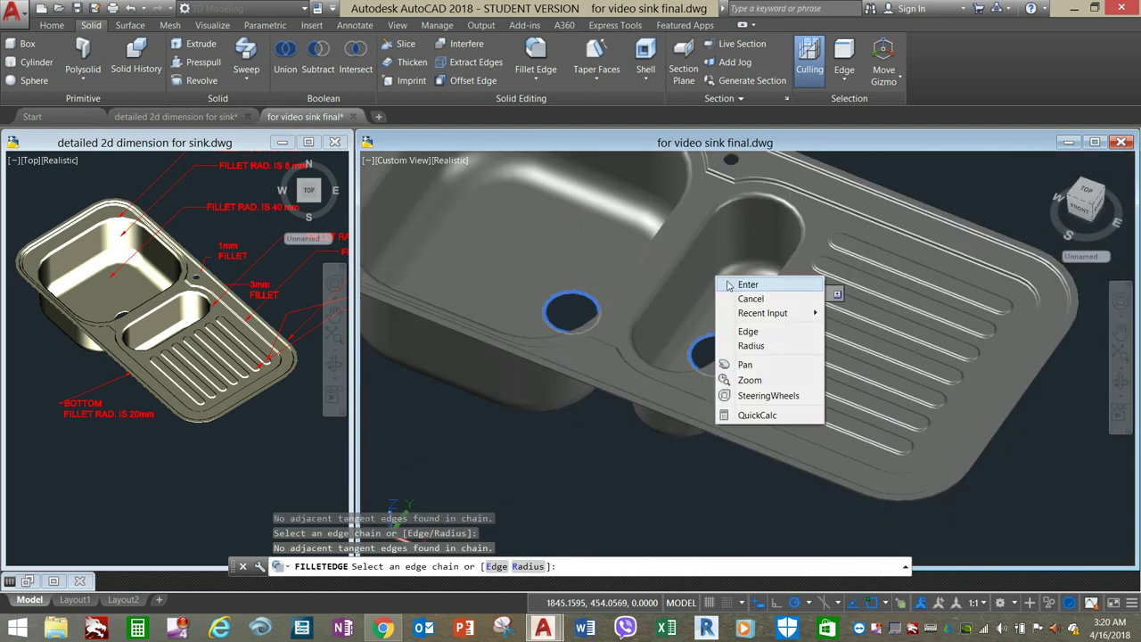
click(748, 284)
right_click(730, 287)
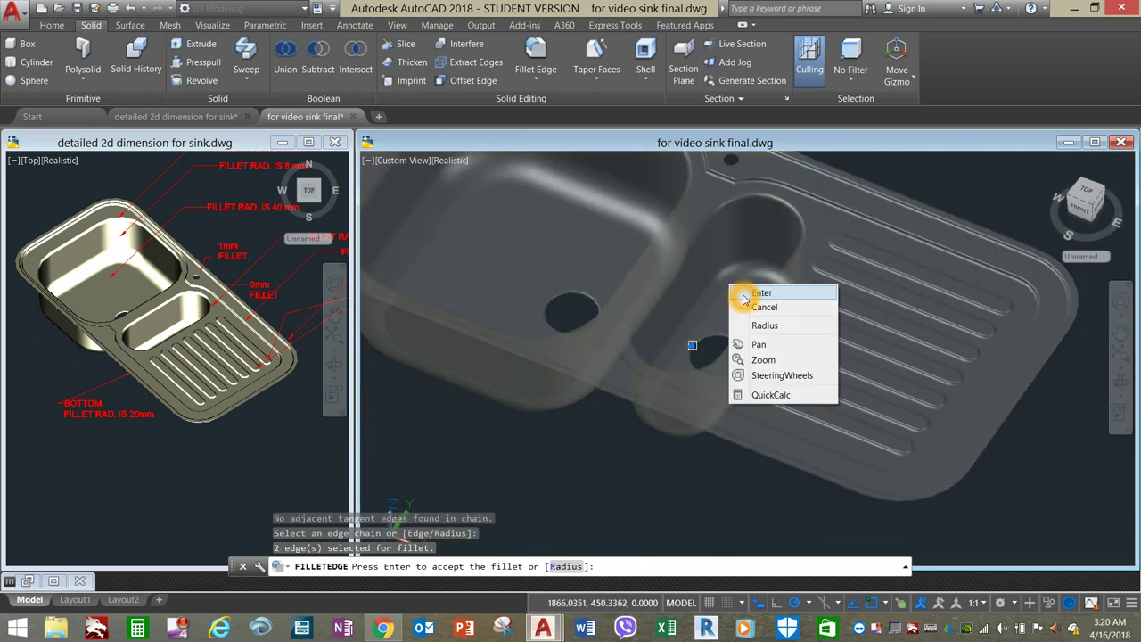
click(759, 293)
- Fillet the upper edge of the small rear hole with a 1 mm radius, selecting it as an edge chain
scroll(747, 293, up, 3)
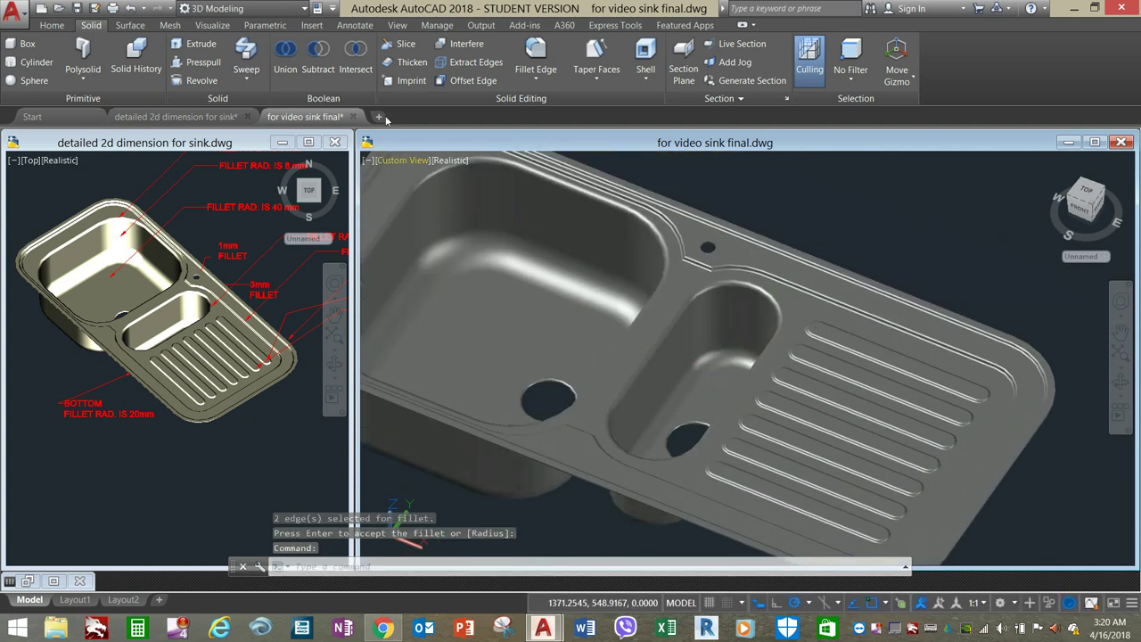
click(535, 56)
click(519, 567)
click(596, 566)
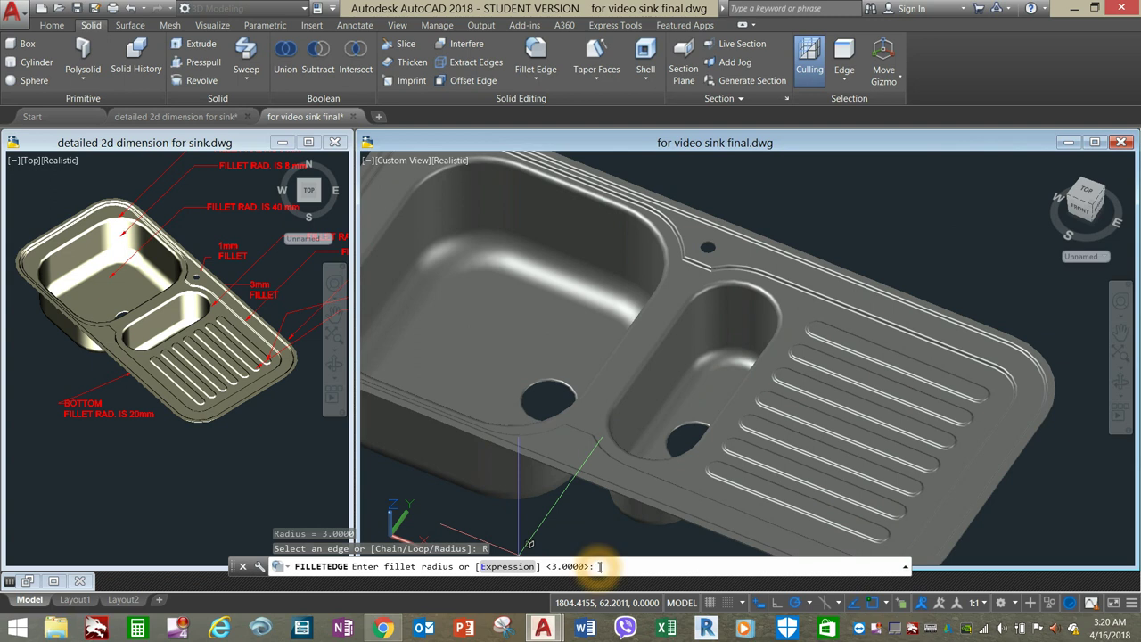
text(1)
key(Return)
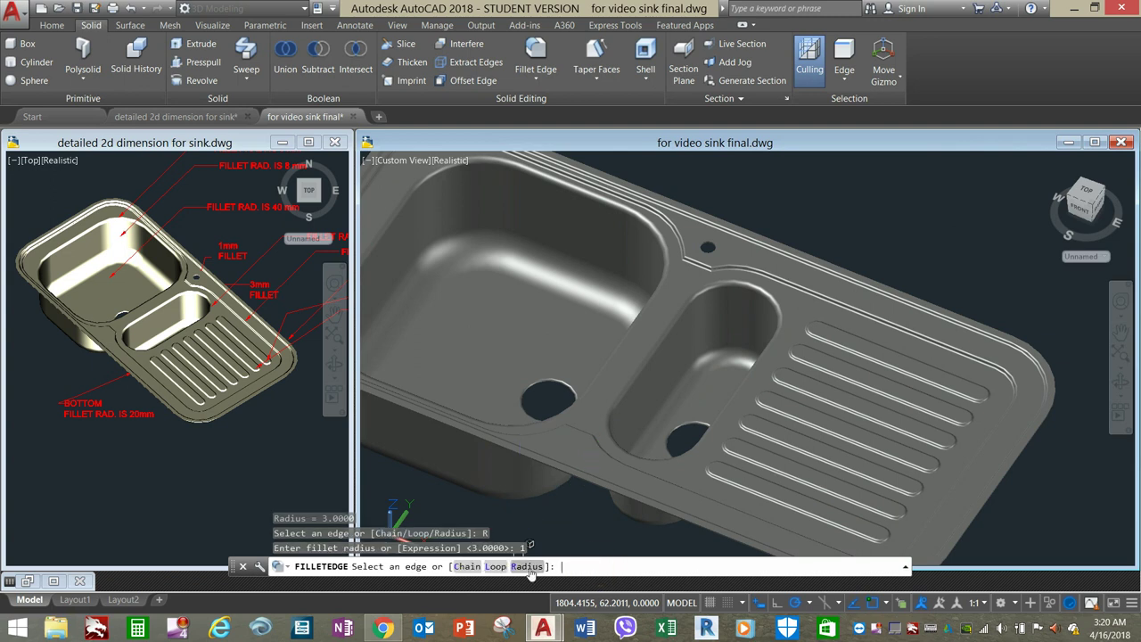
click(472, 566)
scroll(696, 228, up, 4)
middle_drag(683, 222, 635, 510)
scroll(712, 492, up, 5)
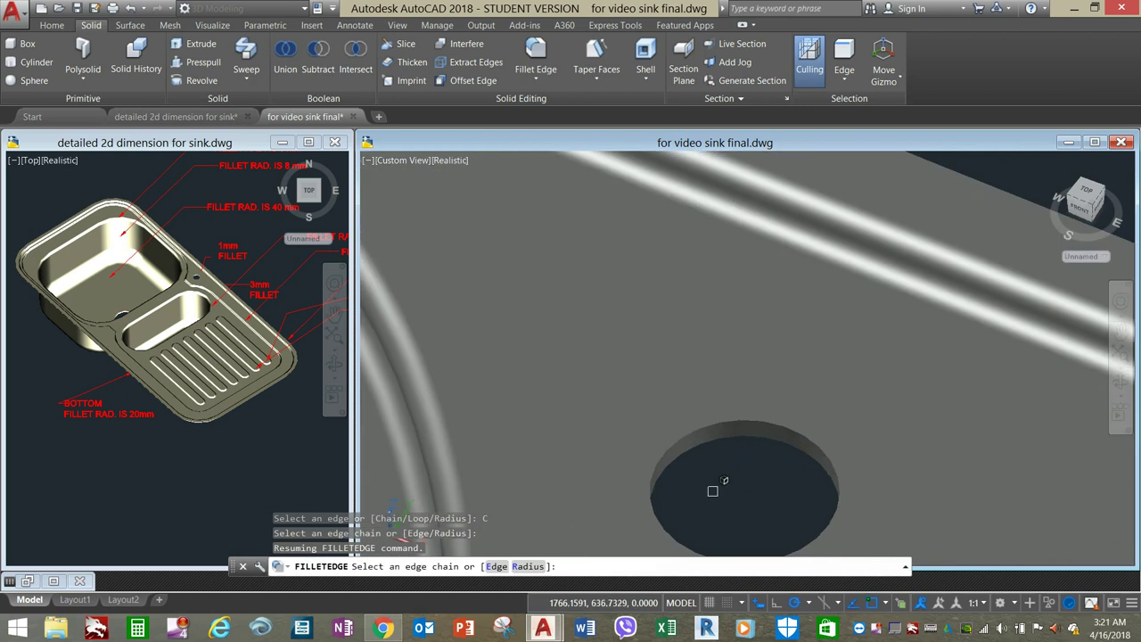
click(686, 438)
scroll(685, 435, down, 5)
right_click(686, 309)
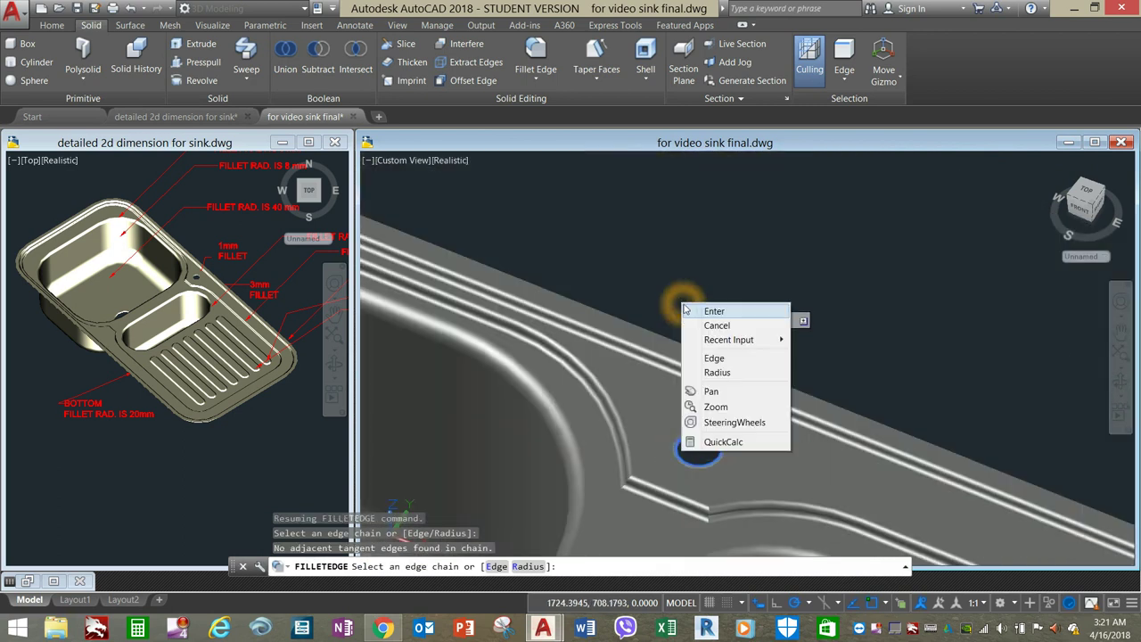
click(693, 310)
right_click(689, 307)
click(721, 330)
- Save the finished sink drawing after viewing the whole model from the front
scroll(722, 330, down, 6)
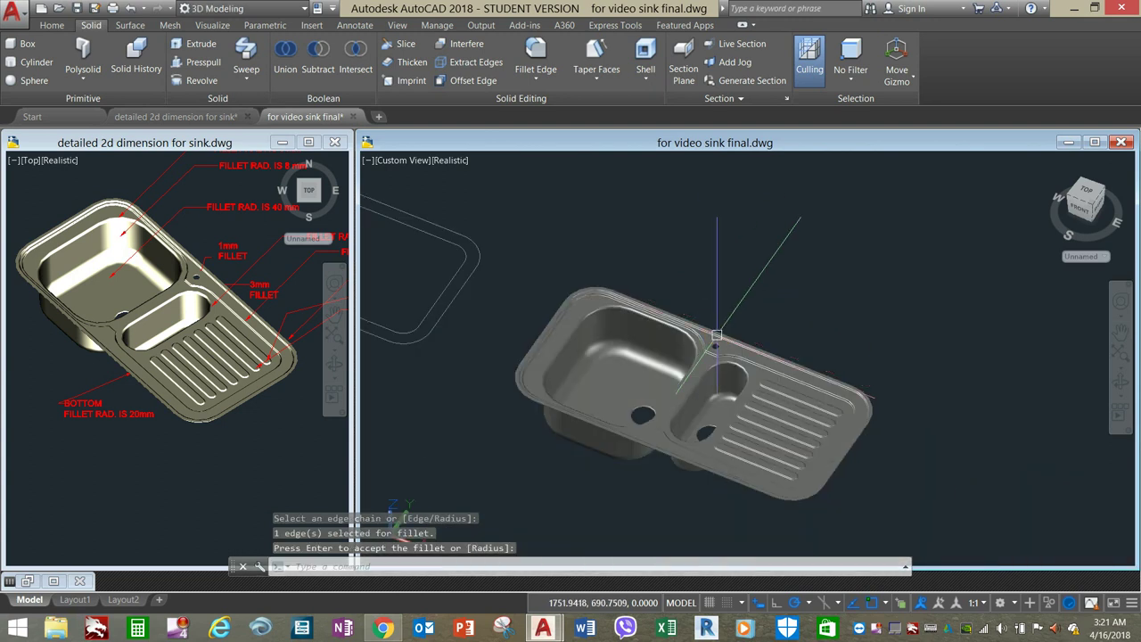
shift+middle_drag(733, 411, 819, 433)
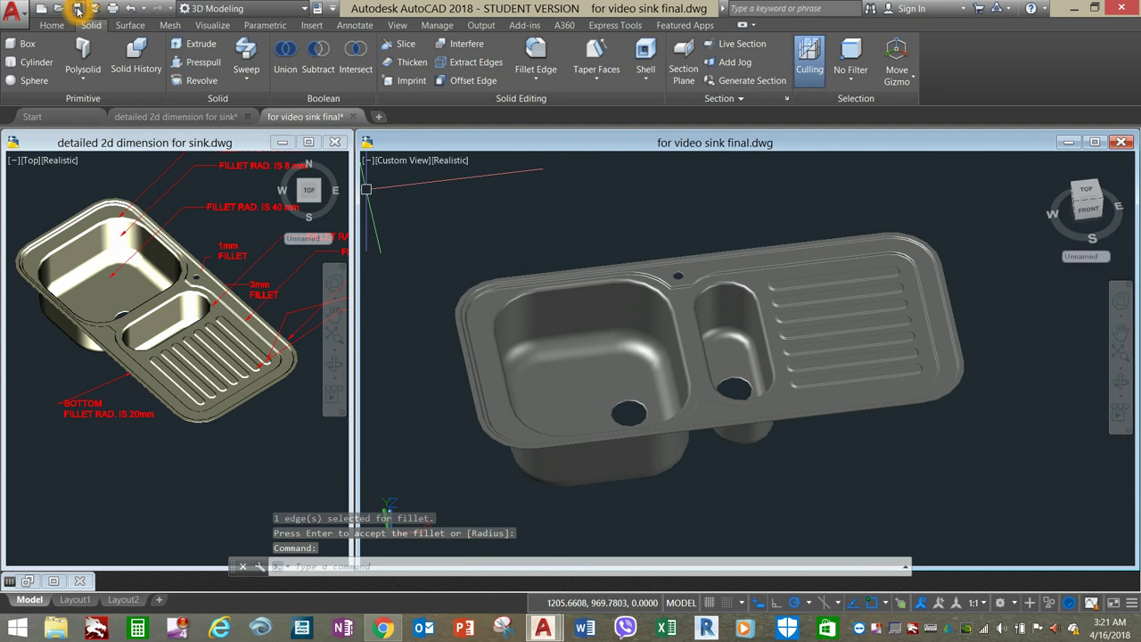
click(77, 9)
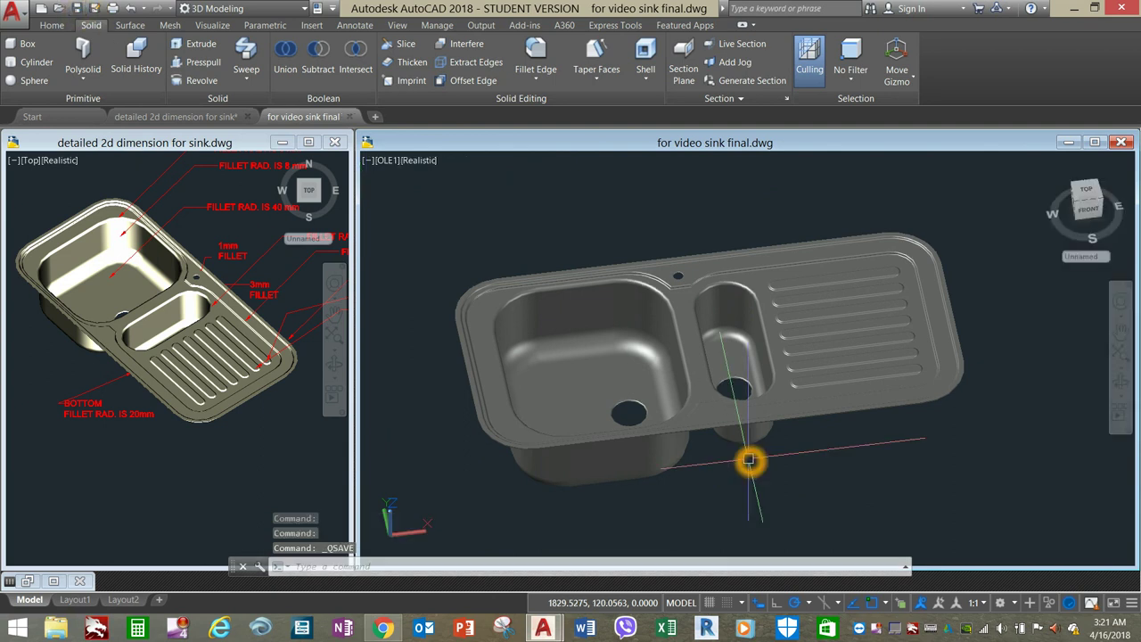
shift+middle_drag(741, 437, 623, 323)
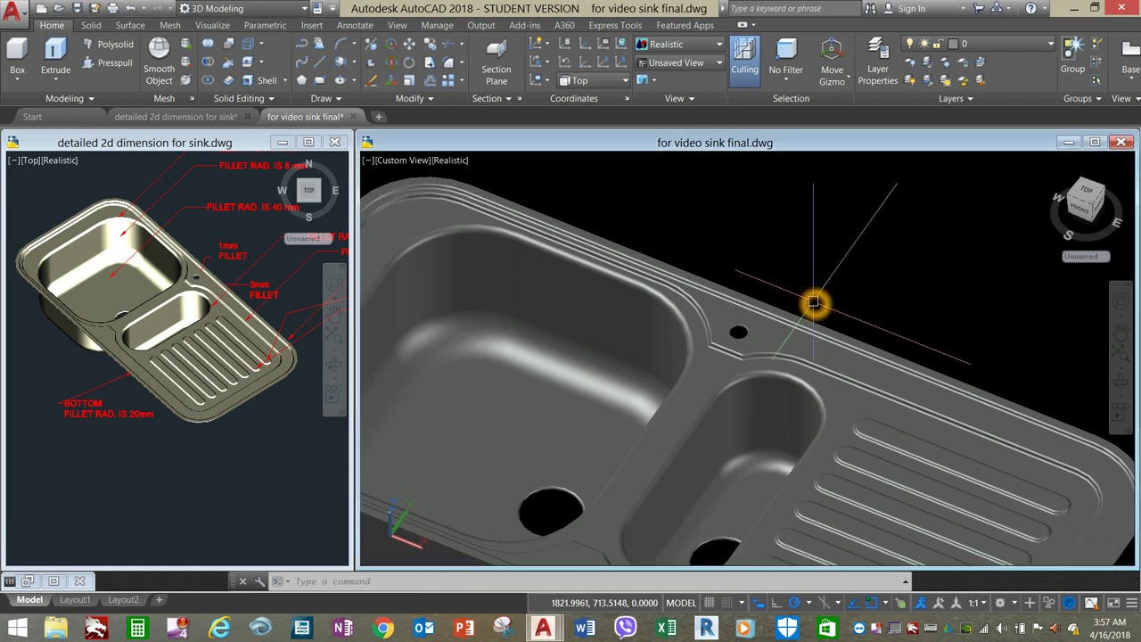
- Apply the Chrome - Satin document material to the sink body using the MATERIALS command, and close the materials browser
text(te)
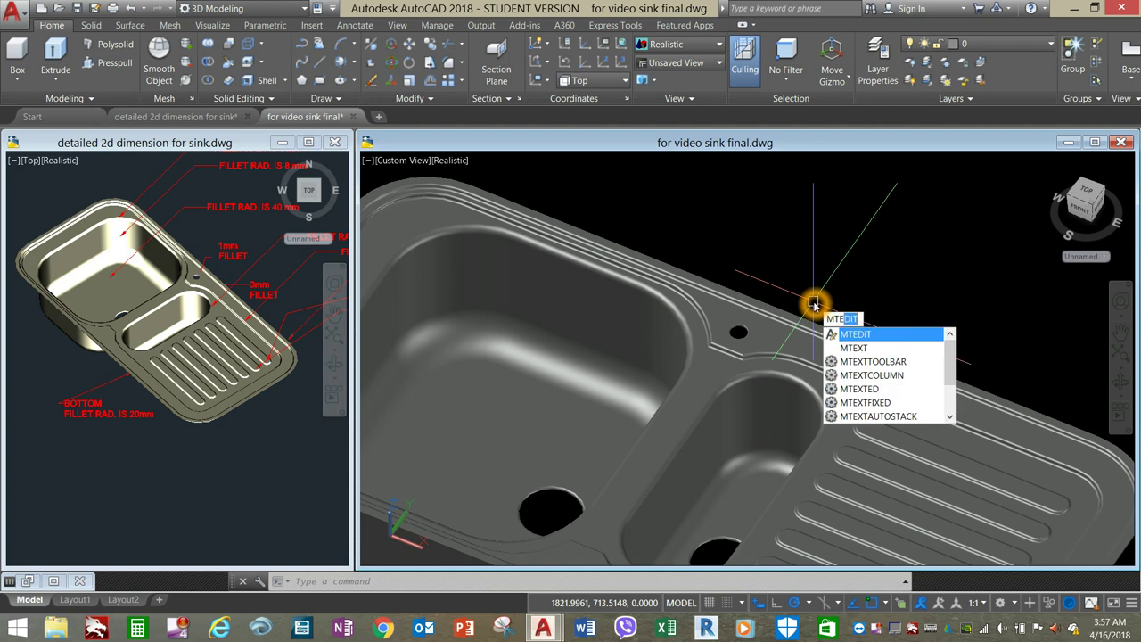
text(ATERIA)
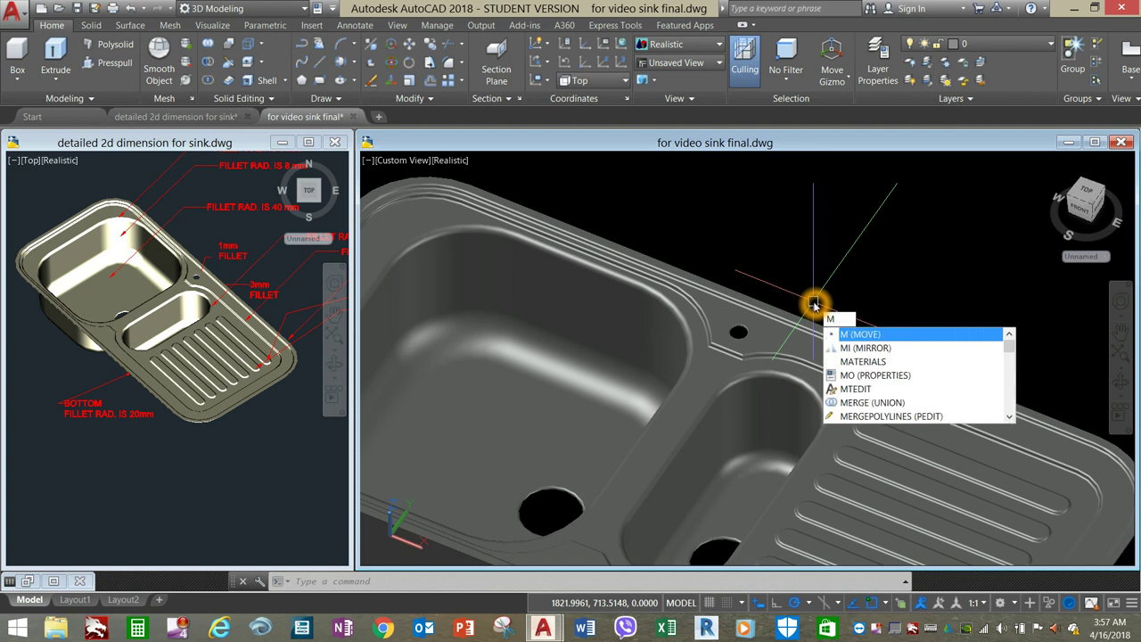
text(LS)
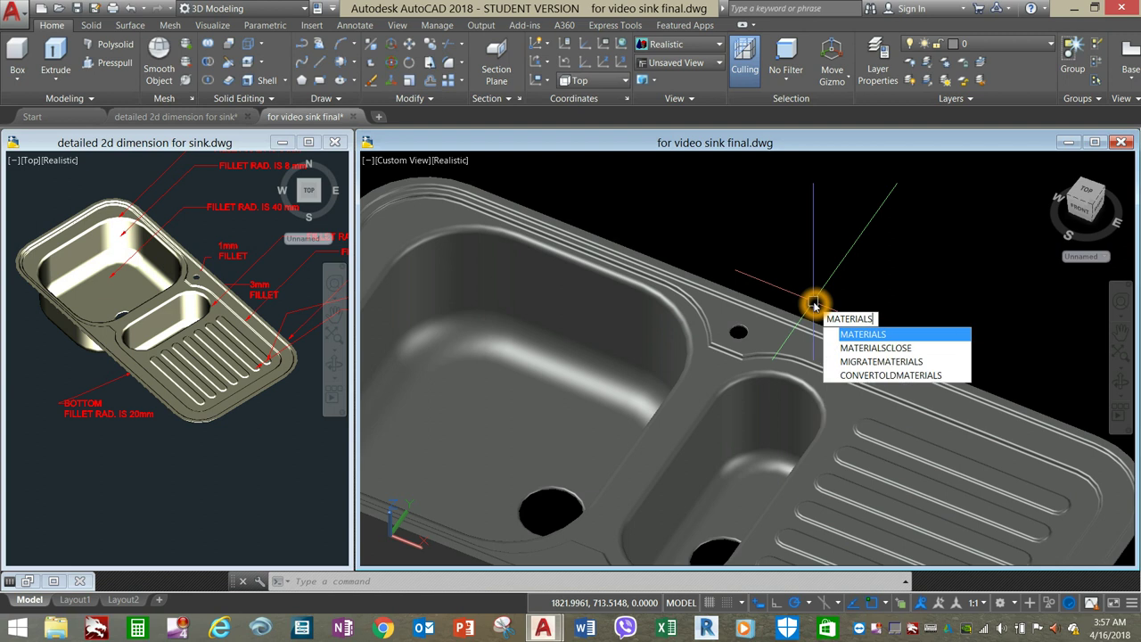
key(Return)
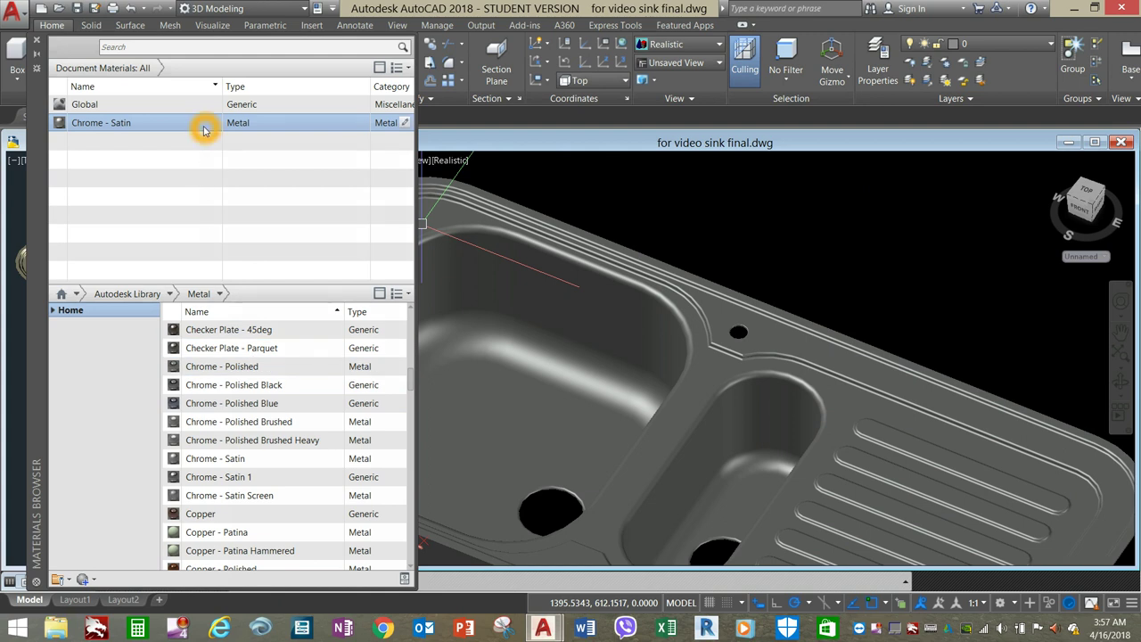
drag(526, 255, 527, 255)
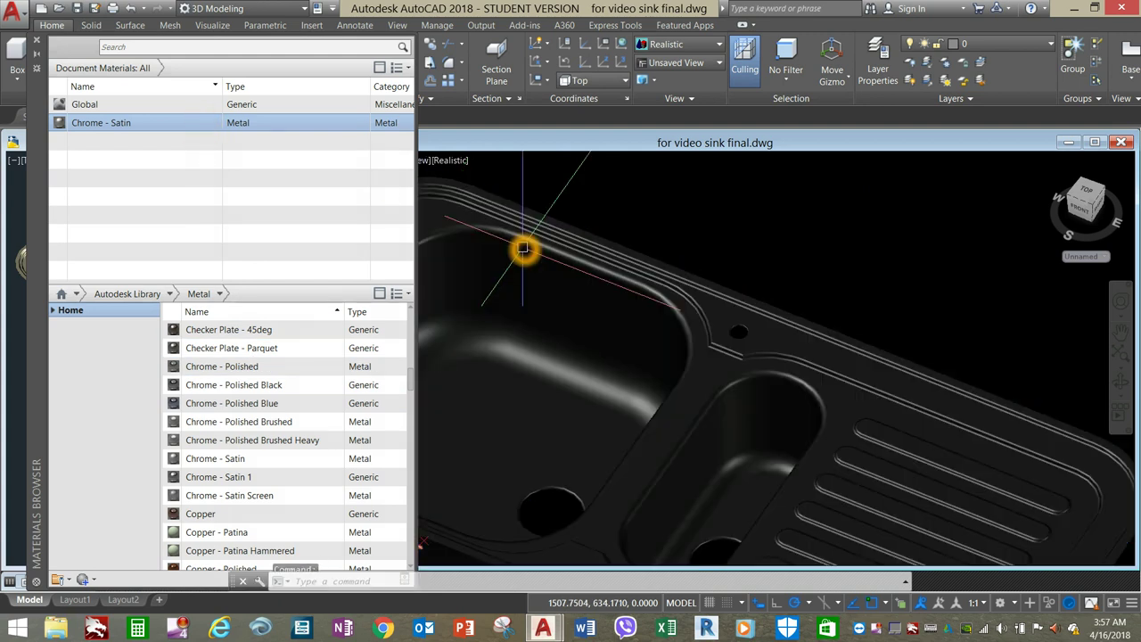
click(38, 41)
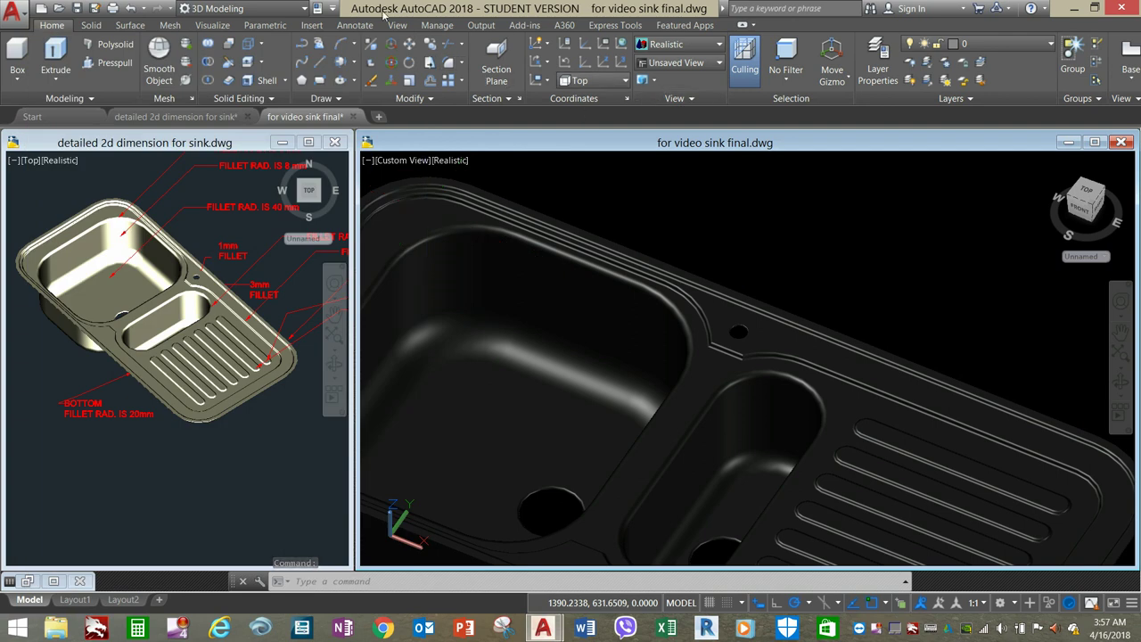
- Enable sunlight with default lighting off and adjusted exposure settings, and set the exposure to 3.9 and white balance to 5870
click(212, 25)
click(638, 81)
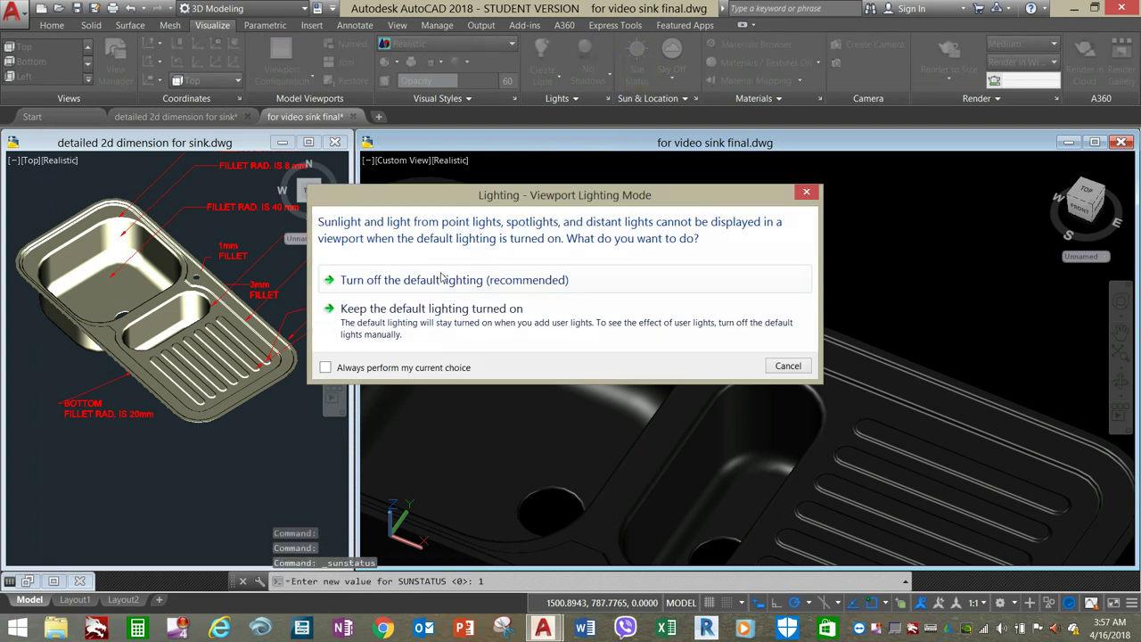
click(441, 280)
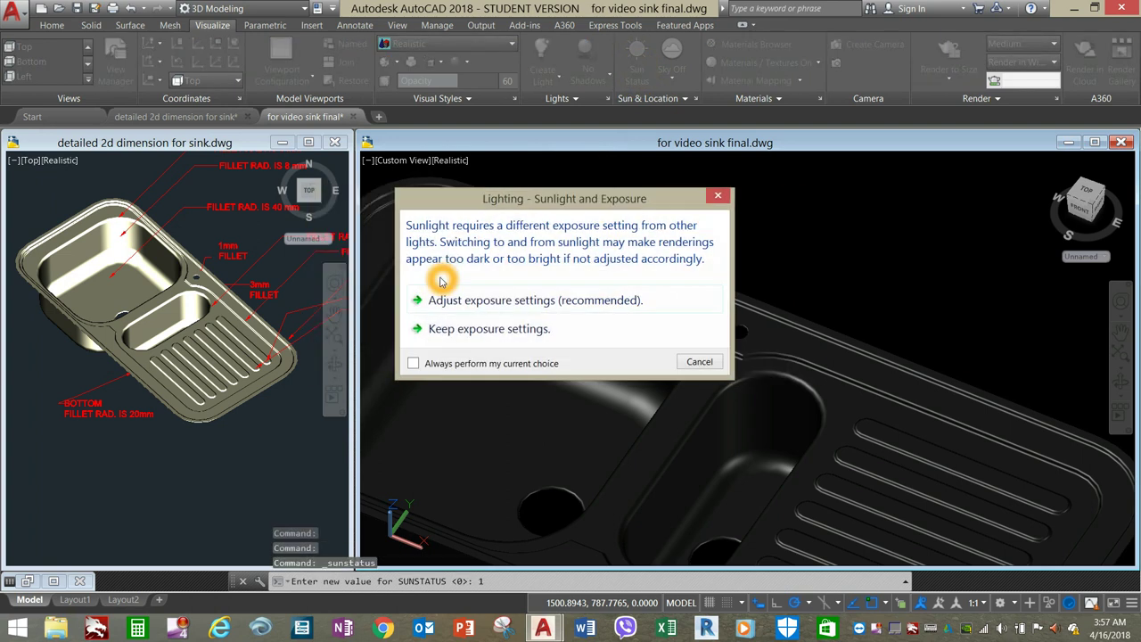
click(473, 306)
click(281, 348)
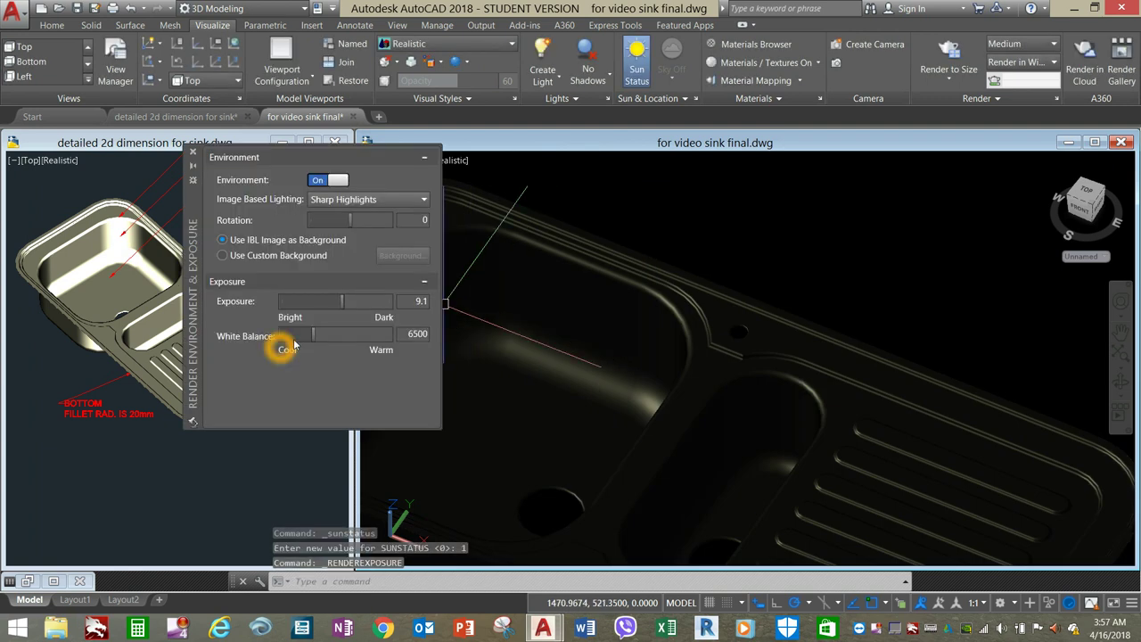
drag(343, 301, 321, 311)
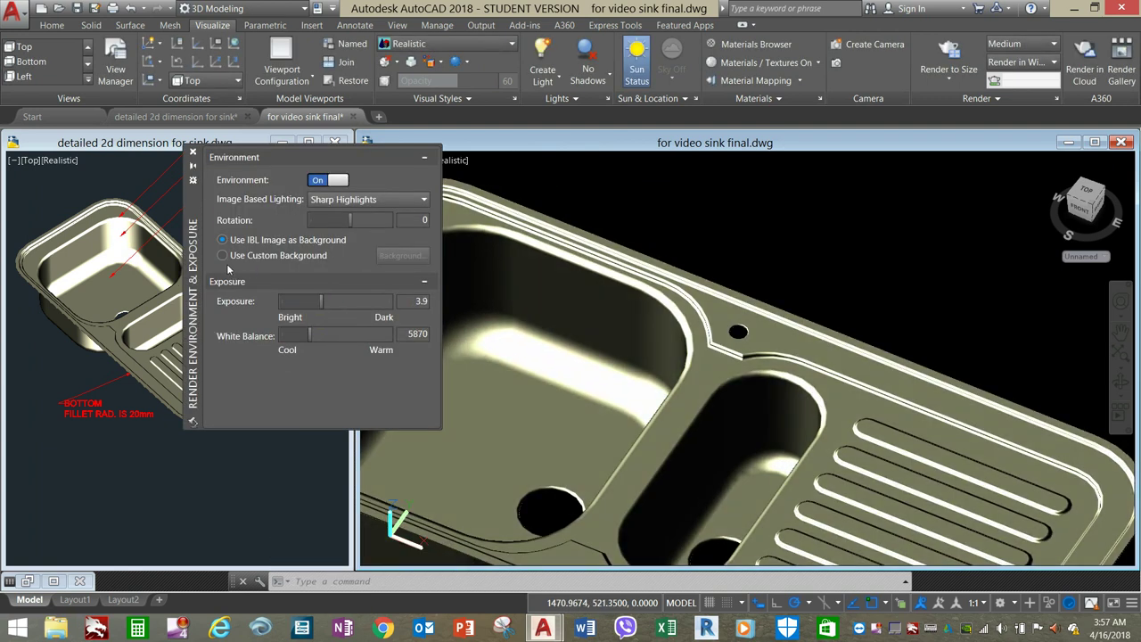
- Switch the render environment to a custom background of type Gradient with three colors
click(223, 256)
click(415, 256)
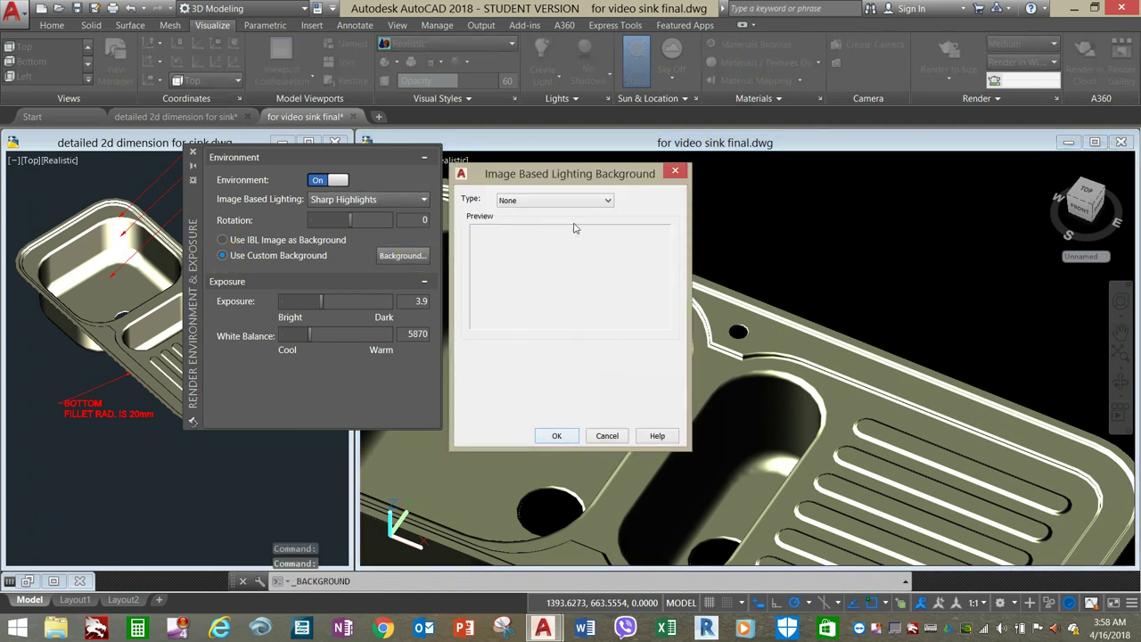
click(584, 208)
click(589, 235)
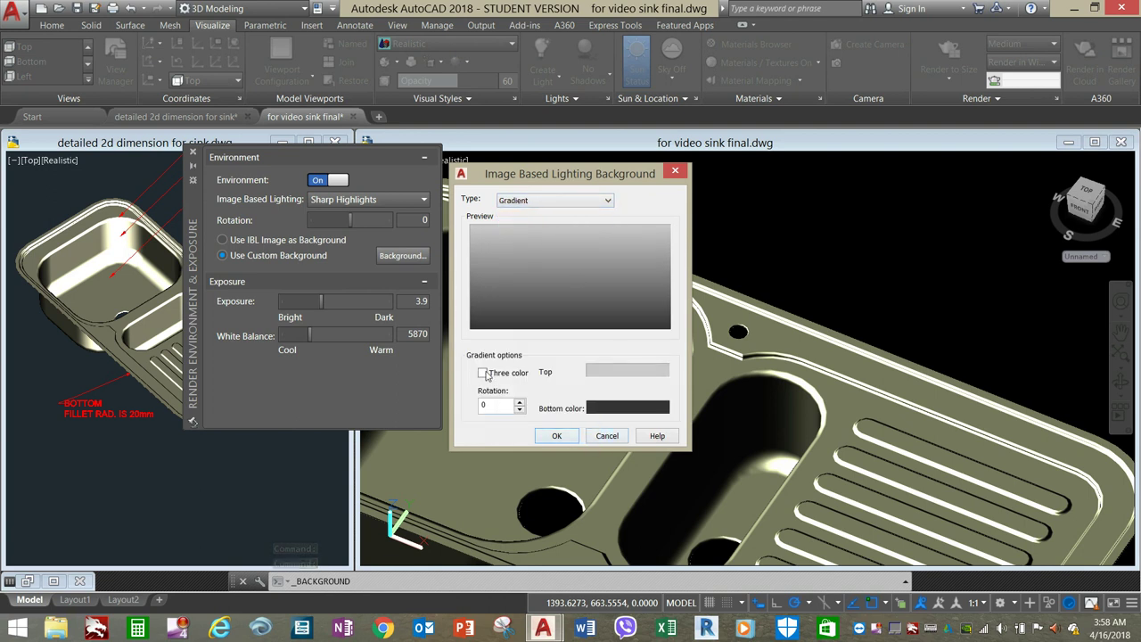
click(482, 371)
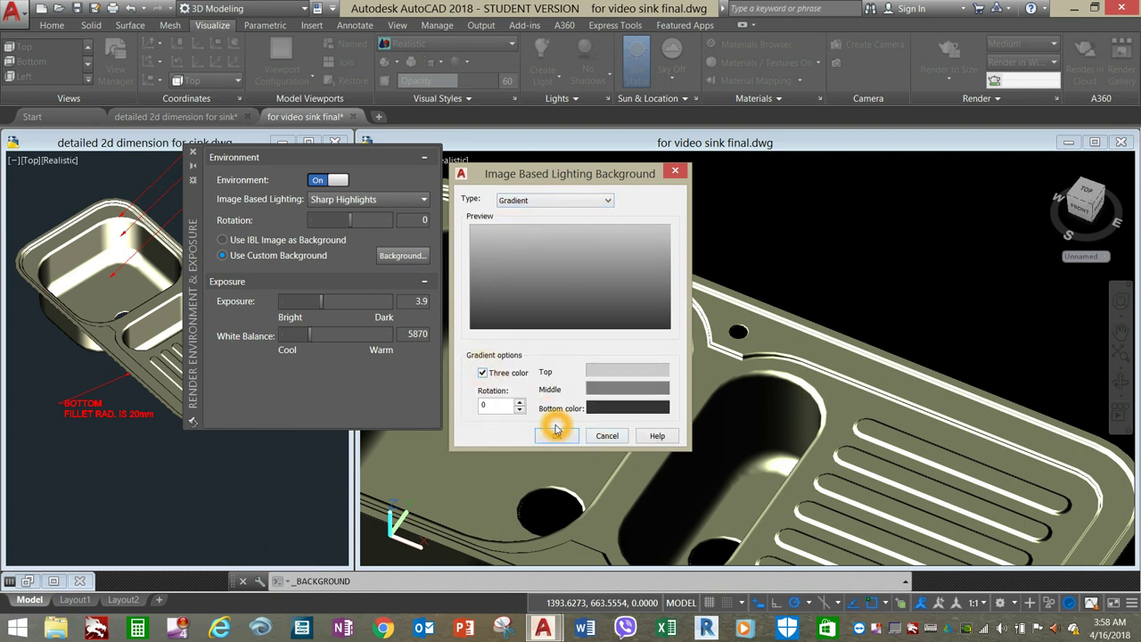
- Set the gradient's bottom color to RGB 33,33,33 and its middle color to RGB 97,97,97, and apply the background
click(615, 409)
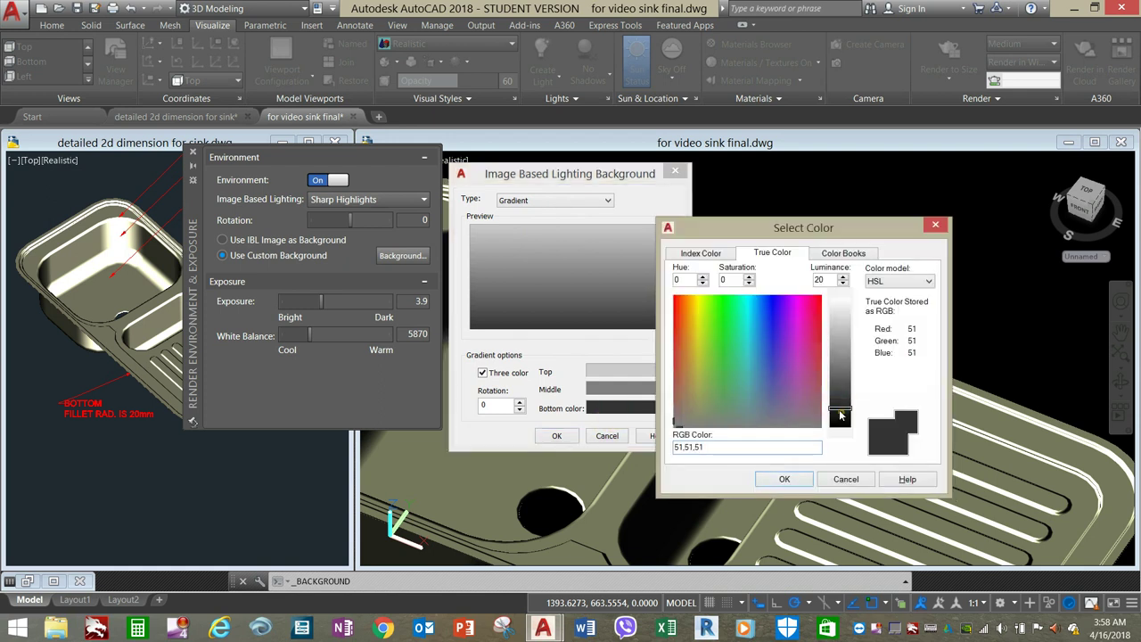
click(841, 416)
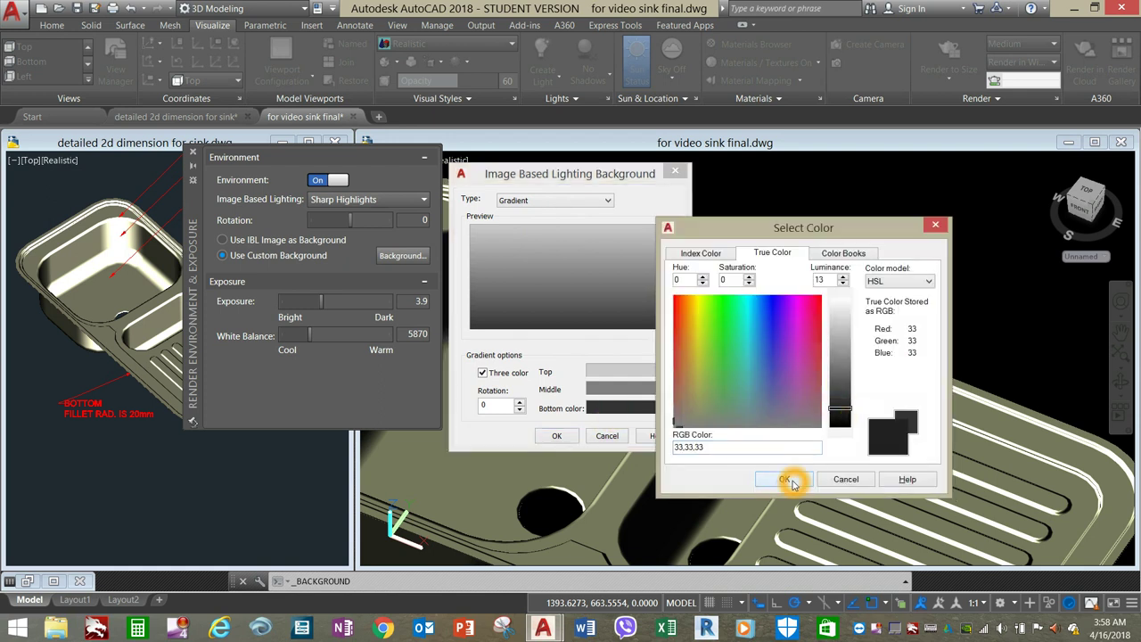
click(784, 480)
click(650, 396)
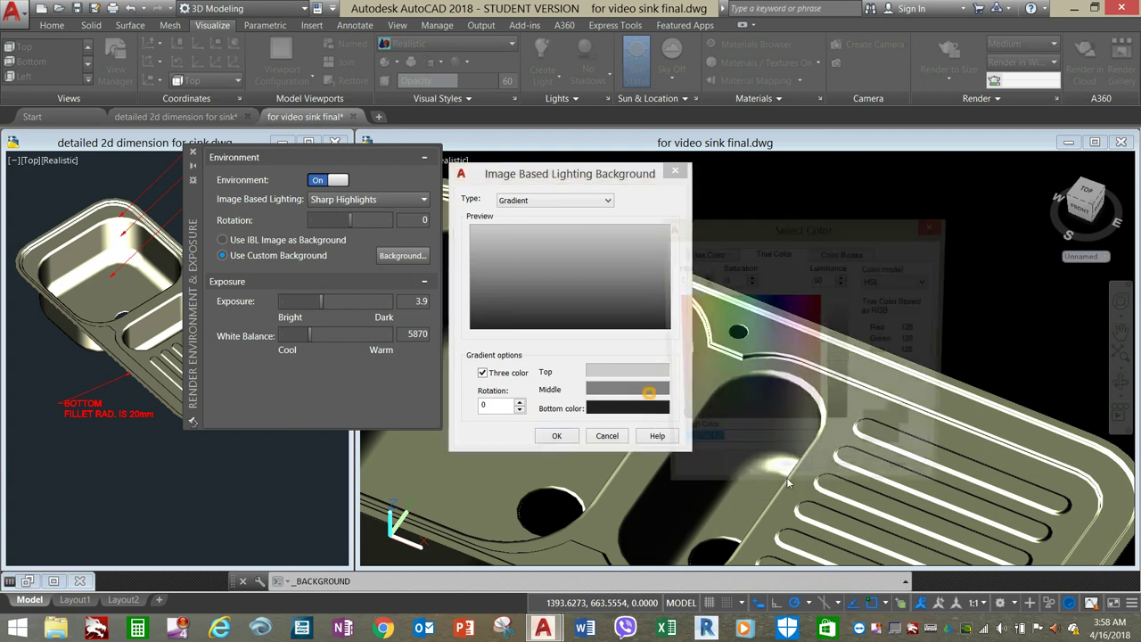
mouse_move(849, 393)
mouse_down()
mouse_move(841, 384)
mouse_move(834, 397)
mouse_up()
click(779, 479)
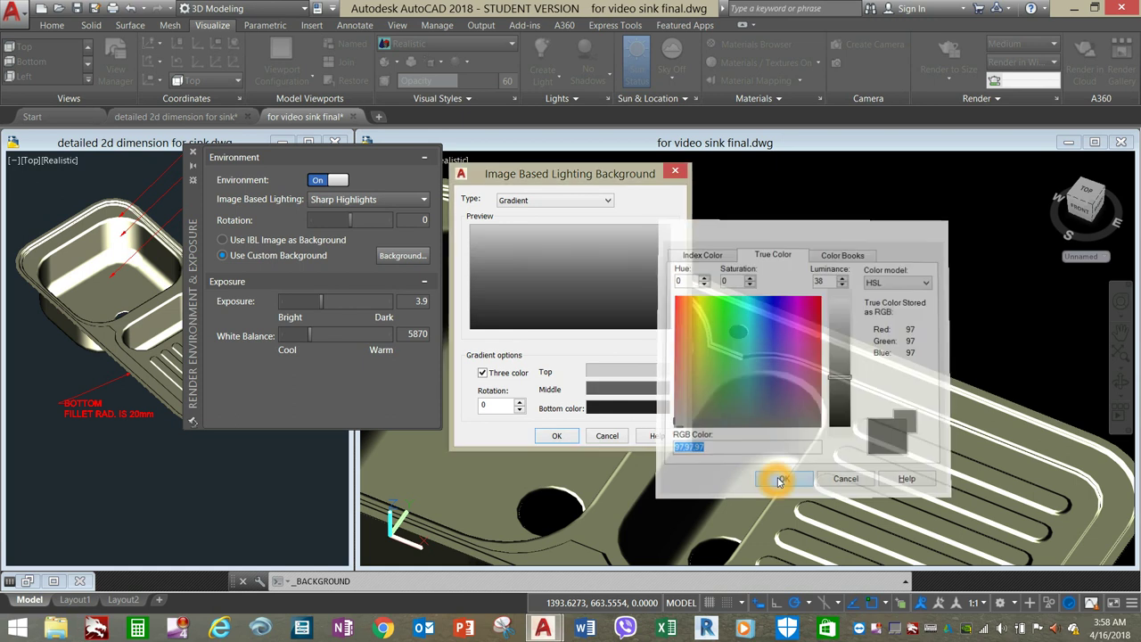
click(554, 436)
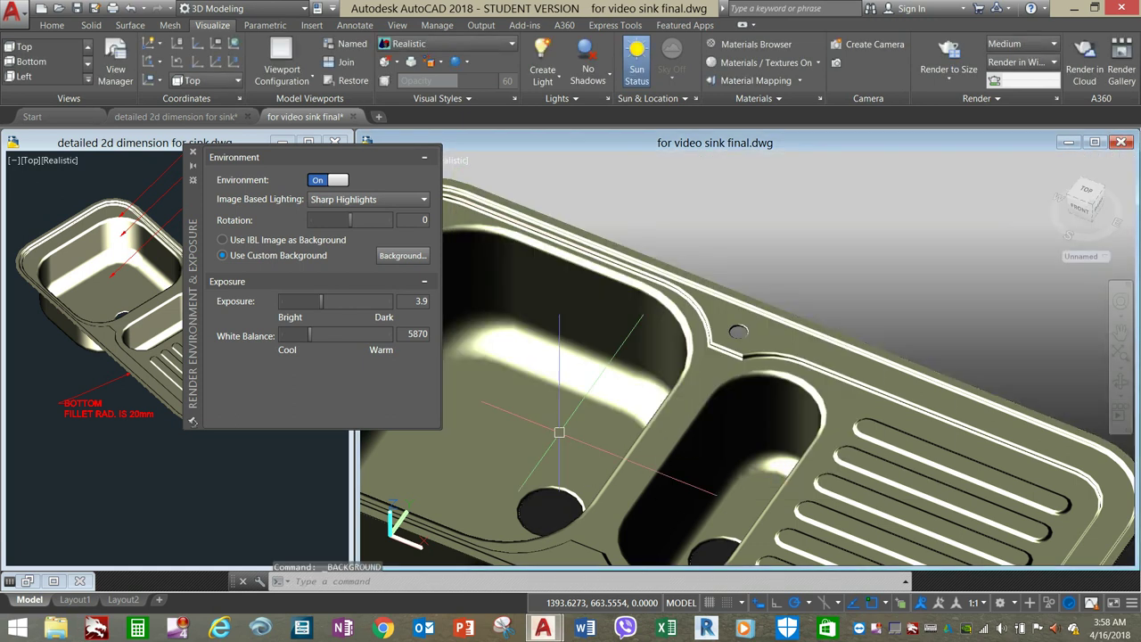
- Close the render environment settings, turn off the sun, and adjust the viewport lighting on the sink
click(193, 153)
shift+middle_drag(686, 486, 683, 295)
click(575, 100)
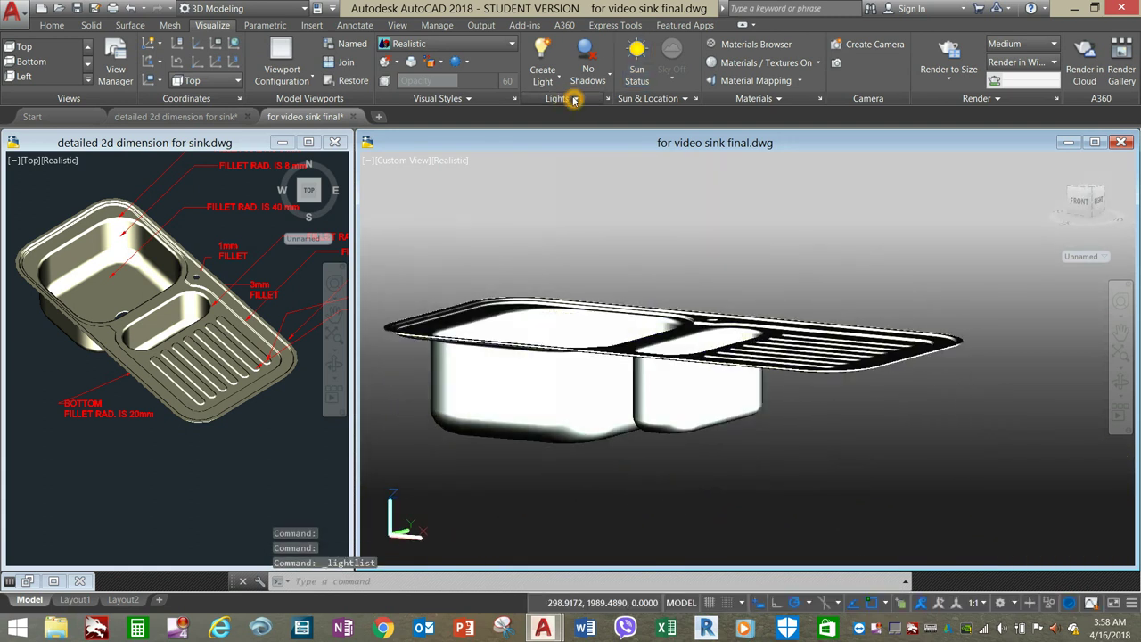
drag(556, 133, 581, 139)
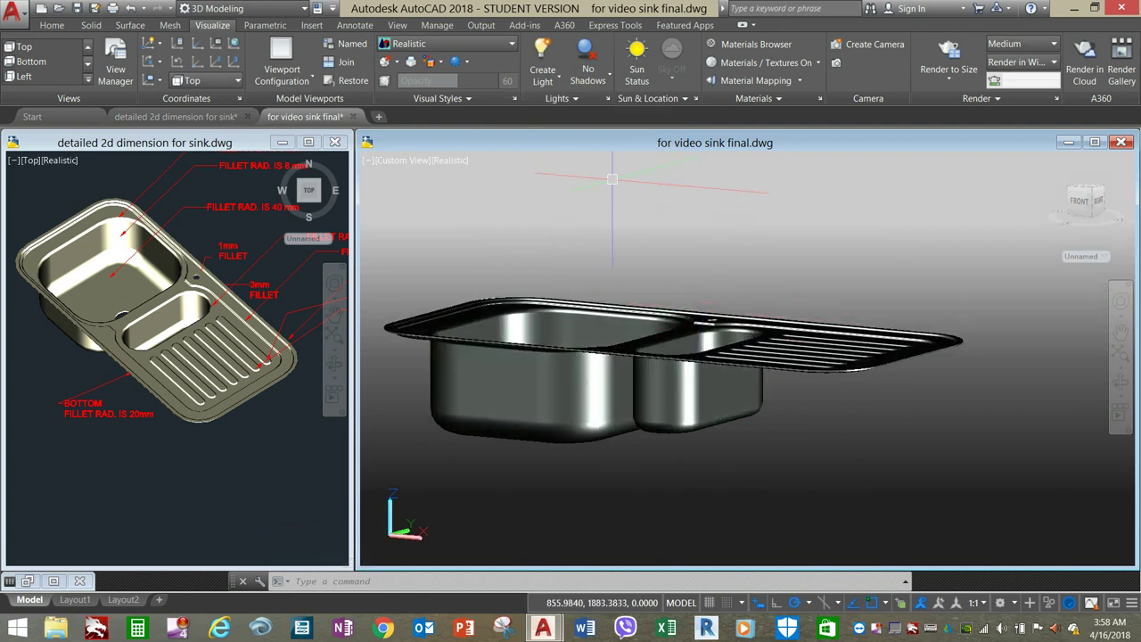
shift+middle_drag(722, 301, 823, 377)
scroll(731, 369, up, 3)
scroll(770, 398, up, 2)
scroll(770, 398, down, 4)
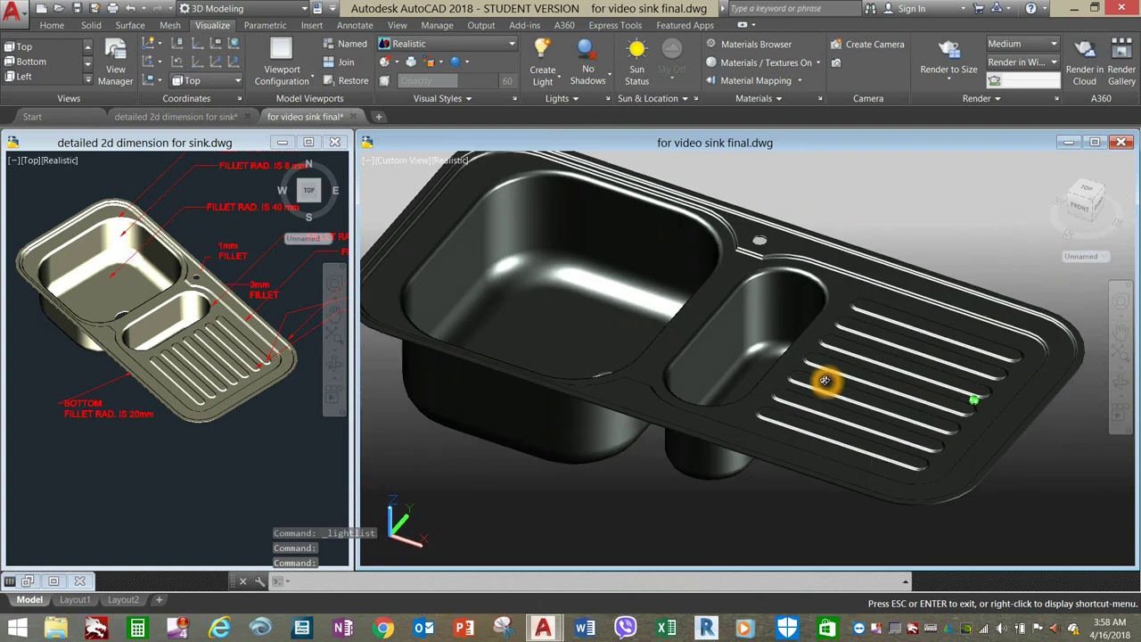